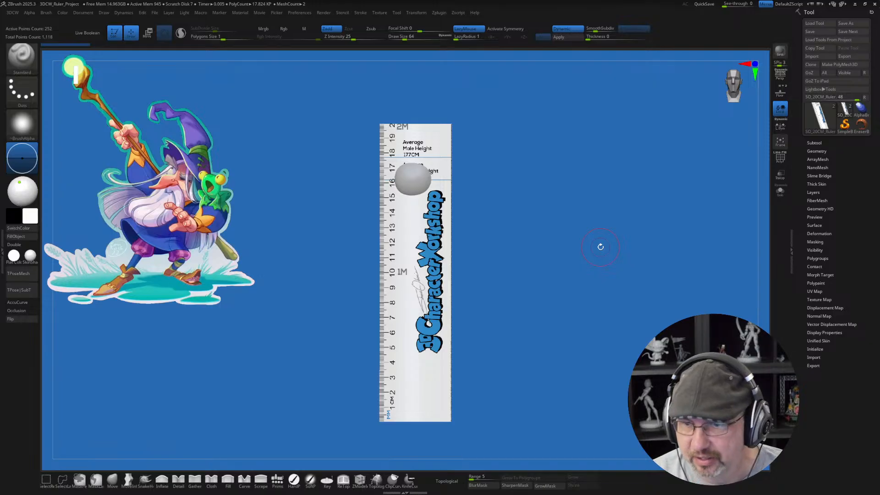
Step: Select the PolySphere subtool and hide the ruler so that only the sphere is shown for shaping
left_click(815, 142)
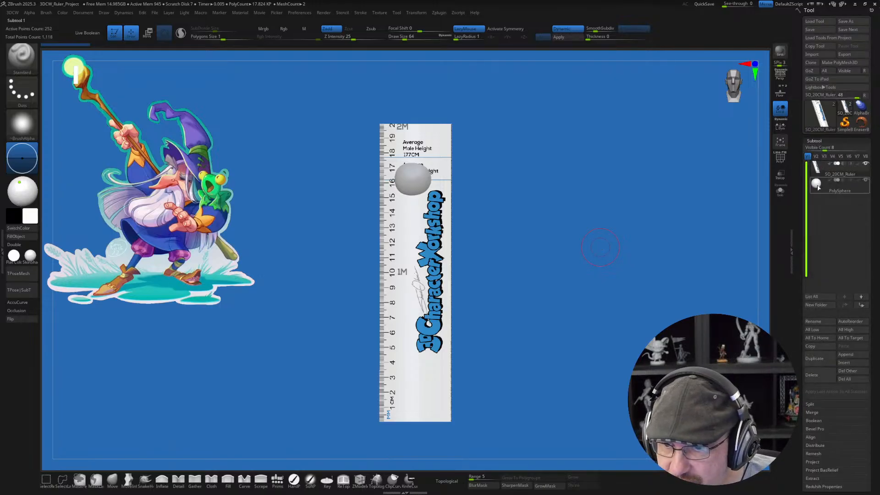
left_click(839, 187)
left_click(865, 165)
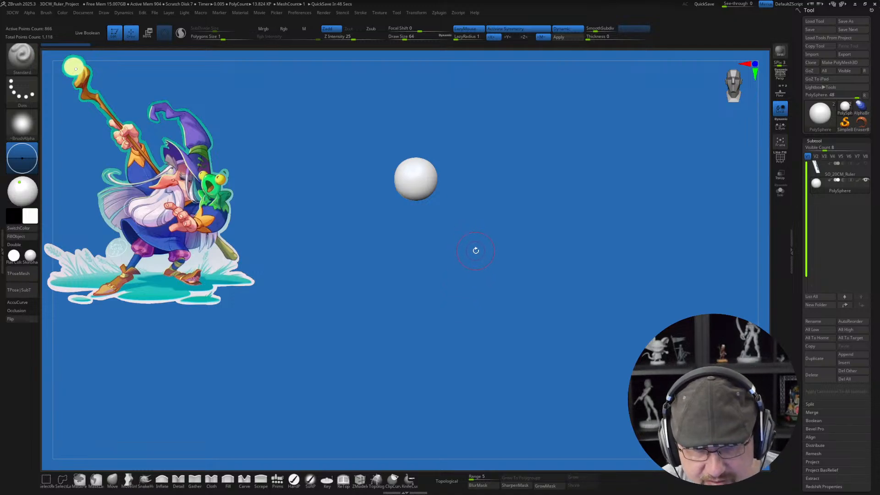
left_click_drag(475, 251, 491, 309, "alt")
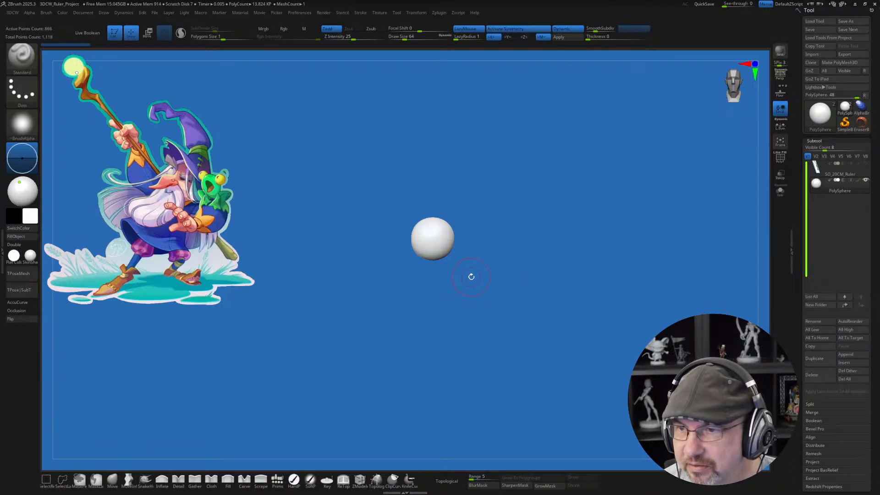
left_click_drag(471, 277, 469, 289, "alt")
left_click_drag(477, 243, 478, 297, "alt")
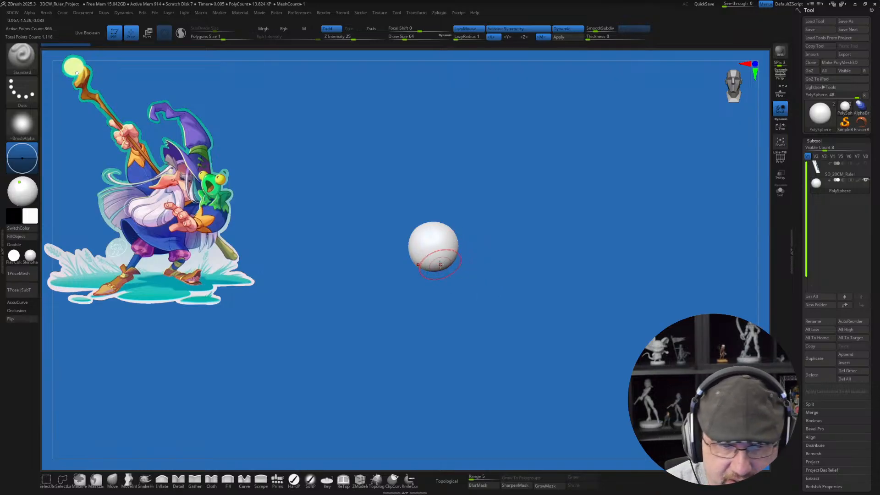
mouse_move(472, 258)
left_mouse_down("alt")
mouse_move(469, 271)
mouse_move(469, 248)
mouse_move(468, 341)
left_mouse_up("alt")
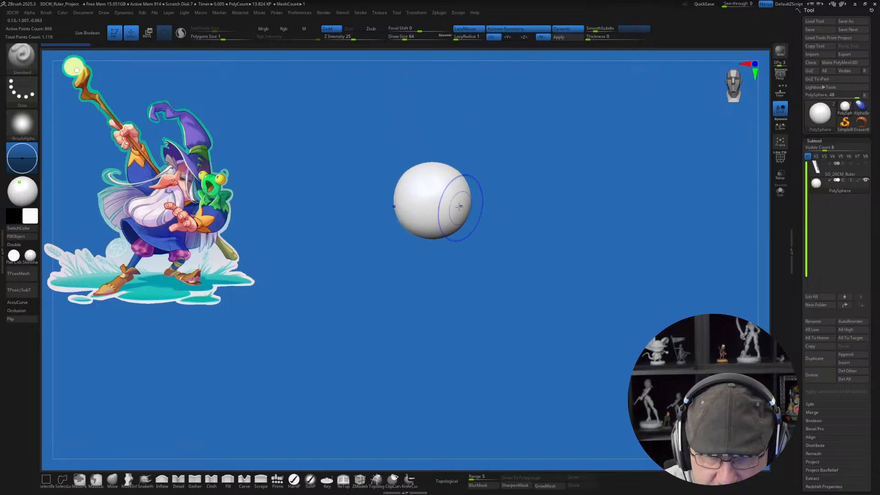
left_click_drag(485, 204, 490, 283, "alt")
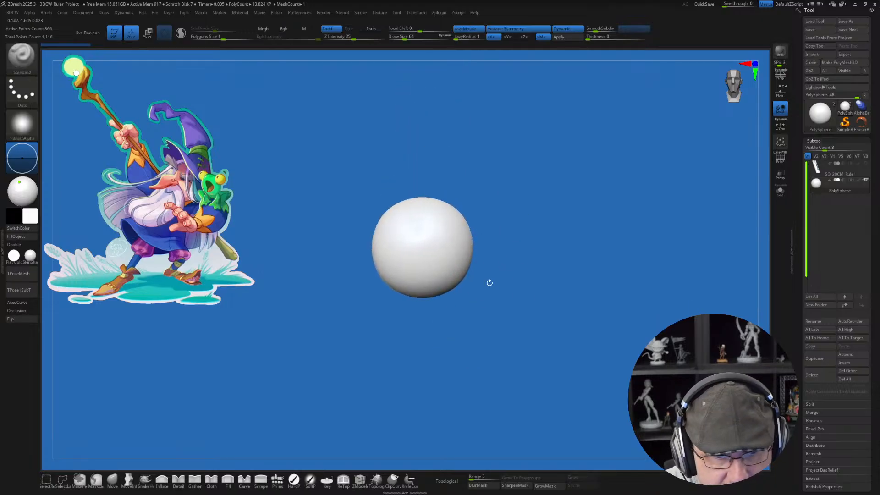
Step: Stretch the sphere slightly along its vertical axis and scale it up uniformly into an egg-shaped head form
key("w")
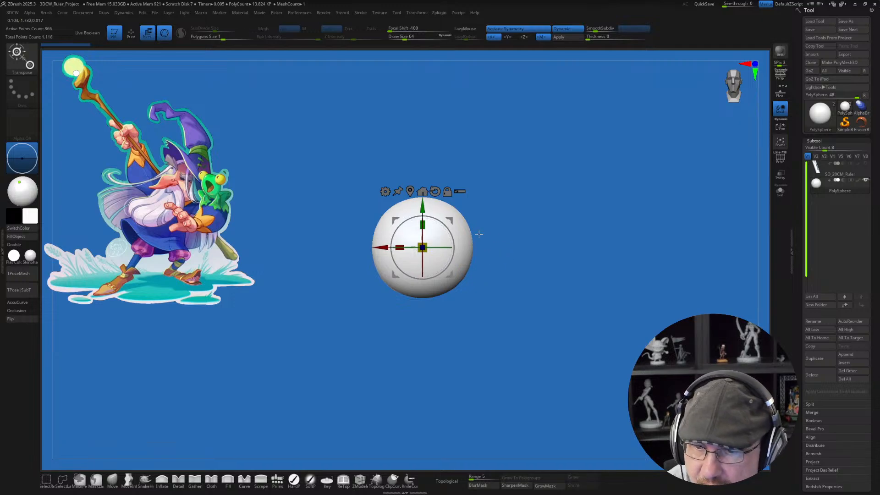
left_click_drag(423, 225, 423, 221)
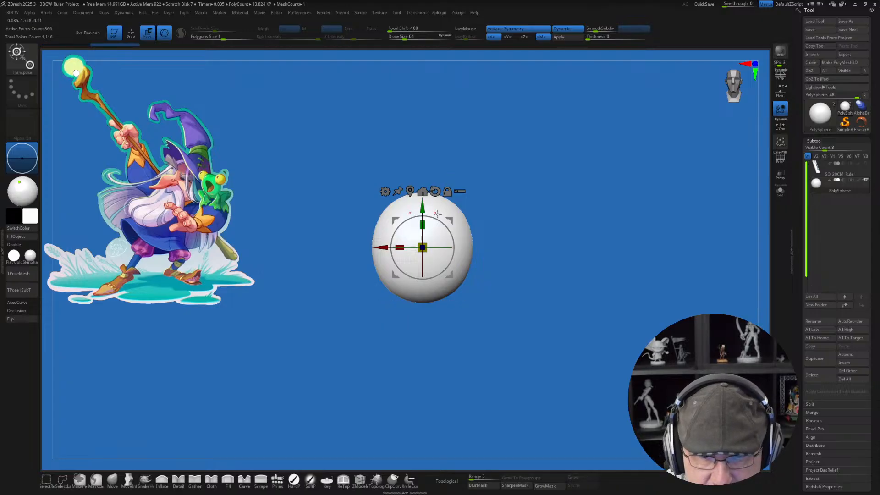
left_click_drag(427, 243, 469, 182)
key("ctrl+z")
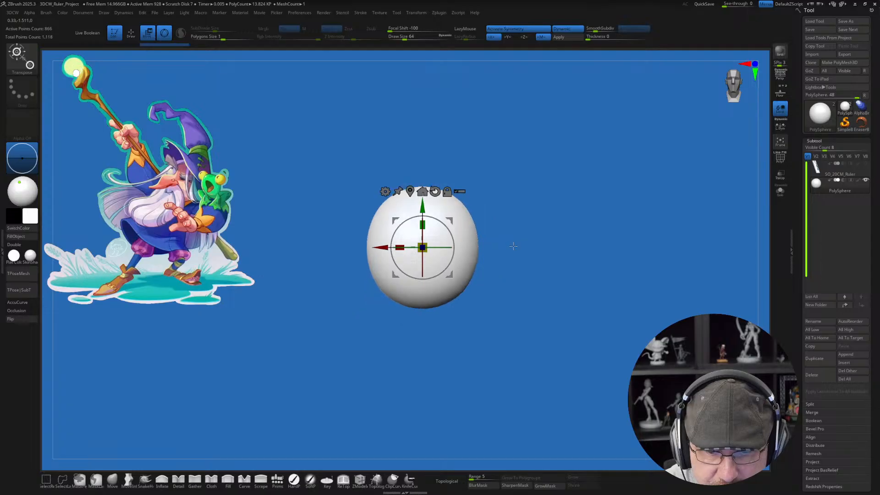
left_click_drag(429, 252, 436, 245)
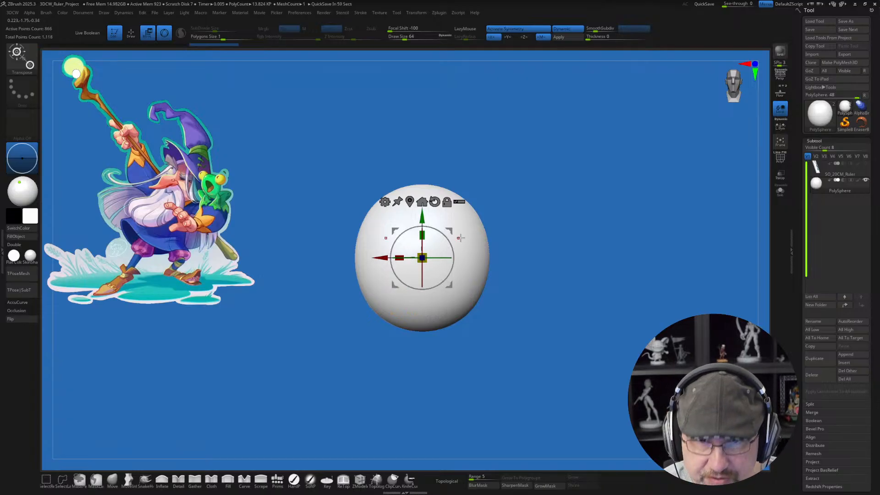
right_click_drag(435, 221, 438, 224, "ctrl")
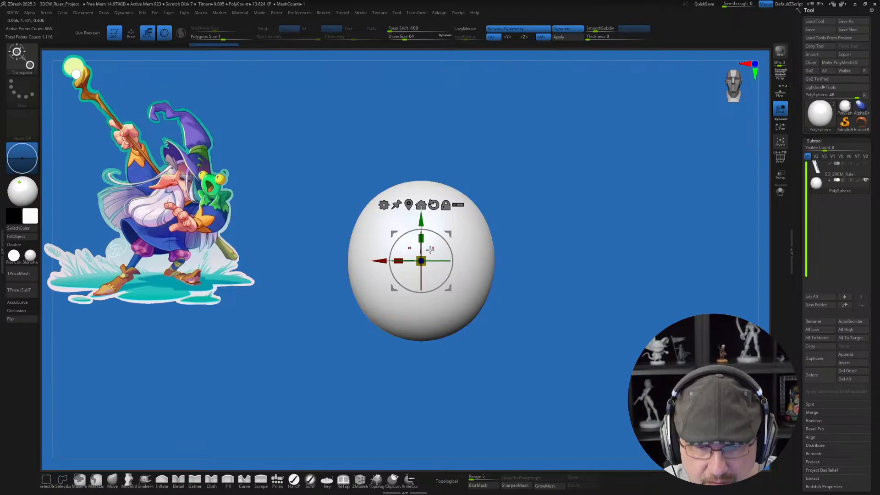
left_click_drag(427, 257, 427, 256)
right_click_drag(446, 204, 443, 182, "alt")
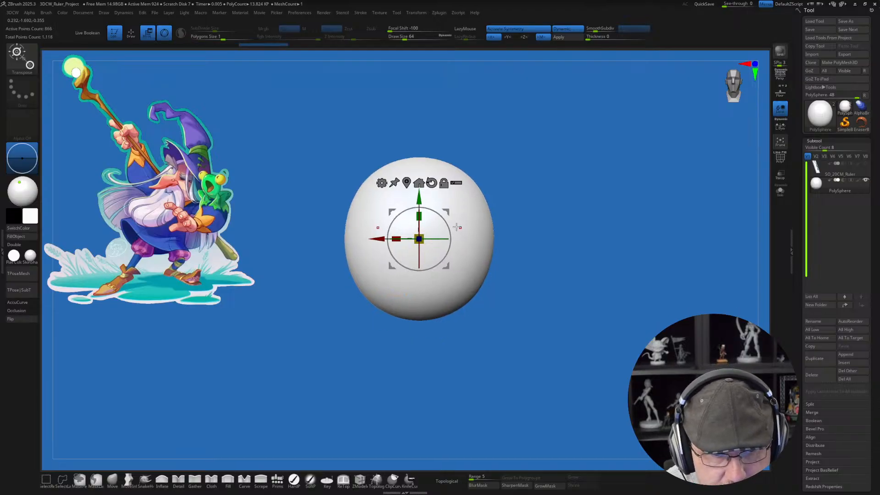
Step: Undo a trial duplicate of the head form offset downward and scale the form up slightly
left_click_drag(419, 194, 420, 243, "ctrl")
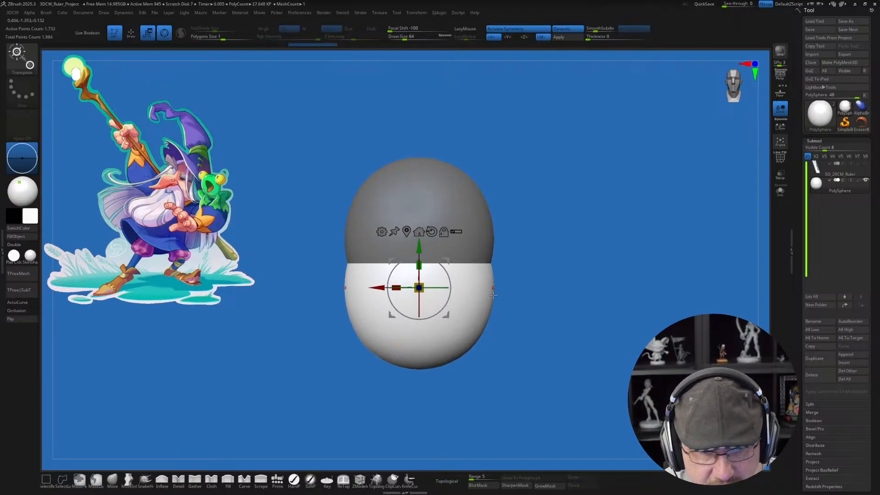
key("ctrl+z")
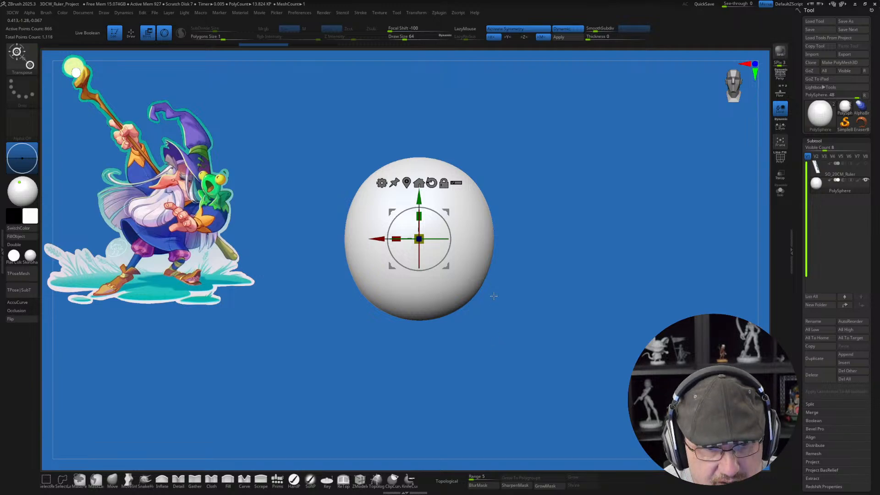
right_click_drag(494, 279, 496, 280, "ctrl")
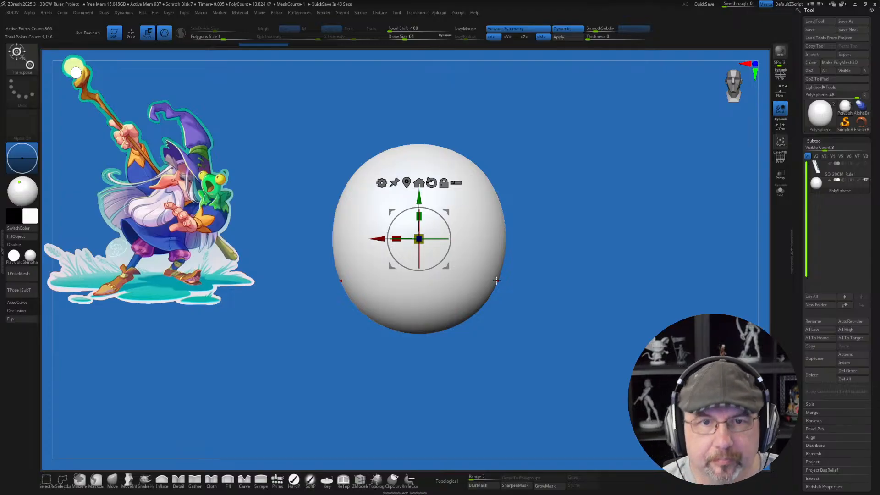
left_click_drag(494, 298, 521, 320, "alt")
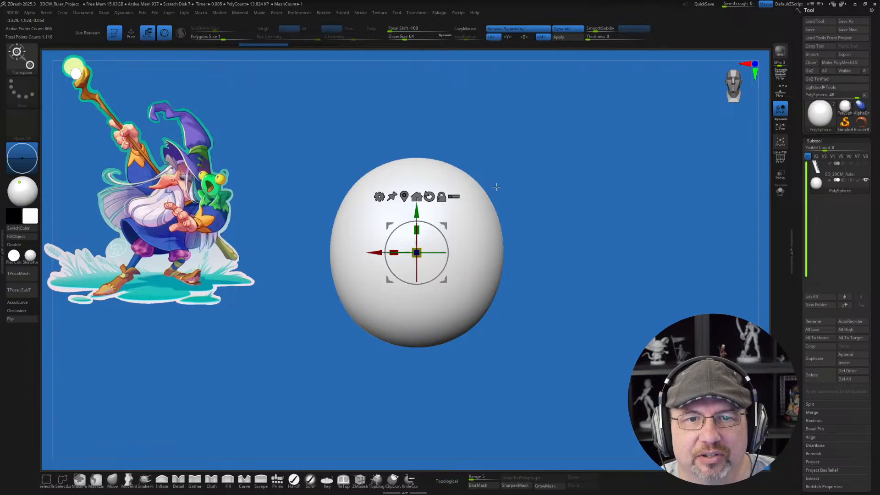
mouse_move(496, 186)
left_mouse_down("alt")
mouse_move(494, 201)
mouse_move(497, 189)
left_mouse_up("alt")
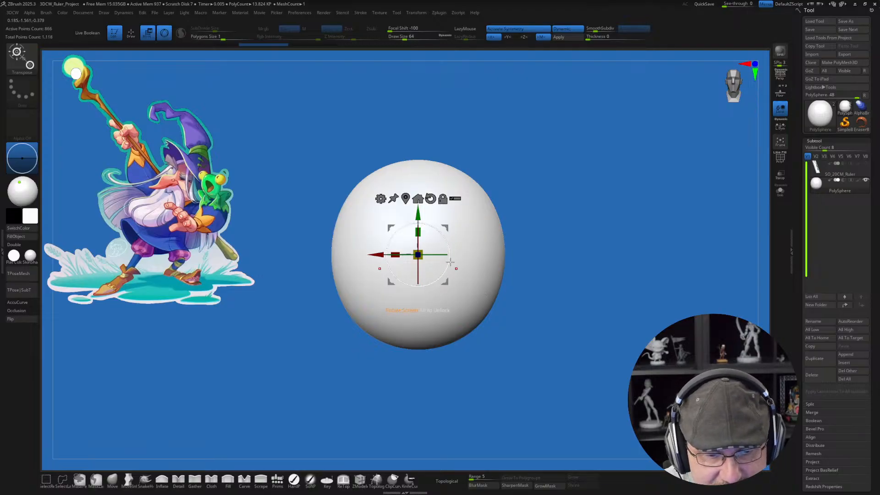
Step: Return to Draw mode with the Standard brush and display the polygon wireframe on the head form
key("q")
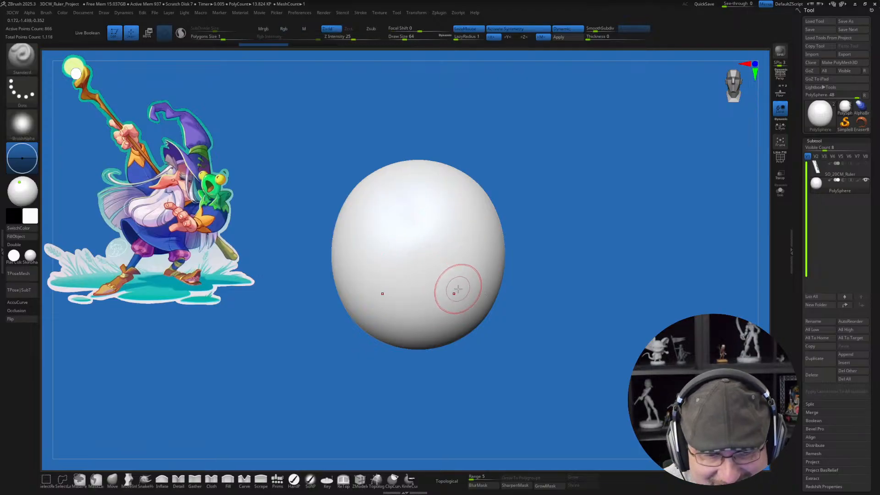
key("shift")
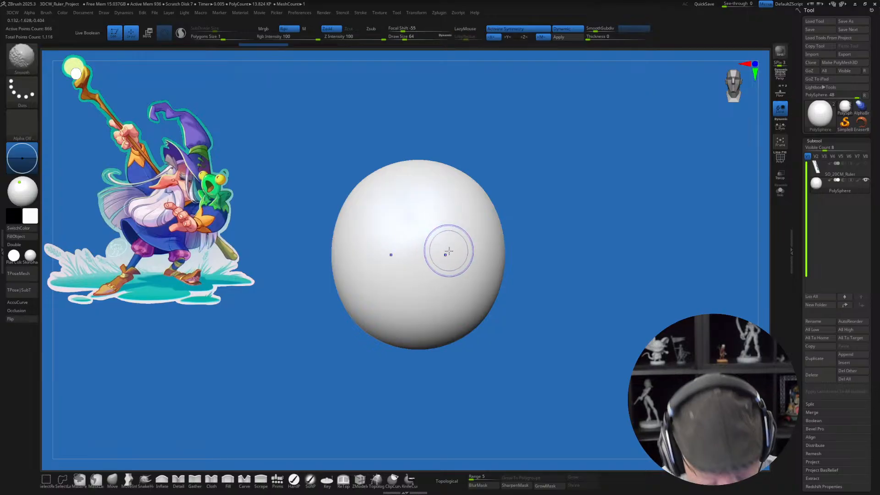
key("shift+f")
key("shift+f")
key("shift+f")
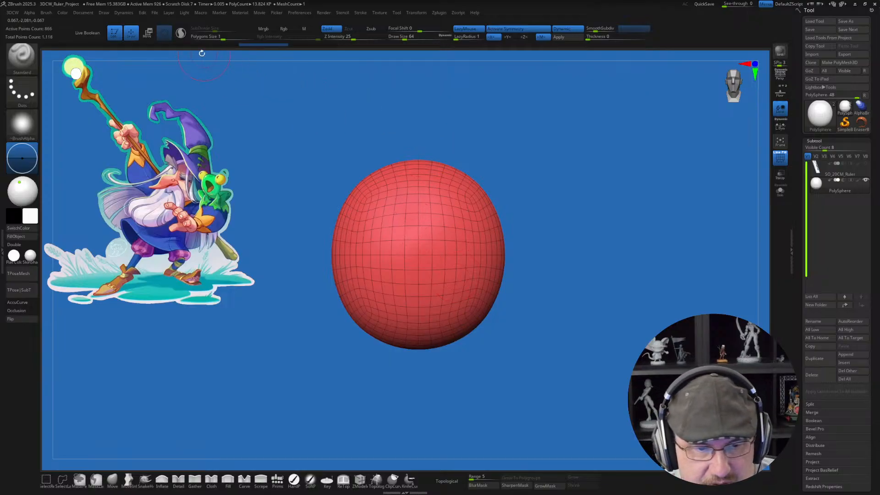
Step: Activate Sculptris Pro mode and enlarge the brush to a draw size of about 136
left_click(181, 33)
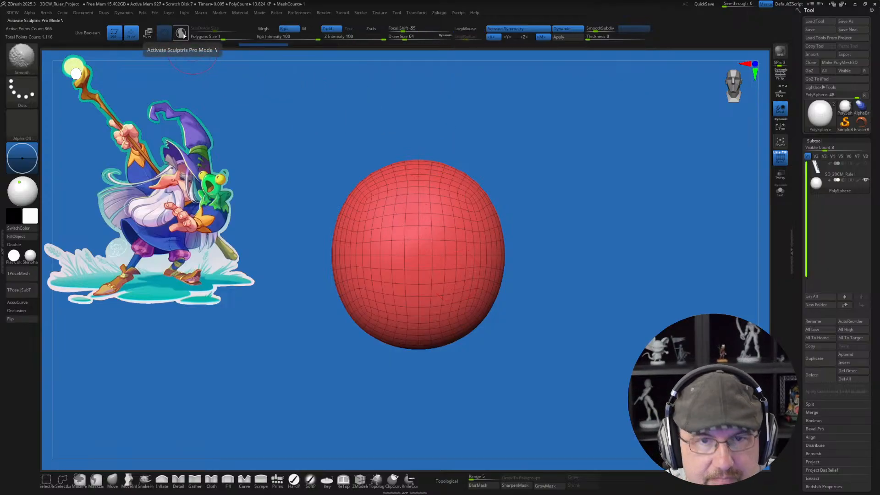
left_click(184, 36)
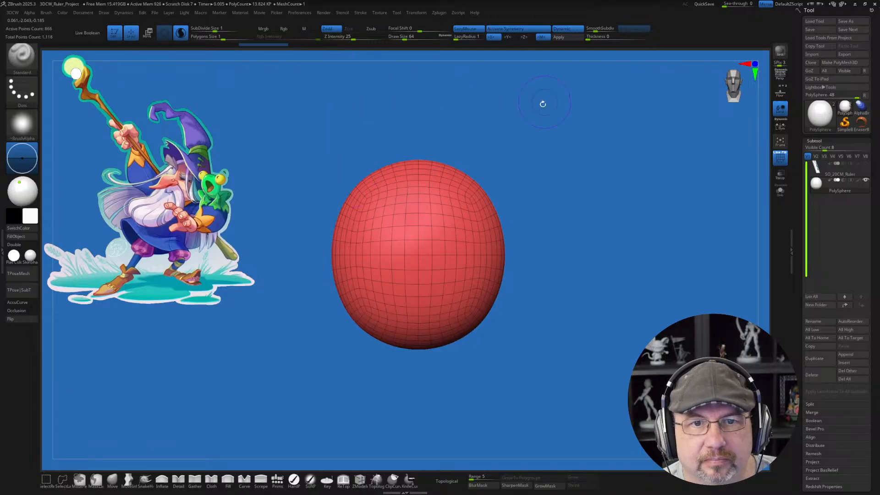
mouse_move(579, 199)
left_mouse_down("alt")
mouse_move(577, 190)
mouse_move(568, 196)
left_mouse_up("alt")
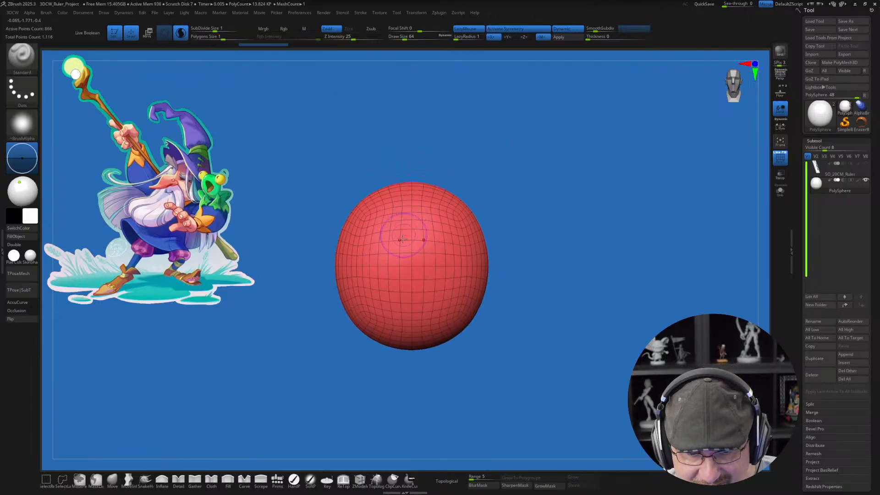
key("s")
left_click_drag(405, 245, 412, 245)
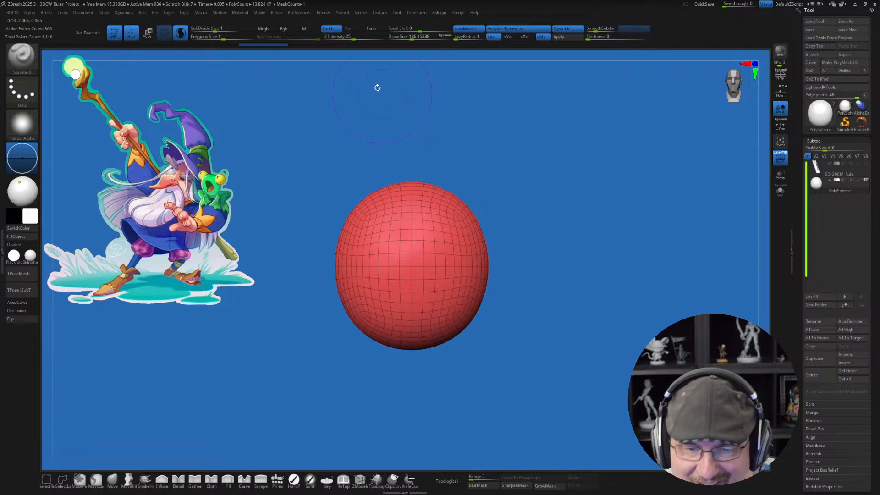
Step: Apply the head form's dynamic subdivision to real geometry and delete its lower subdivision levels
left_click(566, 38)
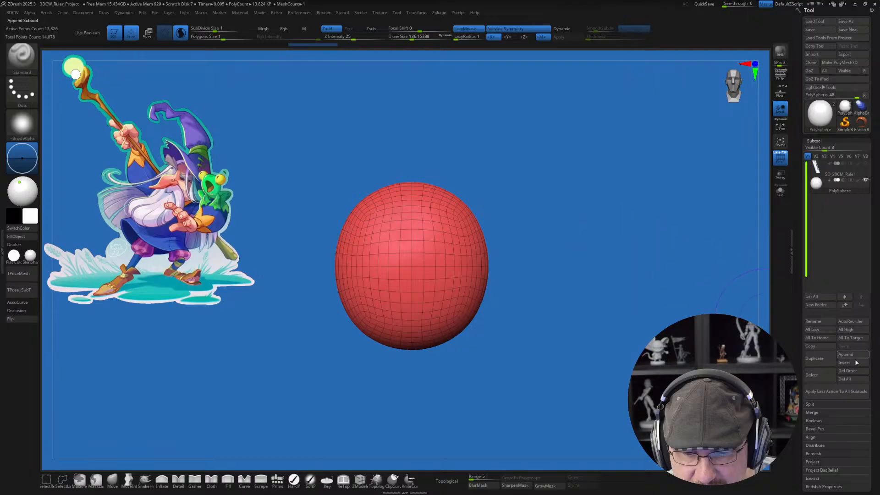
scroll(800, 430, "down", 5)
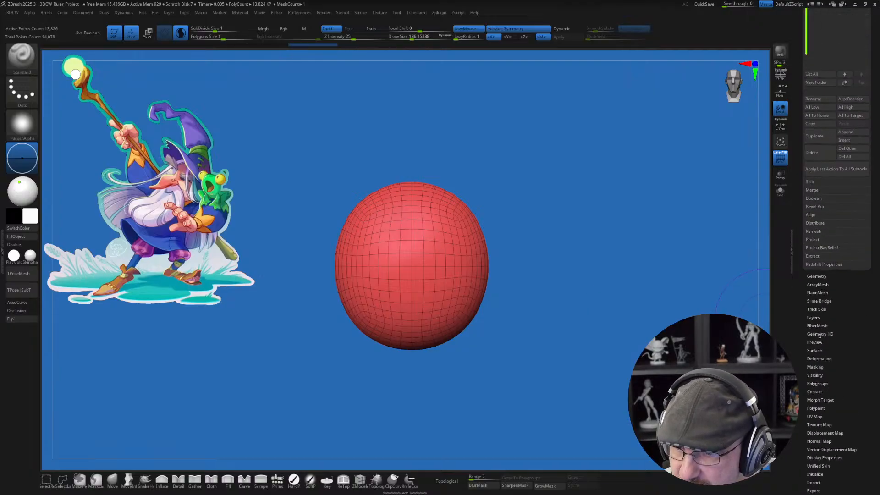
left_click(819, 276)
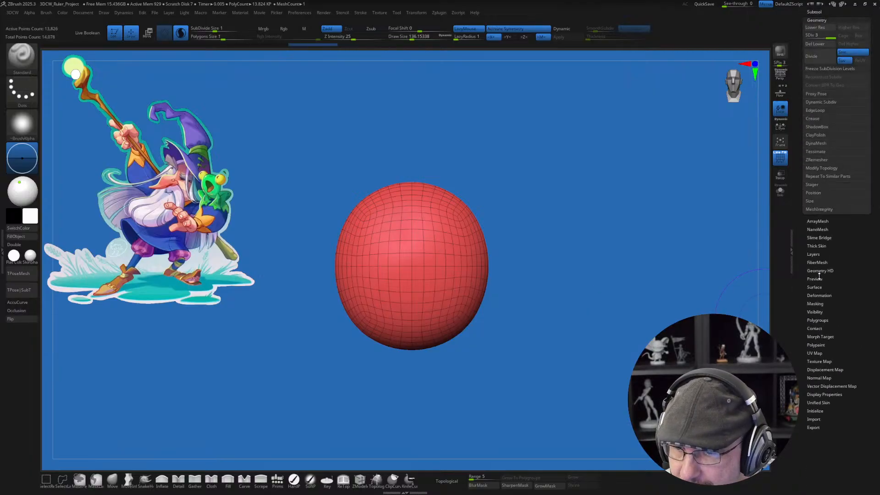
left_click(825, 45)
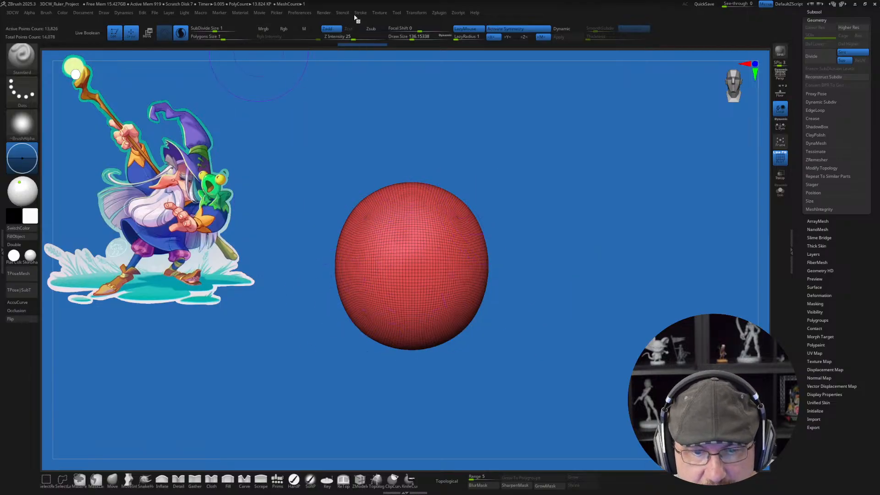
Step: Try a SubDivide Size of 0.11284 with brush strokes on the front of the head form, and undo them
key("3")
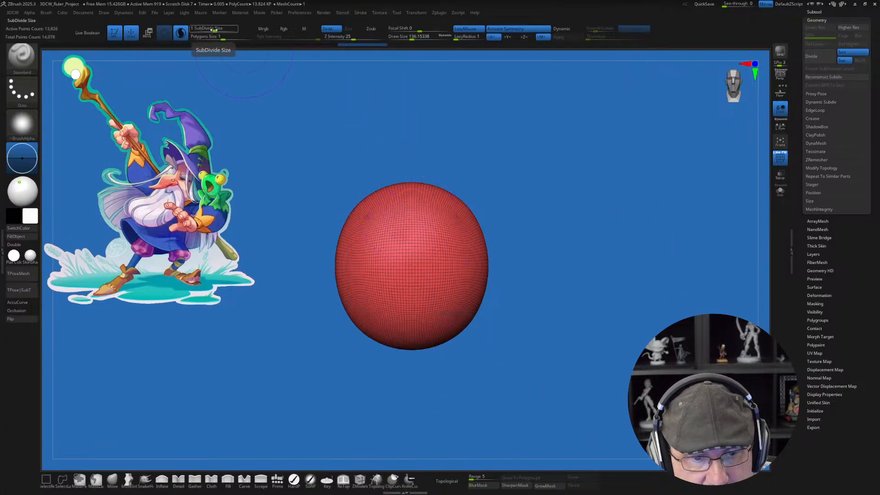
left_click_drag(213, 29, 212, 28)
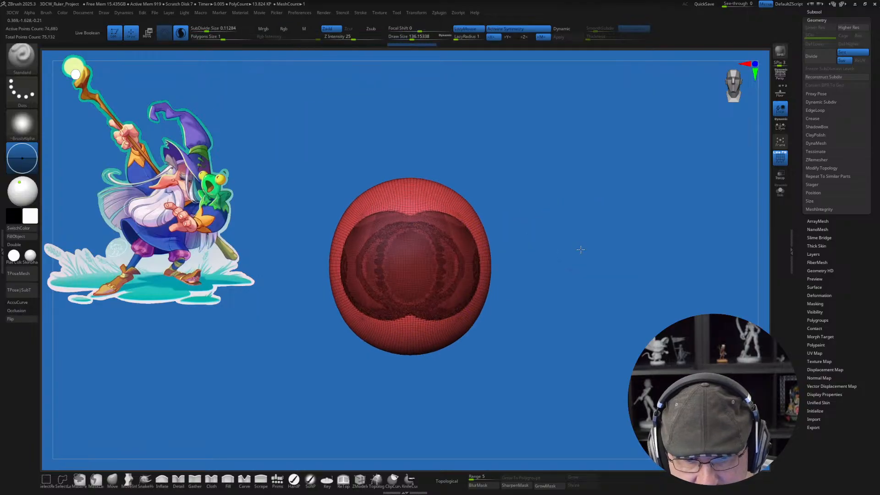
key("ctrl+z")
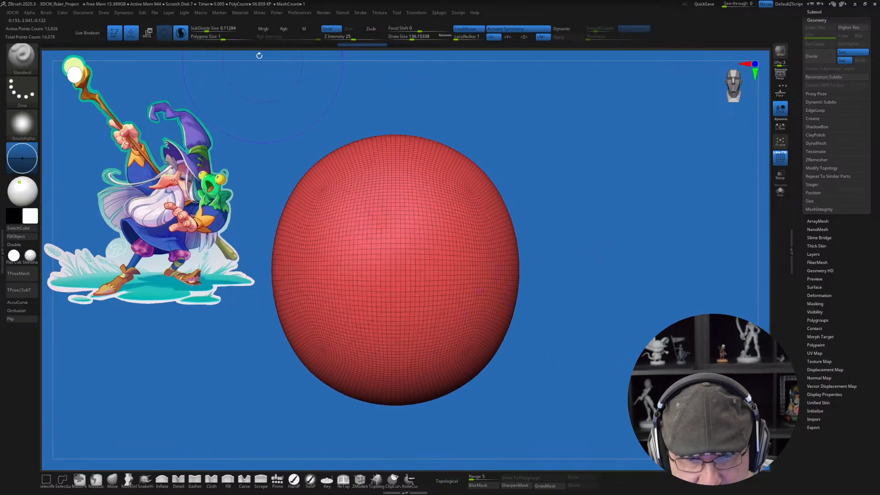
Step: Set the SubDivide Size to 0.23227 and brush over the whole head form to retessellate its surface
left_click(209, 29)
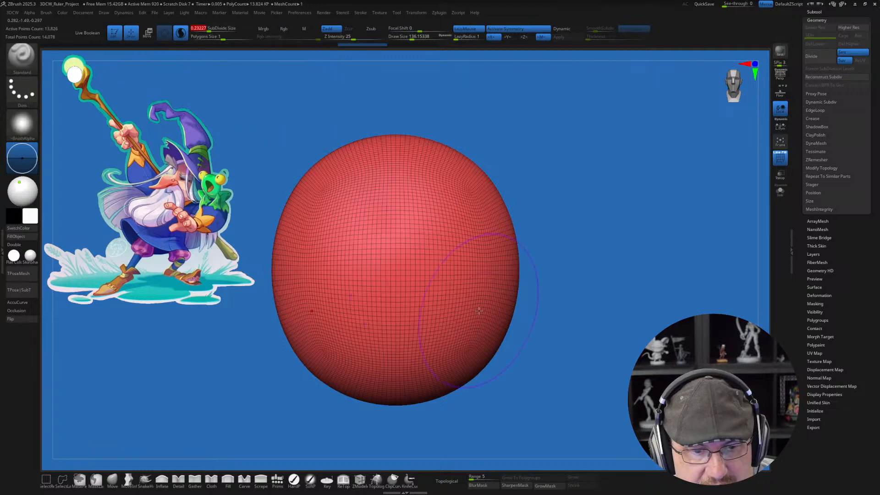
left_click(461, 267, "shift")
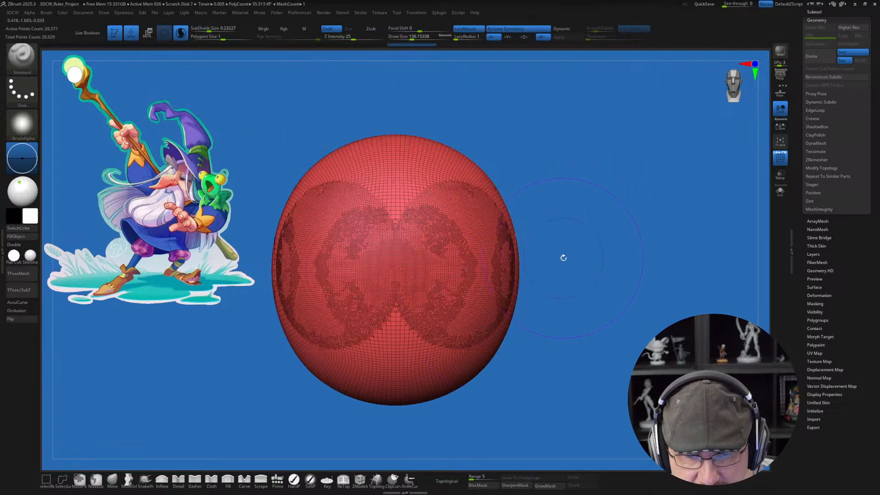
left_click_drag(580, 258, 576, 249)
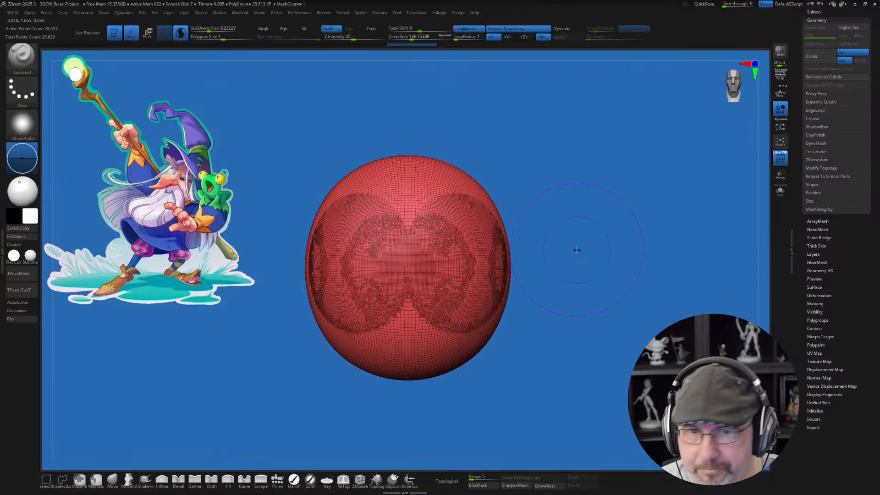
mouse_move(476, 206)
left_mouse_down("shift")
mouse_move(430, 192)
mouse_move(481, 256)
mouse_move(452, 360)
mouse_move(483, 342)
left_mouse_up("shift")
mouse_move(573, 298)
left_mouse_down()
mouse_move(509, 298)
mouse_move(575, 303)
mouse_move(553, 286)
mouse_move(545, 314)
left_mouse_up()
mouse_move(604, 322)
left_mouse_down("shift")
mouse_move(596, 345)
mouse_move(592, 333)
left_mouse_up("shift")
left_click_drag(537, 229, 532, 259, "shift")
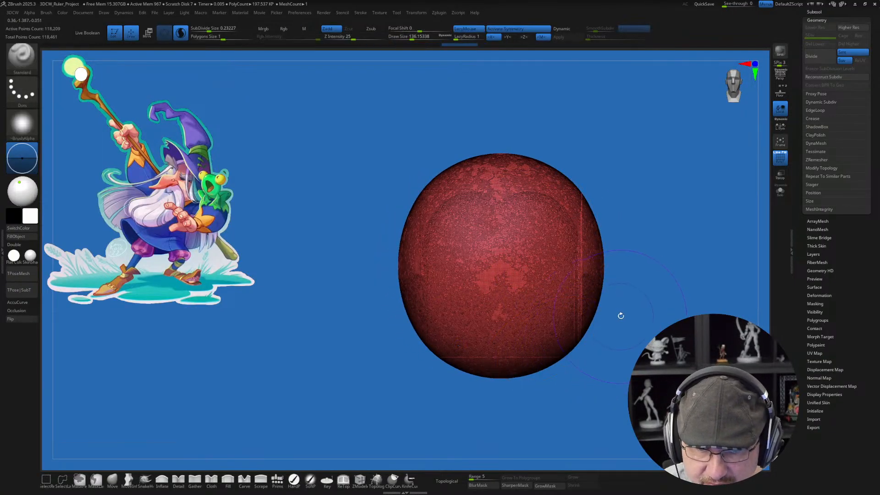
Step: Smooth the upper front of the head form and turn off its polyframe display
left_click_drag(622, 314, 557, 298, "alt")
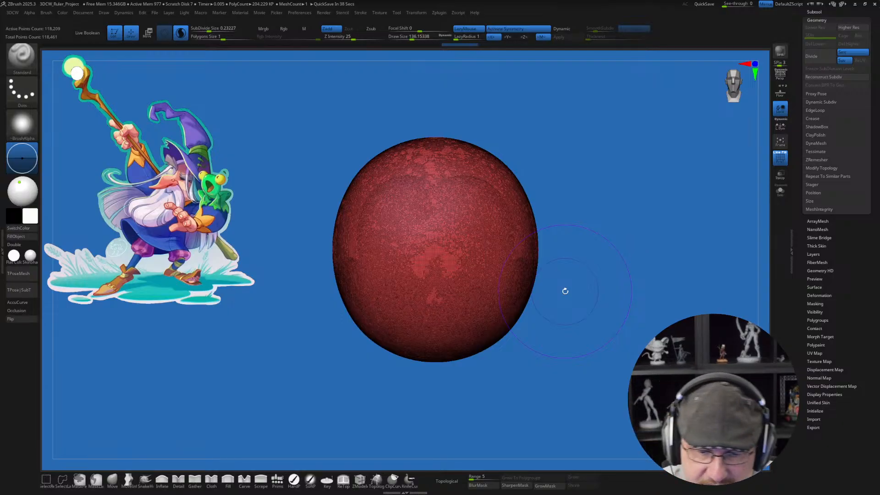
mouse_move(451, 196)
left_mouse_down("shift")
mouse_move(469, 194)
mouse_move(455, 229)
left_mouse_up("shift")
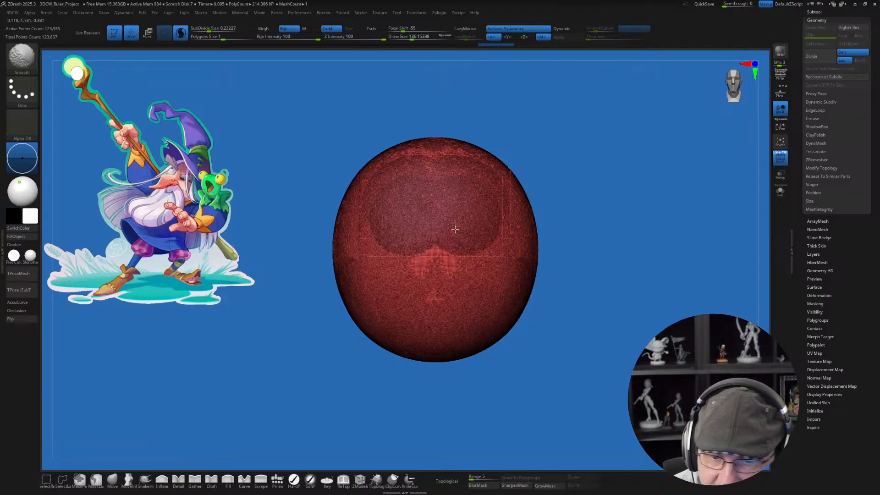
left_click_drag(577, 280, 568, 311)
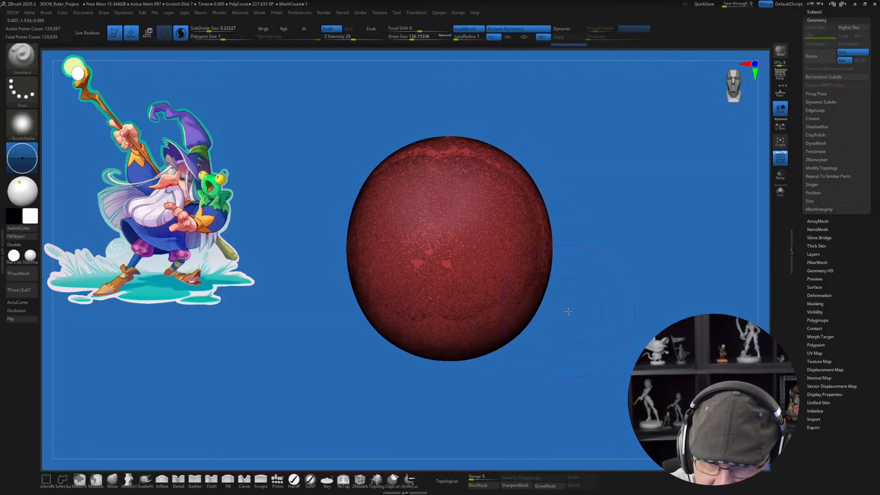
key("shift+f")
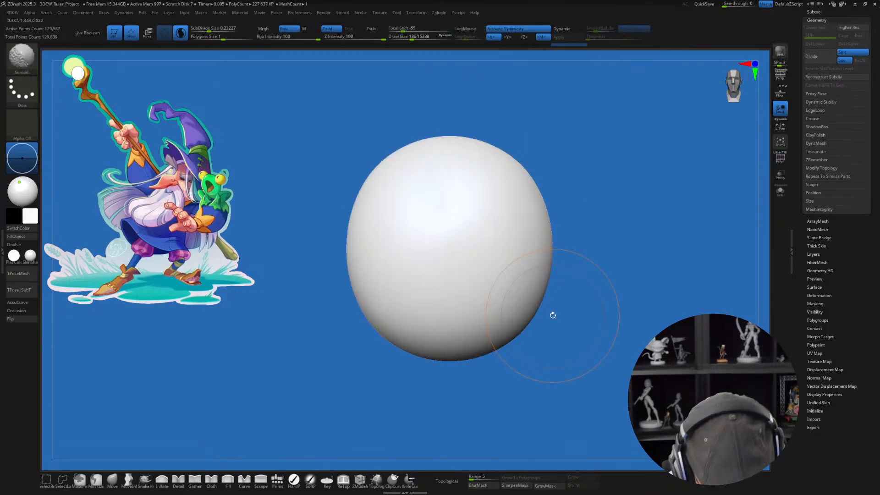
left_click_drag(542, 311, 534, 320)
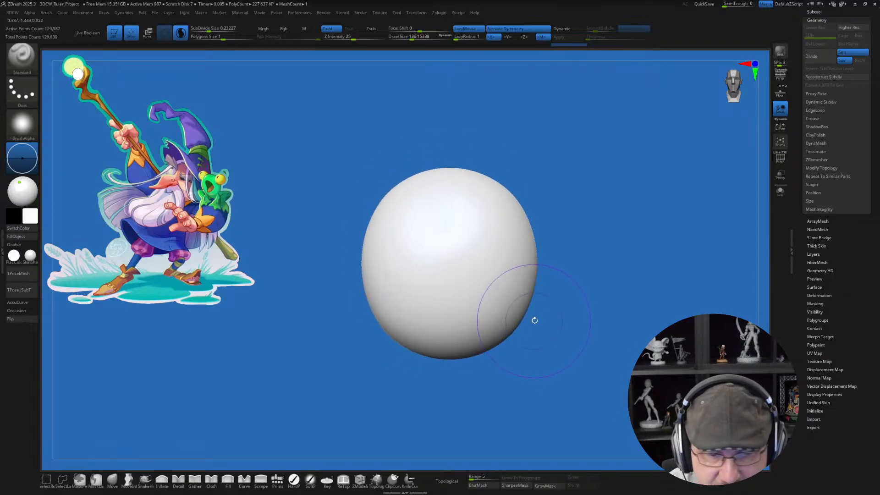
Step: Push in symmetrical eye sockets on the front of the head form using the Move brush at a draw size of about 116
left_click(115, 478)
right_click_drag(507, 264, 494, 294, "alt")
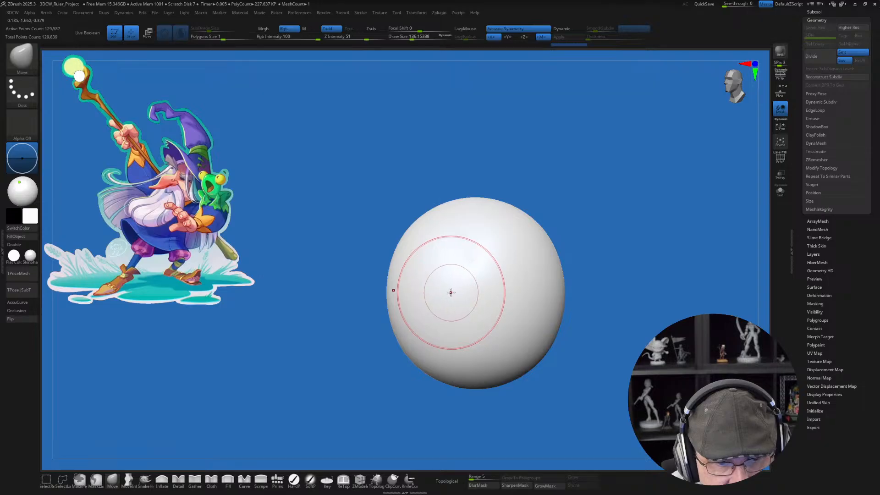
key("s")
left_click_drag(451, 292, 451, 291)
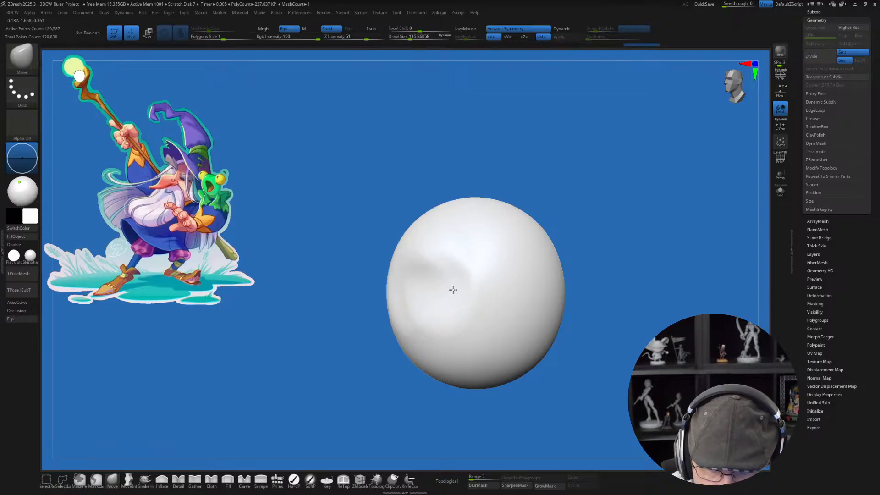
mouse_move(454, 290)
right_mouse_down()
mouse_move(516, 293)
mouse_move(486, 301)
mouse_move(504, 299)
right_mouse_up()
key("ctrl+z")
key("ctrl+z")
left_click_drag(469, 290, 471, 286)
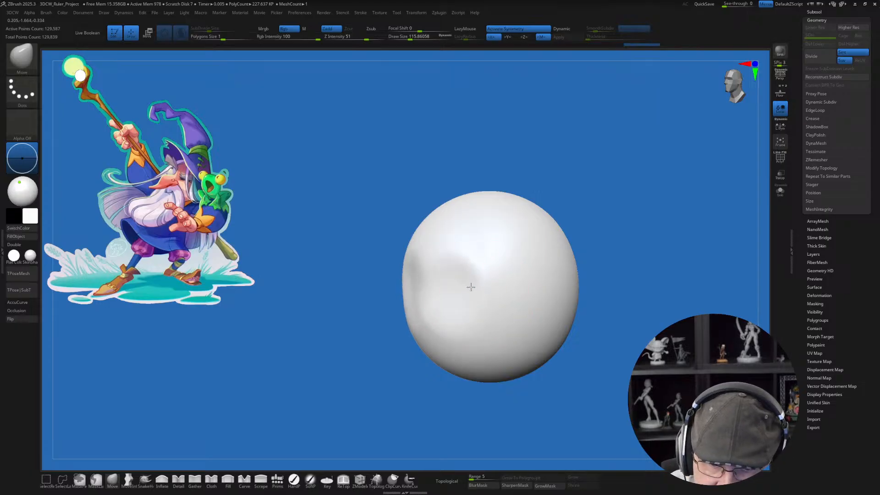
right_click_drag(474, 294, 481, 298)
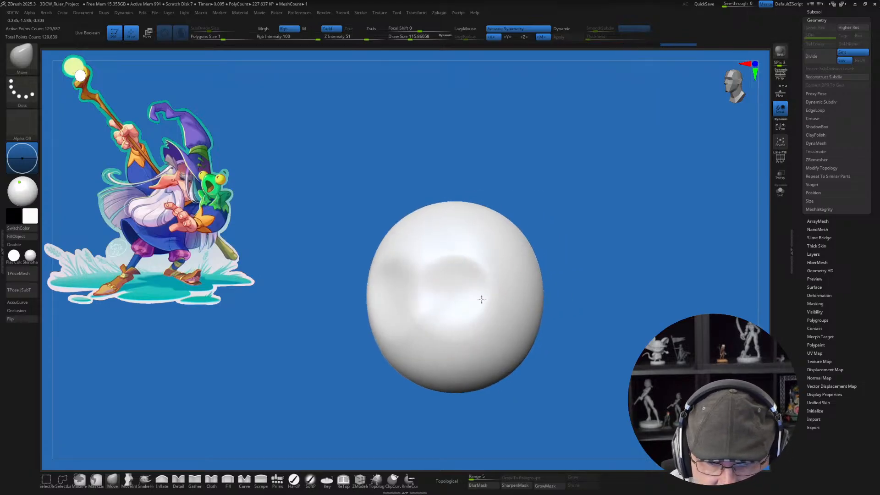
left_click_drag(481, 299, 479, 304)
mouse_move(479, 303)
right_mouse_down()
mouse_move(468, 308)
mouse_move(455, 292)
mouse_move(479, 277)
mouse_move(492, 290)
mouse_move(517, 283)
right_mouse_up()
Step: Narrow the sides of the head form with the Move brush at a draw size of about 262
key("s")
left_click_drag(519, 285, 527, 286)
right_click_drag(498, 282, 484, 313)
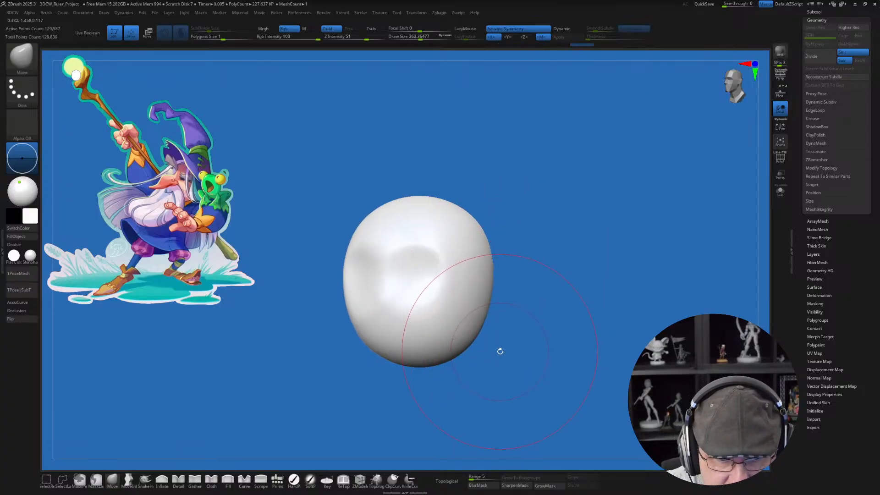
mouse_move(500, 351)
right_mouse_down()
mouse_move(425, 374)
mouse_move(427, 351)
right_mouse_up()
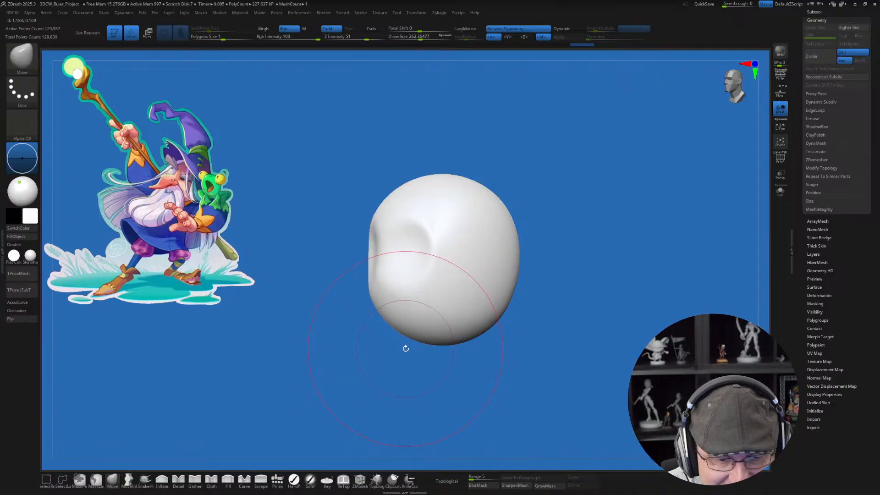
Step: Pull the front underside of the head down into a long, tapered chin with the Move brush at a draw size of about 217
key("bracketleft")
left_click_drag(396, 335, 390, 374)
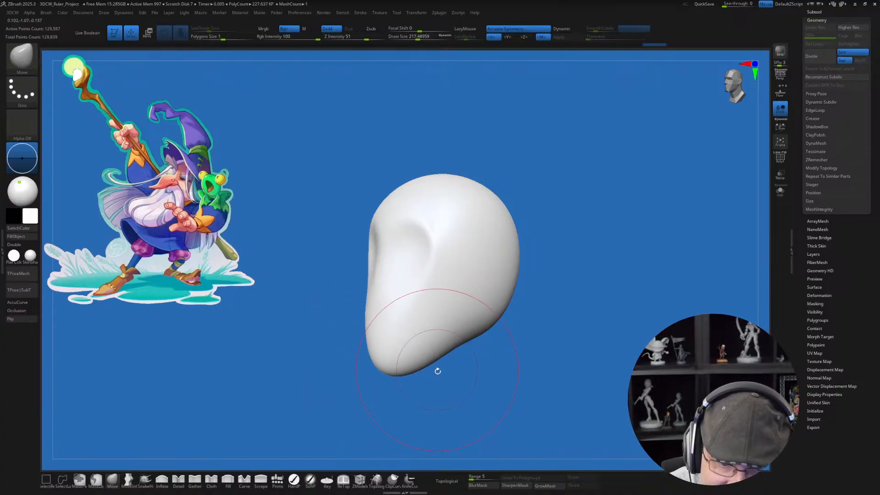
left_click_drag(373, 338, 379, 339)
left_click_drag(400, 387, 452, 388)
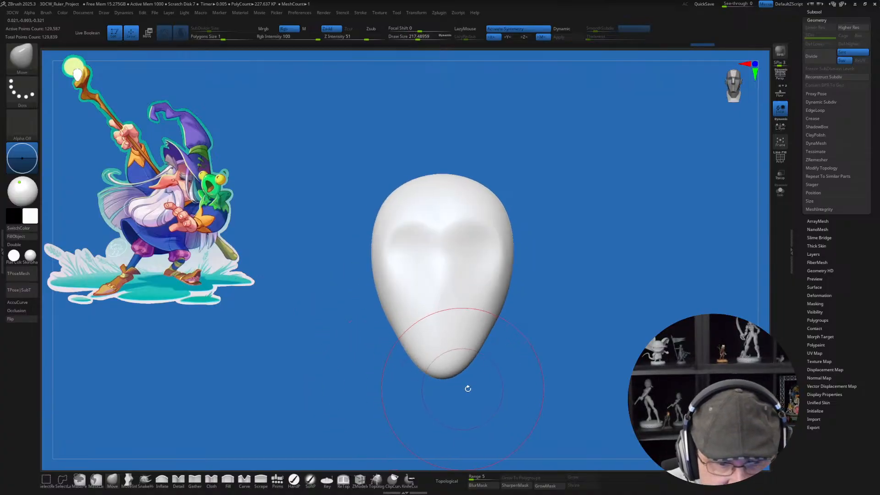
left_click_drag(543, 371, 477, 362)
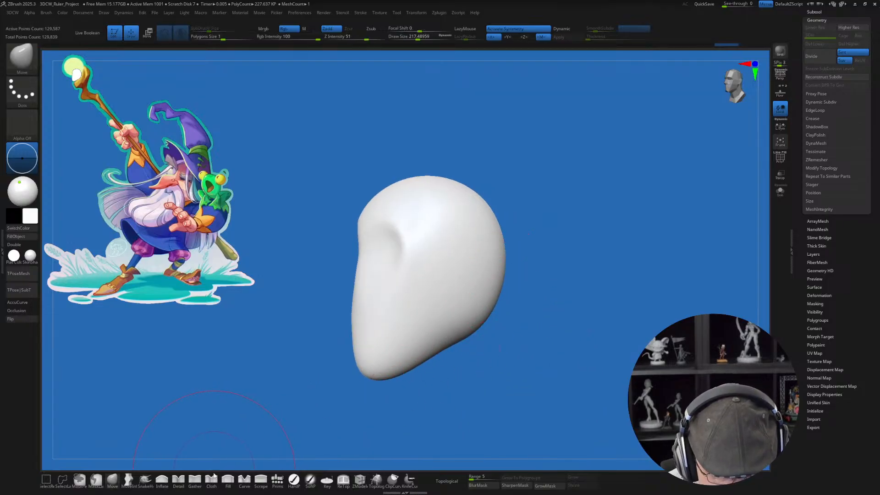
Step: Pull a neck out of the underside at the back of the head
left_click(178, 479)
key("s")
left_click_drag(484, 368, 478, 370)
mouse_move(484, 346)
left_mouse_down("alt")
mouse_move(472, 358)
mouse_move(497, 363)
mouse_move(463, 373)
mouse_move(416, 364)
left_mouse_up("alt")
mouse_move(479, 366)
left_mouse_down()
mouse_move(449, 367)
mouse_move(480, 369)
left_mouse_up()
Step: Reshape the lower end of the neck with the Move brush at a draw size of about 154
left_click(113, 480)
key("s")
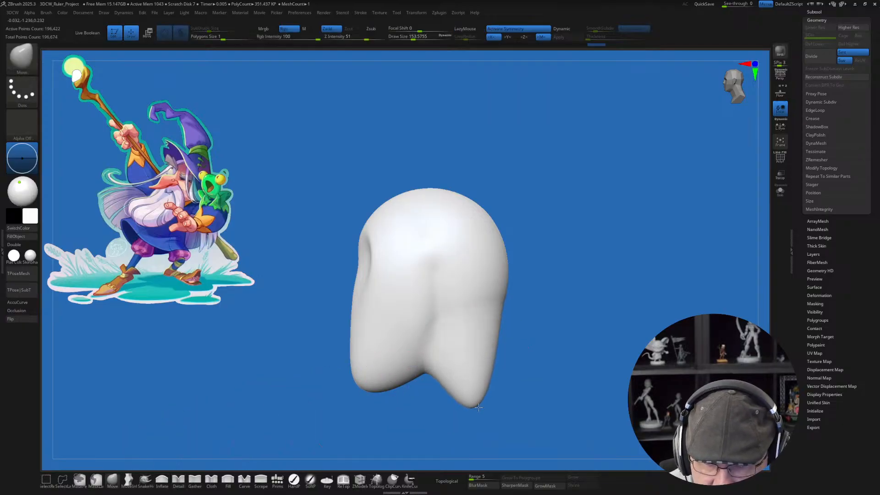
left_click_drag(478, 407, 453, 401)
mouse_move(520, 363)
left_mouse_down()
mouse_move(510, 363)
mouse_move(502, 383)
left_mouse_up()
mouse_move(517, 359)
left_mouse_down()
mouse_move(499, 357)
mouse_move(522, 349)
mouse_move(503, 337)
left_mouse_up()
Step: Push in the nape and the sides of the neck with the Move brush enlarged to a draw size of about 228
key("s")
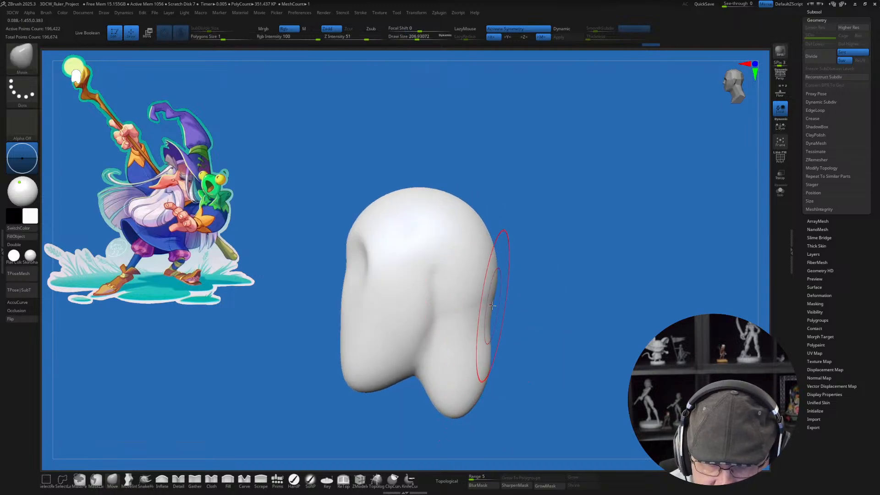
key("s")
mouse_move(492, 306)
left_mouse_down()
mouse_move(470, 306)
mouse_move(498, 321)
left_mouse_up()
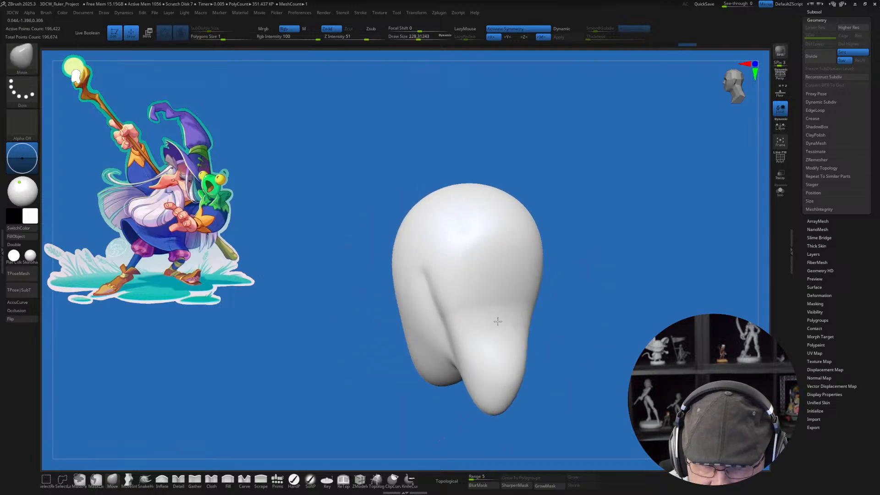
right_click_drag(497, 321, 477, 317)
left_click_drag(457, 302, 475, 302)
mouse_move(474, 303)
right_mouse_down()
mouse_move(492, 306)
mouse_move(496, 279)
right_mouse_up()
Step: Reduce the draw size to 112 and smooth the neck and its transition into the head
key("s")
left_click_drag(457, 305, 471, 311)
key("s")
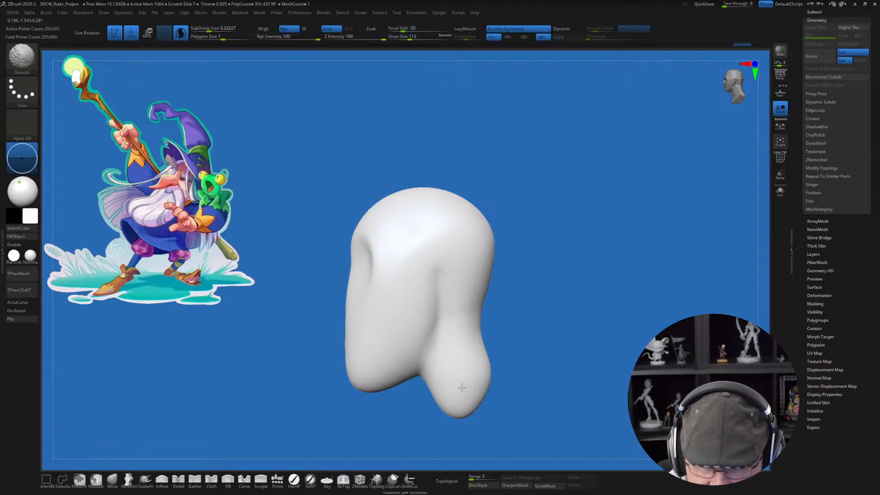
right_click_drag(506, 384, 499, 340, "alt")
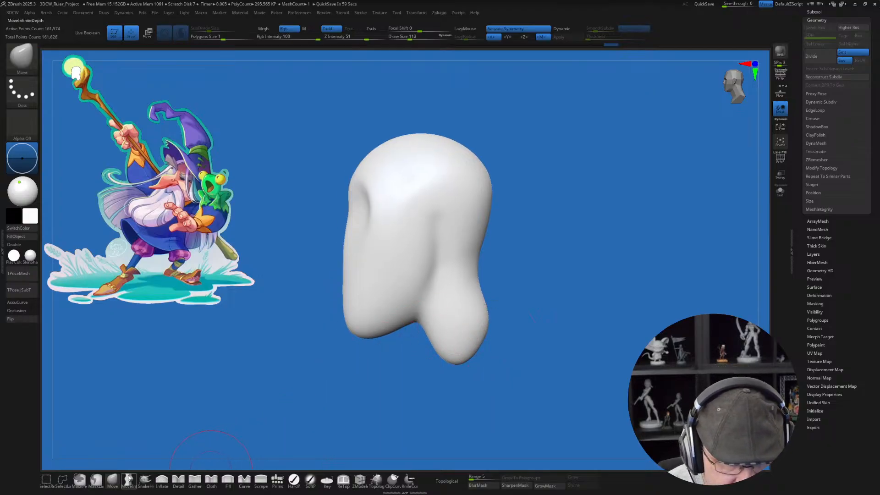
Step: Lengthen and flatten the base of the neck and refine the nape with the Move brush at a draw size of about 159
key("b")
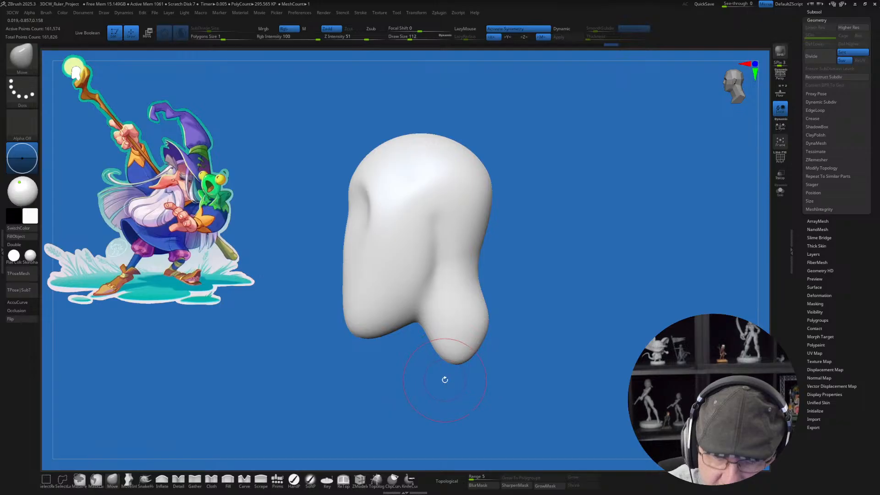
key("bracketright")
left_click_drag(444, 374, 435, 387)
mouse_move(459, 356)
left_mouse_down()
mouse_move(468, 360)
mouse_move(524, 331)
mouse_move(454, 365)
mouse_move(515, 352)
left_mouse_up()
right_click_drag(547, 350, 528, 361)
right_click_drag(462, 248, 477, 234)
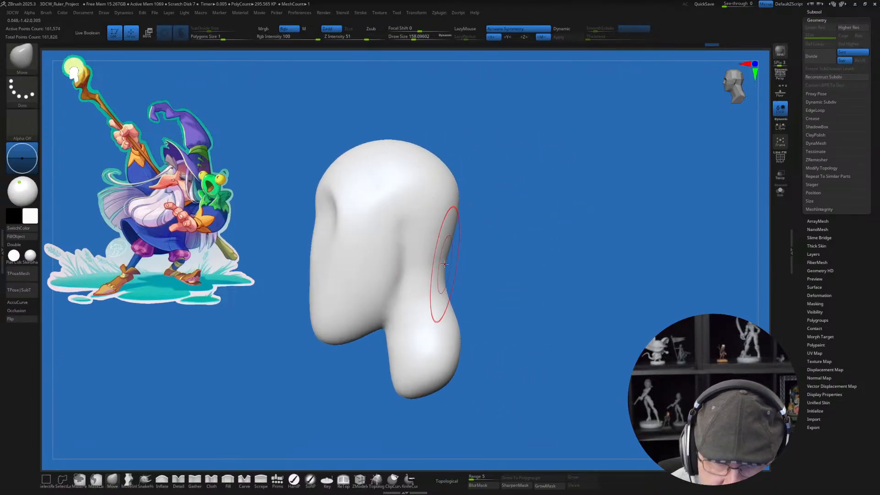
right_click_drag(436, 259, 444, 274, "alt")
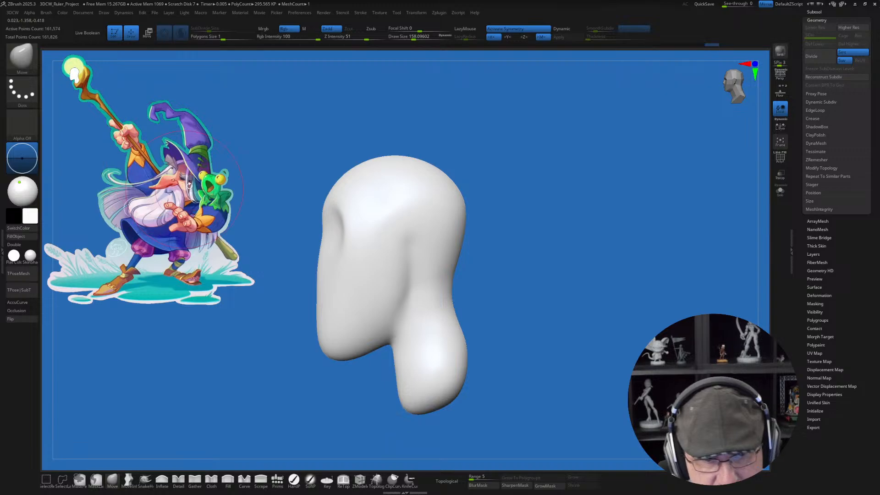
Step: Reduce the draw size to about 59 and make MaskPen the active masking brush, skipping its note until the next restart
right_click_drag(475, 317, 490, 309)
key("s")
left_click_drag(492, 308, 486, 310)
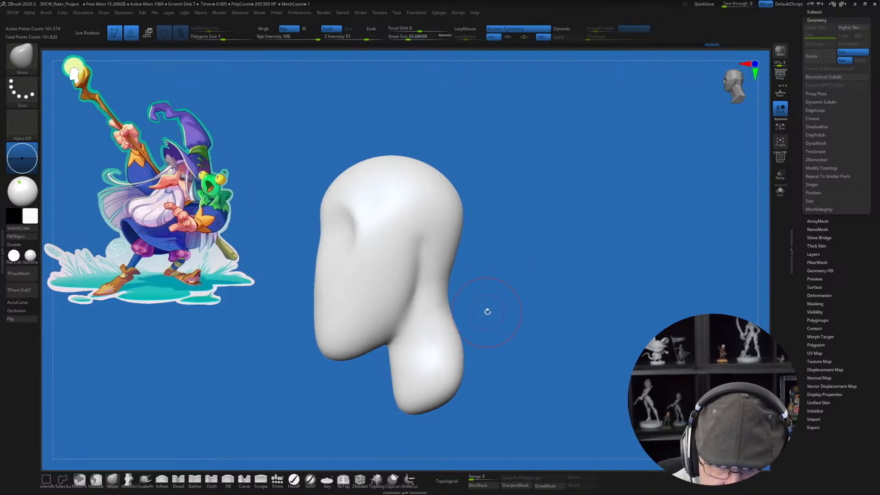
mouse_move(475, 302)
right_mouse_down()
mouse_move(483, 298)
mouse_move(472, 291)
mouse_move(477, 297)
right_mouse_up()
key("s")
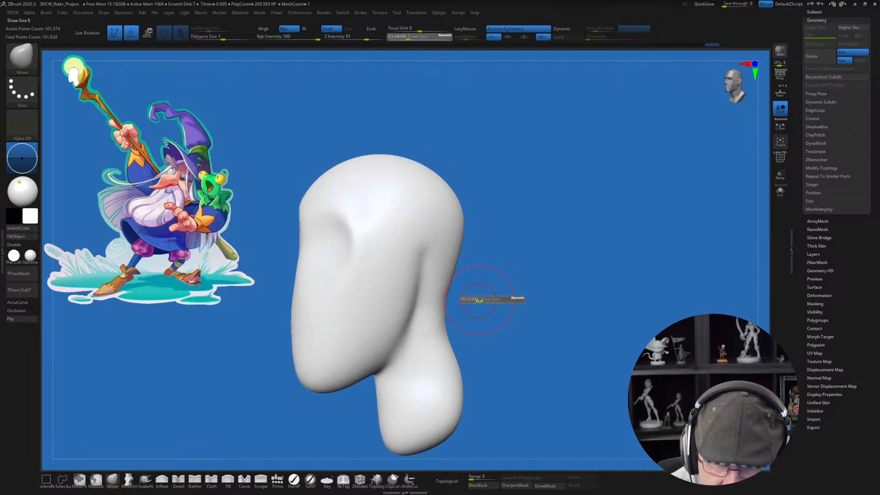
left_click_drag(481, 297, 479, 298)
right_click_drag(478, 298, 451, 320)
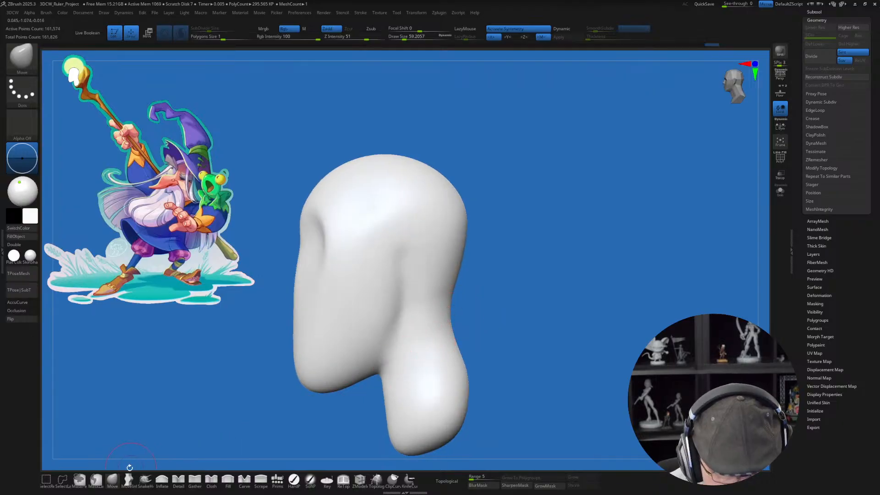
left_click(89, 475)
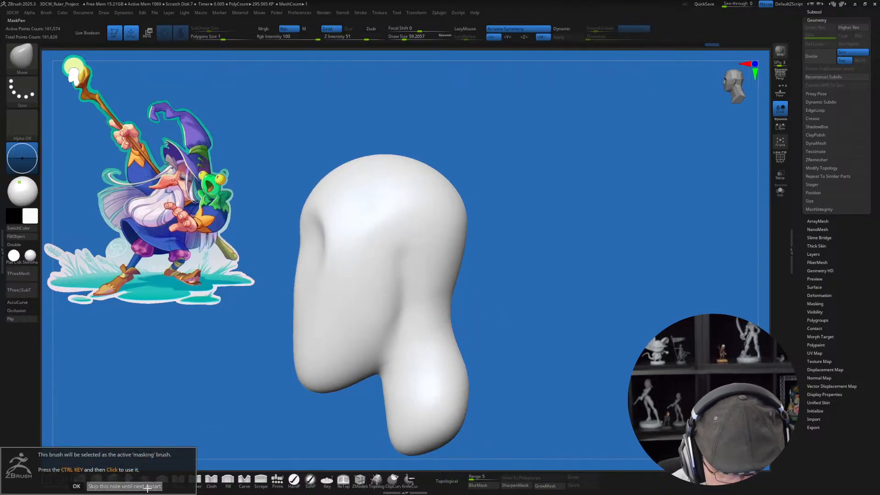
left_click(124, 486)
Step: Paint a narrow, slanted mask strip for the ear on the side of the head and invert the mask
key("ctrl")
left_click_drag(394, 268, 390, 299, "ctrl")
mouse_move(489, 323)
right_mouse_down()
mouse_move(504, 326)
mouse_move(479, 314)
right_mouse_up()
key("ctrl")
left_click_drag(416, 261, 410, 315, "ctrl+alt")
left_click_drag(463, 314, 448, 352)
left_click(505, 331, "ctrl")
Step: Pull the unmasked strips outward into ears using the SnakeHook brush at a draw size of about 154
left_click(145, 479)
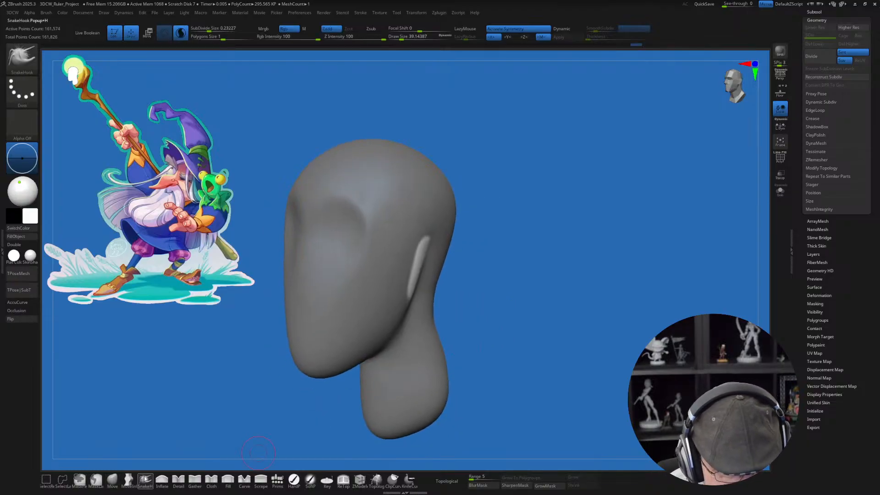
key("s")
left_click_drag(476, 286, 485, 289)
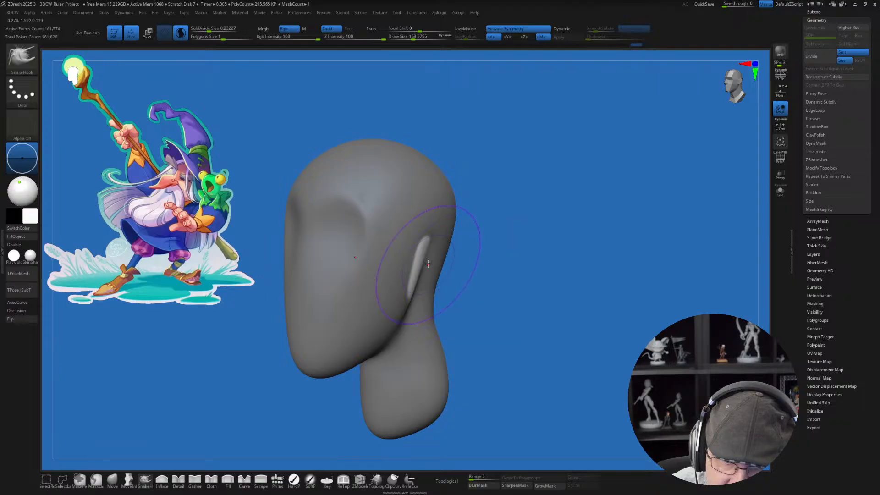
left_click_drag(443, 262, 432, 283)
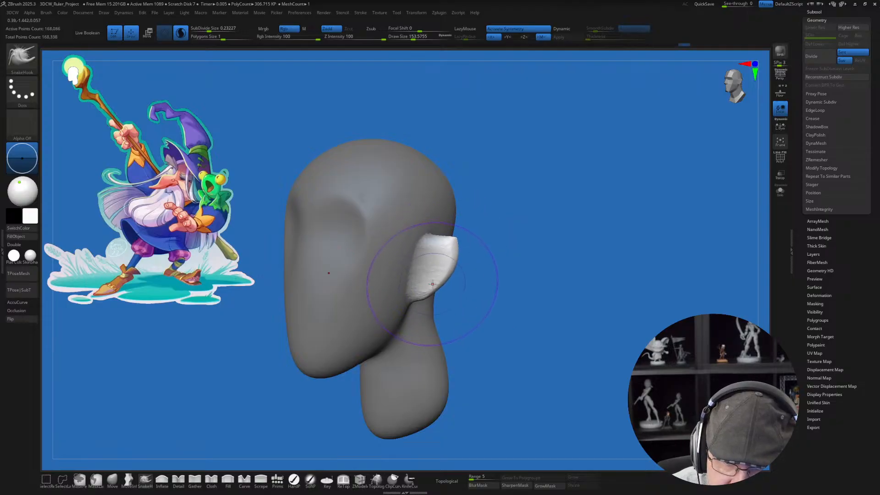
left_click_drag(451, 243, 447, 287, "shift")
mouse_move(503, 280)
left_mouse_down()
mouse_move(485, 285)
mouse_move(488, 277)
mouse_move(455, 271)
mouse_move(448, 244)
left_mouse_up()
Step: Round off the ear's upper outline with SnakeHook at a draw size of about 104 and smooth its surface
key("s")
key("s")
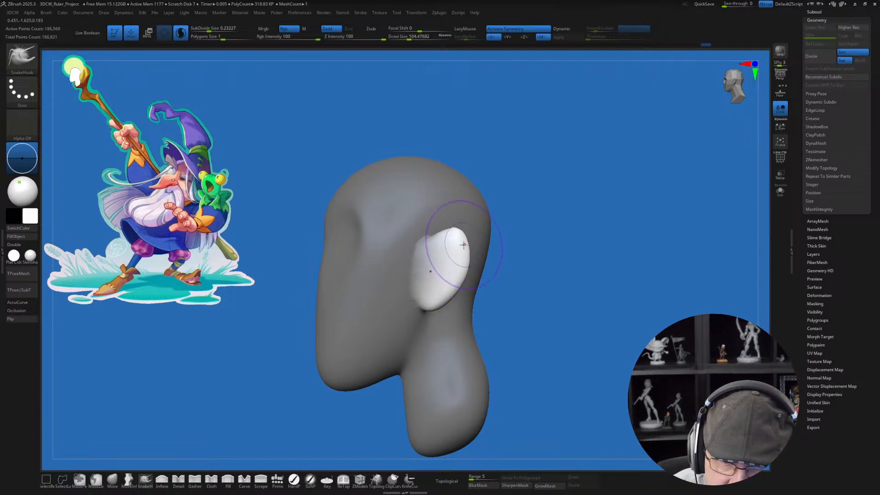
left_click_drag(440, 251, 453, 245, "shift")
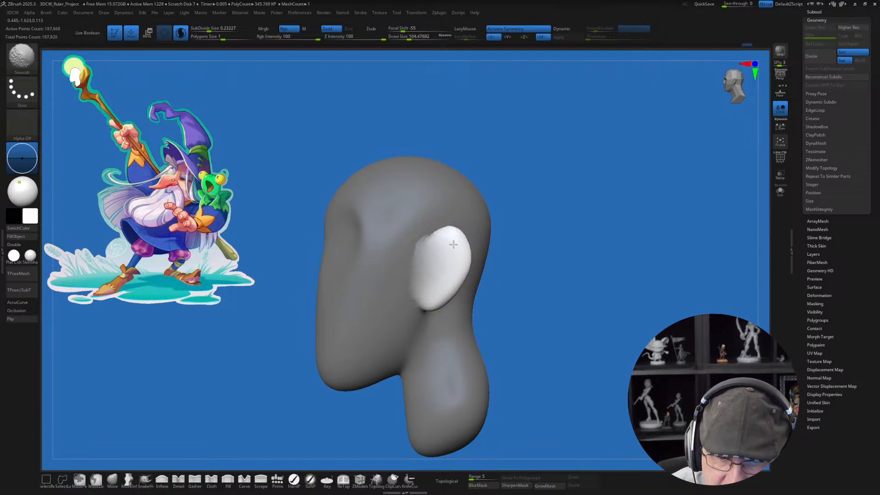
left_click_drag(430, 277, 429, 280, "shift")
Step: Clear the mask from the head and neck
mouse_move(550, 325)
right_mouse_down()
mouse_move(472, 321)
mouse_move(477, 332)
right_mouse_up()
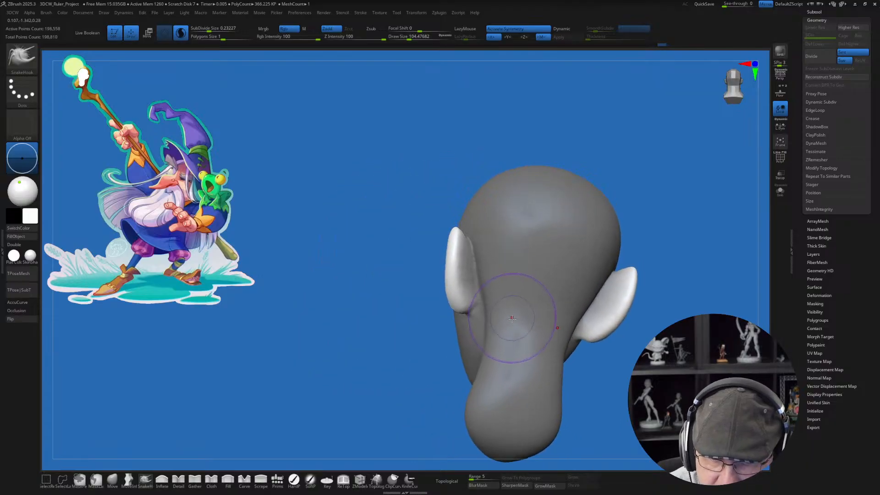
mouse_move(499, 275)
right_mouse_down()
mouse_move(486, 275)
mouse_move(485, 304)
mouse_move(461, 255)
right_mouse_up()
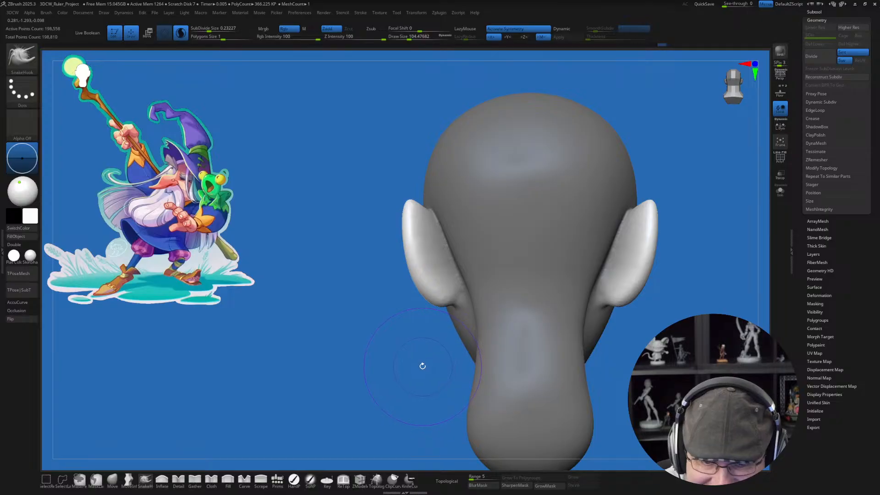
left_click_drag(422, 367, 425, 369, "ctrl")
right_click_drag(413, 359, 404, 351, "alt")
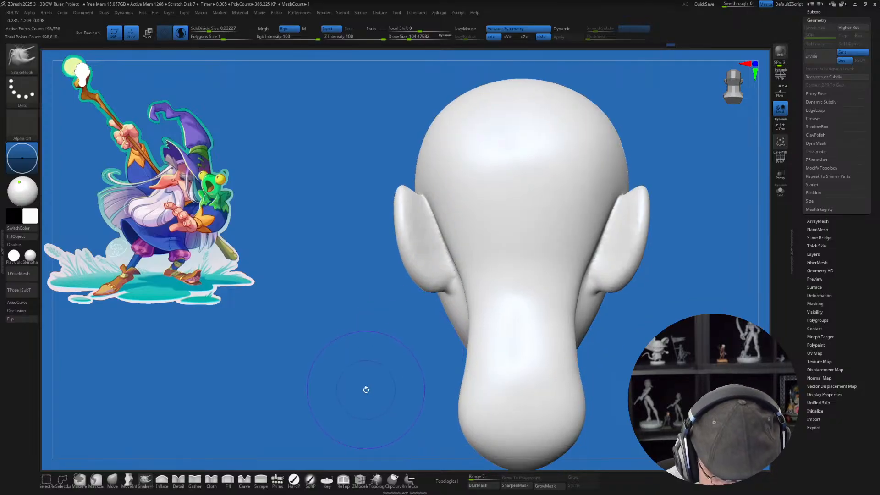
Step: Build up the head behind the ears with the ClayBuildup brush at a draw size of about 51 and smooth the added volume
key("b")
key("c")
key("b")
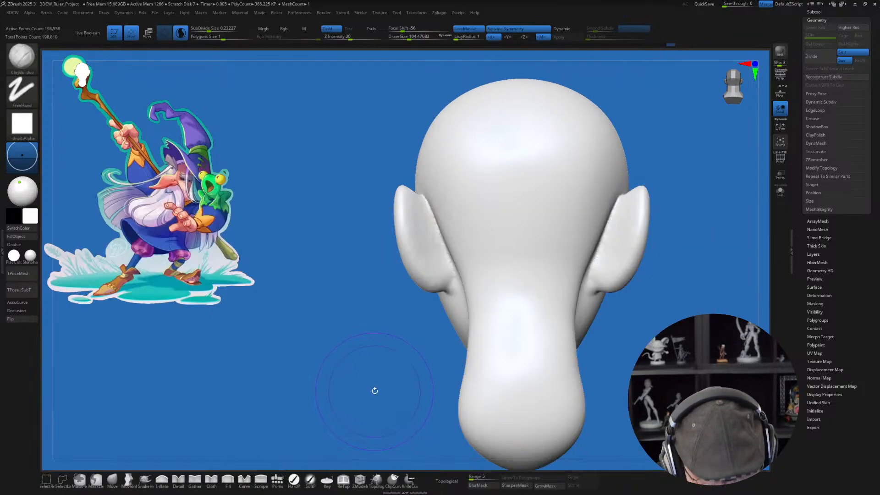
key("s")
left_click_drag(381, 396, 376, 398)
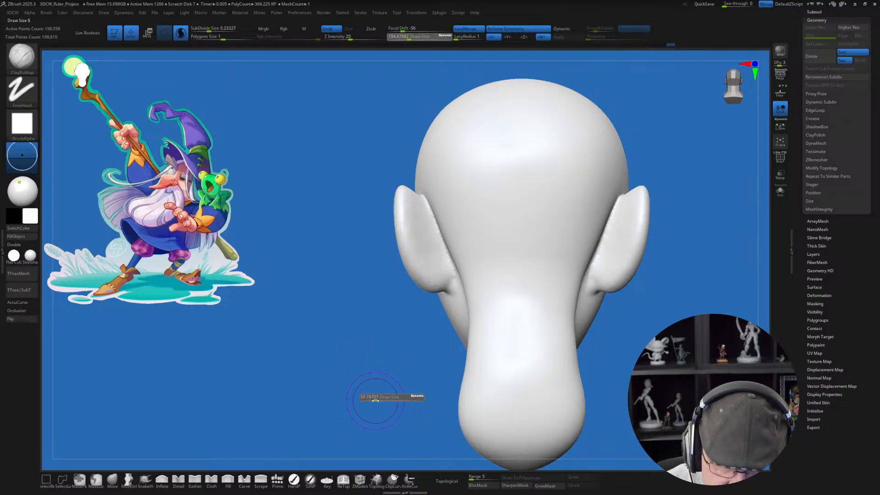
right_click_drag(381, 381, 368, 401, "alt")
right_click_drag(367, 401, 386, 386)
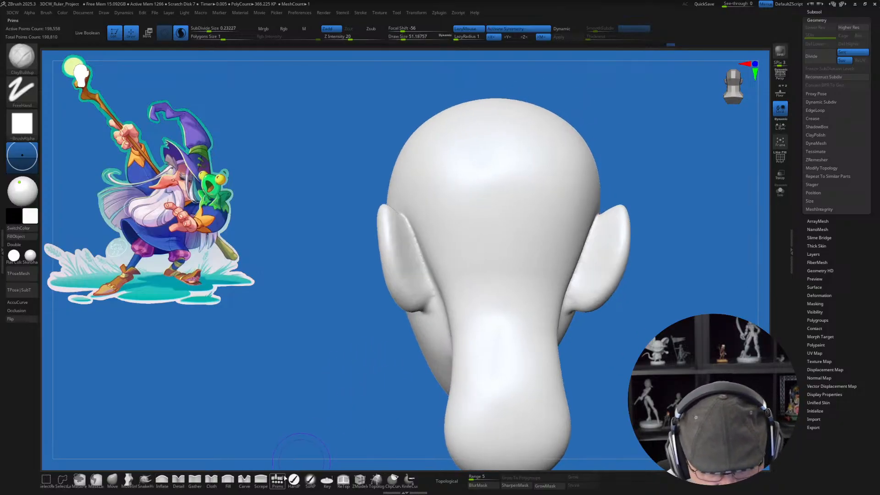
mouse_move(444, 316)
left_mouse_down()
mouse_move(402, 251)
mouse_move(419, 270)
mouse_move(425, 255)
mouse_move(417, 232)
mouse_move(426, 262)
mouse_move(416, 245)
left_mouse_up()
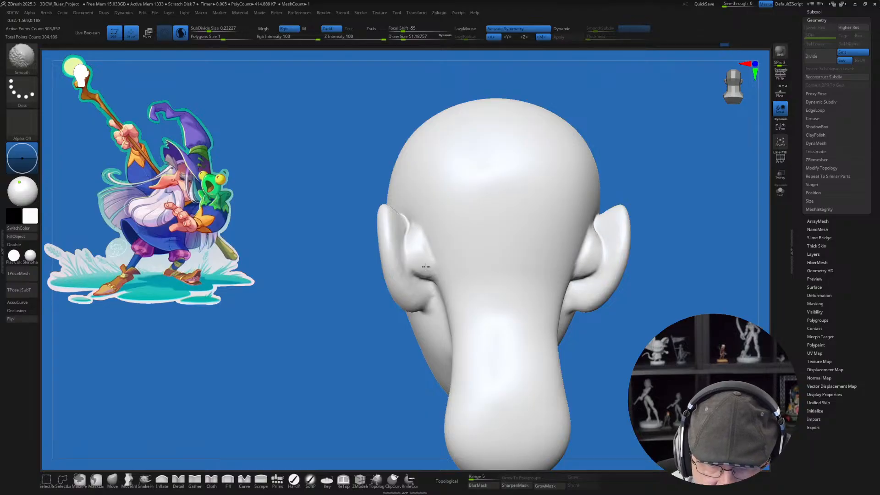
left_click_drag(431, 273, 432, 261, "shift")
key("shift+f")
key("shift+f")
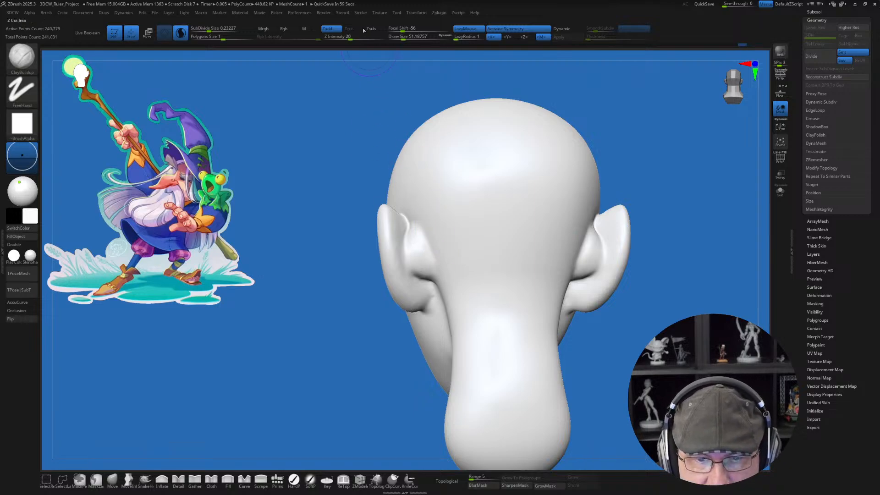
left_click(363, 12)
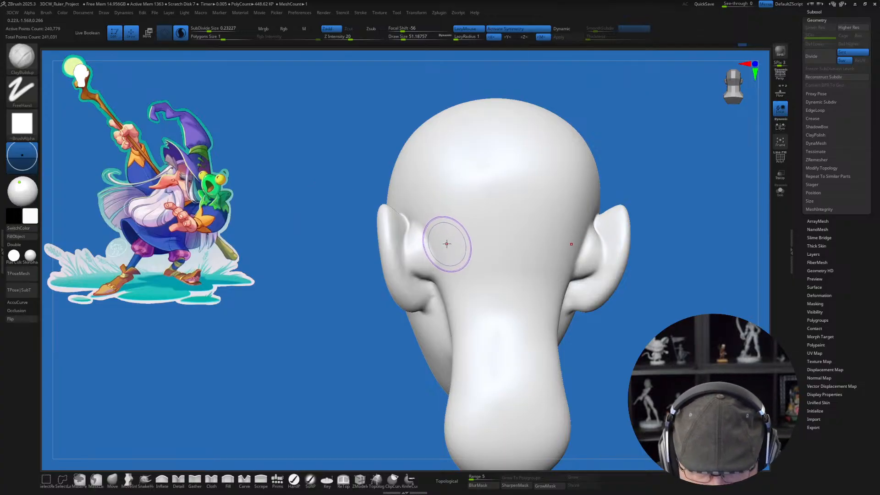
Step: Display the wireframe and try smoothing the area behind the ear
mouse_move(448, 237)
right_mouse_down("alt")
mouse_move(462, 244)
mouse_move(439, 242)
right_mouse_up("alt")
key("shift+f")
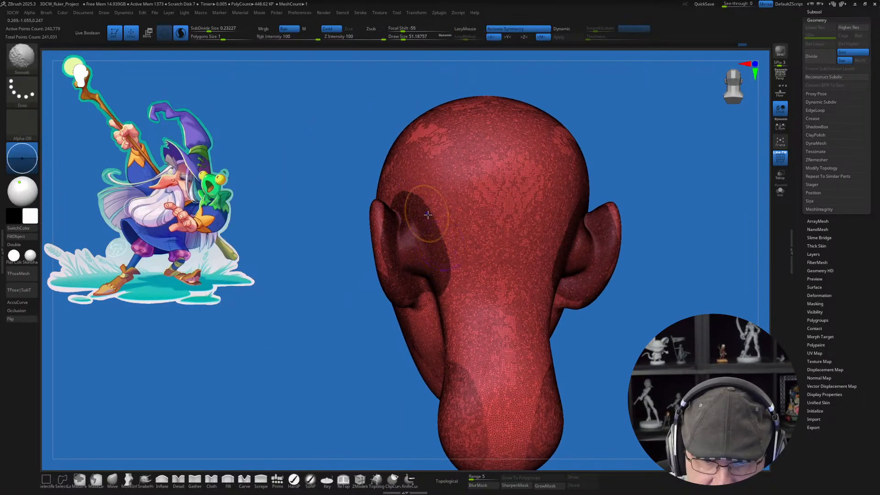
left_click_drag(420, 198, 444, 267, "shift")
key("ctrl+z")
key("ctrl+z")
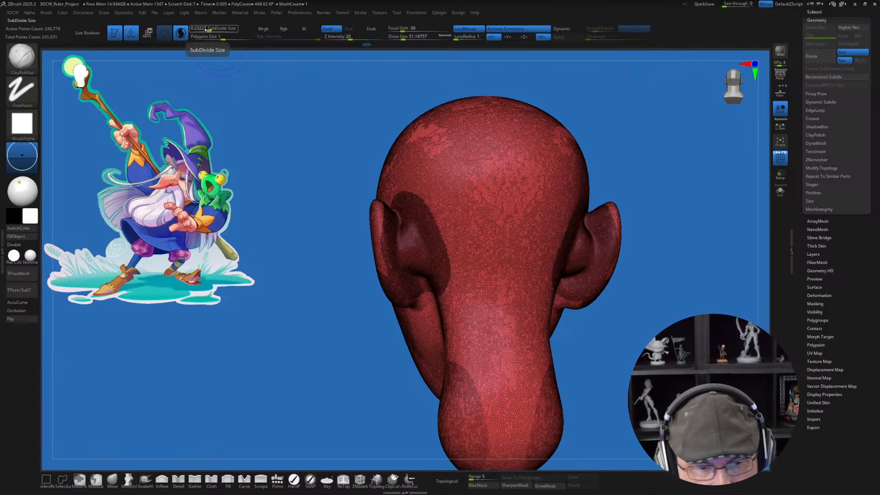
Step: Set the Sculptris Pro SubDivide Size to about 0.08 and brush over the area behind the ear
left_click_drag(210, 30, 205, 30)
mouse_move(439, 229)
left_mouse_down("shift")
mouse_move(447, 267)
mouse_move(449, 245)
left_mouse_up("shift")
right_click_drag(449, 245, 474, 251)
mouse_move(400, 200)
left_mouse_down("shift")
mouse_move(413, 271)
mouse_move(394, 291)
mouse_move(390, 243)
left_mouse_up("shift")
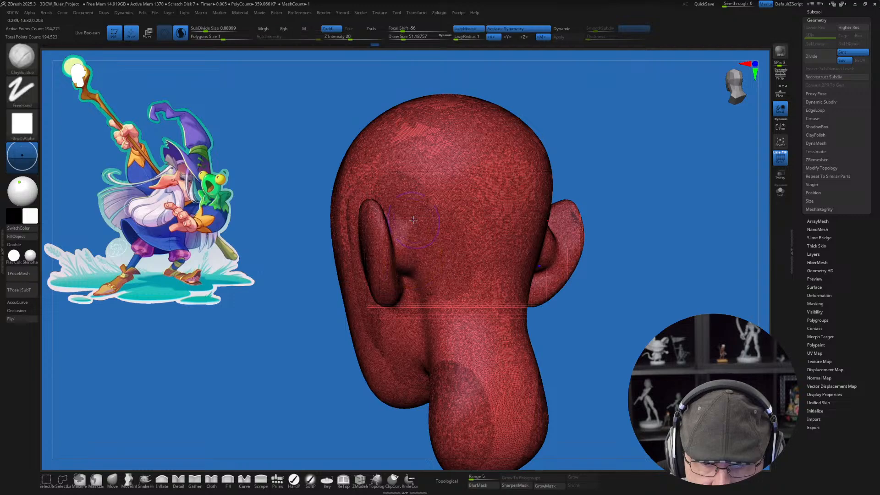
Step: Set the SubDivide Size to about 0.19, retessellate the area behind the ear with a brush stroke, and hide the wireframe
left_click_drag(205, 28, 208, 30)
left_click_drag(416, 223, 433, 270, "shift")
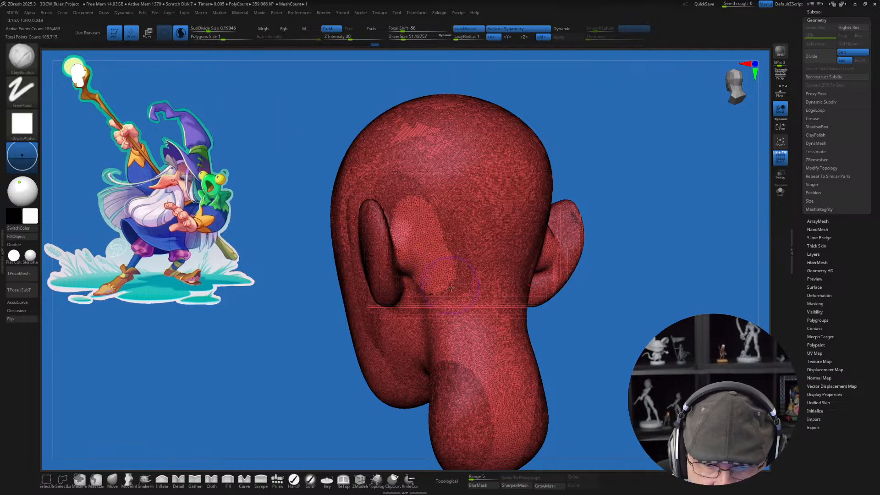
right_click_drag(432, 252, 456, 258)
key("shift+f")
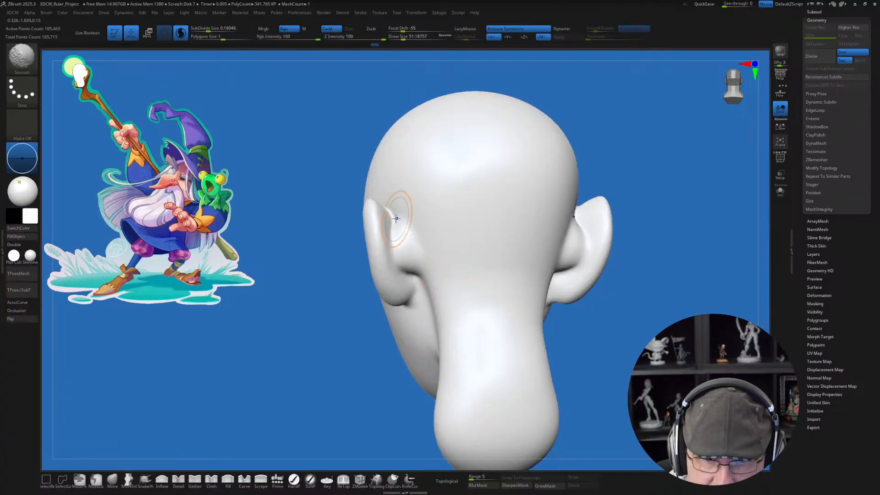
Step: Smooth the transition from the back of the ears into the head
left_click_drag(399, 200, 404, 238, "shift")
left_click_drag(415, 275, 416, 271, "shift")
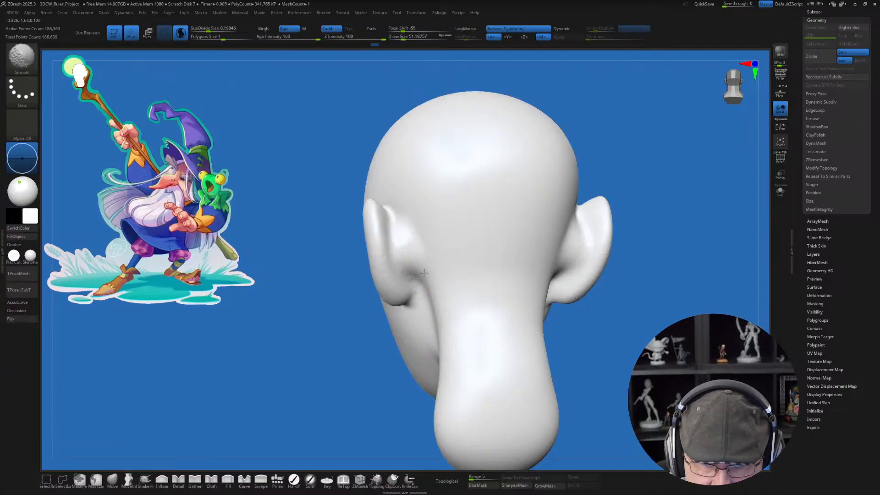
right_click_drag(426, 272, 485, 266)
left_click_drag(419, 249, 372, 271, "shift")
Step: Smooth the brow, temple and cheek areas of the head at a draw size of about 51
mouse_move(483, 287)
right_mouse_down("ctrl")
mouse_move(496, 274)
mouse_move(535, 293)
mouse_move(407, 253)
right_mouse_up("ctrl")
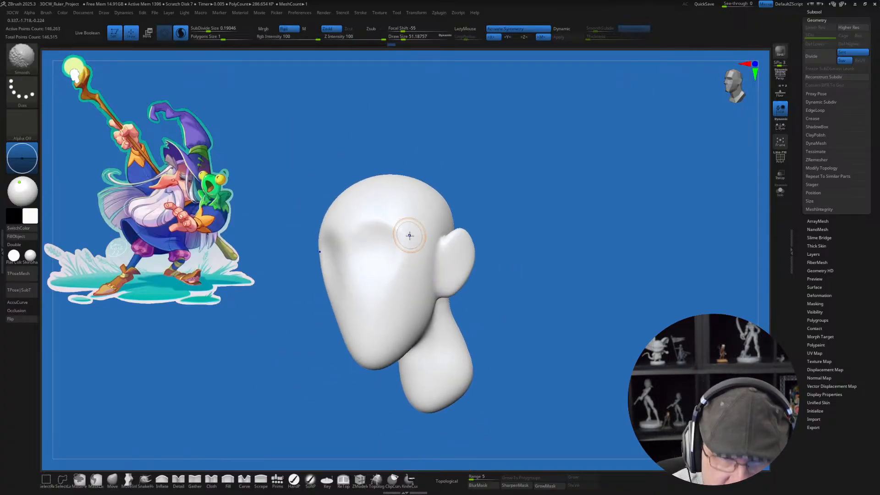
left_click_drag(410, 236, 408, 222, "shift")
right_click_drag(512, 229, 467, 237)
left_click_drag(391, 248, 382, 271, "shift")
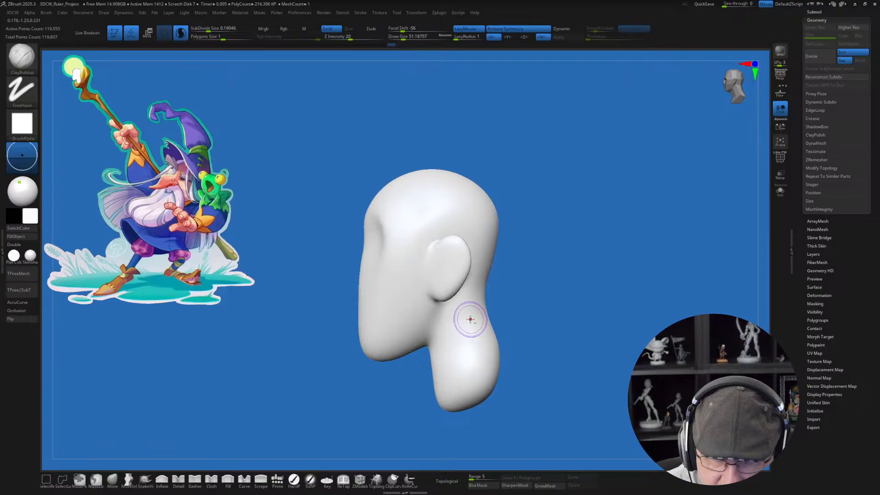
right_click_drag(467, 318, 400, 316)
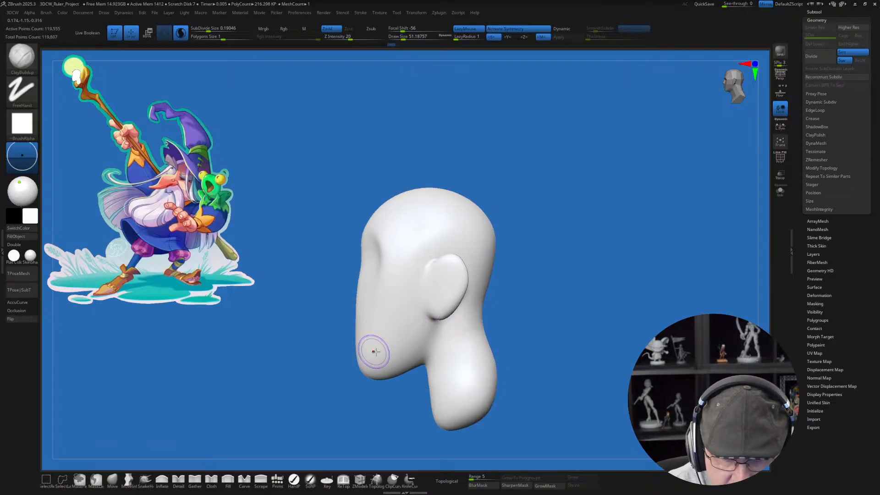
Step: Push the chin forward and adjust the face profile with the Move brush at a draw size of about 132
left_click(113, 479)
key("s")
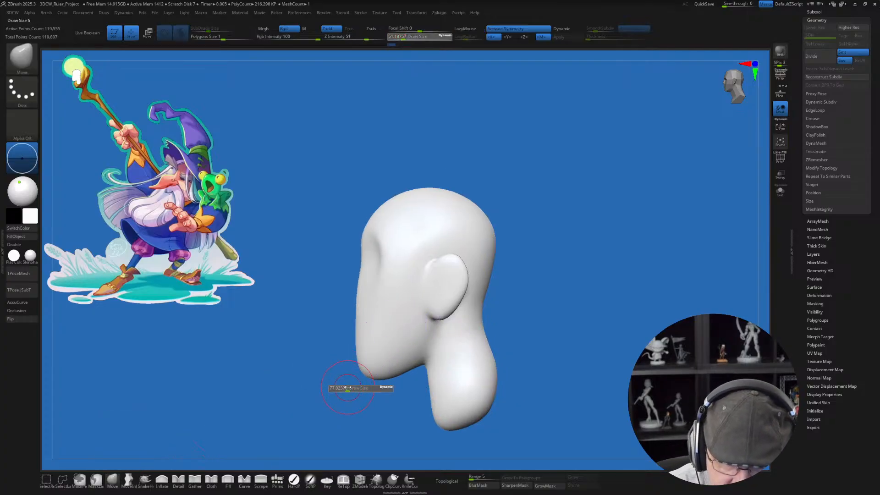
left_click_drag(351, 388, 366, 373)
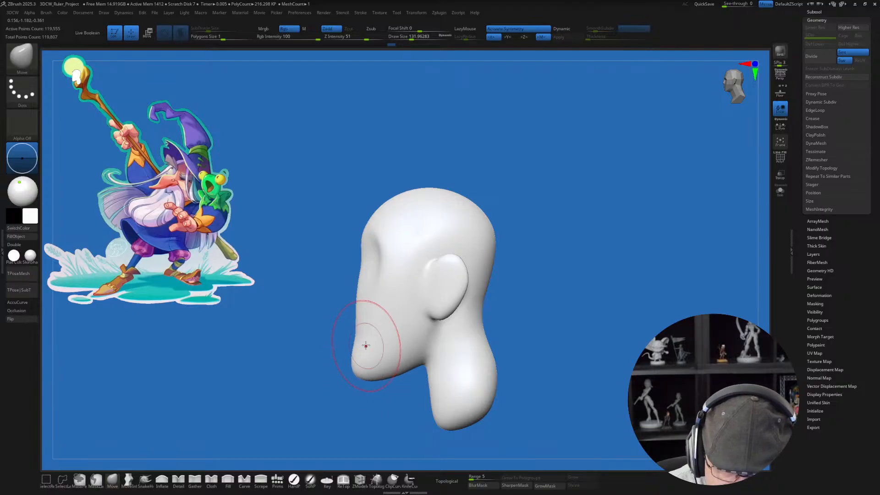
right_click_drag(369, 297, 390, 347)
mouse_move(407, 290)
right_mouse_down()
mouse_move(391, 289)
mouse_move(378, 310)
mouse_move(401, 308)
right_mouse_up()
Step: Paint an oval nose mask in the middle of the face at a draw size of about 33 and invert the mask
key("s")
left_click_drag(395, 325, 391, 324)
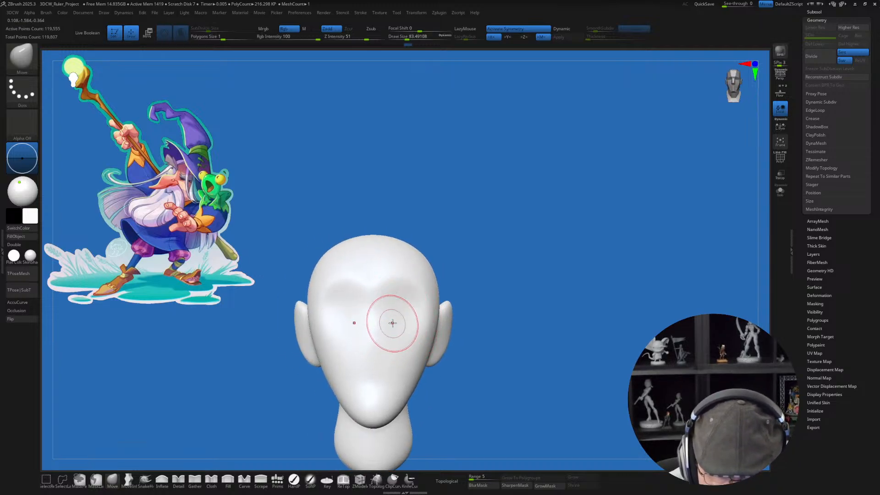
right_click_drag(393, 322, 414, 319, "alt")
right_click_drag(414, 319, 378, 325)
key("s")
left_click_drag(387, 342, 381, 341)
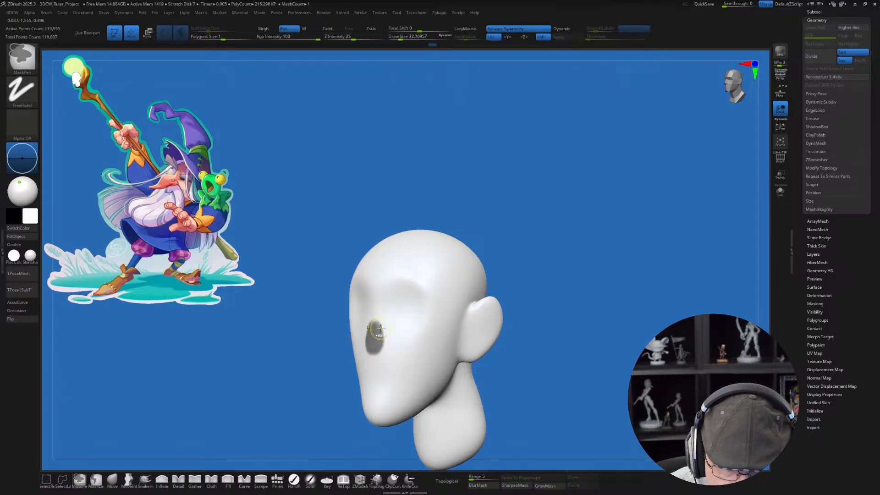
left_click(545, 340, "ctrl")
left_click_drag(545, 340, 518, 352)
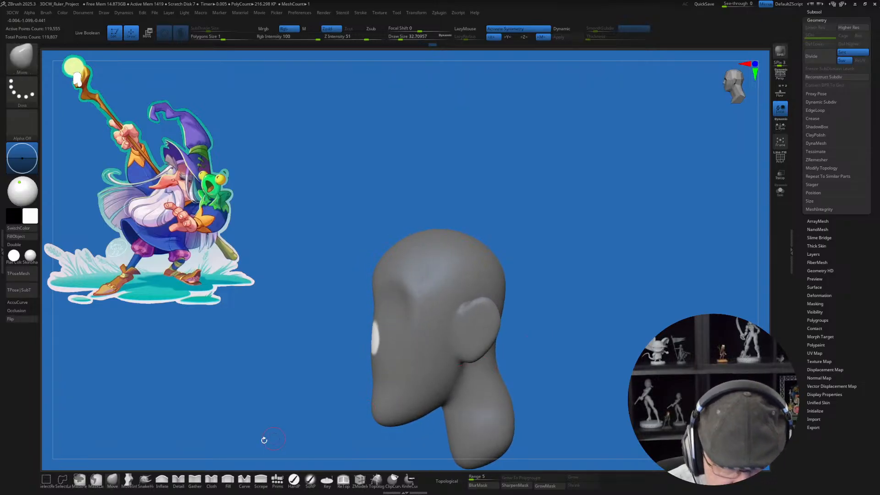
Step: Pull the unmasked oval forward into a long nose using the SnakeHook brush at a draw size of about 104
left_click(145, 479)
mouse_move(328, 379)
left_mouse_down()
mouse_move(353, 383)
mouse_move(359, 341)
left_mouse_up()
key("s")
key("shift+f")
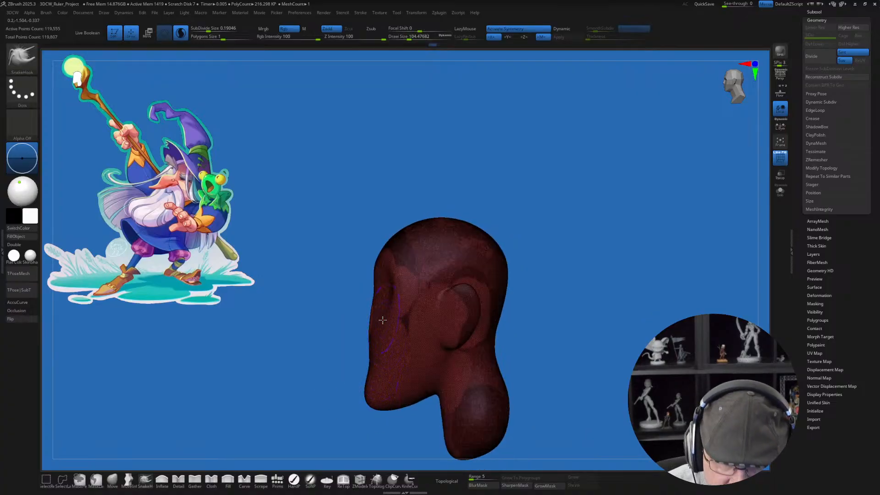
scroll(383, 320, "up", 3)
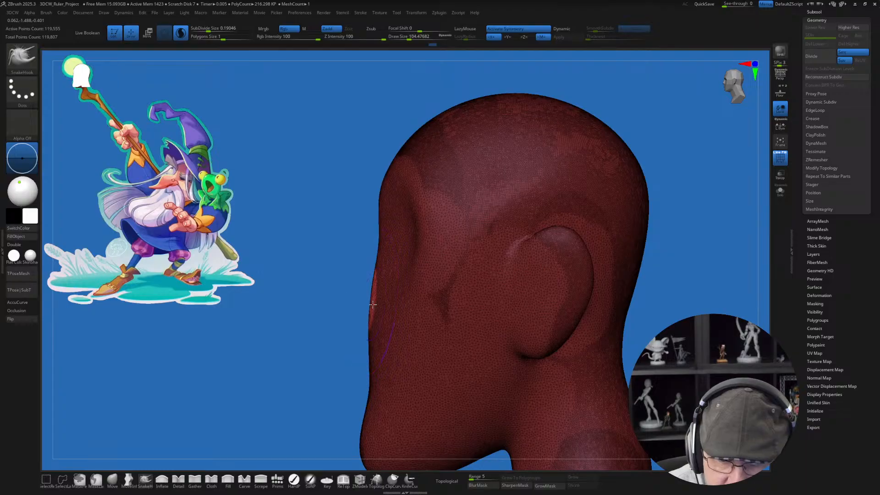
left_click_drag(373, 303, 311, 323)
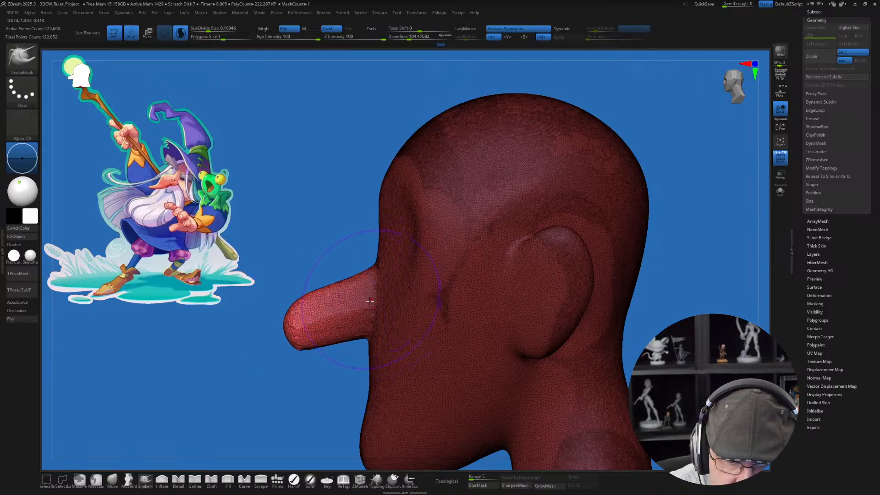
Step: Fill out the nose bridge and base with SnakeHook, reducing the draw size to about 62
left_click_drag(357, 286, 326, 310)
key("s")
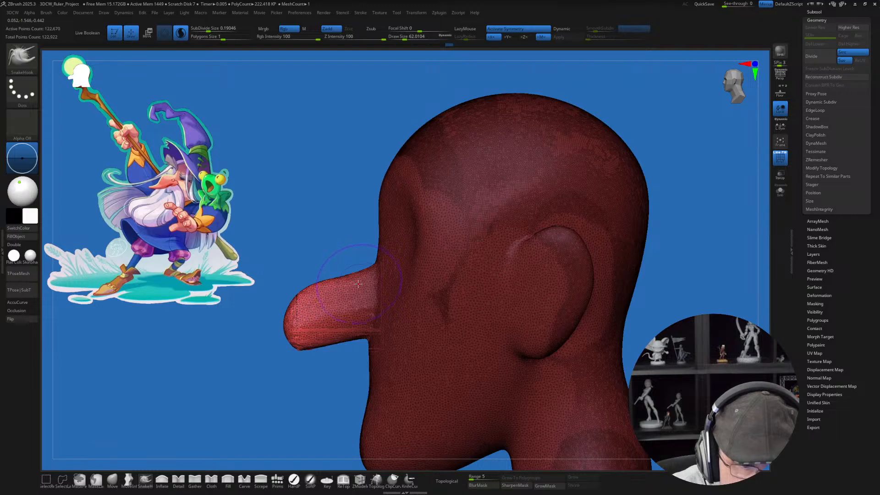
right_click_drag(364, 310, 399, 295)
mouse_move(344, 328)
left_mouse_down("shift")
mouse_move(336, 312)
mouse_move(352, 316)
left_mouse_up("shift")
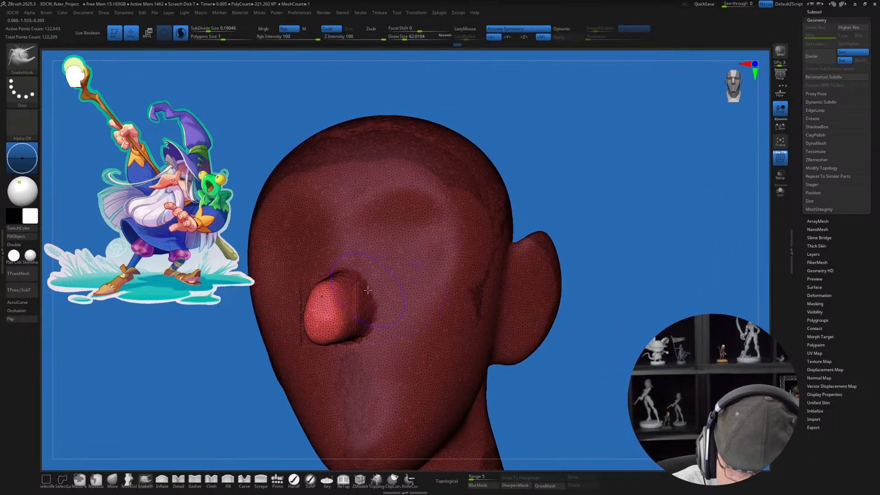
Step: Try to pull a thinner tip out of the nose at a draw size of about 41
mouse_move(389, 312)
right_mouse_down()
mouse_move(354, 302)
mouse_move(309, 332)
mouse_move(328, 328)
right_mouse_up()
key("s")
mouse_move(306, 340)
left_mouse_down()
mouse_move(274, 355)
mouse_move(323, 331)
left_mouse_up()
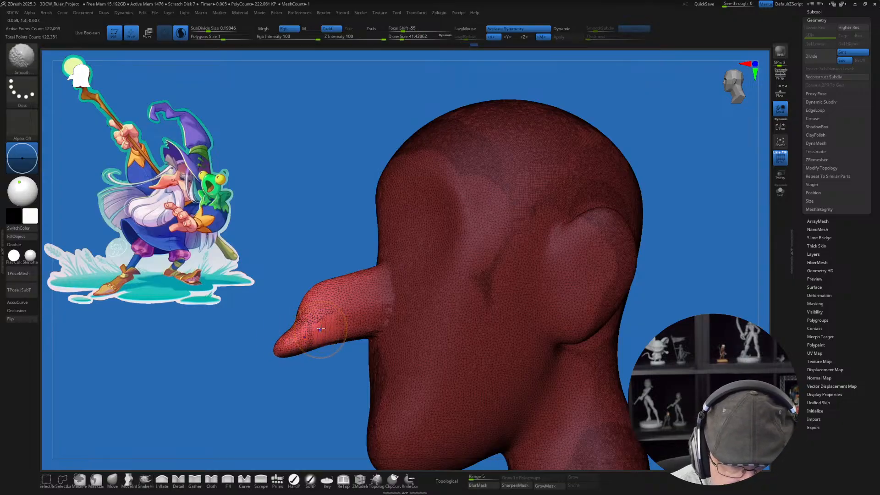
mouse_move(300, 334)
right_mouse_down()
mouse_move(335, 316)
mouse_move(323, 362)
mouse_move(424, 359)
mouse_move(411, 346)
mouse_move(373, 367)
right_mouse_up()
key("ctrl+z")
key("ctrl+z")
Step: Pull a narrower tip out of the nose's end with SnakeHook at a draw size of about 31 and smooth it
right_click_drag(361, 331, 383, 263)
right_click_drag(363, 213, 389, 231, "alt")
key("s")
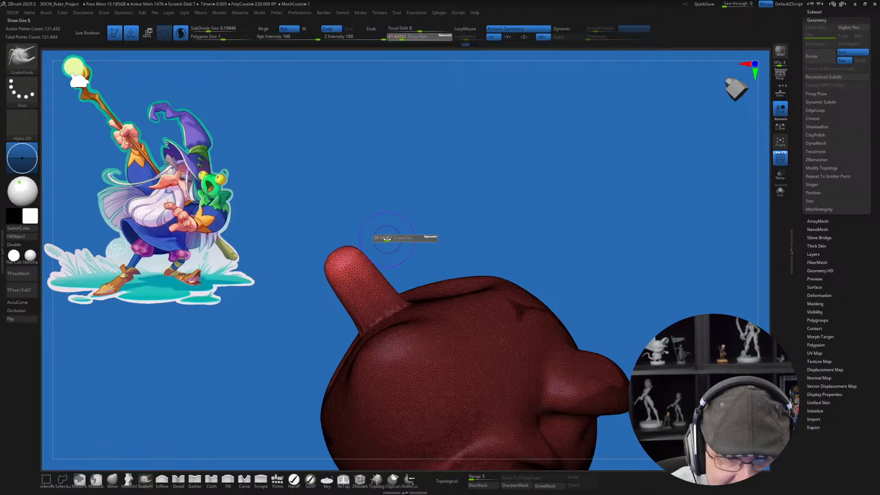
left_click_drag(388, 237, 385, 237)
left_click_drag(336, 252, 326, 233)
left_click_drag(352, 268, 331, 253, "shift")
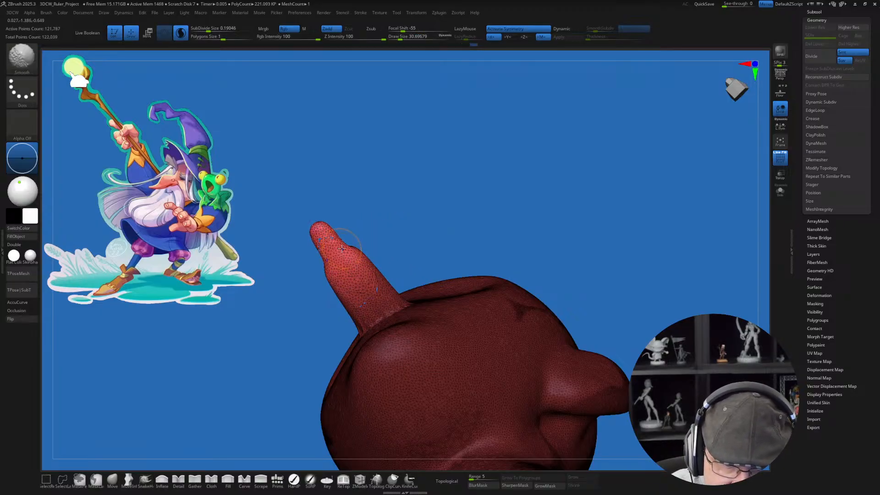
Step: Stretch the nose tip into a longer, thinner point with SnakeHook at a draw size of about 41
right_click_drag(398, 236, 388, 314)
mouse_move(344, 284)
left_mouse_down()
mouse_move(320, 290)
mouse_move(330, 297)
left_mouse_up()
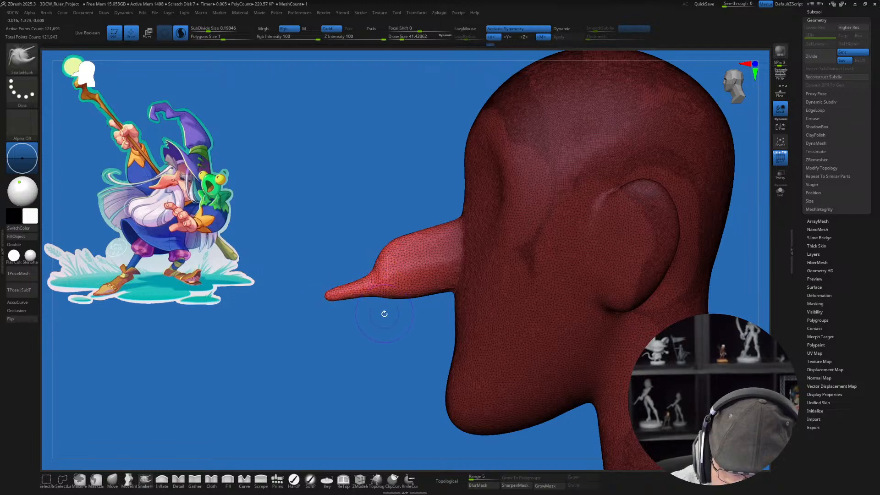
right_click_drag(401, 266, 398, 286)
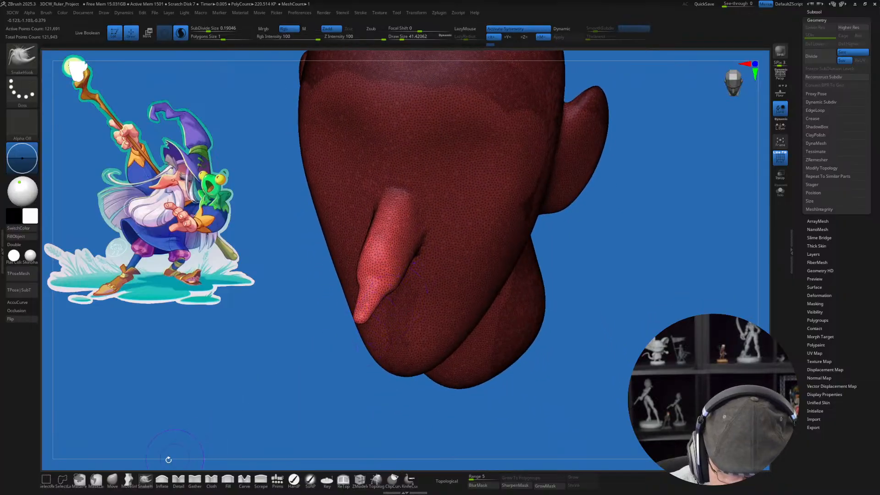
Step: Reshape the nose's sides with the Move brush at draw sizes of about 56 and 33, smoothing the taper into the tip
left_click(112, 479)
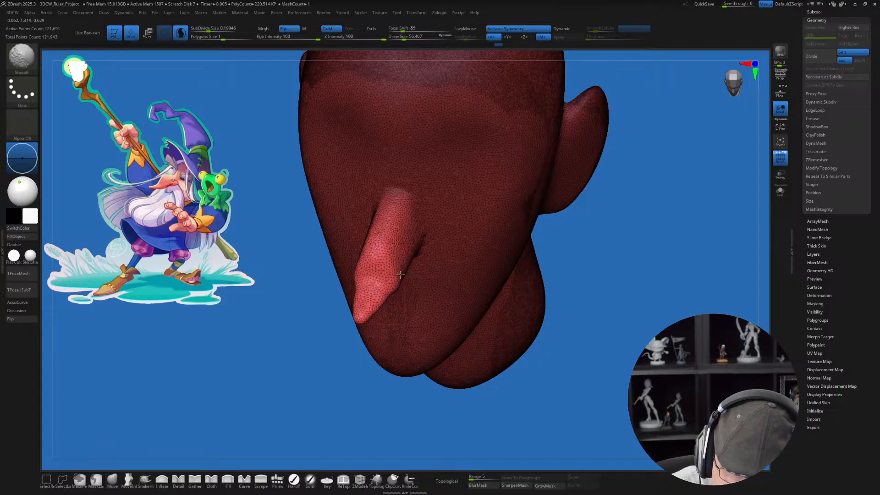
right_click_drag(395, 290, 378, 174)
key("s")
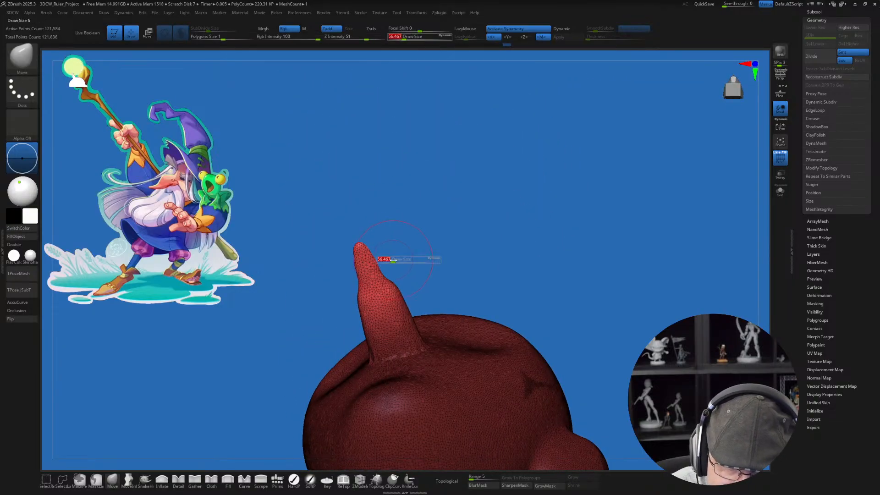
mouse_move(393, 261)
left_mouse_down()
mouse_move(377, 268)
mouse_move(388, 289)
left_mouse_up()
key("s")
mouse_move(410, 245)
right_mouse_down()
mouse_move(416, 355)
mouse_move(428, 350)
mouse_move(403, 328)
right_mouse_up()
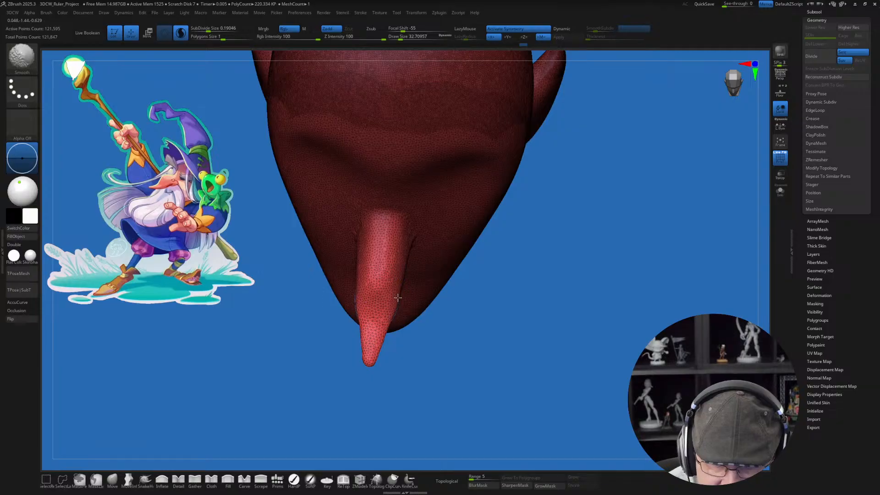
Step: Clear the mask and smooth the forehead and top of the head at a draw size of about 83
right_click_drag(472, 335, 486, 320)
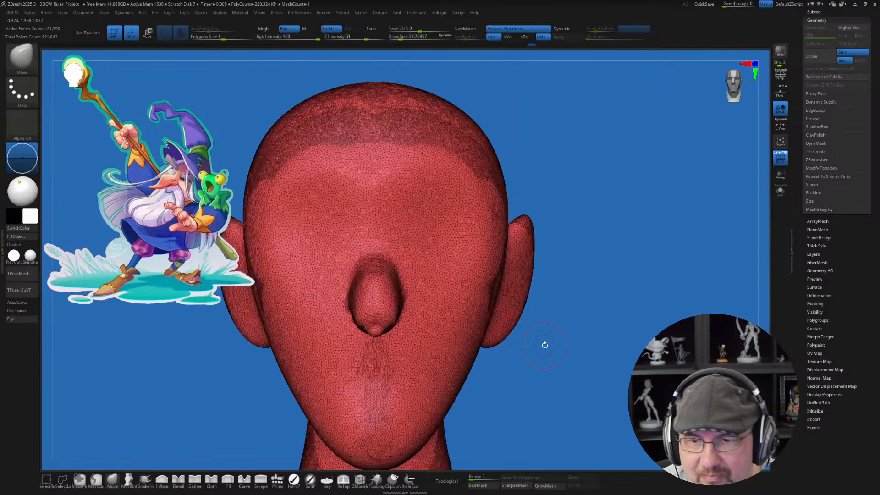
mouse_move(534, 367)
right_mouse_down()
mouse_move(583, 344)
mouse_move(606, 284)
mouse_move(573, 355)
mouse_move(573, 303)
mouse_move(582, 300)
right_mouse_up()
right_click_drag(605, 199, 610, 208, "alt")
key("s")
left_click_drag(606, 204, 613, 203)
mouse_move(403, 250)
left_mouse_down("shift")
mouse_move(481, 242)
mouse_move(500, 266)
mouse_move(508, 361)
mouse_move(390, 431)
mouse_move(477, 435)
mouse_move(541, 284)
mouse_move(575, 314)
mouse_move(585, 357)
left_mouse_up("shift")
mouse_move(555, 254)
left_mouse_down("shift")
mouse_move(452, 200)
mouse_move(403, 226)
left_mouse_up("shift")
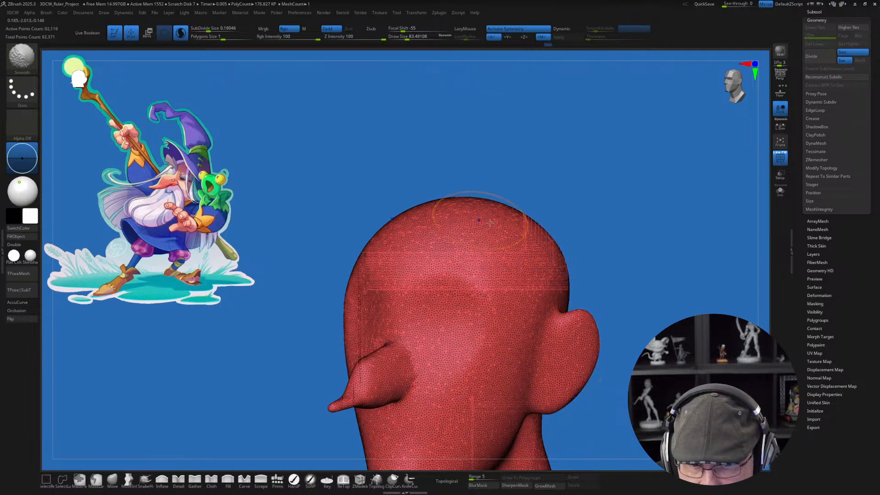
Step: Smooth the rest of the head and neck at a draw size of about 83 to even out the surface
right_click_drag(641, 236, 597, 175, "alt")
left_click_drag(597, 175, 593, 162, "alt")
left_click_drag(637, 270, 588, 280)
left_click_drag(638, 321, 628, 234, "alt")
left_click_drag(637, 307, 613, 310)
mouse_move(553, 309)
left_mouse_down("shift")
mouse_move(527, 296)
mouse_move(514, 364)
mouse_move(565, 360)
mouse_move(544, 246)
mouse_move(534, 87)
left_mouse_up("shift")
left_click_drag(600, 218, 581, 297, "alt")
left_click_drag(638, 260, 576, 258)
mouse_move(552, 224)
left_mouse_down("shift")
mouse_move(534, 167)
mouse_move(485, 128)
left_mouse_up("shift")
left_click_drag(586, 137, 495, 151)
left_click_drag(600, 173, 614, 234)
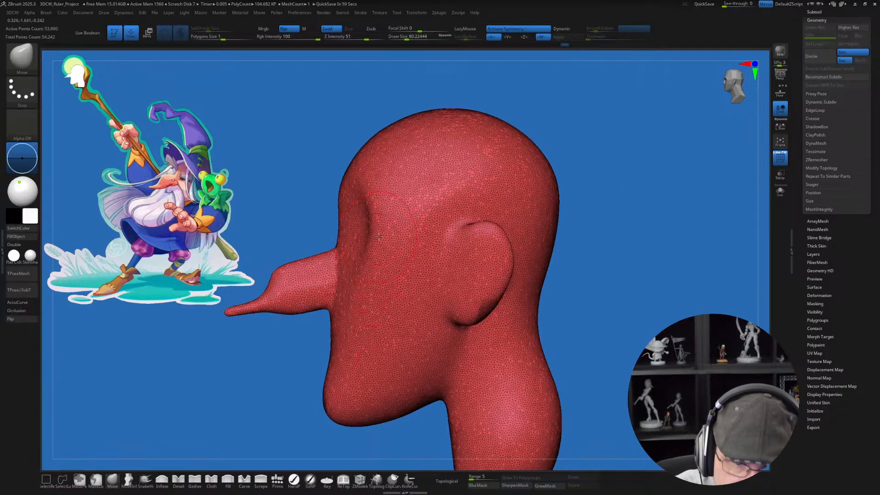
Step: Push the eye socket area back into the side of the face with the Move brush at a draw size of about 80
left_click_drag(371, 239, 395, 229)
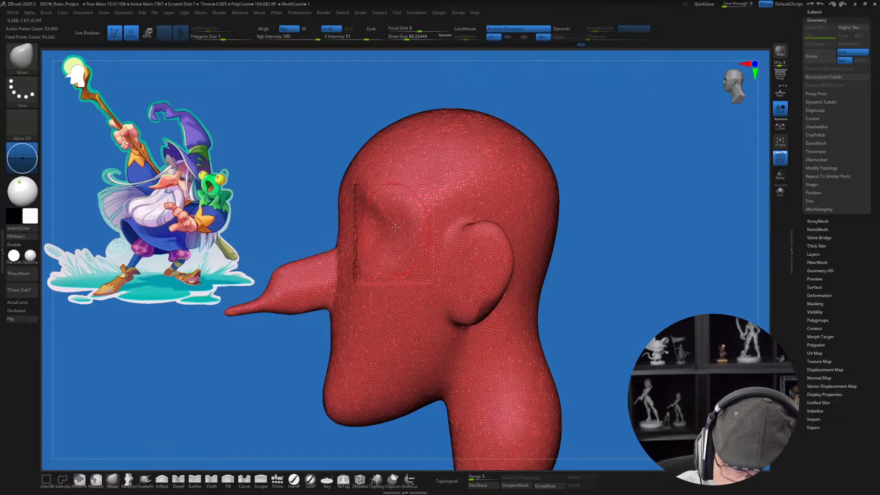
mouse_move(361, 228)
right_mouse_down()
mouse_move(391, 227)
mouse_move(371, 227)
right_mouse_up()
left_click_drag(365, 228, 368, 237)
mouse_move(369, 243)
right_mouse_down()
mouse_move(429, 258)
mouse_move(428, 273)
mouse_move(461, 294)
right_mouse_up()
right_click_drag(381, 294, 386, 276, "alt")
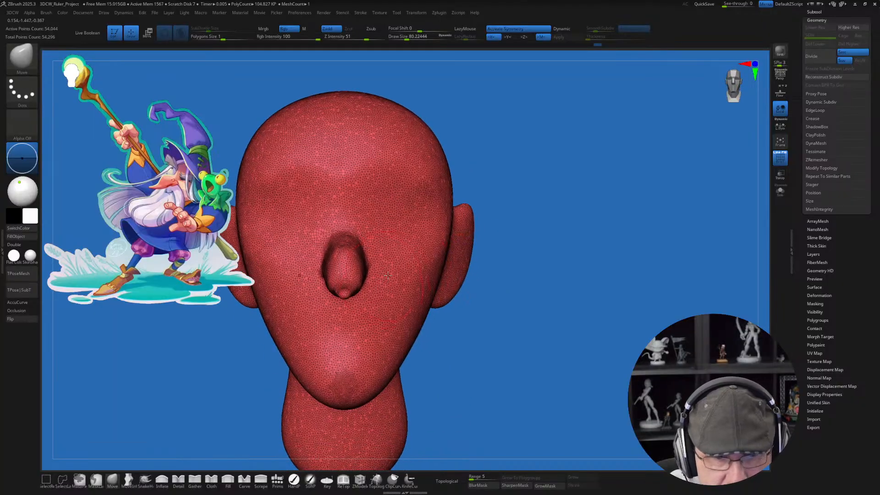
Step: Widen the base of the nose toward the cheeks with the Move brush at draw sizes of about 49 and 41
key("s")
left_click_drag(386, 276, 382, 276)
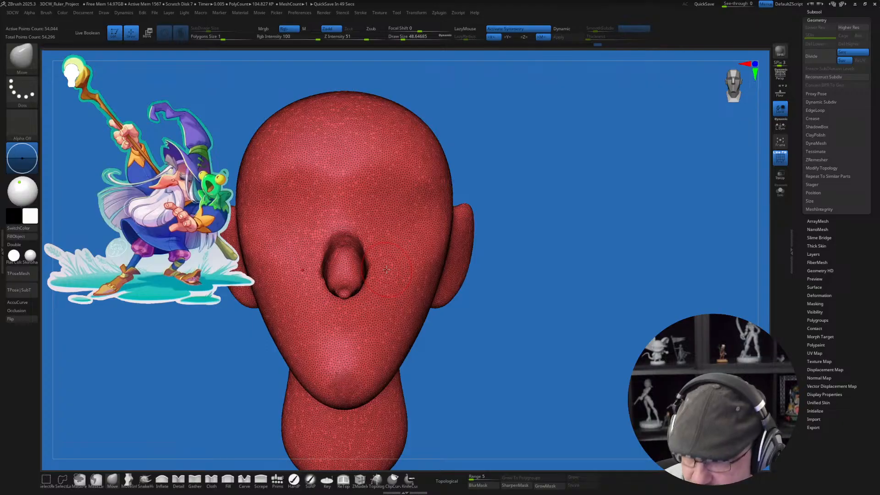
mouse_move(386, 270)
right_mouse_down("ctrl")
mouse_move(379, 273)
mouse_move(413, 277)
mouse_move(378, 291)
right_mouse_up("ctrl")
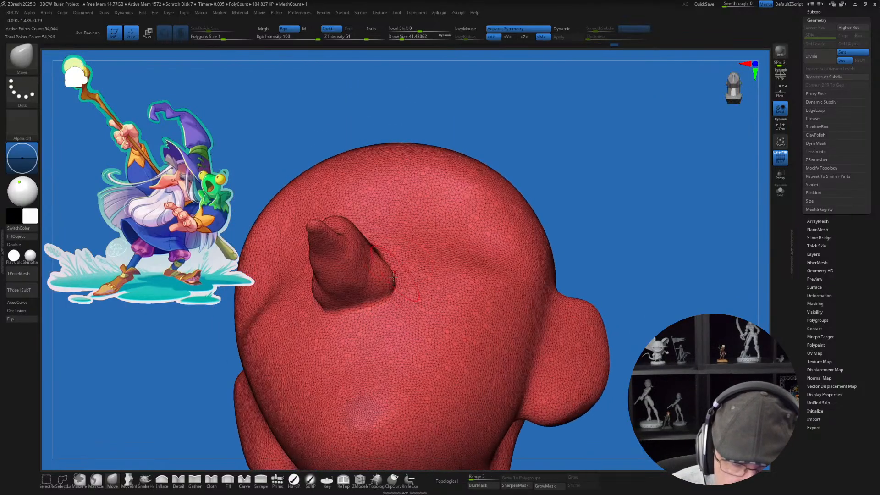
left_click_drag(379, 300, 378, 293)
Step: Pull nostril wings out of the nose's base with the Move brush at draw sizes of about 22 and 27
key("s")
left_click_drag(376, 297, 373, 283)
right_click_drag(387, 277, 369, 285)
left_click_drag(374, 288, 377, 290)
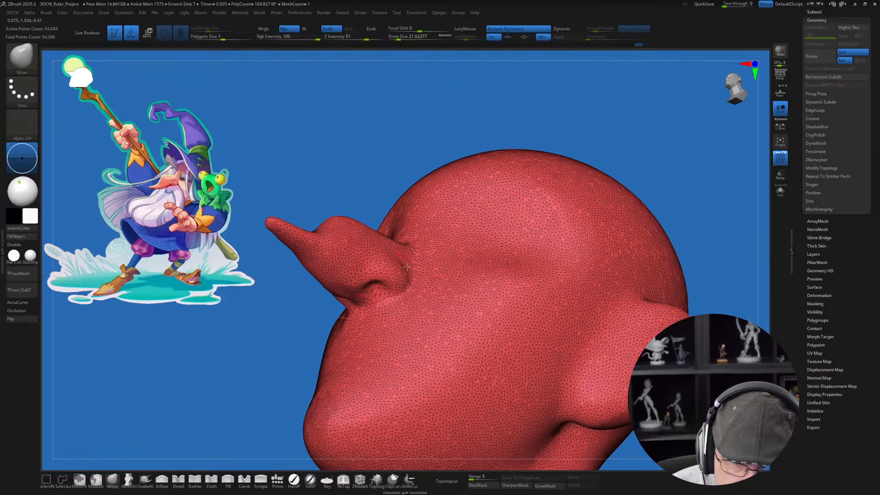
right_click_drag(378, 290, 410, 277)
key("s")
mouse_move(409, 264)
left_mouse_down()
mouse_move(398, 286)
mouse_move(414, 280)
mouse_move(404, 292)
left_mouse_up()
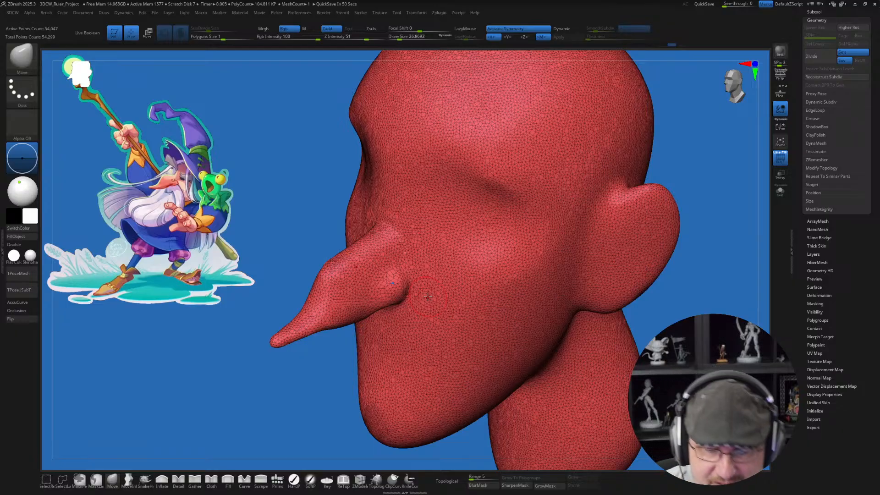
right_click_drag(422, 292, 427, 290)
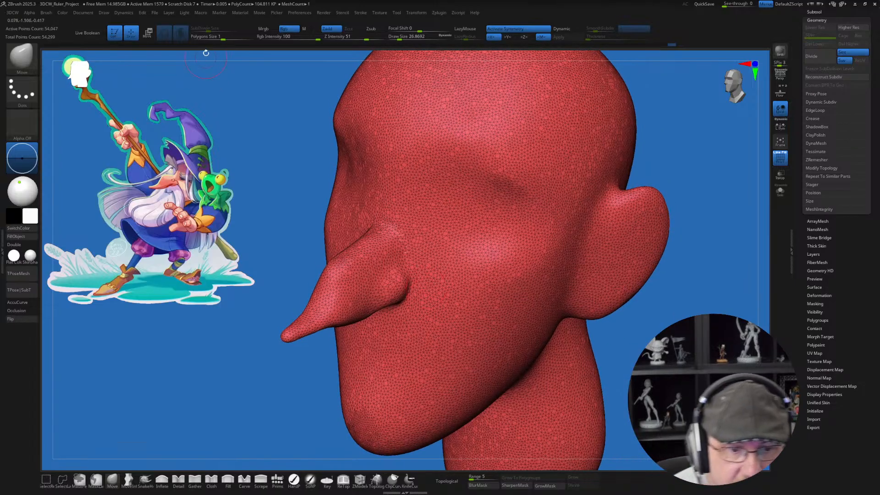
Step: Set the Smooth brush's SubDivide Size to about 0.14 and smooth around the nostril wings
key("shift")
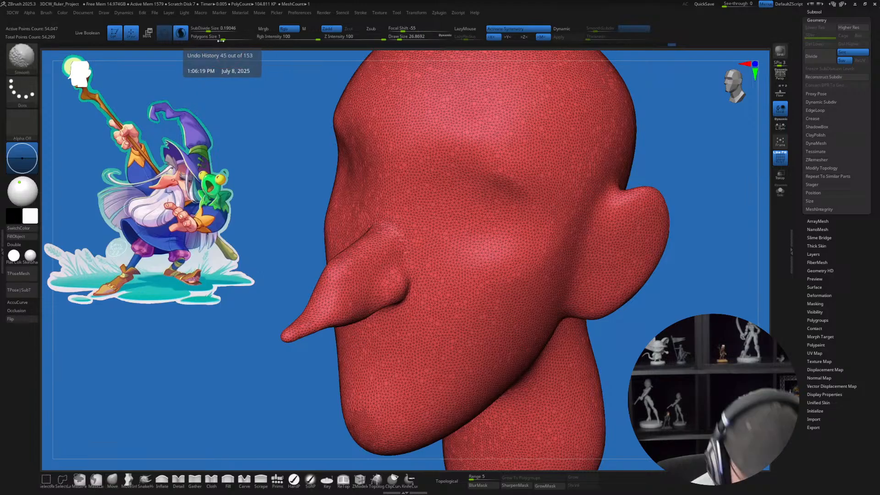
left_click(208, 29, "shift")
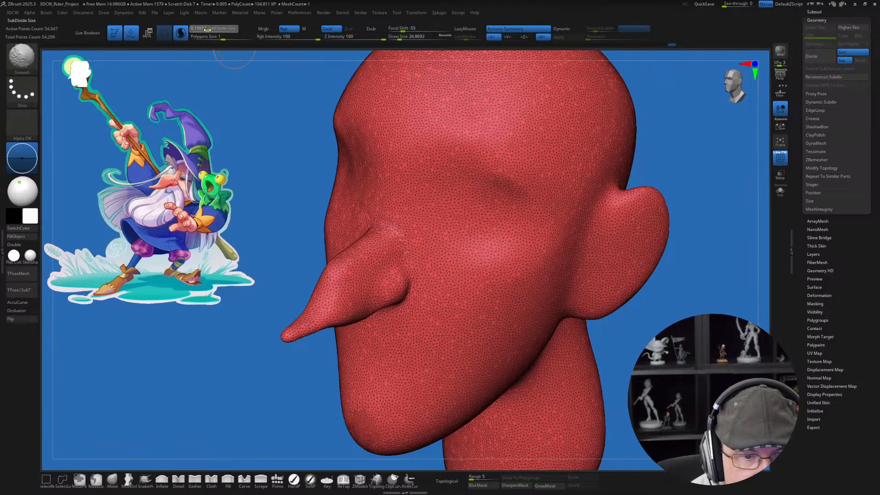
mouse_move(398, 270)
left_mouse_down("shift")
mouse_move(403, 287)
mouse_move(376, 316)
mouse_move(366, 287)
mouse_move(367, 299)
left_mouse_up("shift")
mouse_move(419, 295)
right_mouse_down()
mouse_move(427, 240)
mouse_move(406, 278)
right_mouse_up()
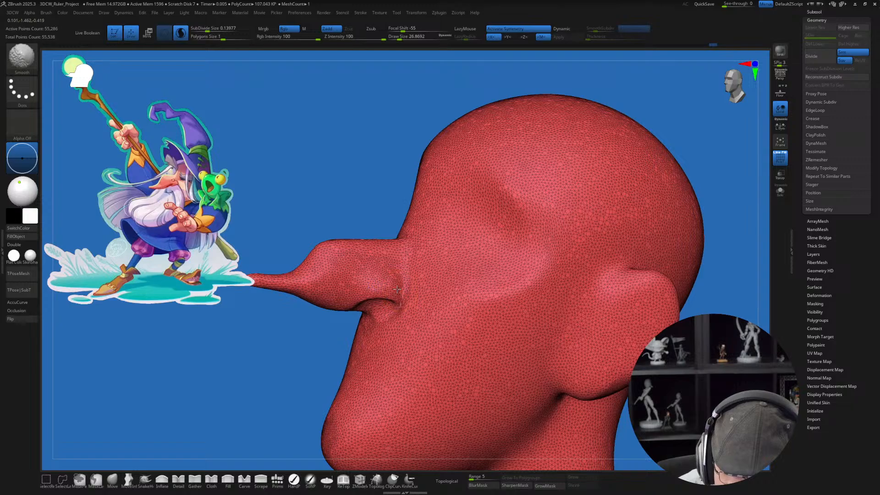
left_click_drag(397, 289, 408, 281, "shift")
right_click_drag(407, 279, 420, 291)
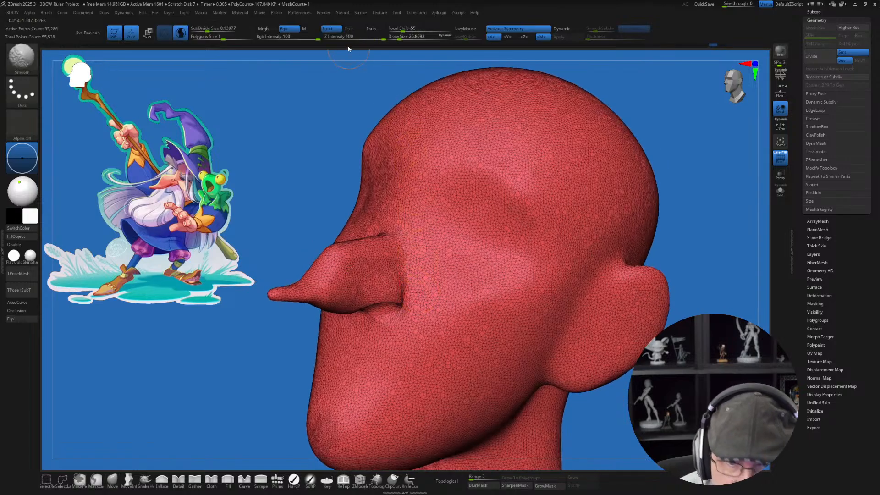
Step: Lower the Smooth brush's Z Intensity to 21 and soften the crease between nostril wing and cheek
mouse_move(348, 37)
left_mouse_down()
mouse_move(362, 36)
mouse_move(350, 38)
left_mouse_up()
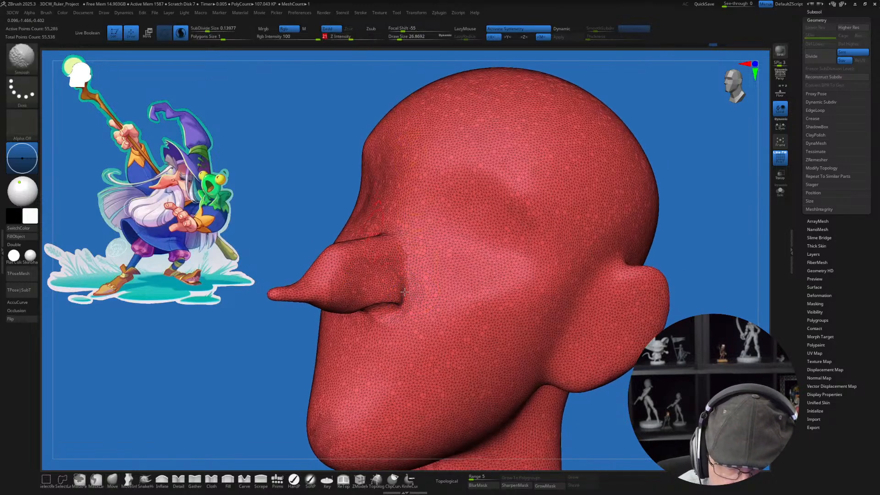
left_click_drag(404, 292, 407, 296, "shift")
right_click_drag(419, 294, 417, 307)
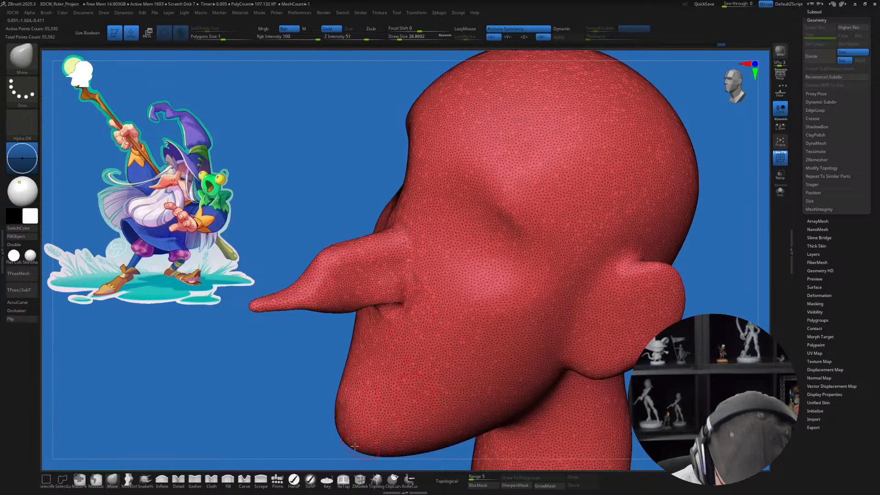
Step: Puff up the nostril wings with the Inflate brush at a draw size of about 27 and hide the polyframe
left_click(162, 480)
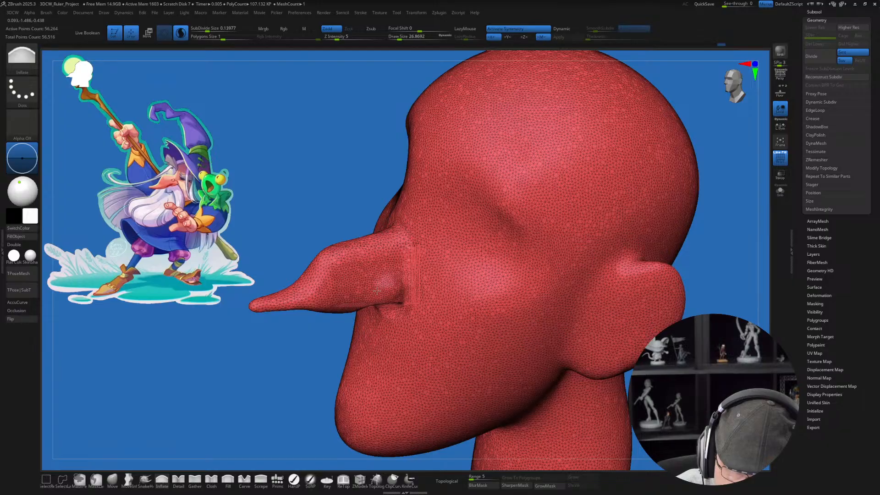
key("shift+f")
right_click_drag(428, 326, 433, 322)
left_click_drag(410, 308, 416, 312)
mouse_move(433, 298)
right_mouse_down()
mouse_move(446, 295)
mouse_move(445, 306)
right_mouse_up()
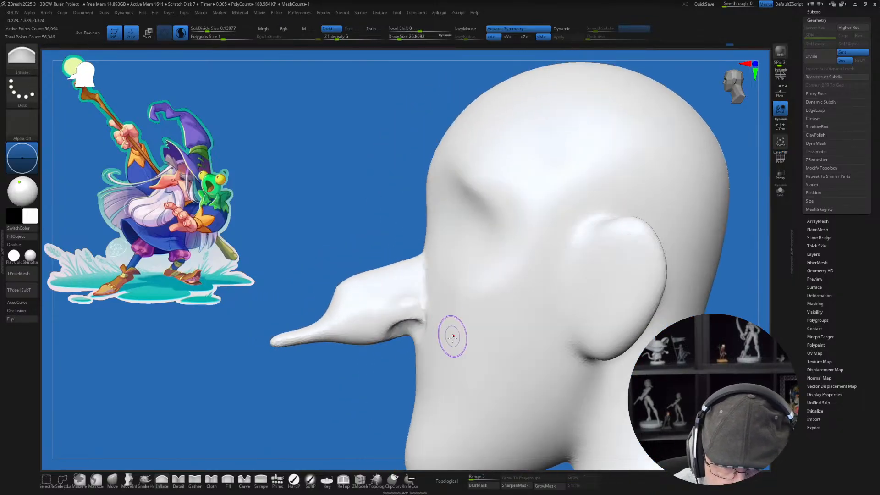
Step: Reshape the nose root and inner eye corners with the Move brush at a draw size of about 39, smoothing the transition
right_click_drag(453, 336, 339, 394)
left_click(114, 480)
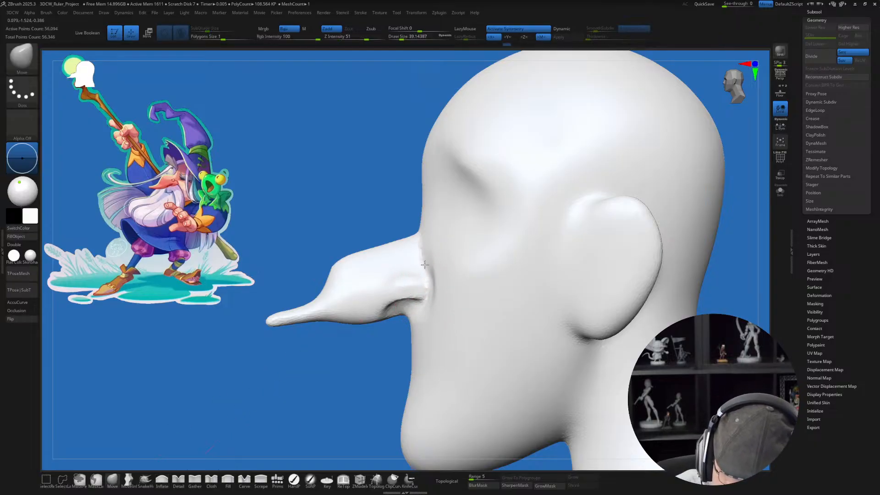
mouse_move(430, 246)
right_mouse_down()
mouse_move(462, 259)
mouse_move(430, 237)
mouse_move(426, 244)
right_mouse_up()
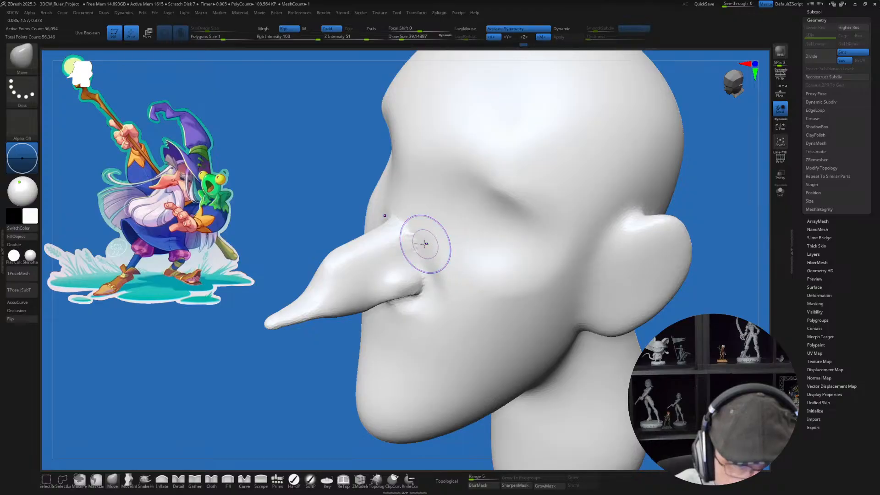
left_click_drag(424, 244, 425, 231, "shift")
right_click_drag(428, 225, 436, 220)
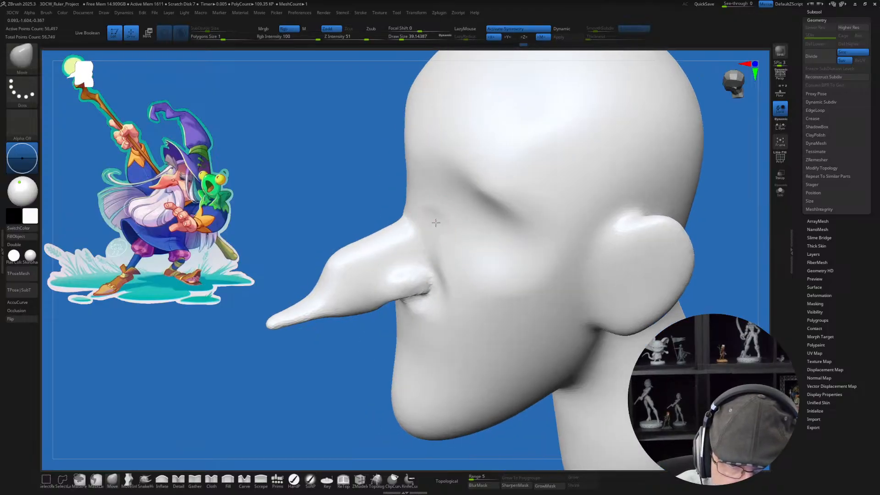
left_click_drag(444, 220, 451, 197)
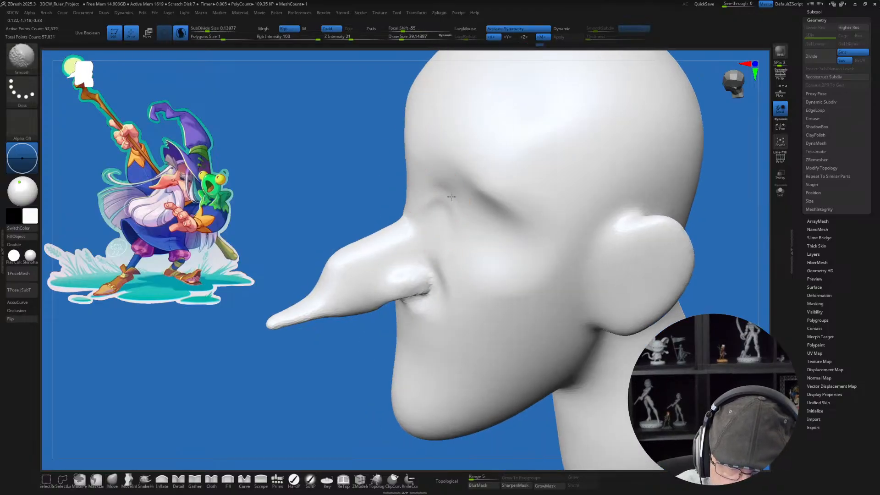
right_click_drag(449, 202, 472, 232)
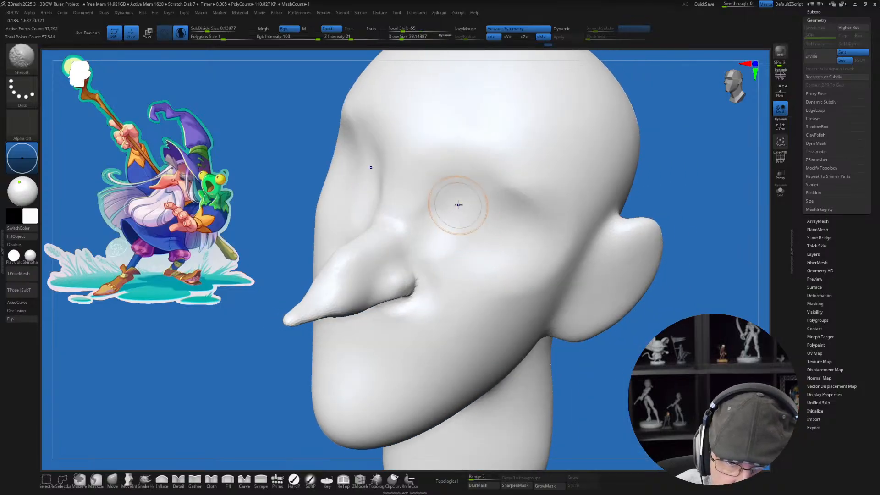
right_click_drag(431, 202, 420, 243)
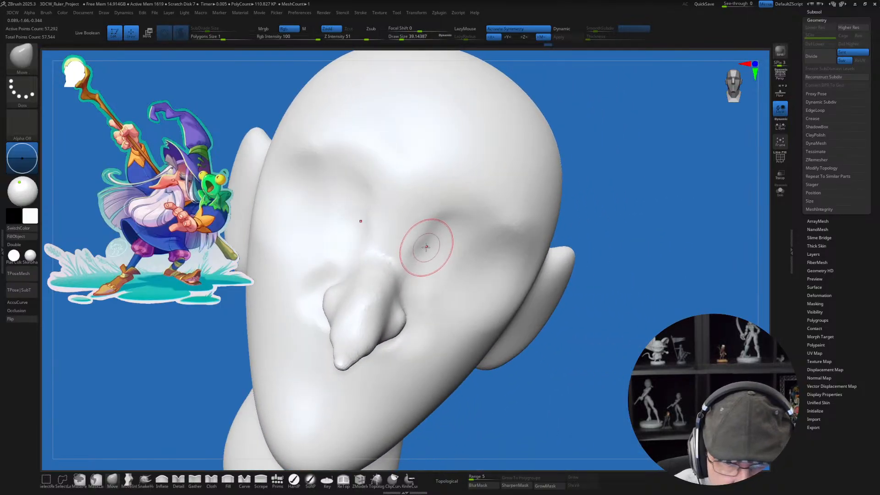
Step: Push in the eye sockets beside the nose bridge to define it, using the Move brush at a draw size of about 39
mouse_move(432, 246)
left_mouse_down()
mouse_move(419, 236)
mouse_move(414, 252)
left_mouse_up()
left_click_drag(443, 252, 439, 256)
mouse_move(439, 256)
right_mouse_down()
mouse_move(432, 261)
mouse_move(448, 316)
mouse_move(448, 297)
right_mouse_up()
key("s")
left_click_drag(448, 297, 441, 296)
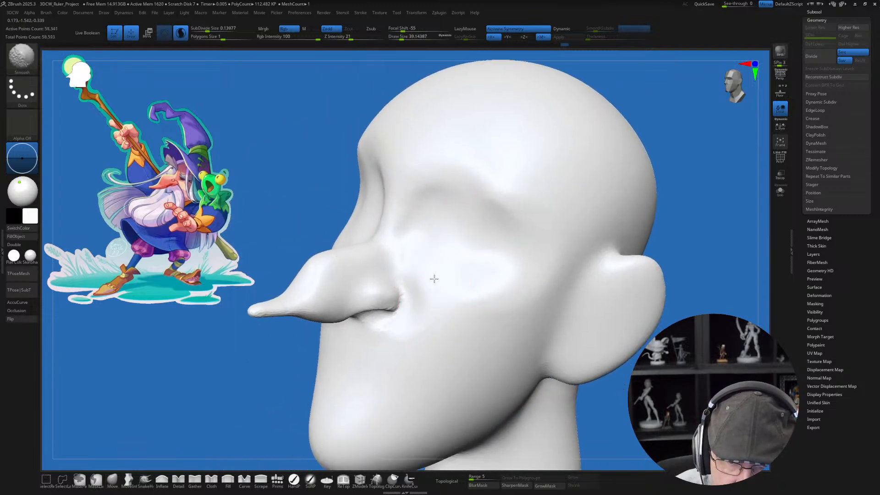
Step: Raise the Smooth brush's Z Intensity to 60 and smooth the eye sockets and upper cheeks
left_click_drag(355, 37, 369, 37)
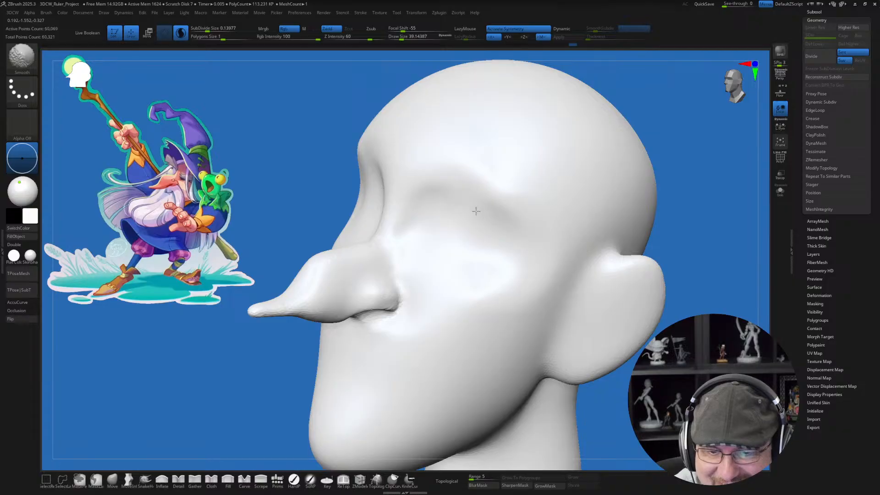
left_click_drag(476, 210, 479, 202, "shift")
right_click_drag(485, 212, 493, 229)
Step: Adjust the brow and eye sockets with the Move brush at a draw size of about 71
key("s")
left_click_drag(465, 205, 469, 206)
right_click_drag(475, 212, 464, 210)
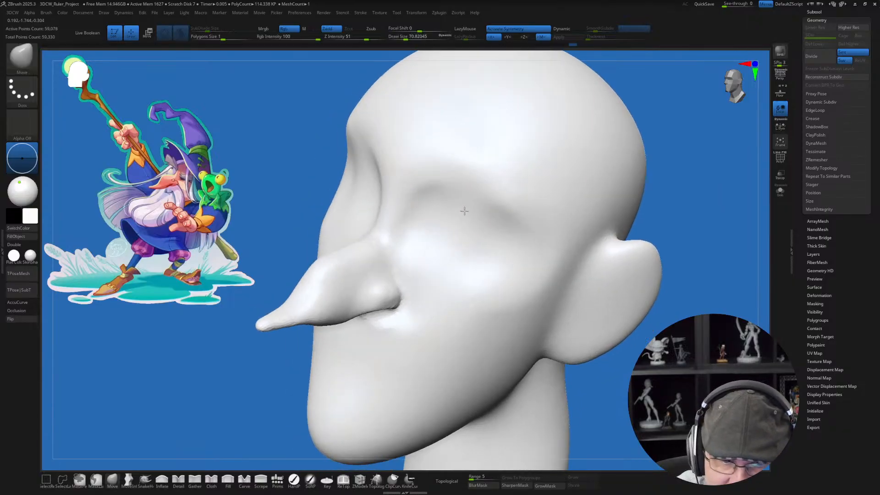
left_click_drag(465, 218, 466, 211)
Step: Reshape the cheeks and jawline with the Move brush at a draw size of about 71, and smooth the face
mouse_move(480, 269)
right_mouse_down()
mouse_move(473, 261)
mouse_move(481, 275)
right_mouse_up()
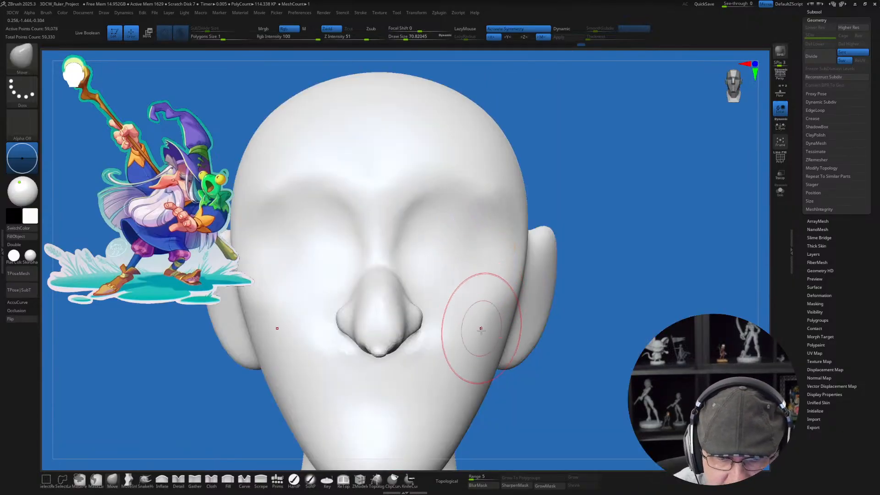
mouse_move(479, 368)
right_mouse_down("alt")
mouse_move(480, 328)
mouse_move(458, 321)
right_mouse_up("alt")
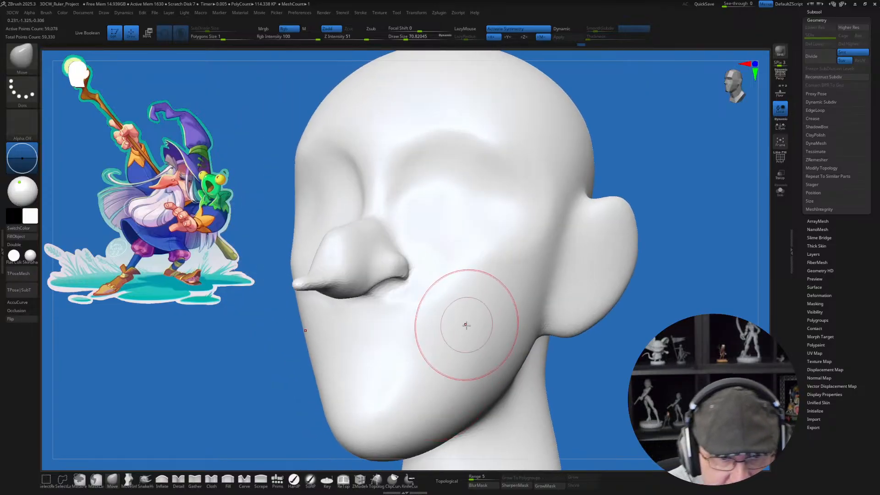
right_click_drag(463, 320, 467, 334, "shift")
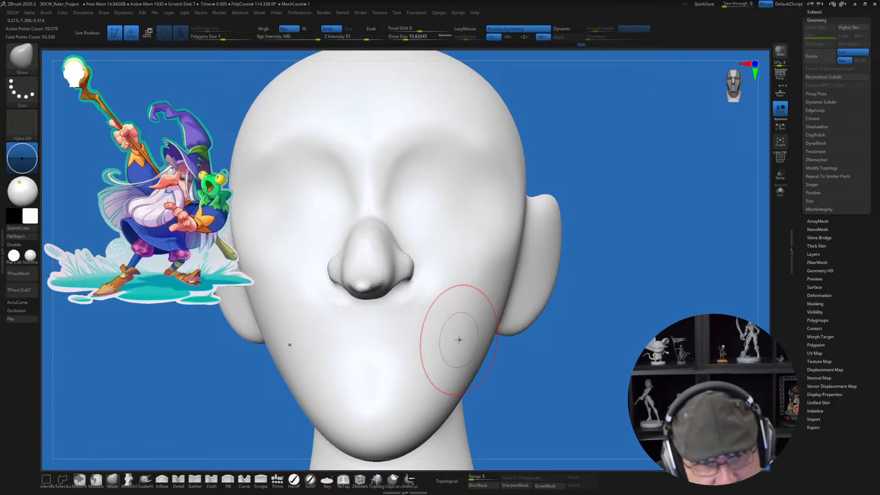
mouse_move(458, 336)
right_mouse_down("shift")
mouse_move(471, 294)
mouse_move(532, 317)
mouse_move(496, 335)
mouse_move(478, 382)
mouse_move(454, 347)
mouse_move(461, 351)
right_mouse_up("shift")
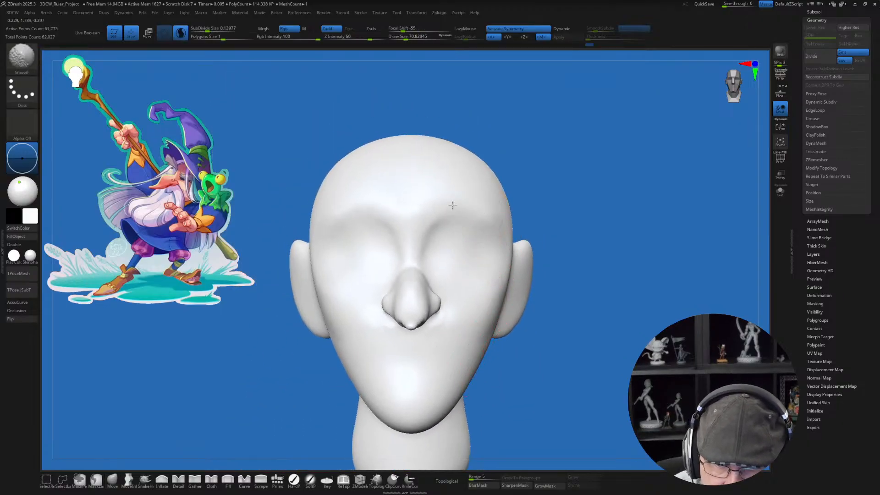
right_click_drag(476, 213, 447, 366)
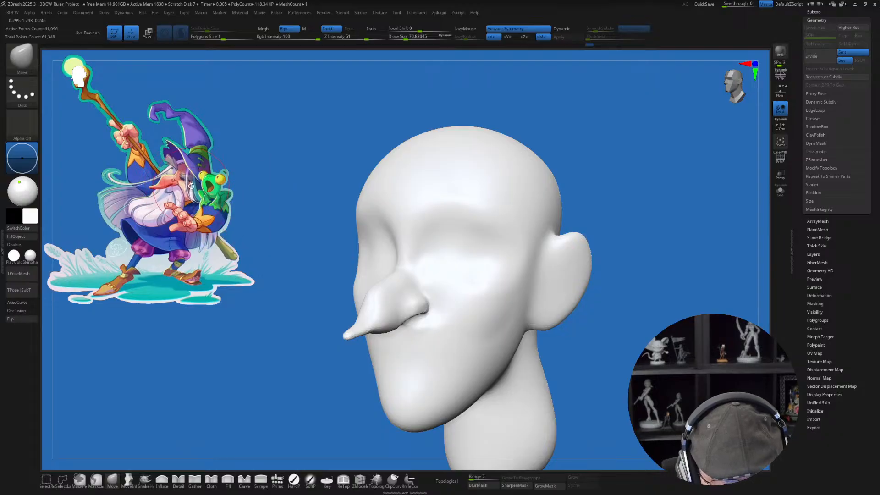
Step: Turn off symmetry and rotate the whole head about its vertical axis into a turned pose with the Gizmo
right_click_drag(334, 244, 497, 330)
right_click_drag(660, 399, 602, 337, "ctrl")
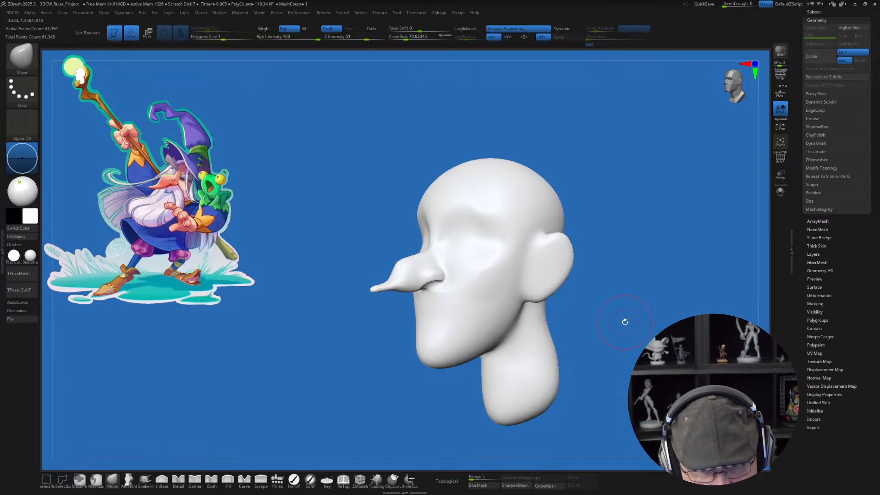
right_click_drag(625, 322, 601, 324)
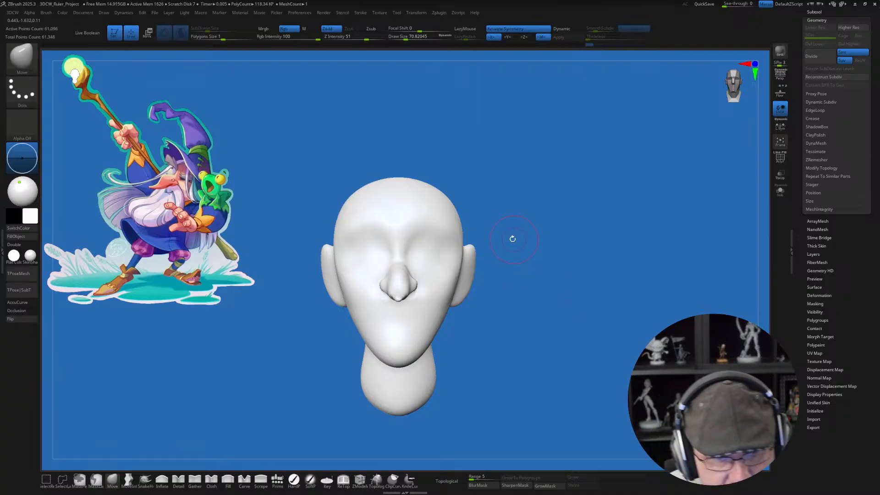
right_click_drag(501, 229, 500, 229, "ctrl")
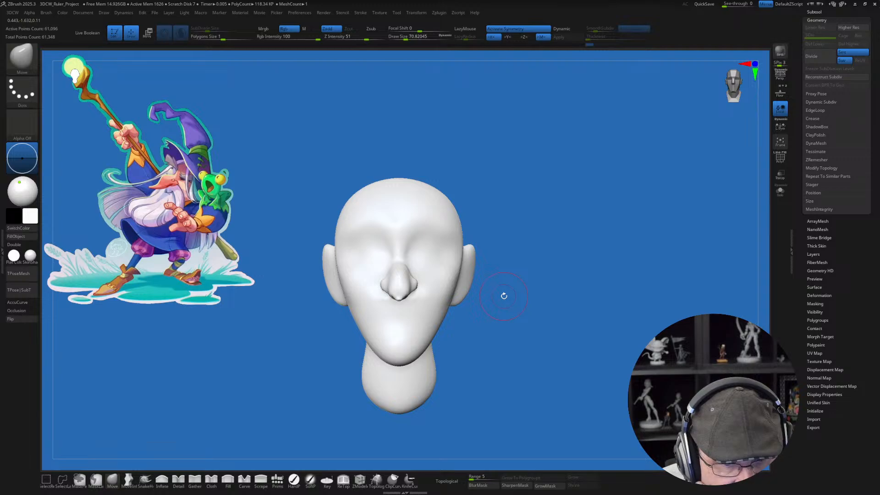
key("x")
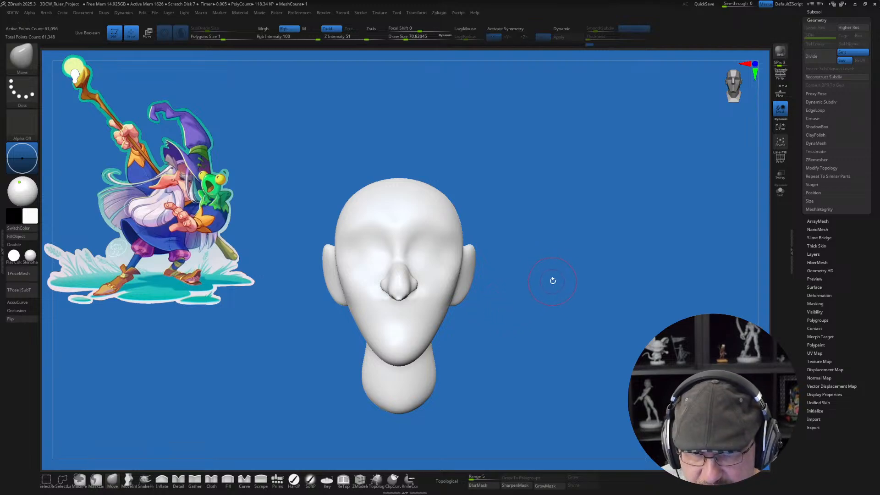
right_click_drag(552, 280, 577, 308)
key("w")
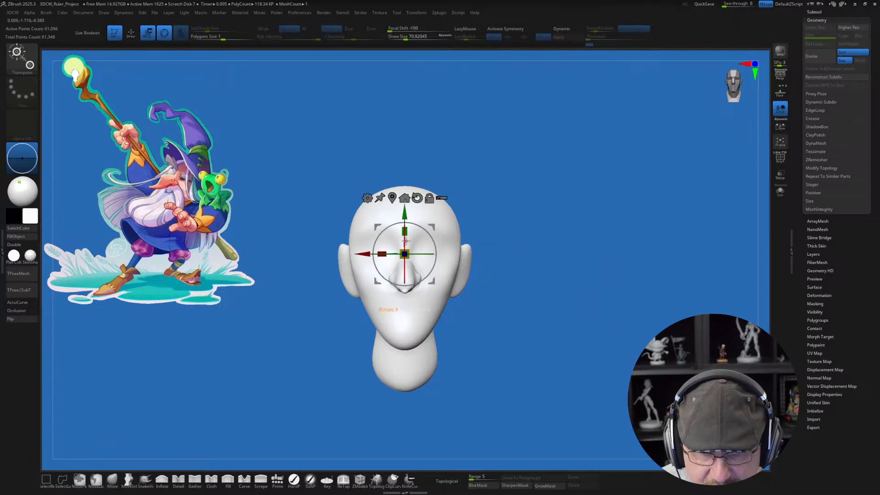
mouse_move(422, 254)
left_mouse_down()
mouse_move(396, 246)
mouse_move(393, 227)
mouse_move(433, 246)
left_mouse_up()
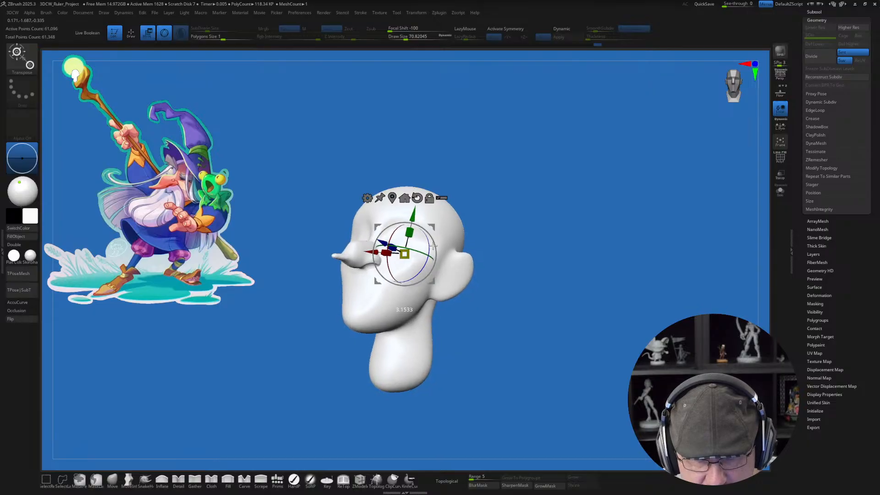
key("q")
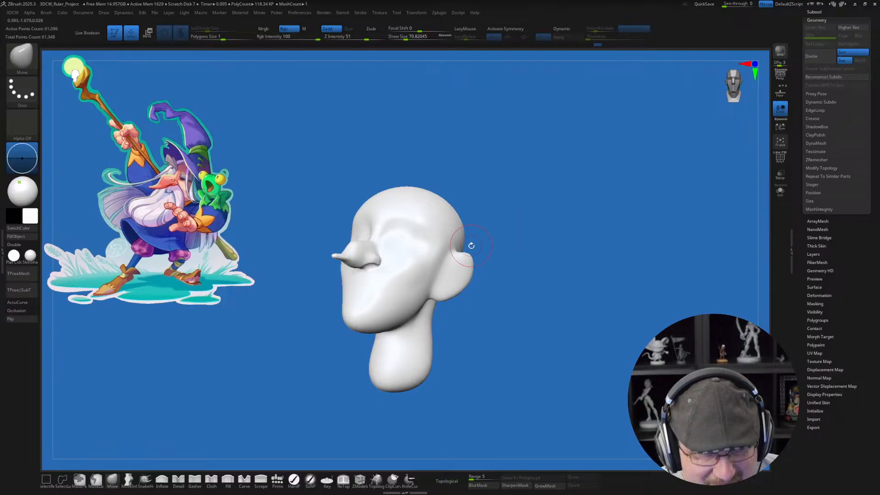
Step: Reshape the eye socket and cheek on one side of the face with the Move brush at a draw size of about 108
left_click_drag(471, 246, 432, 270)
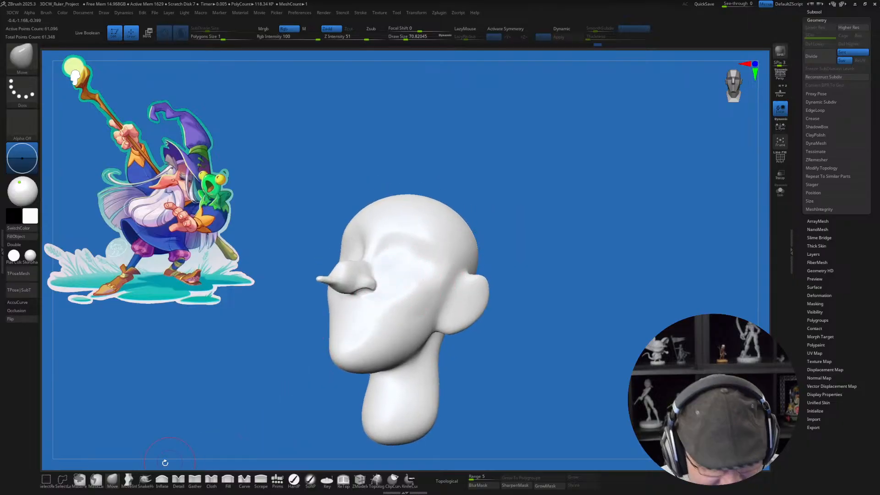
mouse_move(406, 280)
right_mouse_down("alt")
mouse_move(425, 294)
mouse_move(424, 275)
right_mouse_up("alt")
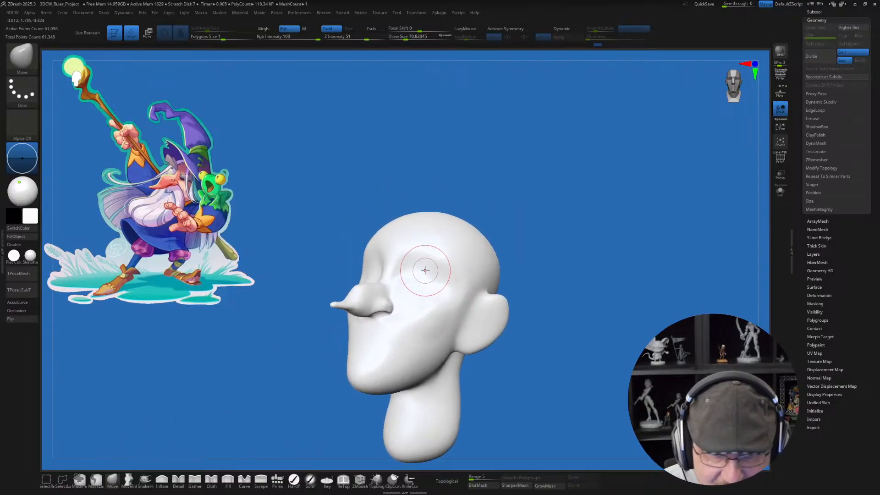
key("s")
left_click_drag(428, 265, 430, 264)
right_click_drag(430, 263, 427, 274)
key("bracketright")
mouse_move(428, 263)
left_mouse_down()
mouse_move(419, 268)
mouse_move(425, 272)
left_mouse_up()
right_click_drag(481, 259, 474, 249)
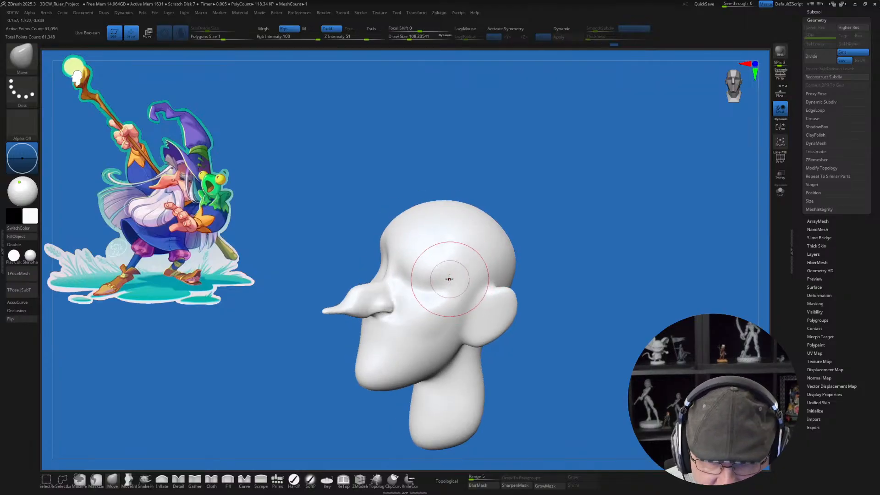
left_click_drag(449, 279, 438, 280)
right_click_drag(432, 284, 433, 316)
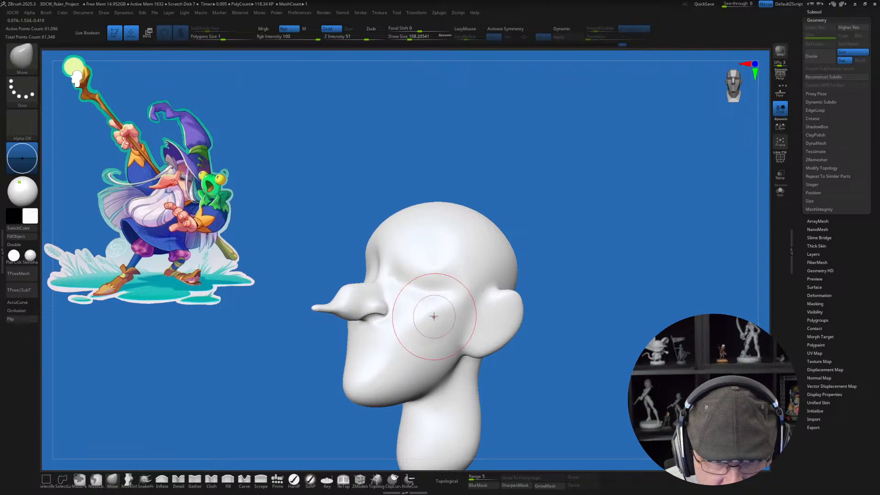
left_click_drag(413, 301, 416, 314)
mouse_move(415, 330)
right_mouse_down()
mouse_move(422, 328)
mouse_move(419, 339)
mouse_move(448, 297)
mouse_move(423, 293)
right_mouse_up()
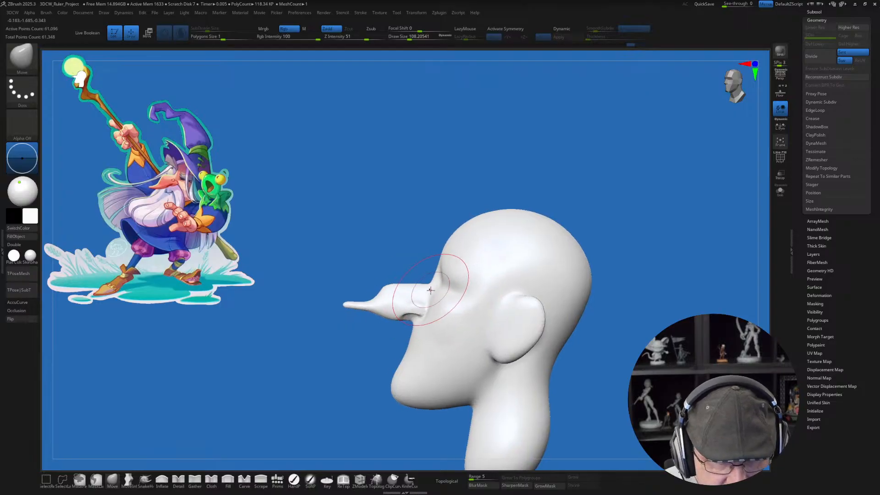
Step: Mask the nose with a lasso and adjust the cheek behind it with the Move brush
key("ctrl")
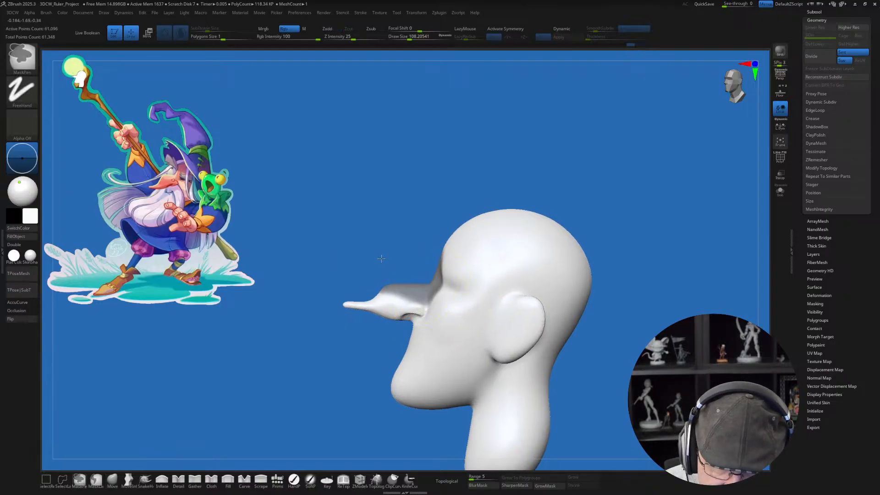
left_click_drag(381, 259, 379, 259, "ctrl")
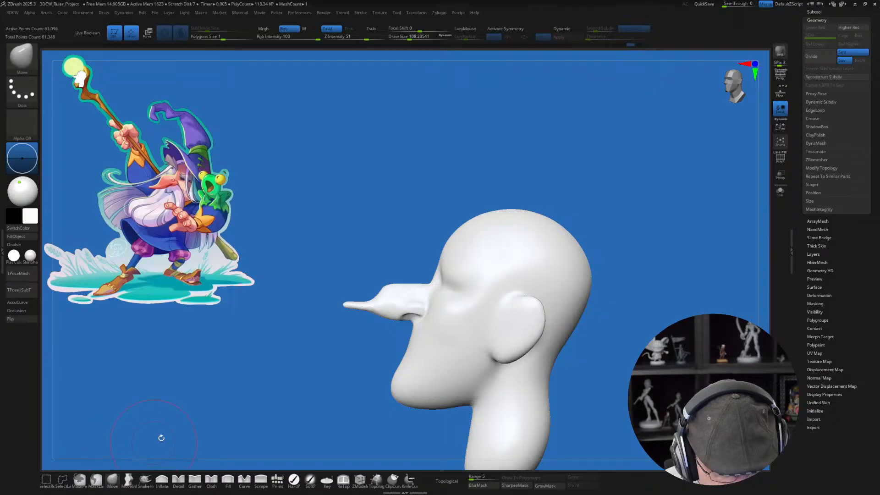
key("ctrl")
mouse_move(428, 279)
left_mouse_down("ctrl")
mouse_move(300, 293)
mouse_move(392, 343)
left_mouse_up("ctrl")
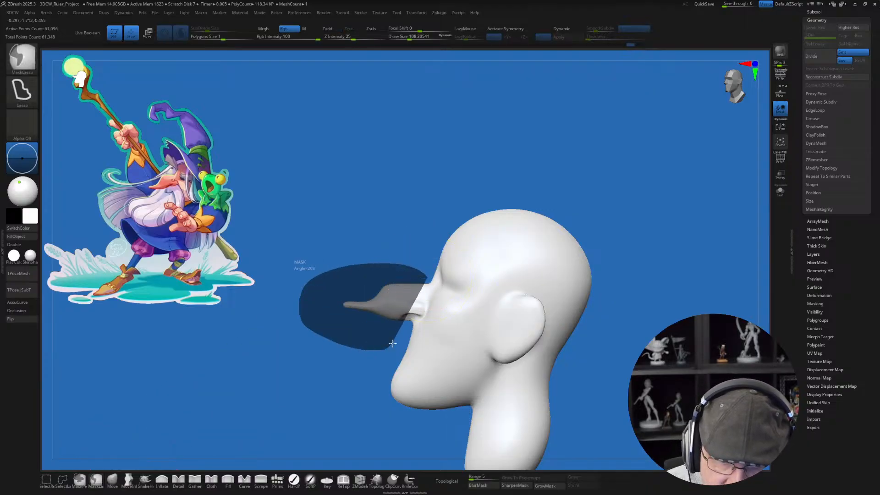
left_click_drag(432, 304, 433, 304, "ctrl")
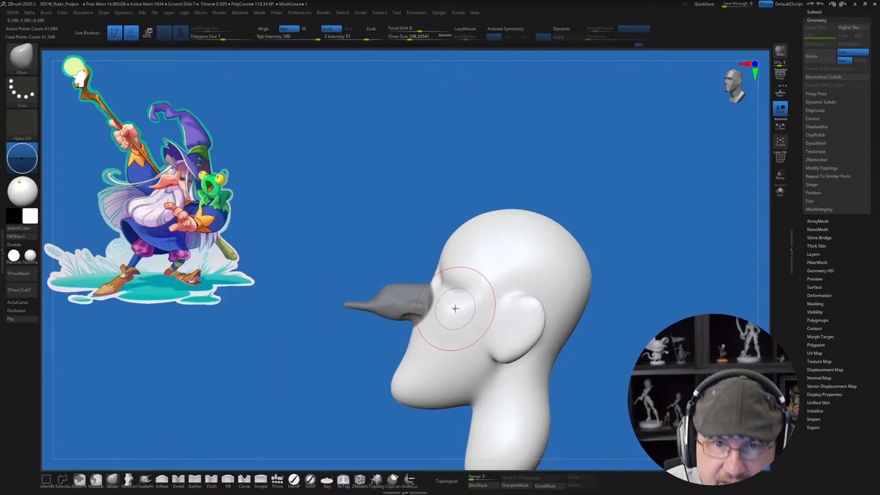
mouse_move(456, 302)
right_mouse_down()
mouse_move(473, 305)
mouse_move(449, 309)
right_mouse_up()
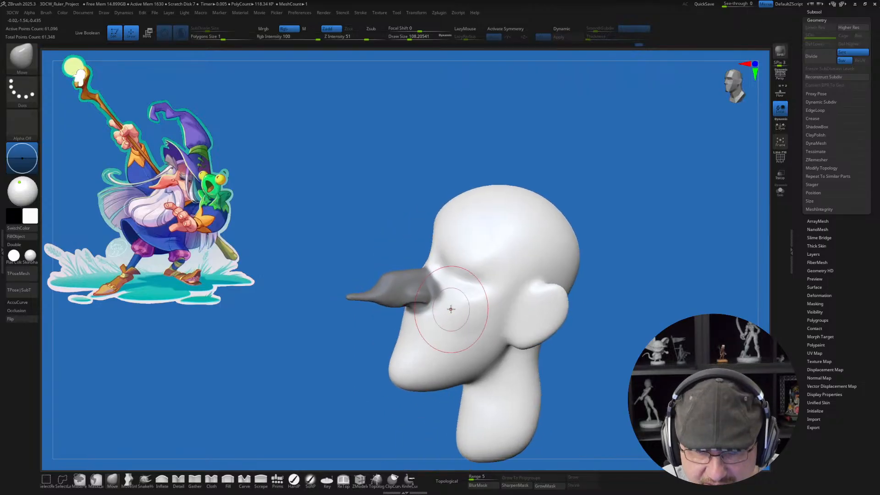
Step: Invert the mask, rotate and reposition the nose with the Gizmo pivot at its base, and clear the mask
key("ctrl")
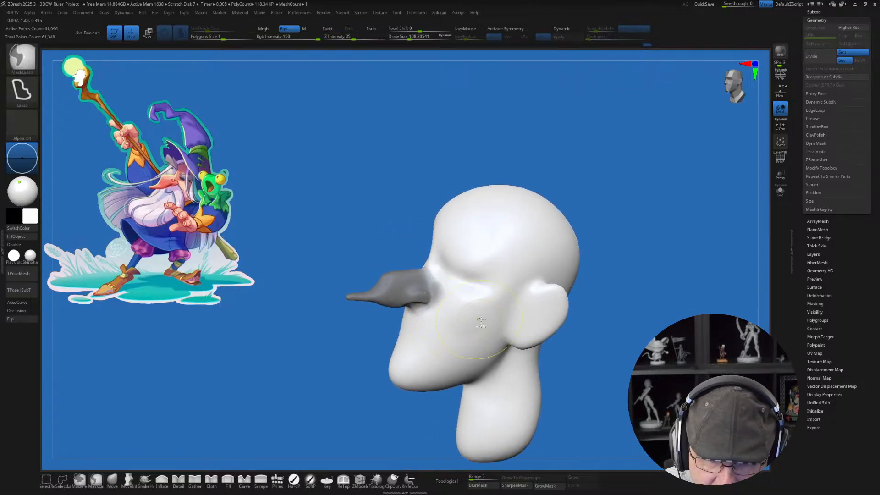
left_click(598, 350, "ctrl")
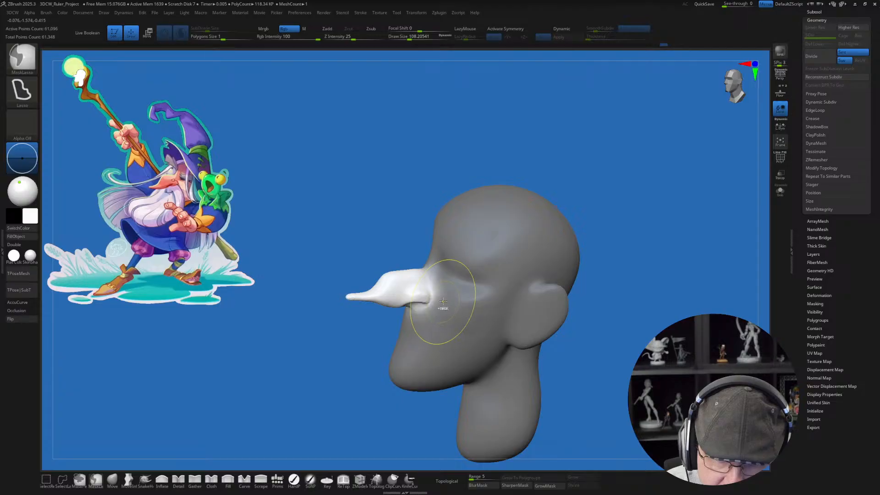
right_click_drag(574, 373, 566, 365)
key("w")
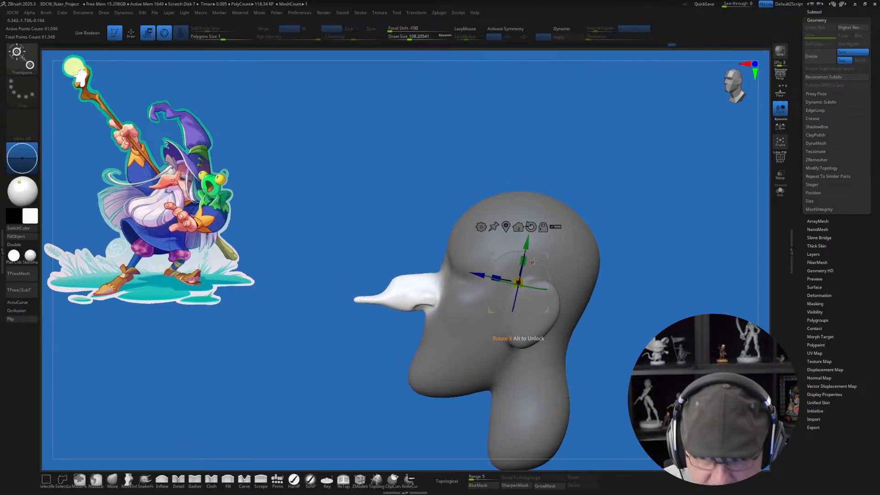
left_click_drag(548, 257, 471, 279, "alt")
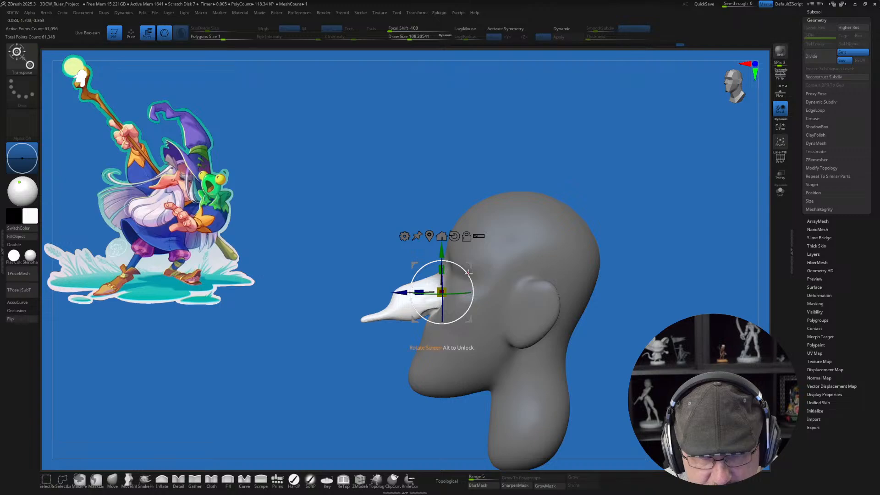
left_click_drag(646, 318, 598, 345)
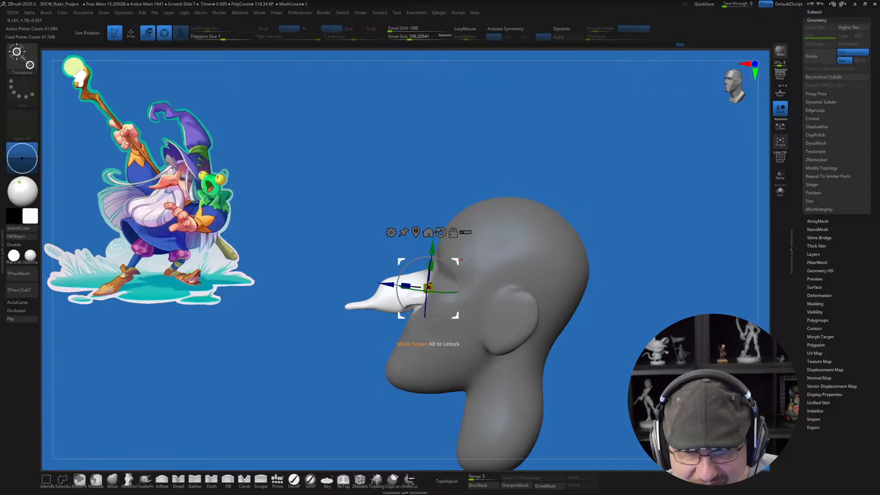
right_click_drag(489, 262, 482, 253, "alt")
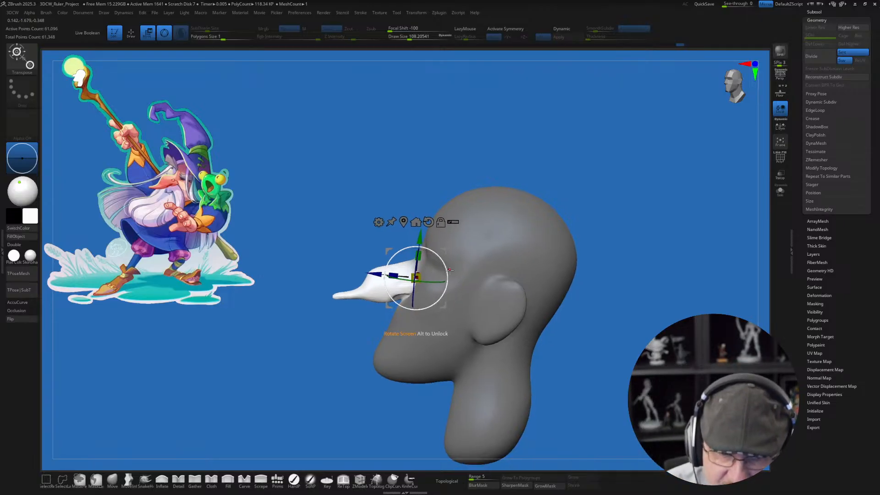
key("q")
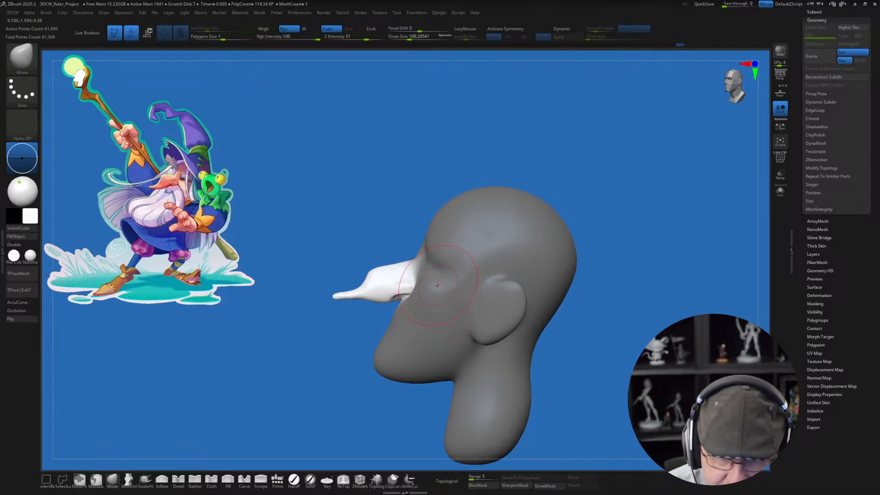
left_click_drag(600, 306, 607, 313, "ctrl")
Step: Push the brow down and the cheek up toward each other with the Move brush to form a squinting eye
mouse_move(452, 261)
right_mouse_down("alt")
mouse_move(436, 264)
mouse_move(436, 278)
right_mouse_up("alt")
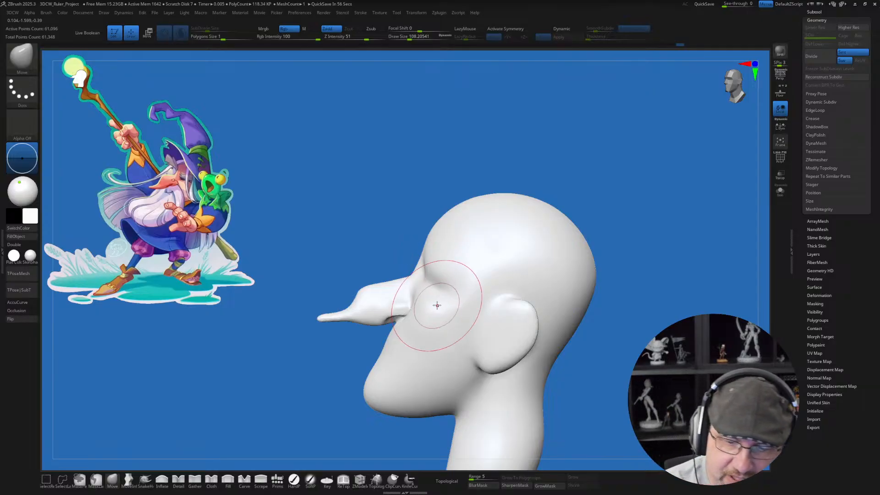
right_click_drag(436, 306, 473, 303)
right_click_drag(504, 339, 519, 356)
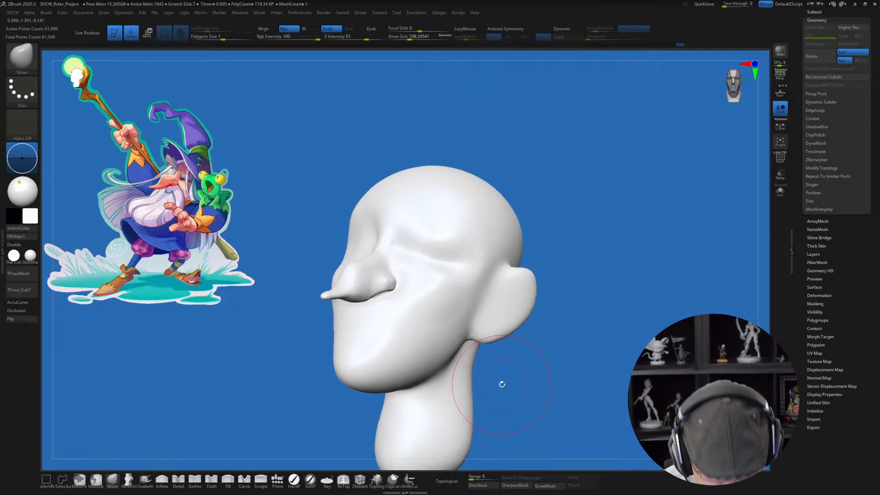
Step: Turn on perspective and refine the cheek below the squinting eye with the Move brush
key("p")
key("space")
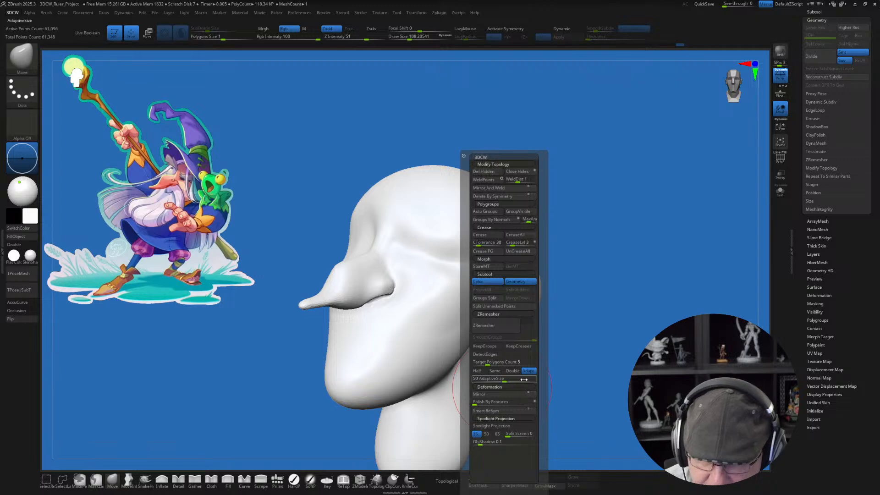
left_click(498, 434)
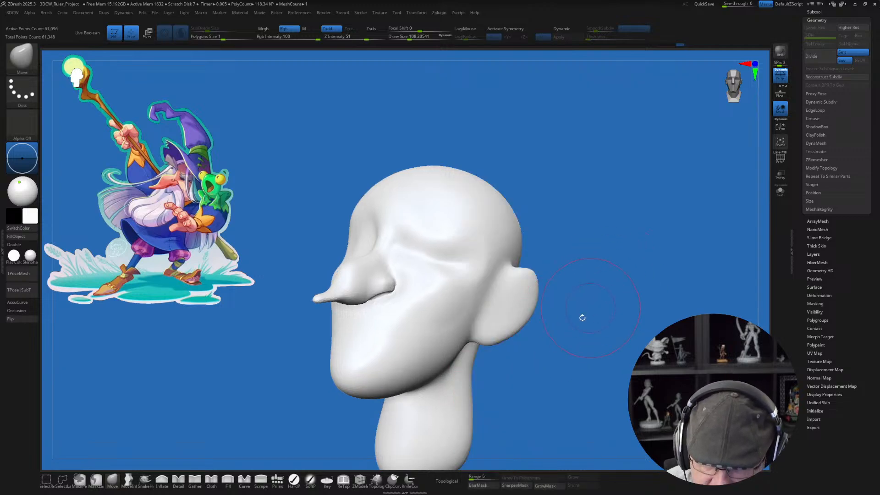
left_click_drag(545, 383, 509, 321)
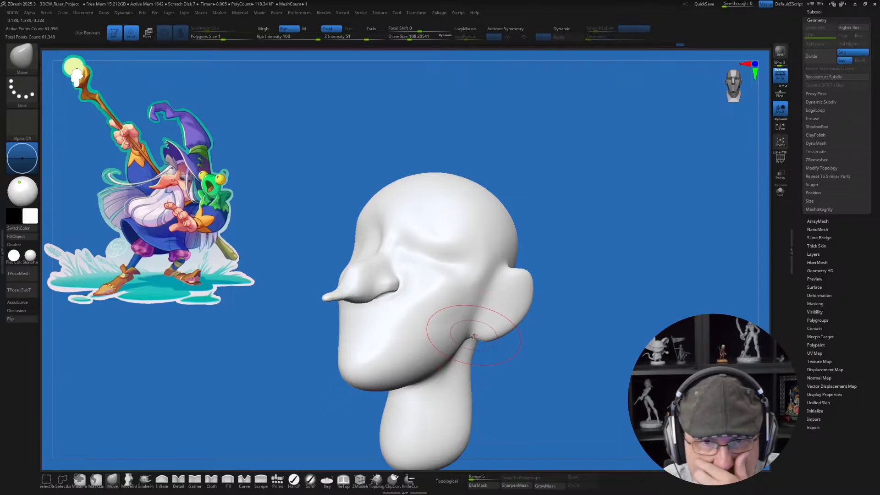
right_click_drag(430, 282, 434, 306, "ctrl")
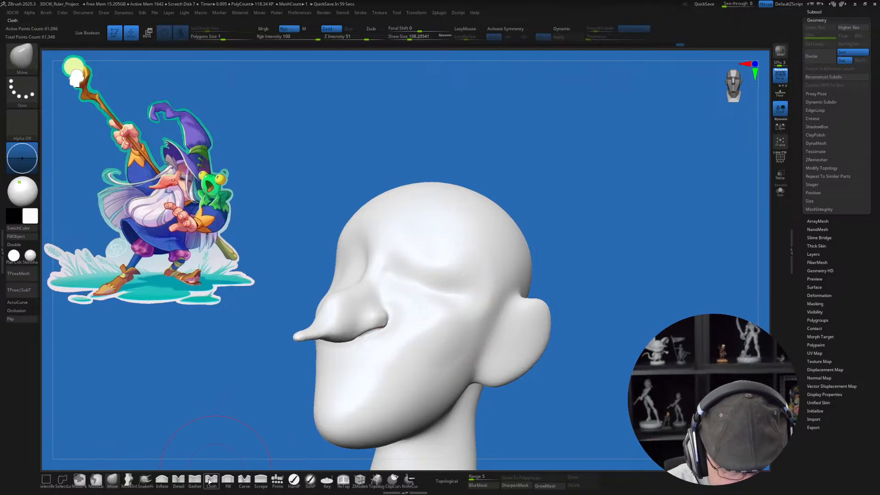
Step: Carve the crease of the squinting eye between brow and cheek with the Detail brush at a draw size of about 62
left_click(179, 481)
key("s")
left_click_drag(431, 299, 426, 299)
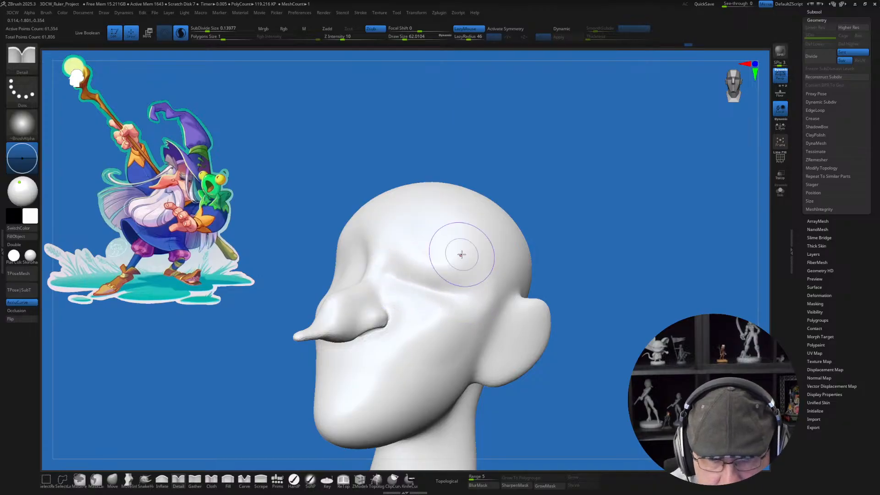
left_click_drag(396, 278, 402, 279)
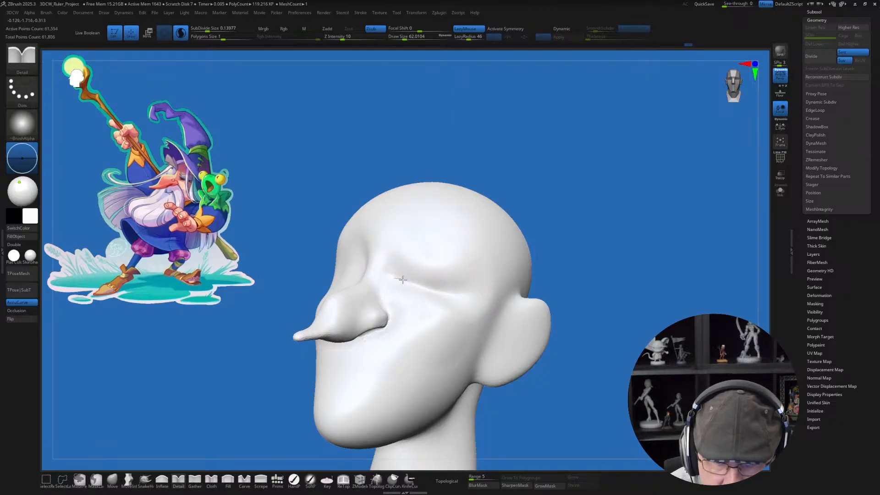
left_click_drag(451, 294, 470, 254)
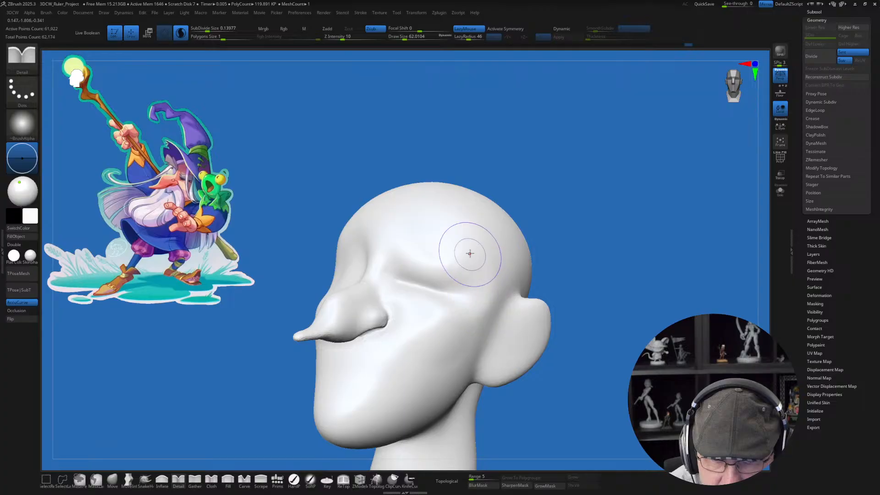
mouse_move(472, 265)
right_mouse_down()
mouse_move(473, 257)
mouse_move(449, 285)
mouse_move(449, 272)
right_mouse_up()
Step: Puff up the area around the eye crease with the Inflate brush at a draw size of about 77
left_click(164, 480)
key("s")
left_click_drag(448, 284, 410, 278)
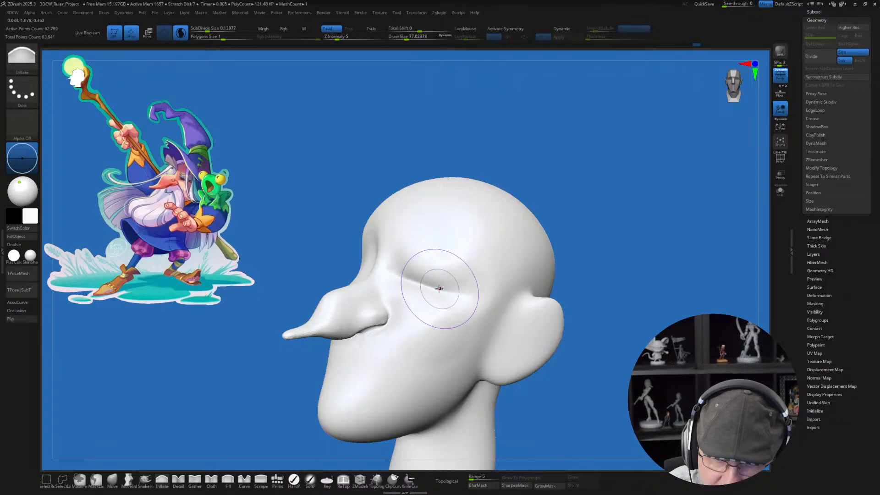
right_click_drag(531, 304, 601, 340)
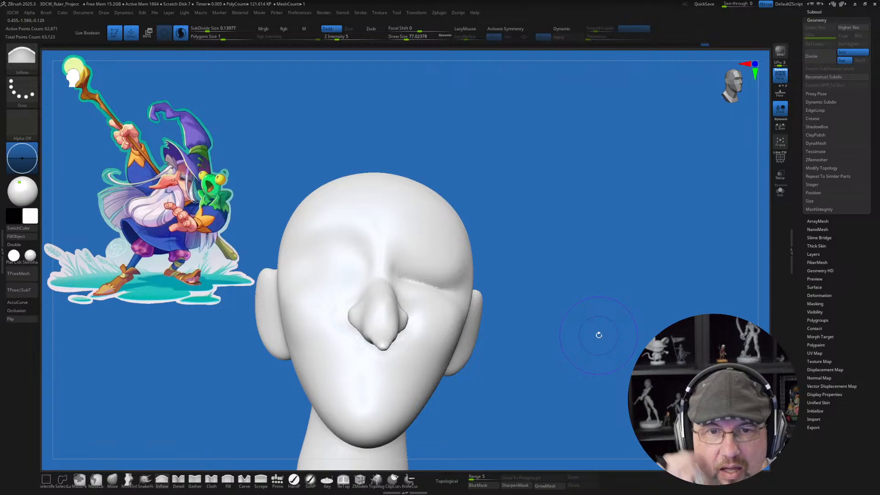
Step: Reshape the brows and the area around the squinting eye with the Move brush at a draw size of about 94
left_click_drag(599, 335, 508, 351)
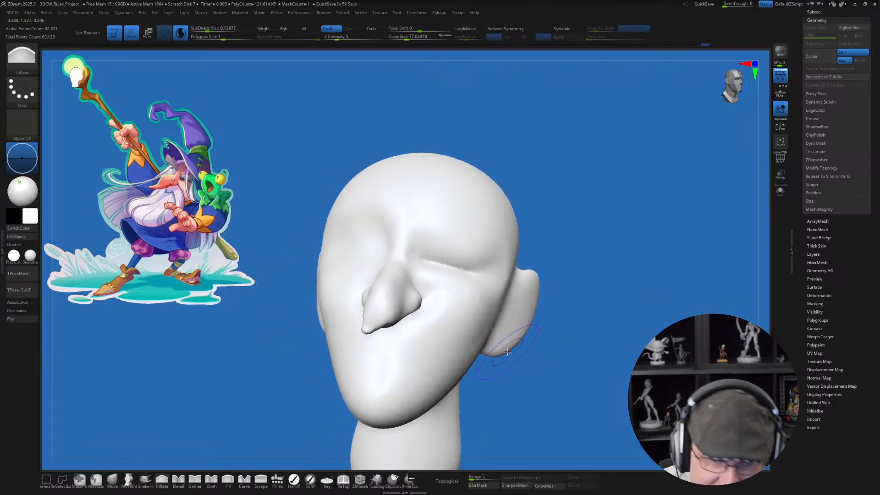
left_click(115, 480)
mouse_move(318, 388)
left_mouse_down()
mouse_move(331, 385)
mouse_move(397, 262)
mouse_move(414, 289)
mouse_move(399, 306)
mouse_move(383, 289)
left_mouse_up()
key("s")
left_click(383, 292)
mouse_move(445, 301)
right_mouse_down()
mouse_move(395, 287)
mouse_move(383, 308)
mouse_move(385, 289)
mouse_move(360, 285)
right_mouse_up()
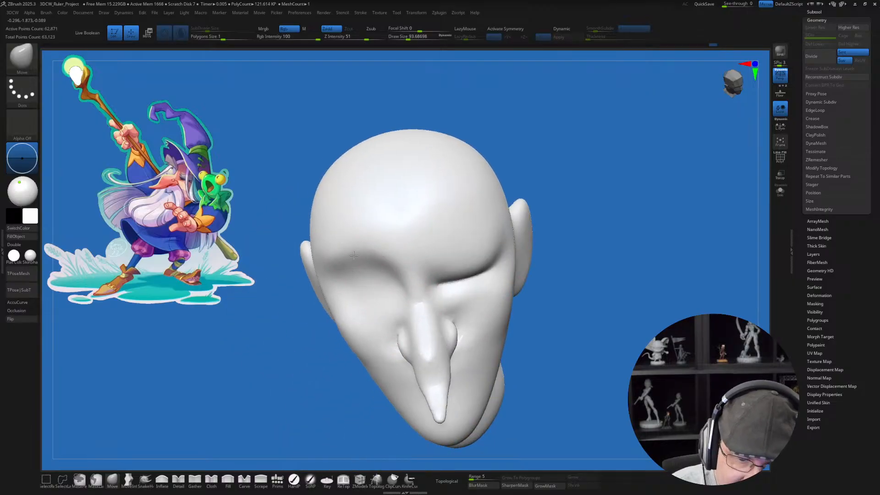
right_click_drag(432, 250, 407, 240)
mouse_move(461, 228)
right_mouse_down()
mouse_move(464, 255)
mouse_move(449, 271)
mouse_move(436, 248)
right_mouse_up()
Step: Pinch the squinting eye's crease tighter and extend it outward with the Gather brush, reducing the draw size from about 54 to 44
left_click(195, 479)
key("s")
left_click_drag(449, 257, 444, 257)
right_click_drag(456, 247, 460, 292)
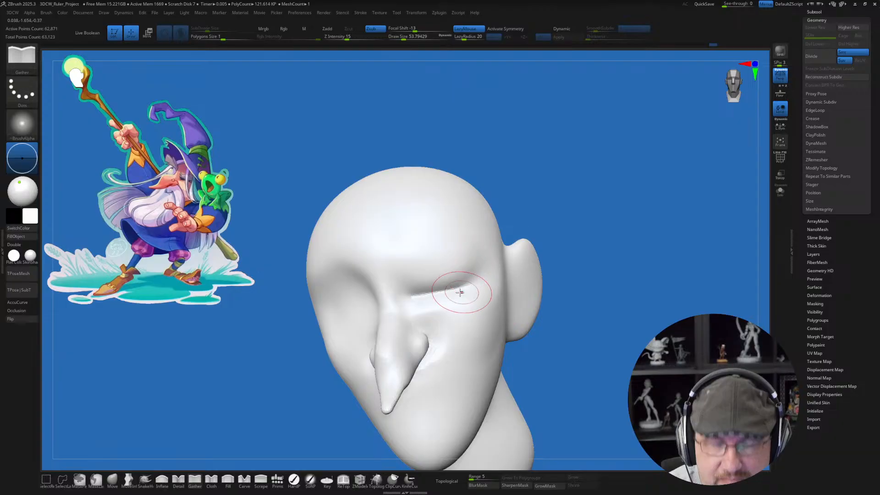
key("bracketleft")
left_click_drag(411, 290, 479, 270)
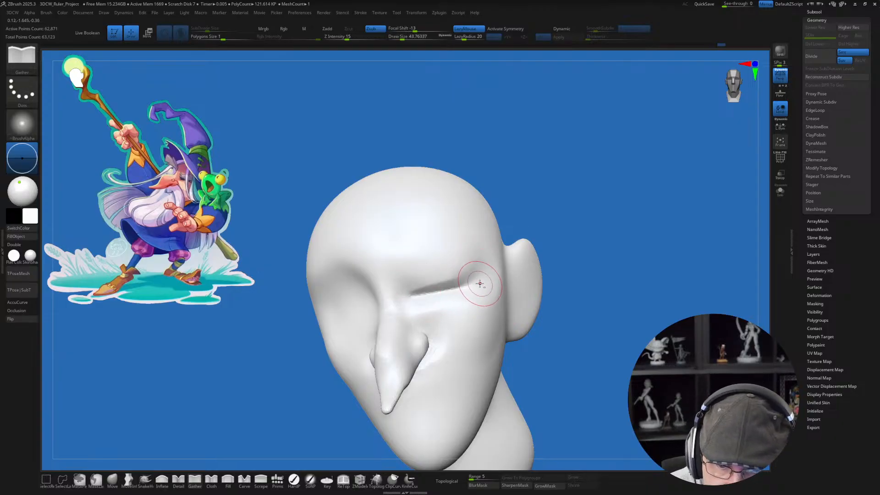
mouse_move(481, 287)
right_mouse_down()
mouse_move(458, 281)
mouse_move(479, 286)
mouse_move(487, 271)
mouse_move(473, 290)
right_mouse_up()
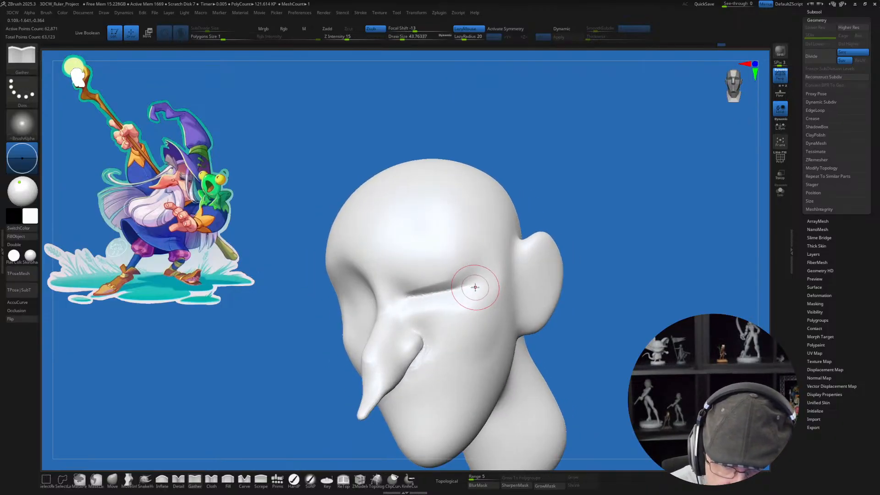
Step: Sharpen the creases around the nostril wings where the nose meets the cheeks, using the Gather brush at a draw size of about 44
right_click_drag(442, 343, 440, 305)
left_click_drag(433, 346, 417, 305)
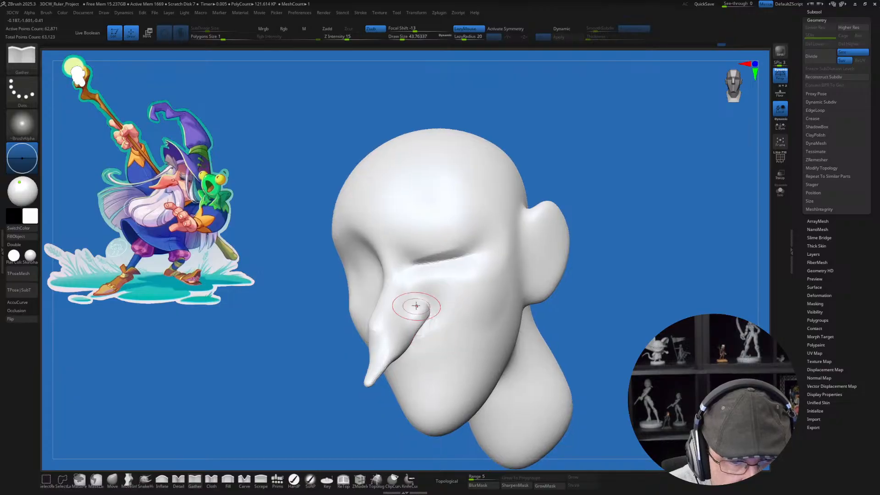
mouse_move(402, 306)
right_mouse_down()
mouse_move(399, 315)
mouse_move(419, 325)
right_mouse_up()
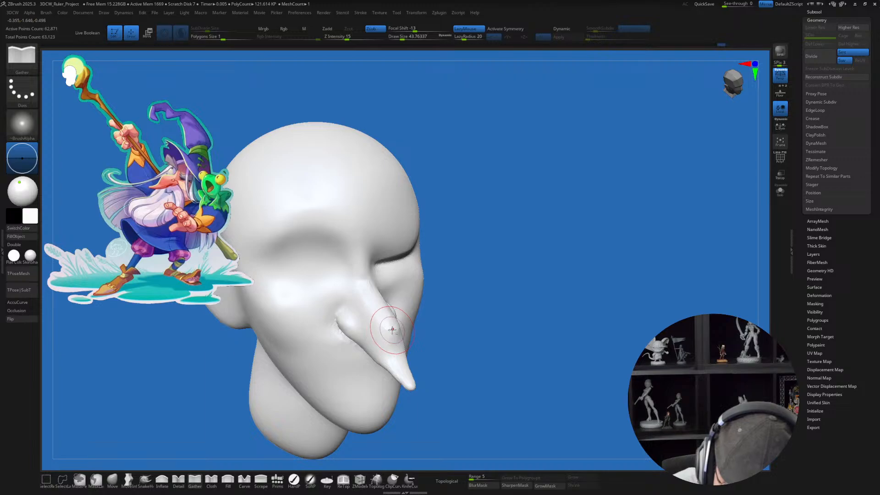
mouse_move(484, 344)
right_mouse_down()
mouse_move(438, 333)
mouse_move(428, 314)
right_mouse_up()
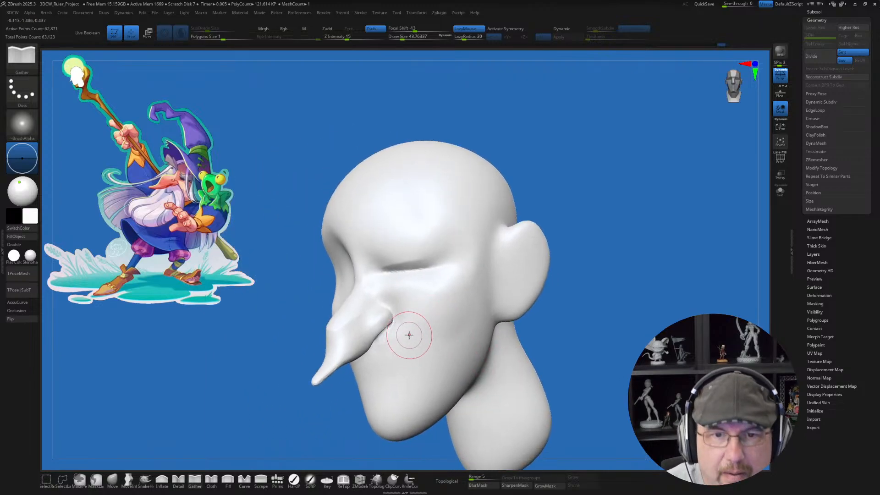
right_click_drag(409, 335, 399, 349)
Step: Hollow the underside of the nostril with the Move brush at a draw size of about 27 and smooth its edge
left_click(117, 481)
key("s")
left_click_drag(399, 334, 403, 334)
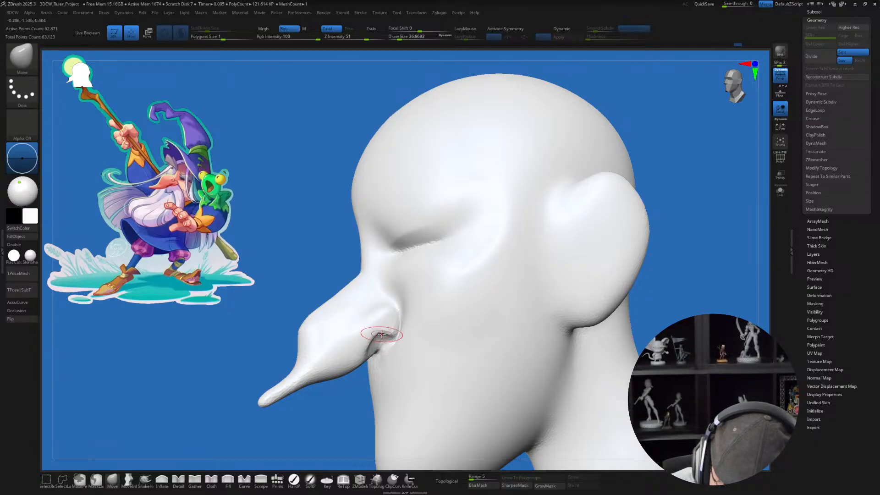
left_click_drag(397, 335, 388, 344, "shift")
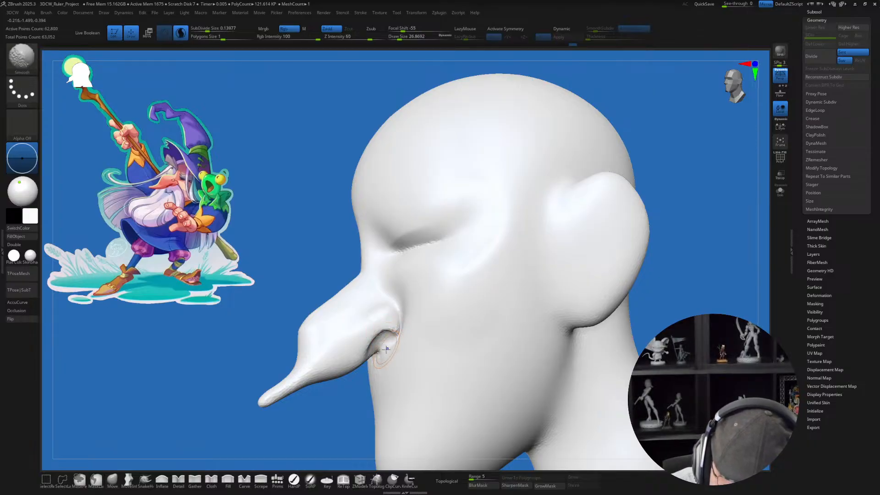
key("shift+f")
key("shift+f")
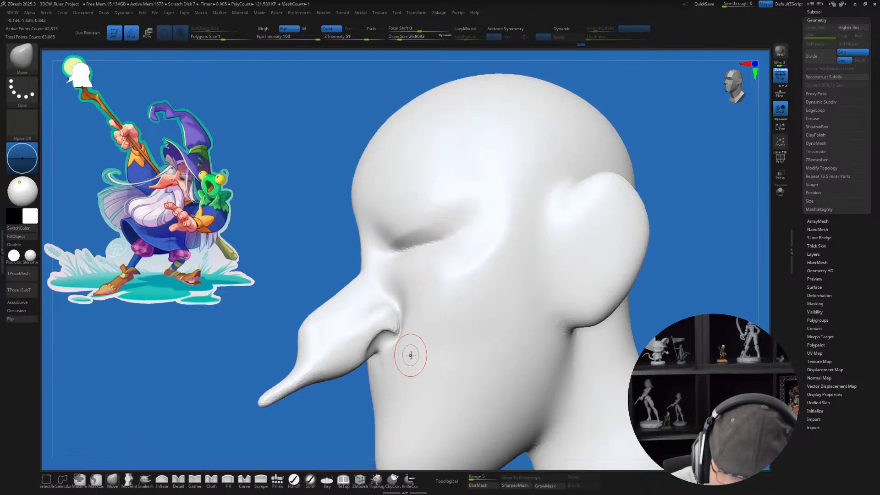
mouse_move(409, 355)
right_mouse_down()
mouse_move(418, 359)
mouse_move(466, 334)
mouse_move(439, 323)
right_mouse_up()
left_click_drag(439, 323, 445, 330)
mouse_move(531, 374)
right_mouse_down()
mouse_move(501, 314)
mouse_move(458, 365)
right_mouse_up()
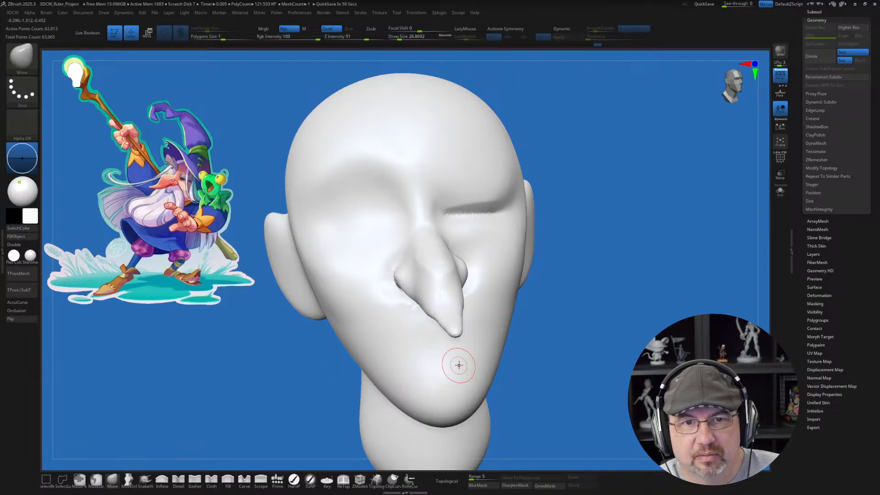
Step: Adjust the open eye's socket with the Move brush at a draw size of about 65
mouse_move(459, 365)
right_mouse_down()
mouse_move(448, 335)
mouse_move(472, 339)
mouse_move(471, 351)
right_mouse_up()
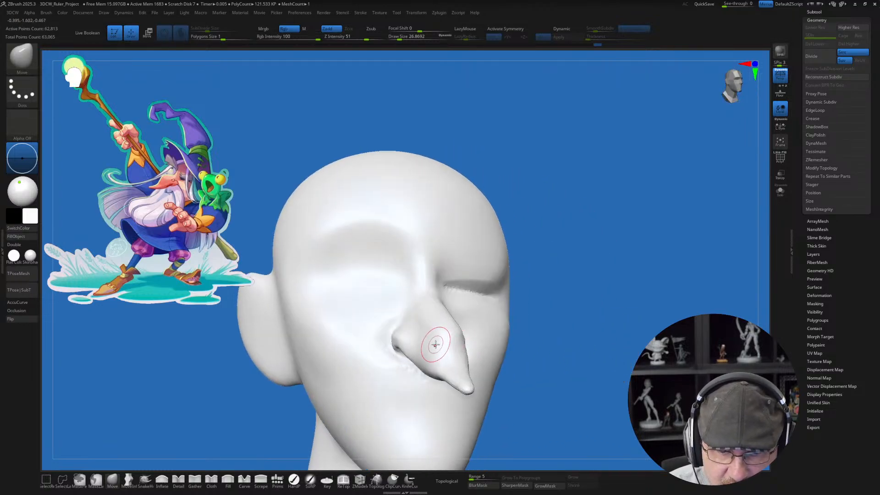
key("s")
left_click_drag(349, 279, 355, 278)
right_click_drag(385, 283, 390, 268)
key("s")
left_click_drag(371, 279, 366, 279)
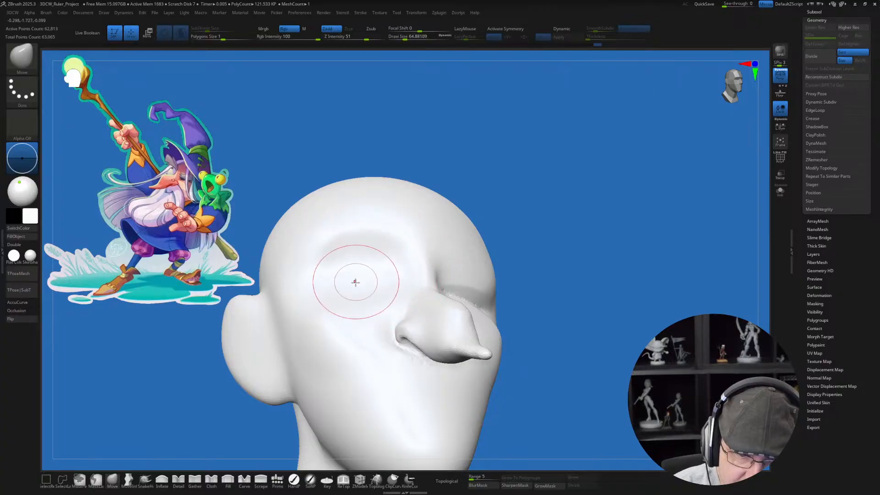
right_click_drag(355, 289, 393, 294)
right_click_drag(404, 410, 379, 354)
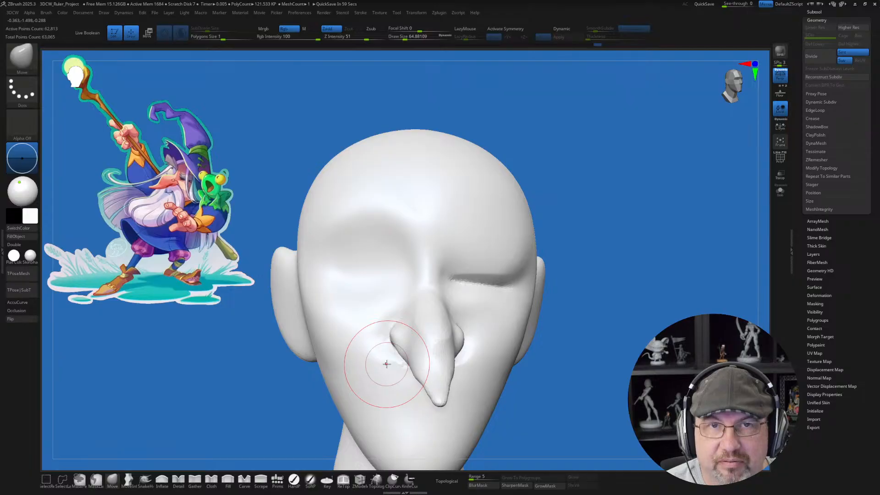
Step: Insert a QuadSphere-2 primitive into the open eye socket as the eyeball
left_click(278, 478)
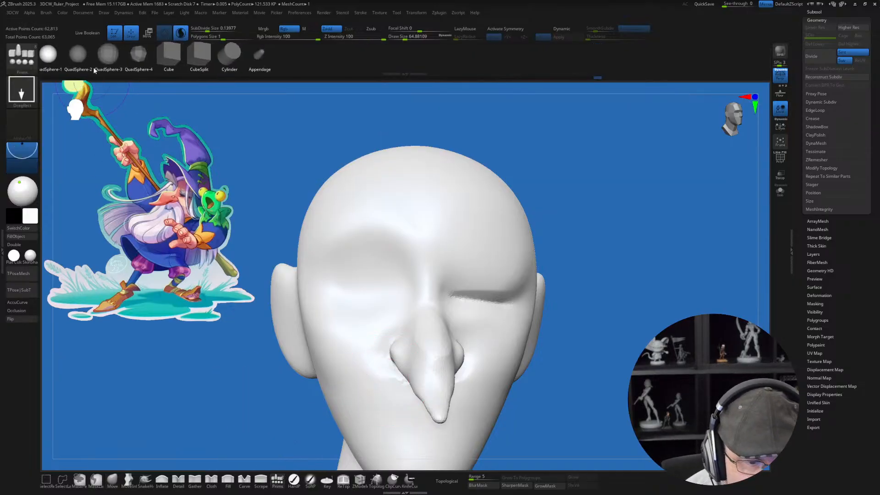
left_click(85, 54)
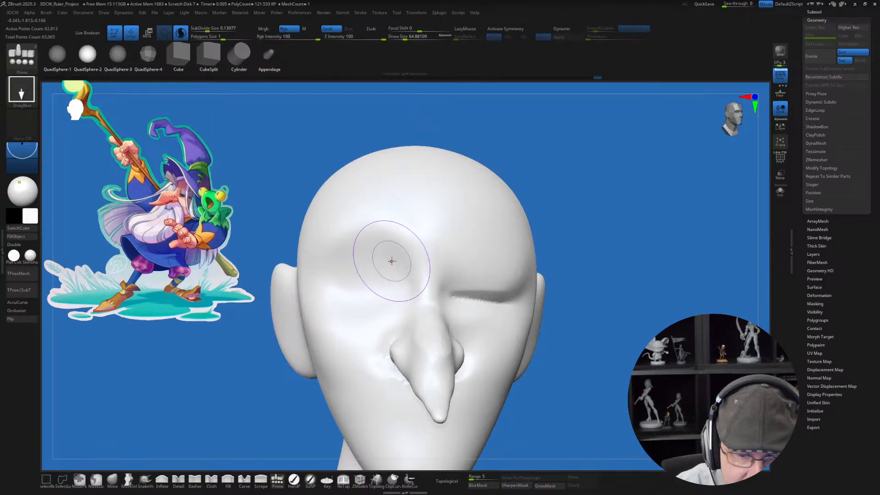
left_click_drag(351, 287, 361, 330)
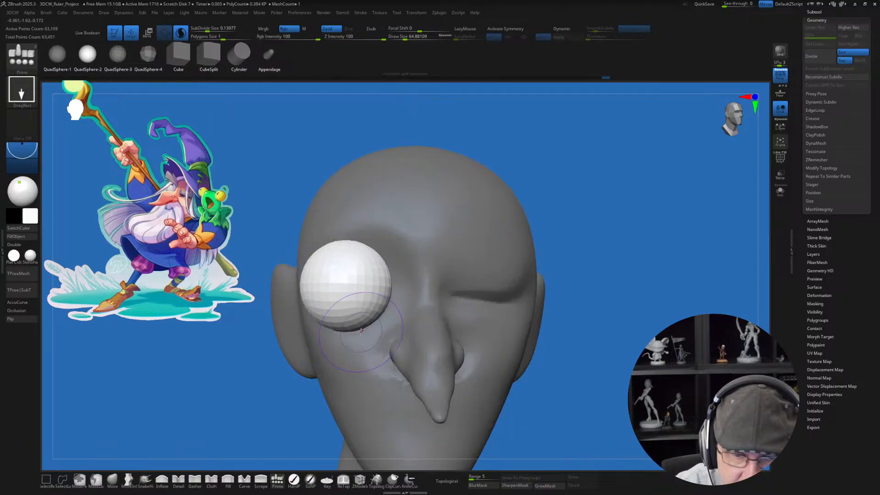
Step: Split the unmasked eyeball sphere into its own subtool, select it, and activate Dynamic Subdiv on it
key("3")
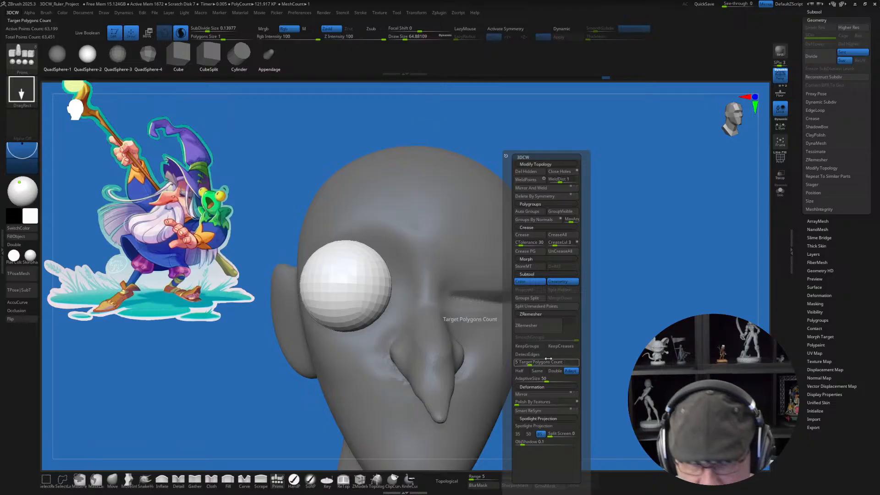
left_click(542, 307)
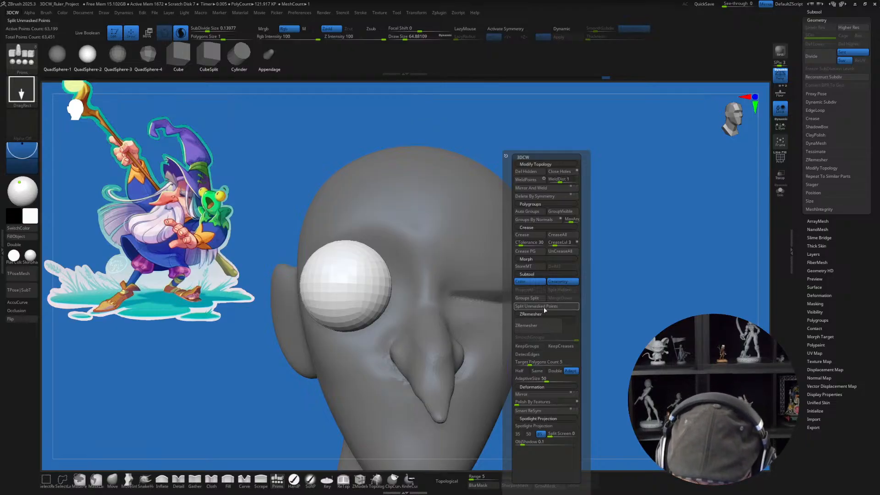
key("Down")
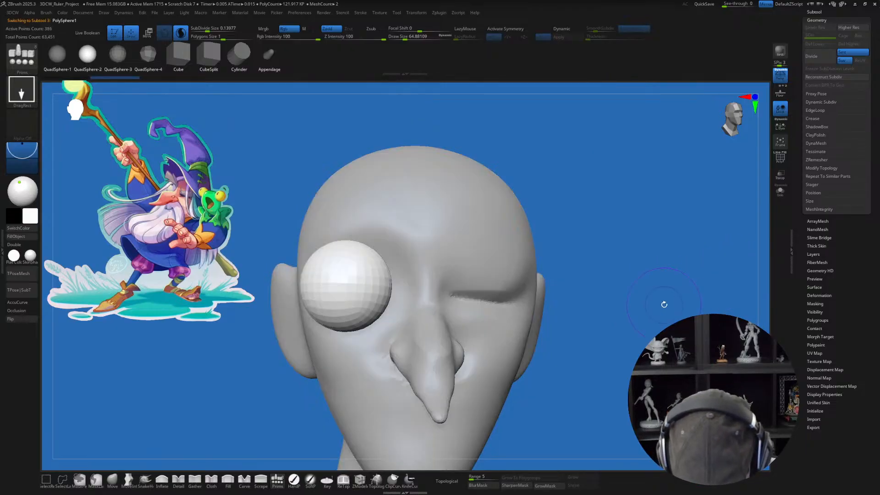
key("d")
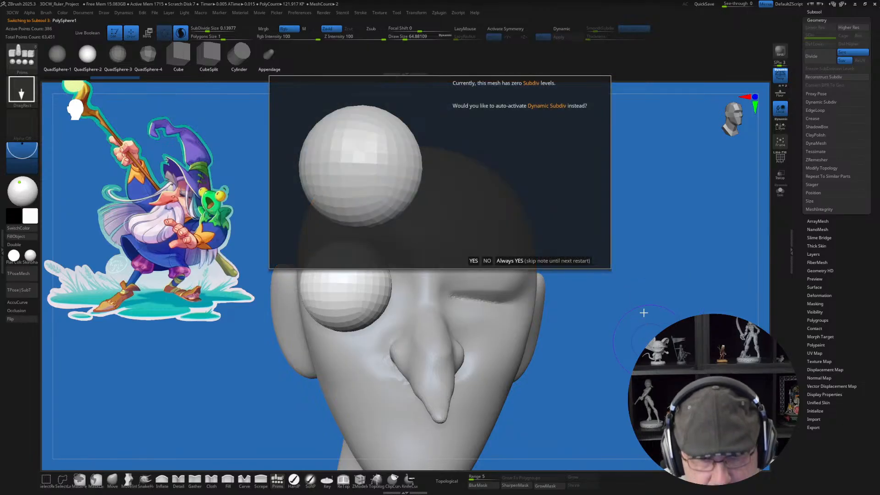
left_click(519, 258)
Step: Push the eyeball back into the open eye socket with the transform gizmo
left_click_drag(752, 262, 632, 245)
key("w")
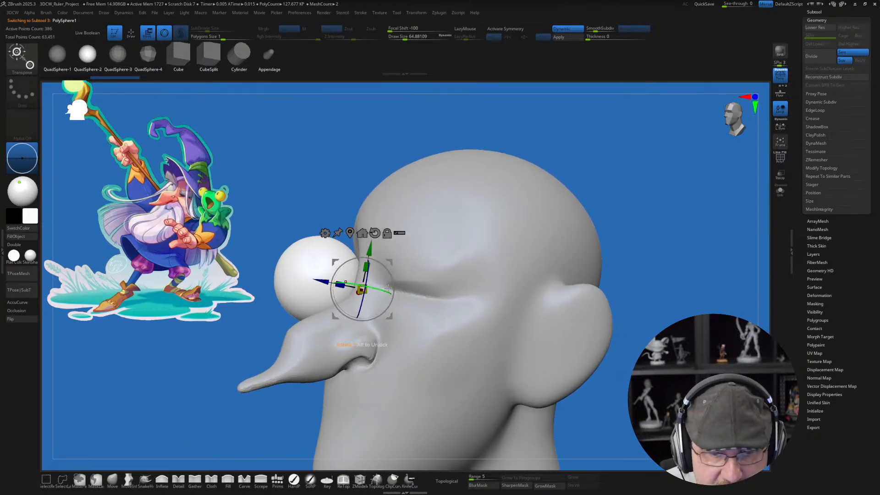
left_click_drag(389, 287, 438, 276)
left_click_drag(278, 243, 447, 224)
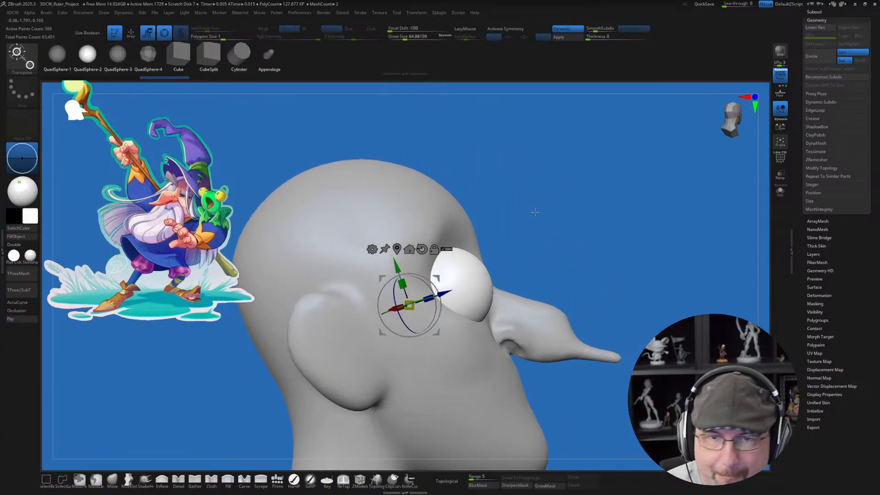
left_click_drag(521, 260, 537, 260)
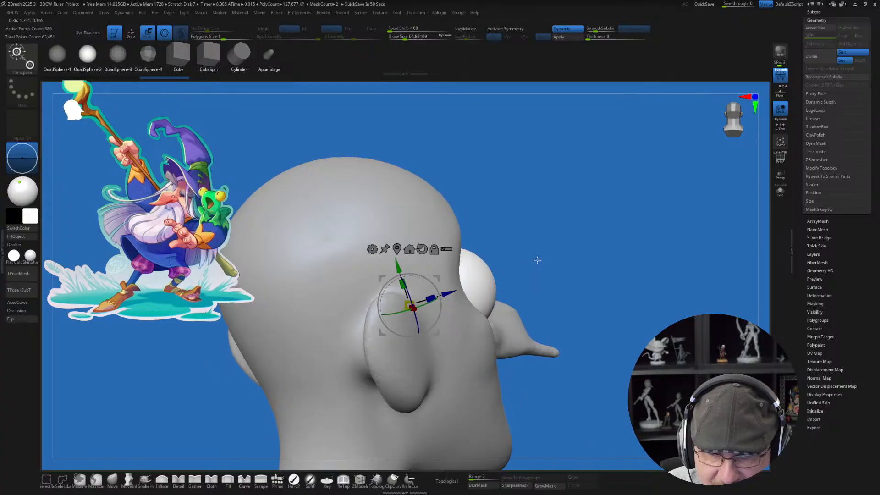
Step: Fine-tune the eyeball's position in the socket from the side, front and three-quarter views
left_click_drag(439, 278, 433, 280)
left_click_drag(590, 312, 495, 306)
left_click_drag(433, 280, 432, 276)
left_click_drag(577, 321, 450, 358)
left_click_drag(443, 270, 446, 270)
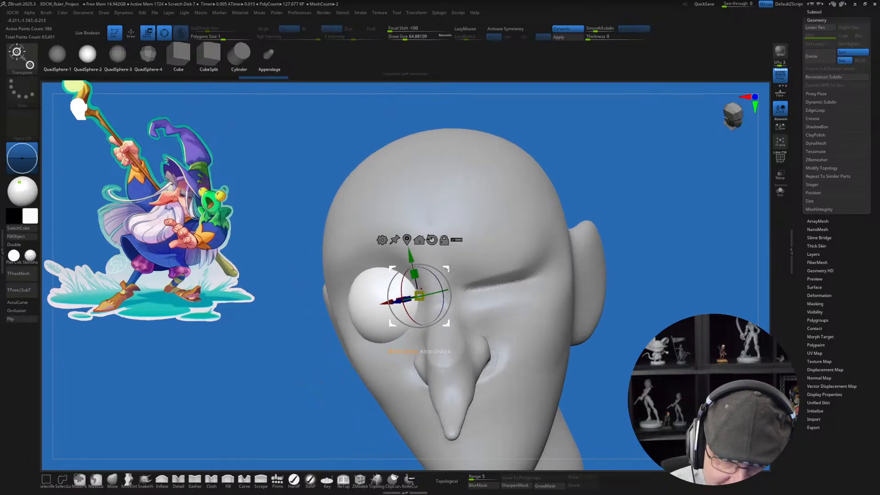
right_click_drag(450, 254, 422, 254)
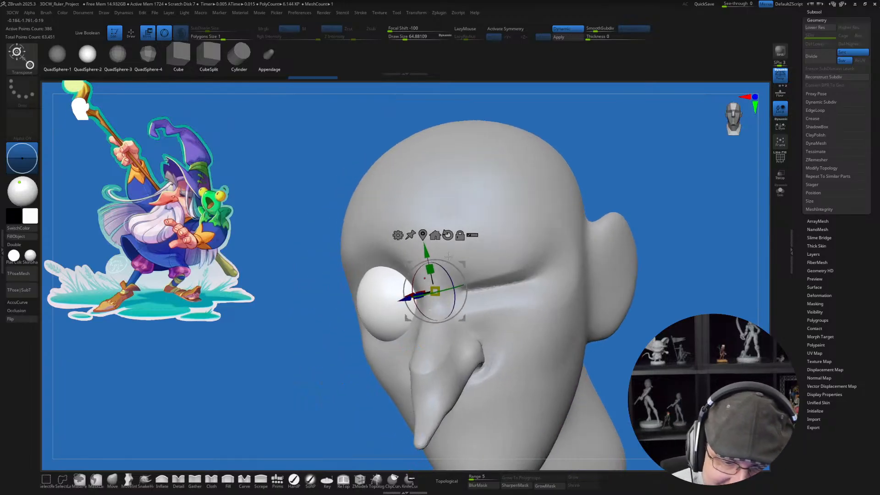
left_click_drag(462, 264, 465, 261)
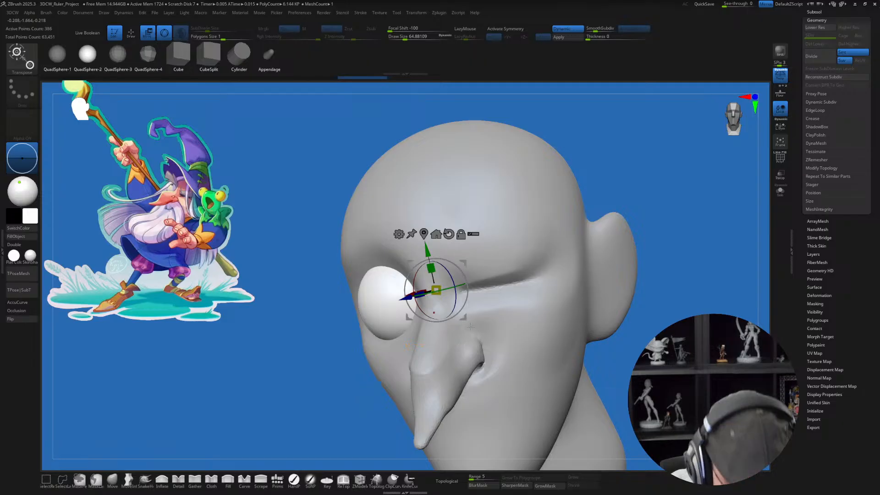
Step: Check the whole head from a distance and nudge the eyeball slightly for a better fit behind the nose
key("q")
mouse_move(497, 356)
right_mouse_down()
mouse_move(641, 362)
mouse_move(574, 377)
mouse_move(458, 322)
right_mouse_up()
right_click_drag(546, 407, 461, 324, "ctrl")
right_click_drag(577, 409, 518, 362, "alt")
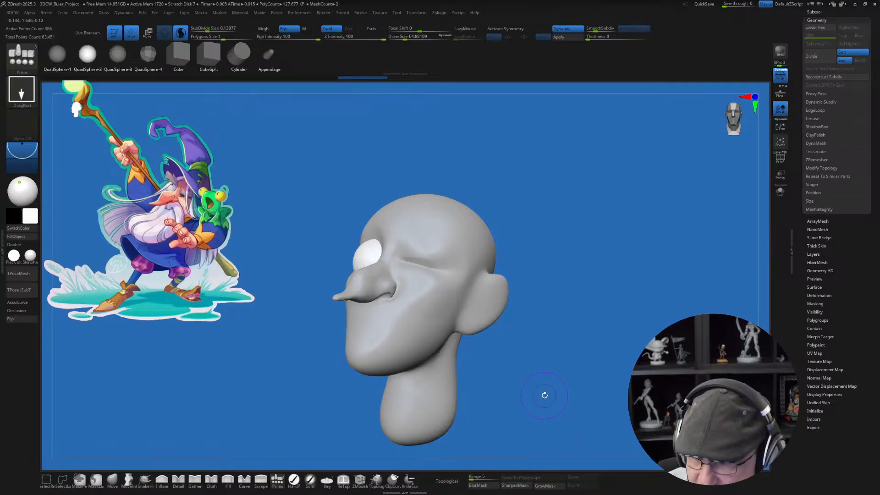
key("w")
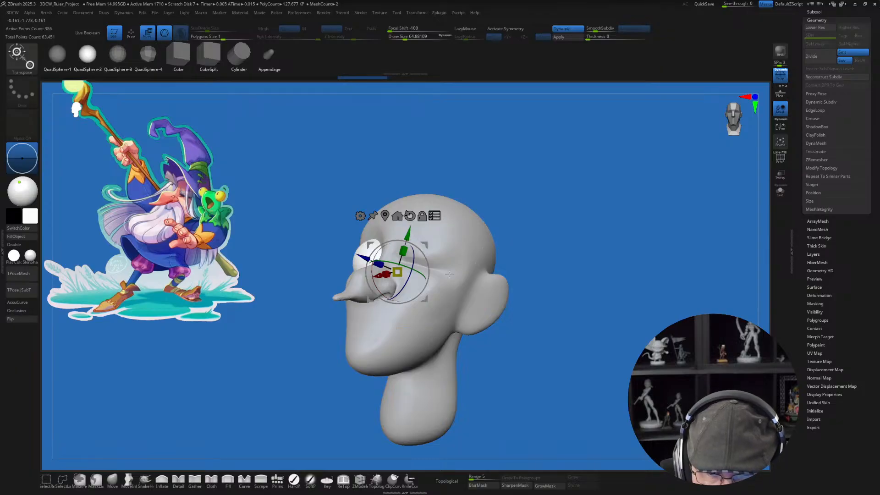
mouse_move(426, 257)
left_mouse_down()
mouse_move(429, 267)
mouse_move(416, 275)
mouse_move(425, 257)
left_mouse_up()
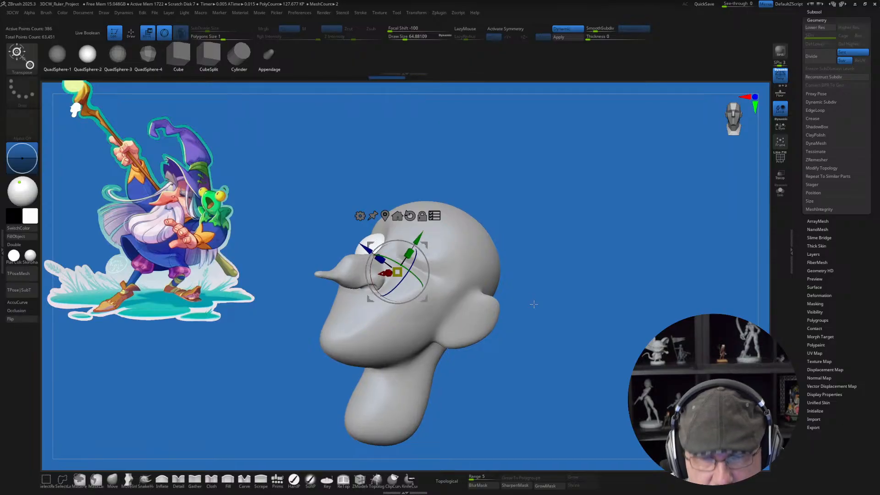
left_click_drag(549, 214, 559, 189, "alt")
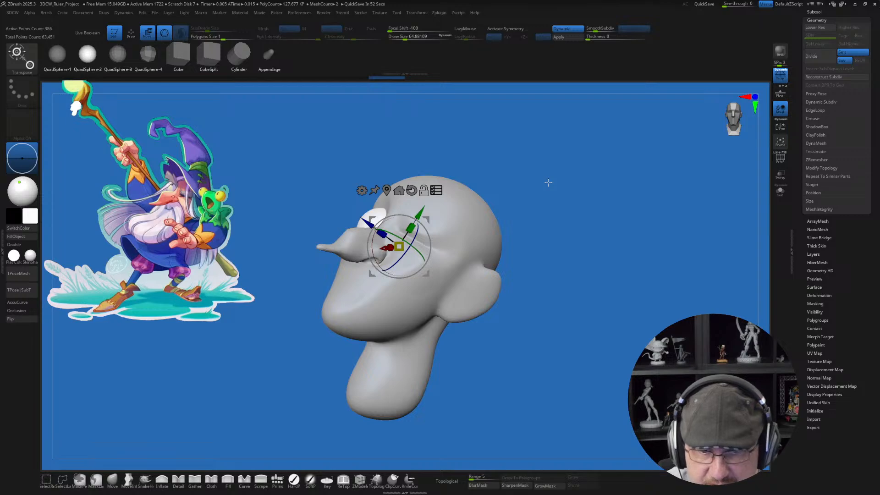
key("q")
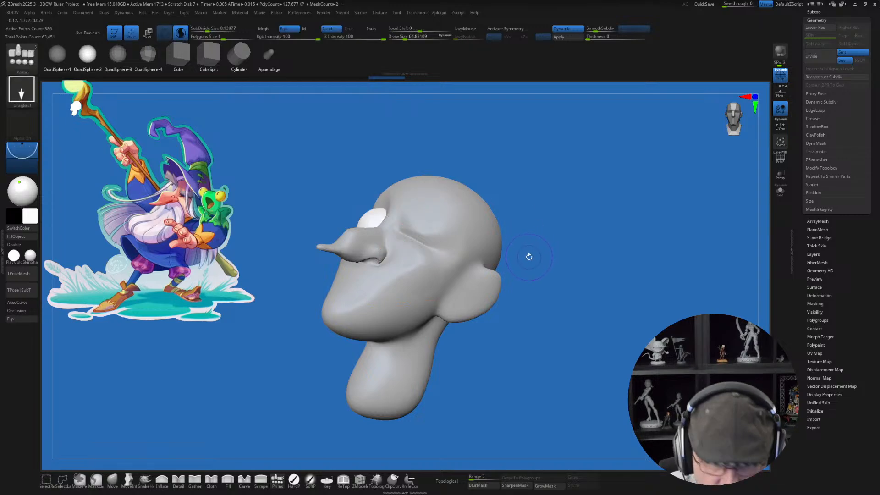
key("w")
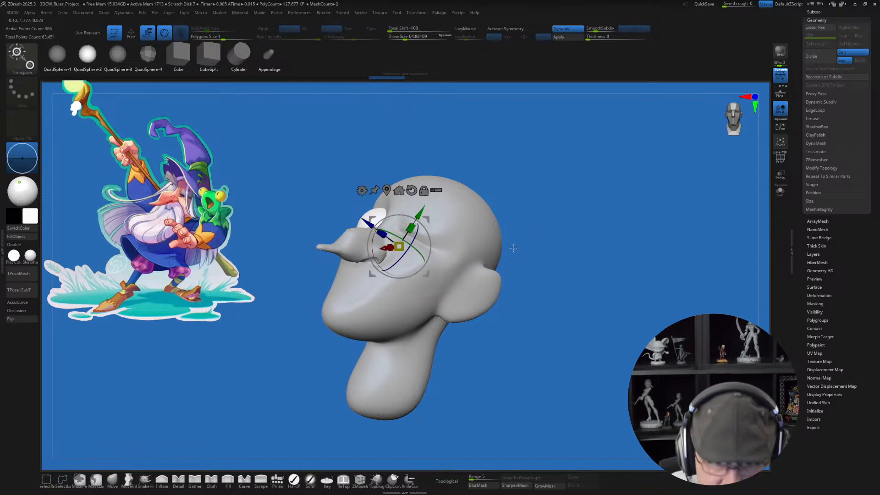
left_click_drag(433, 215, 433, 214)
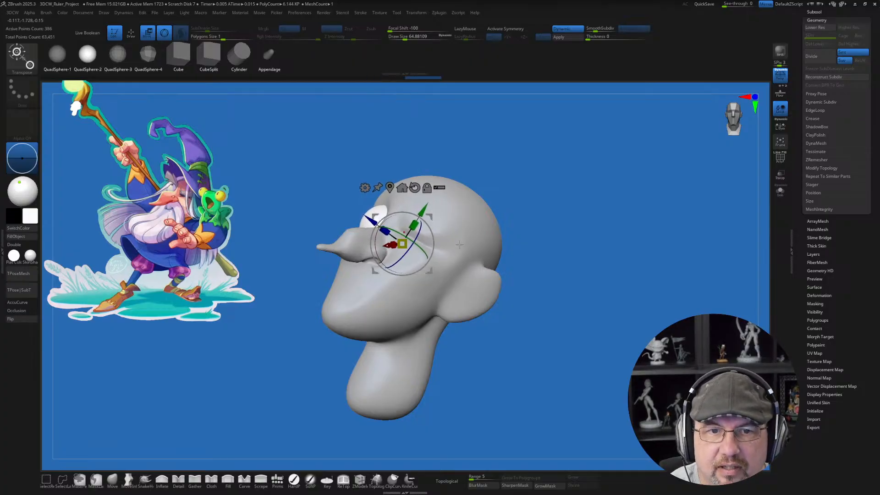
Step: Leave the eyeball's transform mode and make the head the active subtool, with the squinting eye in view
key("q")
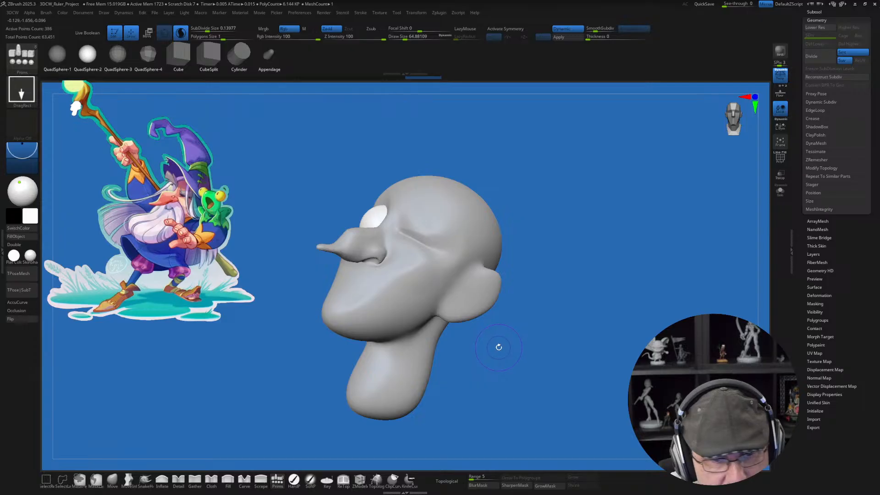
left_click_drag(497, 331, 513, 329)
left_click_drag(521, 297, 515, 328)
left_click_drag(555, 287, 550, 295)
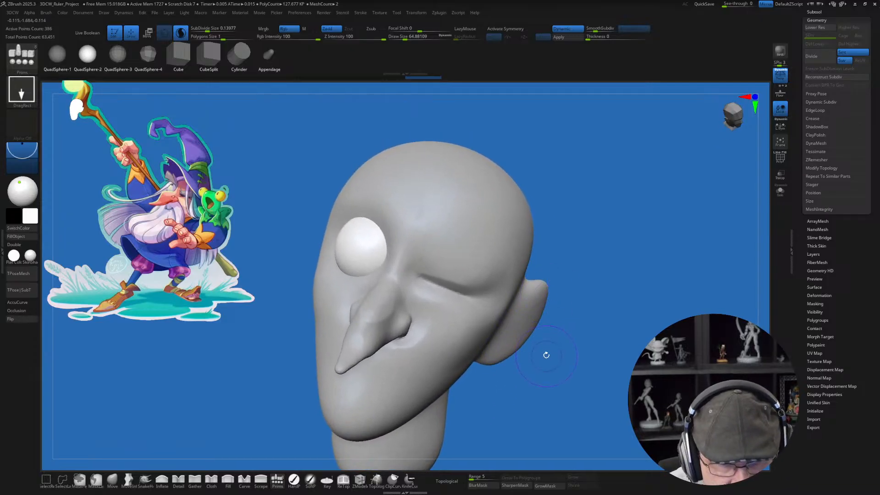
left_click_drag(545, 354, 536, 348)
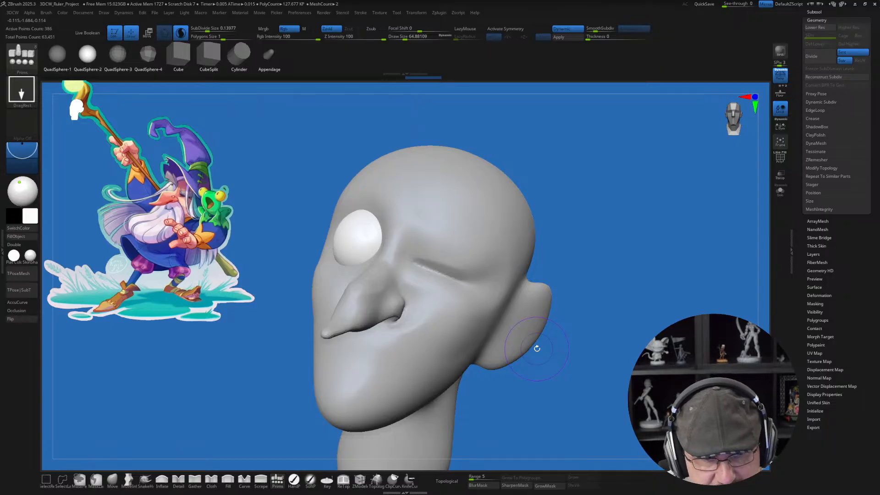
right_click_drag(481, 296, 468, 294)
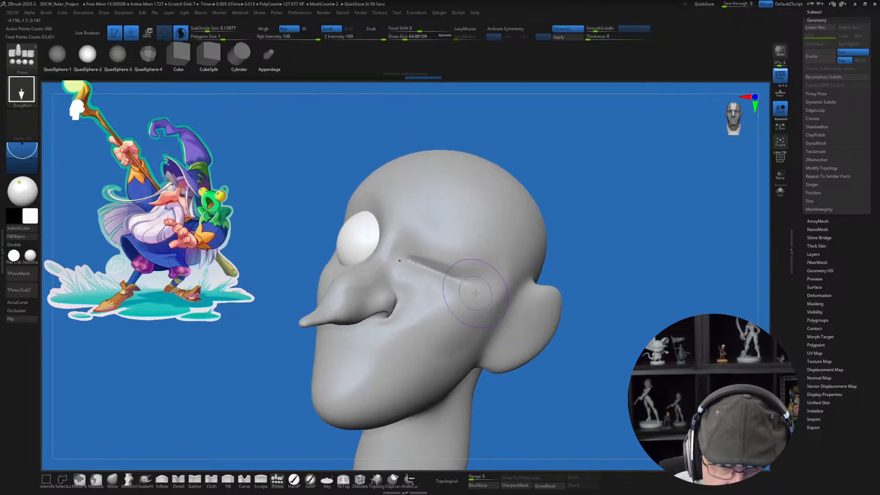
left_click(472, 309, "alt")
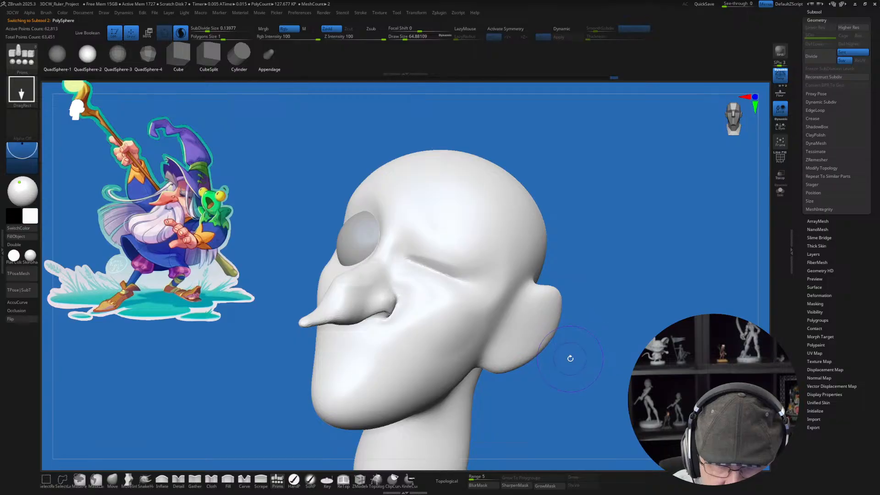
left_click_drag(569, 357, 563, 365)
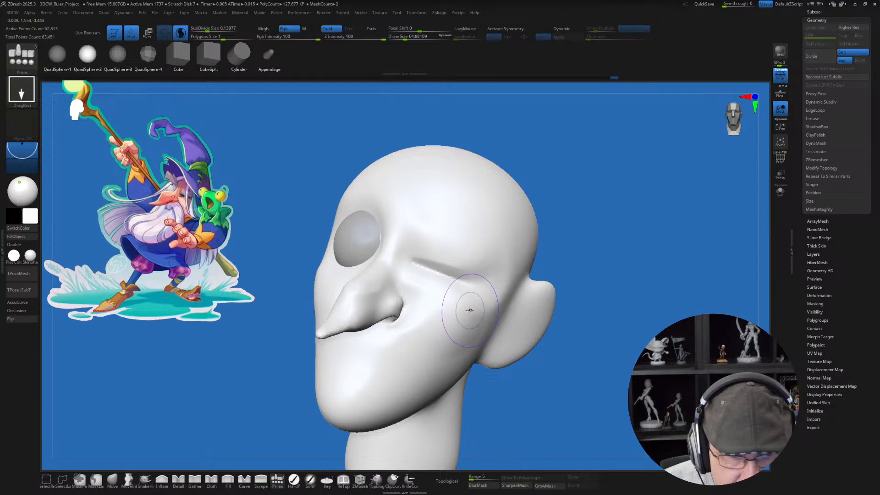
Step: Turn off Sculptris Pro and activate the Topology brush with a draw size of about 33
key("s")
left_click_drag(455, 321, 450, 321)
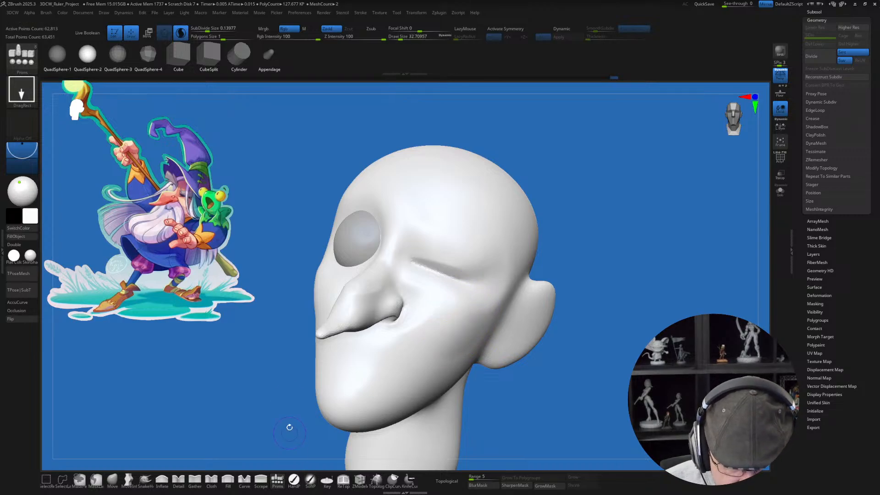
left_click(180, 34)
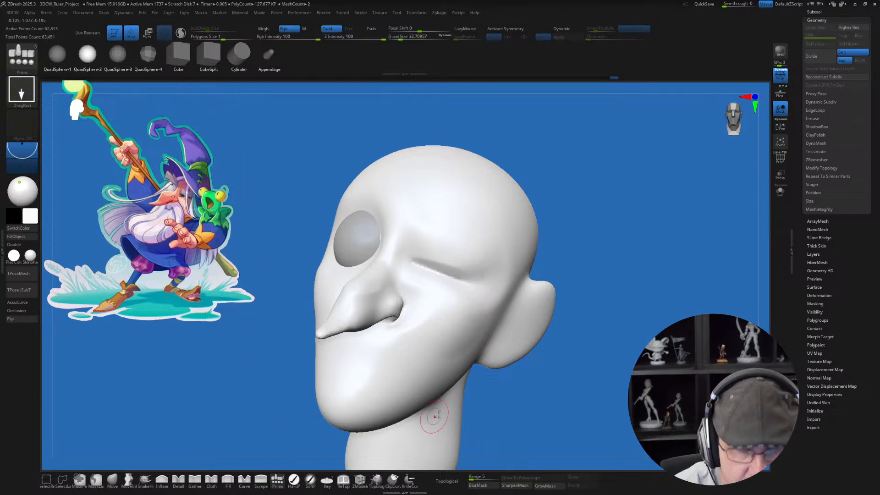
mouse_move(529, 395)
left_mouse_down()
mouse_move(507, 381)
mouse_move(280, 471)
left_mouse_up()
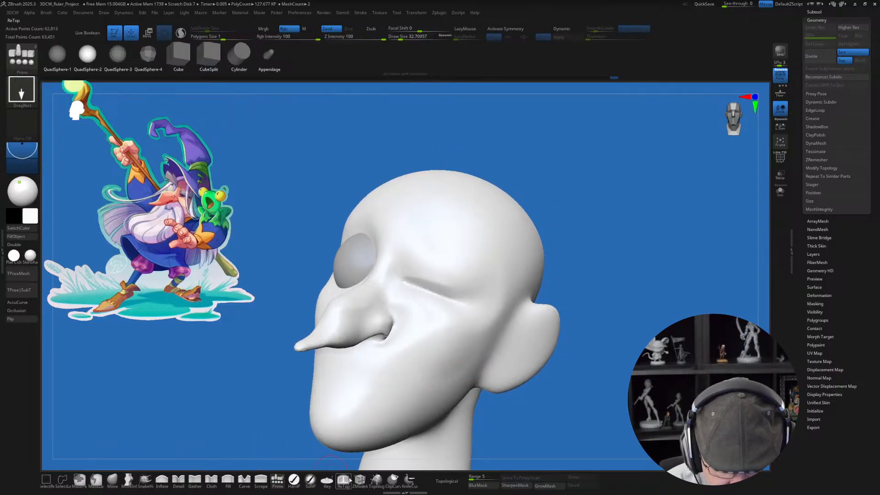
left_click(376, 480)
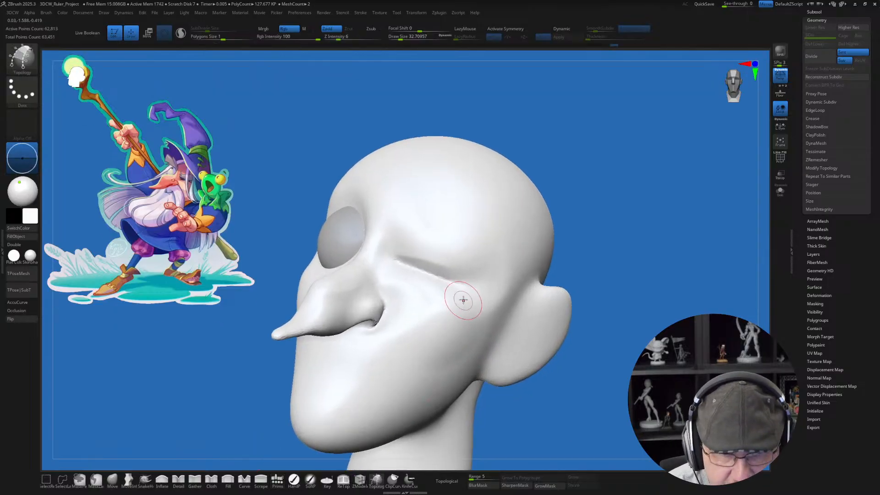
Step: Draw two roughly parallel lengthwise topology curves on the brow above the squinting eye
right_click_drag(463, 300, 454, 337, "alt")
left_click_drag(386, 281, 395, 288)
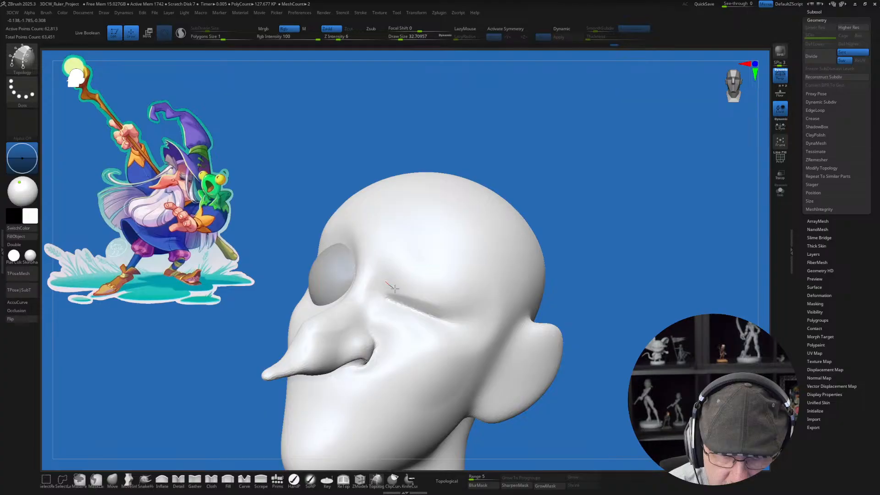
left_click_drag(465, 307, 474, 317)
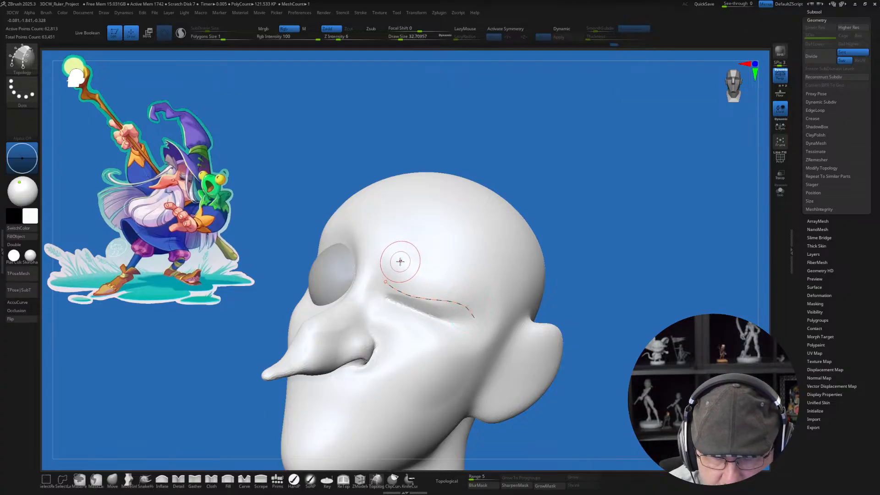
left_click_drag(400, 262, 451, 271)
left_click_drag(491, 298, 492, 299)
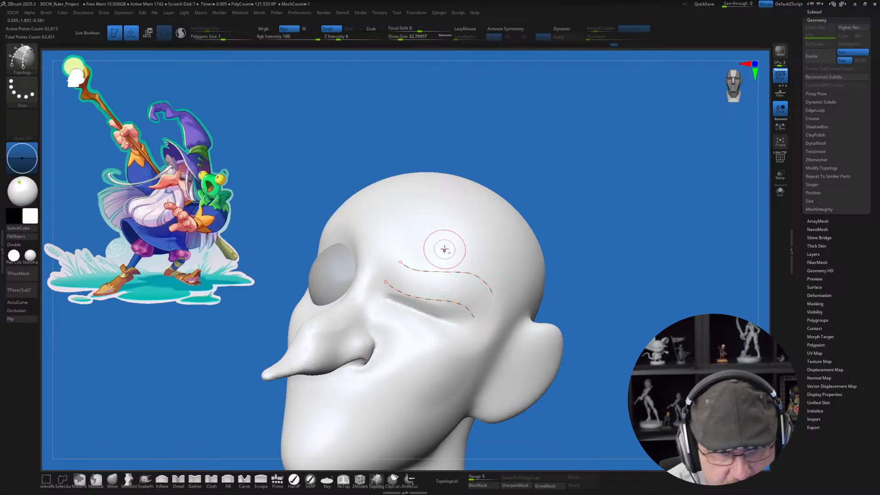
right_click_drag(444, 250, 450, 260, "alt")
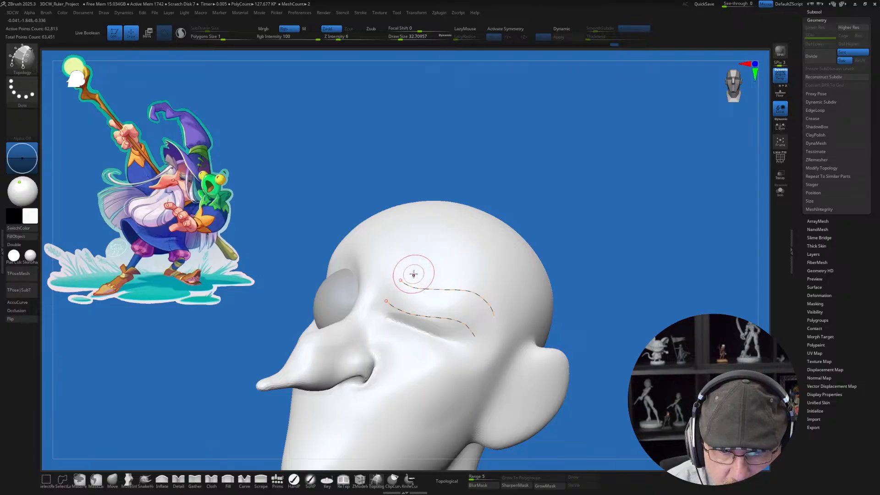
Step: Draw cross curves over the two brow curves to form a strip of four-sided faces
left_click_drag(413, 274, 382, 313)
left_click_drag(500, 299, 458, 341)
mouse_move(458, 270)
left_mouse_down()
mouse_move(426, 339)
mouse_move(450, 336)
left_mouse_up()
left_click_drag(430, 271, 401, 326)
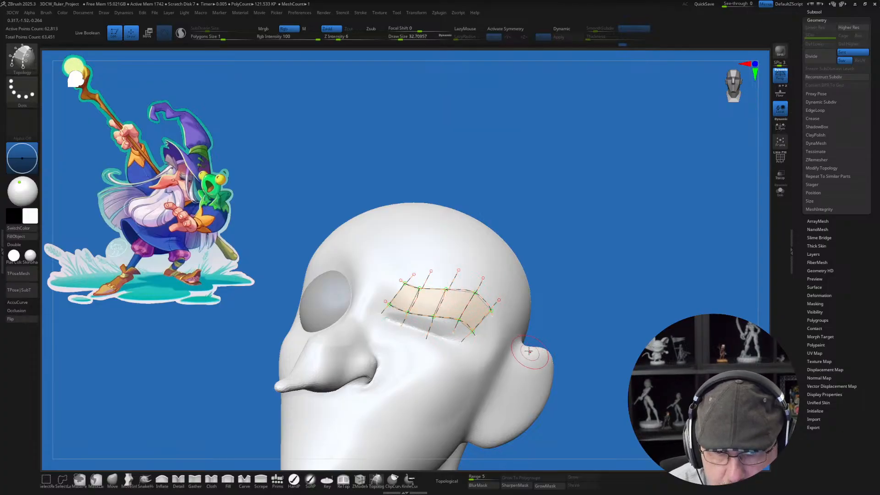
mouse_move(511, 348)
right_mouse_down()
mouse_move(500, 353)
mouse_move(503, 333)
mouse_move(488, 350)
right_mouse_up()
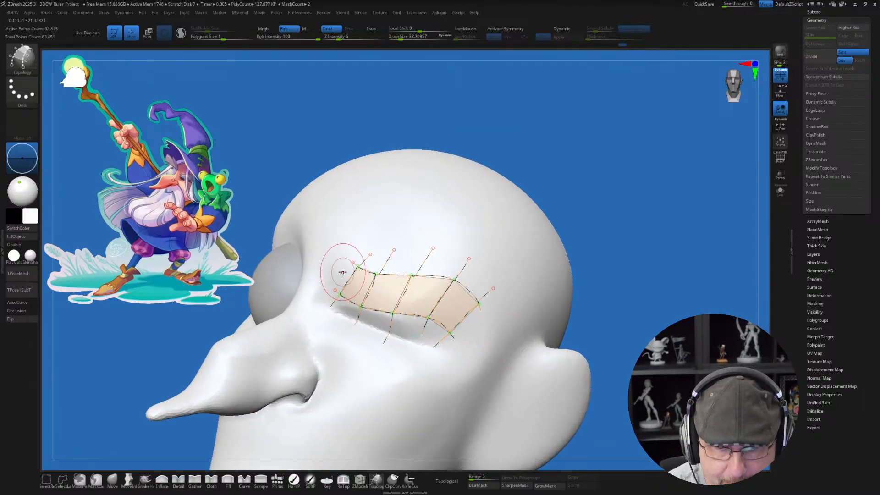
Step: Add a lengthwise curve through the middle of the brow strip and clear the stray curve ends
left_click_drag(341, 272, 351, 282)
left_click_drag(456, 314, 476, 328)
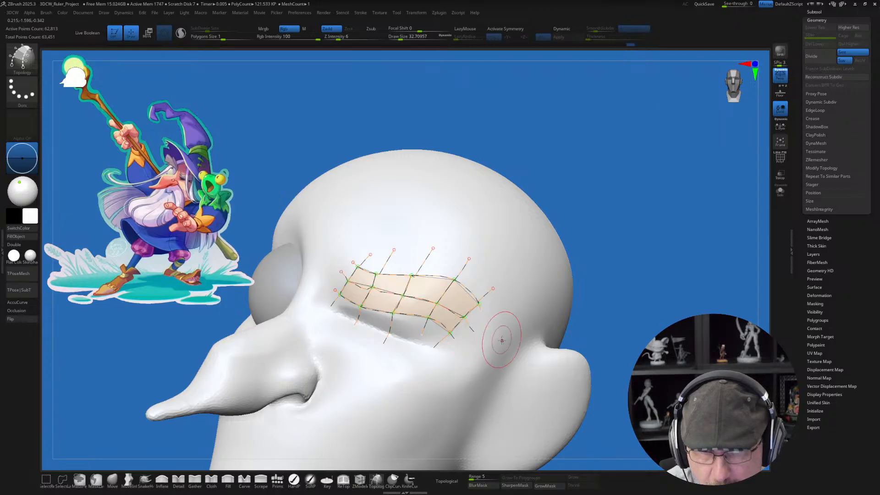
mouse_move(506, 354)
right_mouse_down()
mouse_move(514, 340)
mouse_move(526, 362)
mouse_move(503, 357)
right_mouse_up()
left_click(509, 355, "alt")
Step: Reduce the draw size to about 20 and generate a thick eyebrow mesh from the topology curves
key("s")
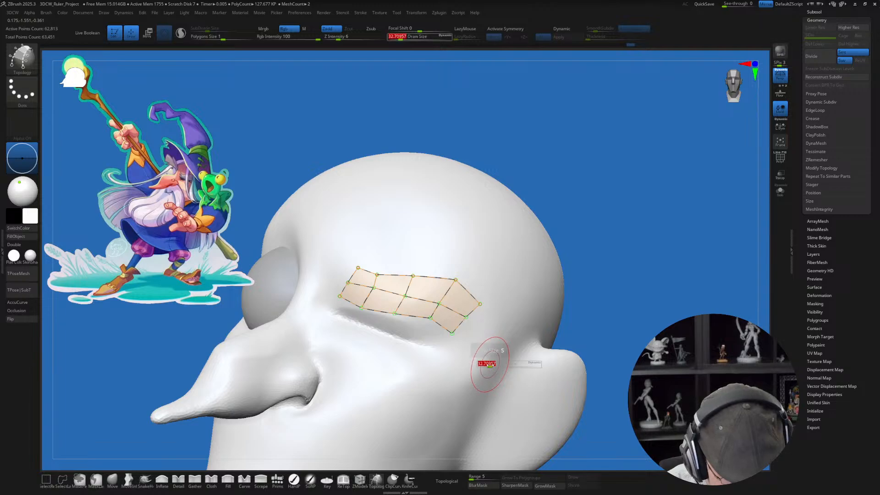
left_click_drag(487, 365, 489, 361)
key("s")
left_click(492, 359)
mouse_move(504, 360)
right_mouse_down()
mouse_move(511, 313)
mouse_move(491, 371)
mouse_move(507, 368)
right_mouse_up()
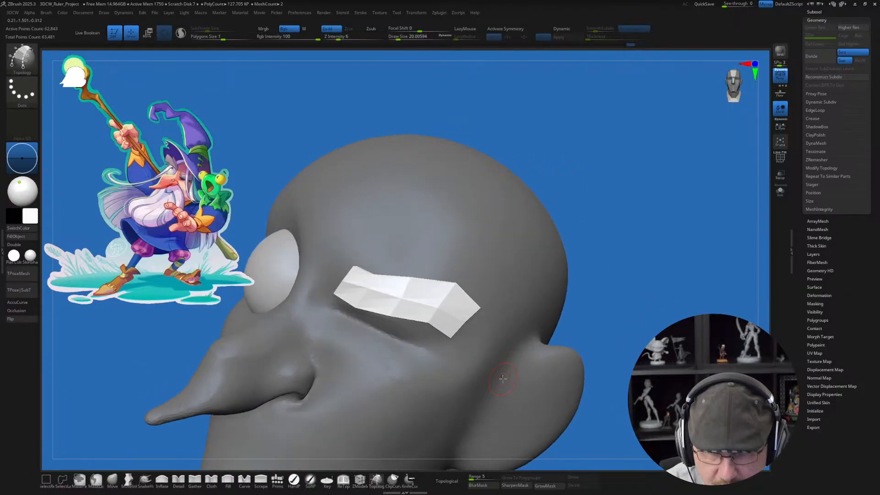
Step: Split the unmasked eyebrow mesh into its own subtool and make it active
key("space")
left_click(494, 306)
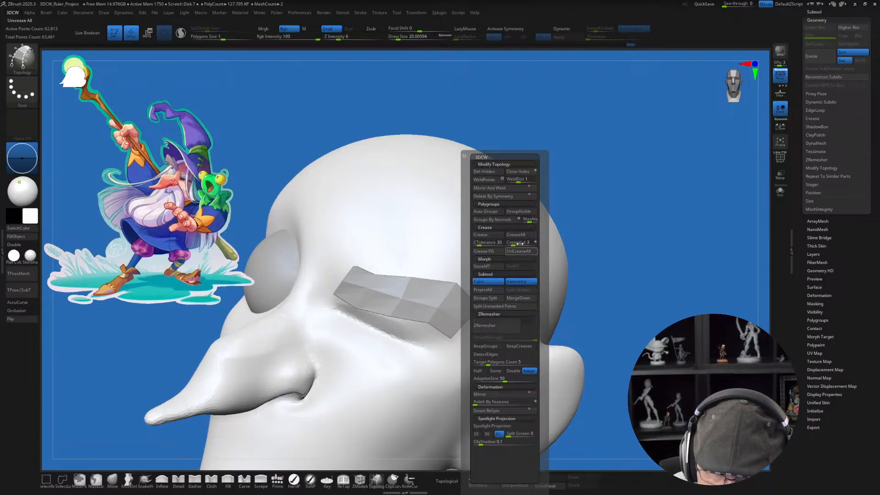
right_click_drag(468, 381, 481, 363, "ctrl")
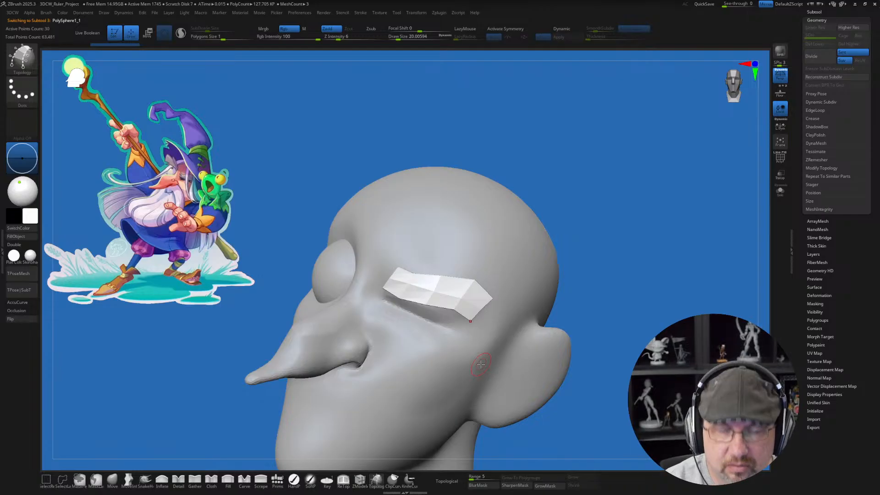
Step: Test a subdivision on the eyebrow, revert it, then show the polyframe and uncrease all its edges
key("ctrl+d")
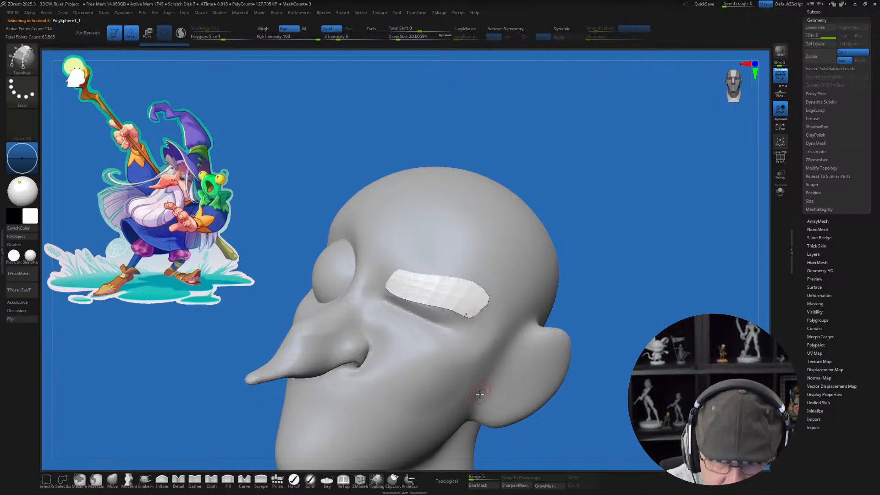
key("shift+d")
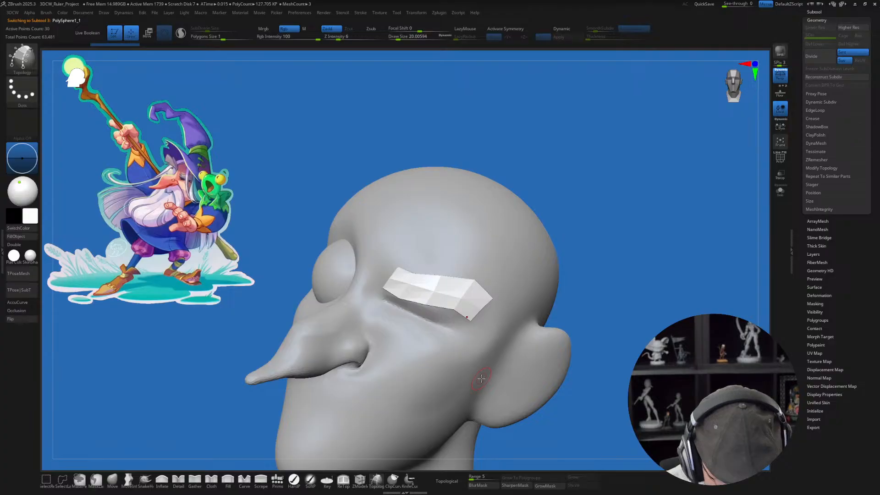
key("shift+f")
right_click_drag(481, 378, 496, 343)
key("space")
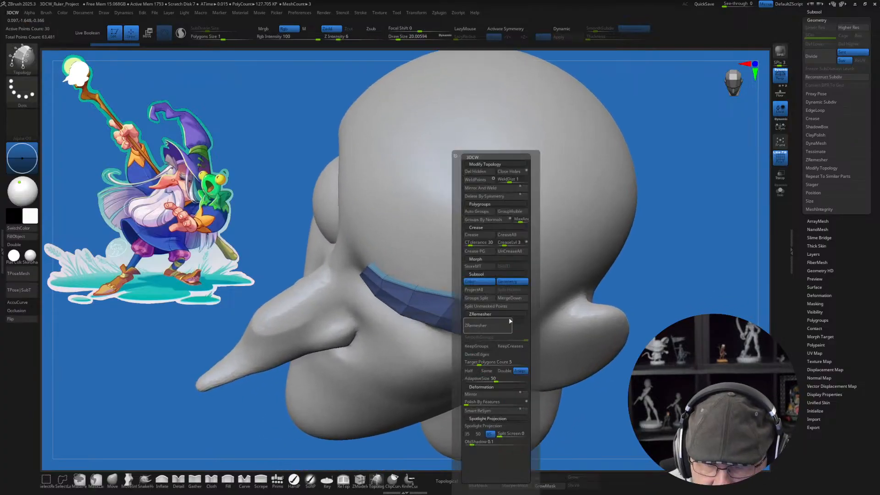
left_click(520, 251)
right_click_drag(478, 407, 485, 356)
Step: Divide the eyebrow up to subdivision level 4 and delete its lower subdivision levels
key("ctrl+d")
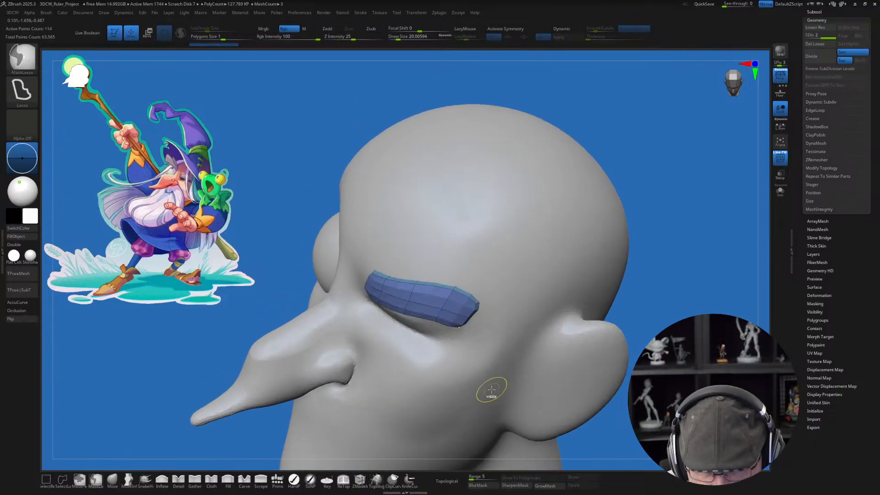
key("ctrl+d")
mouse_move(483, 366)
right_mouse_down()
mouse_move(467, 363)
mouse_move(484, 333)
right_mouse_up()
key("ctrl+d")
right_click_drag(481, 369, 487, 390)
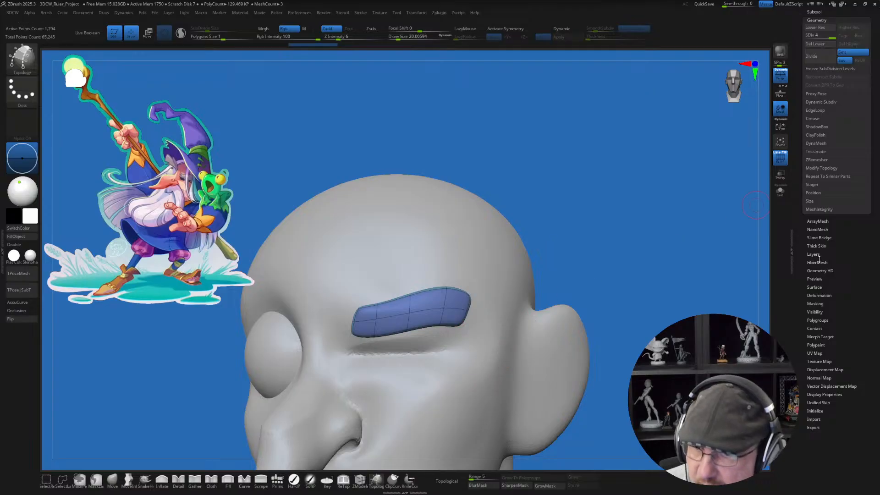
left_click(814, 45)
right_click_drag(572, 183, 582, 182)
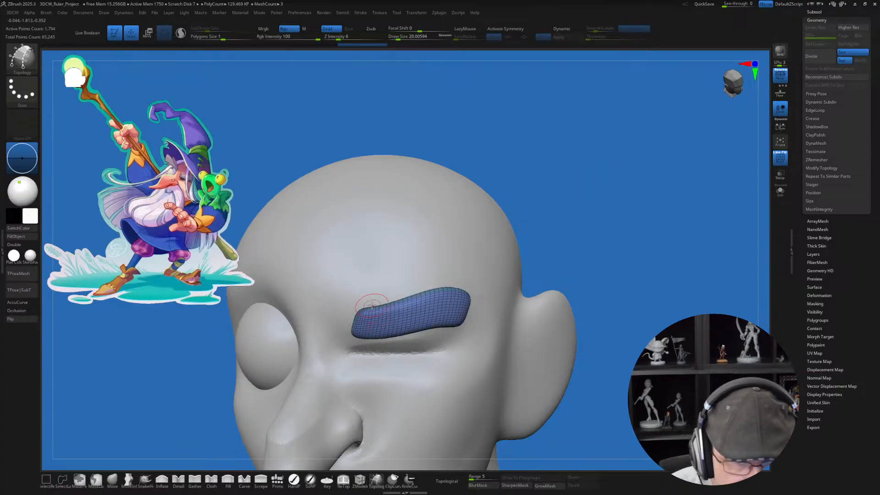
Step: Turn Sculptris Pro back on and enlarge the draw size to about 59 over the eyebrow
right_click_drag(356, 300, 382, 279, "ctrl")
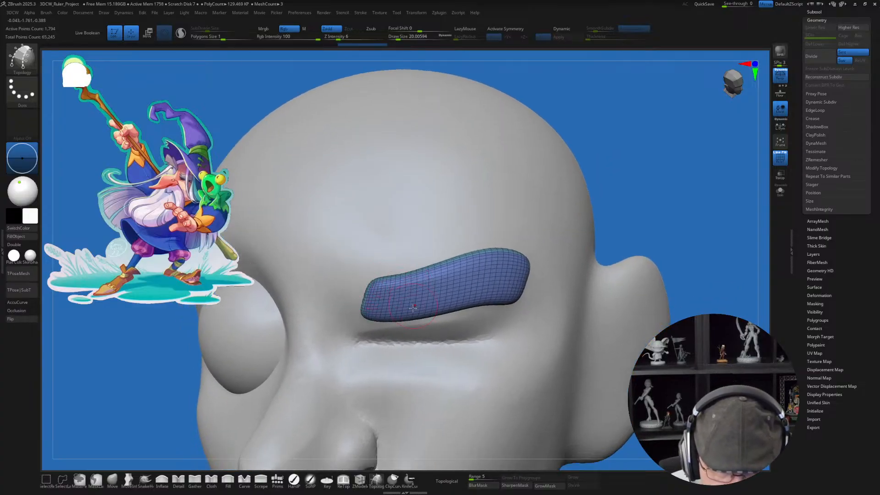
key("s")
left_click_drag(408, 297, 411, 297)
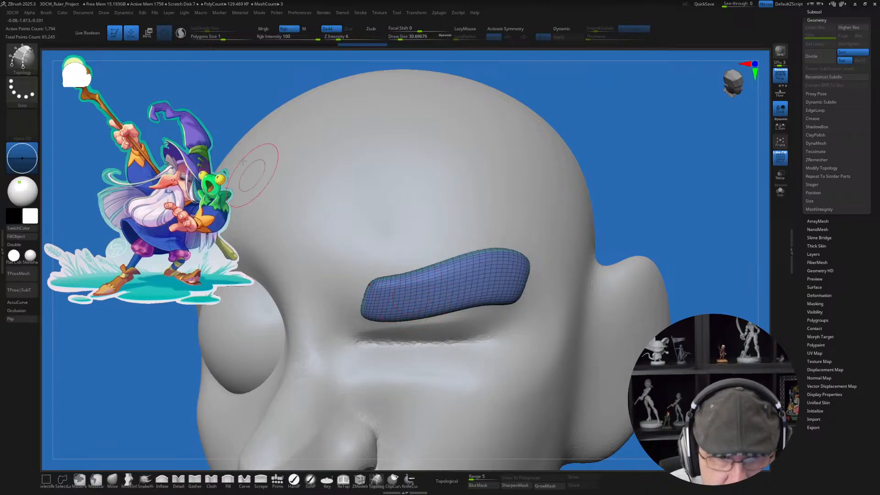
left_click(181, 34)
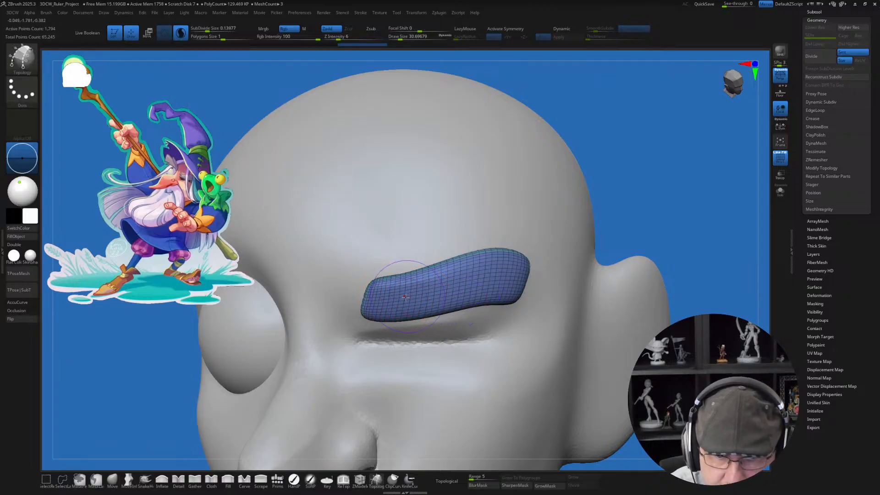
key("s")
Step: Try smoothing strokes along the eyebrow, including with a Sculptris subdivide size of 0.01506, and undo them
mouse_move(391, 295)
left_mouse_down()
mouse_move(394, 306)
mouse_move(486, 297)
left_mouse_up()
key("ctrl+z")
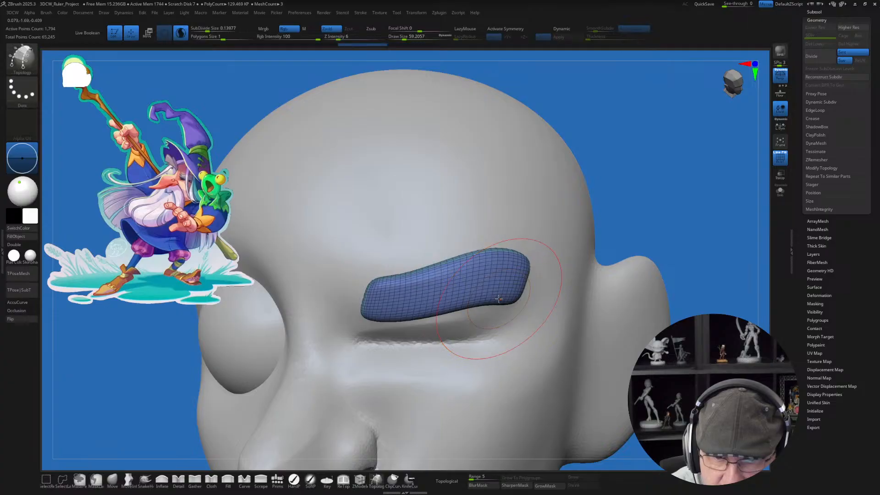
left_click_drag(203, 28, 200, 30)
left_click_drag(375, 300, 509, 290, "shift")
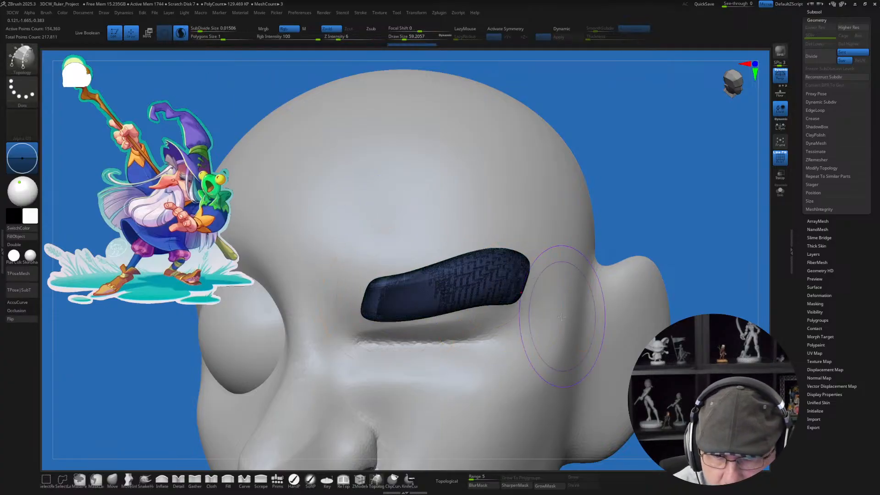
mouse_move(510, 298)
right_mouse_down("ctrl")
mouse_move(497, 287)
mouse_move(509, 291)
right_mouse_up("ctrl")
key("ctrl+z")
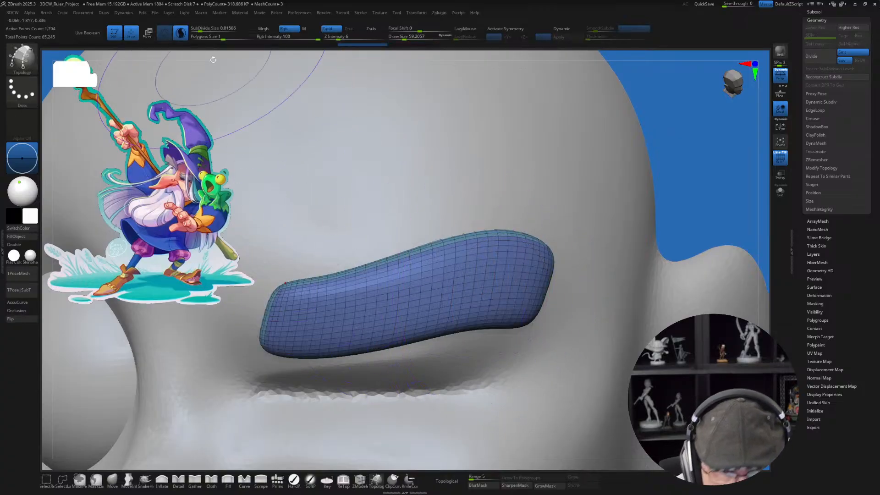
Step: Set the Sculptris subdivide size to 0.0364 and smooth along the whole eyebrow to refine its mesh
left_click_drag(200, 29, 201, 29, "shift")
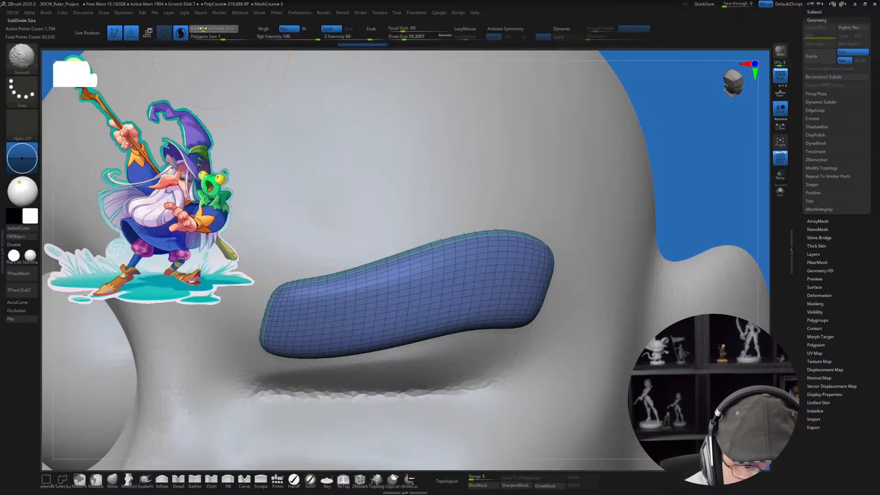
left_click_drag(320, 317, 513, 313, "shift")
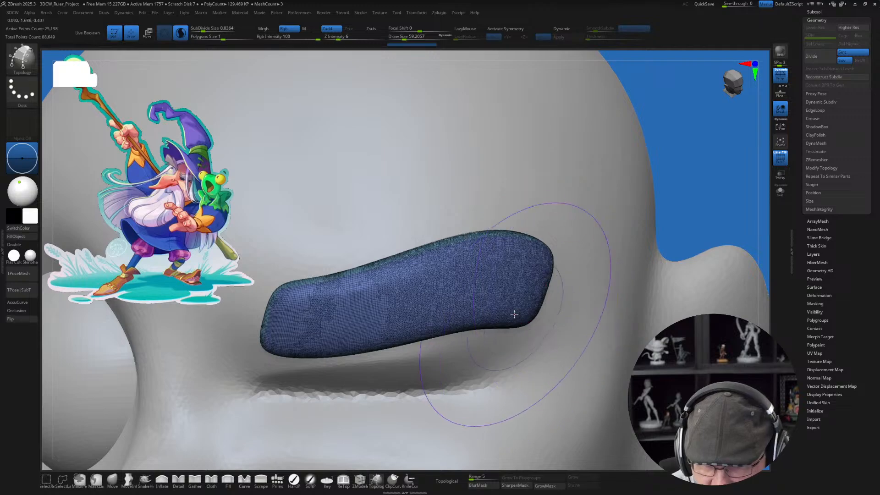
Step: Isolate the eyebrow, turn it into a single new polygroup, and bring the rest of the head back into view
right_click_drag(514, 314, 526, 334)
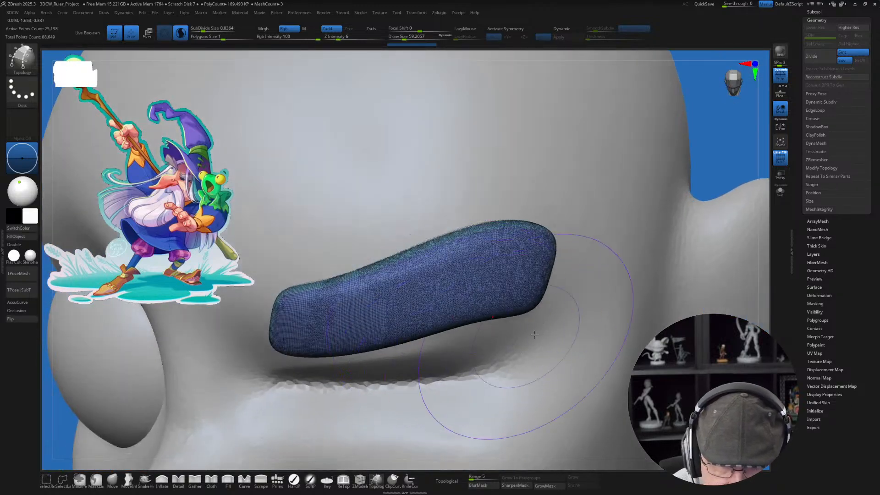
left_click(780, 191)
right_click_drag(399, 279, 513, 348)
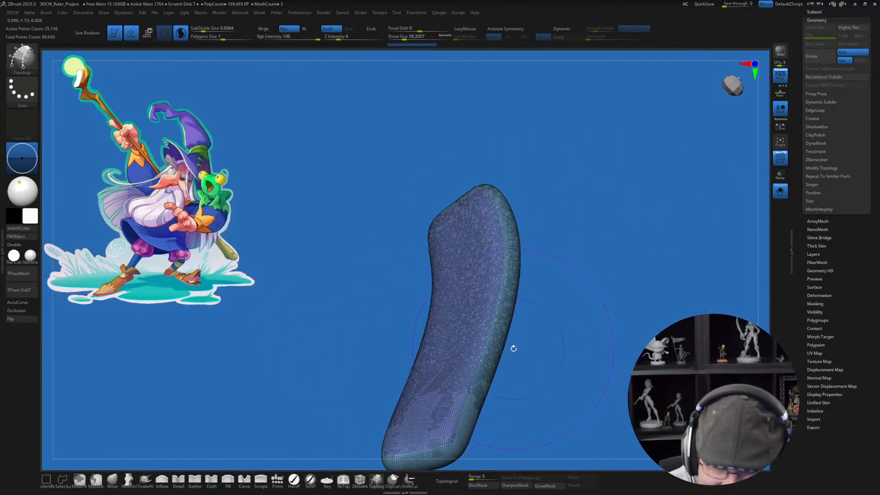
key("ctrl+w")
left_click_drag(412, 371, 555, 363, "shift")
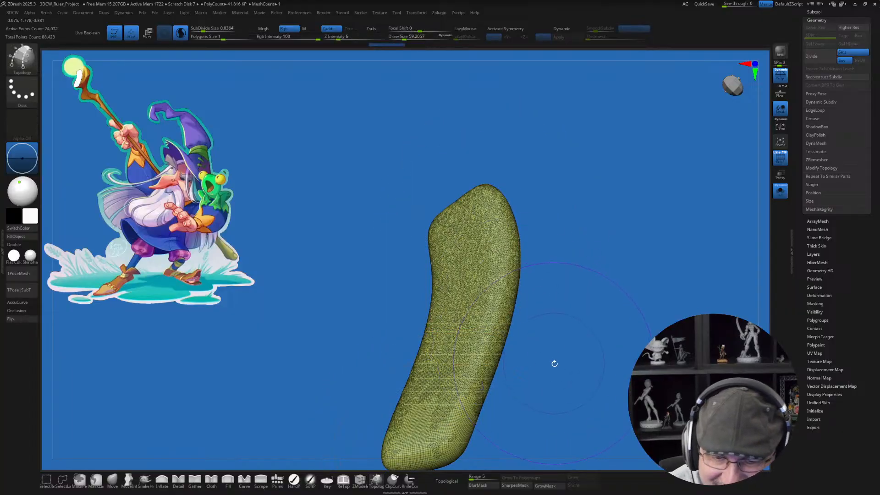
mouse_move(555, 363)
right_mouse_down()
mouse_move(521, 310)
mouse_move(515, 328)
mouse_move(494, 301)
mouse_move(540, 361)
right_mouse_up()
left_click_drag(504, 341, 526, 329, "shift")
right_click_drag(562, 398, 548, 349, "alt")
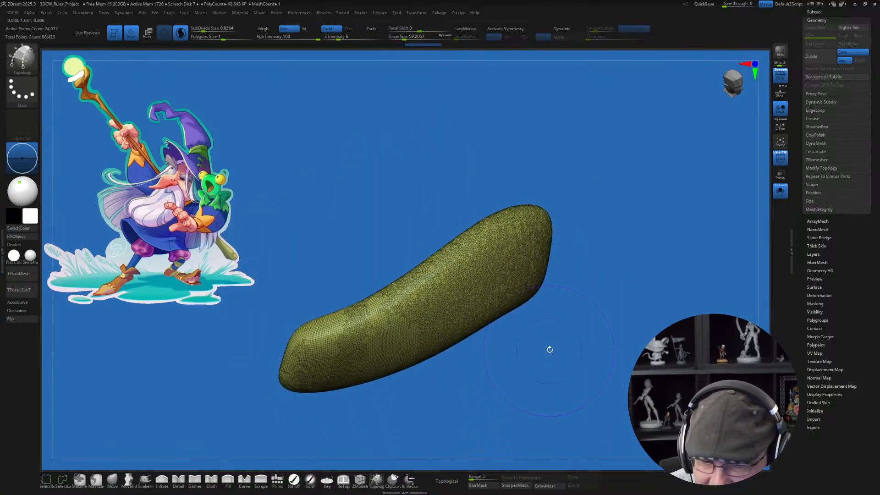
left_click(779, 191)
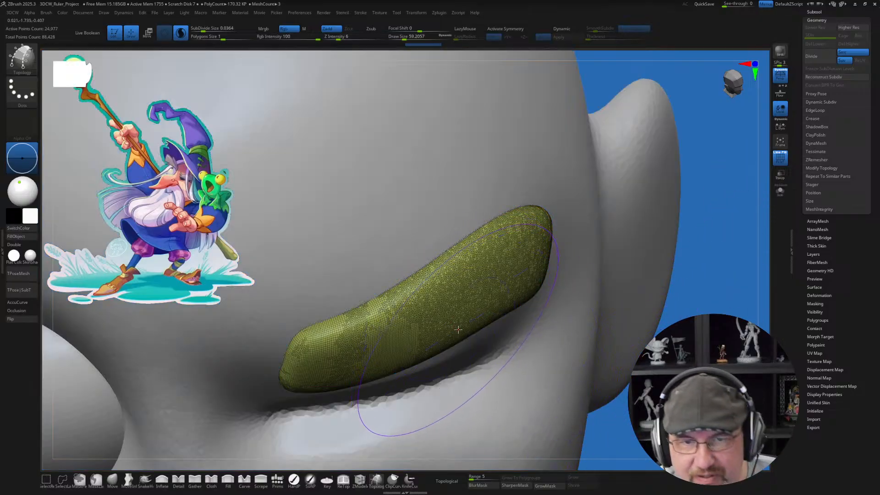
Step: Reduce the draw size to about 15.6 and choose the infinite-depth Move brush with AccuCurve turned on
right_click_drag(459, 333, 434, 313)
key("s")
left_click_drag(427, 337, 421, 337)
mouse_move(434, 327)
right_mouse_down("ctrl")
mouse_move(427, 310)
mouse_move(439, 315)
right_mouse_up("ctrl")
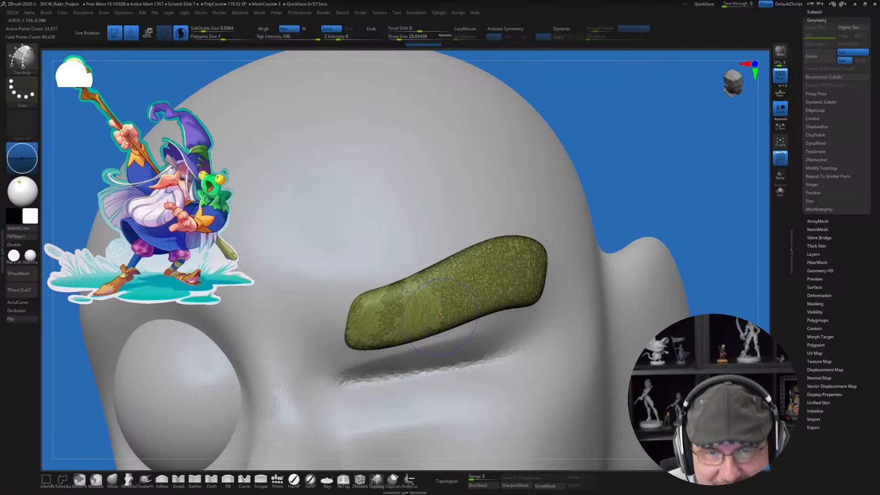
right_click_drag(363, 266, 364, 279)
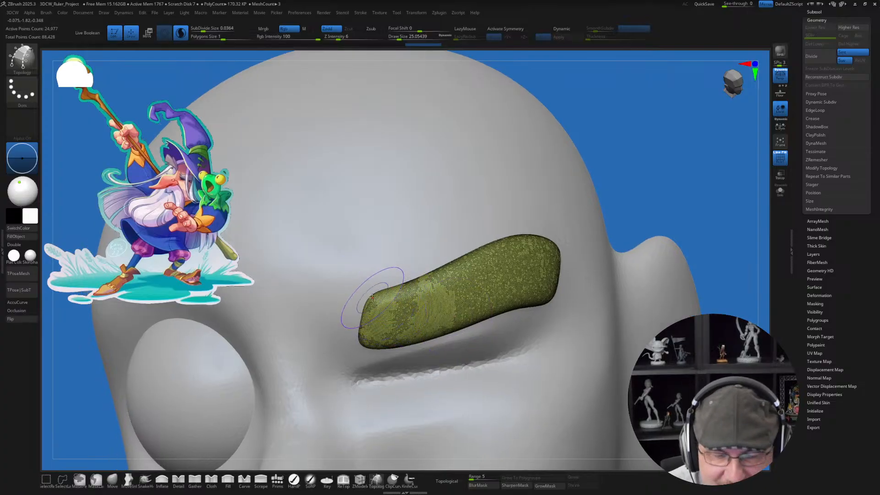
key("s")
left_click_drag(376, 301, 374, 300)
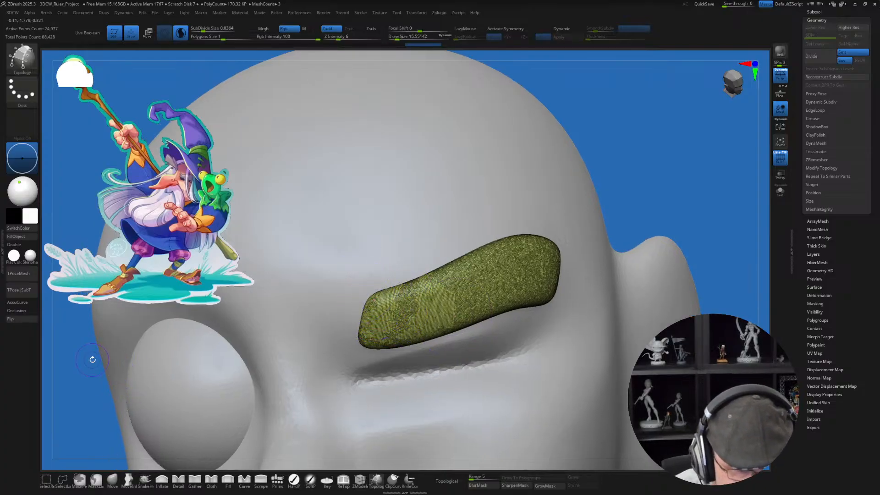
left_click(128, 479)
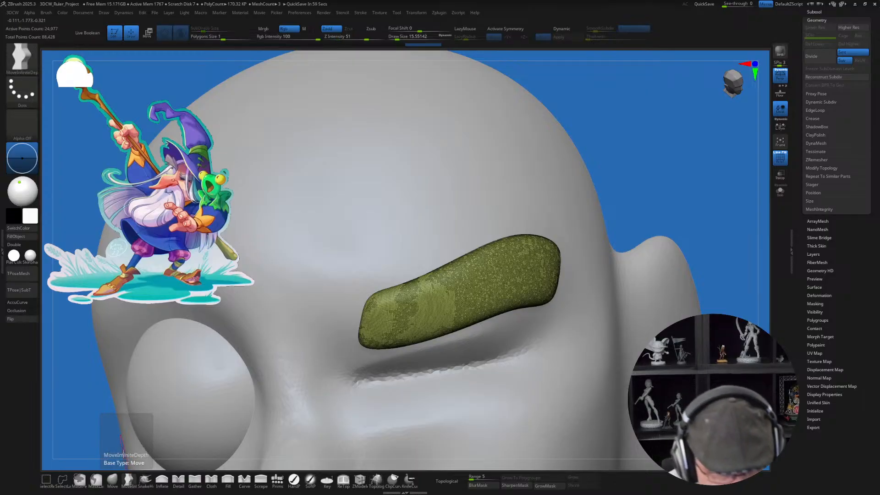
left_click(36, 303)
Step: Pull three pointed hair tips out of the eyebrow's inner end and smooth the surface beside them
mouse_move(388, 274)
right_mouse_down("alt")
mouse_move(412, 258)
mouse_move(406, 270)
right_mouse_up("alt")
key("s")
left_click_drag(402, 287, 401, 287)
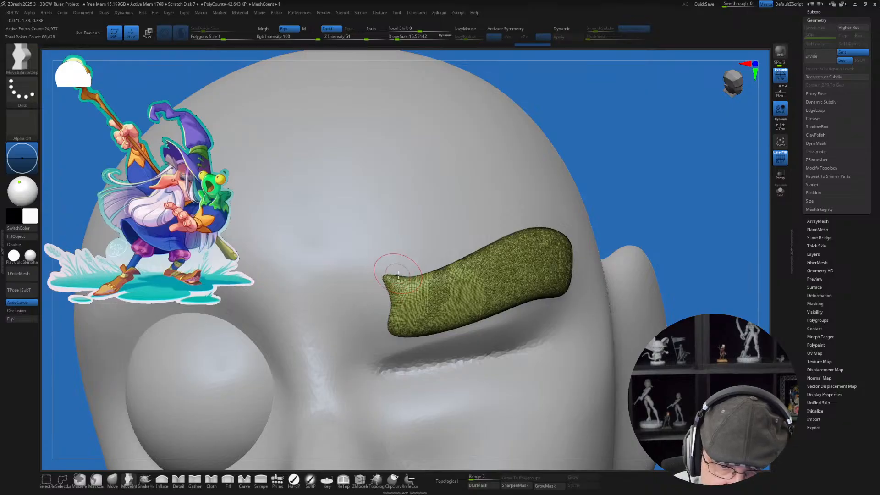
left_click_drag(398, 280, 406, 279)
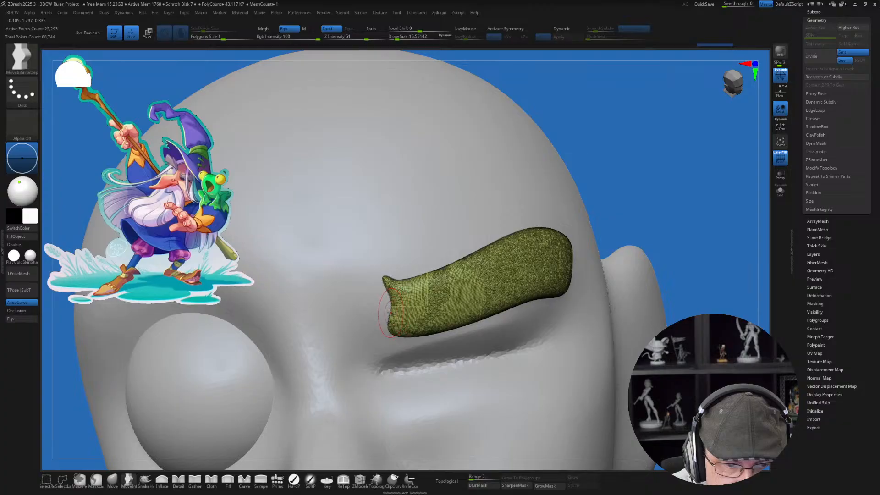
left_click_drag(388, 310, 374, 305)
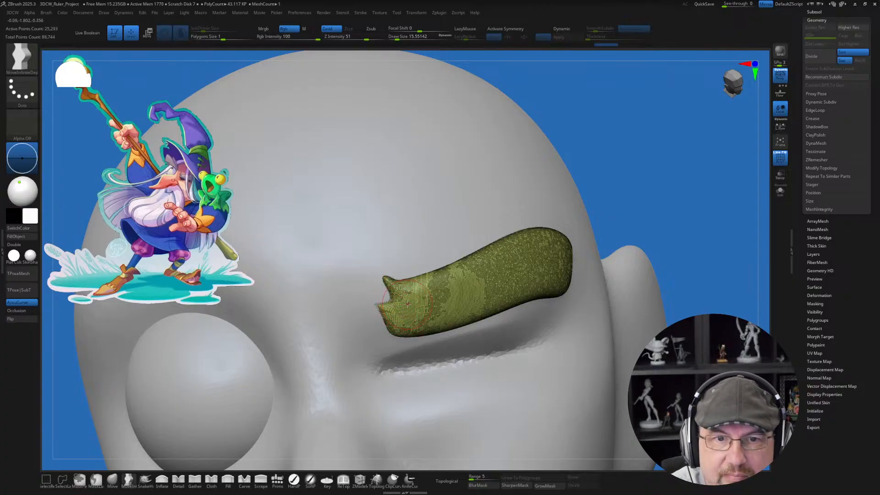
right_click_drag(407, 304, 413, 290, "ctrl")
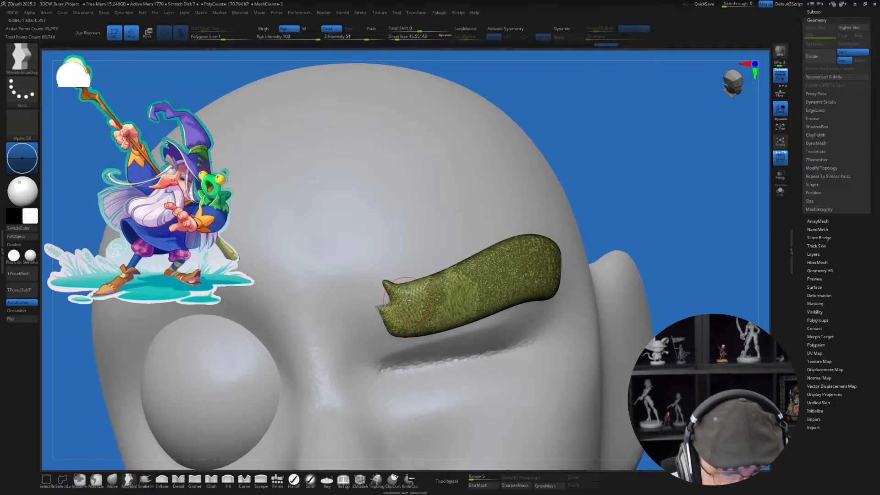
mouse_move(392, 316)
left_mouse_down()
mouse_move(399, 321)
mouse_move(388, 323)
left_mouse_up()
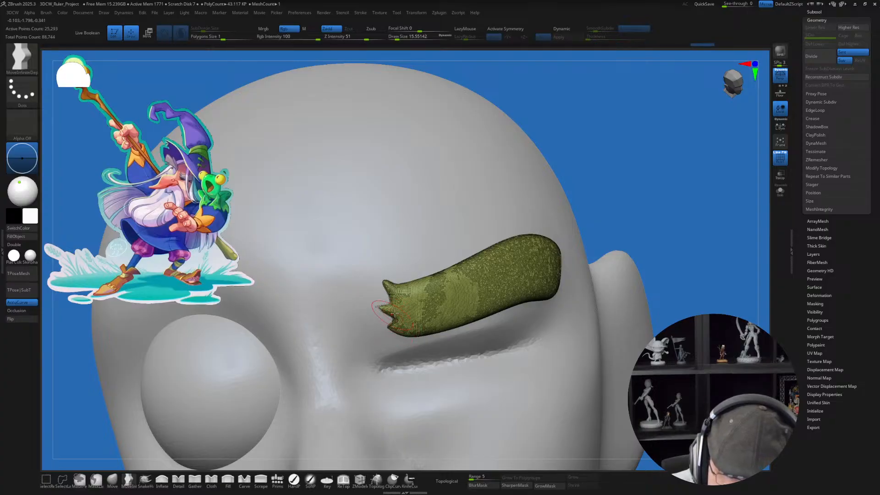
right_click_drag(448, 297, 456, 299)
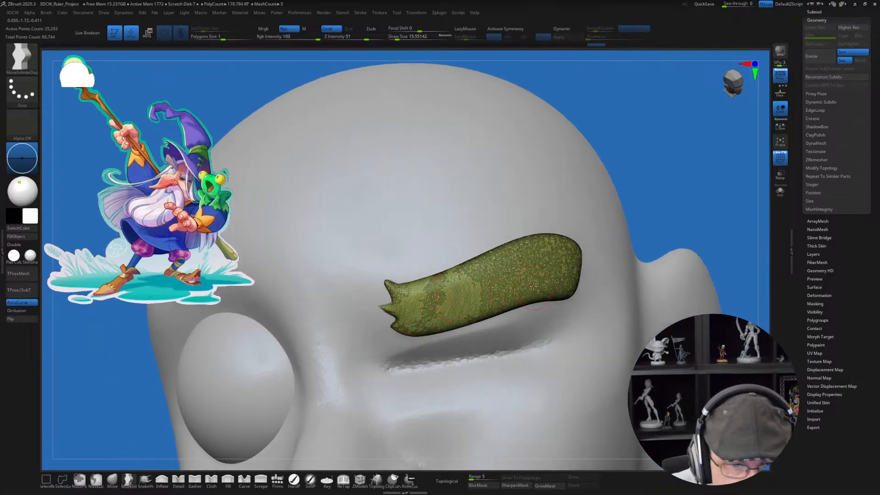
right_click_drag(545, 283, 511, 295, "alt")
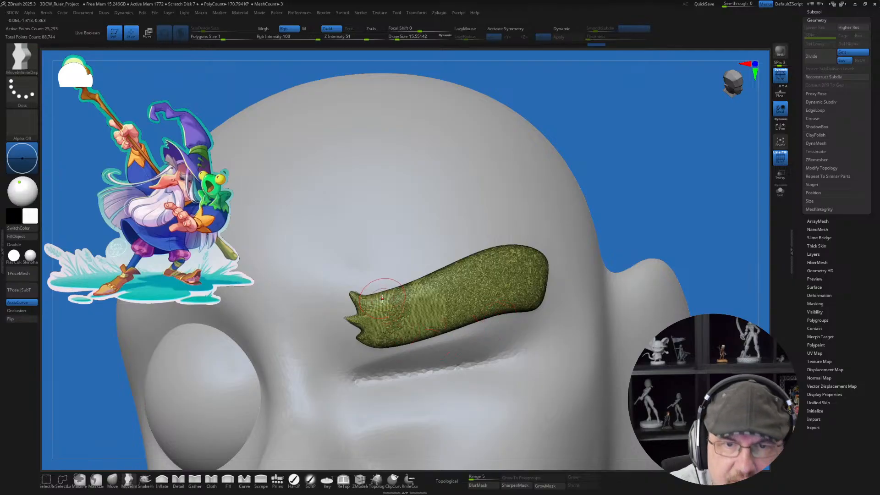
right_click_drag(393, 300, 393, 289, "ctrl")
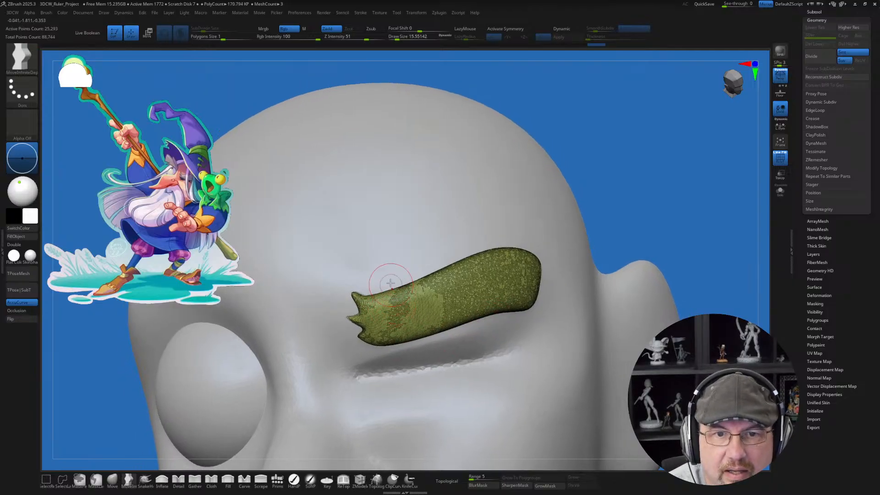
key("shift")
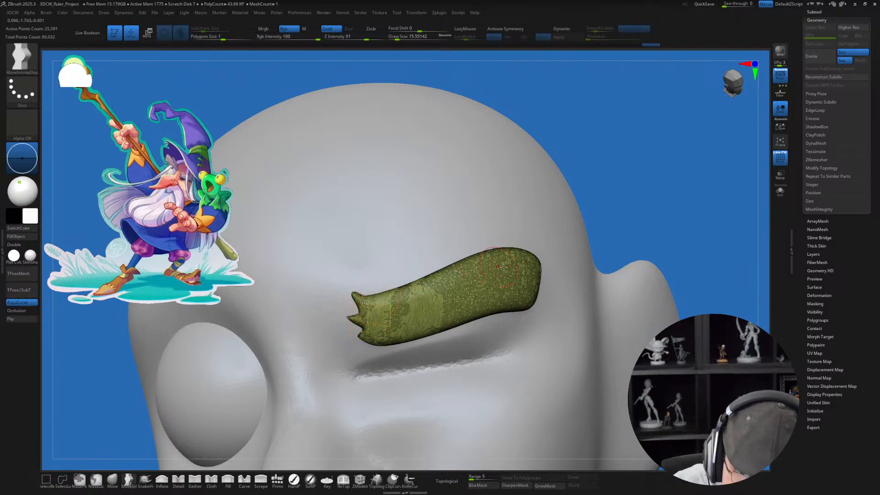
right_click_drag(555, 281, 556, 278)
right_click_drag(463, 298, 441, 301)
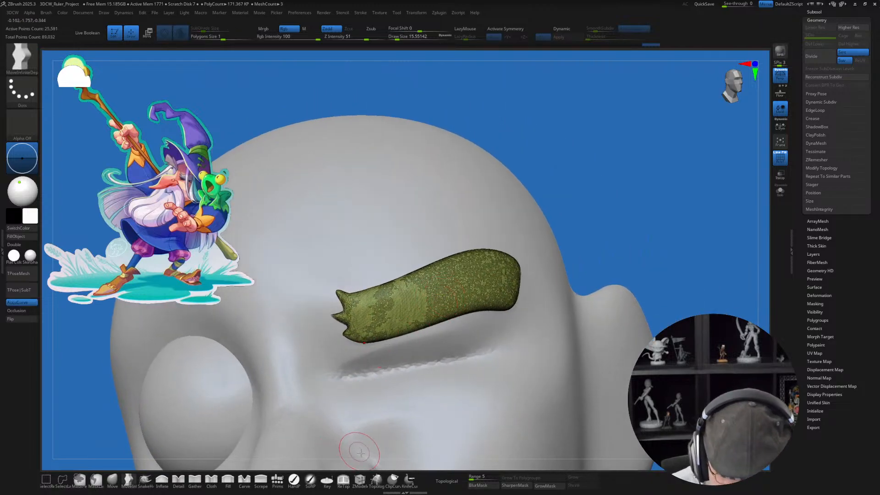
Step: Choose the Carve brush, hide the polyframe, and try a groove at the eyebrow's inner tips before undoing it
left_click(248, 478)
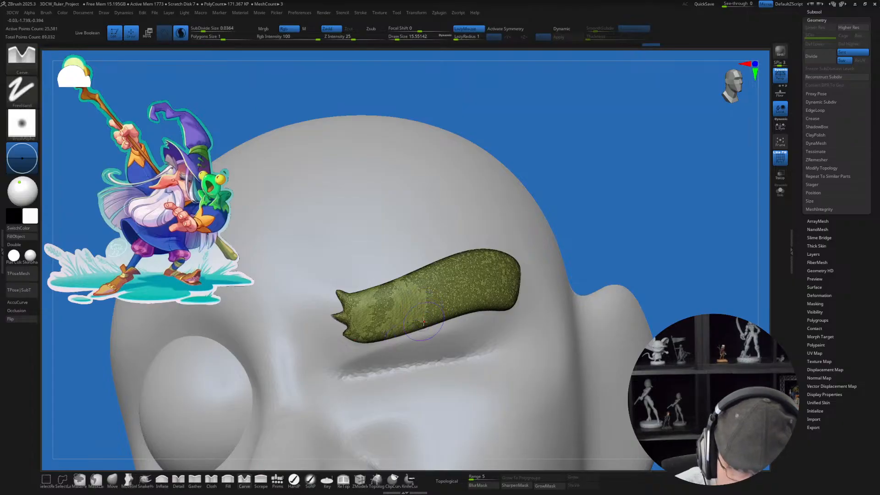
key("shift+f")
right_click_drag(418, 318, 395, 305)
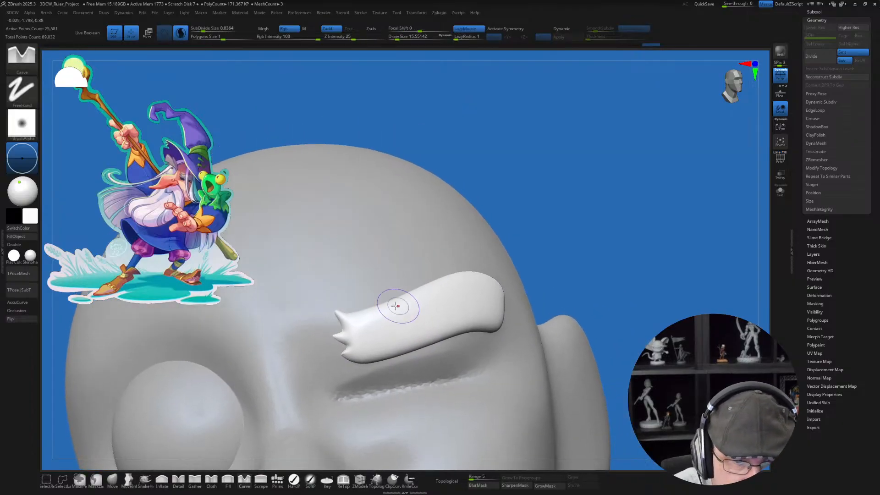
left_click_drag(338, 327, 381, 337)
key("ctrl+z")
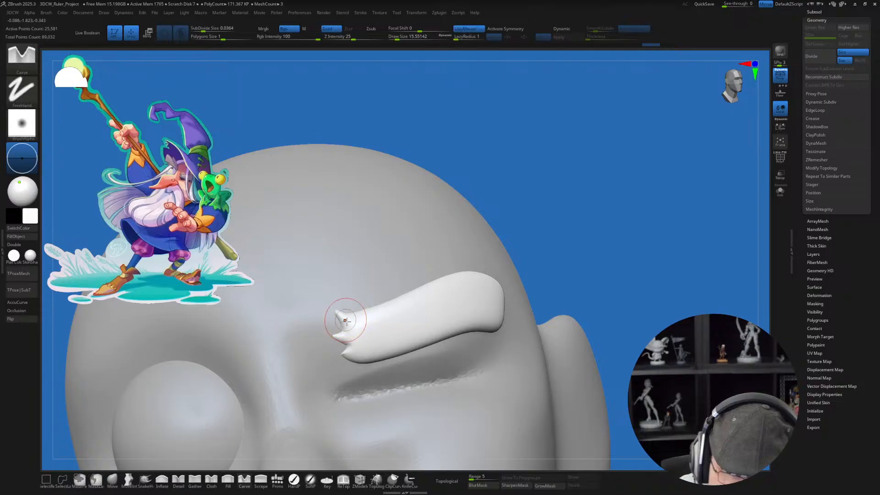
Step: Carve hair grooves between the inner tips, running them back into the eyebrow
key("ctrl")
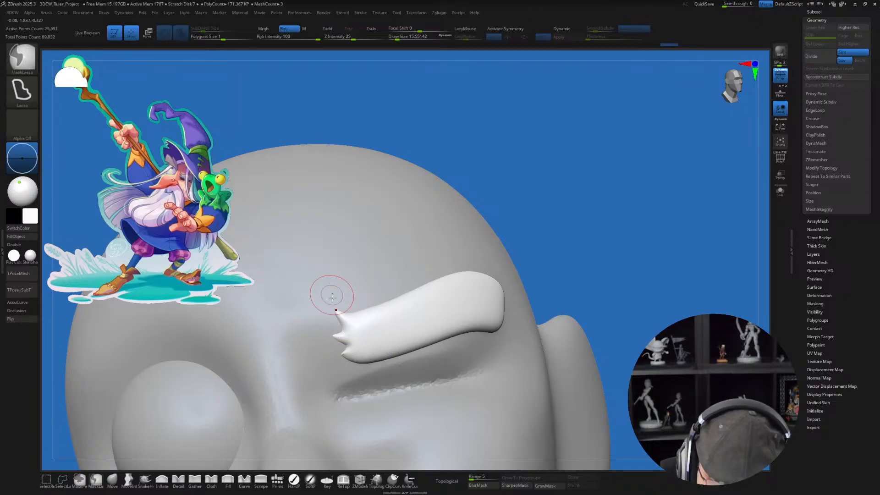
left_click_drag(335, 324, 383, 329)
mouse_move(337, 315)
left_mouse_down()
mouse_move(360, 326)
mouse_move(340, 322)
mouse_move(355, 339)
mouse_move(327, 335)
left_mouse_up()
mouse_move(488, 352)
right_mouse_down("ctrl")
mouse_move(489, 380)
mouse_move(476, 381)
mouse_move(490, 379)
mouse_move(487, 371)
mouse_move(444, 385)
right_mouse_up("ctrl")
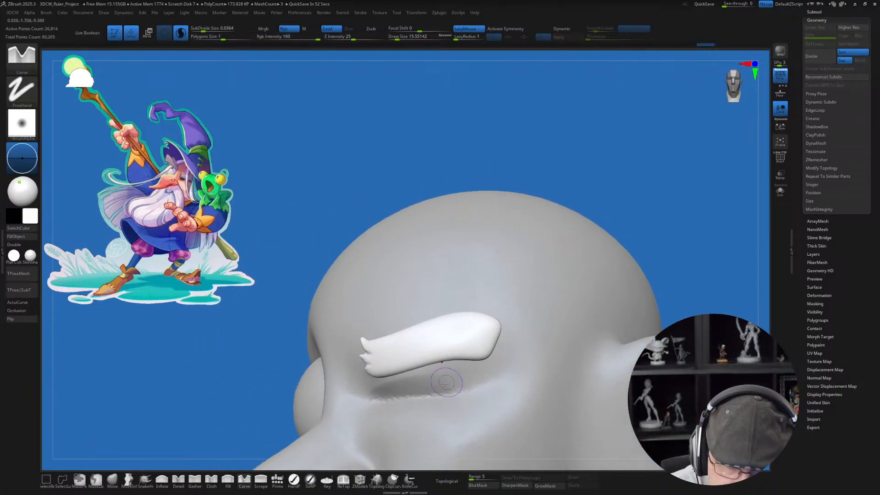
right_click_drag(506, 320, 512, 302)
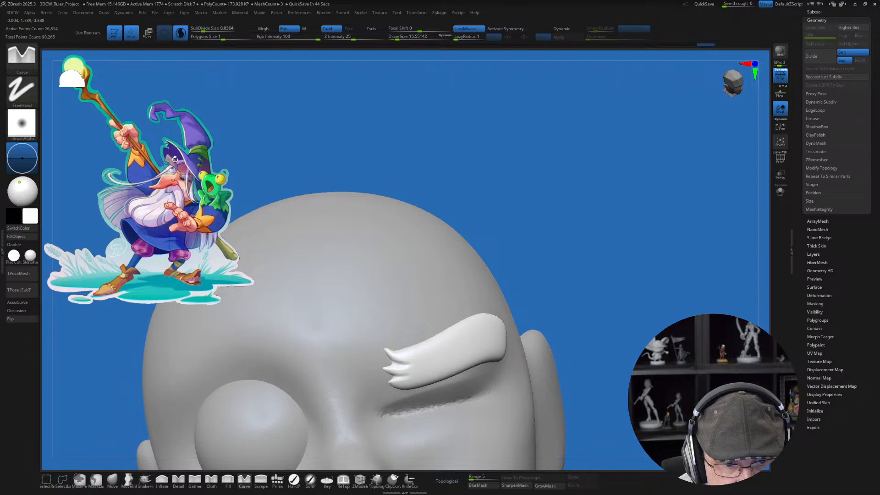
mouse_move(333, 213)
right_mouse_down()
mouse_move(511, 327)
mouse_move(497, 310)
mouse_move(483, 324)
right_mouse_up()
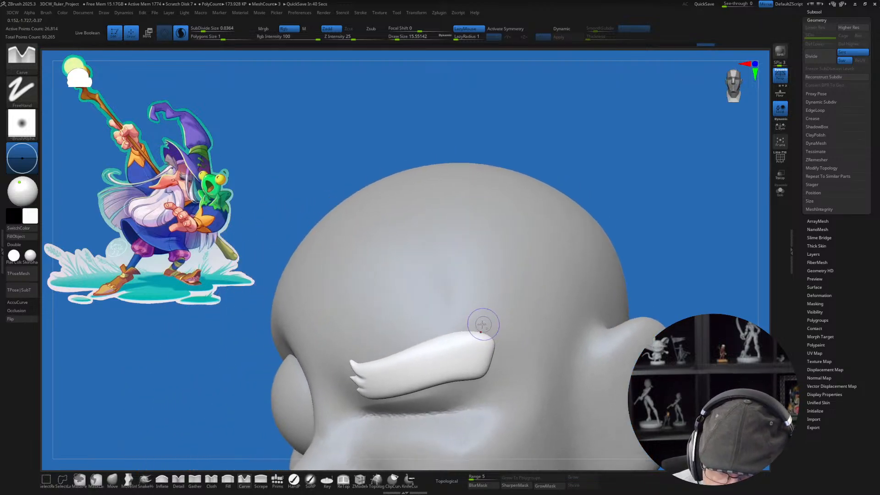
Step: Pull pointed hair tips from the eyebrow's upper outer end using the AccuCurve Move brush, with draw sizes of about 20 and 23
left_click(127, 478)
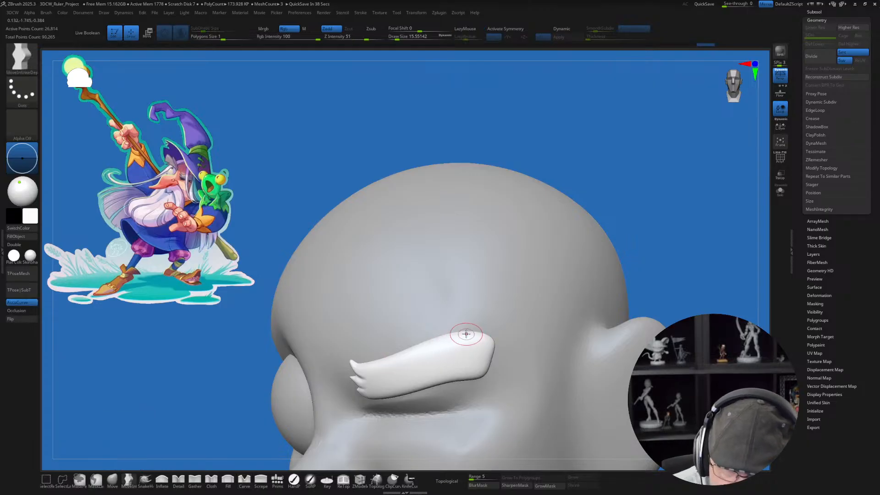
key("bracketright")
right_click_drag(480, 302, 476, 308)
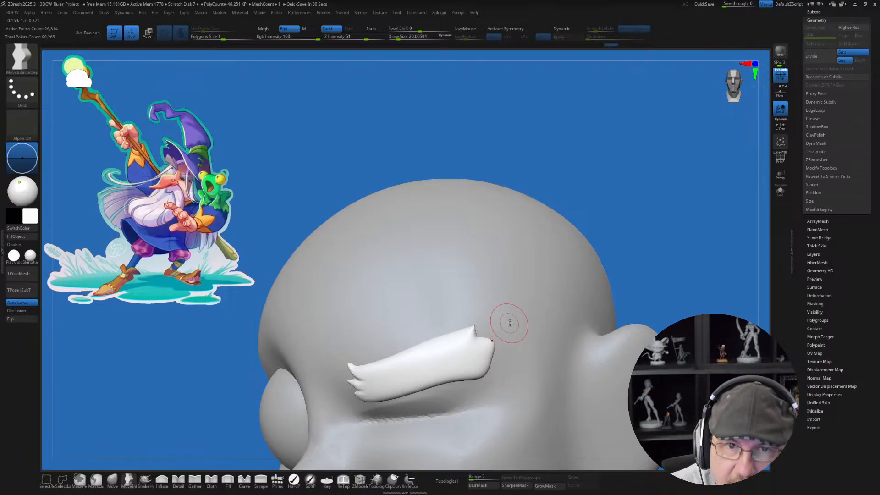
right_click_drag(479, 345, 476, 321, "alt")
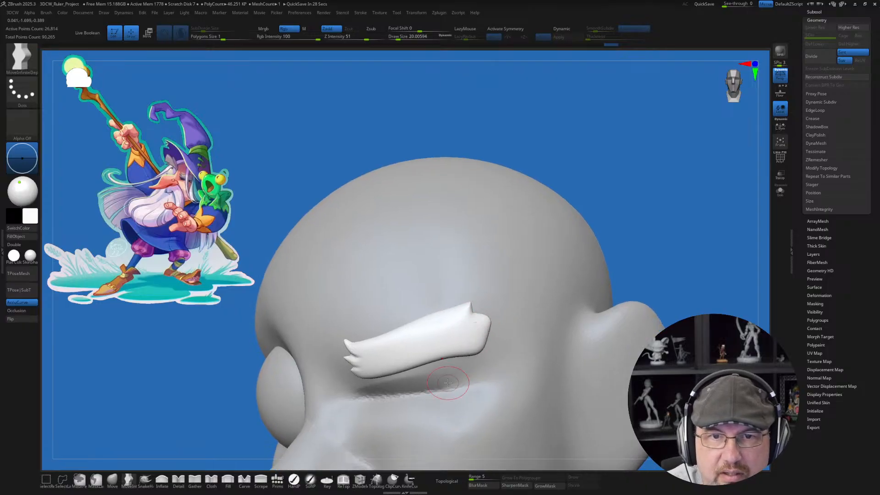
key("s")
left_click_drag(488, 306, 492, 314)
key("s")
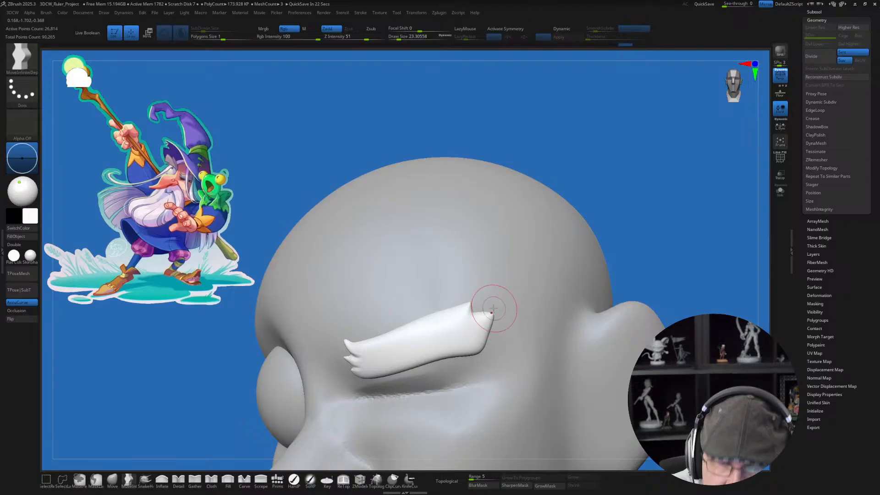
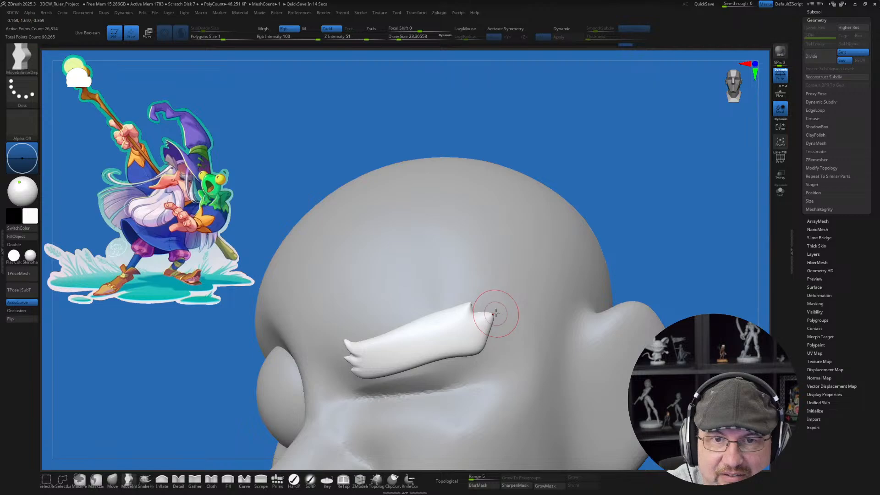
Step: Reshape the pointed corners of the eyebrow's outer end with the Move brush at a draw size of about 31
key("bracketright")
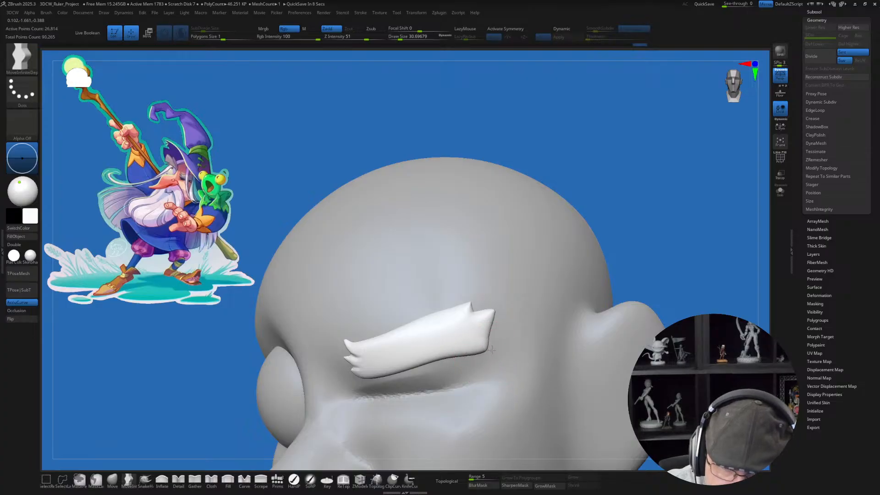
left_click_drag(491, 349, 494, 351)
mouse_move(505, 329)
right_mouse_down()
mouse_move(509, 319)
mouse_move(503, 327)
right_mouse_up()
mouse_move(457, 290)
right_mouse_down("alt")
mouse_move(450, 303)
mouse_move(426, 289)
mouse_move(432, 294)
right_mouse_up("alt")
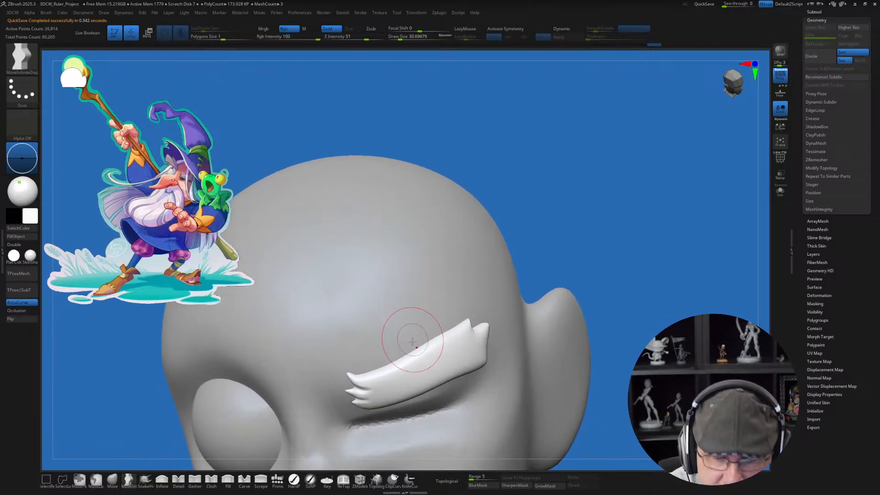
Step: Pull a pointed hair tip from the middle of the eyebrow's upper edge and refine it at a draw size of about 20
mouse_move(417, 340)
left_mouse_down()
mouse_move(423, 347)
mouse_move(414, 348)
left_mouse_up()
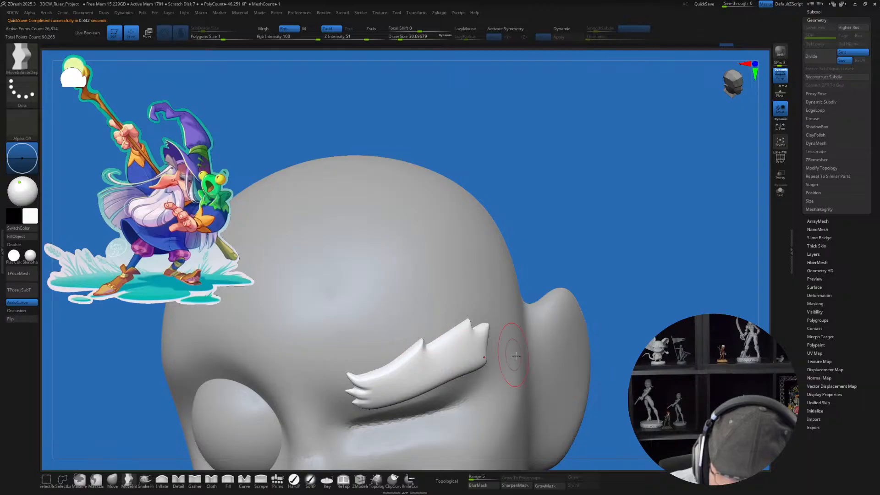
mouse_move(429, 346)
right_mouse_down()
mouse_move(499, 363)
mouse_move(422, 334)
right_mouse_up()
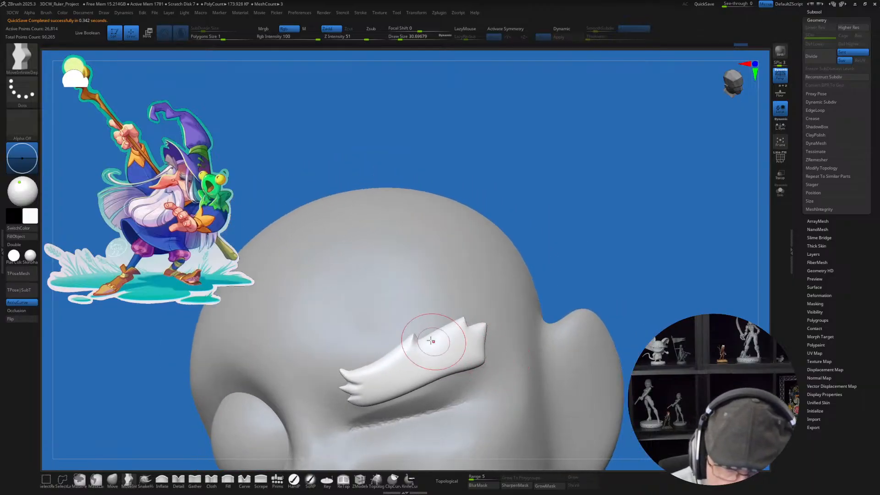
key("s")
left_click_drag(424, 326, 414, 327)
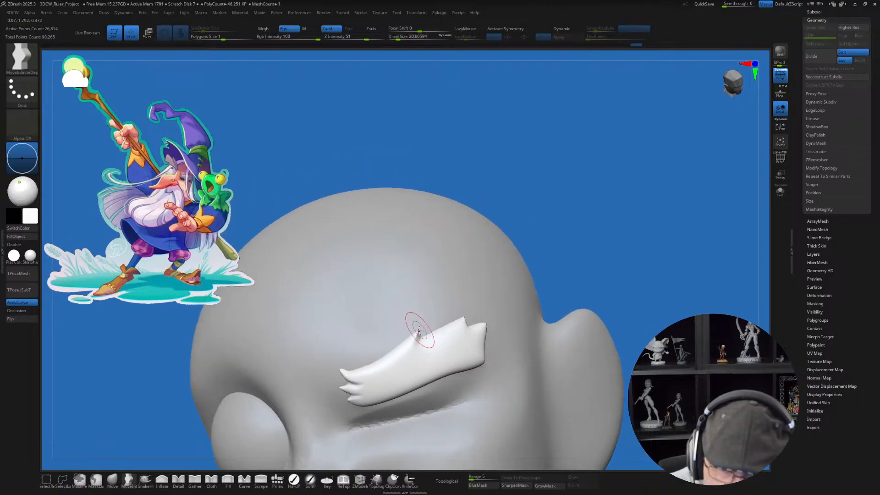
right_click_drag(473, 285, 448, 284)
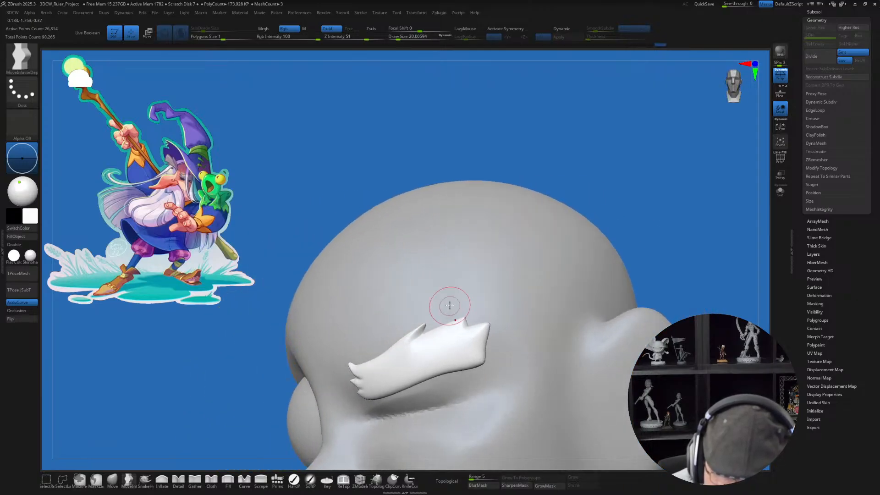
Step: Refine the upper-edge and outer hair tips and smooth the eyebrow surface beside them
right_click_drag(435, 317, 438, 316, "shift")
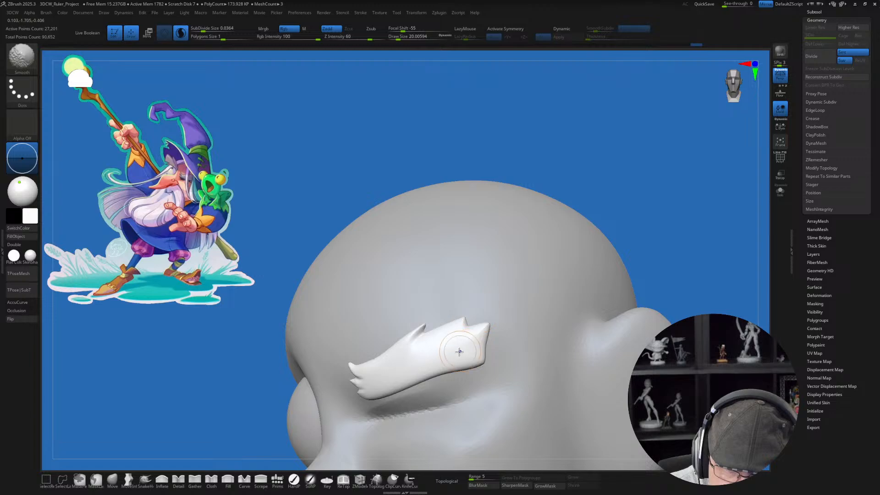
right_click_drag(493, 334, 503, 338)
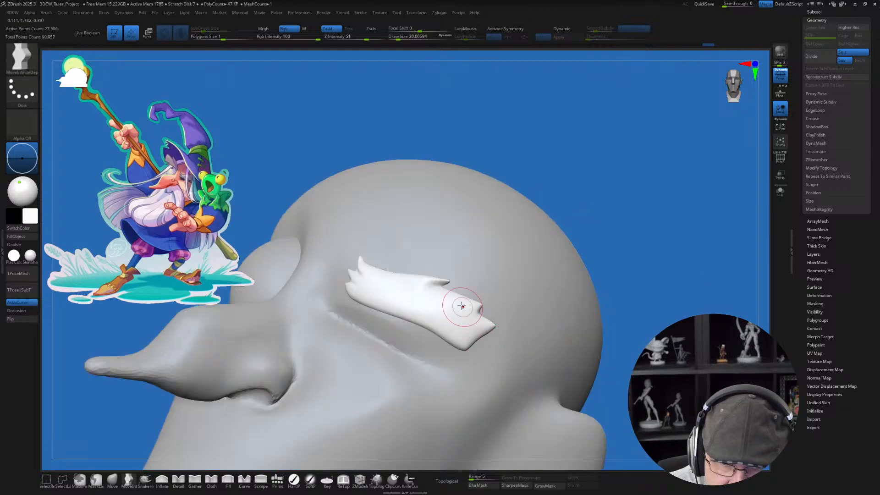
mouse_move(463, 307)
right_mouse_down()
mouse_move(456, 323)
mouse_move(467, 334)
mouse_move(475, 314)
right_mouse_up()
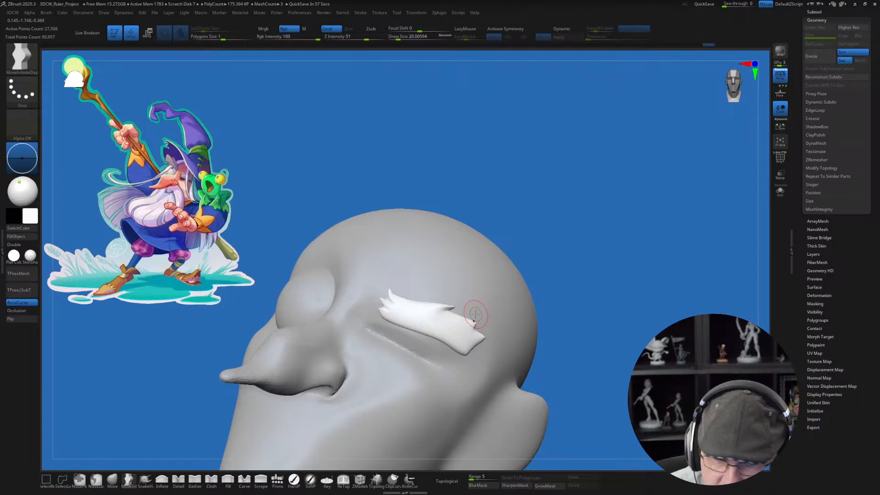
left_click_drag(597, 180, 630, 240)
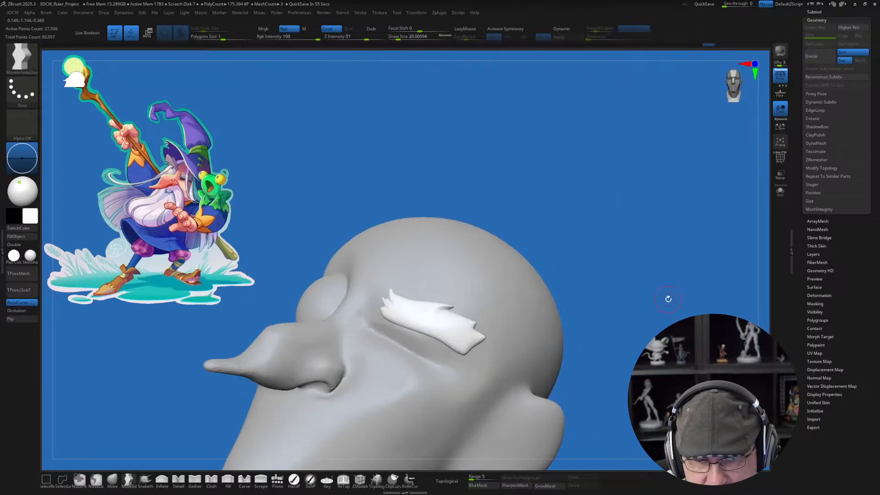
mouse_move(668, 299)
left_mouse_down()
mouse_move(584, 259)
mouse_move(597, 225)
mouse_move(603, 276)
mouse_move(583, 245)
left_mouse_up()
Step: Choose the regular Move brush at a draw size of about 68 and curve the eyebrow to follow the forehead
left_click(112, 481)
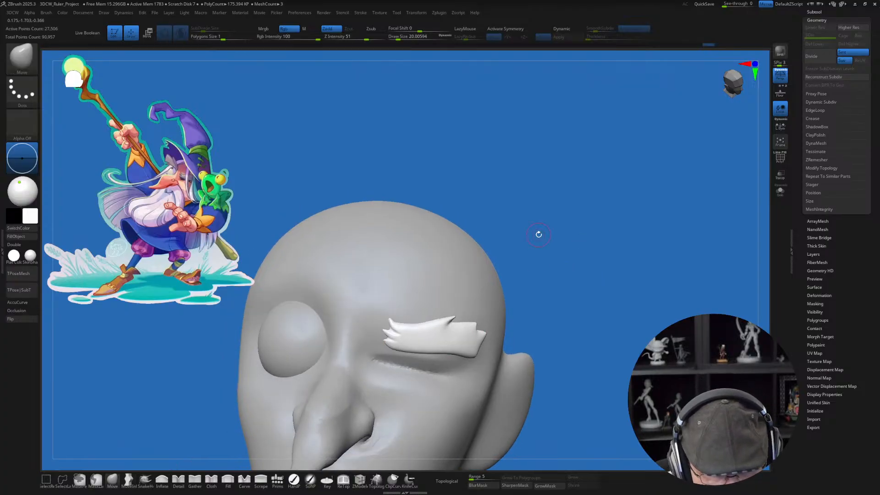
key("s")
left_click_drag(599, 265, 463, 277)
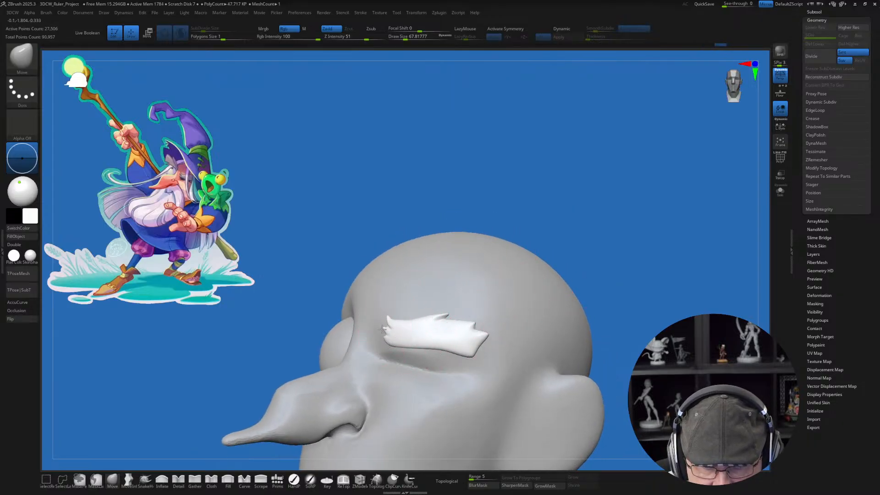
left_click_drag(481, 182, 467, 190)
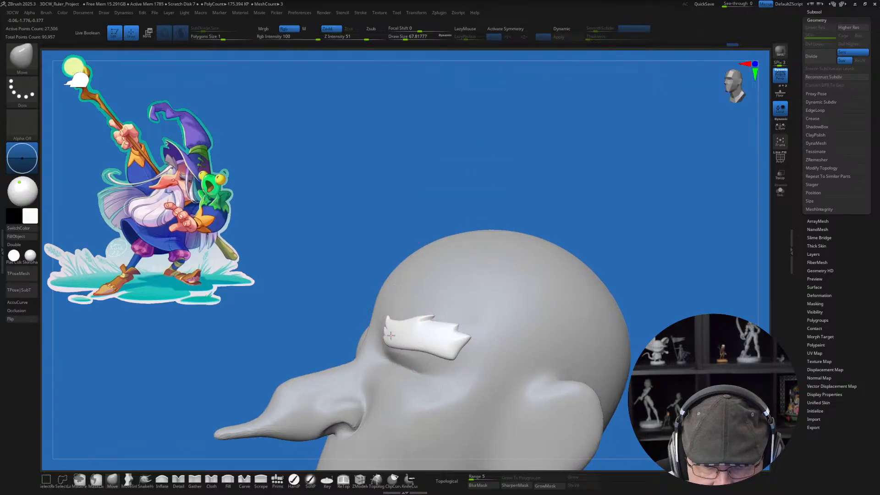
left_click_drag(387, 232, 355, 319)
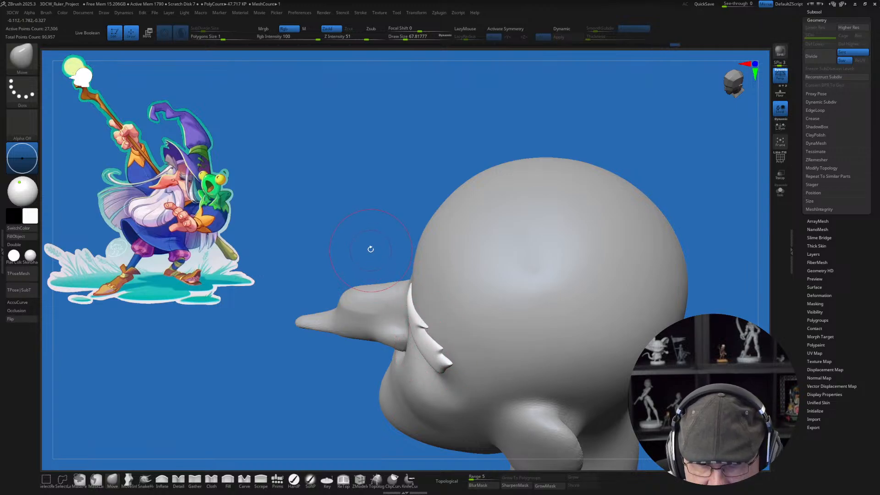
mouse_move(371, 249)
left_mouse_down()
mouse_move(363, 227)
mouse_move(590, 249)
mouse_move(615, 350)
left_mouse_up()
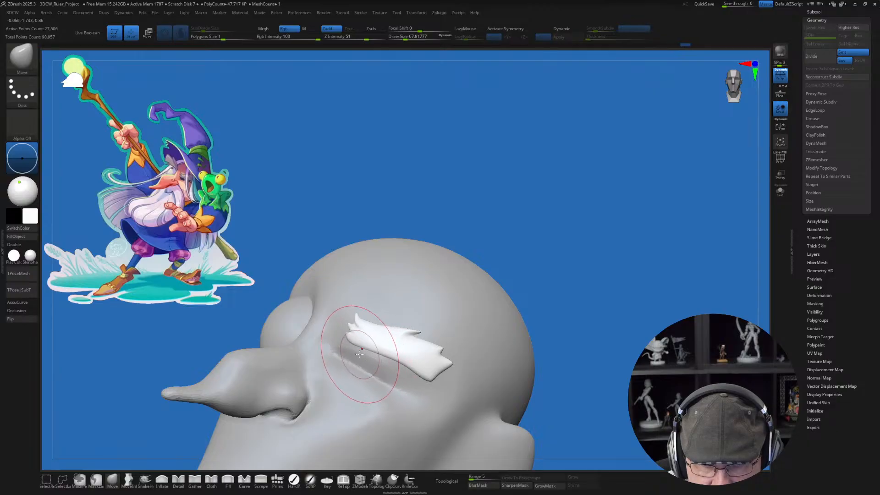
mouse_move(559, 220)
left_mouse_down()
mouse_move(571, 226)
mouse_move(614, 188)
left_mouse_up()
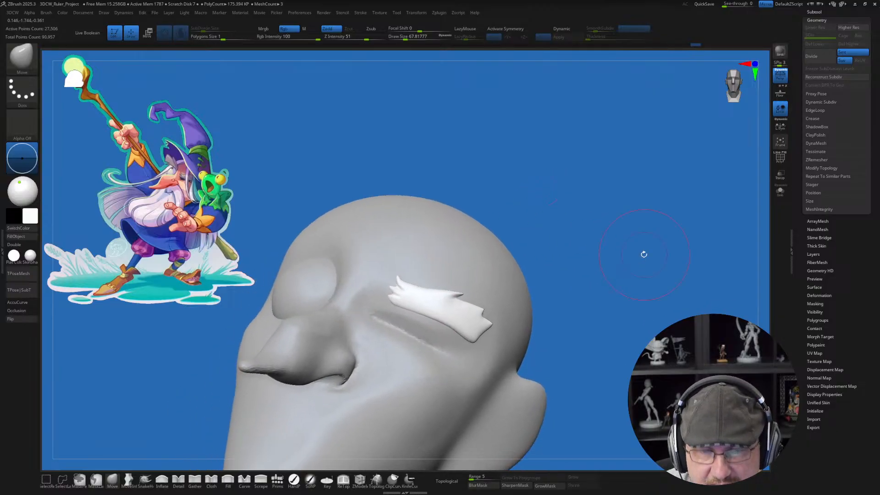
Step: Center the transform gizmo on the eyebrow, then move it down and inward over the squinting eye and rotate it slightly
key("s")
left_click_drag(614, 274, 612, 274)
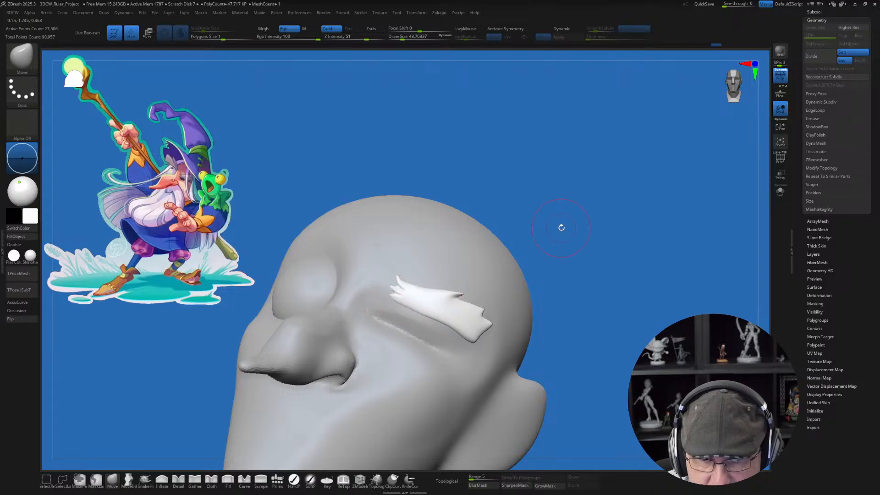
key("s")
mouse_move(560, 229)
left_mouse_down()
mouse_move(576, 243)
mouse_move(612, 233)
left_mouse_up()
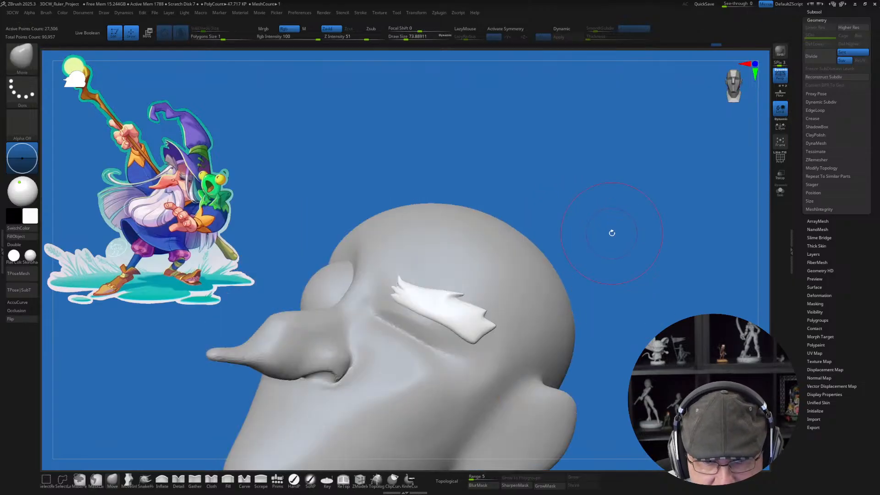
key("s")
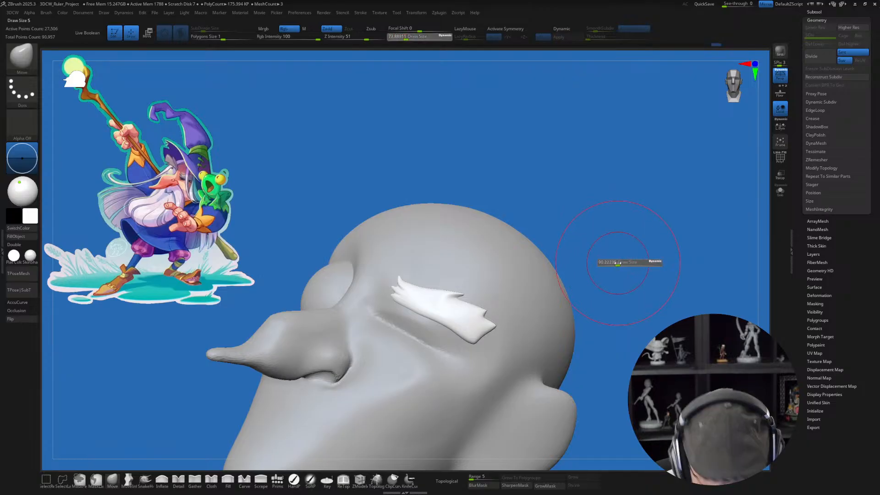
key("w")
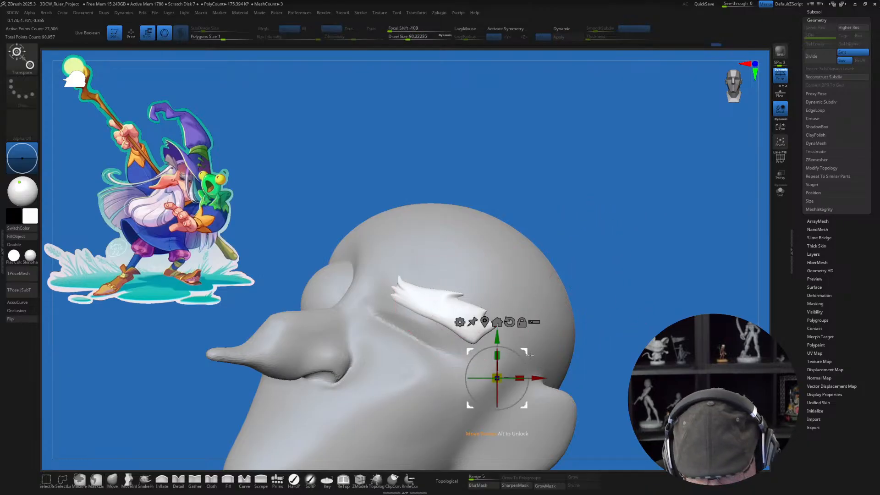
left_click(484, 321)
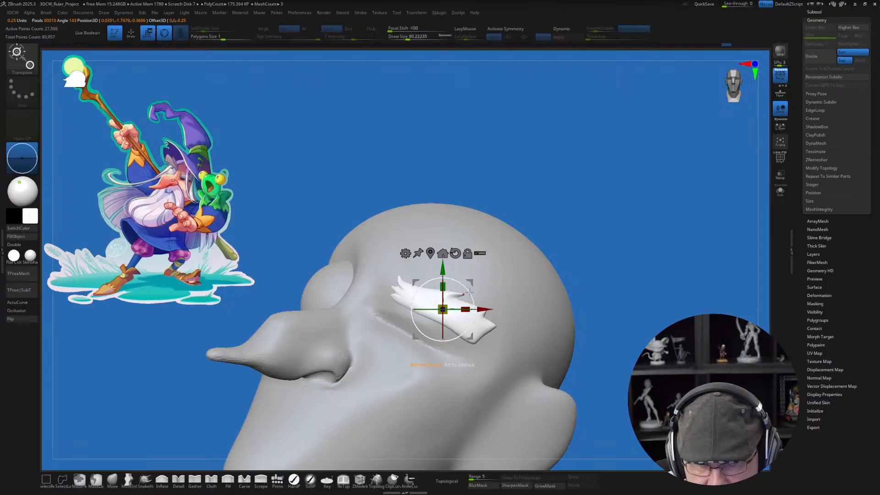
left_click_drag(471, 283, 460, 290)
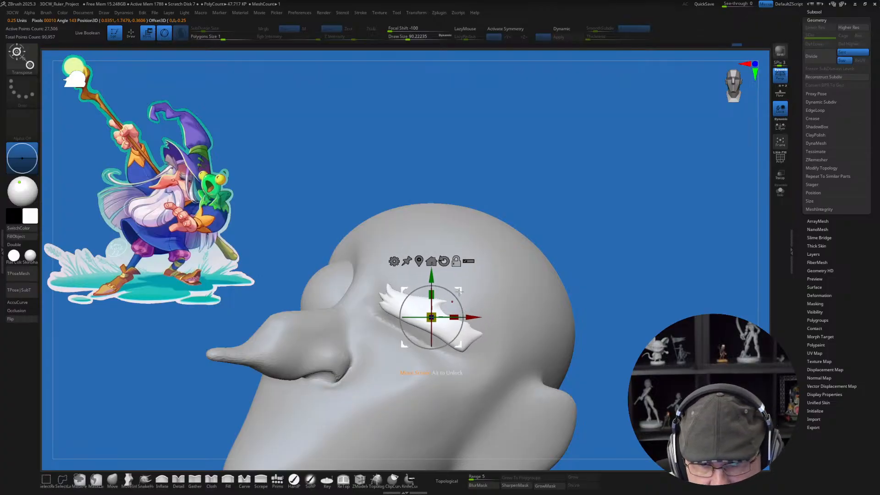
left_click_drag(458, 291, 436, 299, "alt")
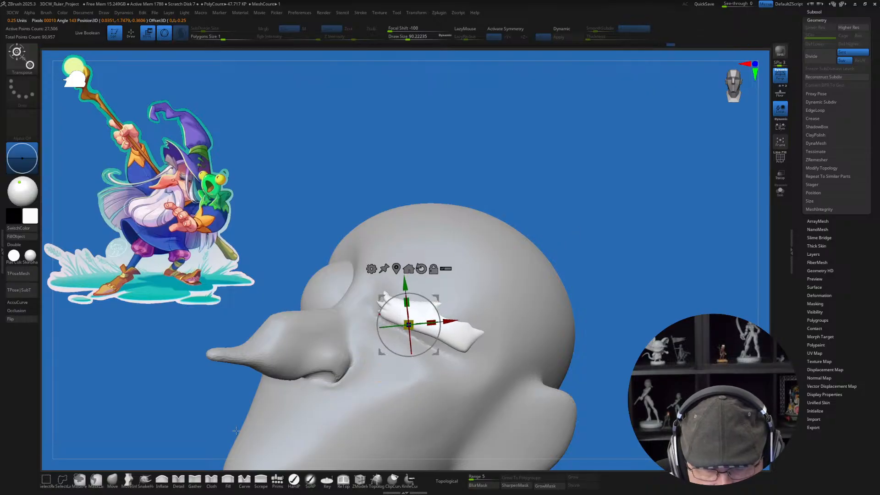
Step: Bend the repositioned eyebrow around the brow using the Move brush at a draw size of about 124
left_click(112, 479)
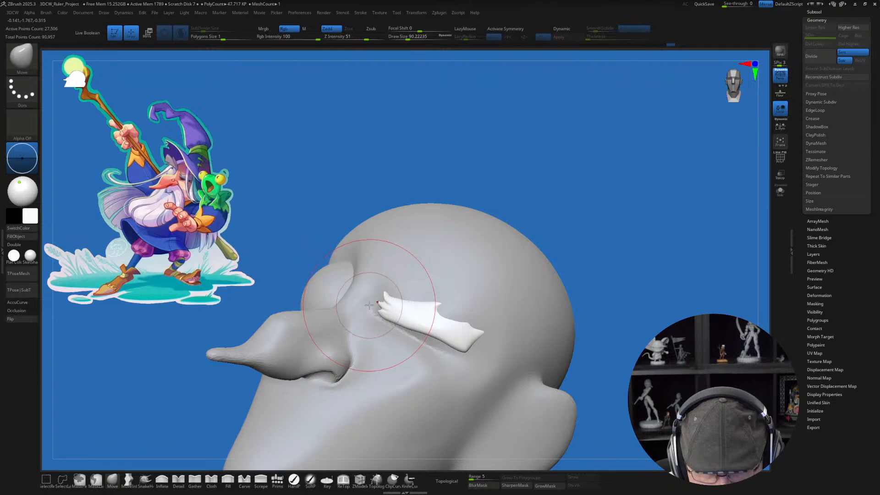
key("s")
left_click_drag(371, 305, 418, 321)
left_click_drag(640, 257, 588, 274)
left_click_drag(472, 317, 465, 317)
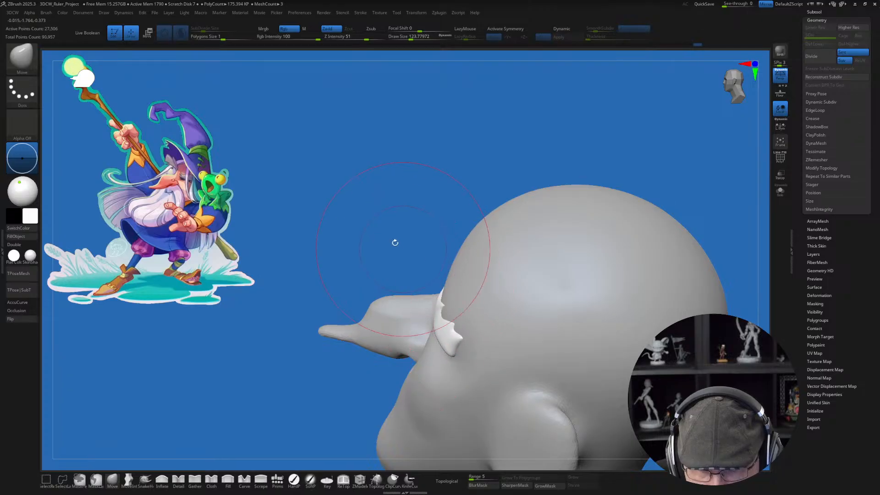
left_click_drag(394, 243, 556, 269)
Step: Pull the eyebrow's middle and lower edge into a sagging curve, reducing the draw size to about 94 and then 59
key("bracketleft")
key("bracketleft")
key("bracketleft")
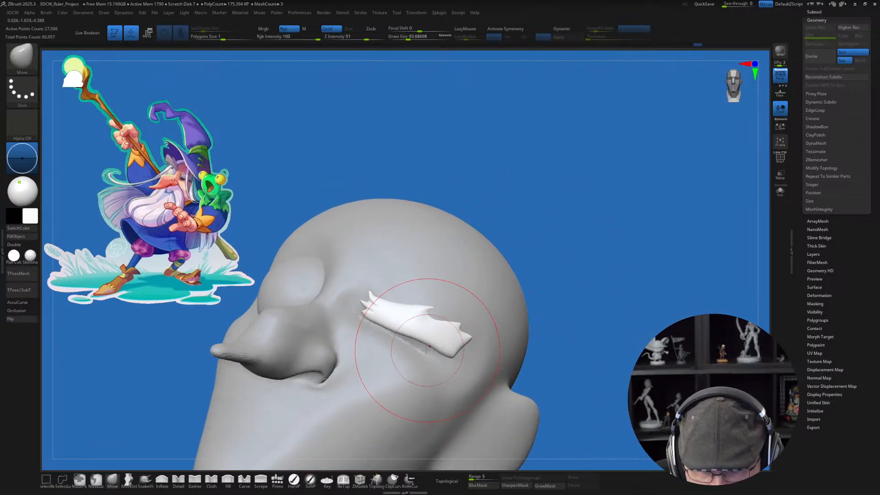
left_click_drag(416, 338, 422, 350)
key("bracketleft")
key("bracketleft")
key("bracketleft")
key("bracketleft")
key("bracketleft")
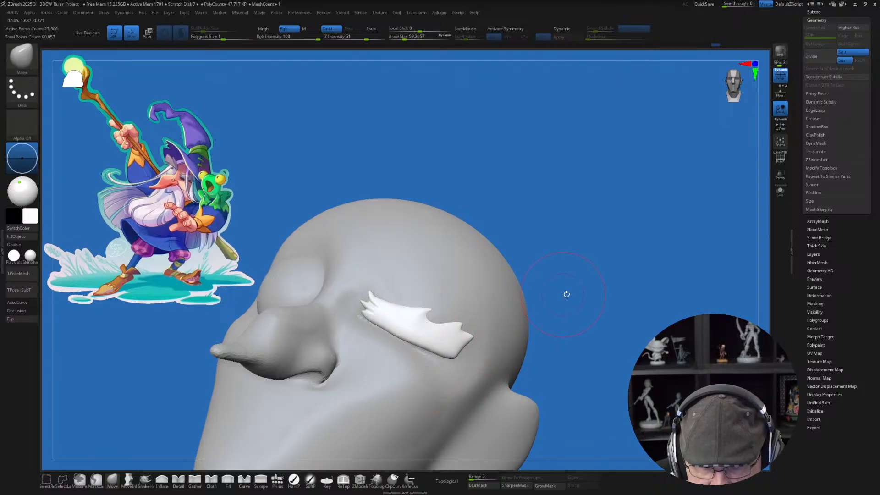
Step: Fit the eyebrow's depth to the head's curvature from above at a draw size of about 101
mouse_move(566, 294)
left_mouse_down()
mouse_move(581, 321)
mouse_move(353, 329)
left_mouse_up()
key("bracketright")
key("bracketright")
key("bracketright")
key("bracketright")
key("bracketright")
key("bracketright")
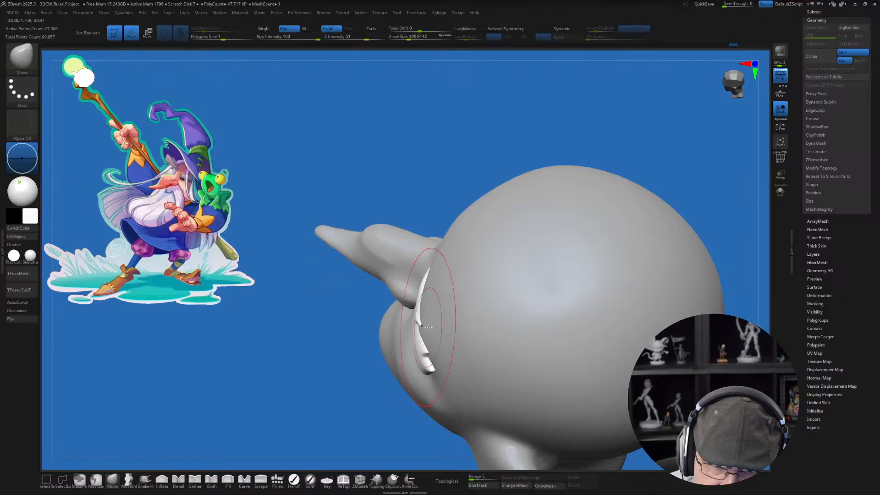
left_click_drag(310, 337, 465, 206)
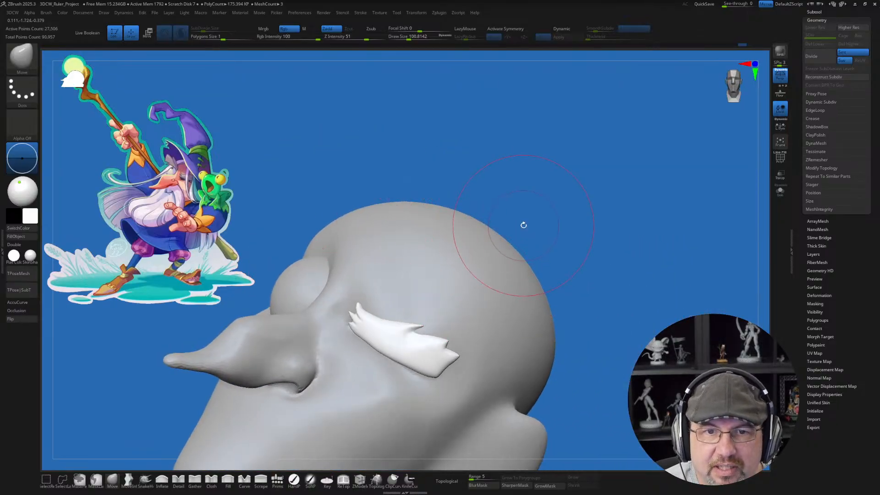
Step: Adjust the eyebrow's inner end beside the bridge of the nose with the Move brush
mouse_move(608, 300)
left_mouse_down()
mouse_move(614, 292)
mouse_move(599, 299)
mouse_move(579, 272)
mouse_move(576, 285)
left_mouse_up()
left_click_drag(545, 258, 591, 257)
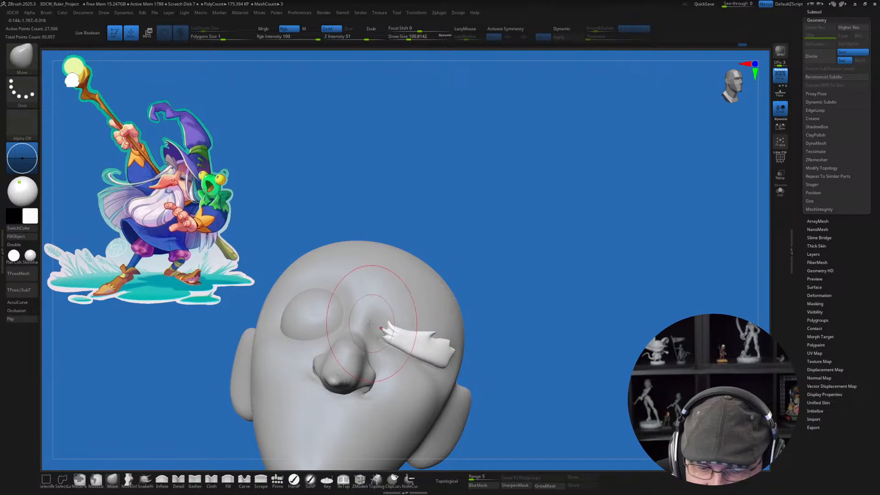
mouse_move(381, 327)
left_mouse_down()
mouse_move(407, 338)
mouse_move(402, 348)
mouse_move(424, 334)
left_mouse_up()
Step: Reduce the draw size to about 54 and nudge the eyebrow's outer portion from above
key("s")
key("s")
mouse_move(563, 294)
left_mouse_down()
mouse_move(540, 311)
mouse_move(534, 367)
left_mouse_up()
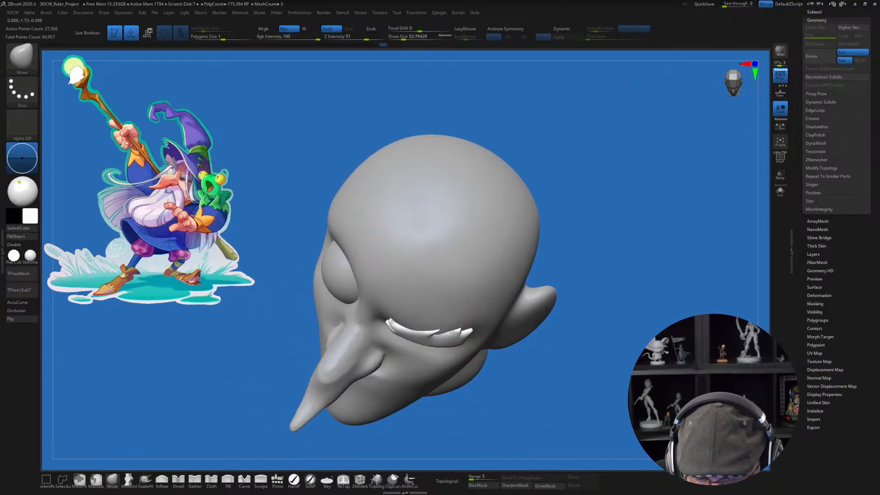
left_click_drag(454, 332, 452, 335)
left_click_drag(560, 351, 584, 338)
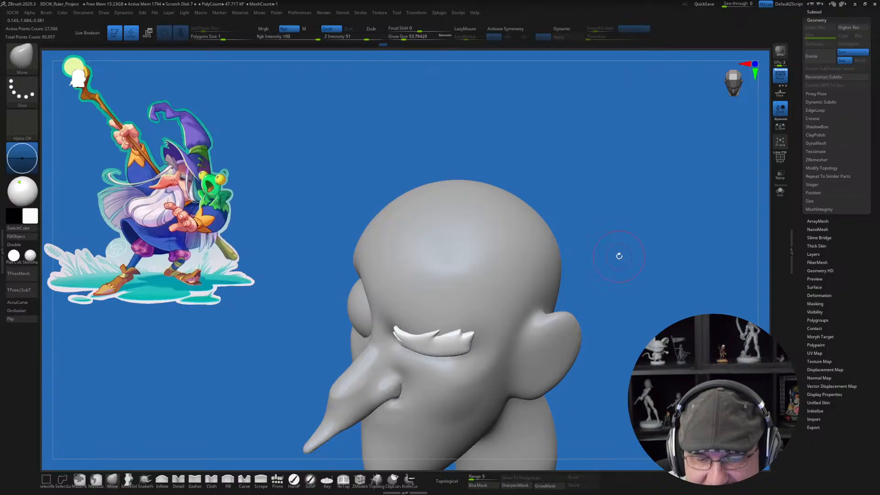
left_click_drag(618, 256, 565, 255)
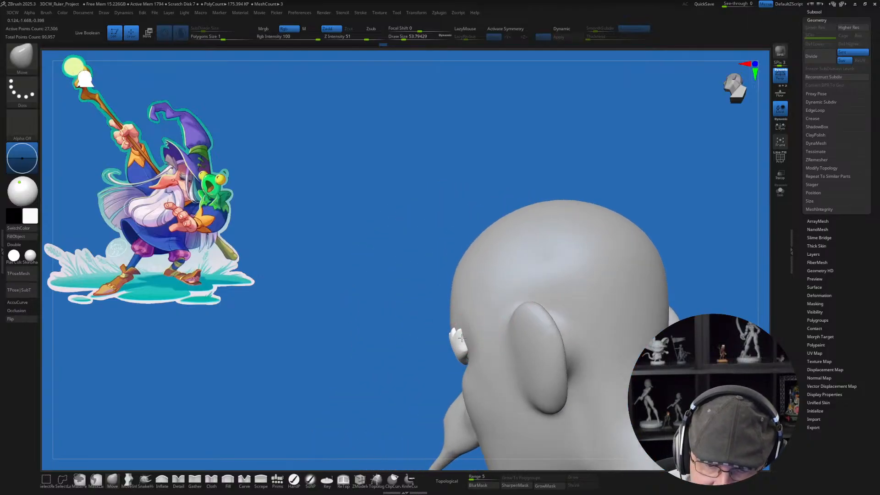
left_click_drag(399, 304, 621, 250)
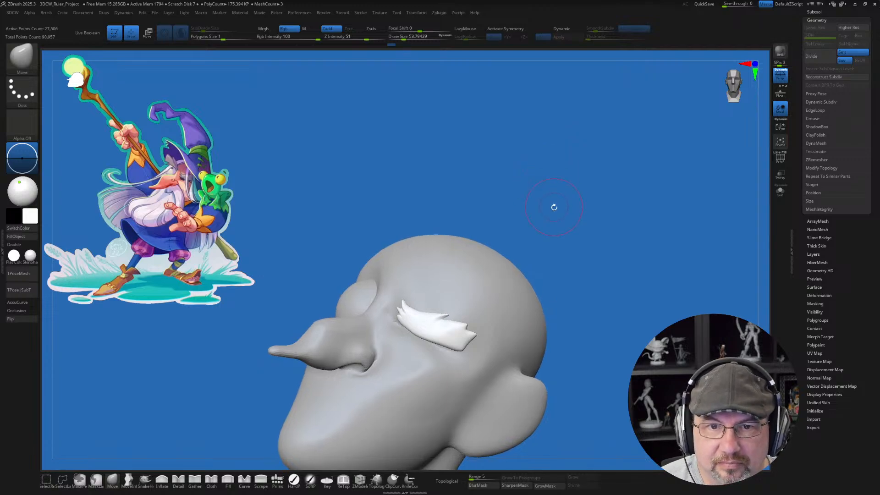
left_click_drag(554, 205, 570, 168)
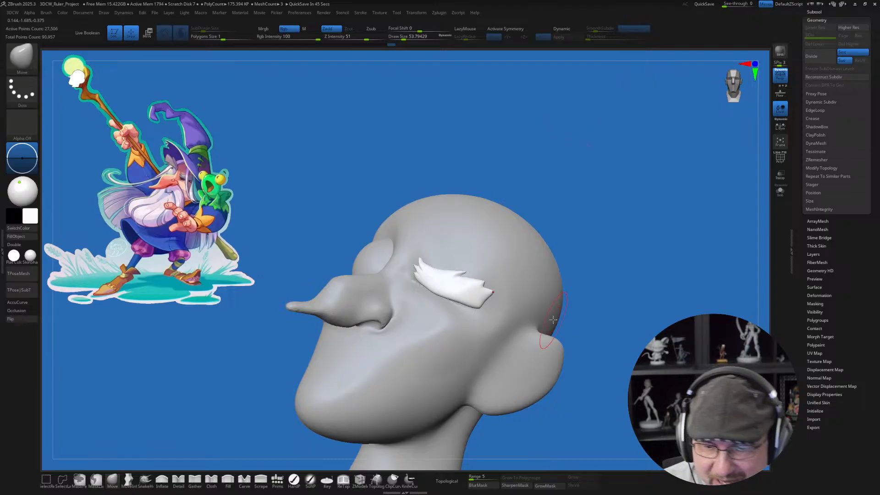
Step: Select the head mesh and move the brow area above the open eyeball at a draw size of about 128
mouse_move(587, 323)
left_mouse_down()
mouse_move(599, 327)
mouse_move(585, 337)
mouse_move(579, 318)
mouse_move(591, 334)
mouse_move(582, 330)
left_mouse_up()
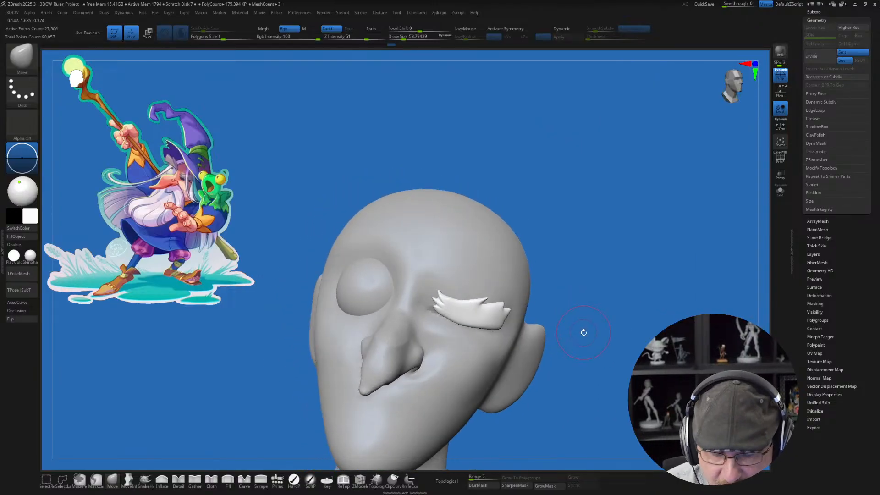
left_click(426, 288, "alt")
right_click_drag(438, 292, 428, 294)
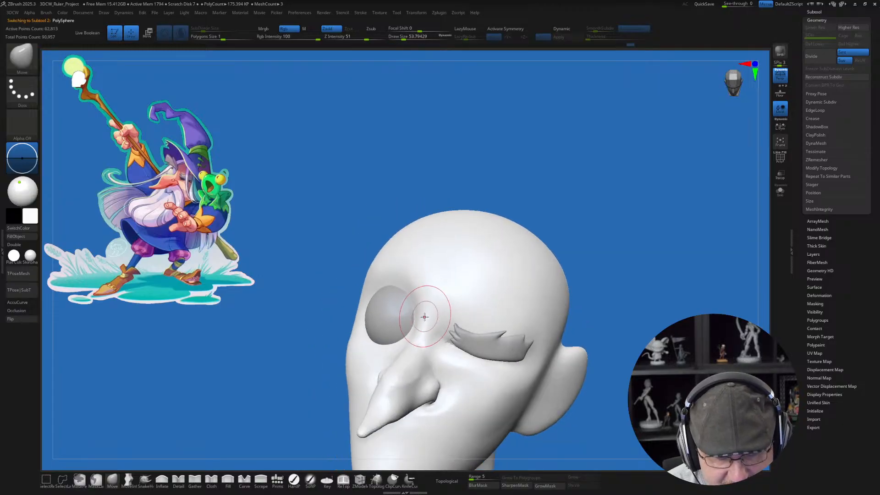
key("s")
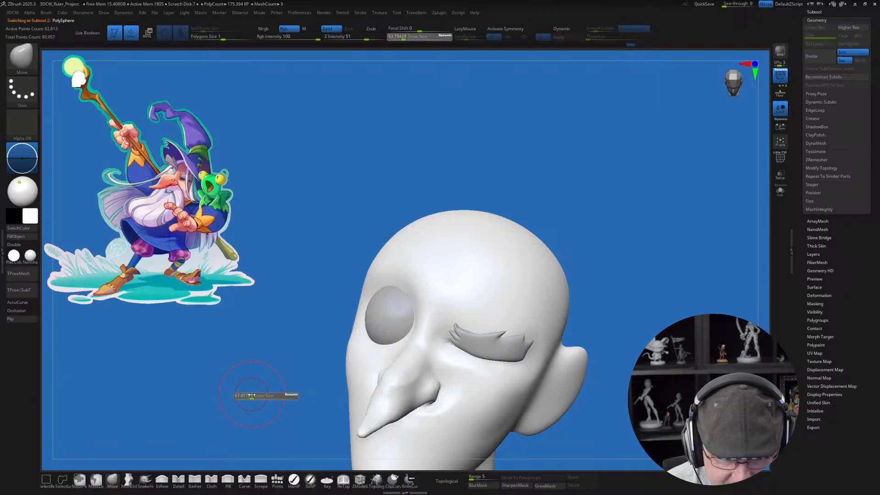
left_click_drag(259, 385, 316, 361)
key("s")
left_click_drag(411, 274, 419, 274)
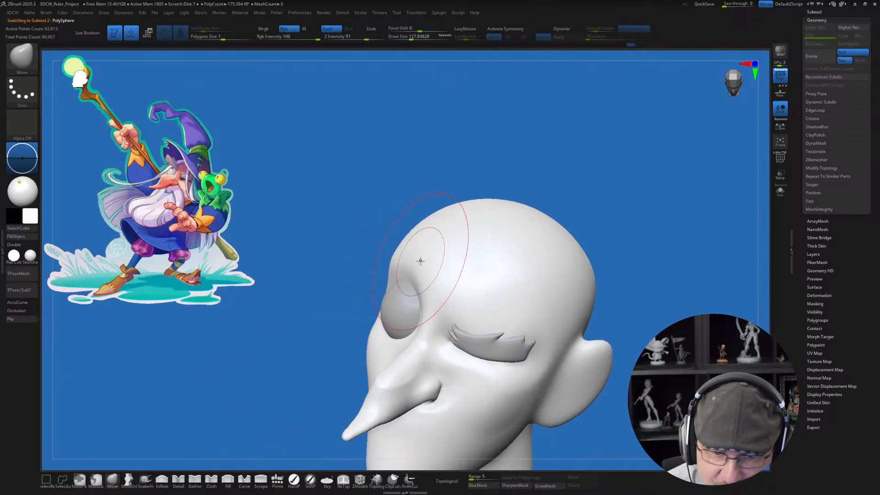
mouse_move(419, 274)
right_mouse_down()
mouse_move(417, 255)
mouse_move(444, 252)
mouse_move(418, 275)
right_mouse_up()
Step: Refine the brow ridge over the open eyeball with the Move brush at a draw size of about 87
key("s")
left_click_drag(419, 279, 396, 277)
key("s")
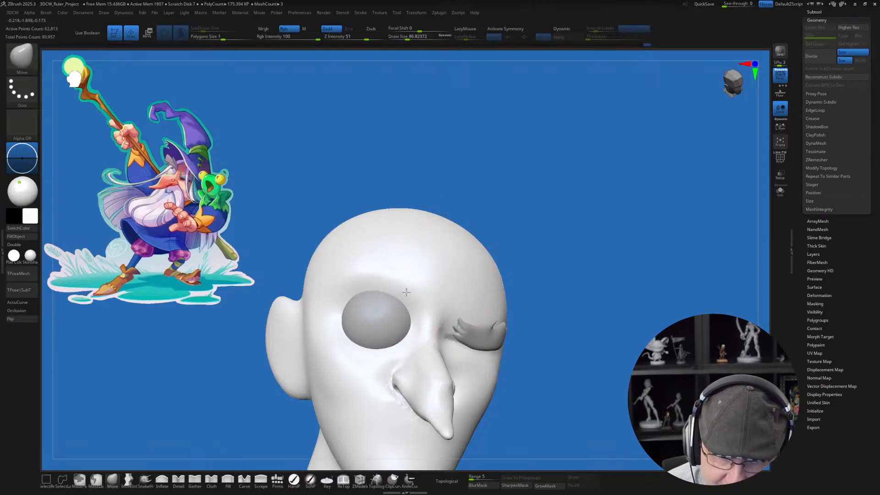
right_click_drag(399, 300, 394, 309)
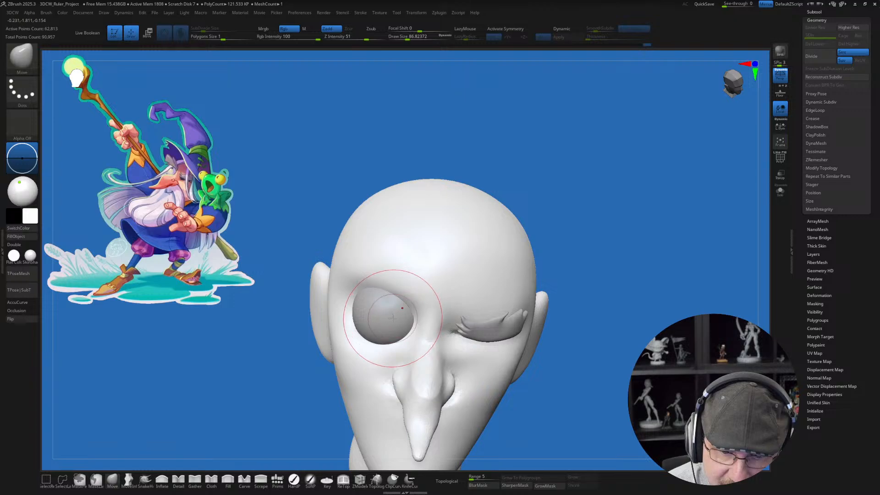
left_click_drag(393, 320, 399, 316)
mouse_move(428, 288)
left_mouse_down()
mouse_move(431, 296)
mouse_move(385, 275)
mouse_move(389, 282)
left_mouse_up()
right_click_drag(399, 290, 387, 280)
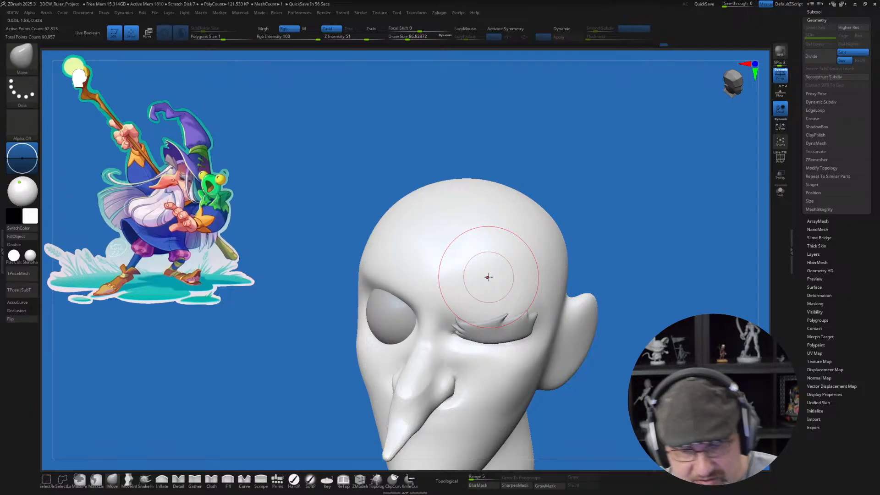
right_click_drag(416, 300, 411, 288)
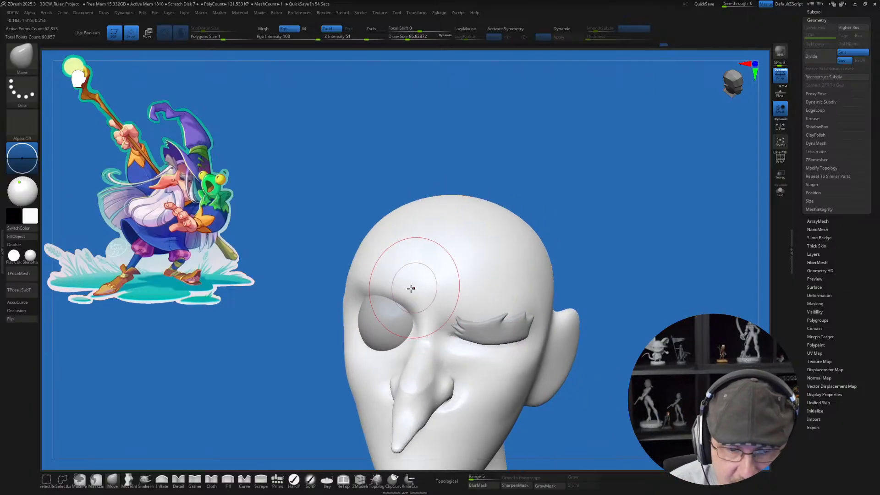
left_click_drag(372, 288, 374, 297)
Step: Smooth the cheek and crease beside the nostril on the open-eye side at a draw size of about 44
mouse_move(467, 332)
right_mouse_down()
mouse_move(405, 350)
mouse_move(479, 369)
mouse_move(457, 380)
right_mouse_up()
mouse_move(546, 379)
right_mouse_down()
mouse_move(530, 359)
mouse_move(585, 374)
right_mouse_up()
key("s")
left_click_drag(480, 365, 478, 366)
mouse_move(522, 387)
right_mouse_down()
mouse_move(501, 397)
mouse_move(499, 409)
right_mouse_up()
key("s")
left_click_drag(499, 398, 480, 368)
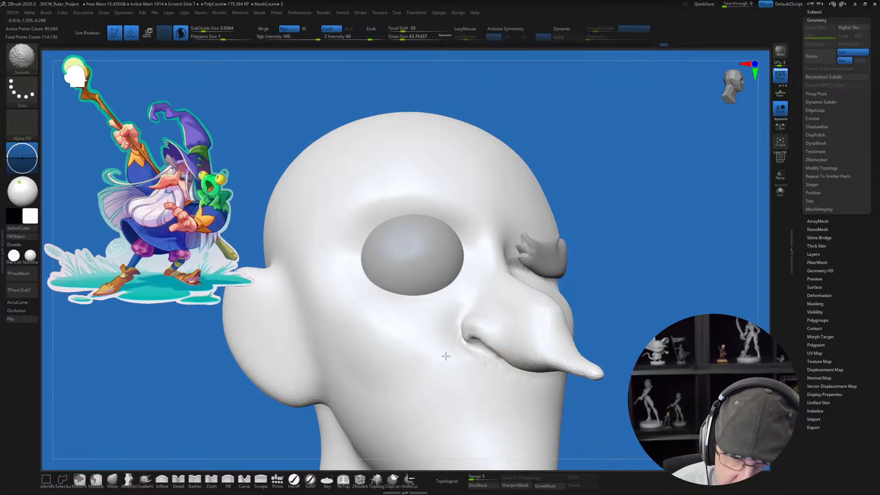
left_click_drag(450, 306, 450, 316, "shift")
Step: Smooth and reshape the nostril wing and adjoining cheek on the squinting-eye side of the nose
right_click_drag(514, 392, 564, 396)
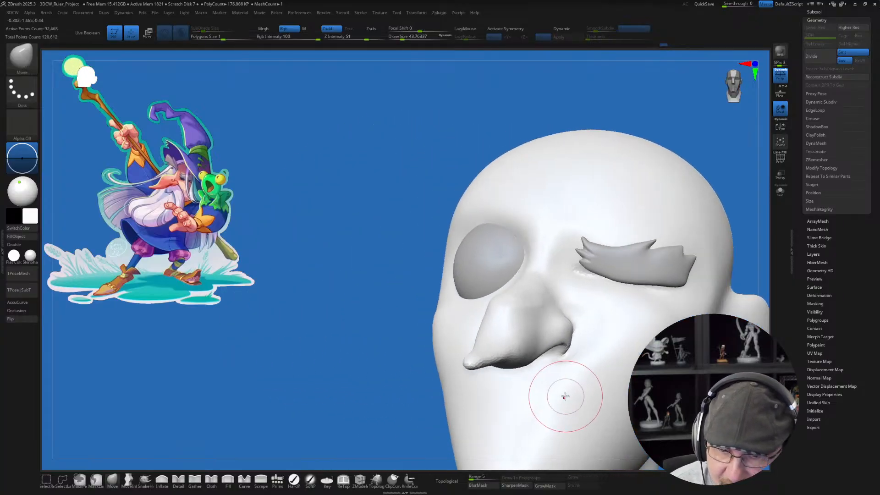
mouse_move(563, 397)
left_mouse_down("shift")
mouse_move(549, 384)
mouse_move(536, 396)
mouse_move(480, 359)
left_mouse_up("shift")
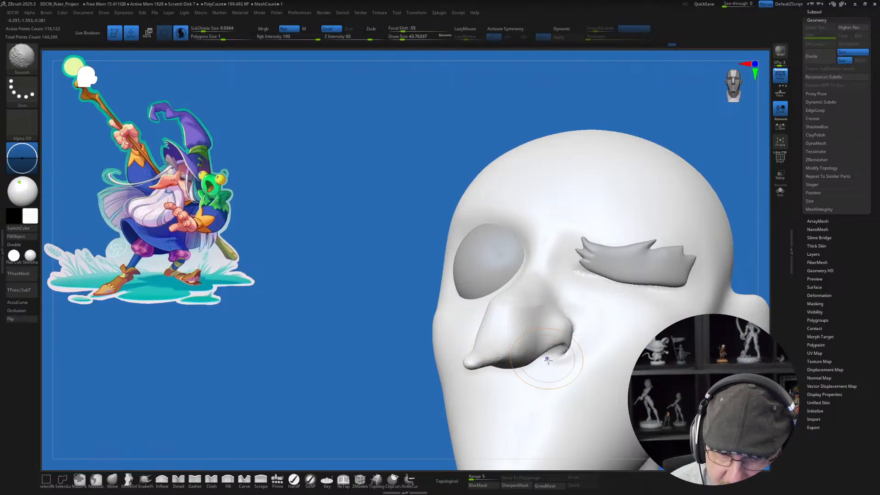
right_click_drag(568, 388, 555, 391)
mouse_move(555, 391)
left_mouse_down("shift")
mouse_move(516, 338)
mouse_move(527, 326)
left_mouse_up("shift")
right_click_drag(562, 388, 543, 391)
mouse_move(594, 356)
left_mouse_down("shift")
mouse_move(593, 338)
mouse_move(580, 351)
left_mouse_up("shift")
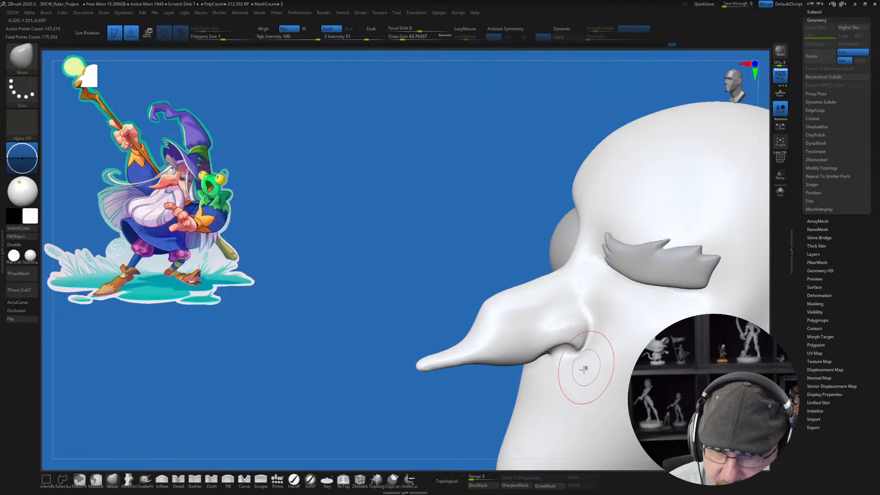
mouse_move(583, 369)
right_mouse_down()
mouse_move(578, 387)
mouse_move(565, 379)
right_mouse_up()
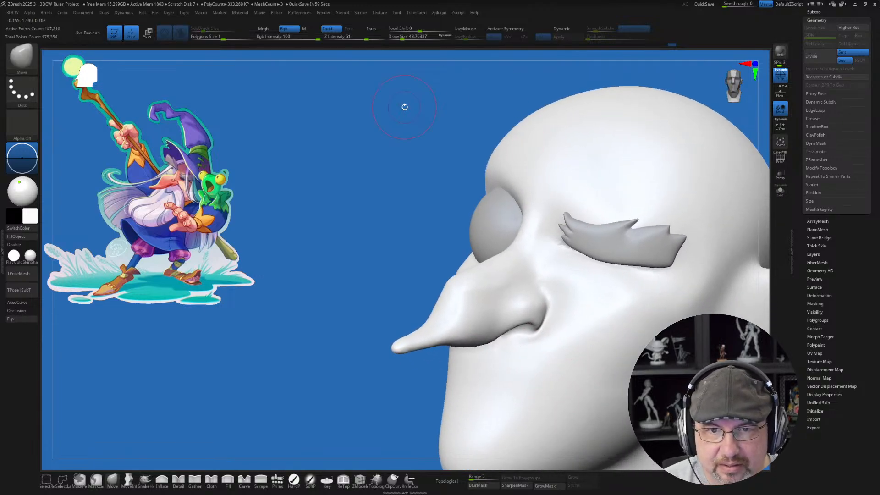
Step: Draw the lower and upper eyebrow outline curves above the open eye with the Topology brush at a draw size of about 33
left_click_drag(330, 185, 585, 93)
left_click_drag(635, 146, 646, 173)
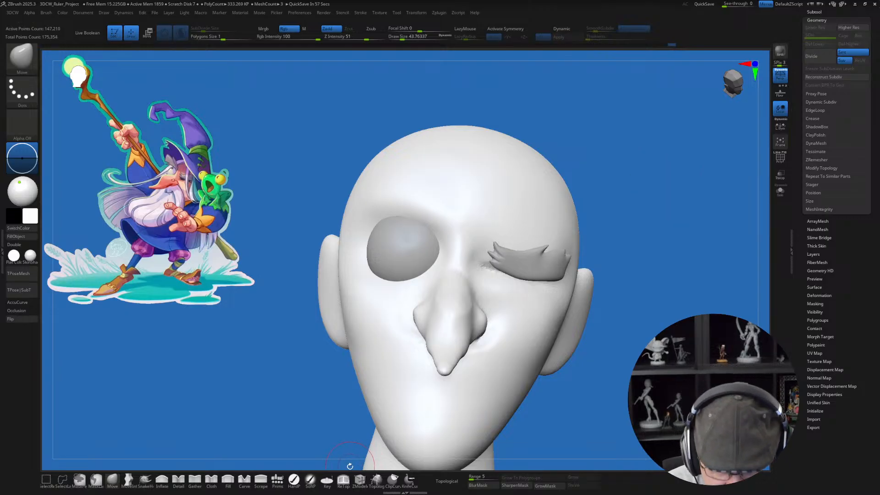
left_click(376, 479)
scroll(462, 339, "up", 3)
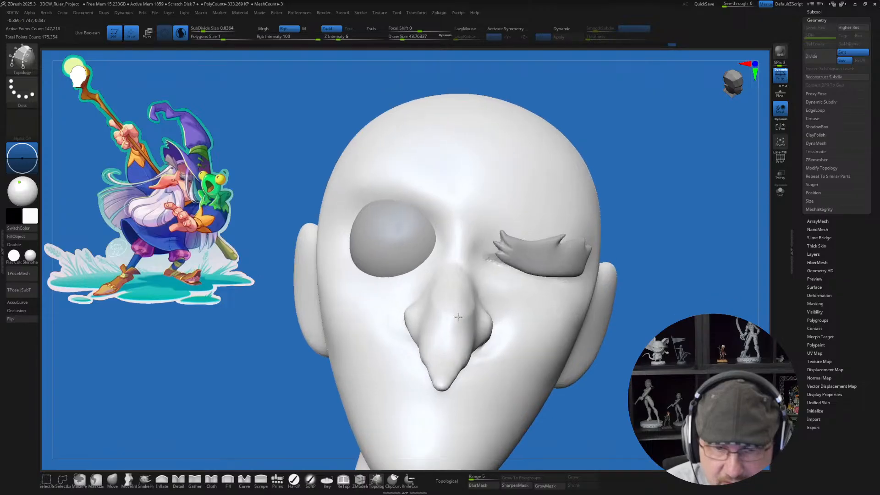
right_click_drag(462, 340, 461, 394, "alt")
key("s")
left_click_drag(450, 312, 353, 284)
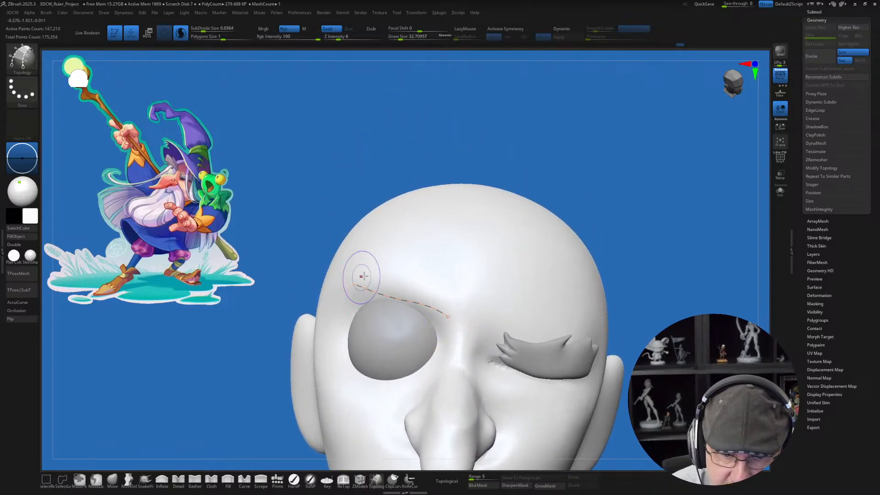
key("ctrl")
key("ctrl+z")
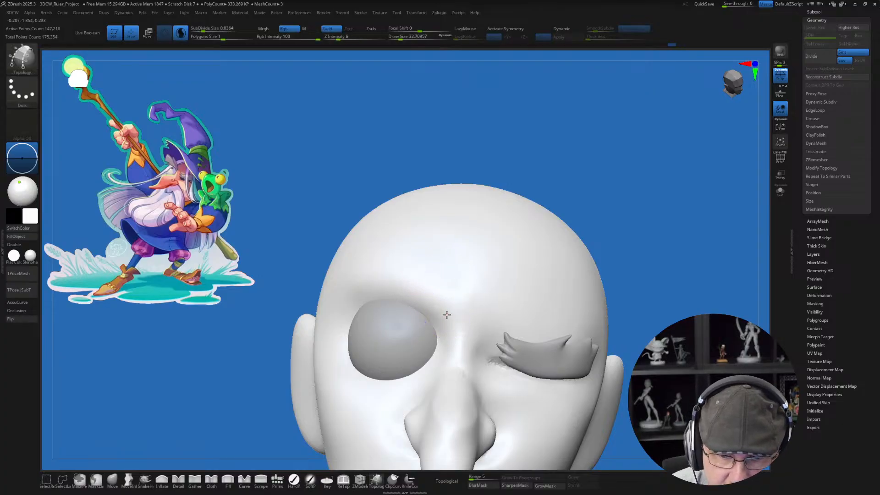
key("ctrl+shift+z")
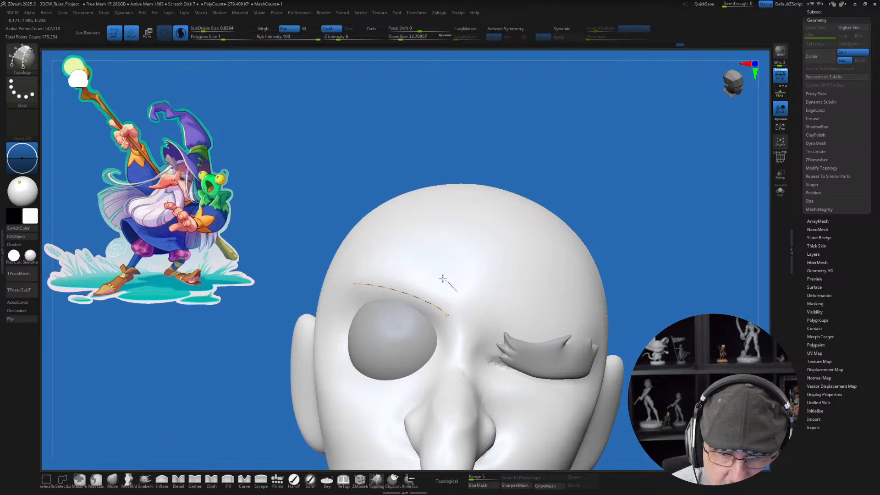
left_click_drag(372, 240, 368, 238)
Step: Cross the two eyebrow outline curves with four short lines, one at each end and two between
left_click_drag(434, 327, 465, 266)
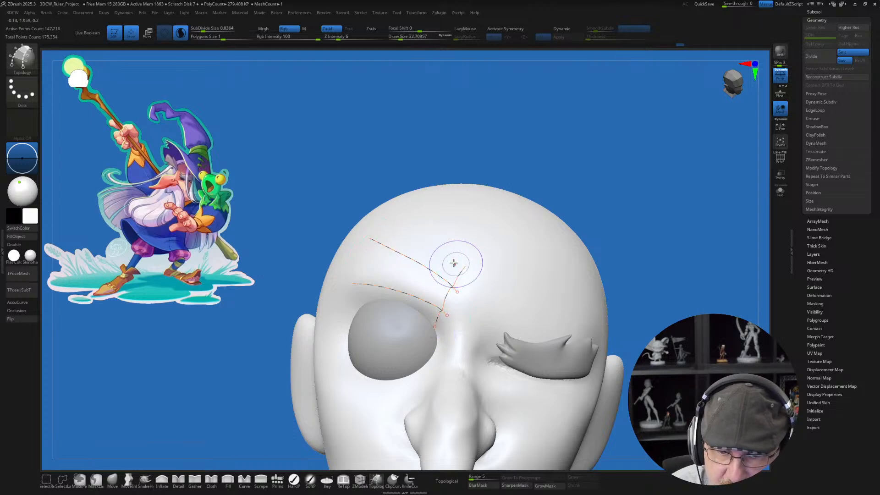
mouse_move(359, 299)
left_mouse_down()
mouse_move(404, 201)
mouse_move(394, 211)
left_mouse_up()
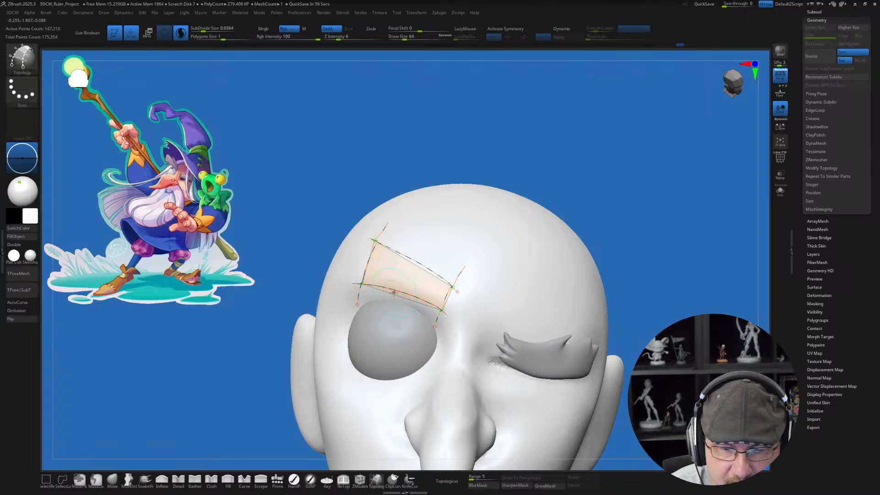
left_click_drag(404, 239, 383, 308)
left_click_drag(434, 248, 409, 314)
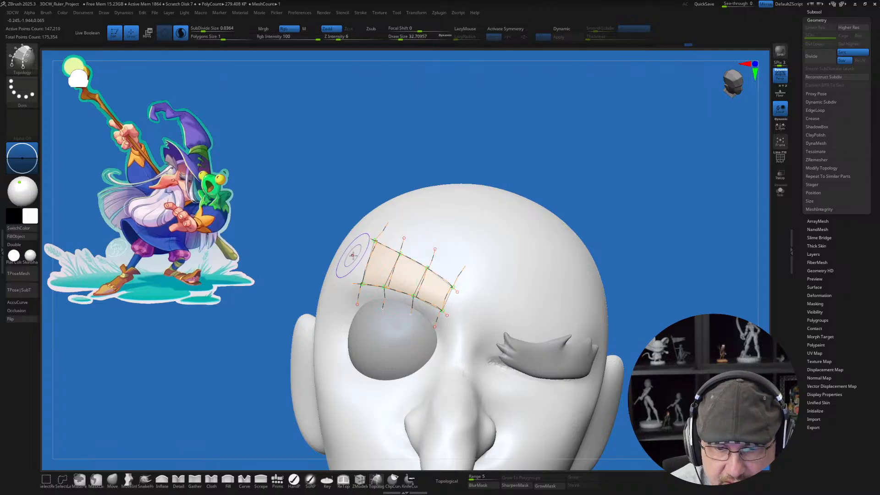
Step: Add a lengthwise middle curve, then generate the thick eyebrow mesh from the patch with its overhanging curve ends trimmed
left_click_drag(354, 257, 389, 264)
left_click_drag(435, 291, 460, 311)
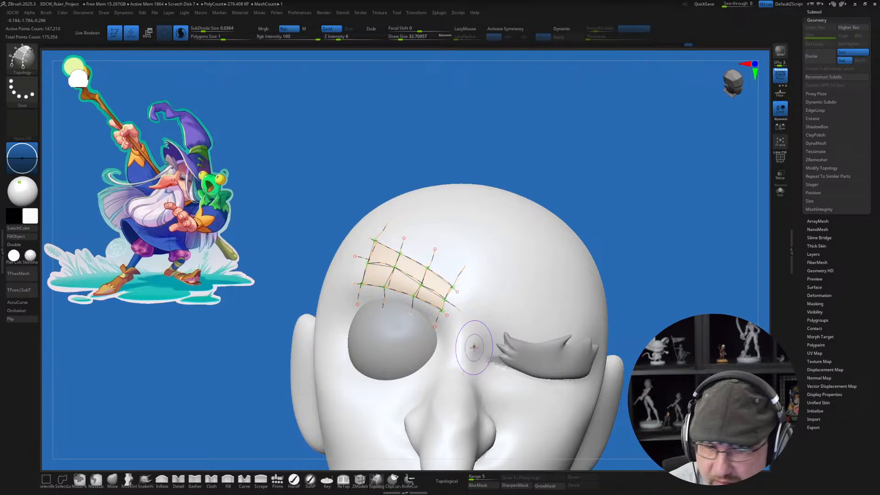
left_click(491, 307, "alt")
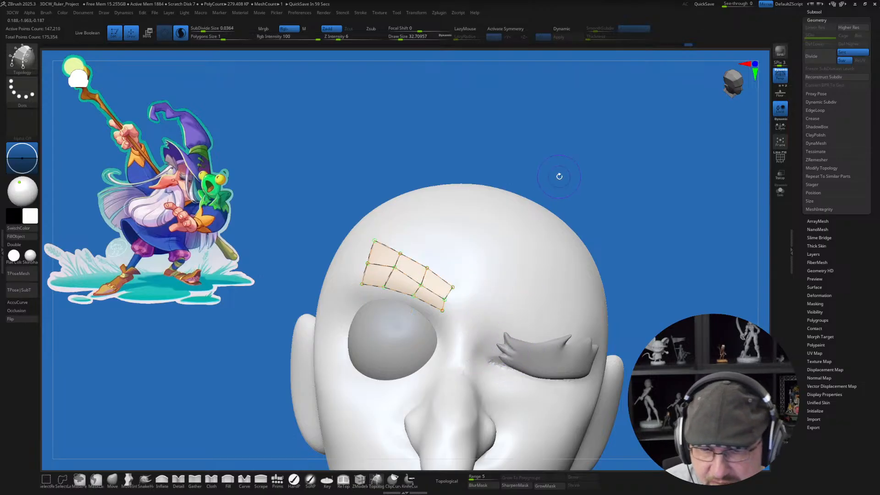
left_click(502, 283)
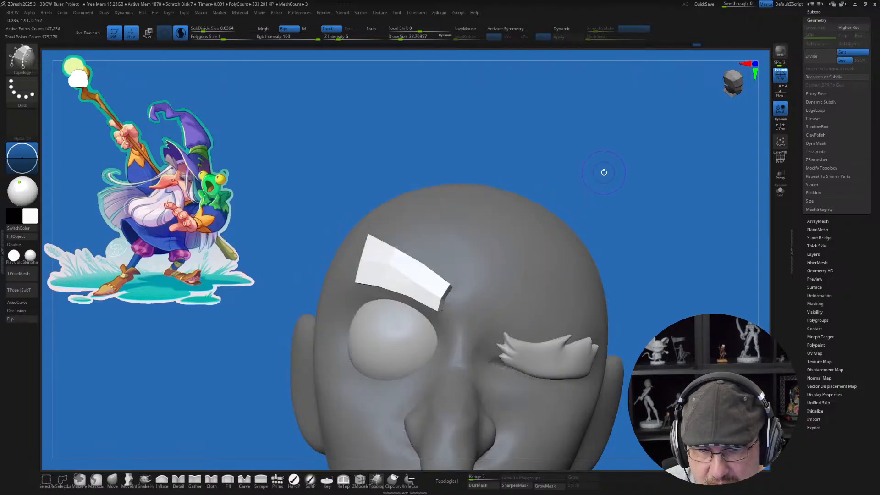
Step: Split the new eyebrow from the head into its own subtool and make it active
left_click_drag(604, 172, 591, 174)
key("space")
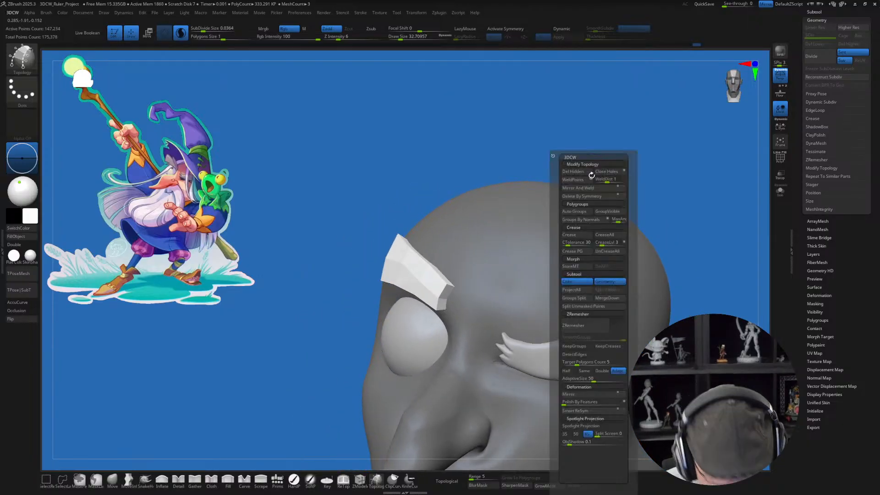
left_click(577, 282)
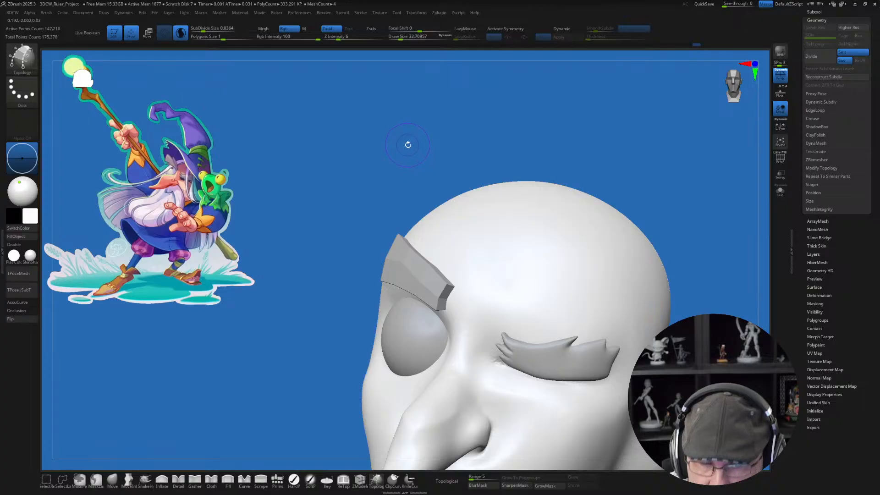
left_click_drag(408, 145, 532, 152)
left_click_drag(378, 166, 377, 169)
left_click(409, 252, "alt")
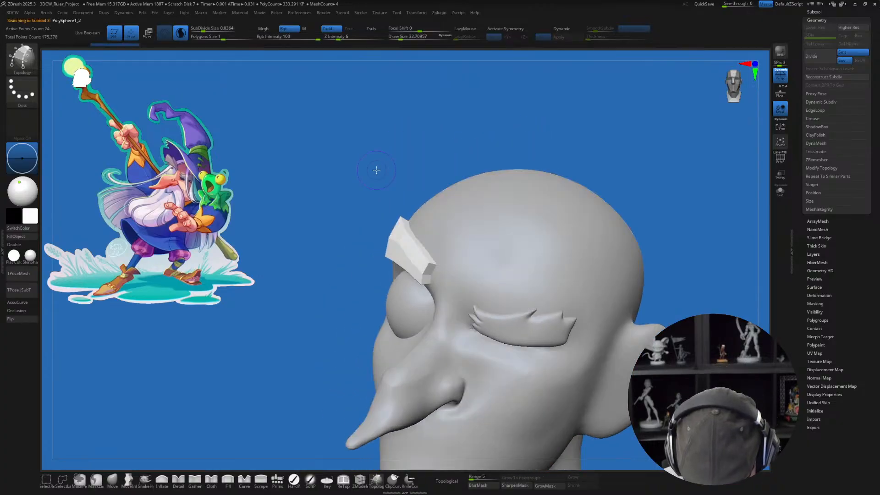
Step: Try subdividing the new eyebrow once
left_click_drag(320, 236, 329, 235)
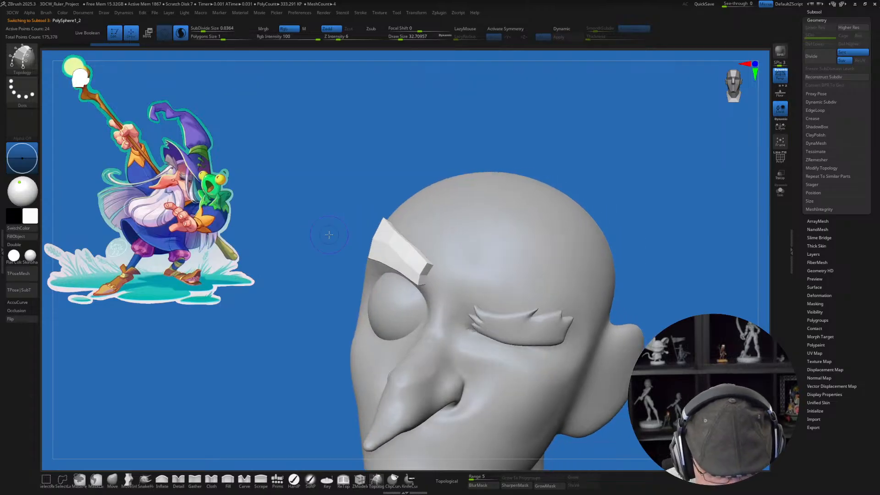
key("ctrl")
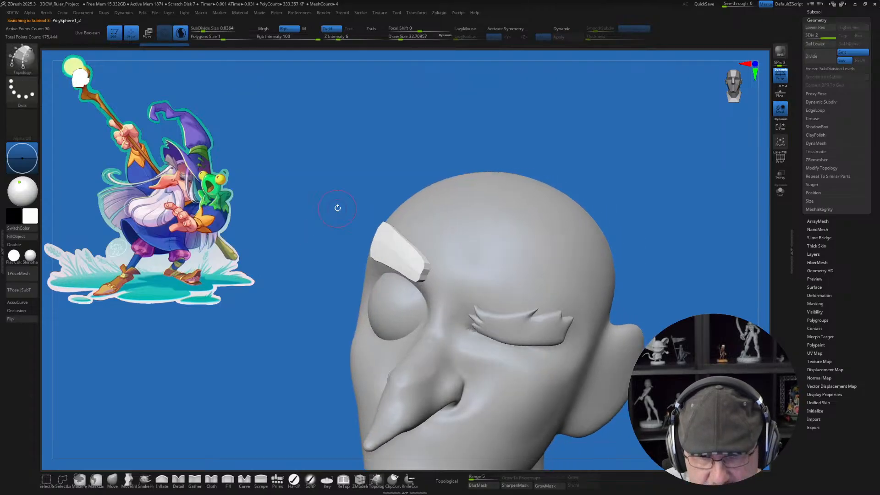
mouse_move(353, 171)
left_mouse_down()
mouse_move(359, 139)
mouse_move(338, 147)
left_mouse_up()
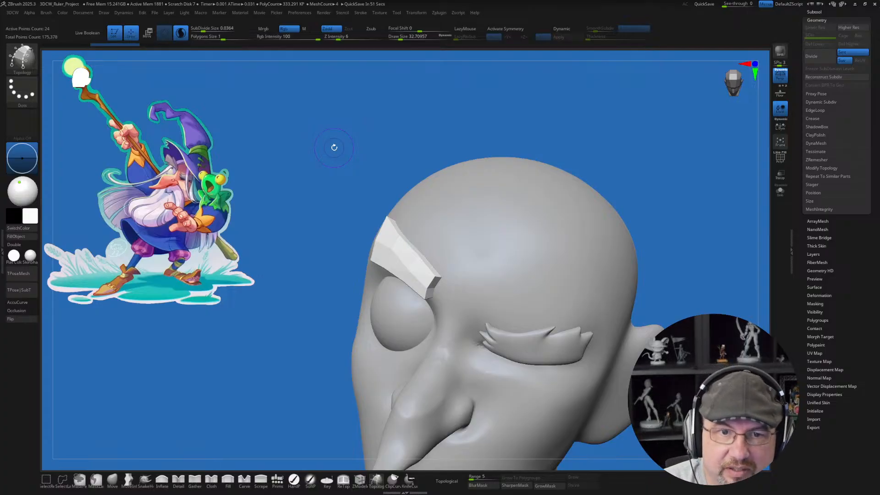
Step: Remove all edge creases from the new eyebrow and display its polygroup wireframe
left_click_drag(341, 156, 340, 172)
key("space")
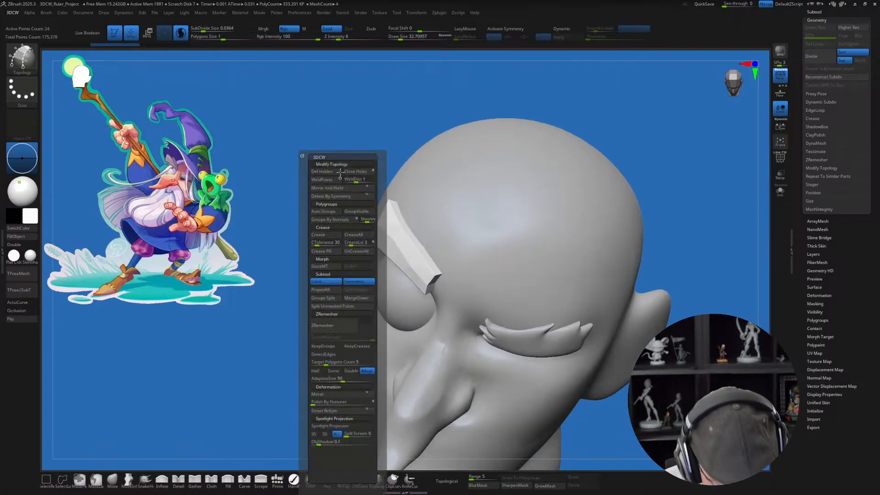
left_click(361, 252)
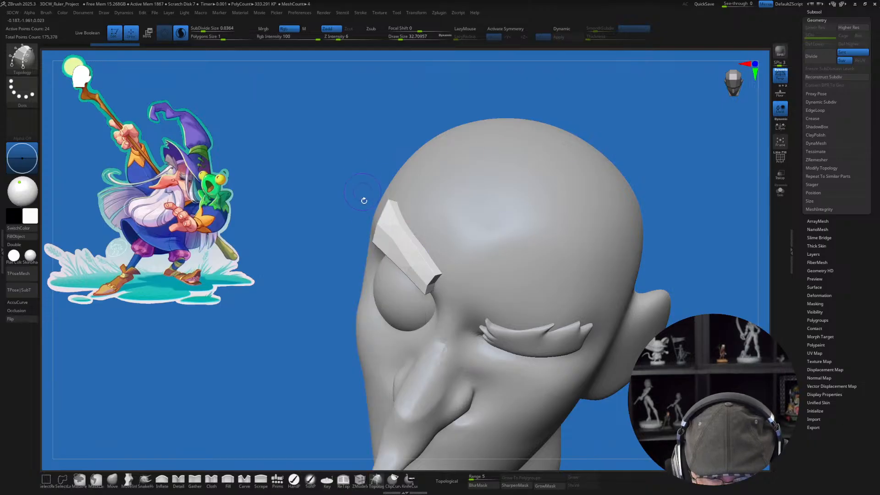
key("shift+f")
Step: Subdivide the new eyebrow twice and delete its lower subdivision levels
key("ctrl+d")
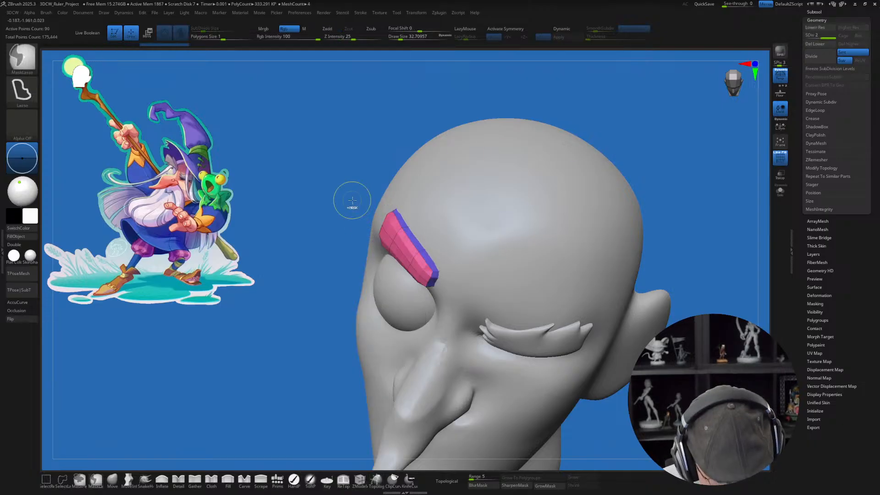
key("ctrl+d")
left_click_drag(344, 190, 641, 184)
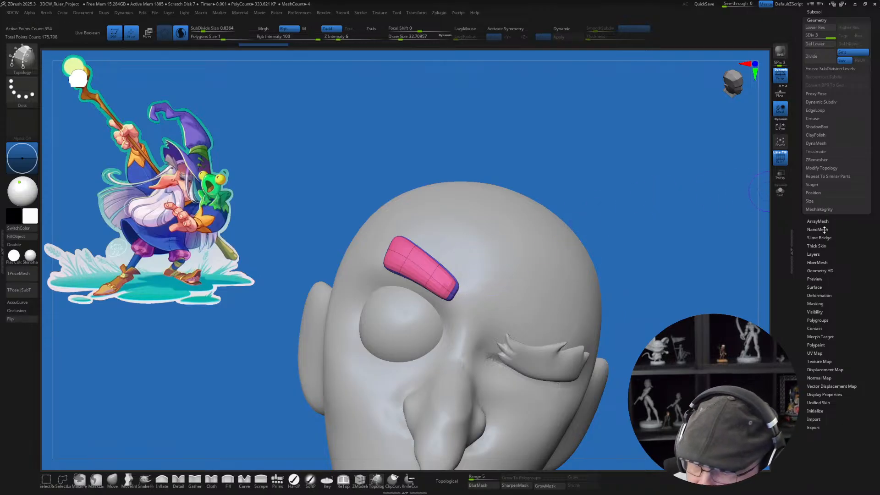
left_click(814, 44)
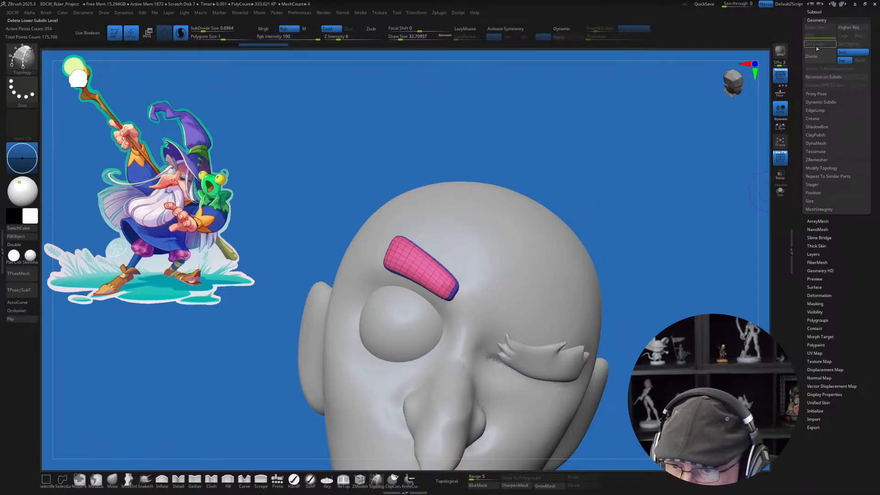
Step: Smooth the new eyebrow's surface and edges with a larger brush, and turn off the polygroup wireframe display
right_click_drag(397, 257, 420, 249)
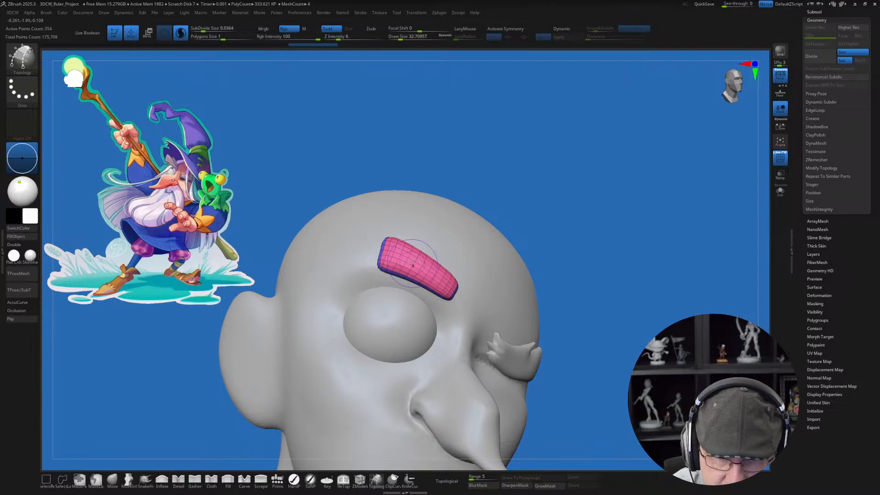
key("s")
mouse_move(400, 253)
left_mouse_down("shift")
mouse_move(442, 284)
mouse_move(436, 280)
left_mouse_up("shift")
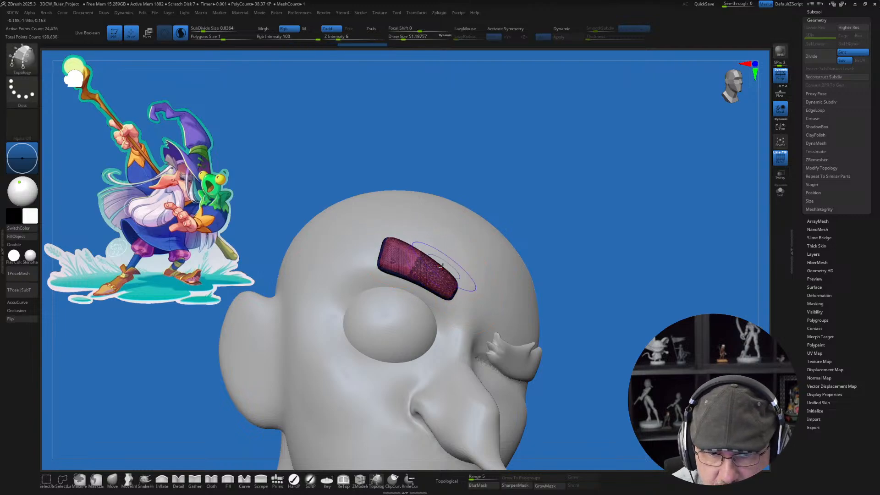
right_click_drag(445, 259, 408, 262)
mouse_move(421, 269)
left_mouse_down("shift")
mouse_move(398, 257)
mouse_move(430, 275)
left_mouse_up("shift")
key("shift+f")
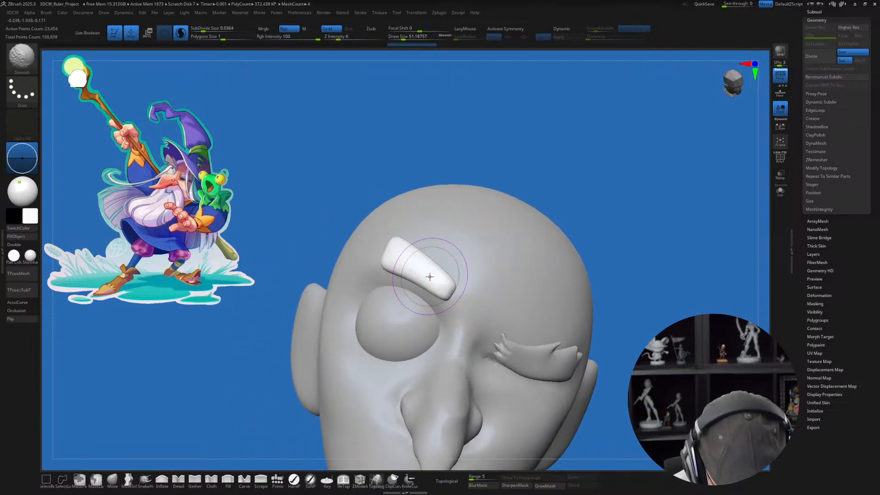
right_click_drag(431, 256, 428, 263)
key("b")
key("t")
key("o")
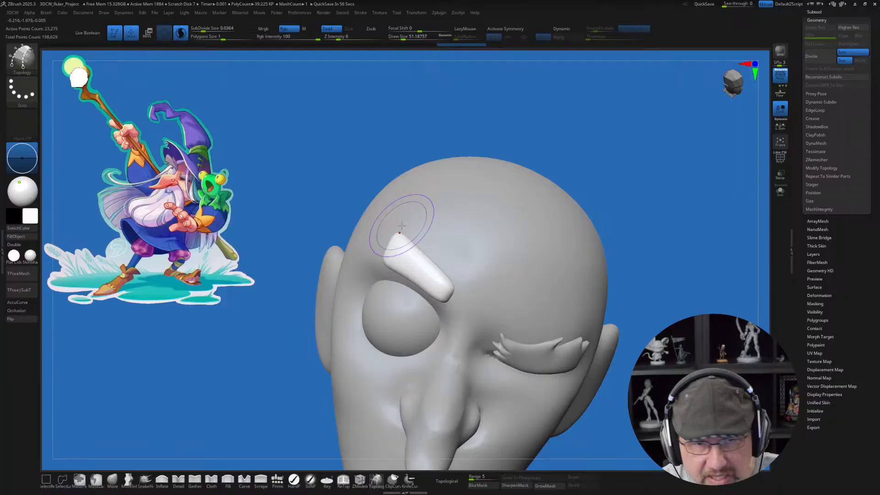
right_click_drag(439, 316, 451, 296)
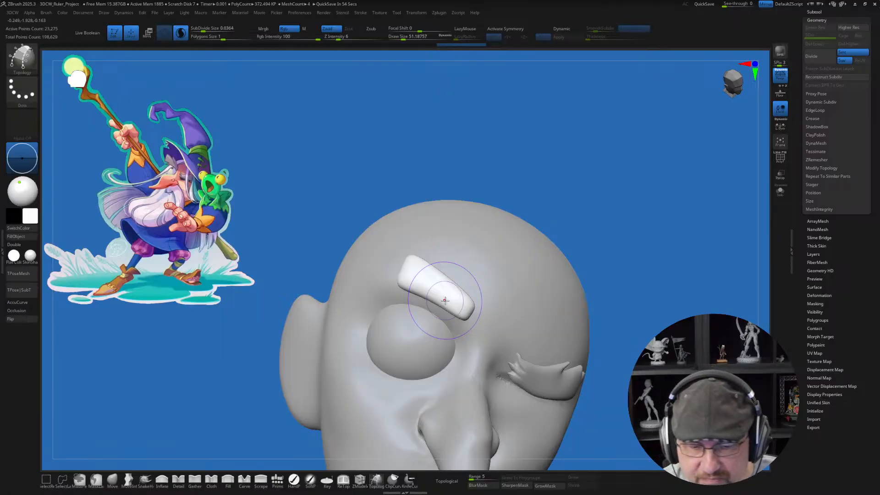
mouse_move(417, 270)
right_mouse_down("alt")
mouse_move(428, 293)
mouse_move(419, 287)
mouse_move(432, 285)
right_mouse_up("alt")
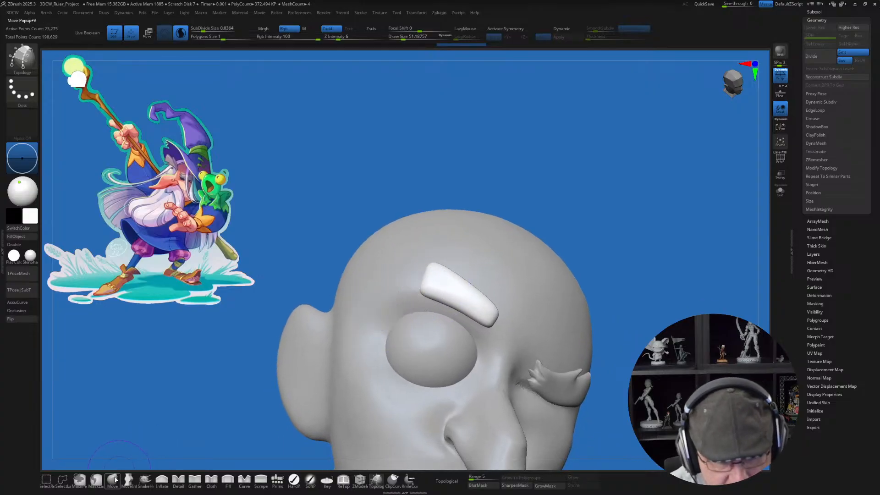
Step: Reshape the eyebrow's outer end with the Move brush, pulling it outward into a broad, rounded end above the open eye
key("b")
key("m")
key("v")
key("s")
left_click(432, 264)
right_click_drag(430, 258, 430, 277, "ctrl")
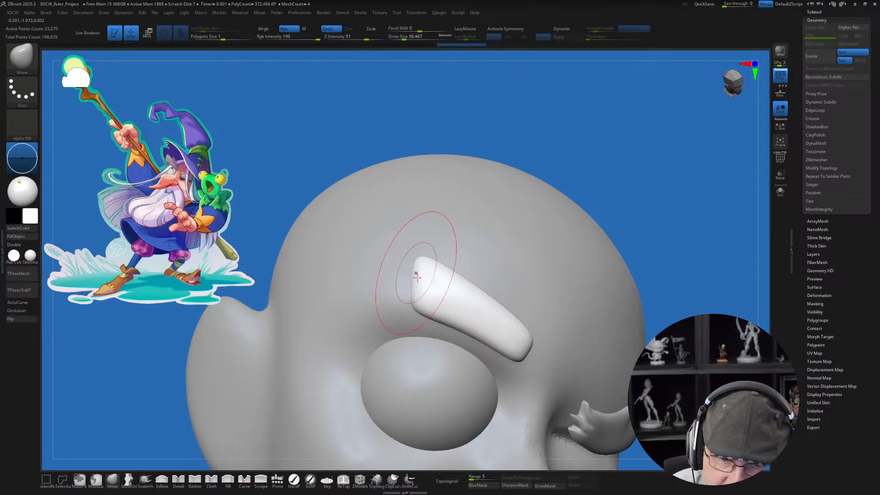
left_click_drag(417, 299, 395, 302)
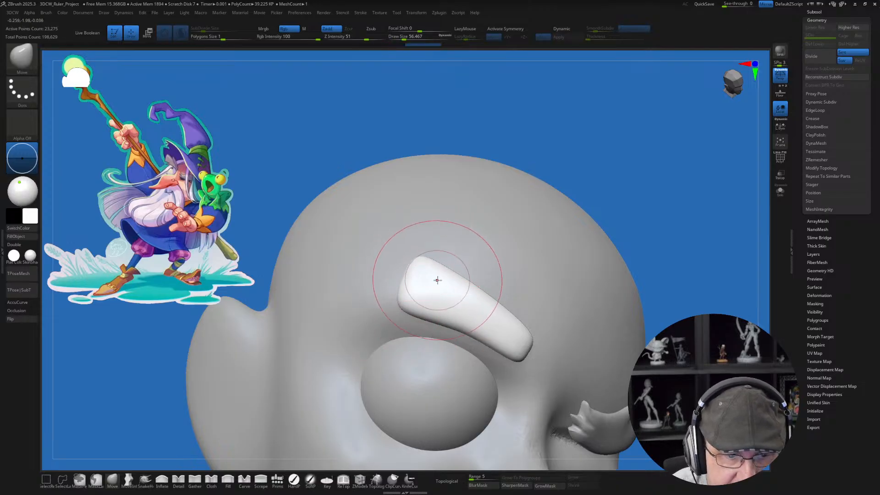
mouse_move(434, 277)
right_mouse_down("alt")
mouse_move(419, 284)
mouse_move(419, 297)
right_mouse_up("alt")
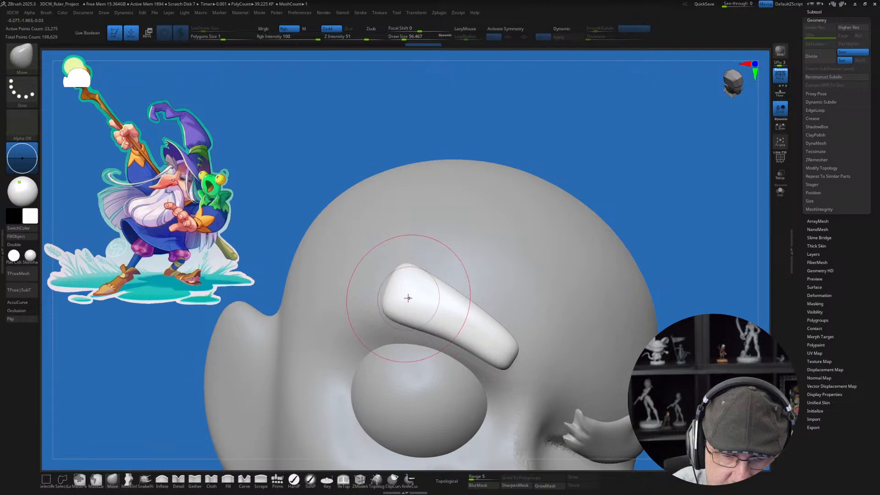
key("s")
left_click(394, 304)
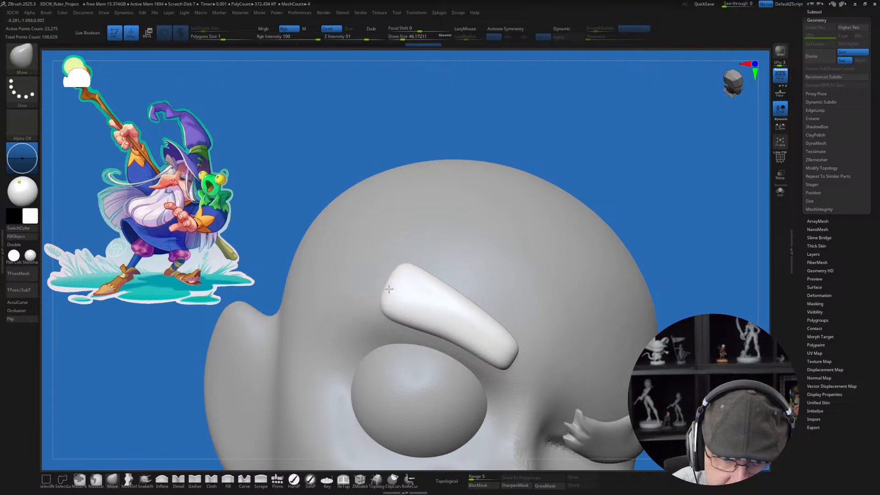
Step: Lower the eyebrow's middle and inner end with a larger Move brush so it sits closer over the open eyeball
right_click_drag(472, 265, 461, 279, "alt")
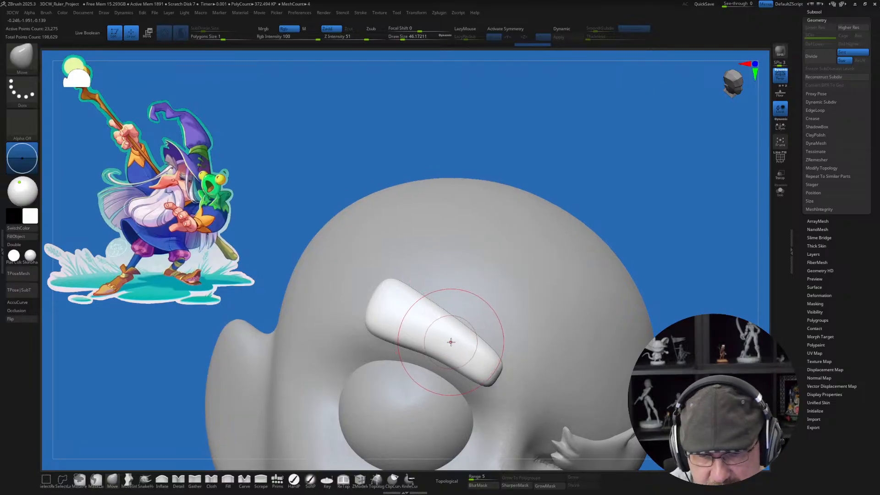
key("s")
left_click(480, 359)
left_click_drag(447, 335, 451, 327)
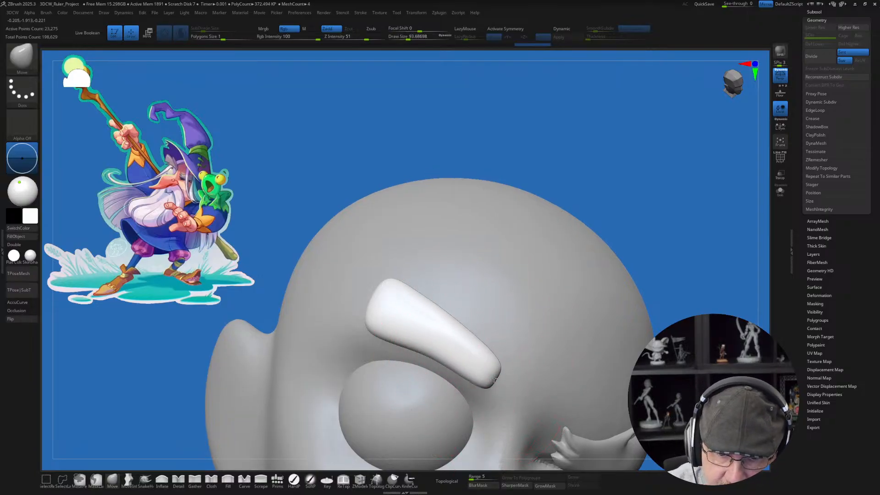
mouse_move(454, 361)
left_mouse_down()
mouse_move(448, 372)
mouse_move(437, 355)
left_mouse_up()
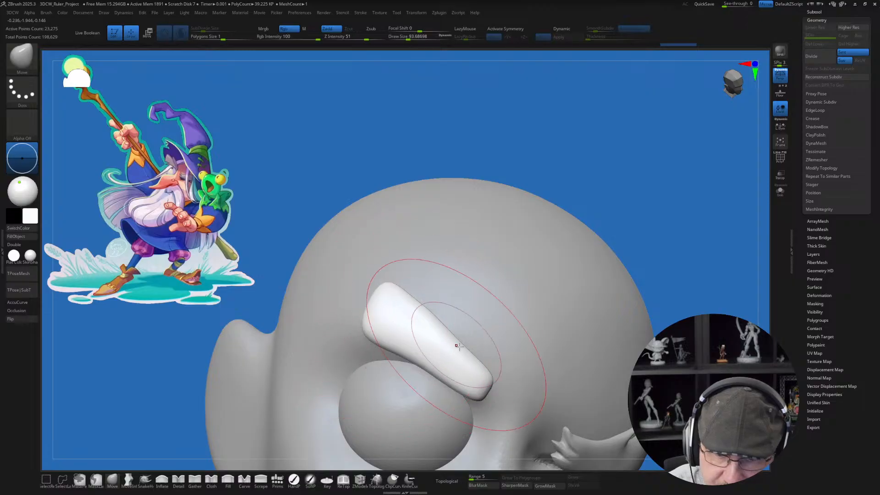
mouse_move(479, 365)
right_mouse_down()
mouse_move(458, 369)
mouse_move(479, 380)
right_mouse_up()
key("s")
left_click(471, 375)
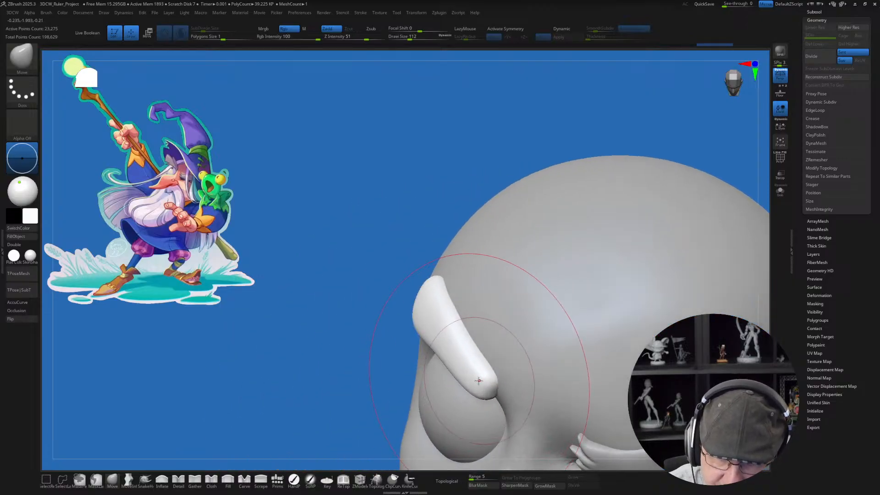
Step: Push the eyebrow's narrow inner end into place against the brow beside the nose bridge
left_click_drag(480, 380, 476, 367)
right_click_drag(477, 367, 503, 356)
key("s")
mouse_move(503, 356)
left_mouse_down()
mouse_move(492, 356)
mouse_move(504, 367)
mouse_move(473, 356)
left_mouse_up()
key("s")
left_click(502, 363)
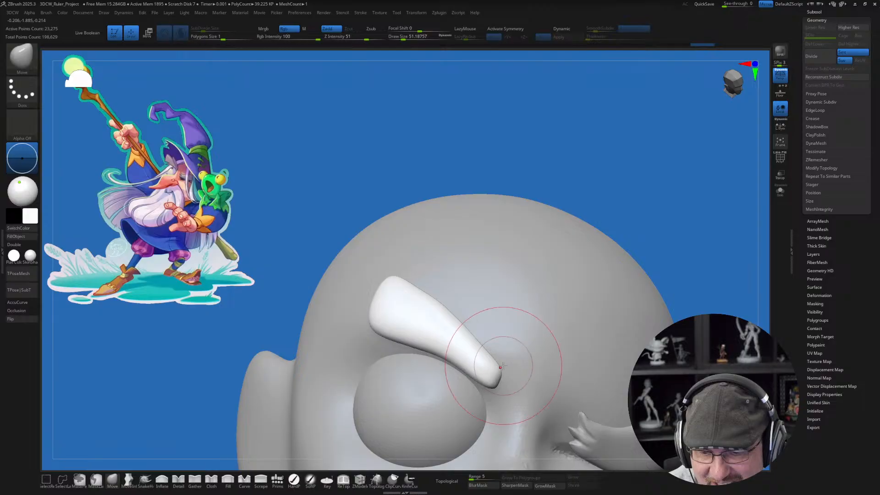
Step: Bend the eyebrow's inner half into a smoother arc and narrow it toward the nose bridge
key("s")
left_click(449, 353)
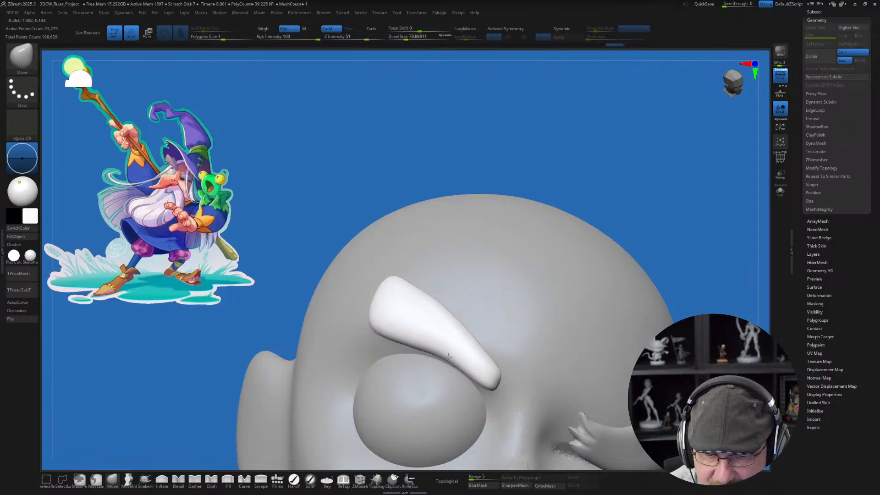
left_click_drag(458, 343, 460, 346)
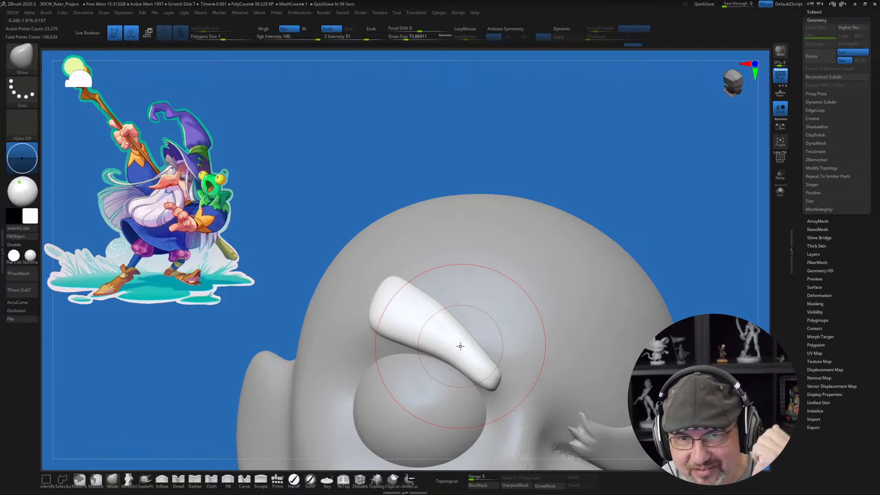
key("s")
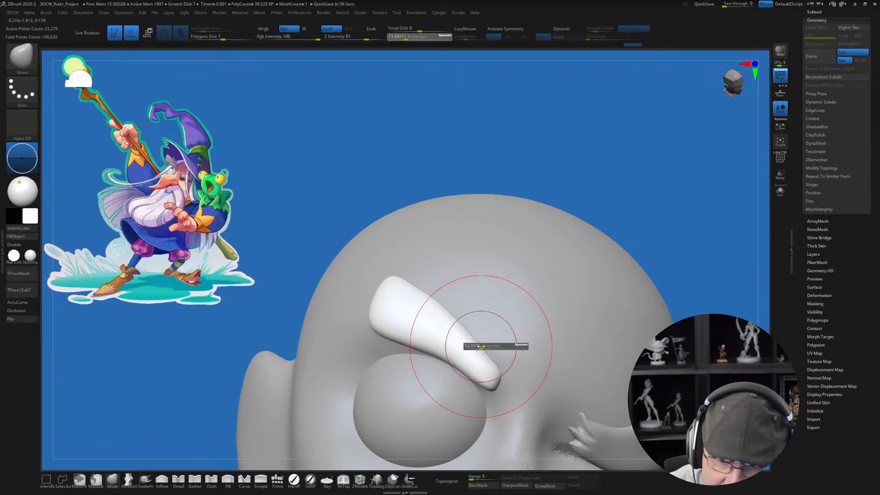
left_click(480, 344)
left_click_drag(482, 349, 488, 347)
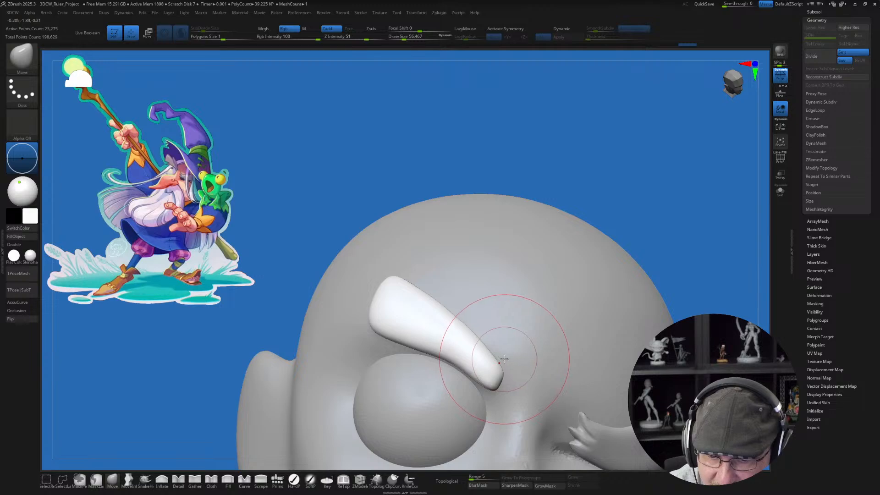
right_click_drag(511, 371, 503, 342, "alt")
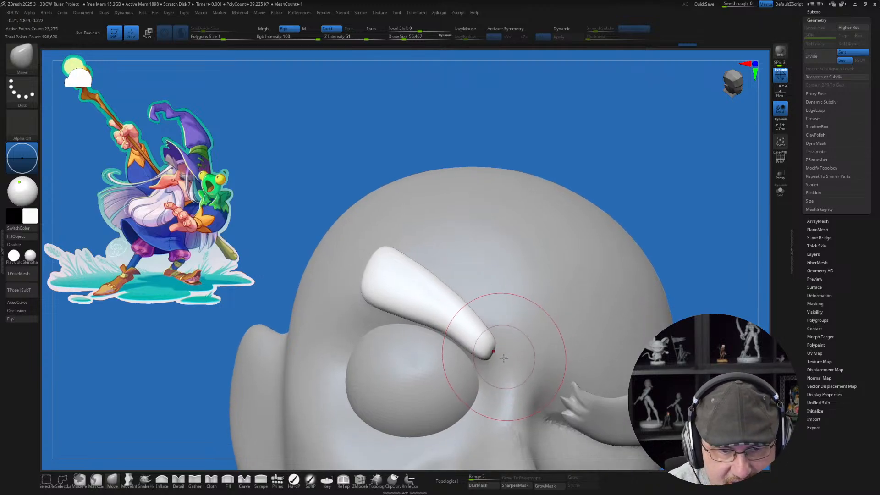
Step: Refine the eyebrow's inner tip with a smaller Move brush
key("s")
left_click(493, 360)
mouse_move(493, 361)
left_mouse_down()
mouse_move(499, 364)
mouse_move(493, 346)
left_mouse_up()
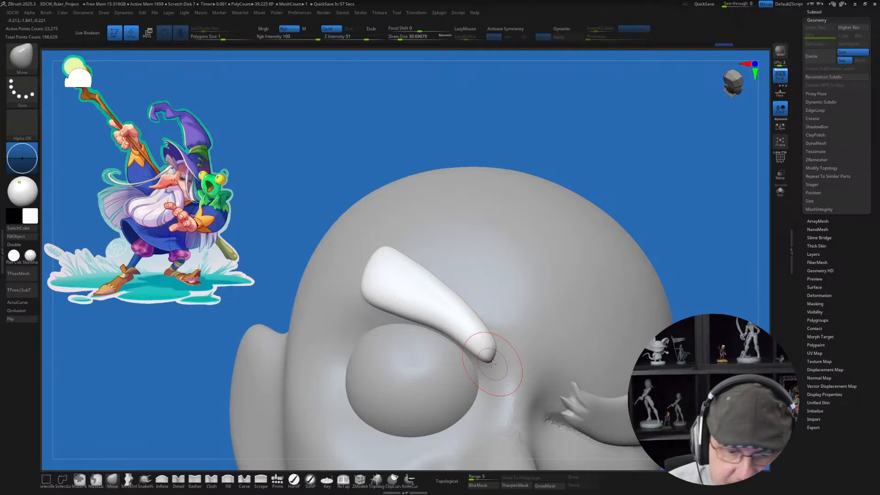
right_click_drag(393, 277, 403, 291)
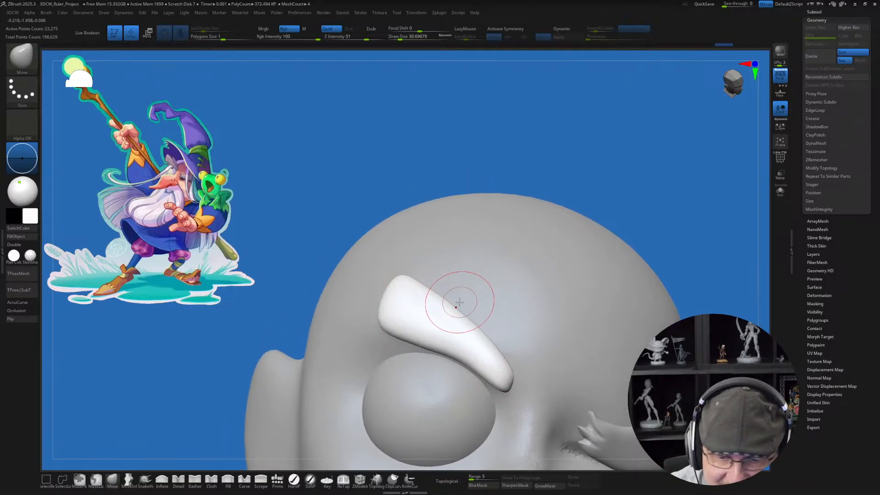
Step: Pull a small pointed hair tuft upward from the middle of the eyebrow's upper edge with a small Move brush
key("s")
left_click_drag(459, 308, 457, 307)
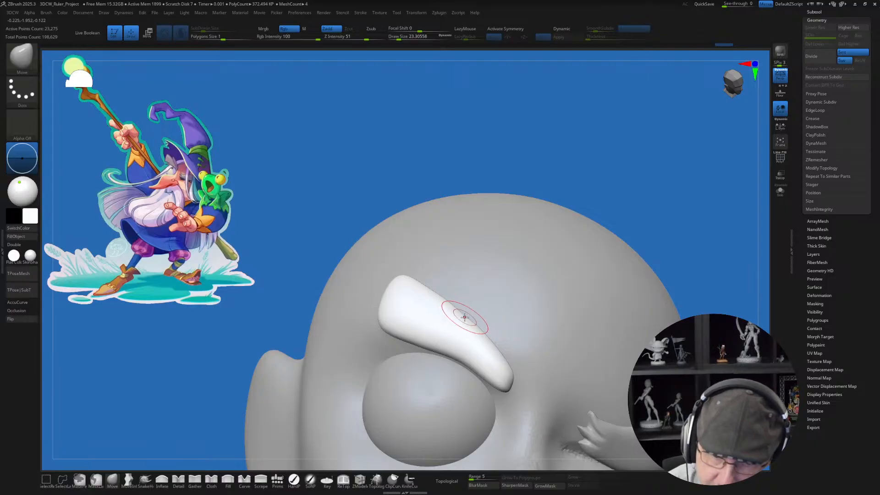
left_click_drag(465, 301, 459, 290)
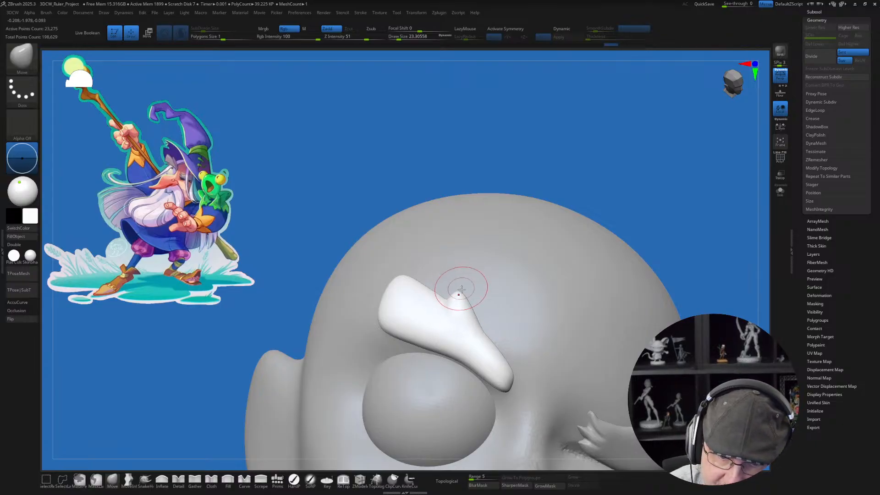
key("s")
left_click_drag(480, 328, 472, 304)
right_click_drag(472, 302, 452, 305)
key("s")
left_click_drag(452, 304, 450, 304)
right_click_drag(451, 295, 452, 299, "alt")
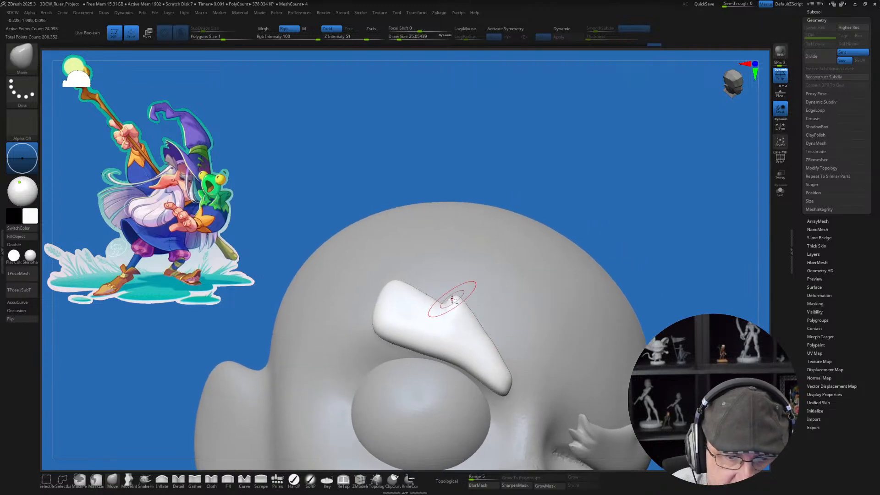
left_click_drag(448, 310, 458, 297)
key("s")
mouse_move(476, 302)
right_mouse_down()
mouse_move(434, 350)
mouse_move(430, 334)
mouse_move(443, 314)
right_mouse_up()
Step: Carve a groove from the notch beside the tuft down to the eyebrow's inner tip with the Cloth brush
left_click(211, 479)
left_click_drag(447, 316, 506, 387)
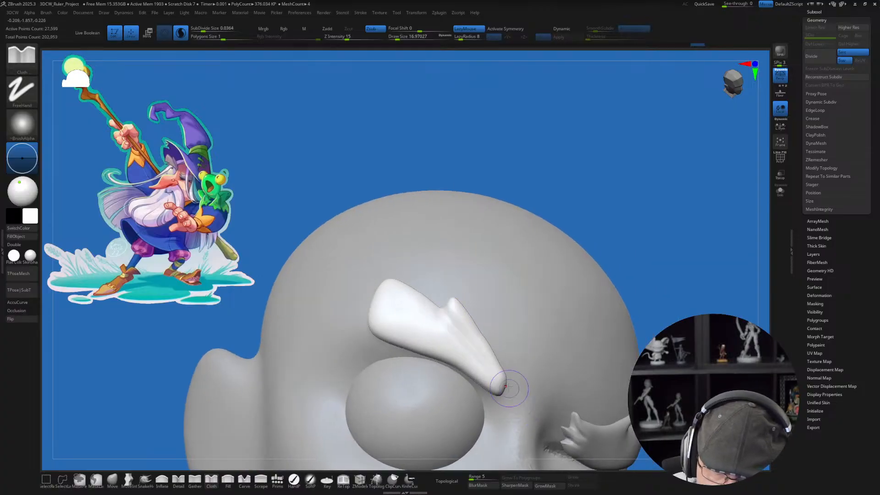
key("]")
key("ctrl+z")
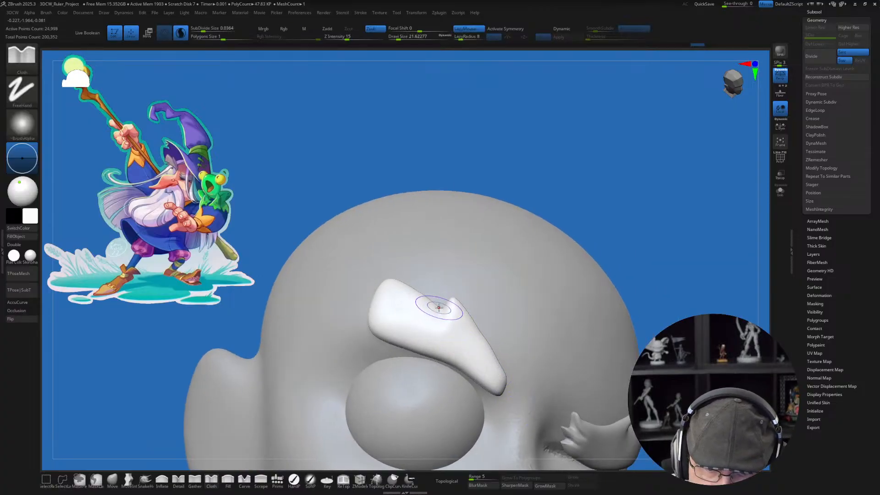
left_click_drag(441, 306, 496, 373)
right_click_drag(477, 338, 487, 351)
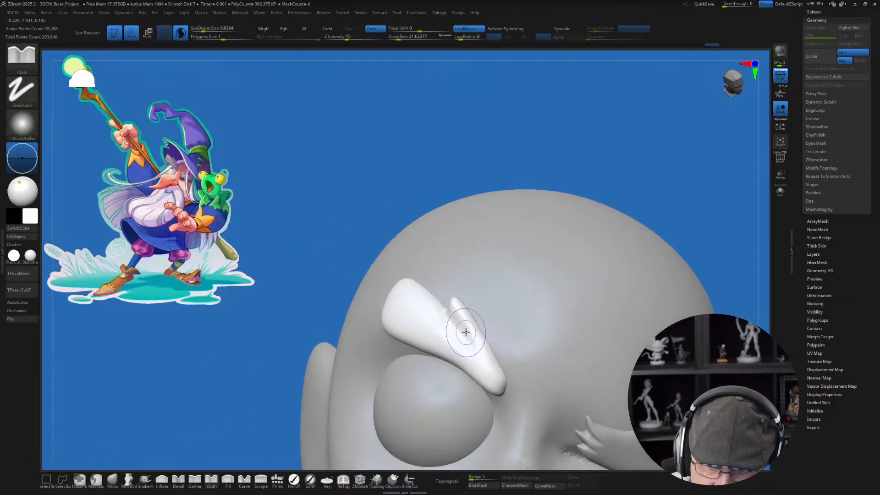
Step: Deepen the crease below the hair tuft with a smaller Cloth brush to separate it from the eyebrow's main mass
key("[")
right_click_drag(442, 311, 464, 316)
mouse_move(475, 350)
left_mouse_down("shift")
mouse_move(453, 340)
mouse_move(468, 339)
left_mouse_up("shift")
mouse_move(506, 316)
right_mouse_down()
mouse_move(487, 311)
mouse_move(484, 320)
right_mouse_up()
right_click_drag(448, 292, 420, 295)
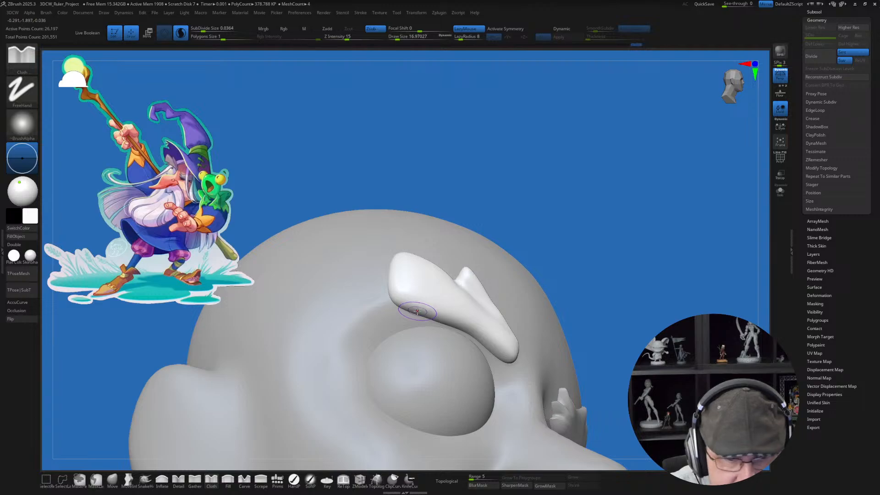
Step: Try to carve a notch into the eyebrow's lower edge near its outer end with the Cloth brush
right_click_drag(416, 311, 409, 304)
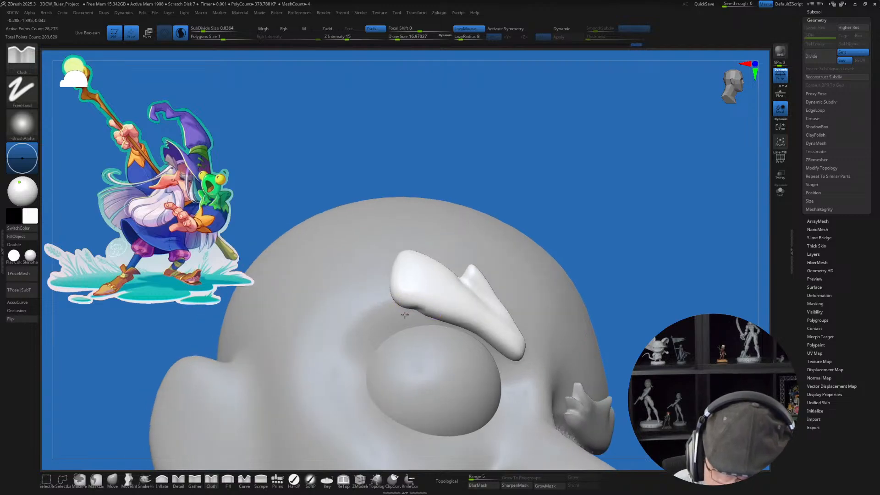
left_click_drag(405, 314, 401, 315)
key("ctrl+z")
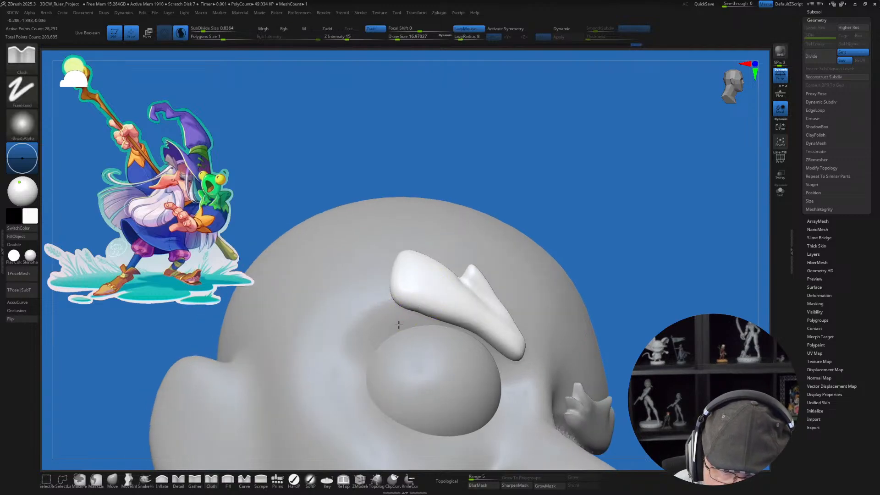
key("ctrl+z")
mouse_move(462, 314)
right_mouse_down()
mouse_move(438, 332)
mouse_move(424, 328)
right_mouse_up()
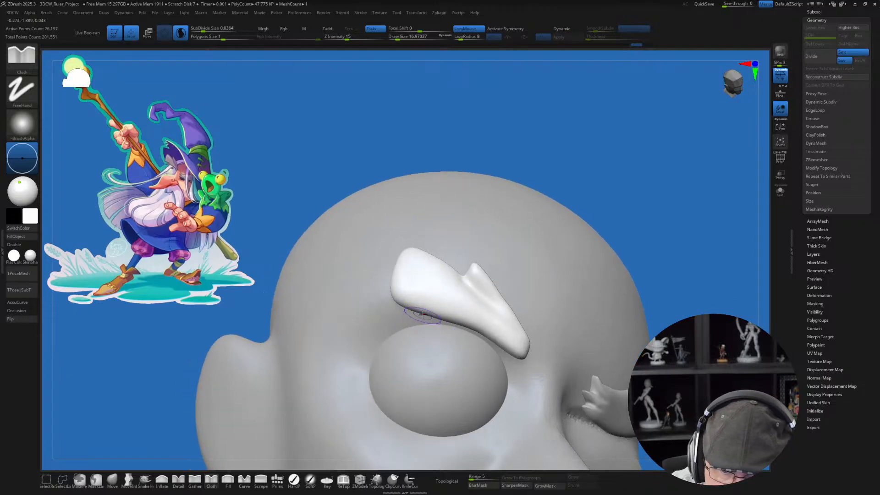
left_click_drag(415, 318, 424, 312)
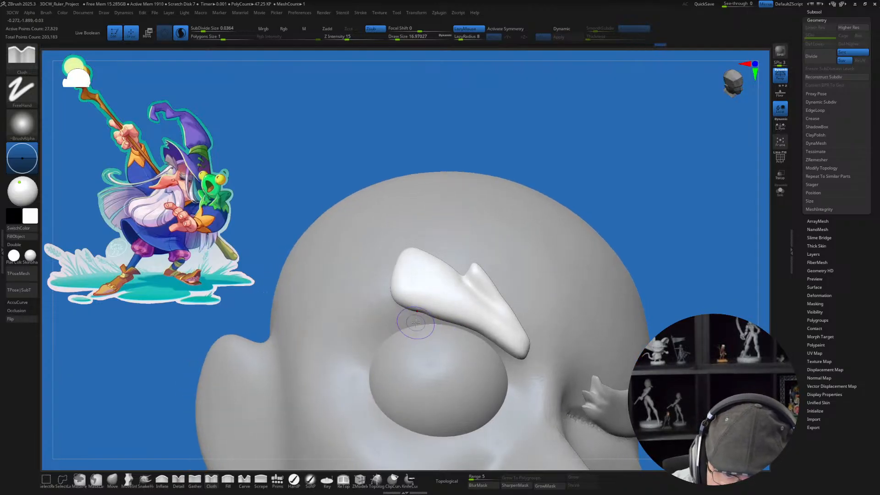
Step: Try to pull a pointed hair tuft out of the eyebrow's lower edge using the SnakeHook brush with AccuCurve enabled
left_click(145, 479)
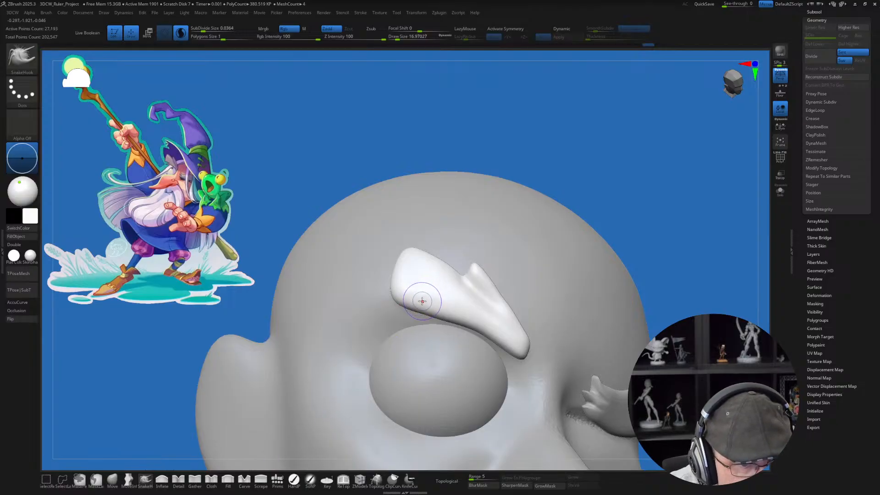
left_click(18, 302)
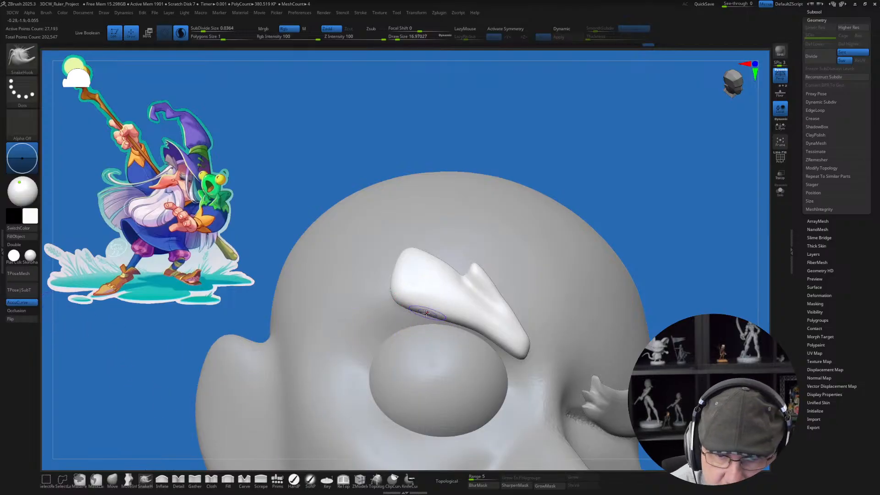
key("s")
left_click_drag(426, 313, 414, 348)
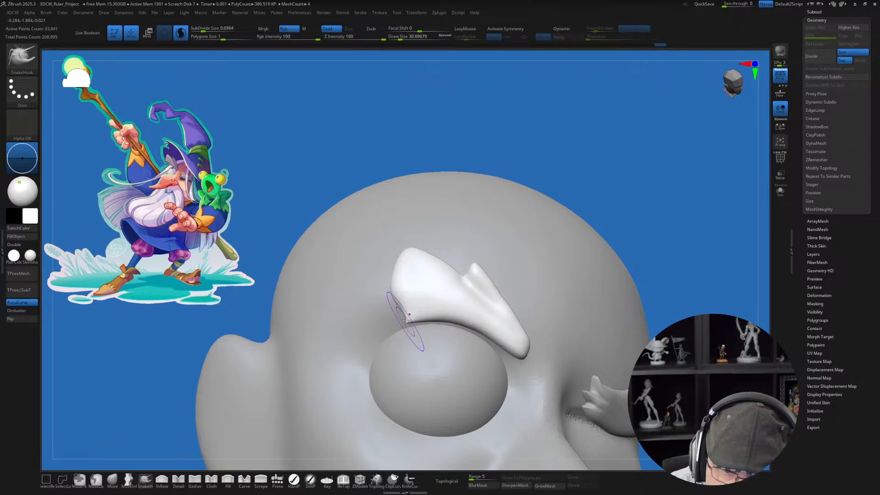
left_click_drag(422, 308, 428, 310)
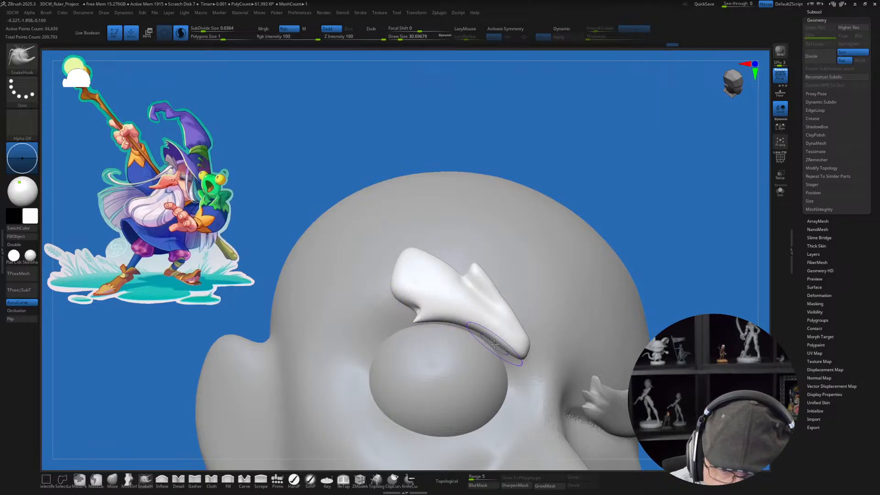
mouse_move(442, 340)
right_mouse_down()
mouse_move(514, 348)
mouse_move(408, 355)
right_mouse_up()
key("ctrl+z")
key("ctrl+z")
Step: Pull a pointed hair tuft outward from the eyebrow's lower edge with the Move Infinite Depth brush and smooth its base
left_click(135, 479)
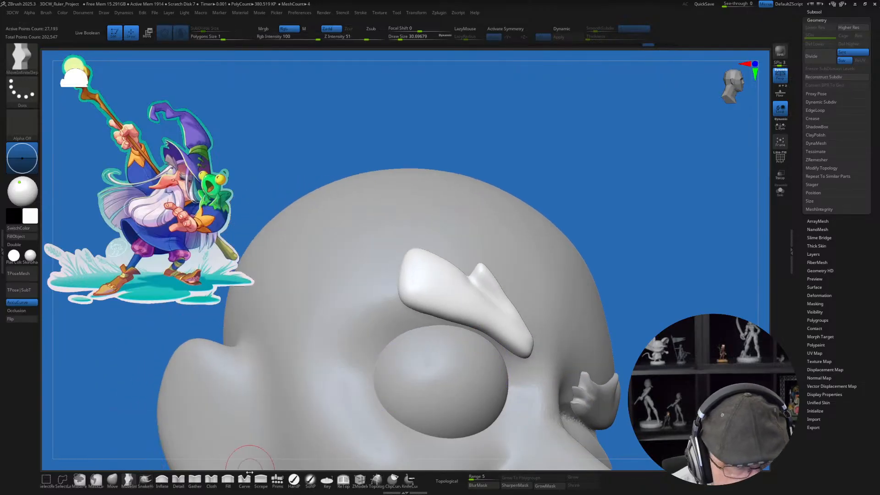
right_click_drag(433, 352, 420, 361)
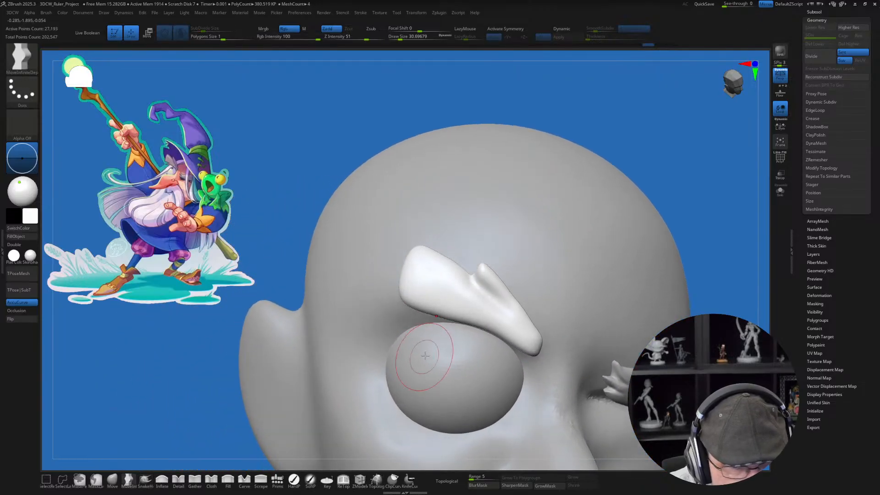
right_click_drag(446, 319, 444, 315)
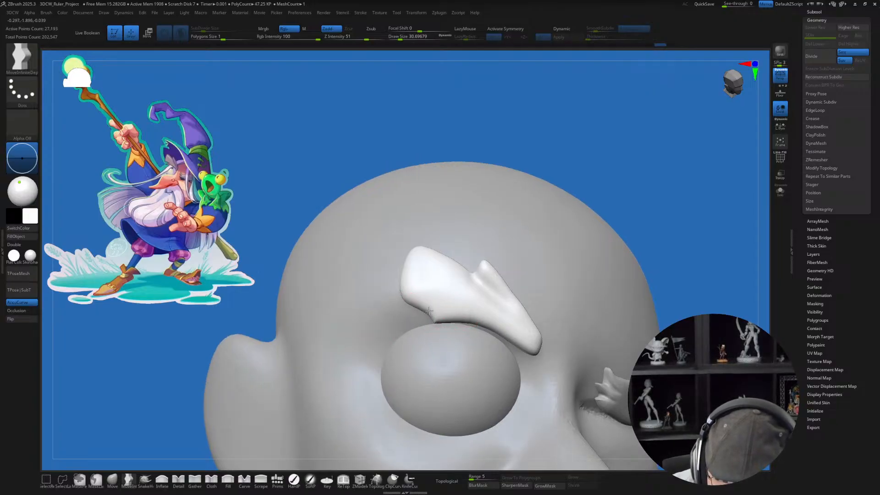
mouse_move(443, 308)
left_mouse_down()
mouse_move(433, 323)
mouse_move(446, 315)
left_mouse_up()
mouse_move(491, 355)
right_mouse_down()
mouse_move(454, 353)
mouse_move(484, 360)
right_mouse_up()
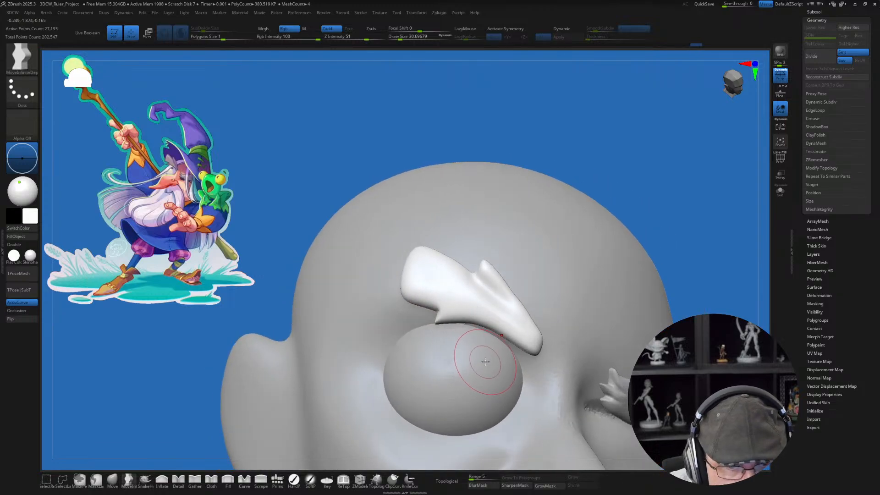
mouse_move(430, 326)
left_mouse_down()
mouse_move(443, 310)
mouse_move(420, 322)
mouse_move(462, 305)
left_mouse_up()
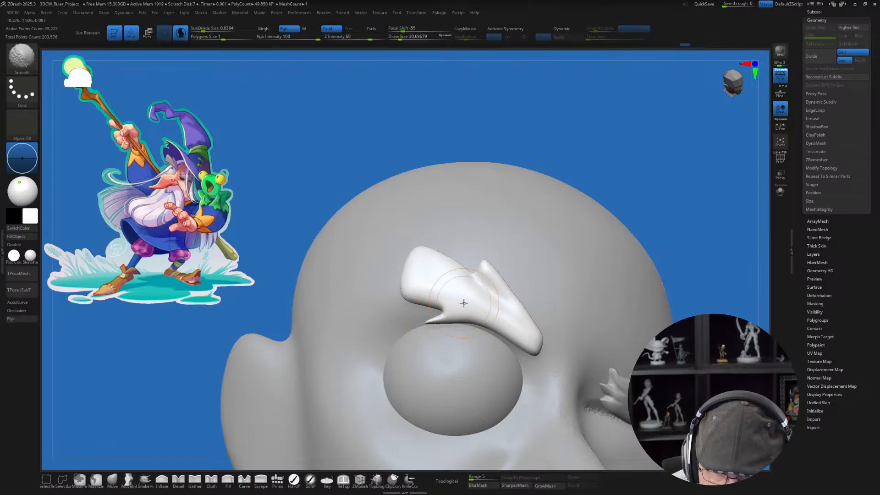
Step: Thicken the upper hair tuft and the eyebrow's inner end with the Inflate brush at a draw size of about 29
mouse_move(497, 366)
right_mouse_down()
mouse_move(607, 353)
mouse_move(532, 362)
right_mouse_up()
mouse_move(503, 246)
right_mouse_down("alt")
mouse_move(495, 274)
mouse_move(489, 265)
right_mouse_up("alt")
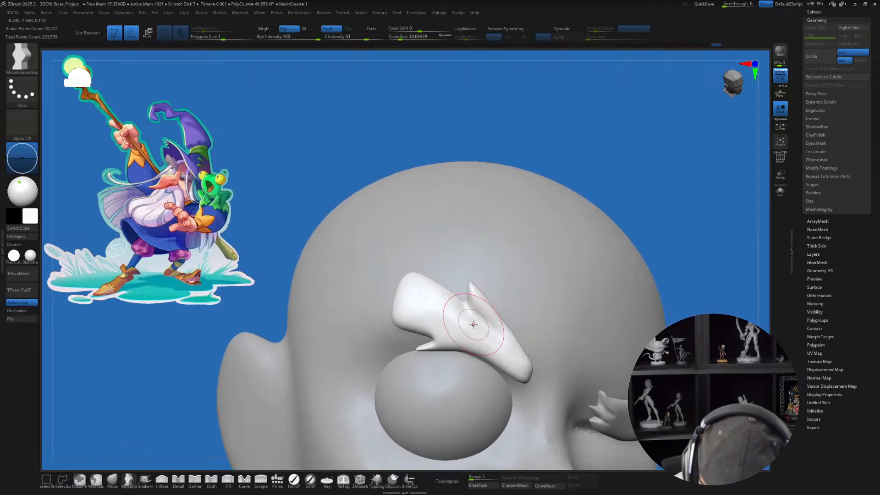
left_click(161, 479)
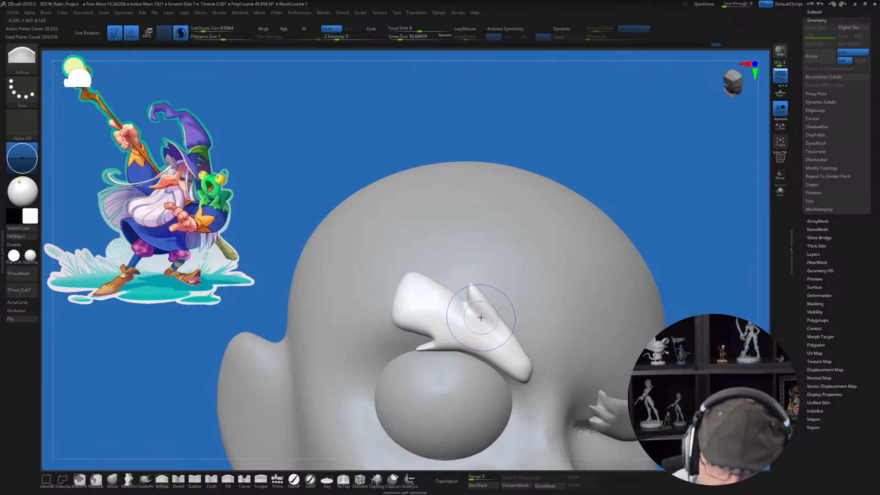
left_click_drag(470, 315, 467, 307)
mouse_move(495, 337)
left_mouse_down()
mouse_move(469, 311)
mouse_move(502, 354)
left_mouse_up()
mouse_move(514, 328)
right_mouse_down()
mouse_move(526, 314)
mouse_move(502, 333)
right_mouse_up()
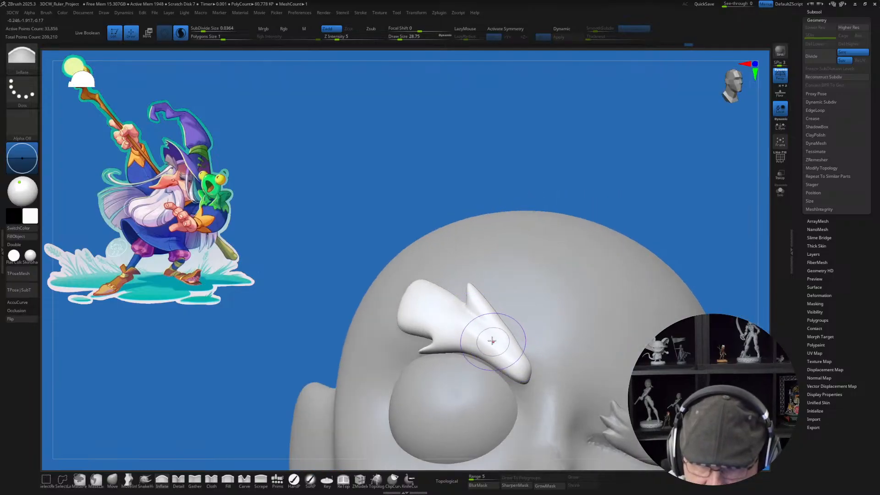
right_click_drag(520, 298, 490, 297)
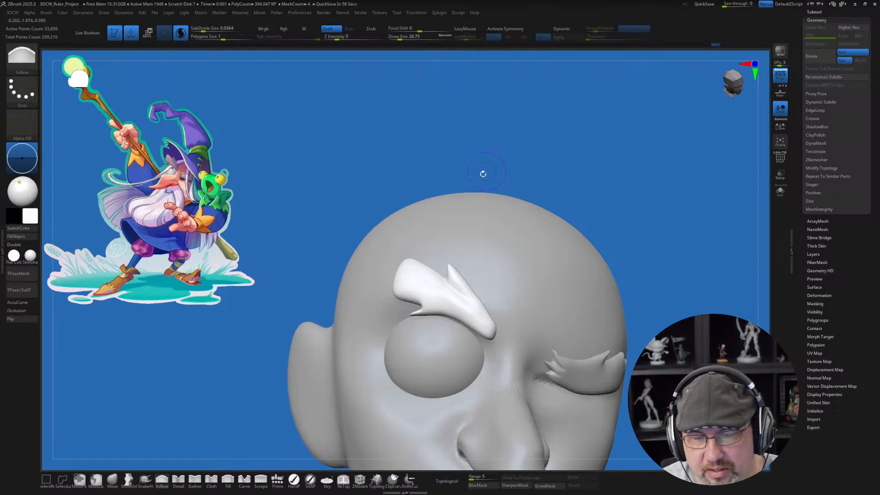
Step: Reshape the eyebrow's side profile to follow the forehead with a large Move brush, reducing the draw size from about 97 to 77
right_click_drag(522, 143, 501, 171)
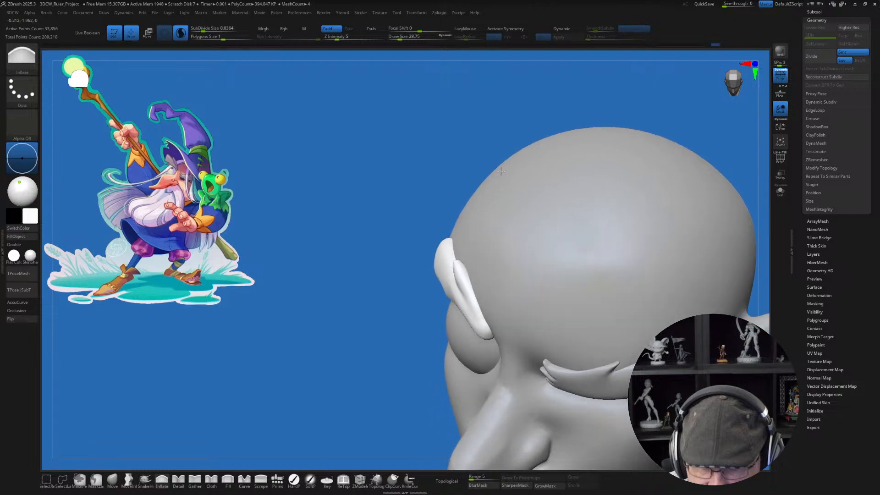
left_click(112, 479)
key("s")
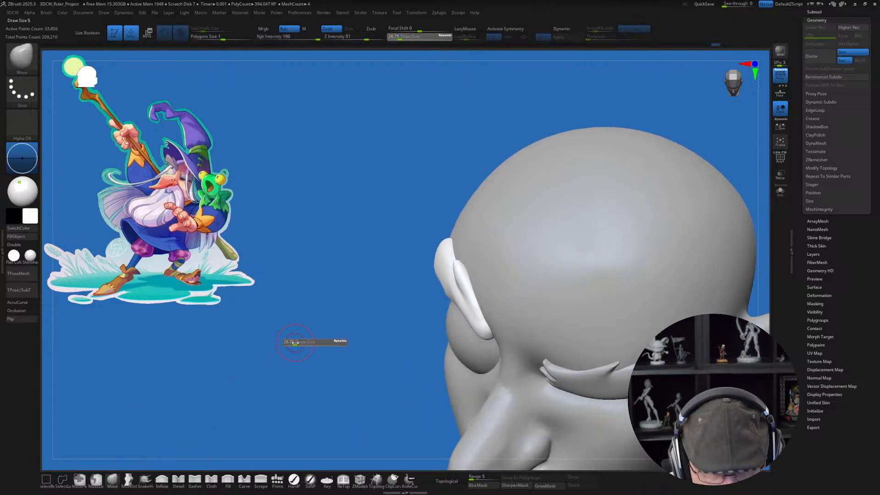
left_click_drag(289, 344, 300, 343)
key("s")
left_click_drag(481, 343, 486, 343)
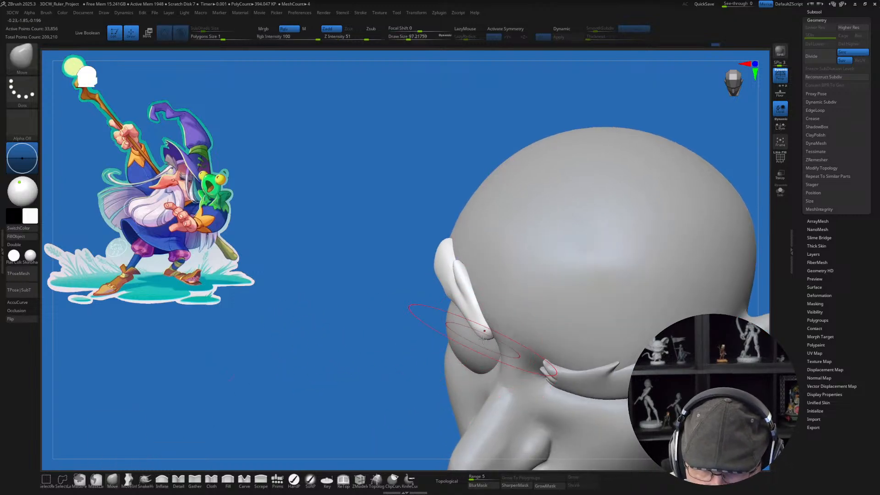
key("s")
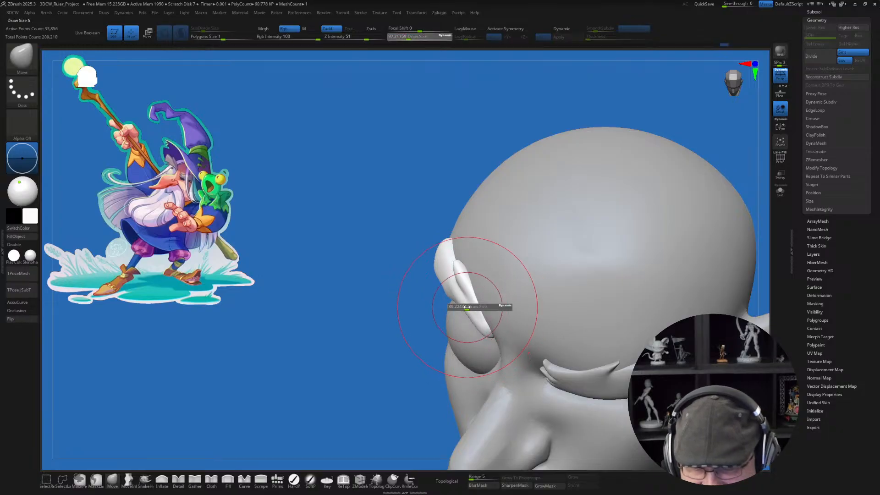
left_click_drag(479, 307, 468, 306)
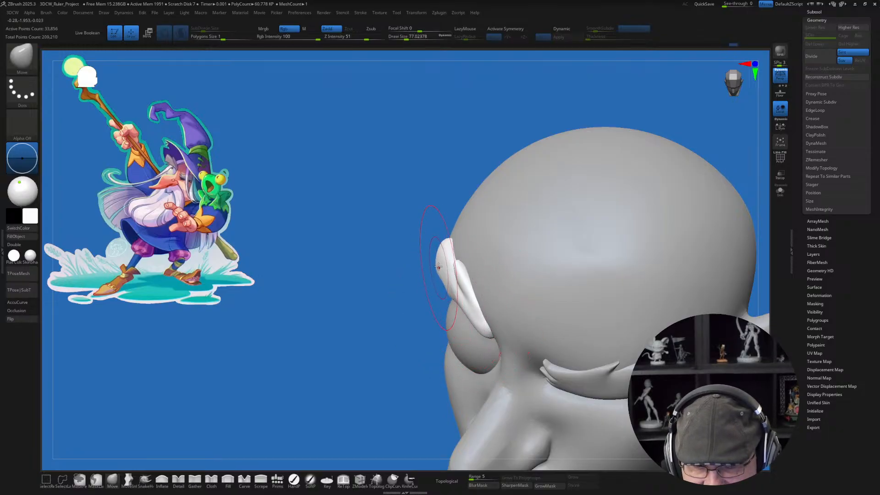
mouse_move(386, 306)
left_mouse_down()
mouse_move(534, 300)
mouse_move(447, 303)
mouse_move(456, 310)
mouse_move(443, 296)
left_mouse_up()
Step: Refine the eyebrow's lower edge near its inner end with a smaller Move brush at a draw size of about 51
key("s")
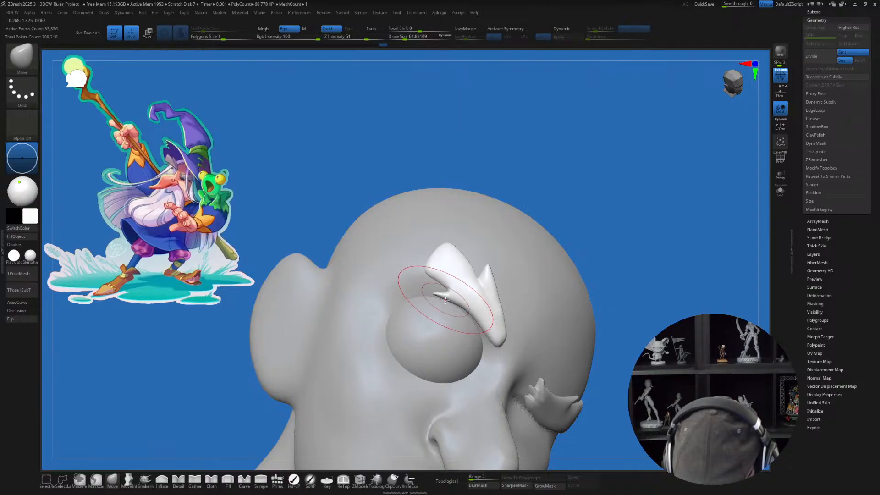
key("s")
left_click_drag(500, 323, 494, 323)
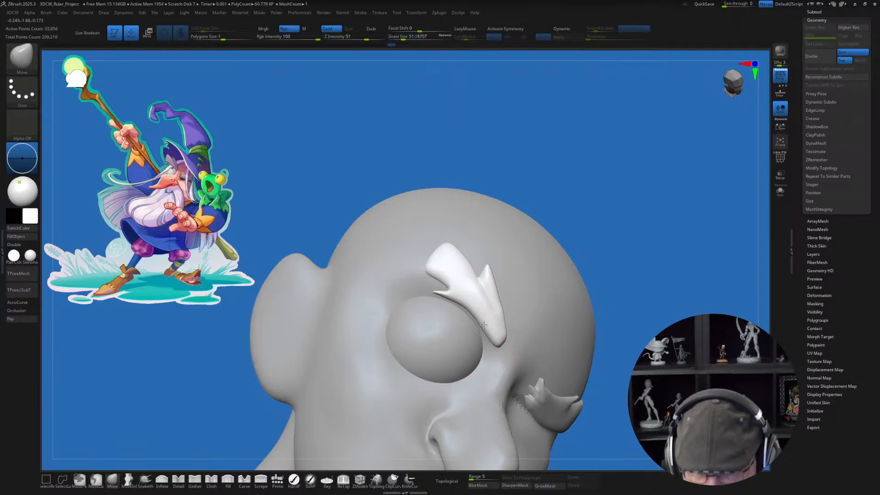
left_click_drag(677, 201, 591, 187)
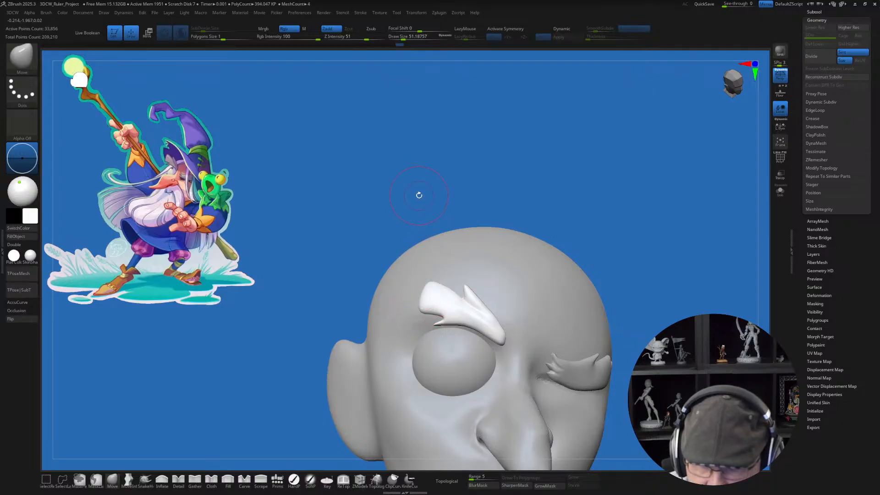
left_click_drag(428, 192, 610, 280)
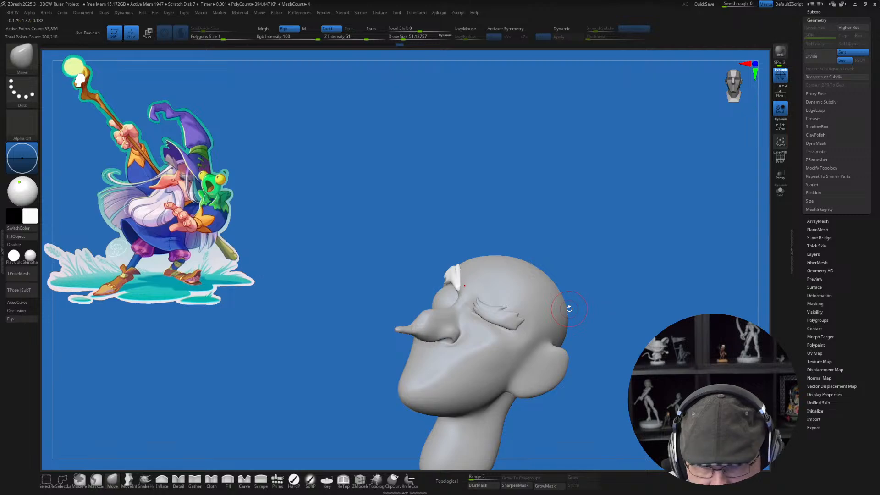
Step: Insert a QuadSphere-2 primitive in front of the mouth, just below the nose
mouse_move(319, 378)
left_mouse_down()
mouse_move(323, 346)
mouse_move(401, 366)
left_mouse_up()
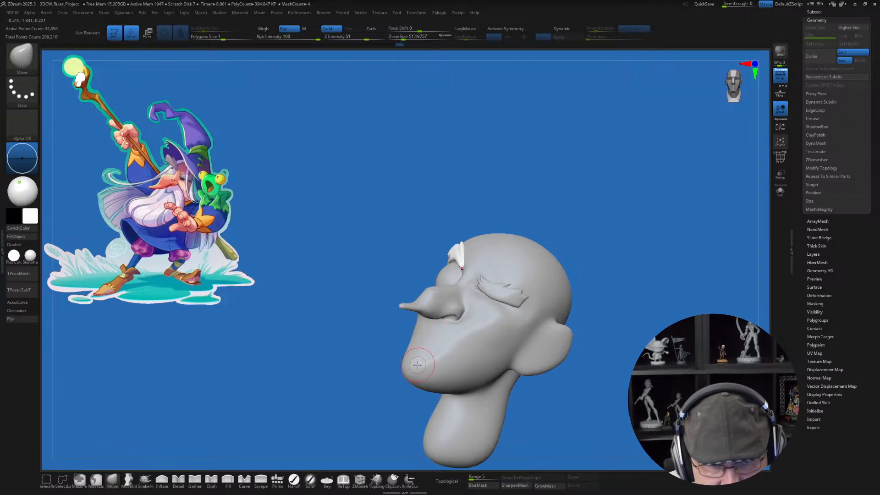
left_click(277, 480)
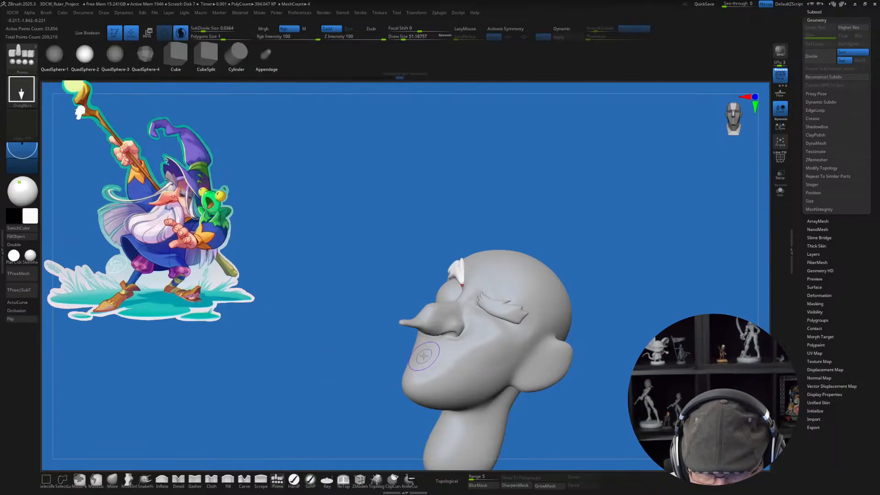
left_click_drag(423, 356, 412, 395)
key("w")
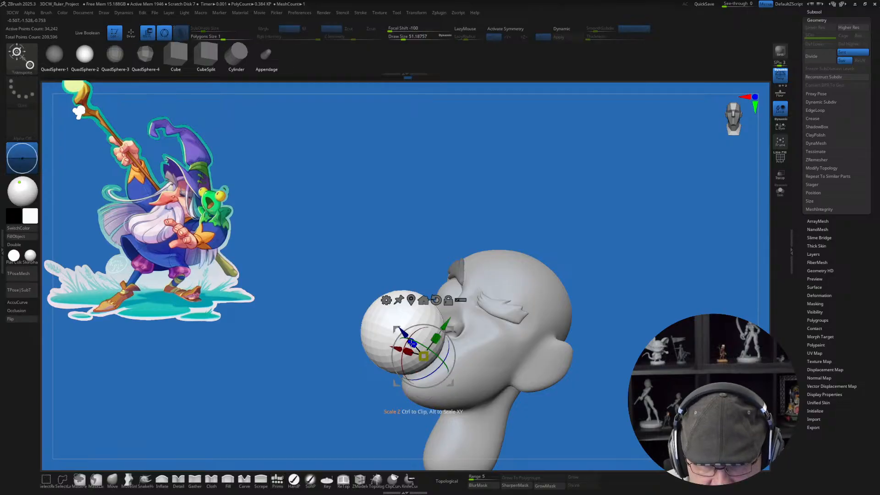
Step: Flatten the inserted sphere into an angled disc in front of the mouth and widen it sideways
mouse_move(412, 343)
left_mouse_down()
mouse_move(425, 353)
mouse_move(444, 326)
mouse_move(432, 341)
mouse_move(411, 346)
left_mouse_up()
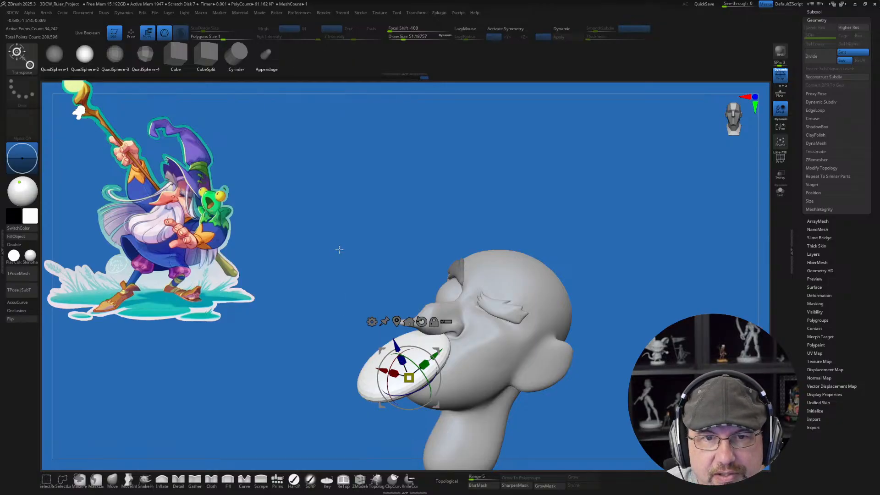
left_click_drag(339, 249, 340, 246, "alt")
left_click_drag(567, 249, 580, 252)
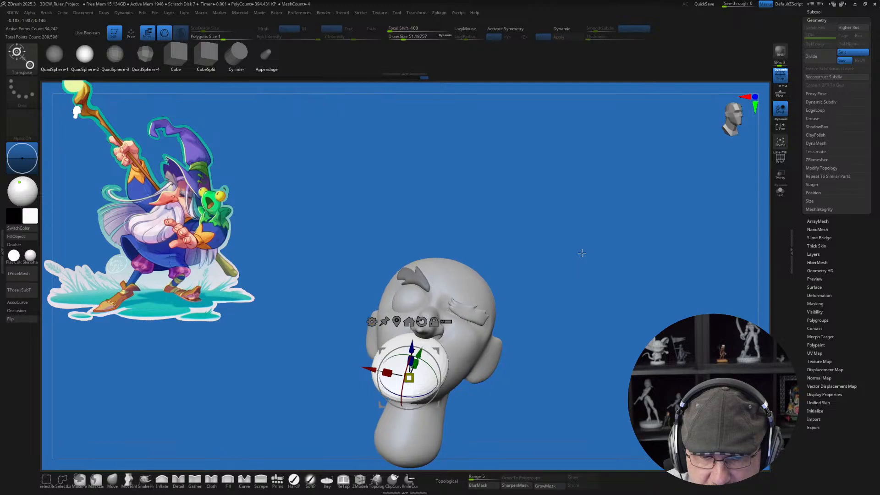
left_click_drag(382, 372, 384, 372)
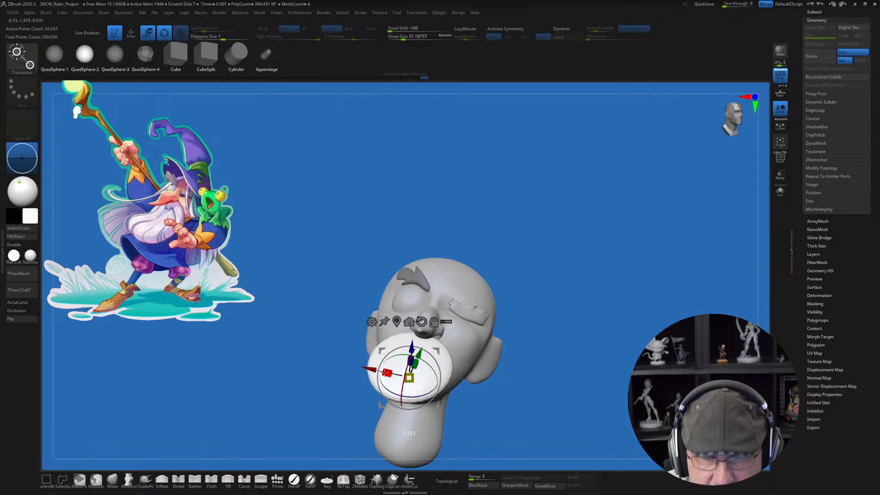
mouse_move(592, 252)
left_mouse_down()
mouse_move(599, 257)
mouse_move(581, 261)
mouse_move(612, 257)
mouse_move(585, 238)
left_mouse_up()
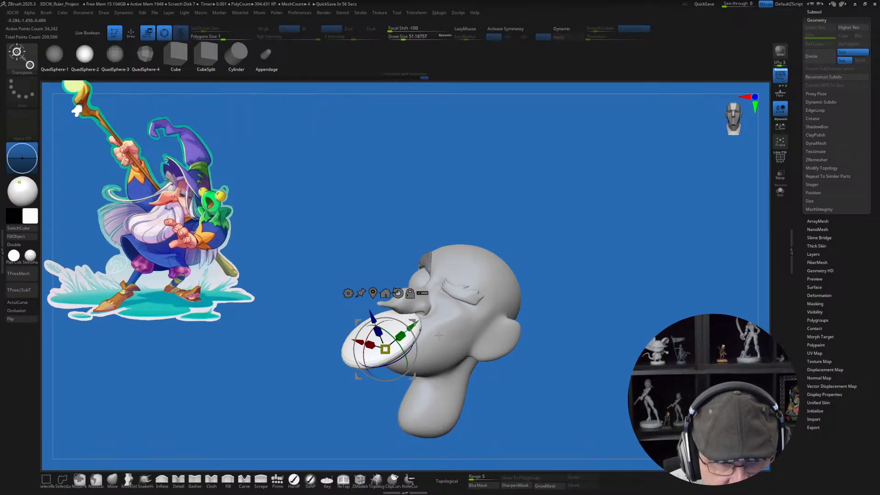
left_click_drag(585, 238, 570, 241)
left_click_drag(378, 331, 374, 324)
left_click_drag(484, 330, 463, 331)
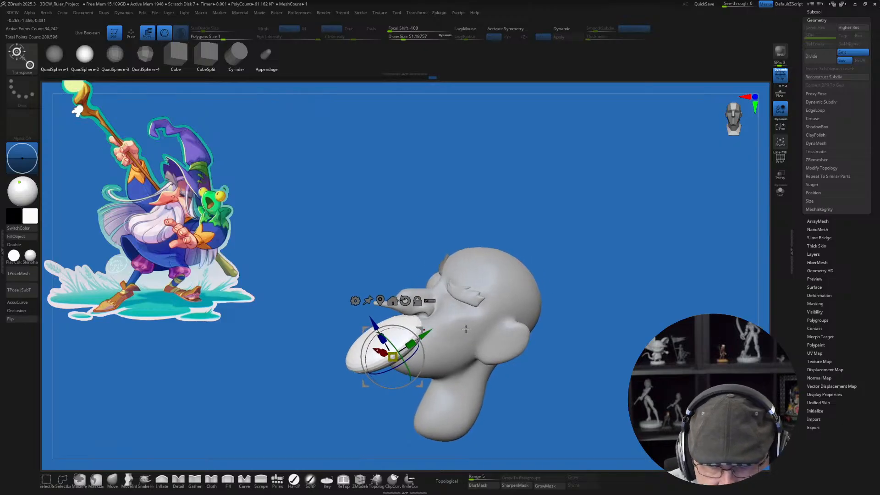
Step: Thicken the disc below the nose with broad Inflate strokes at a draw size of about 167
key("q")
mouse_move(447, 313)
right_mouse_down("ctrl")
mouse_move(448, 325)
mouse_move(444, 309)
mouse_move(429, 338)
right_mouse_up("ctrl")
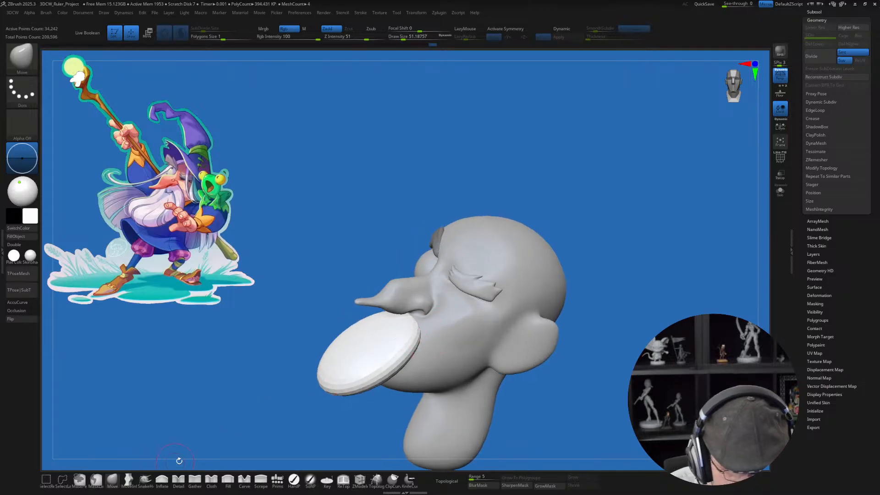
key("s")
left_click_drag(435, 343, 453, 341)
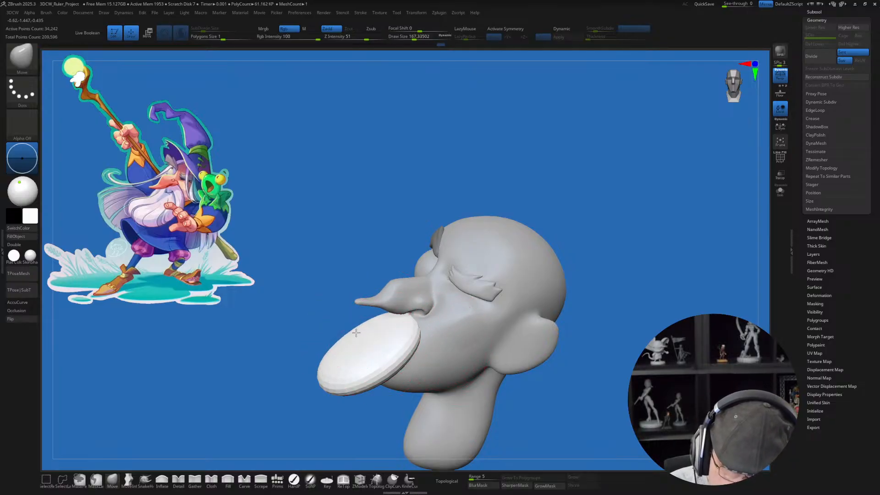
left_click(162, 479)
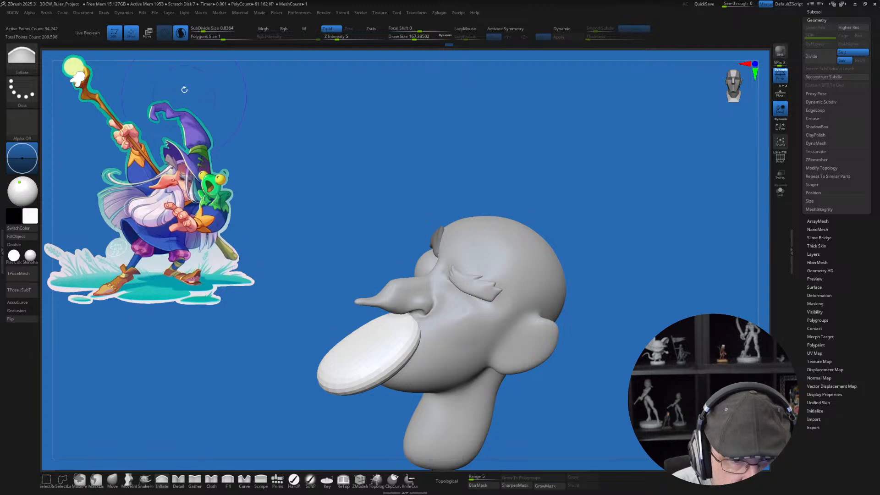
left_click_drag(347, 366, 367, 356)
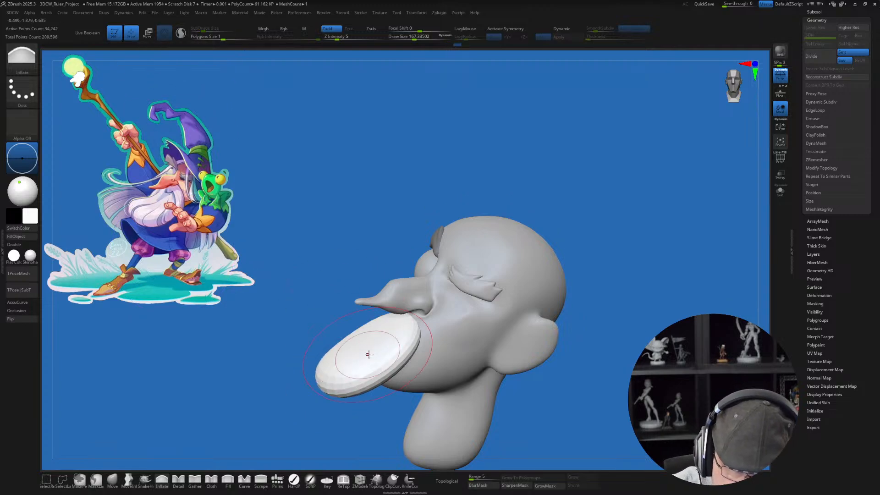
mouse_move(392, 336)
right_mouse_down()
mouse_move(377, 340)
mouse_move(404, 363)
right_mouse_up()
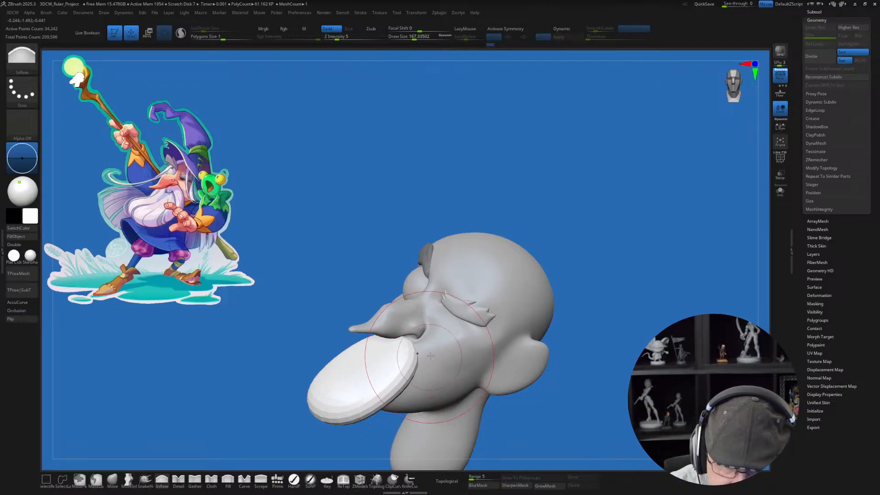
Step: Reshape the disc below the nose into a curved, drooping form with Move strokes at a draw size of about 192
mouse_move(408, 342)
right_mouse_down()
mouse_move(392, 349)
mouse_move(458, 372)
mouse_move(553, 380)
mouse_move(462, 385)
mouse_move(487, 350)
right_mouse_up()
left_click(113, 482)
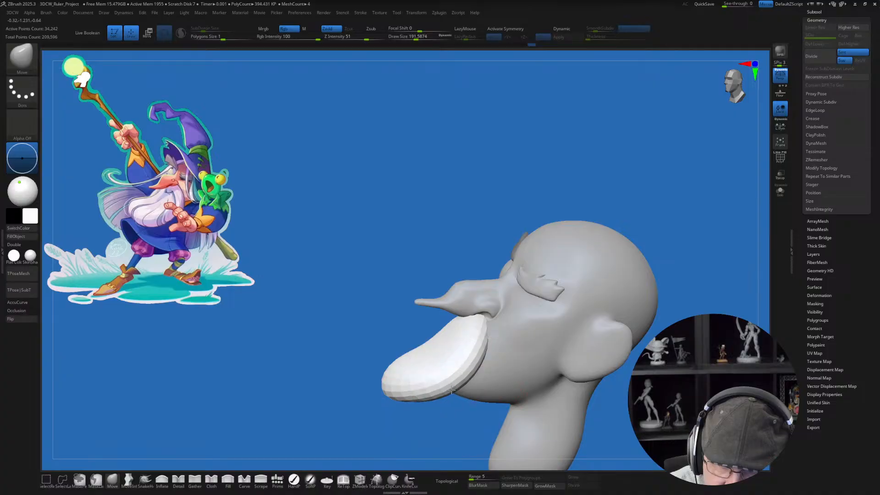
right_click_drag(436, 396, 528, 361)
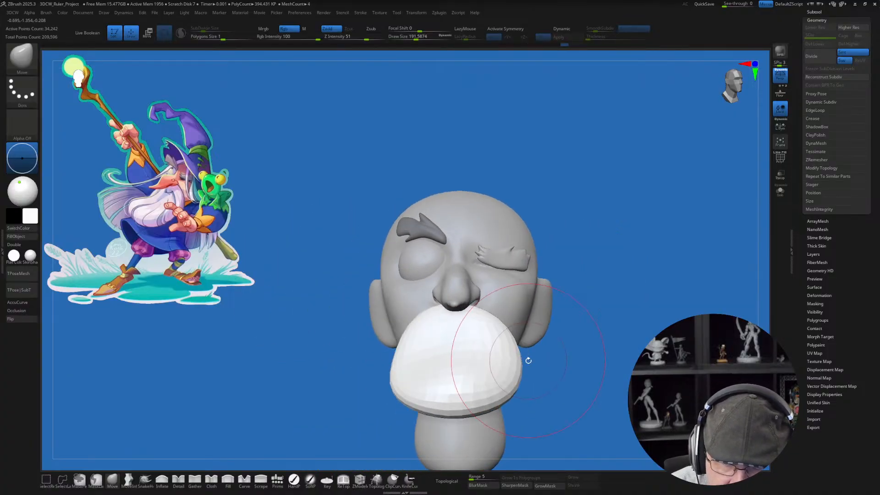
mouse_move(442, 345)
right_mouse_down()
mouse_move(508, 310)
mouse_move(452, 329)
mouse_move(393, 301)
right_mouse_up()
mouse_move(412, 330)
right_mouse_down()
mouse_move(433, 364)
mouse_move(459, 348)
mouse_move(443, 393)
mouse_move(464, 371)
mouse_move(459, 387)
right_mouse_up()
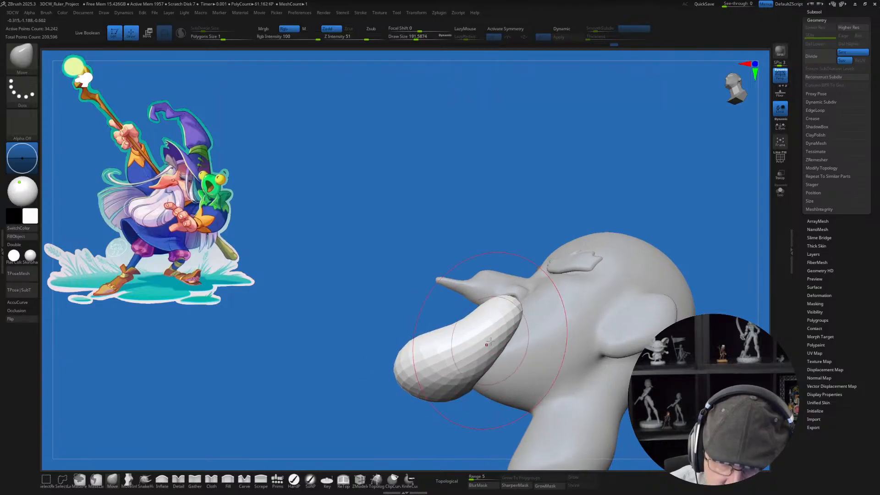
right_click_drag(545, 348, 581, 399)
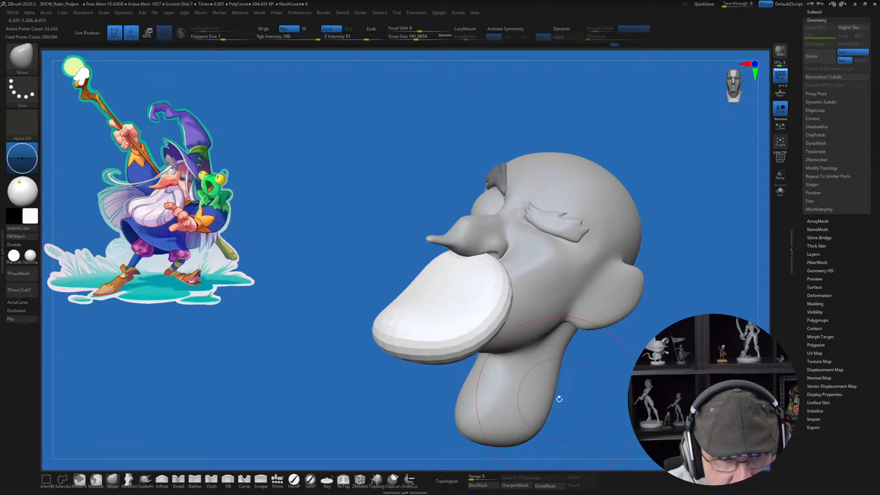
right_click_drag(541, 293, 509, 310)
Step: Enable Sculptris Pro, show the wireframe and smooth the beard disc at a SubDivide Size of 0.0364
left_click(181, 35, "shift")
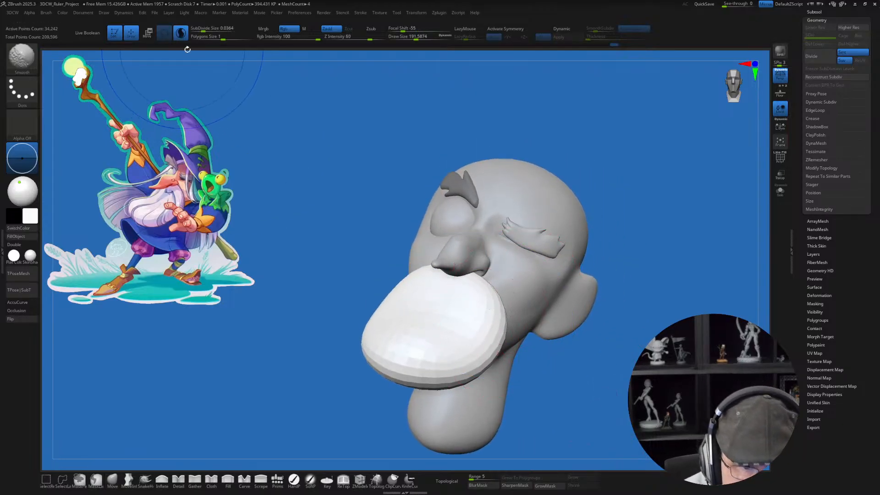
key("shift+f")
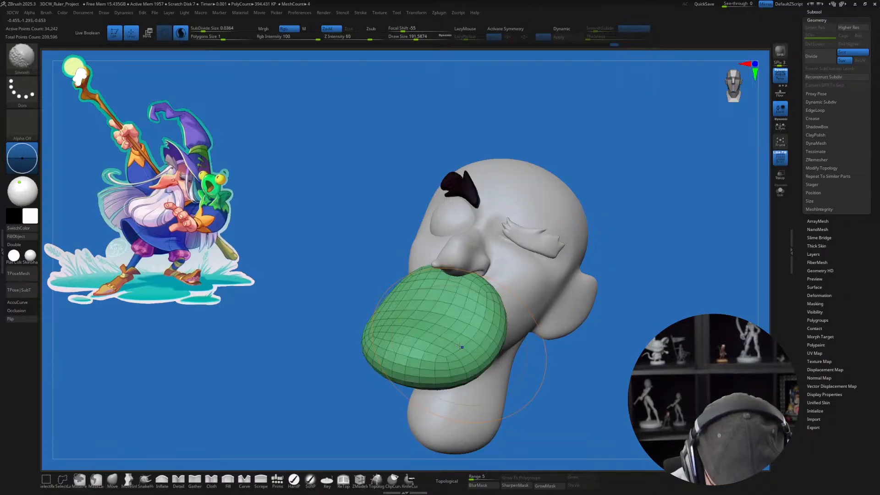
mouse_move(451, 312)
left_mouse_down("shift")
mouse_move(412, 320)
mouse_move(423, 348)
mouse_move(454, 337)
left_mouse_up("shift")
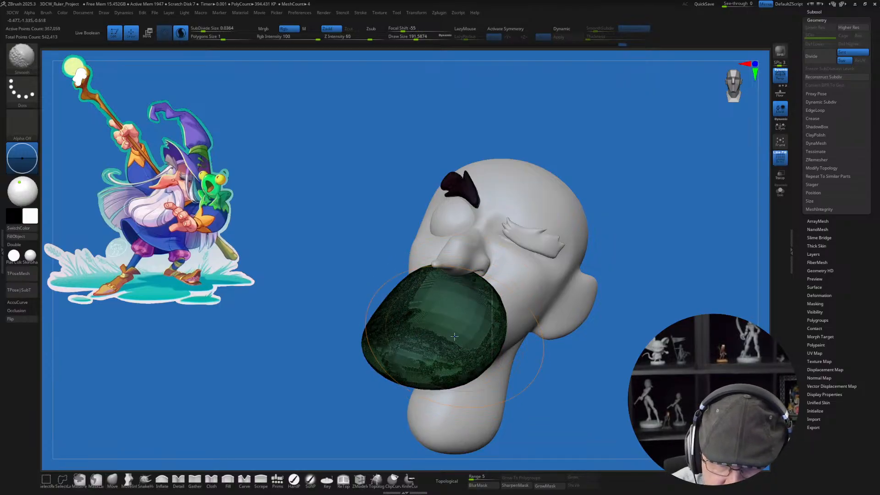
Step: Set the Sculptris Pro SubDivide Size to about 0.155 and smooth across the whole beard disc to coarsen and even out its mesh
left_click(205, 29)
left_click_drag(207, 30, 207, 30)
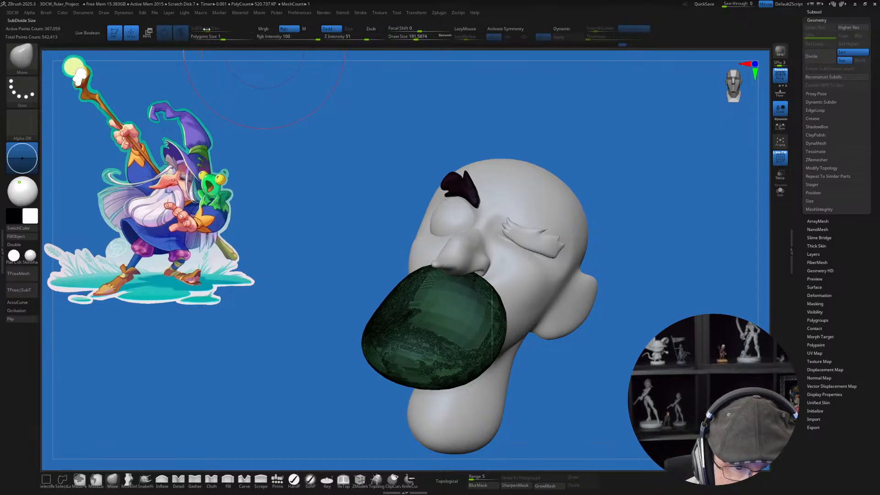
mouse_move(448, 337)
left_mouse_down("shift")
mouse_move(418, 323)
mouse_move(410, 380)
left_mouse_up("shift")
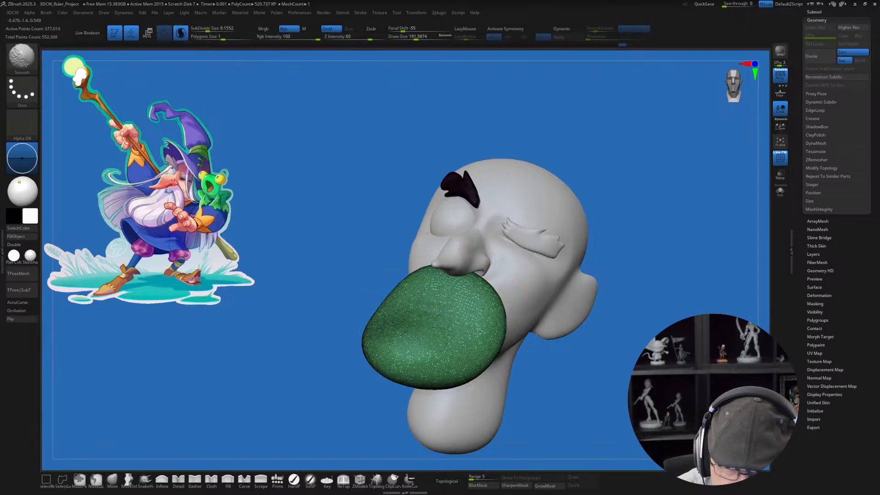
right_click_drag(478, 332, 451, 288)
left_click_drag(472, 337, 478, 316, "shift")
right_click_drag(477, 303, 487, 372)
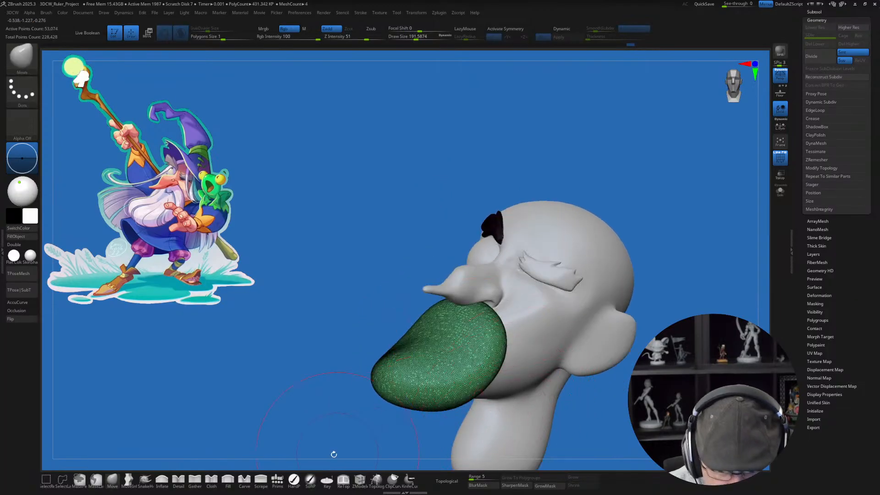
mouse_move(513, 419)
right_mouse_down()
mouse_move(548, 396)
mouse_move(534, 395)
right_mouse_up()
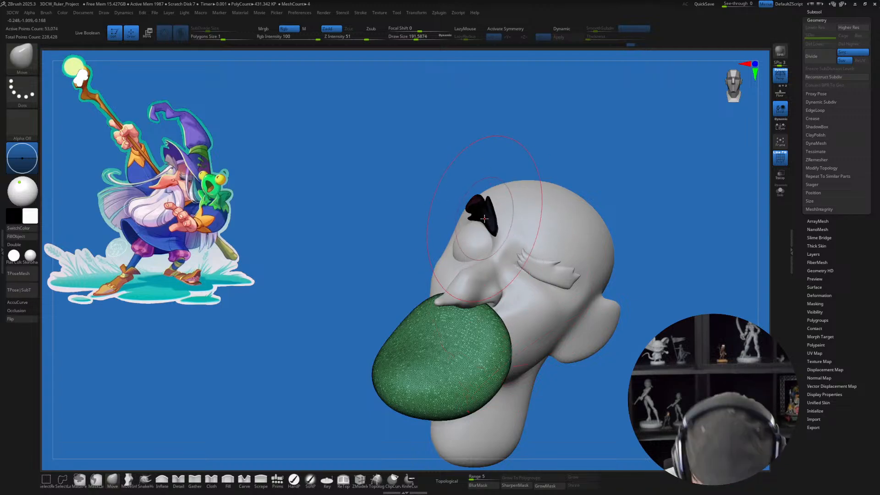
Step: Hide the wireframe, split the unmasked beard disc from the masked eyebrow into its own subtool and make the disc active
key("shift+f")
left_click_drag(307, 288, 304, 286)
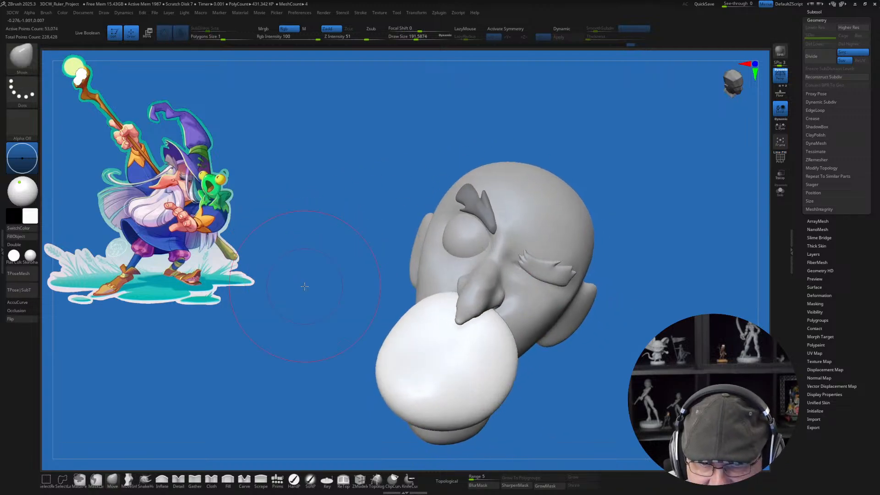
key("space")
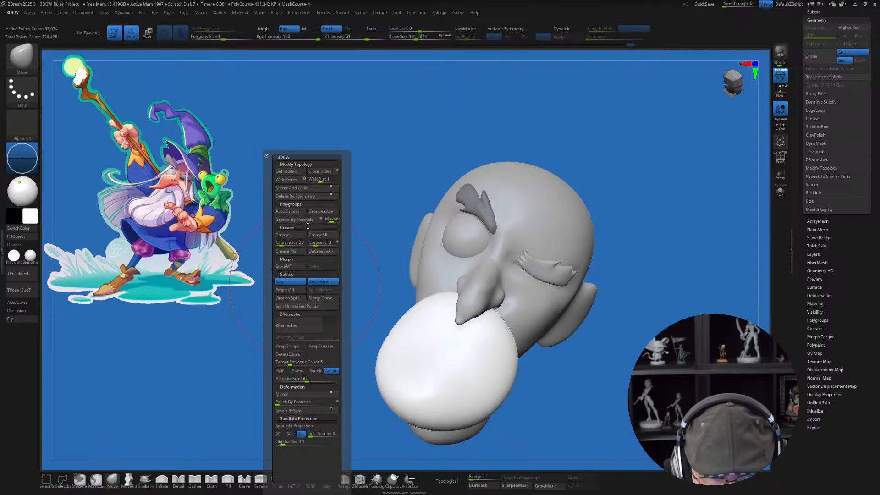
left_click(310, 306)
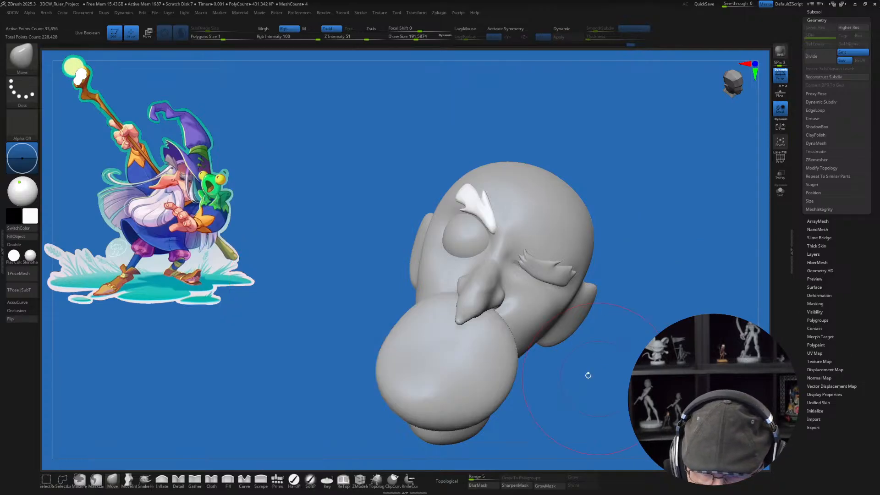
left_click(500, 348, "alt")
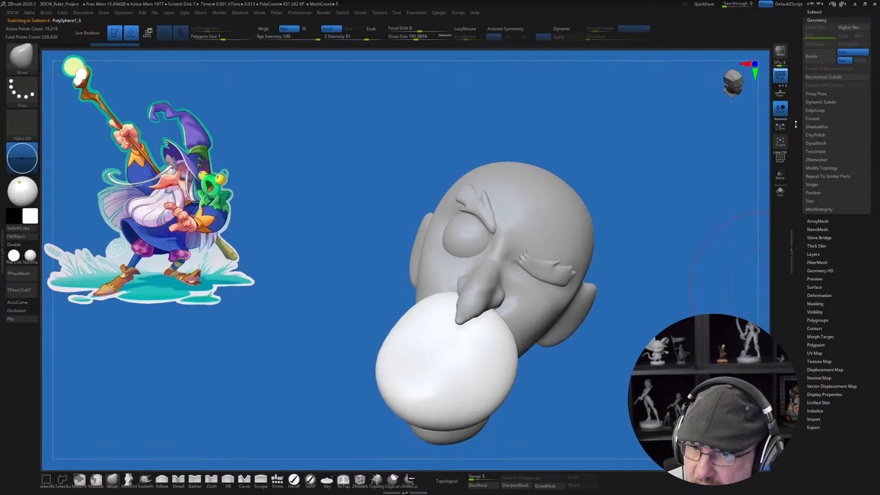
Step: Select the SO_20CM_Ruler subtool and save the tool as Wizard_001 in the ZTLs folder inside Twitch
scroll(816, 158, "up", 3)
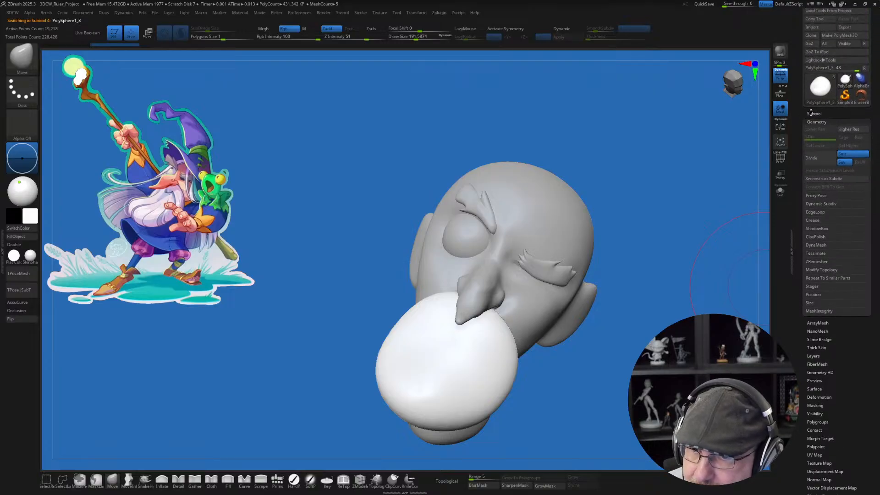
left_click(811, 113)
left_click(816, 141)
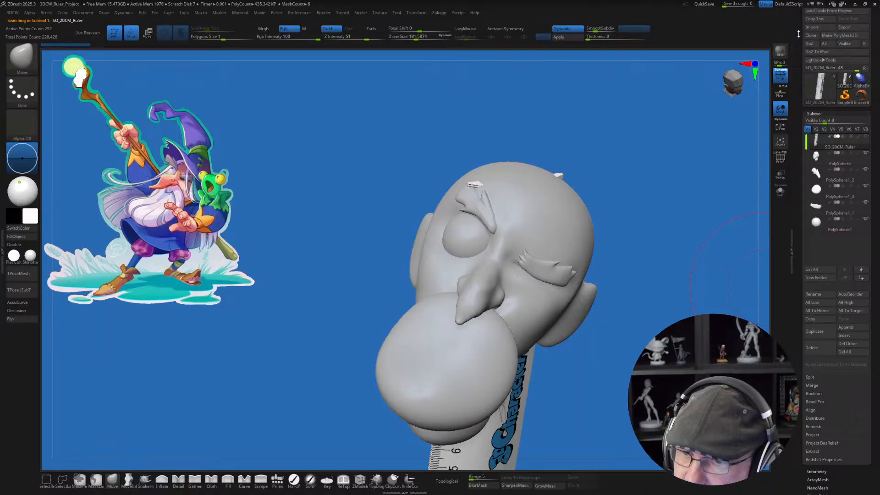
scroll(811, 72, "up", 1)
left_click(852, 23)
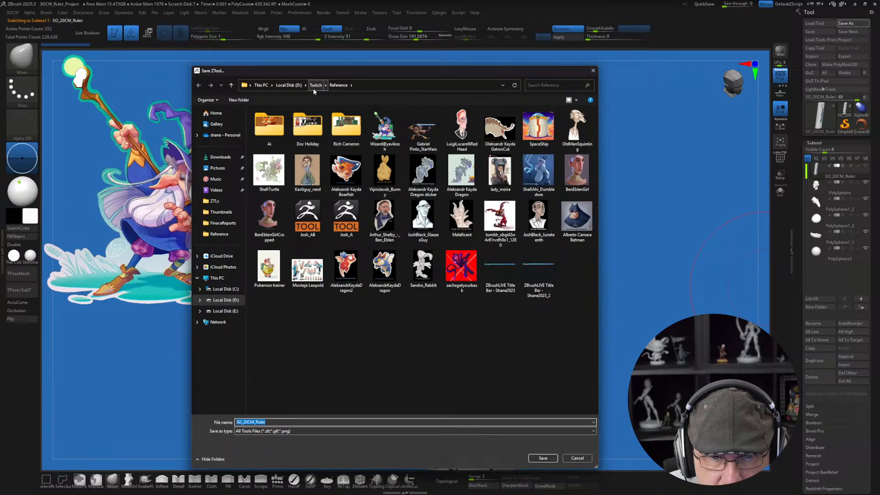
left_click(313, 86)
double_click(276, 141)
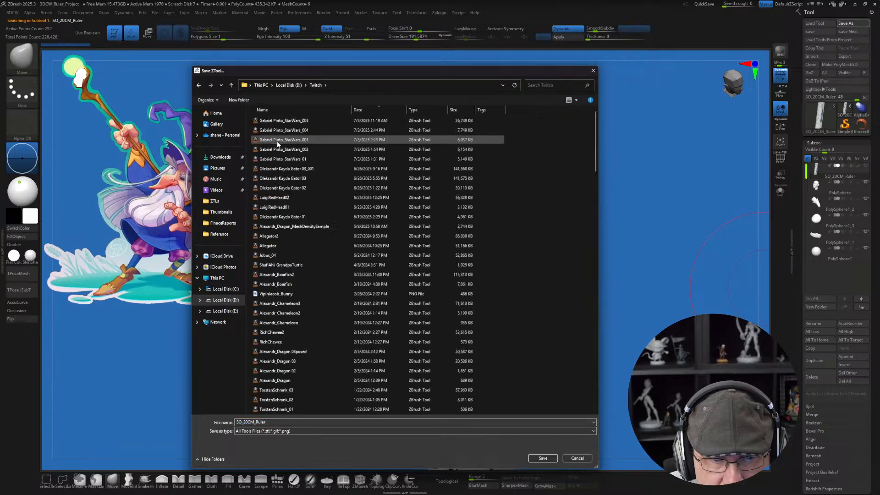
double_click(309, 422)
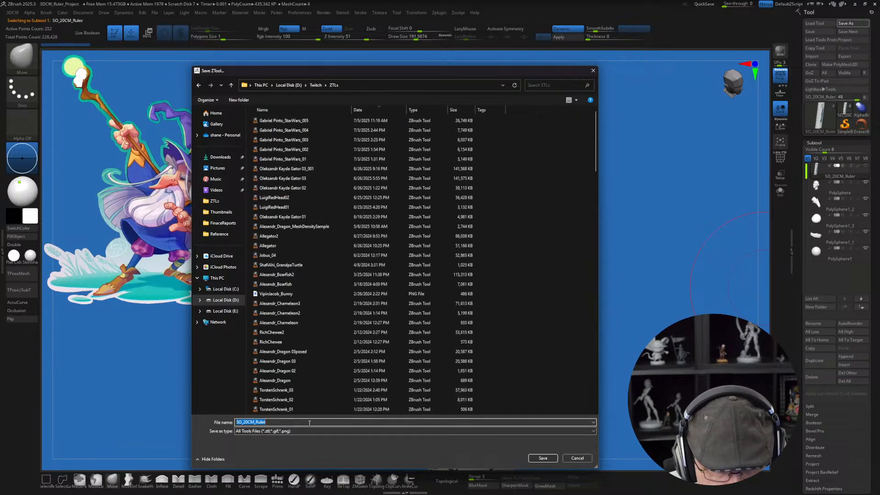
type("Wizard")
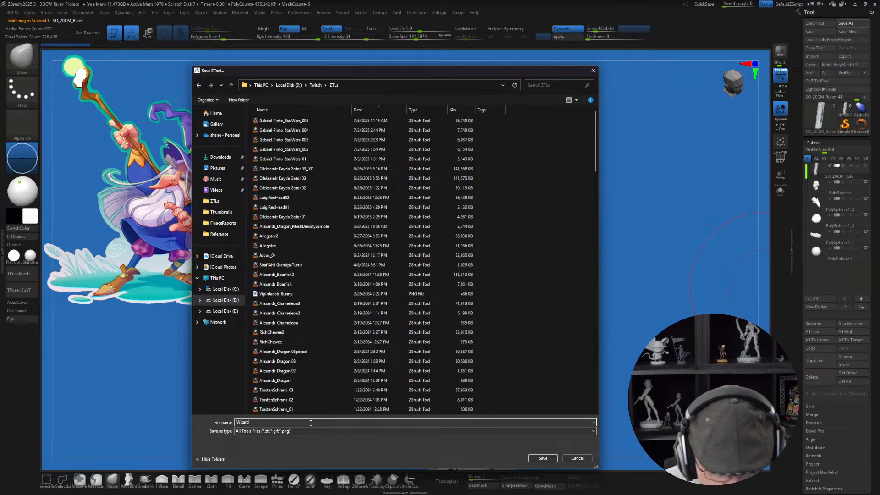
type("_001")
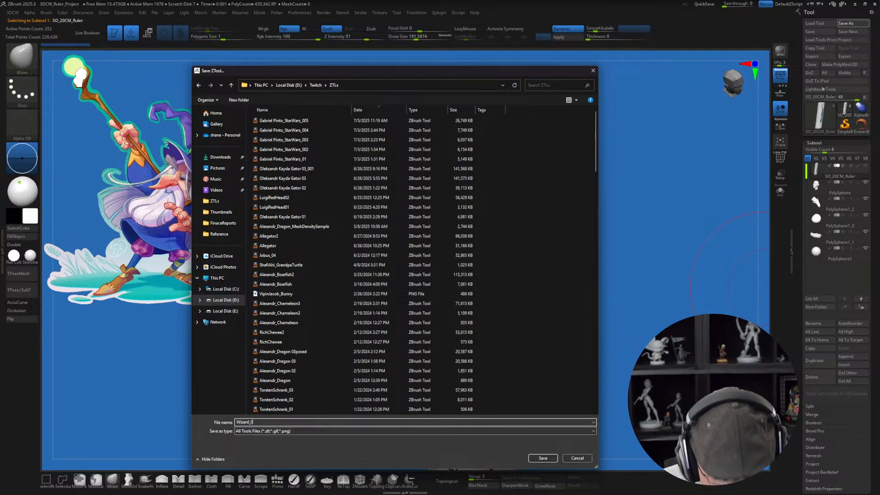
left_click(542, 458)
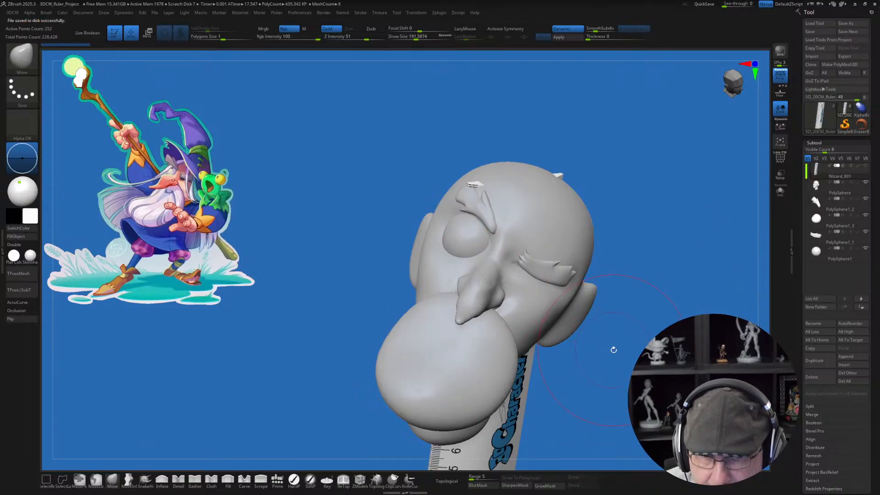
Step: Fill the head subtool with a peach skin tone sampled from the wizard reference, using the hard paint brush
left_click_drag(633, 355, 591, 352)
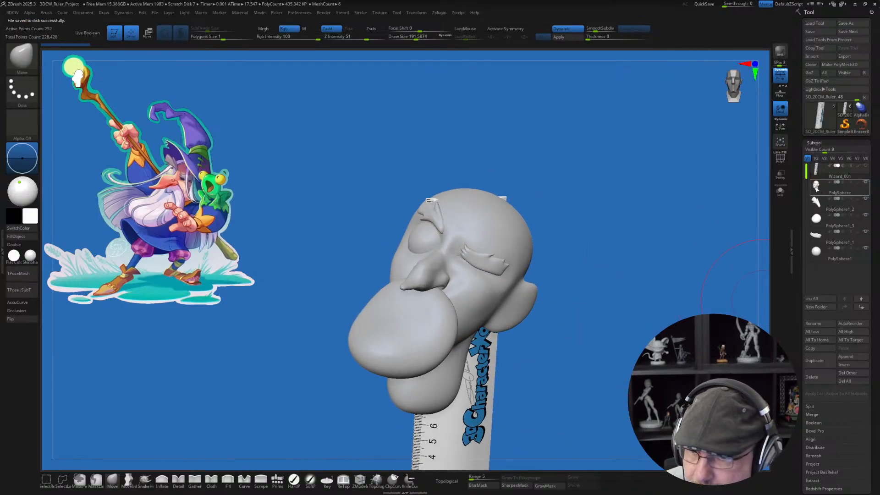
left_click(816, 187)
left_click_drag(648, 208, 615, 223)
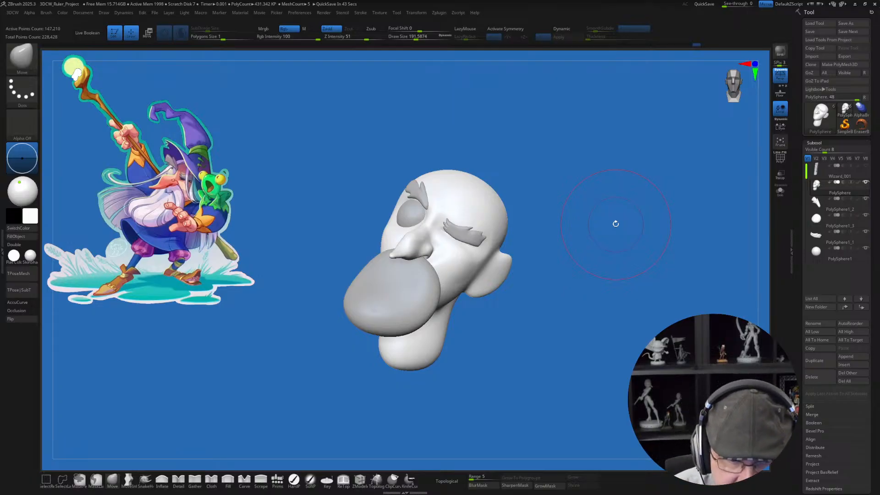
left_click_drag(323, 231, 322, 254)
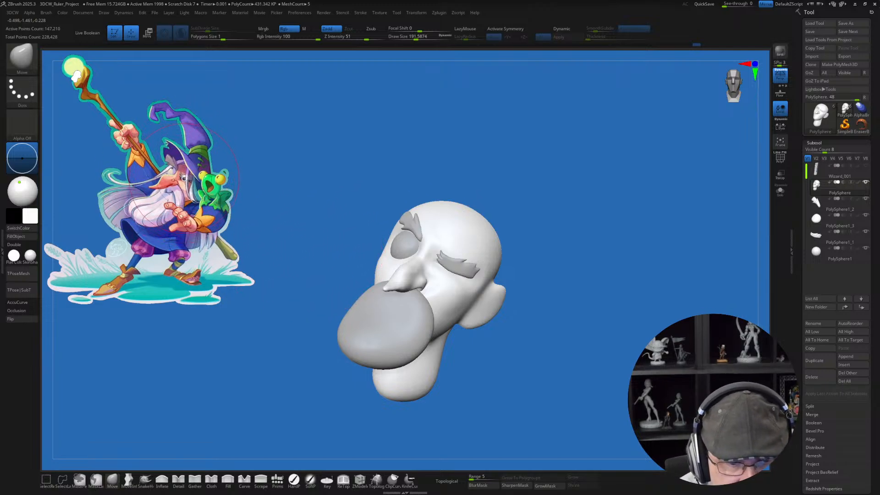
key("c")
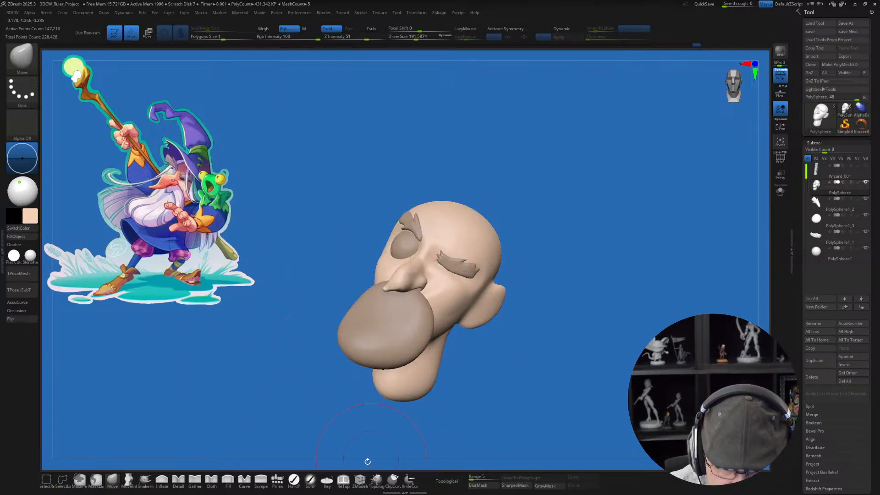
left_click(305, 478)
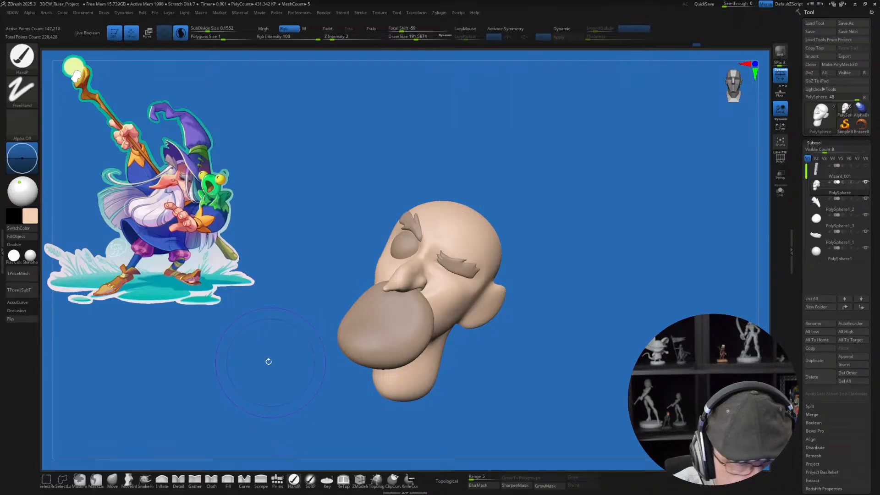
left_click(28, 237)
Step: Fill the beard disc subtool with the pale pinkish lilac sampled from the beard in the wizard reference
left_click_drag(534, 362, 478, 344)
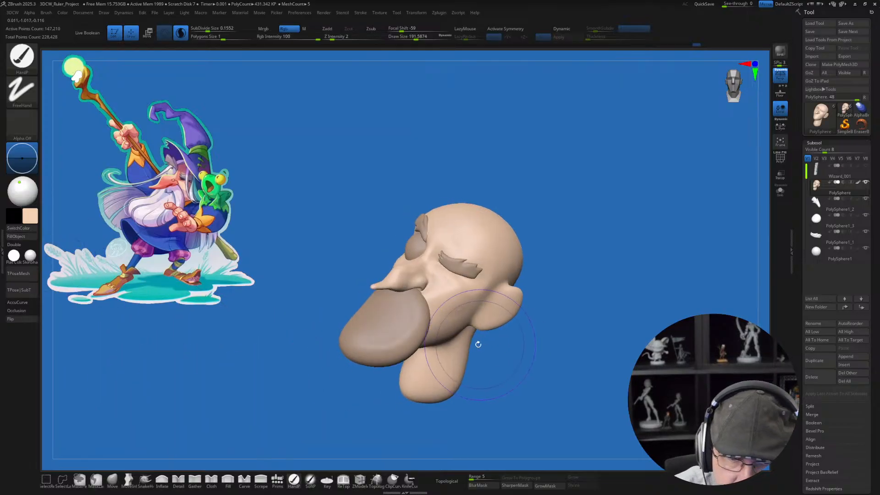
key("z")
left_click(154, 215)
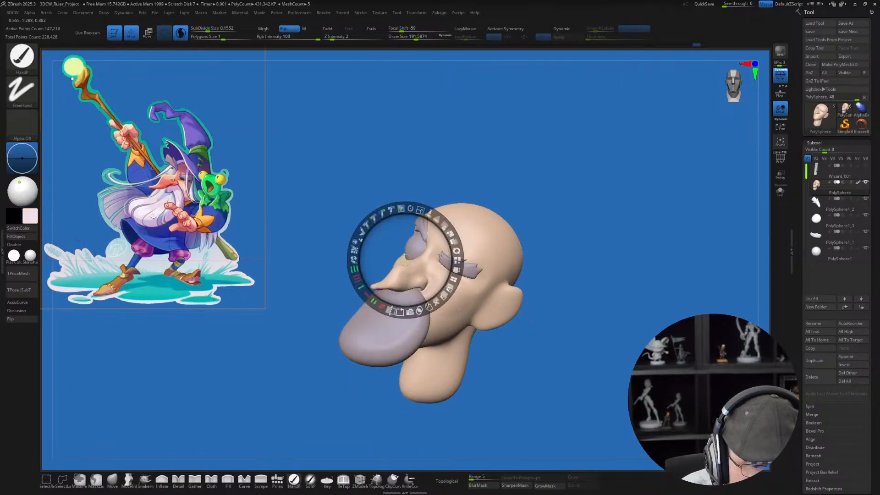
key("z")
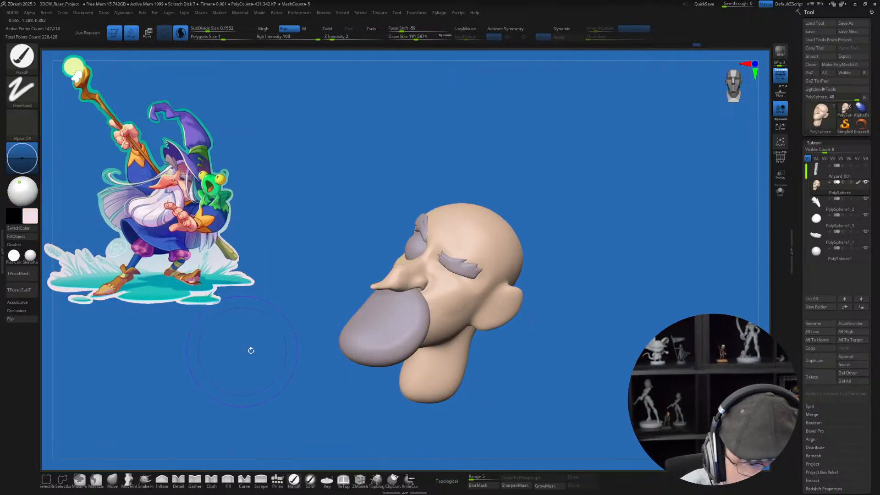
left_click(411, 347, "alt")
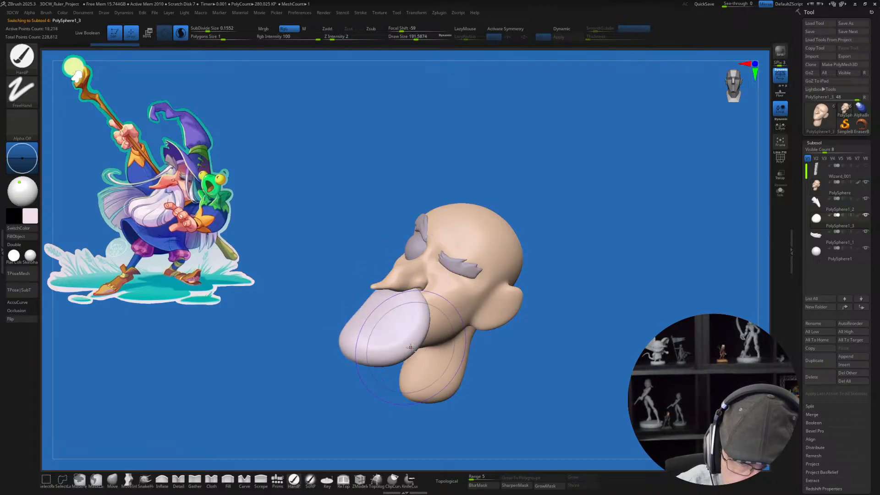
left_click(31, 238)
Step: Fill both eyebrow subtools with a dark greyish mauve sampled from the wizard reference
right_click_drag(456, 245, 466, 233)
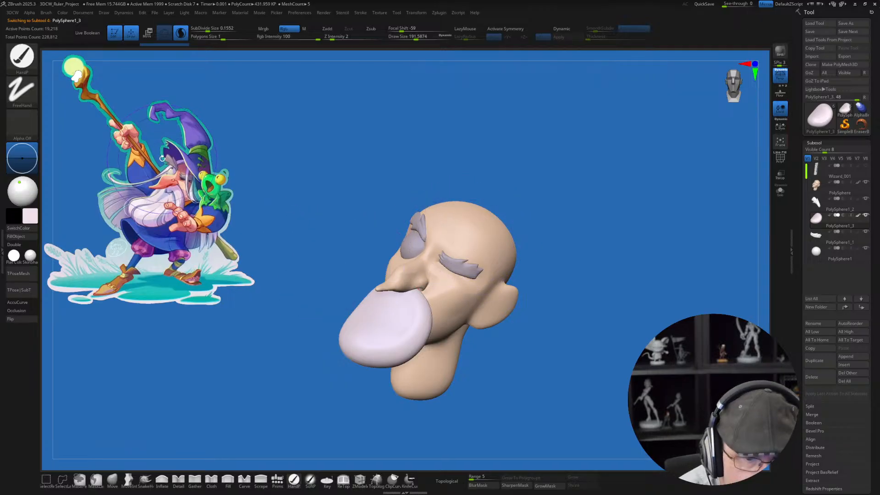
key("c")
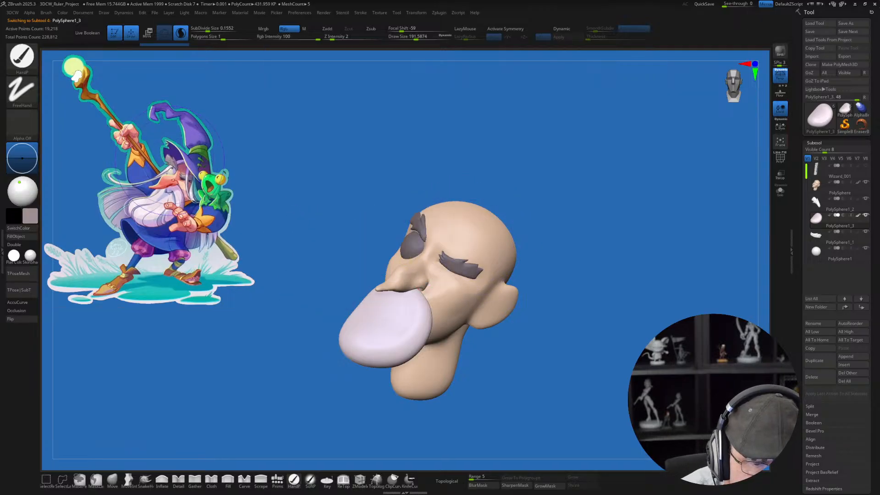
left_click(421, 223, "alt")
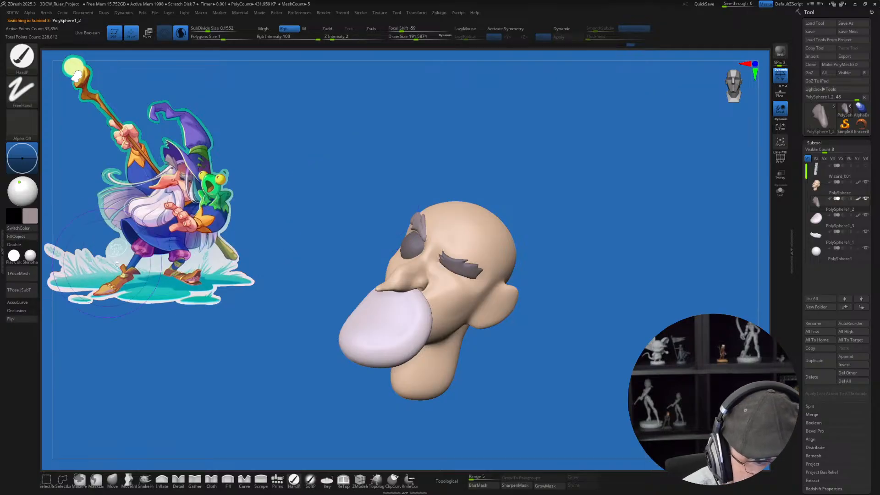
left_click(449, 262, "alt")
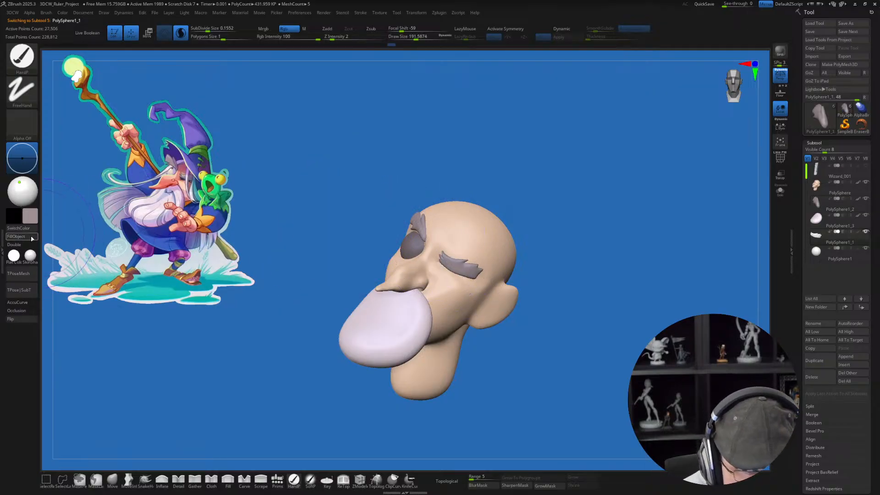
Step: Select the eyeball subtool and fill it with a pale cream yellow
key("w")
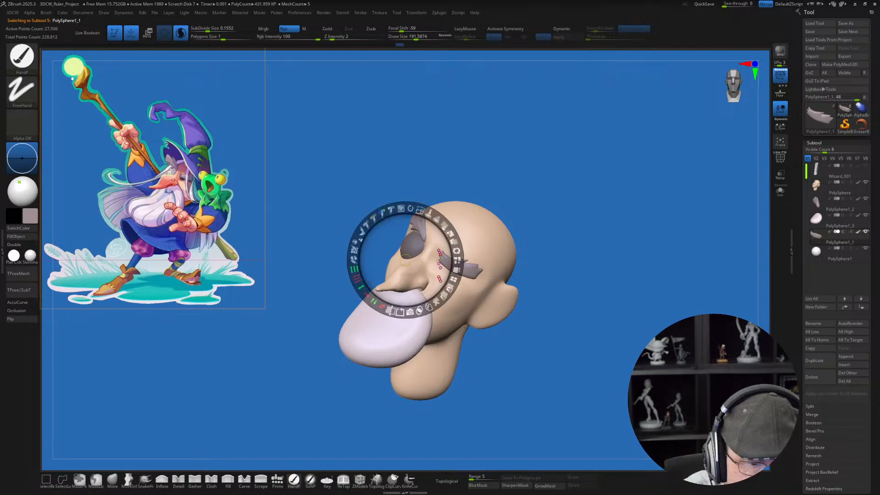
key("q")
left_click(415, 244, "alt")
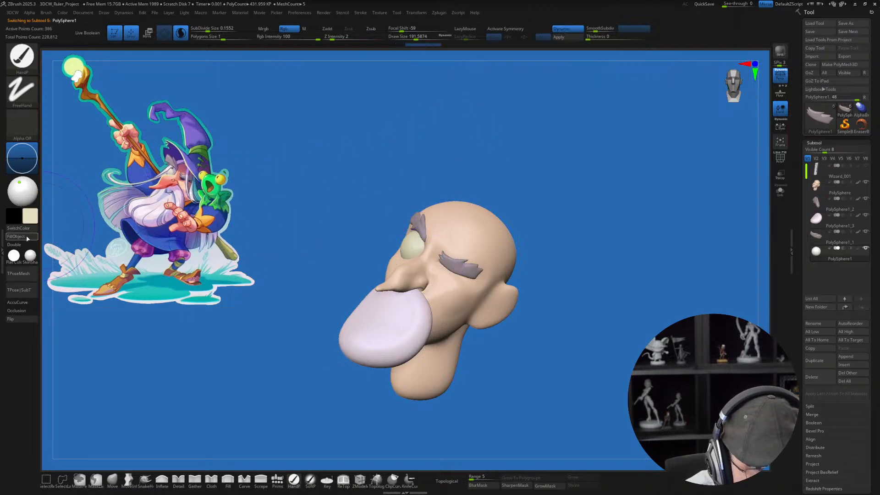
Step: Make the beard disc active and examine its placement under the nose from three-quarter and side angles against the reference
mouse_move(555, 351)
left_mouse_down()
mouse_move(569, 353)
mouse_move(486, 346)
mouse_move(478, 372)
left_mouse_up()
left_click(411, 315, "alt")
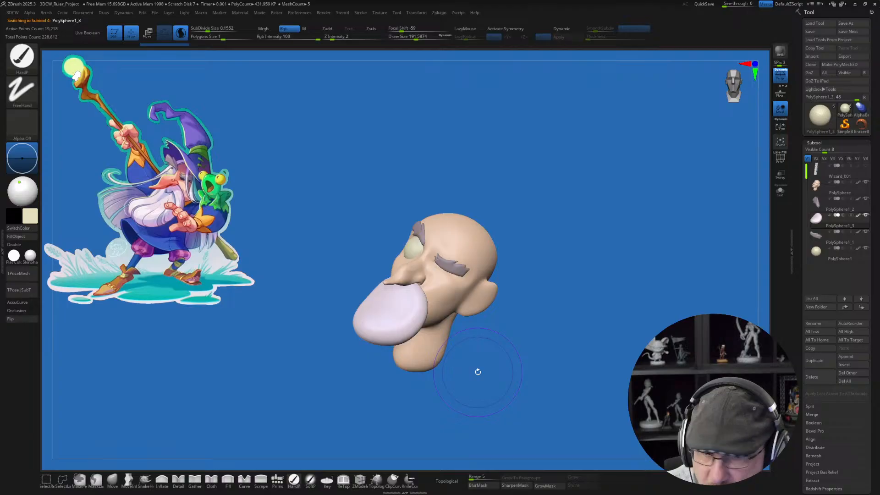
mouse_move(557, 266)
left_mouse_down()
mouse_move(571, 332)
mouse_move(549, 330)
mouse_move(550, 316)
left_mouse_up()
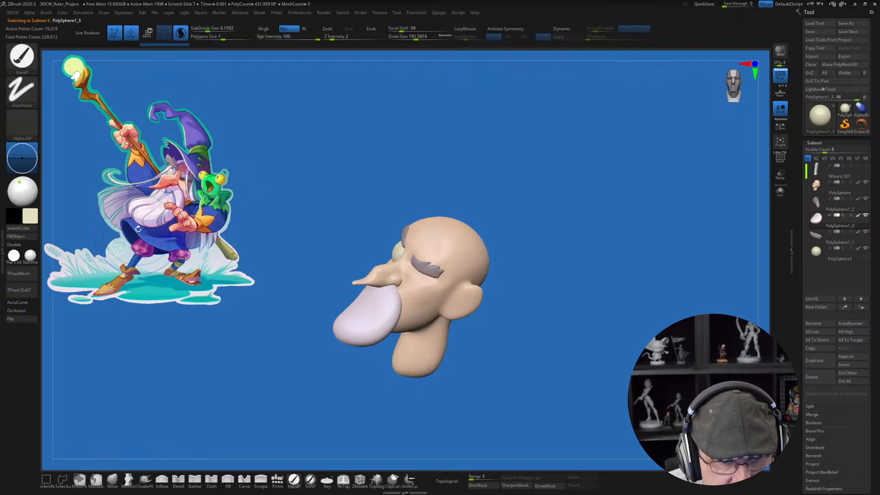
left_click_drag(312, 235, 310, 234)
left_click_drag(523, 343, 562, 290, "alt")
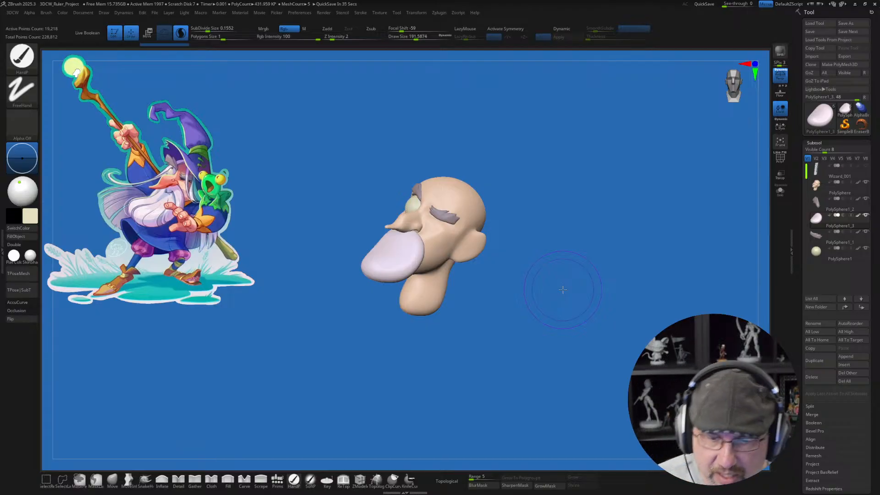
mouse_move(476, 325)
left_mouse_down()
mouse_move(467, 338)
mouse_move(478, 302)
mouse_move(474, 320)
left_mouse_up()
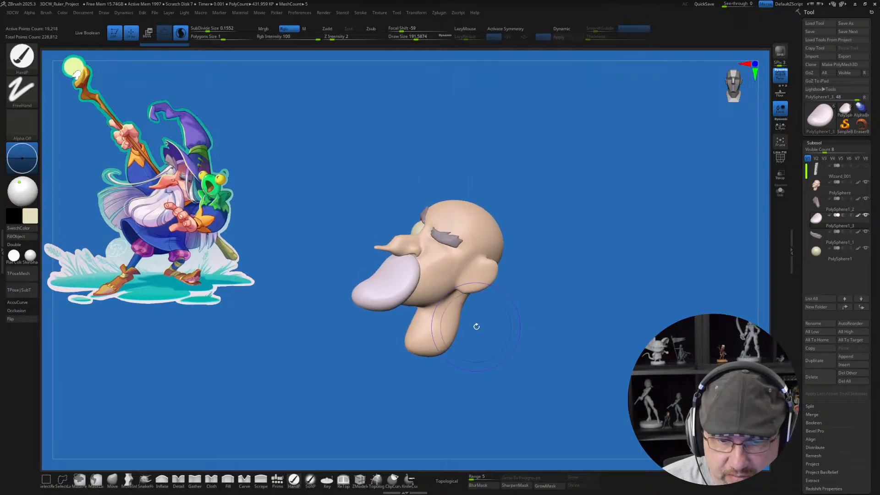
right_click_drag(451, 302, 439, 348, "ctrl")
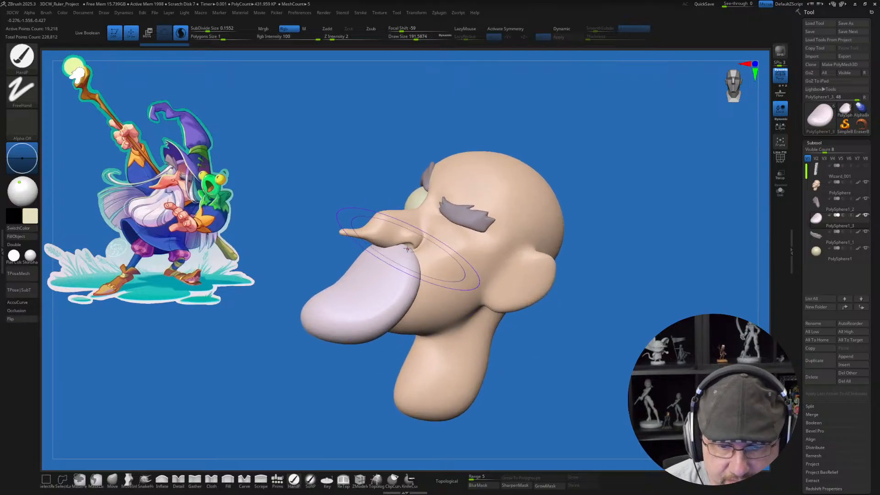
right_click_drag(409, 284, 430, 337, "alt")
Step: Make the head active and reshape the underside of the long nose above the beard disc with the Move brush
left_click(115, 481)
mouse_move(413, 305)
right_mouse_down("ctrl")
mouse_move(410, 322)
mouse_move(410, 304)
right_mouse_up("ctrl")
key("s")
left_click_drag(410, 303, 405, 303)
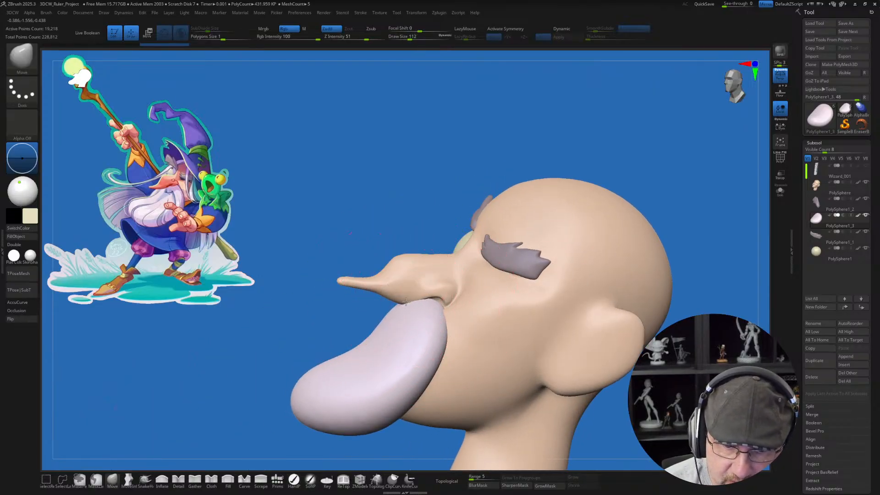
left_click(407, 299, "alt")
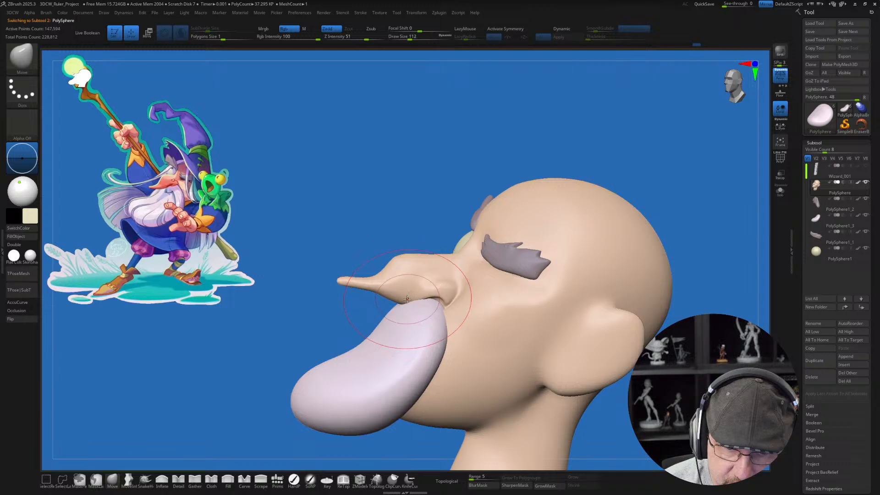
left_click_drag(408, 294, 409, 294)
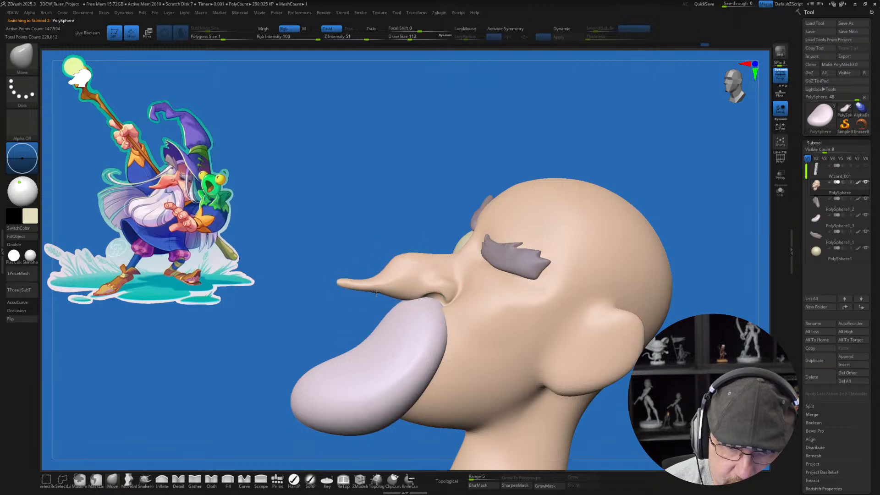
right_click_drag(459, 266, 431, 286)
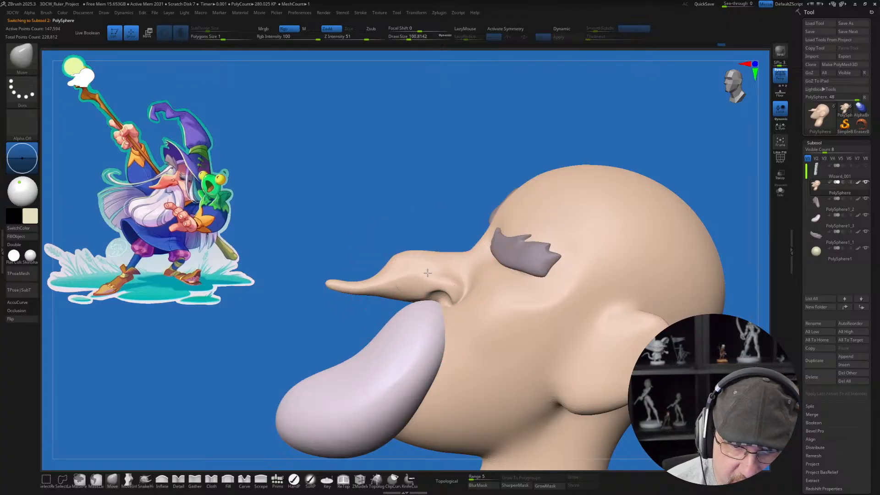
right_click_drag(427, 273, 414, 279)
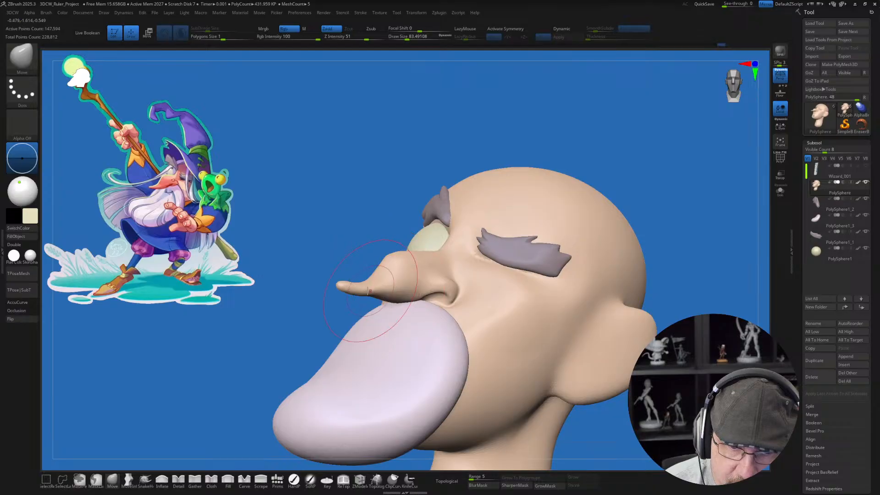
mouse_move(373, 330)
right_mouse_down()
mouse_move(418, 332)
mouse_move(372, 304)
mouse_move(385, 284)
mouse_move(423, 310)
mouse_move(446, 273)
mouse_move(434, 277)
right_mouse_up()
Step: Carve the crease where the nostril wing meets the cheek, using the Detail brush at a smaller draw size
left_click(181, 479)
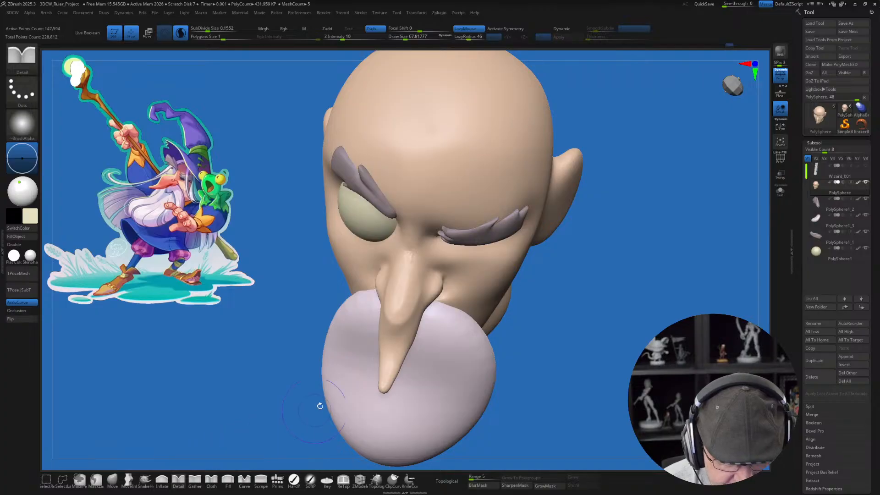
mouse_move(476, 303)
right_mouse_down()
mouse_move(430, 274)
mouse_move(446, 258)
mouse_move(450, 283)
right_mouse_up()
key("s")
left_click_drag(450, 284, 447, 284)
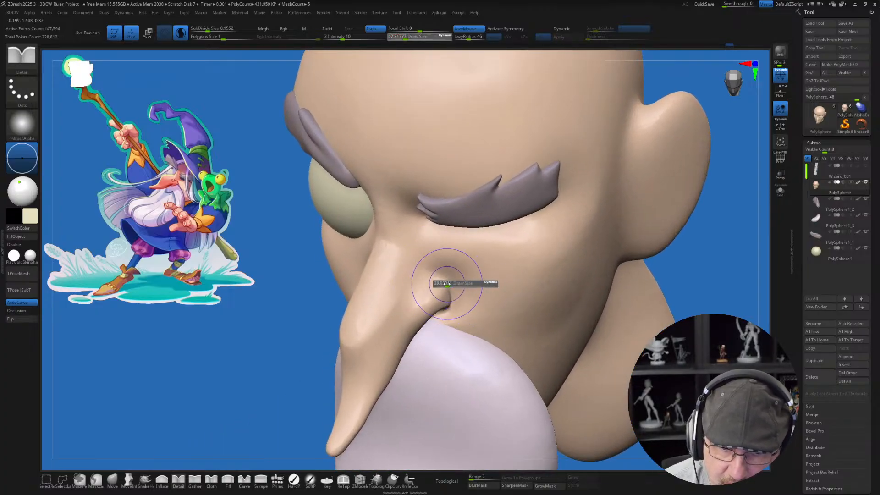
right_click_drag(447, 284, 424, 298, "alt")
Step: Tighten the creases around the nostril wings on both sides of the nose with the Gather brush
left_click(196, 480)
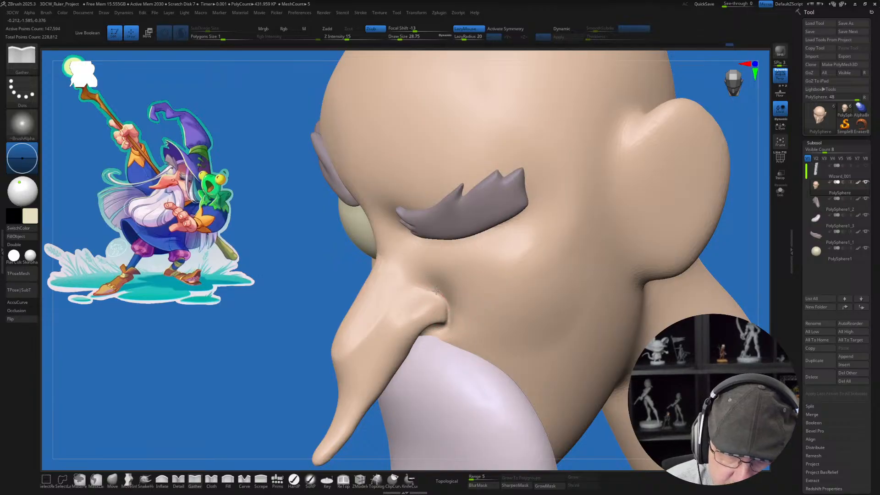
right_click_drag(458, 320, 446, 305)
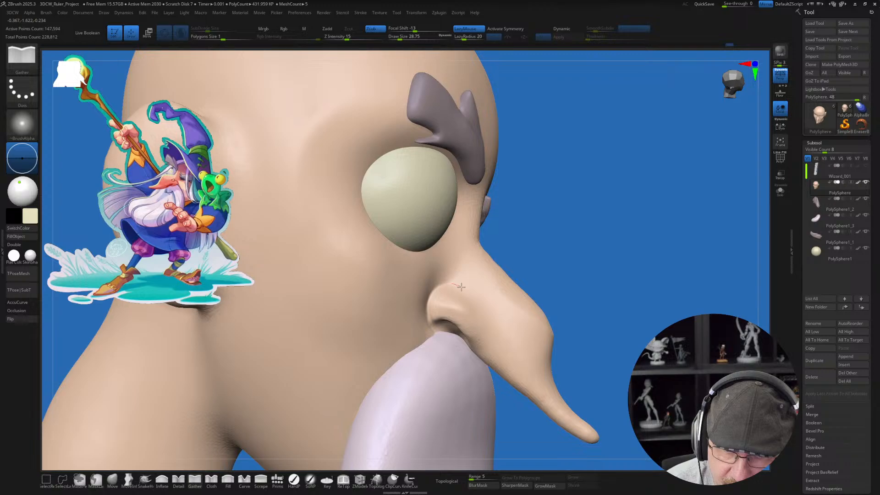
right_click_drag(514, 329, 559, 308)
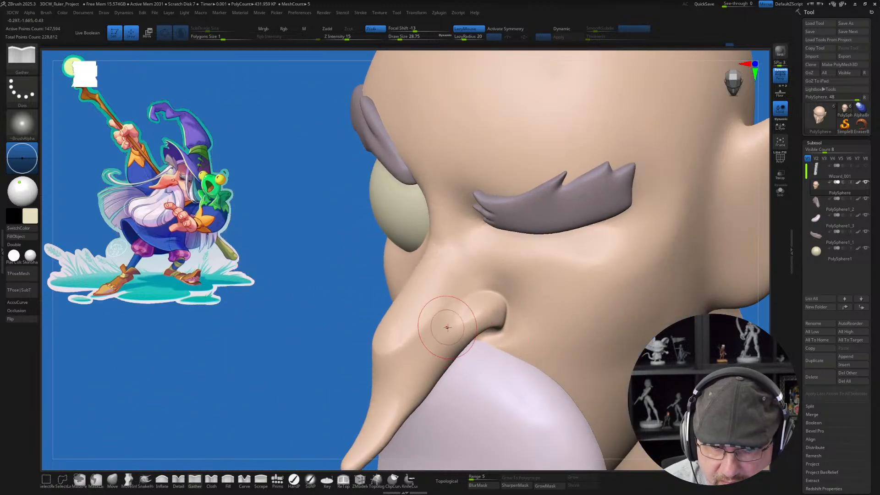
mouse_move(452, 314)
right_mouse_down()
mouse_move(463, 332)
mouse_move(530, 344)
mouse_move(496, 331)
mouse_move(476, 349)
mouse_move(453, 354)
right_mouse_up()
Step: Make the beard disc active and stroke a line across it below the nose with the Gather brush at draw size about 41
left_click(458, 356, "alt")
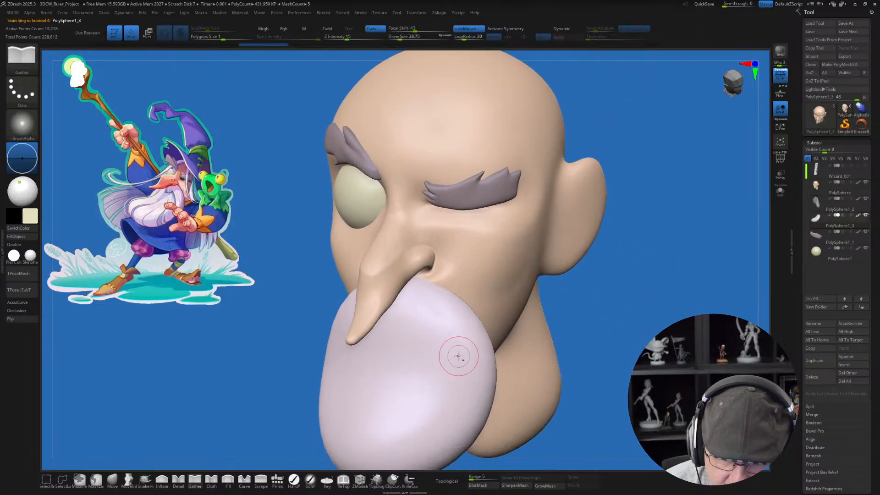
key("s")
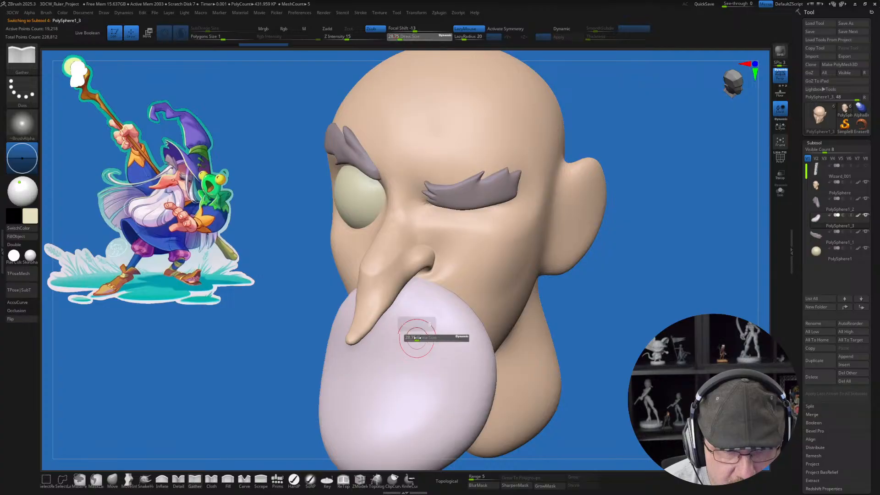
left_click_drag(412, 337, 418, 337)
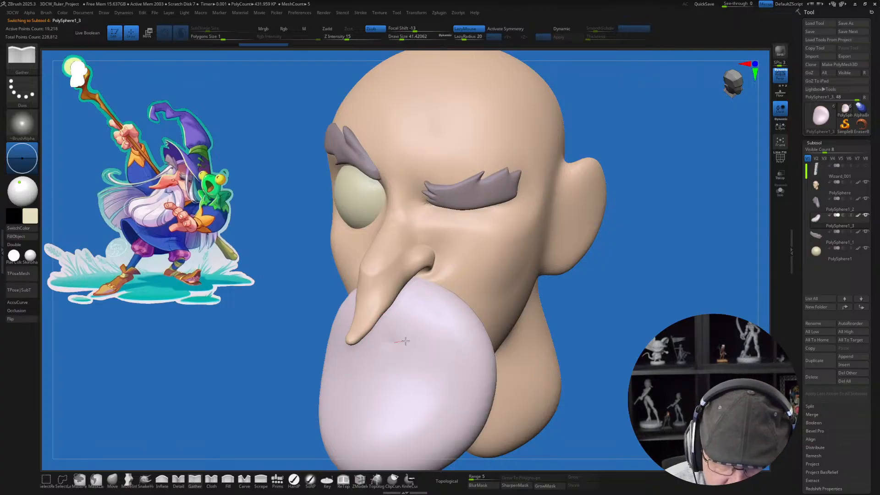
right_click_drag(463, 316, 407, 344)
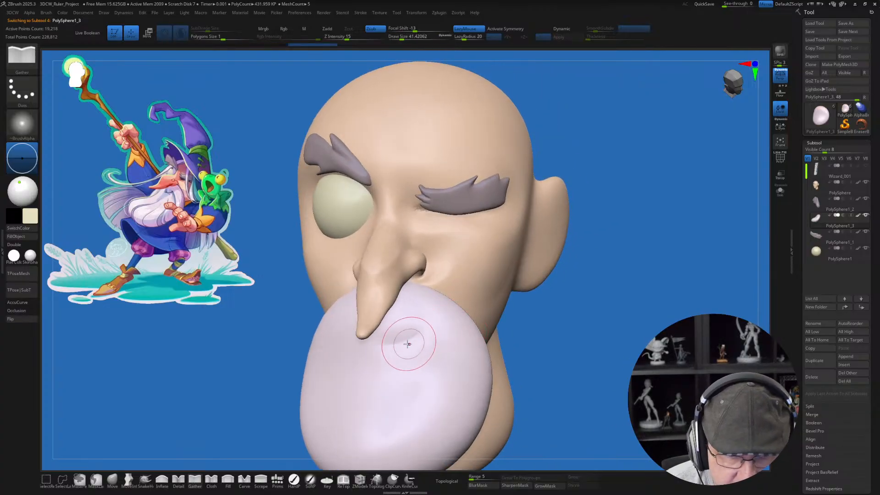
mouse_move(408, 343)
left_mouse_down()
mouse_move(371, 341)
mouse_move(441, 339)
left_mouse_up()
Step: Carve a hooked crease with the Detail brush across the disc below the nose and down one side, outlining the moustache
left_click(179, 480)
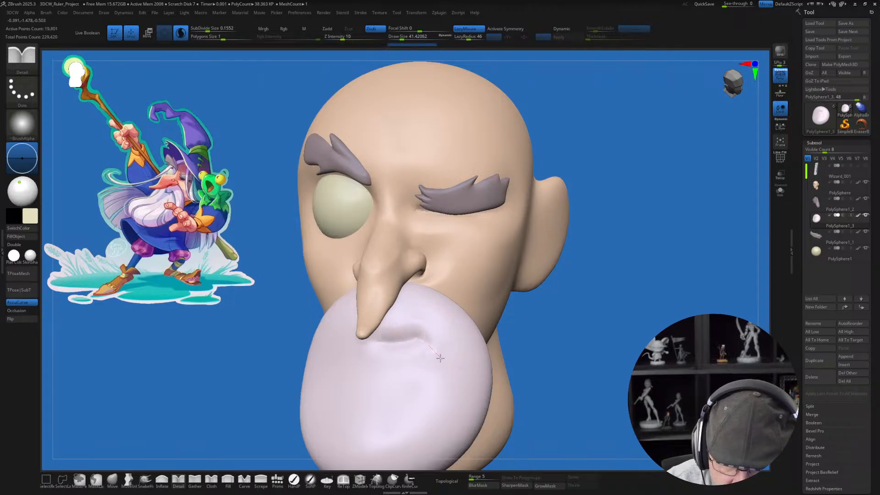
left_click_drag(440, 358, 436, 419)
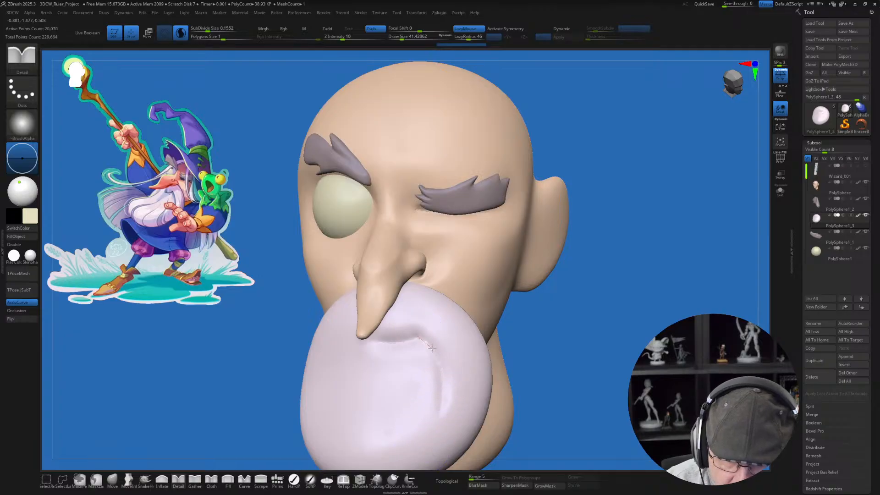
left_click_drag(444, 380, 441, 406)
left_click_drag(534, 389, 524, 337, "alt")
mouse_move(514, 377)
right_mouse_down()
mouse_move(452, 370)
mouse_move(522, 362)
right_mouse_up()
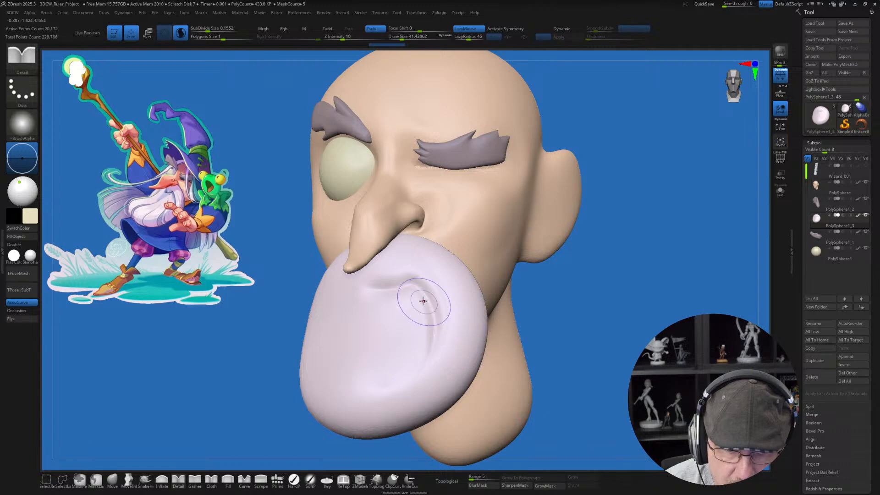
right_click_drag(422, 300, 410, 289, "ctrl")
mouse_move(361, 283)
left_mouse_down()
mouse_move(420, 272)
mouse_move(379, 285)
left_mouse_up()
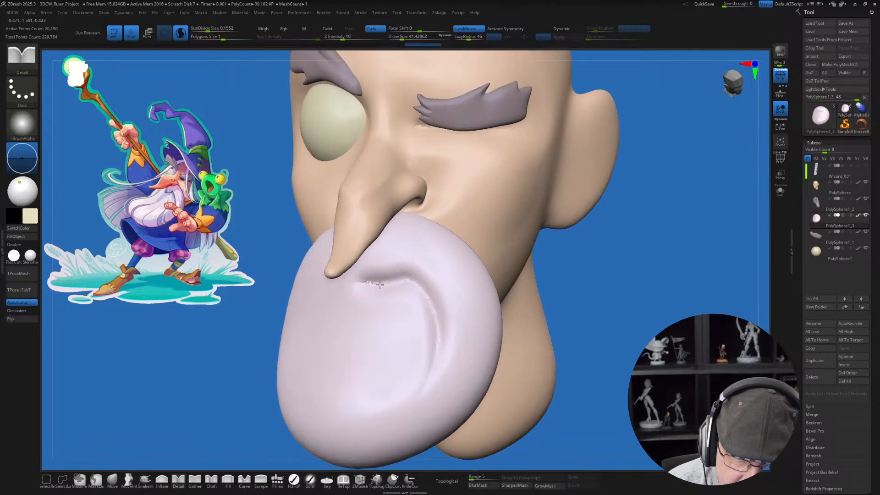
mouse_move(441, 338)
right_mouse_down()
mouse_move(454, 352)
mouse_move(407, 372)
right_mouse_up()
Step: Push the upper bend of the moustache crease higher under the nose with the Move brush at draw sizes of about 62 and 51
left_click(115, 483)
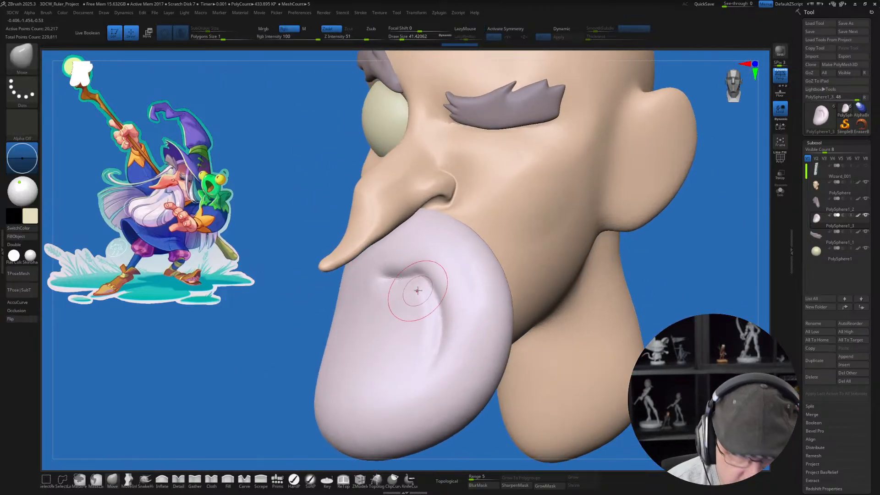
key("s")
mouse_move(414, 287)
left_mouse_down()
mouse_move(367, 259)
mouse_move(404, 250)
mouse_move(420, 266)
left_mouse_up()
key("s")
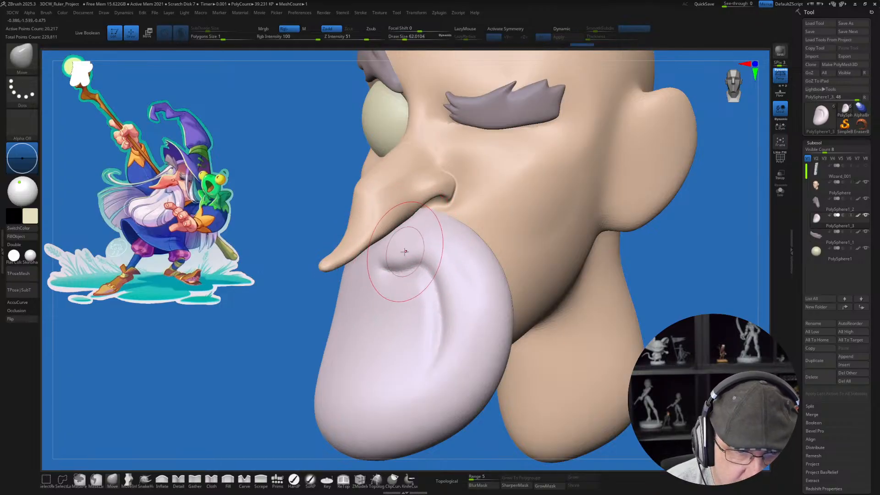
key("s")
left_click_drag(405, 261, 424, 271)
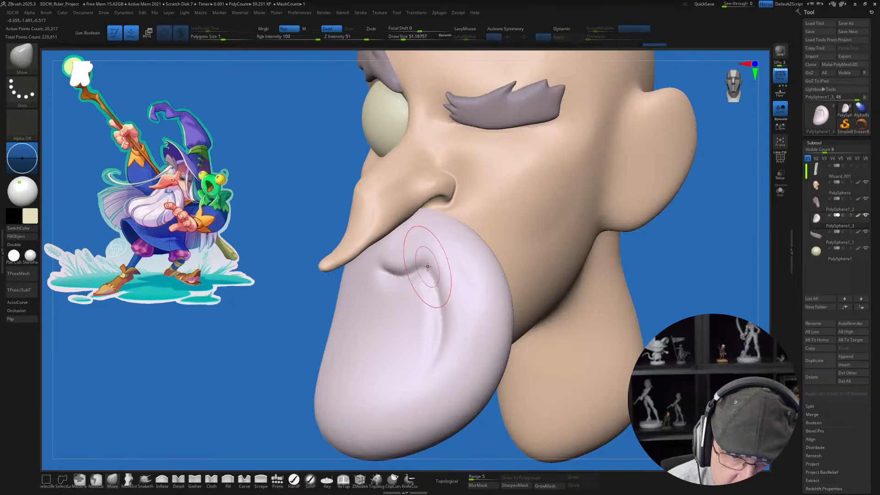
right_click_drag(444, 284, 462, 283)
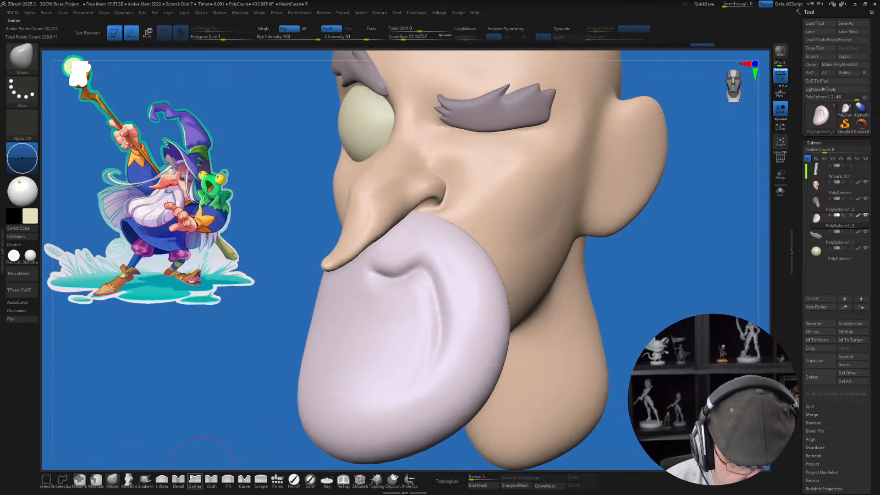
Step: Puff up the moustache ridge along the crease with the Inflate brush and smooth the beard surface inside it
left_click(162, 479)
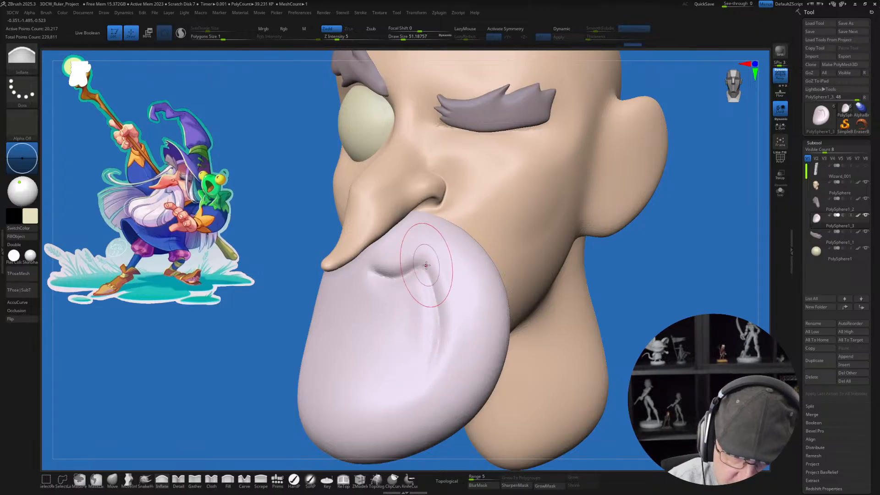
mouse_move(414, 270)
left_mouse_down()
mouse_move(392, 278)
mouse_move(458, 330)
left_mouse_up()
right_click_drag(468, 338, 396, 327)
left_click_drag(389, 317, 368, 306, "shift")
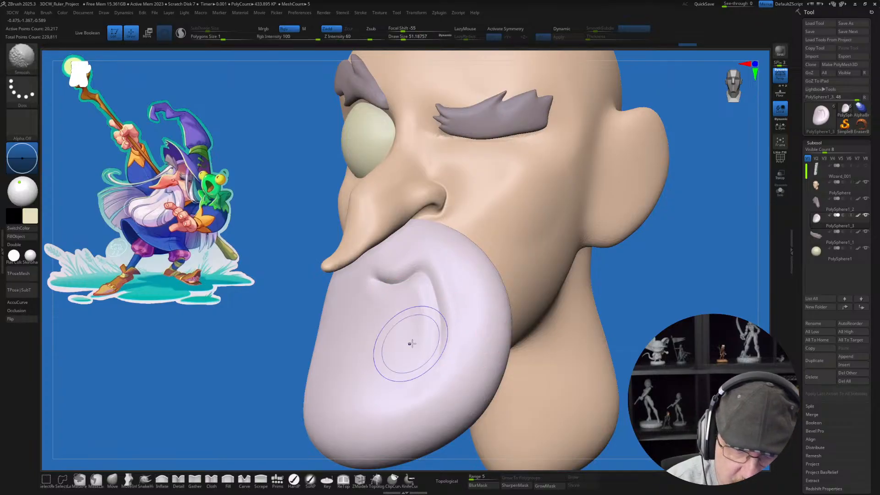
Step: Smooth the beard surface around the moustache crease with the Smooth brush at a draw size of about 25
right_click_drag(496, 334, 477, 325)
key("s")
left_click_drag(476, 325, 472, 325)
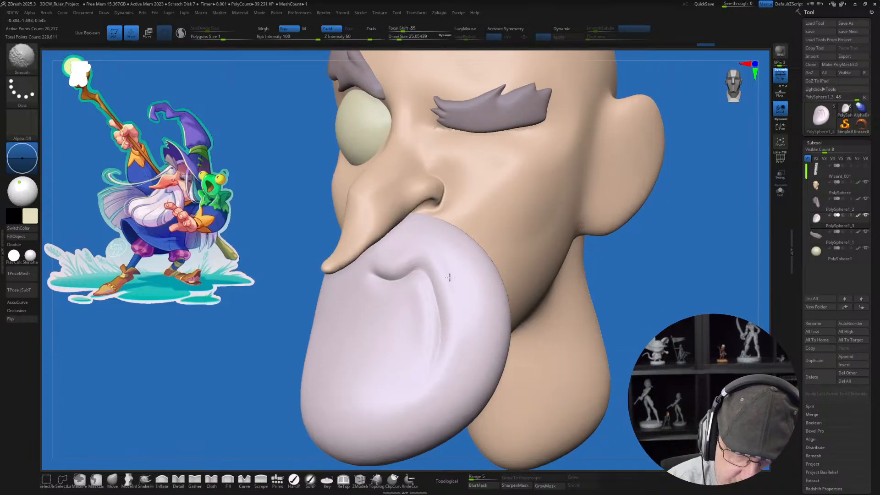
right_click_drag(432, 353, 412, 305)
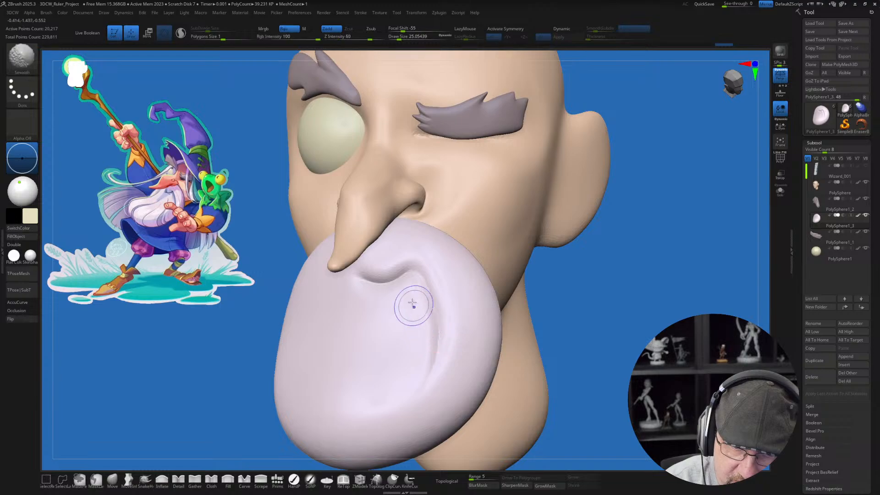
left_click_drag(414, 368, 412, 383, "shift")
left_click_drag(378, 258, 397, 246, "shift")
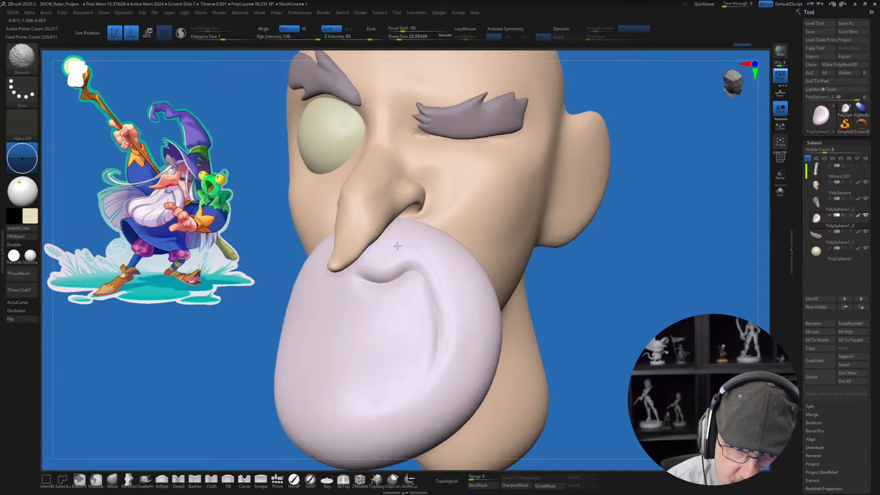
Step: Puff up the moustache ridge along the side crease with the Inflate brush at a draw size of about 25
mouse_move(448, 252)
right_mouse_down()
mouse_move(442, 330)
mouse_move(468, 327)
mouse_move(583, 361)
mouse_move(559, 339)
mouse_move(481, 315)
mouse_move(410, 408)
right_mouse_up()
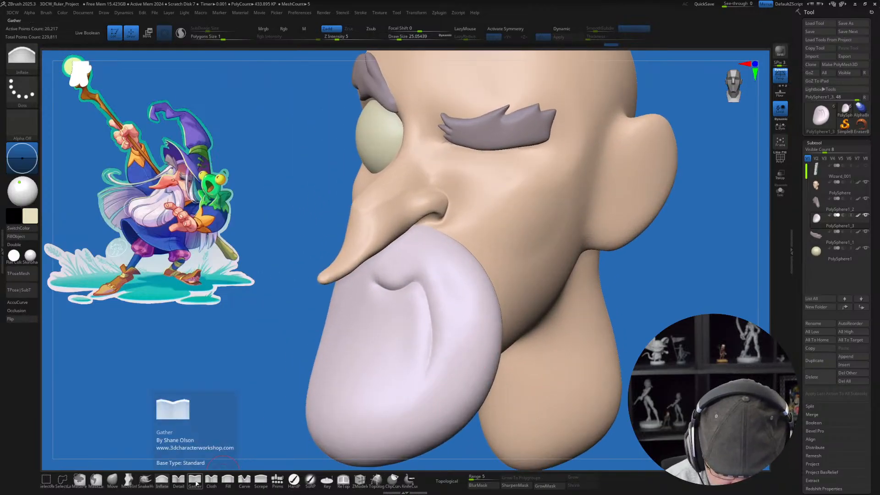
mouse_move(442, 316)
right_mouse_down()
mouse_move(418, 304)
mouse_move(456, 337)
right_mouse_up()
left_click(178, 480)
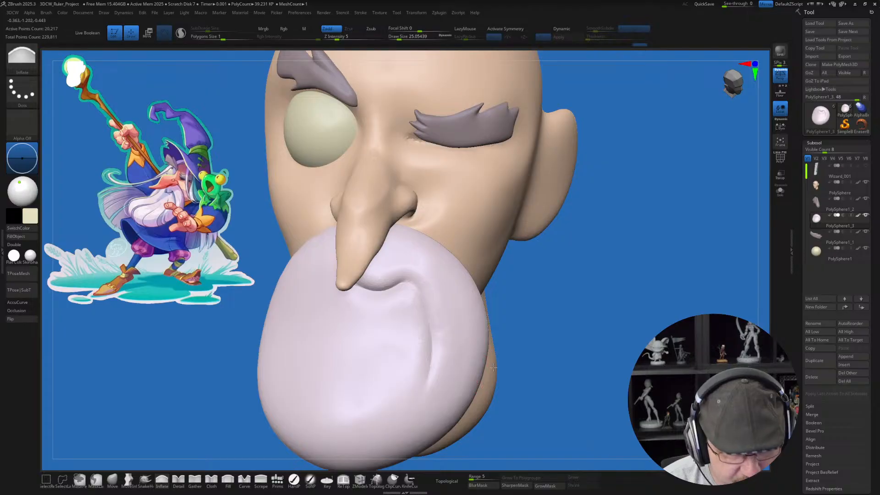
right_click_drag(493, 368, 504, 340, "alt")
Step: Push the beard's outer side edge in against the cheek with the Move brush at a draw size of about 65
left_click(112, 480)
key("s")
mouse_move(527, 343)
left_mouse_down()
mouse_move(535, 342)
mouse_move(515, 324)
left_mouse_up()
left_click_drag(568, 287, 506, 285)
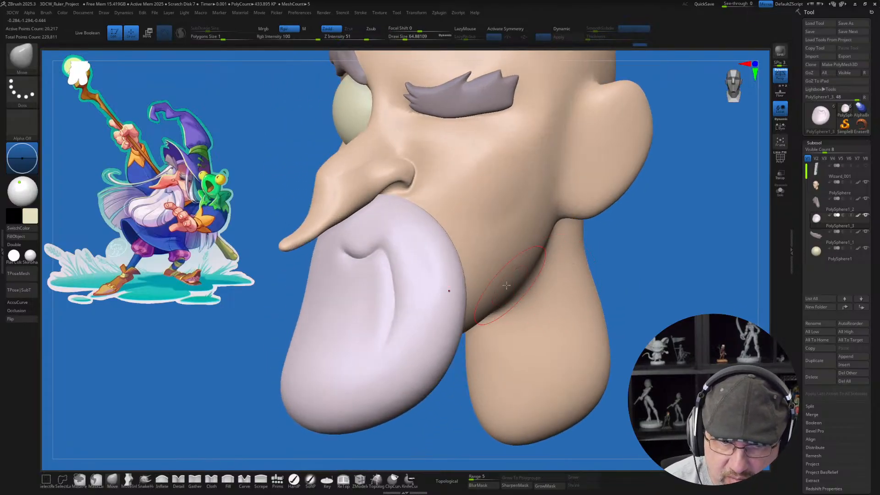
right_click_drag(430, 237, 428, 269, "alt")
Step: Reshape the moustache's upper edge between nostril and cheek with the Move brush at draw sizes of about 77 and 90
key("s")
left_click_drag(414, 246, 417, 247)
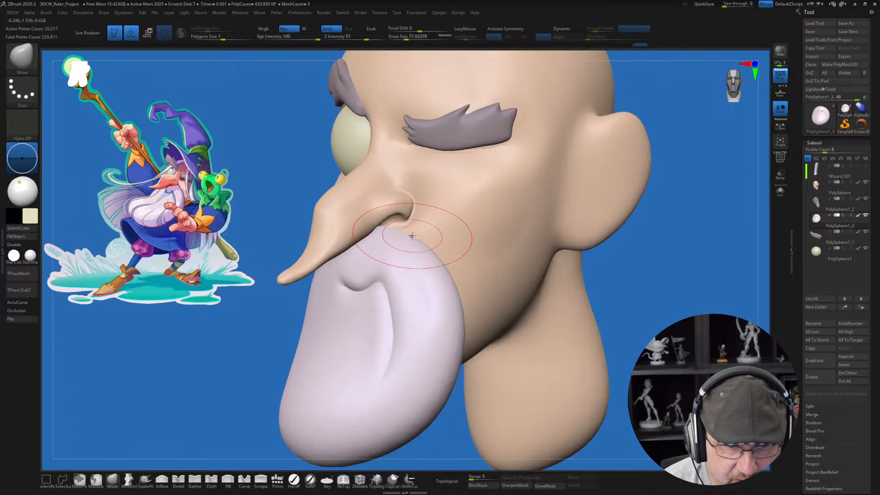
right_click_drag(407, 221, 383, 223)
key("s")
left_click_drag(404, 236, 408, 236)
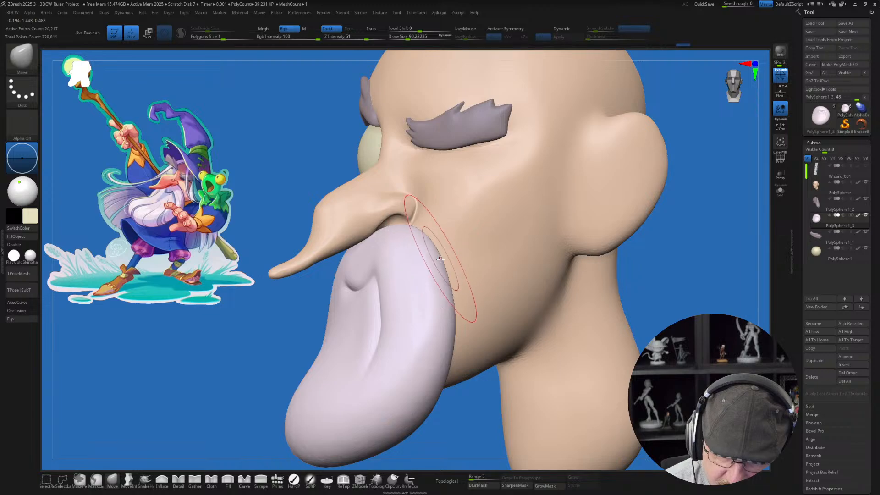
mouse_move(440, 259)
right_mouse_down()
mouse_move(428, 274)
mouse_move(436, 266)
right_mouse_up()
key("s")
left_click_drag(436, 265, 433, 263)
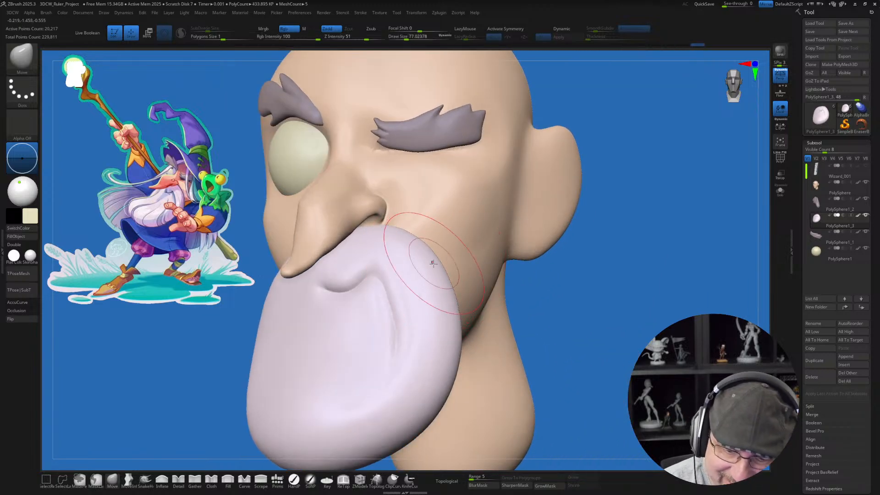
Step: Adjust the side crease and outer ridge of the moustache with the Move brush at draw sizes of about 77 and 39
left_click_drag(399, 325, 411, 309)
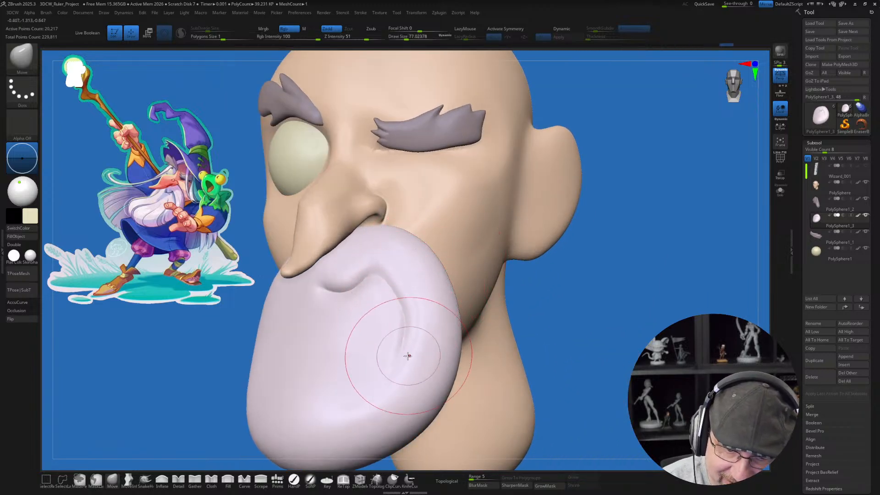
mouse_move(553, 362)
right_mouse_down()
mouse_move(478, 371)
mouse_move(534, 372)
right_mouse_up()
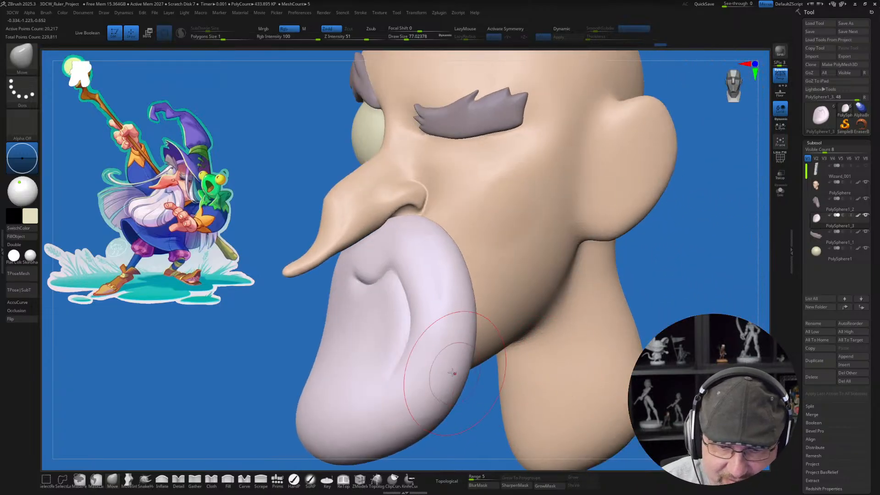
mouse_move(453, 373)
right_mouse_down()
mouse_move(430, 362)
mouse_move(484, 359)
mouse_move(511, 321)
right_mouse_up()
right_click_drag(511, 322, 571, 317, "alt")
mouse_move(571, 317)
right_mouse_down()
mouse_move(525, 328)
mouse_move(496, 323)
mouse_move(468, 343)
right_mouse_up()
key("s")
left_click_drag(466, 314, 461, 294)
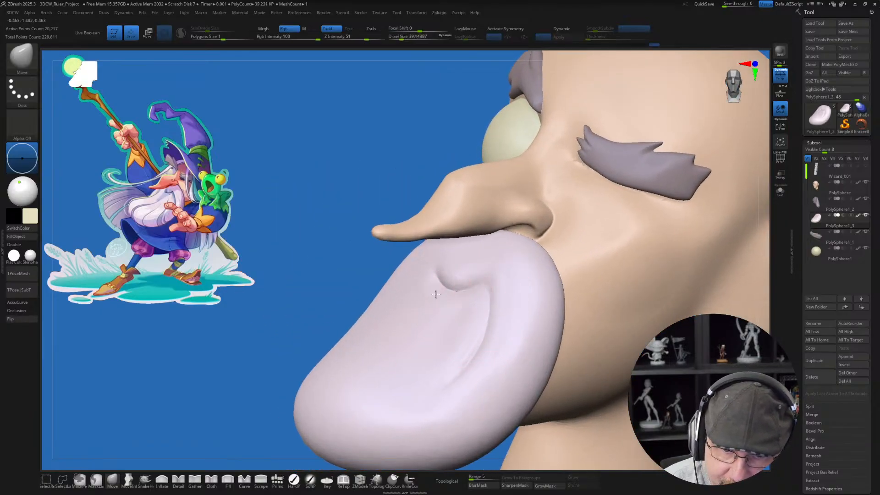
mouse_move(485, 321)
right_mouse_down("ctrl")
mouse_move(479, 315)
mouse_move(552, 395)
right_mouse_up("ctrl")
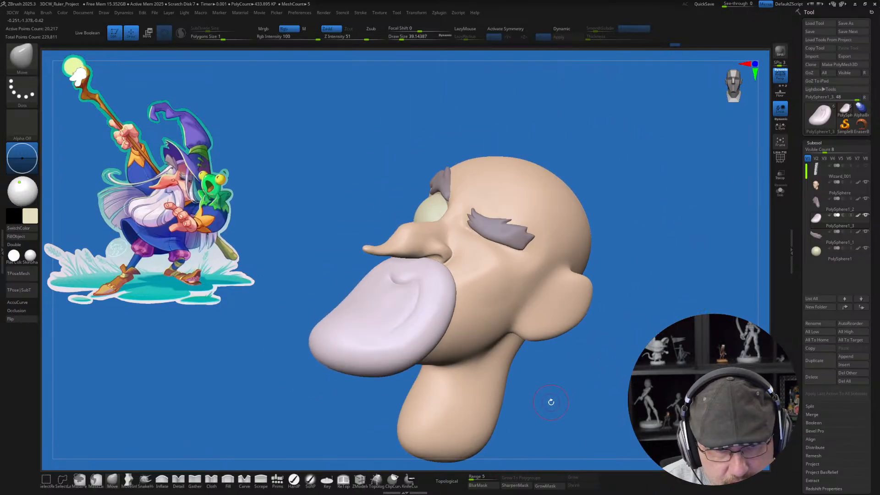
Step: Push the beard's middle inward so its lower end curves forward, using the Move brush at a draw size of about 116
key("s")
left_click_drag(337, 317, 357, 294)
key("s")
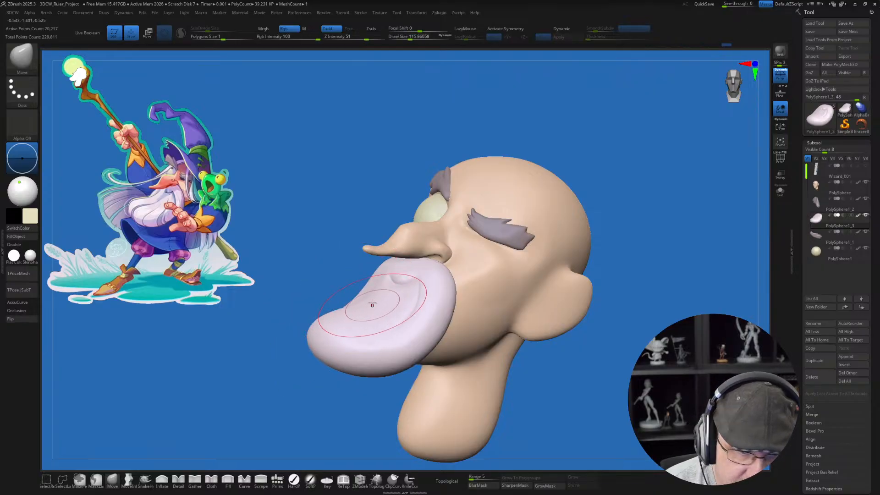
right_click_drag(379, 282, 336, 308)
key("shift")
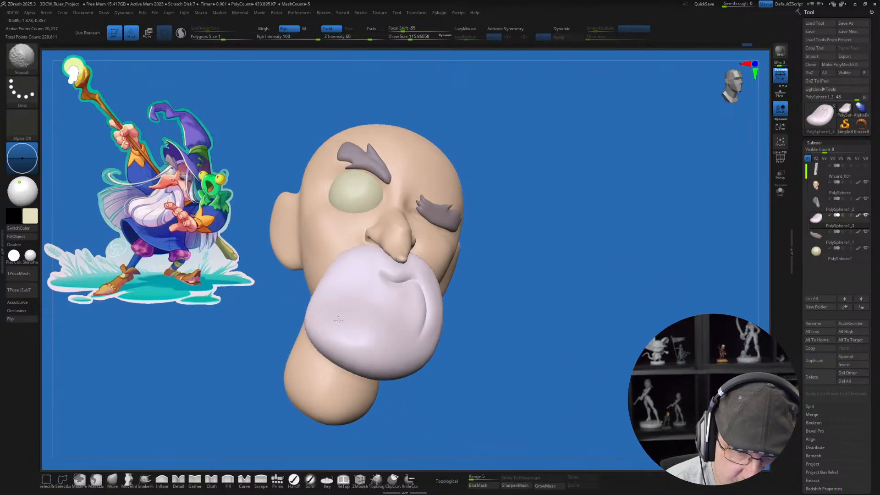
right_click_drag(524, 367, 393, 385)
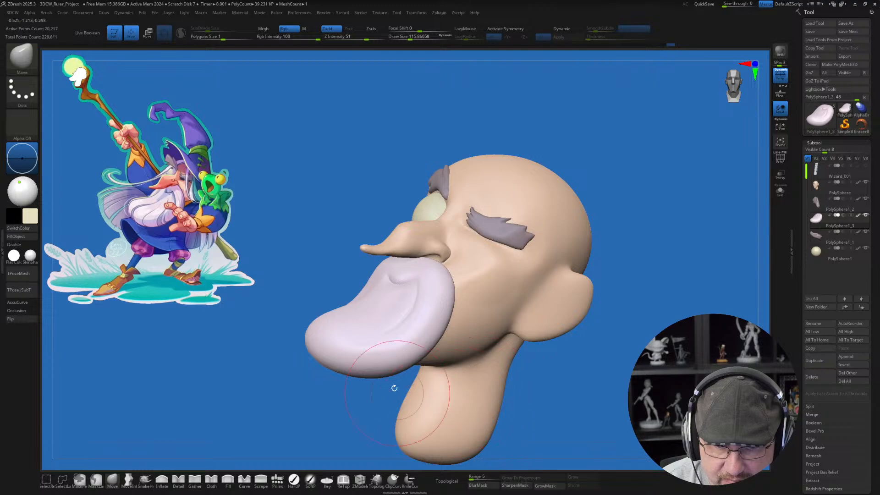
left_click_drag(379, 300, 385, 294)
mouse_move(385, 294)
right_mouse_down("alt")
mouse_move(393, 322)
mouse_move(410, 332)
right_mouse_up("alt")
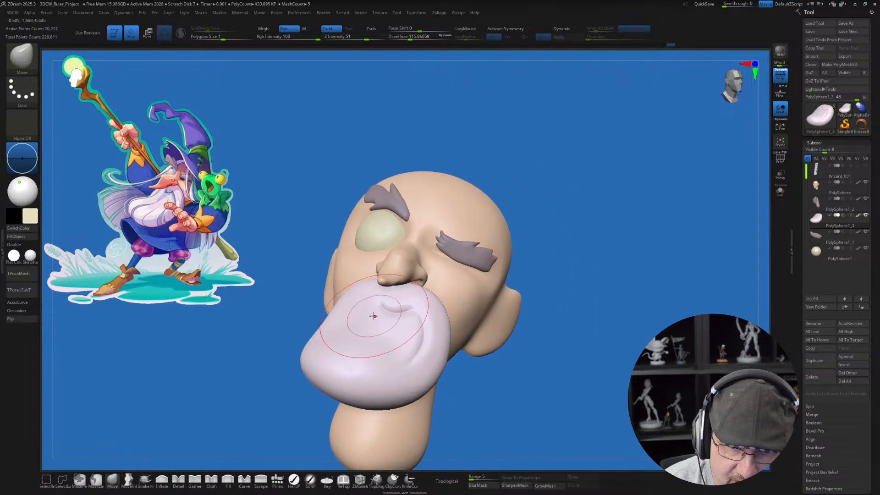
Step: Refine the beard's outline on the side opposite the crease with the Move brush at a draw size of about 83
key("s")
left_click_drag(356, 313, 338, 299)
mouse_move(481, 377)
right_mouse_down()
mouse_move(538, 391)
mouse_move(536, 411)
mouse_move(526, 402)
mouse_move(522, 350)
mouse_move(519, 368)
right_mouse_up()
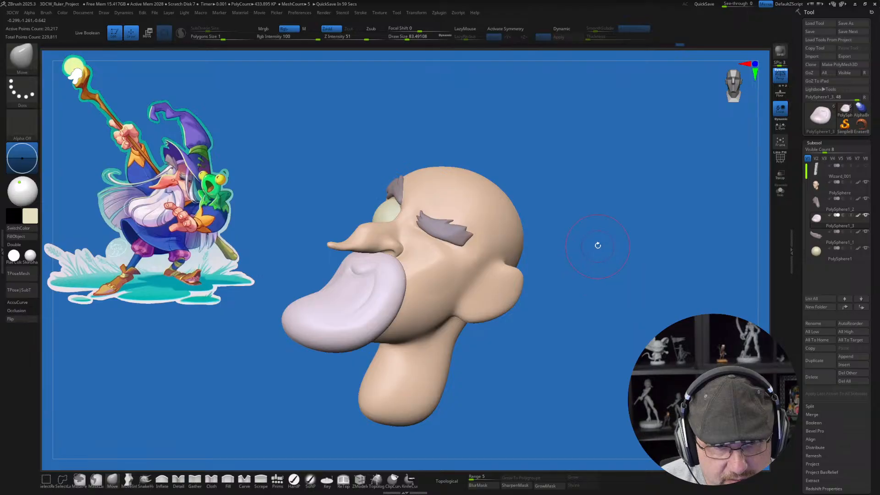
mouse_move(598, 245)
right_mouse_down("alt")
mouse_move(571, 324)
mouse_move(565, 305)
right_mouse_up("alt")
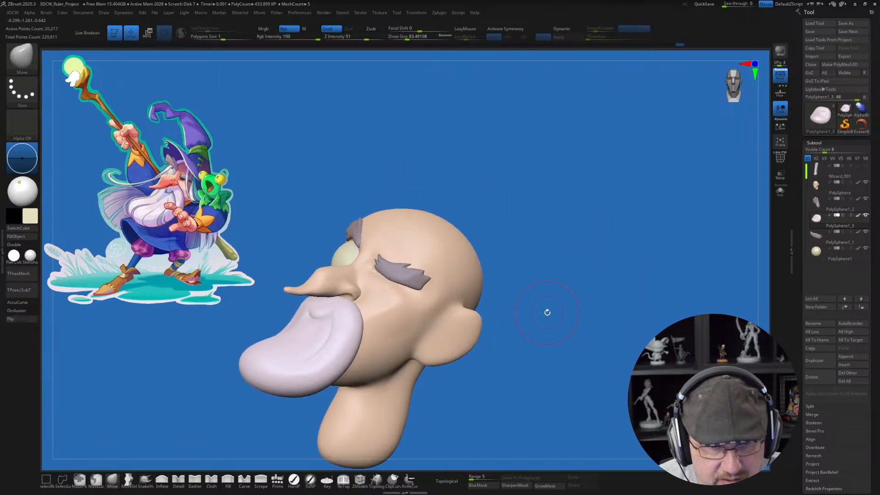
right_click_drag(534, 264, 527, 247, "ctrl")
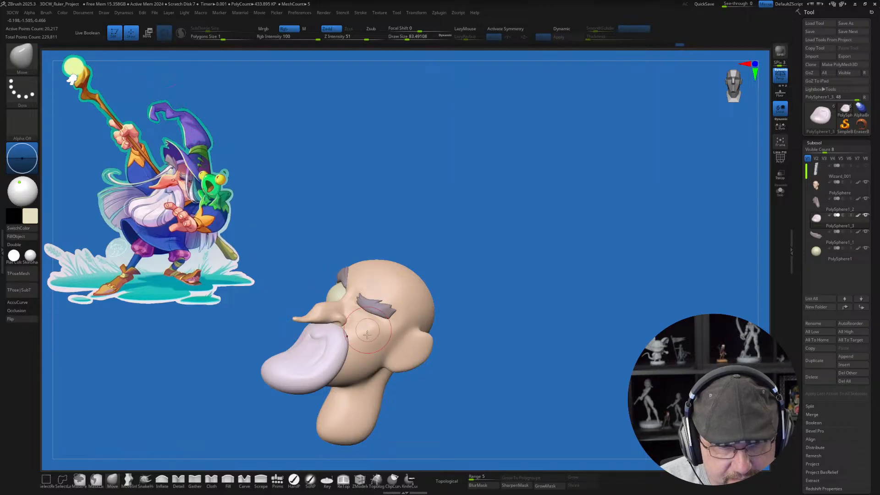
Step: Try placing a purple sphere primitive on top of the head for the hat and undo it
left_click(277, 478)
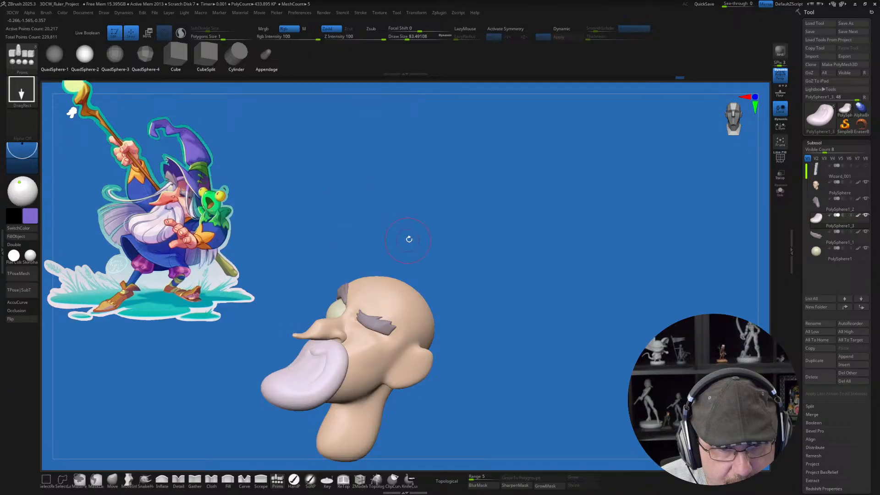
left_click_drag(408, 240, 409, 366)
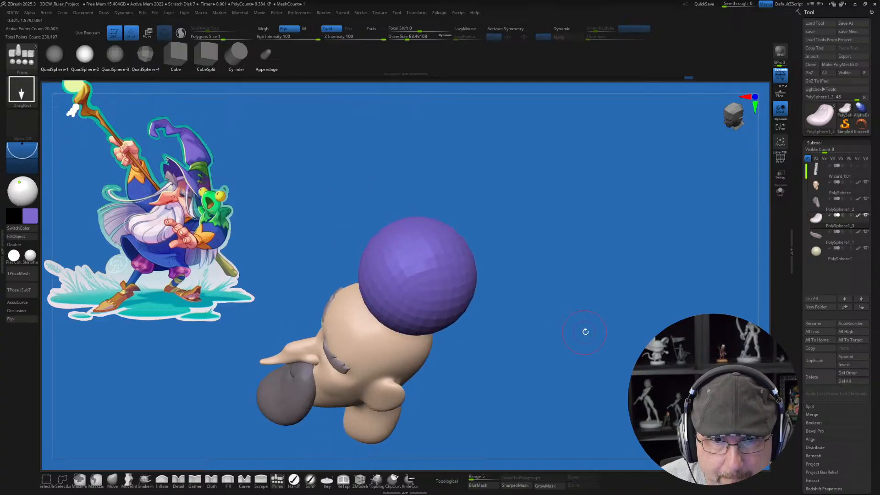
key("ctrl+z")
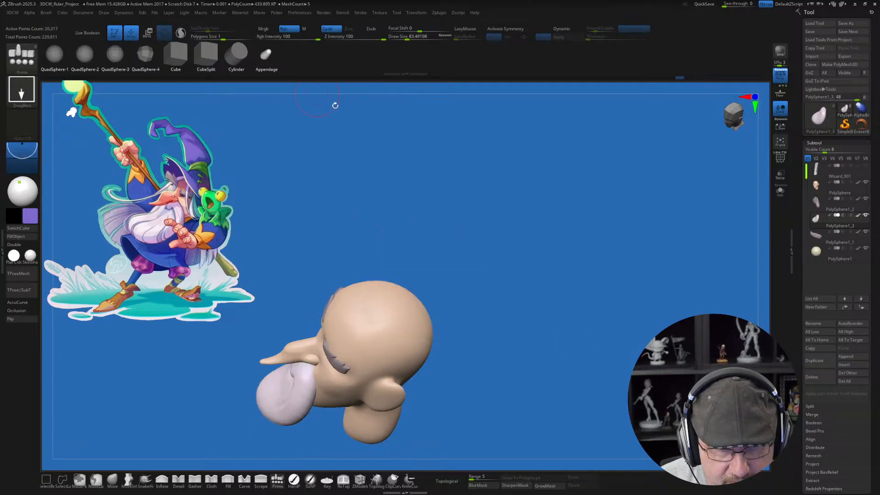
Step: Place a purple Appendage primitive rising from the crown as the hat and split its unmasked points into a separate subtool
left_click_drag(395, 315, 422, 411)
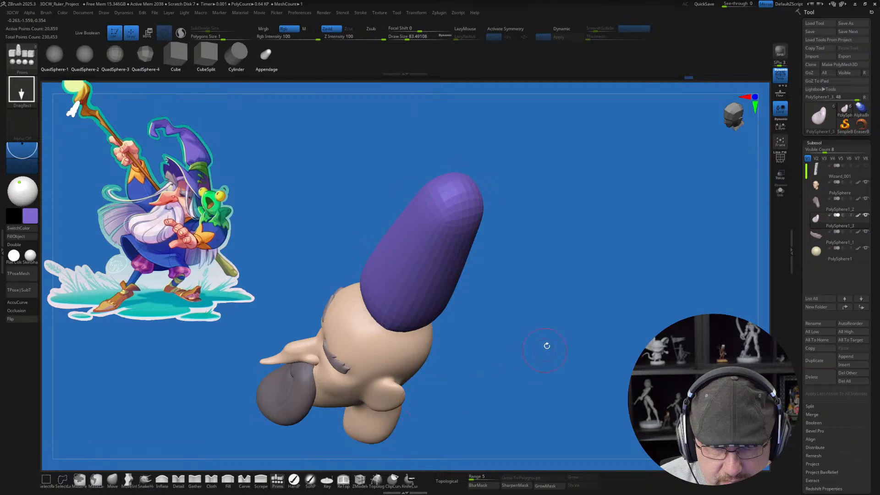
mouse_move(546, 345)
left_mouse_down()
mouse_move(566, 277)
mouse_move(541, 330)
left_mouse_up()
key("space")
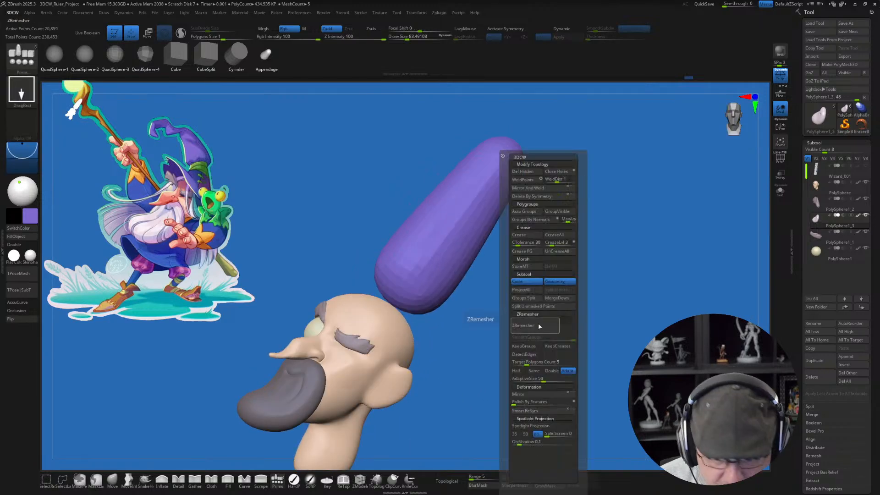
left_click(528, 306)
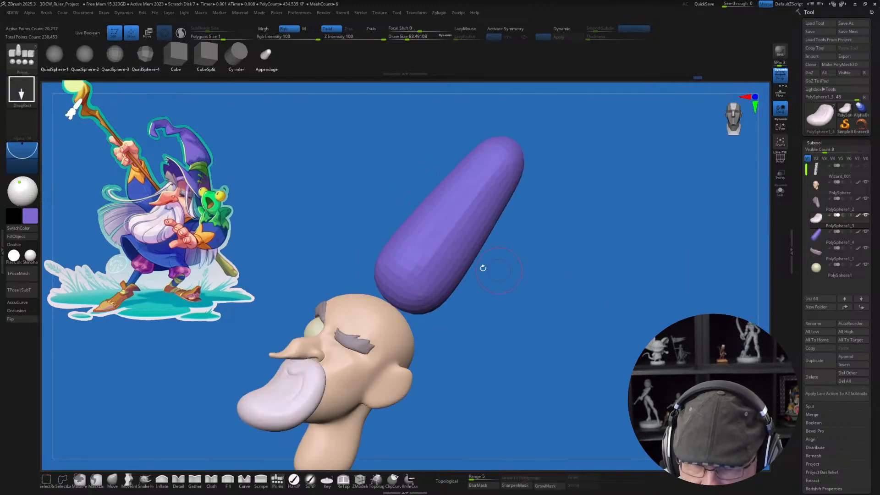
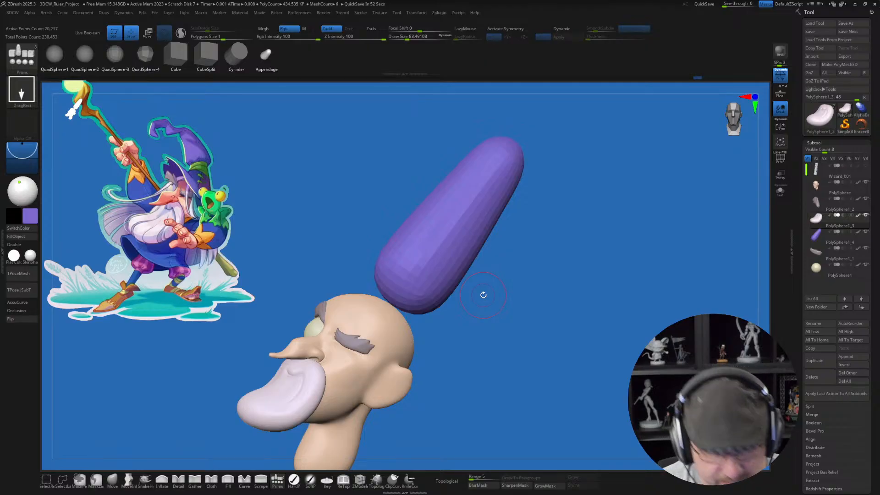
Step: Make the purple hat the active subtool and move it down along its length with the Gizmo until it meets the crown
left_click_drag(493, 312, 483, 344)
key("w")
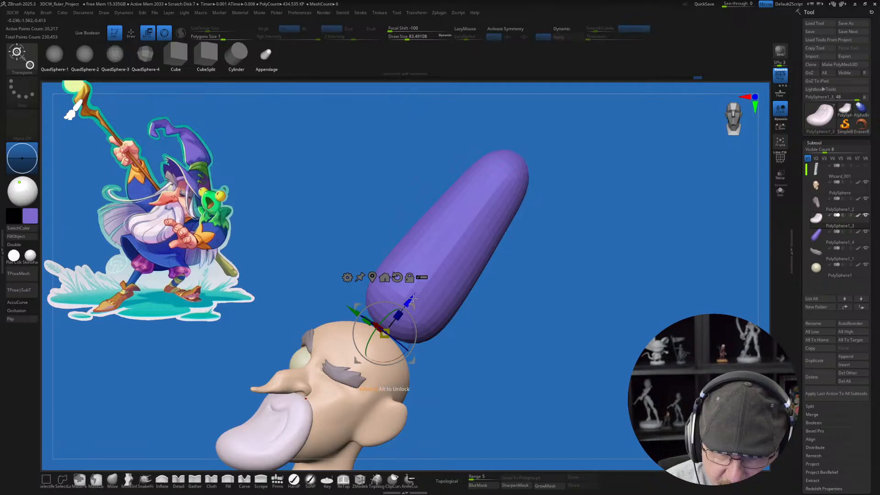
mouse_move(412, 299)
left_mouse_down()
mouse_move(404, 308)
mouse_move(434, 301)
left_mouse_up()
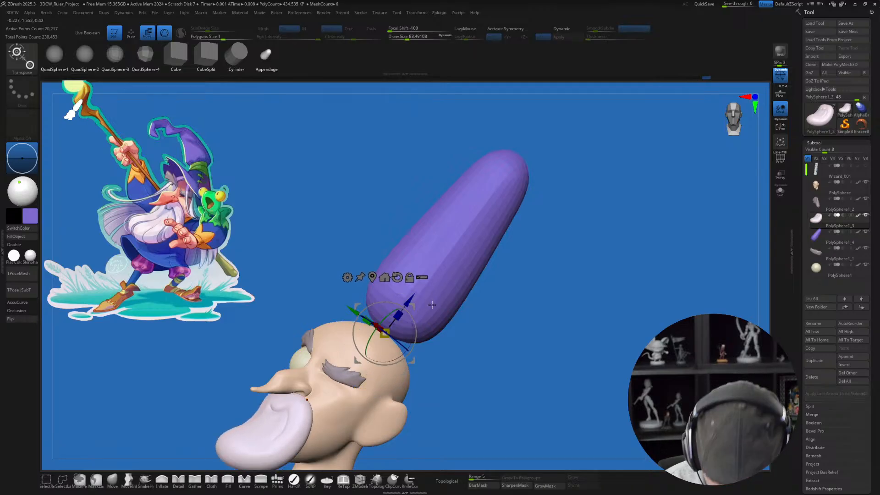
left_click(439, 322, "alt")
mouse_move(456, 373)
left_mouse_down()
mouse_move(469, 370)
mouse_move(472, 381)
left_mouse_up()
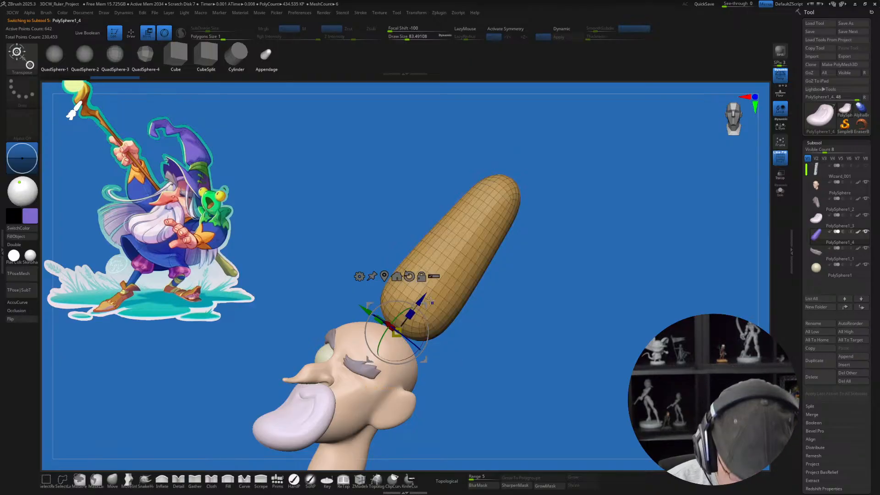
left_click_drag(426, 297, 412, 314)
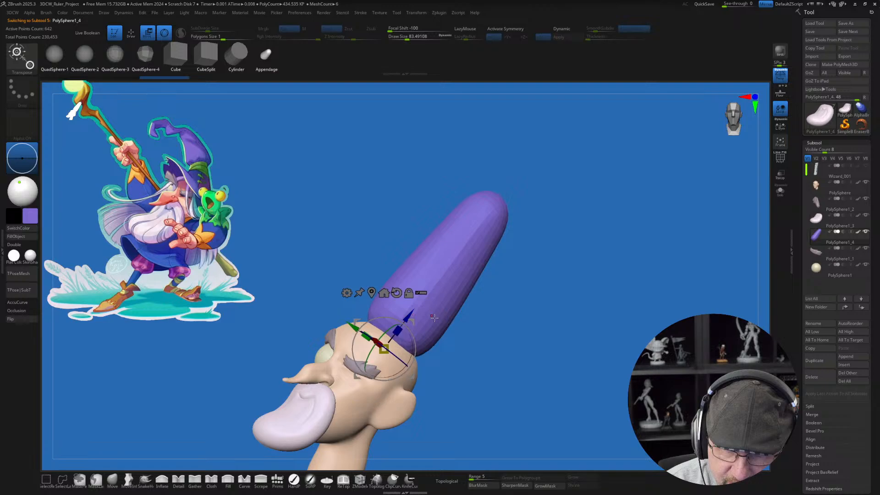
left_click_drag(461, 358, 499, 372)
mouse_move(409, 322)
left_mouse_down()
mouse_move(402, 315)
mouse_move(401, 323)
left_mouse_up()
Step: Isolate the hat and flatten its rounded bottom with the Move brush, using draw sizes of about 234 to 274
mouse_move(457, 359)
left_mouse_down("shift")
mouse_move(461, 349)
mouse_move(466, 390)
left_mouse_up("shift")
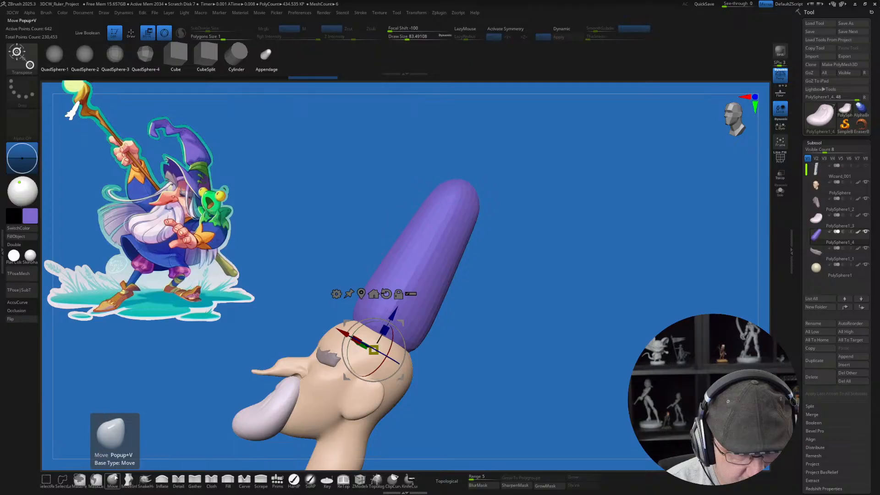
left_click(113, 479)
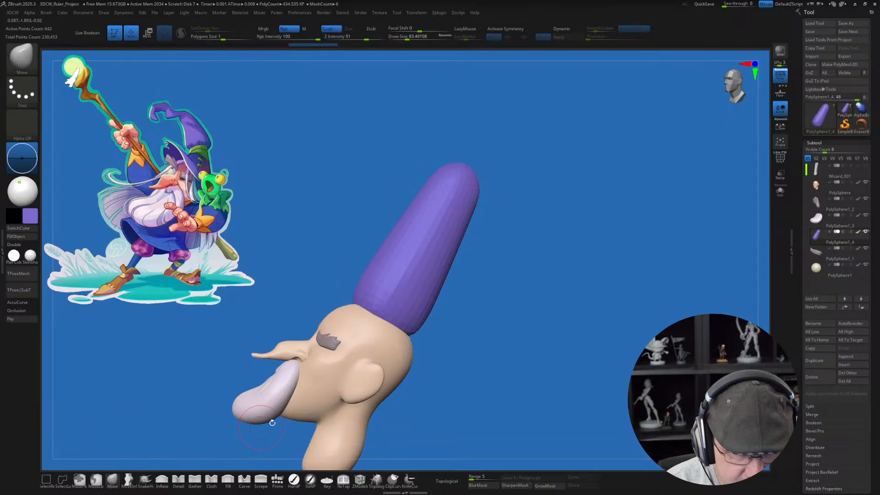
left_click(780, 190)
key("s")
left_click_drag(427, 355, 428, 355)
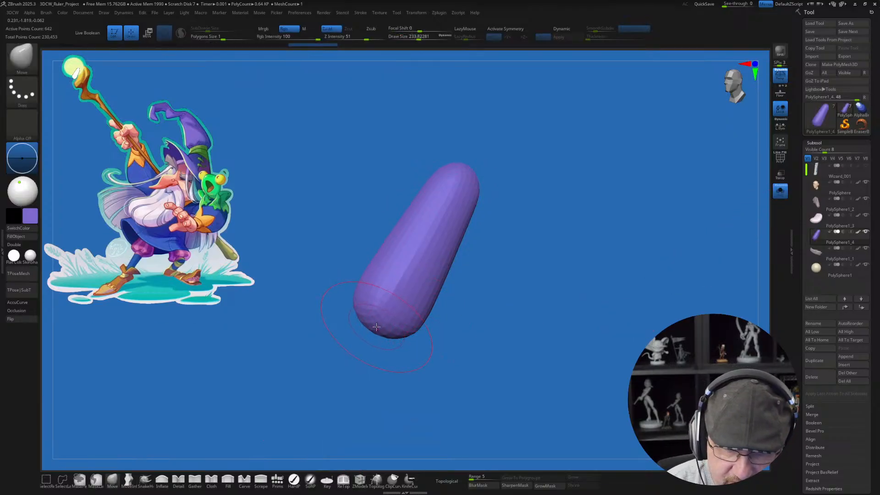
key("s")
left_click_drag(377, 332, 380, 314)
left_click_drag(522, 333, 490, 338)
left_click_drag(375, 316, 379, 309)
left_click_drag(450, 347, 412, 359)
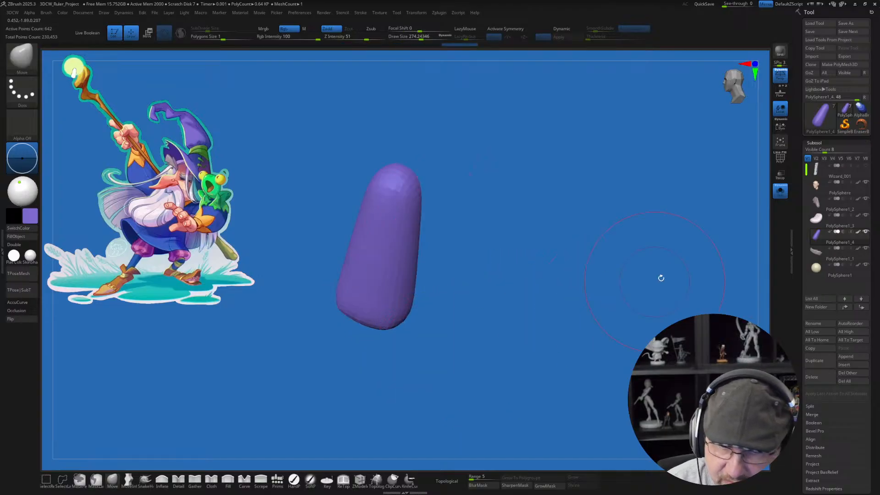
Step: Show all subtools again and lower the hat onto the crown along its axis with the Gizmo
left_click(780, 191)
mouse_move(494, 337)
left_mouse_down()
mouse_move(515, 326)
mouse_move(495, 339)
left_mouse_up()
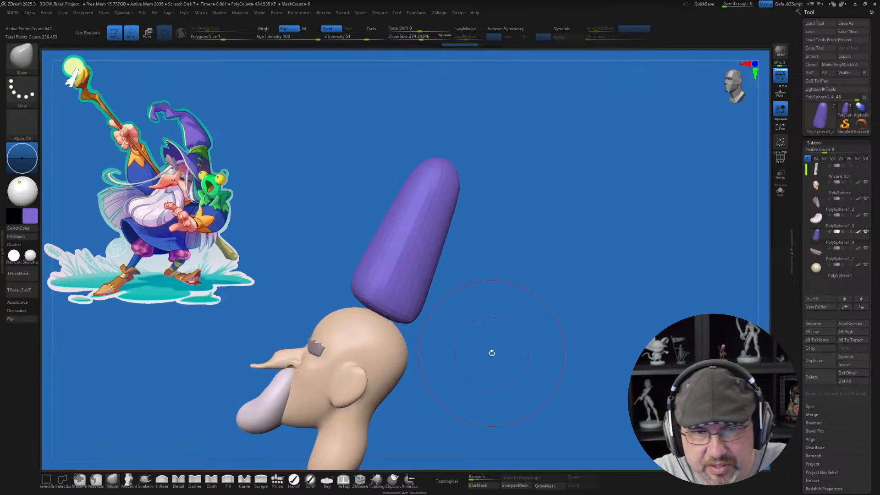
left_click_drag(455, 316, 485, 314)
key("w")
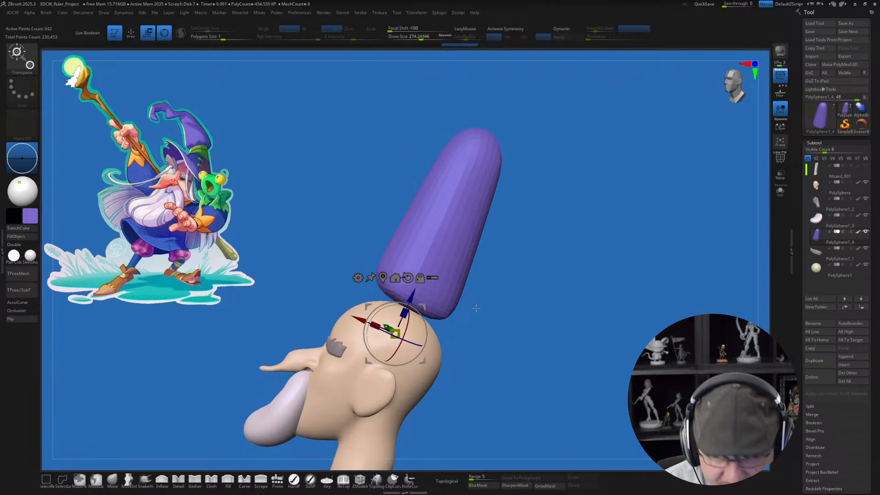
left_click_drag(412, 292, 402, 313)
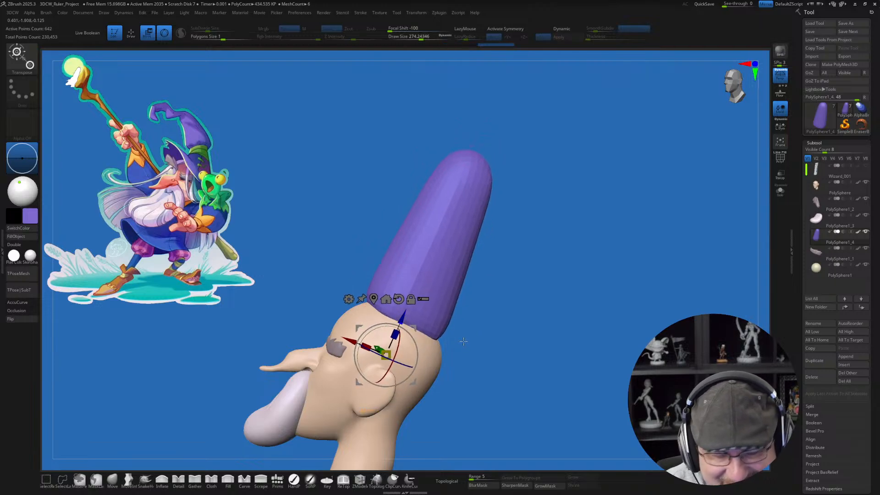
Step: Fit the hat's lower edge around the back and side of the head with the Move brush at draw sizes of about 324 and 245
key("q")
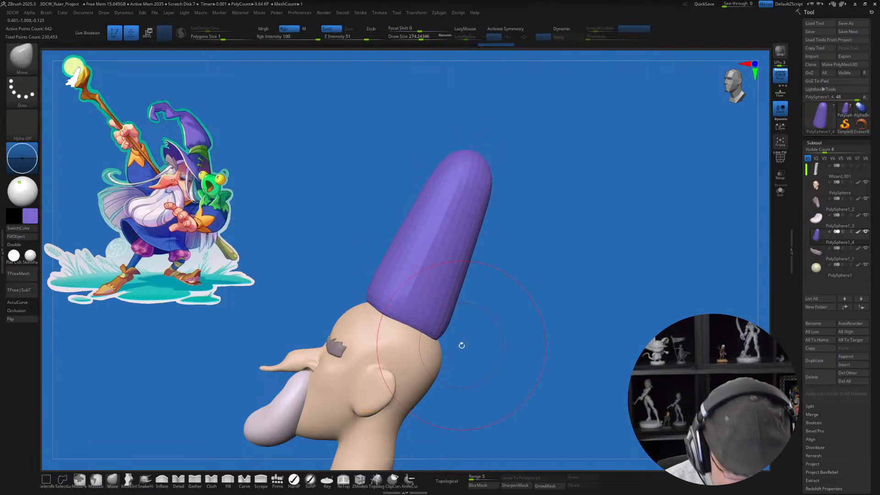
left_click_drag(439, 347, 435, 329)
key("s")
left_click_drag(430, 329, 424, 329)
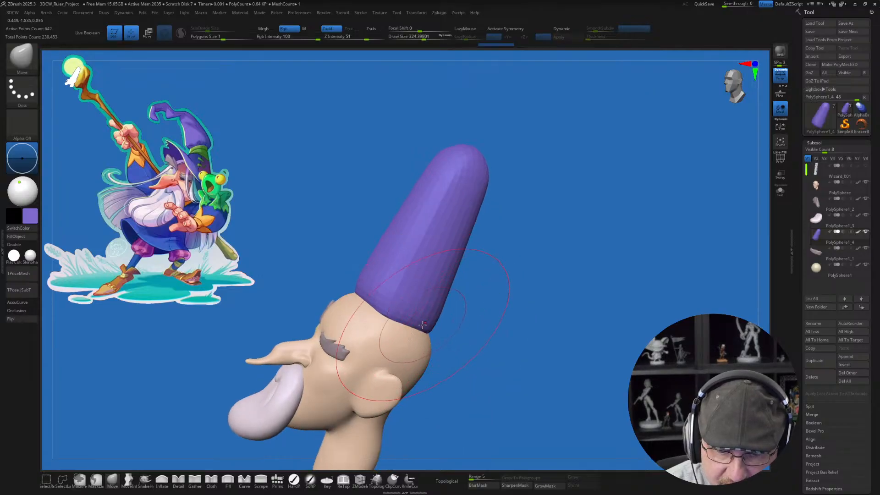
right_click_drag(371, 296, 419, 326)
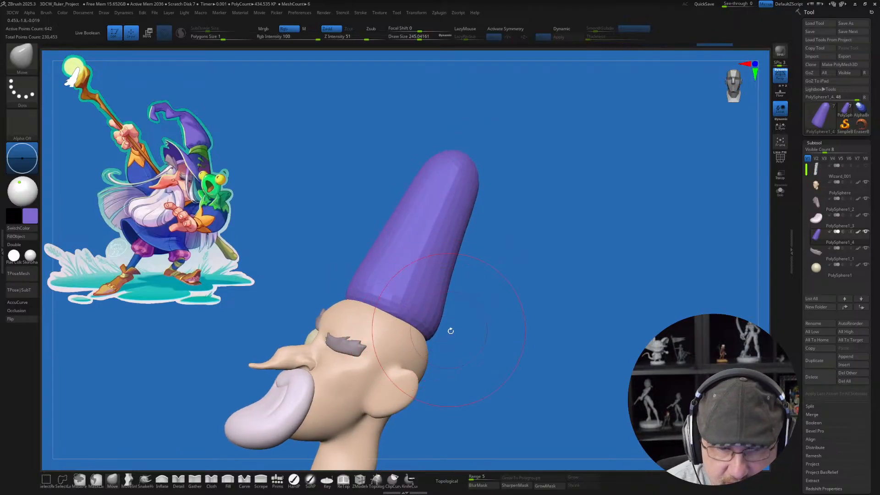
right_click_drag(477, 355, 481, 349)
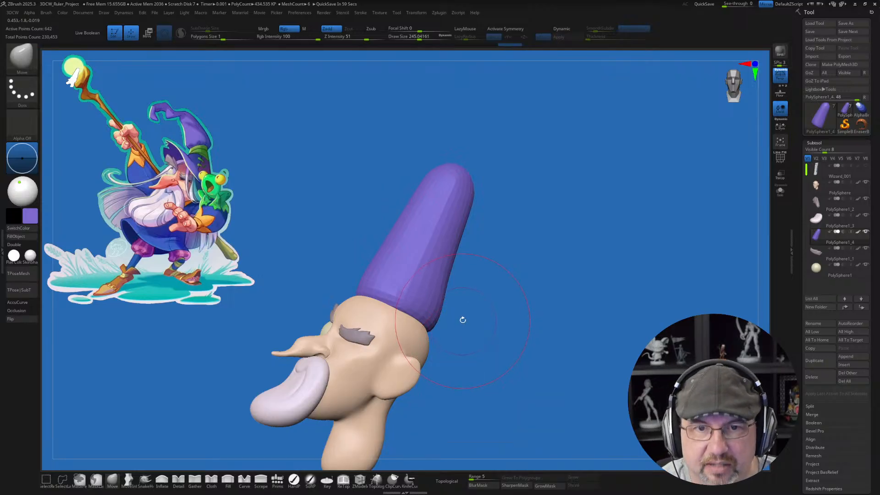
right_click_drag(458, 302, 492, 331, "alt")
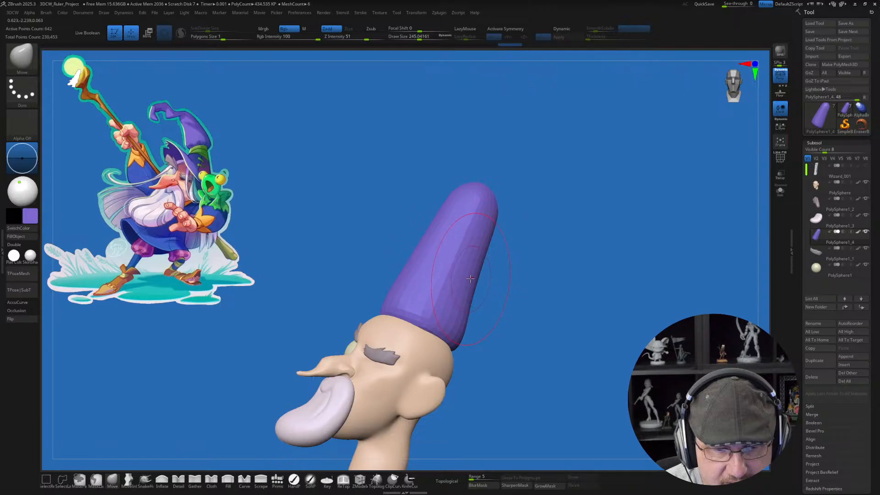
Step: Slim the hat's middle above the base with the Move brush at draw sizes of about 167 and 223
right_click_drag(459, 282, 469, 311)
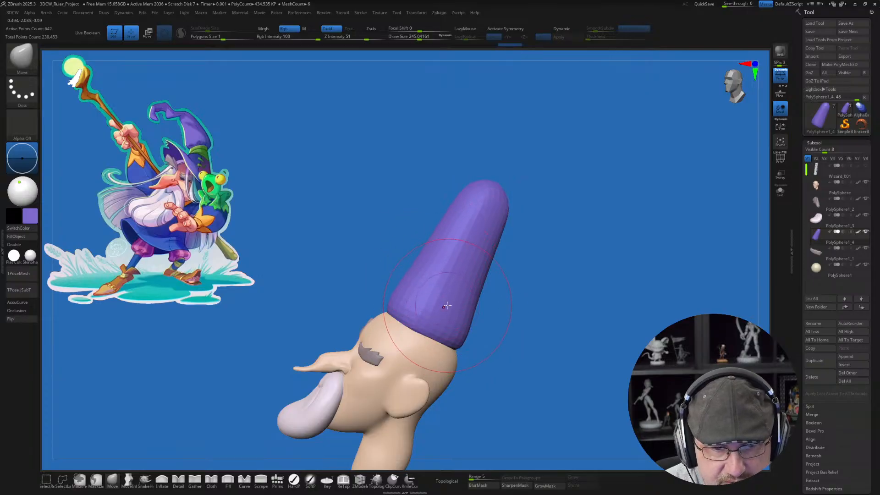
key("s")
left_click_drag(445, 277, 439, 278)
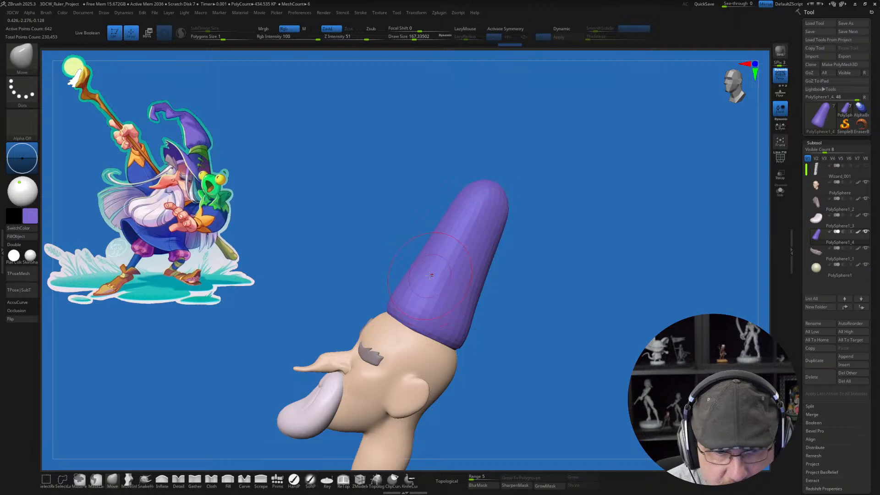
key("s")
left_click_drag(426, 277, 427, 276)
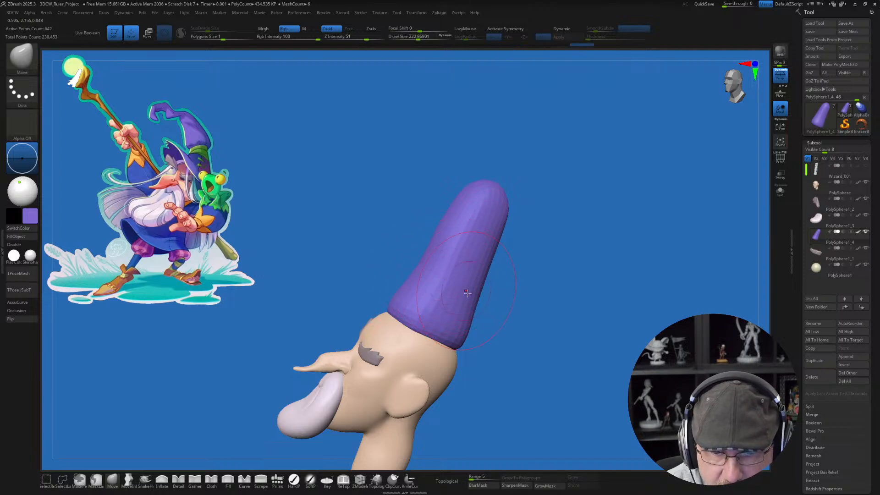
right_click_drag(467, 295, 499, 298)
left_click_drag(469, 275, 470, 275)
right_click_drag(490, 314, 538, 318)
mouse_move(418, 293)
right_mouse_down("alt")
mouse_move(437, 292)
mouse_move(430, 322)
right_mouse_up("alt")
Step: Flare the hat's lower edge outward and fit it around the forehead and temples with the Move brush at a draw size of about 286
key("s")
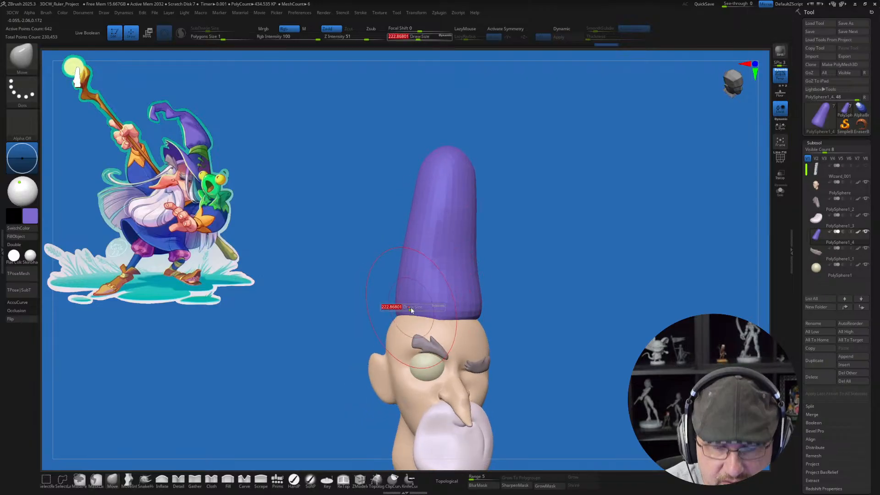
left_click_drag(406, 309, 391, 326)
left_click_drag(415, 320, 414, 324)
left_click_drag(397, 294, 395, 295)
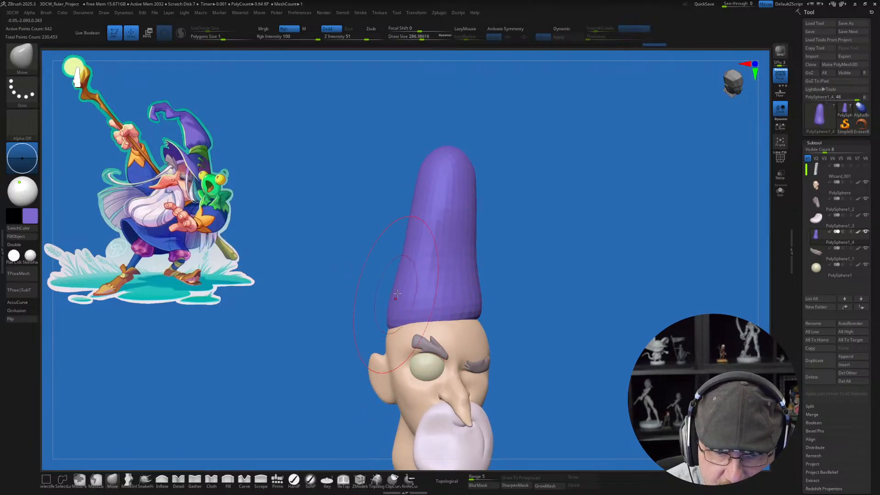
right_click_drag(409, 274, 364, 302)
left_click_drag(430, 308, 430, 313)
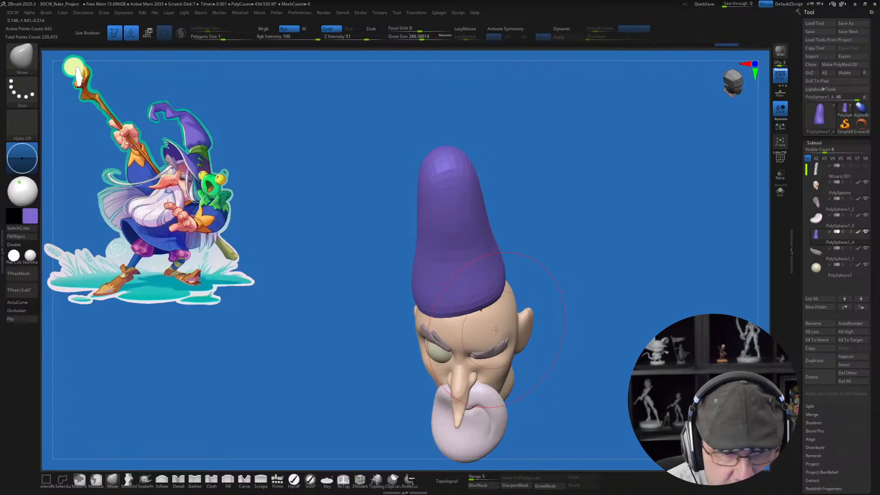
mouse_move(500, 320)
right_mouse_down()
mouse_move(487, 292)
mouse_move(484, 306)
right_mouse_up()
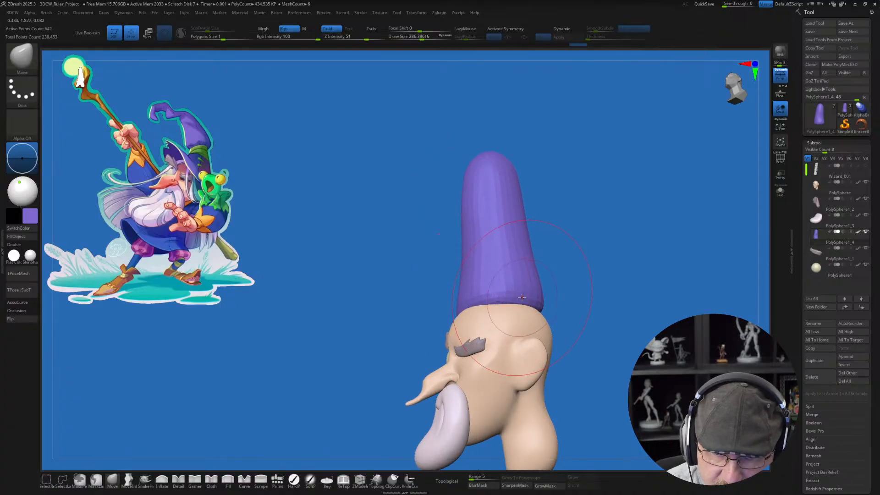
right_click_drag(566, 255, 580, 336)
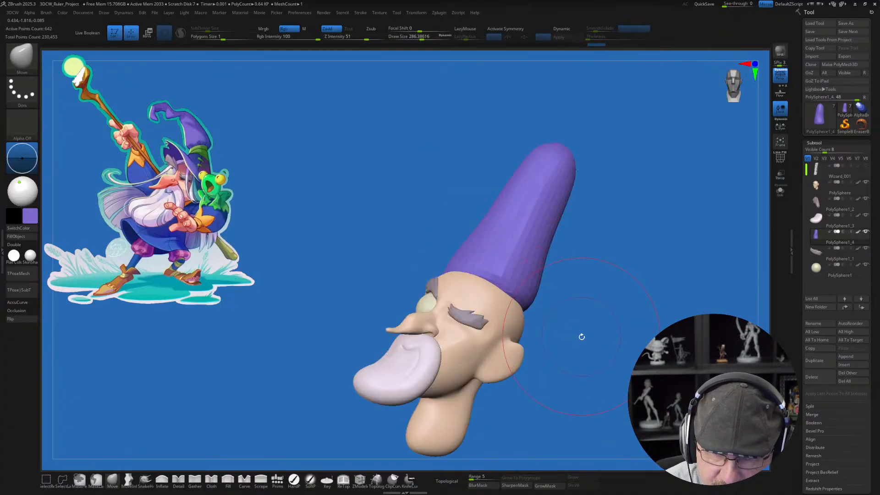
right_click_drag(569, 260, 559, 295)
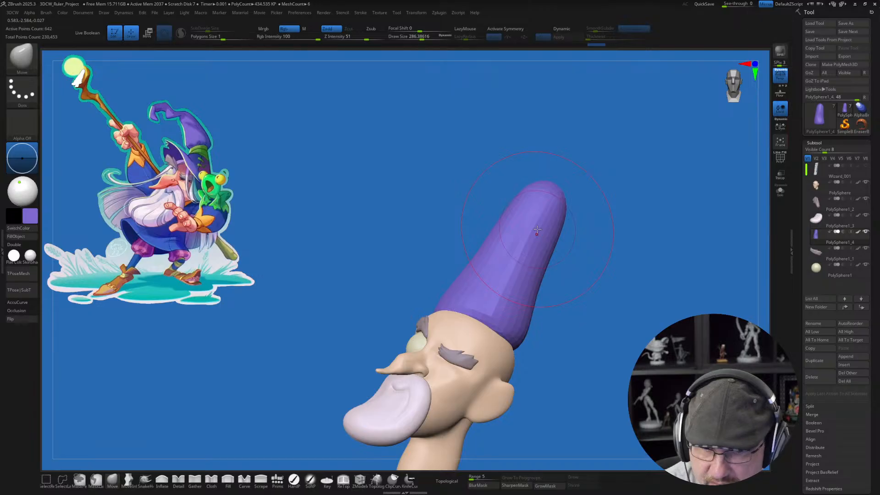
right_click_drag(601, 244, 578, 256, "alt")
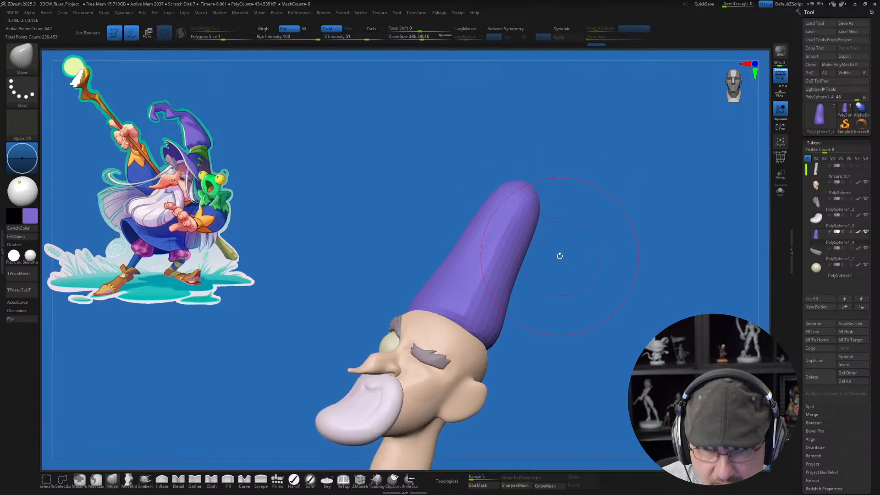
Step: Display the hat's polyframe and smooth its surface with Sculptris Pro enabled to build a denser mesh
key("shift+f")
mouse_move(522, 206)
left_mouse_down("shift")
mouse_move(513, 208)
mouse_move(518, 216)
left_mouse_up("shift")
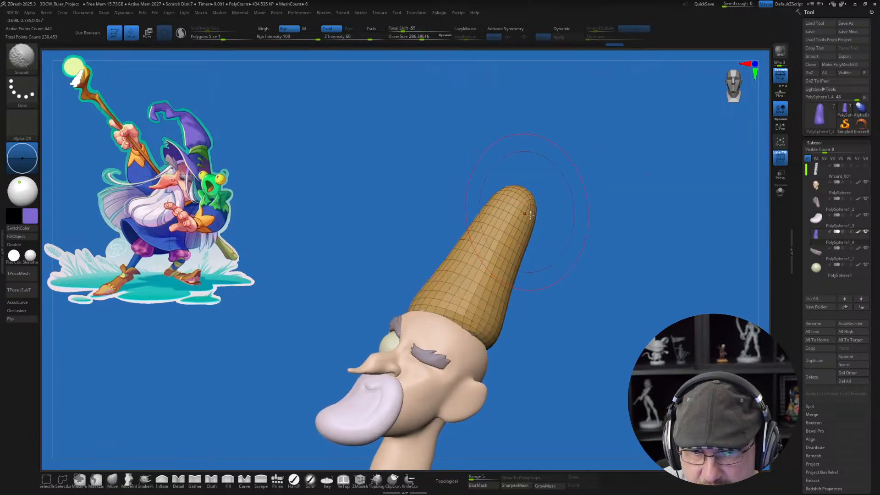
key("ctrl+z")
left_click(182, 35)
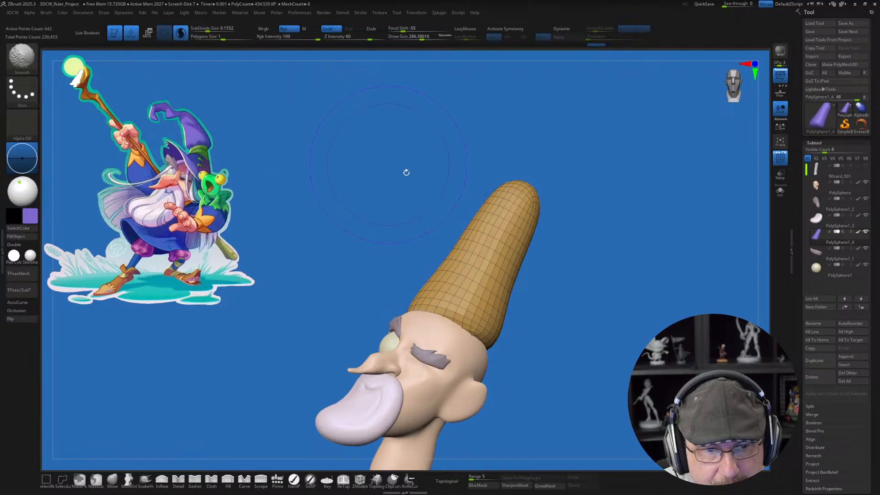
mouse_move(523, 216)
left_mouse_down("shift")
mouse_move(481, 283)
mouse_move(481, 225)
left_mouse_up("shift")
left_click_drag(582, 310, 439, 298)
mouse_move(557, 331)
left_mouse_down("shift")
mouse_move(581, 333)
mouse_move(568, 303)
mouse_move(522, 249)
left_mouse_up("shift")
left_click_drag(316, 276, 459, 273)
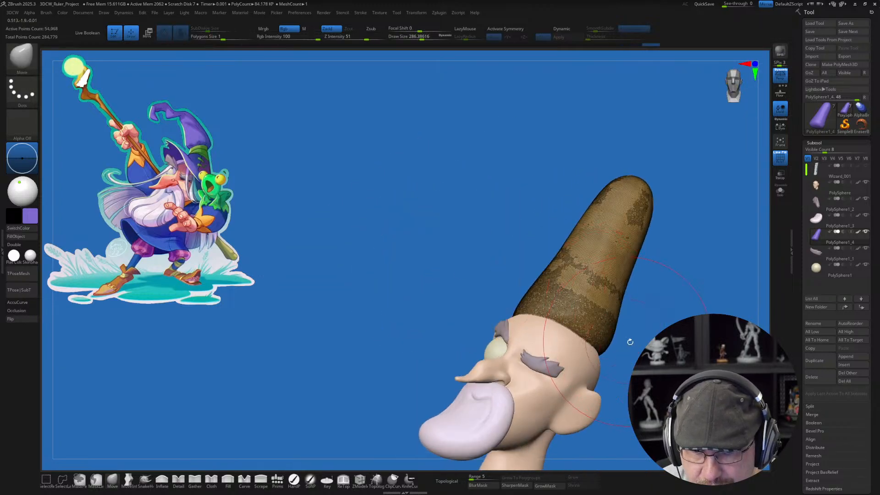
left_click_drag(633, 341, 580, 283, "alt")
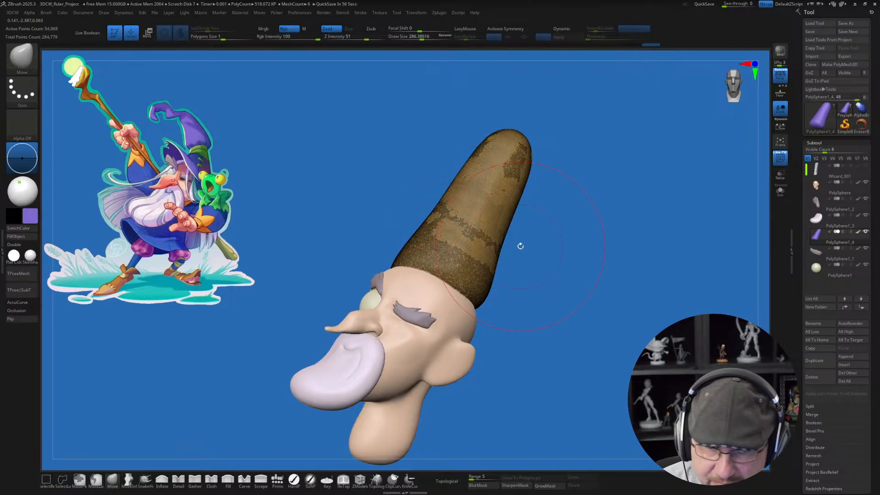
right_click_drag(520, 246, 509, 283, "alt")
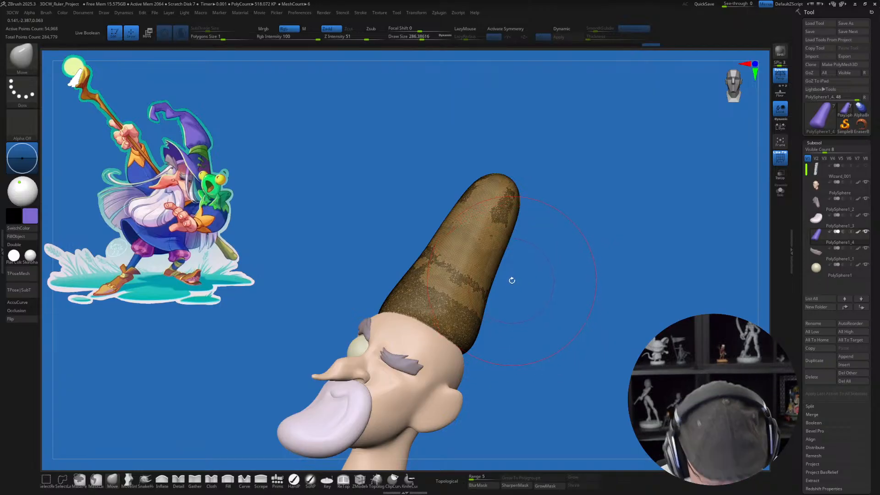
Step: Add a Bend Curve deformer to the hat from the Gizmo's transform types
mouse_move(535, 331)
right_mouse_down()
mouse_move(541, 321)
mouse_move(530, 308)
mouse_move(541, 310)
right_mouse_up()
key("w")
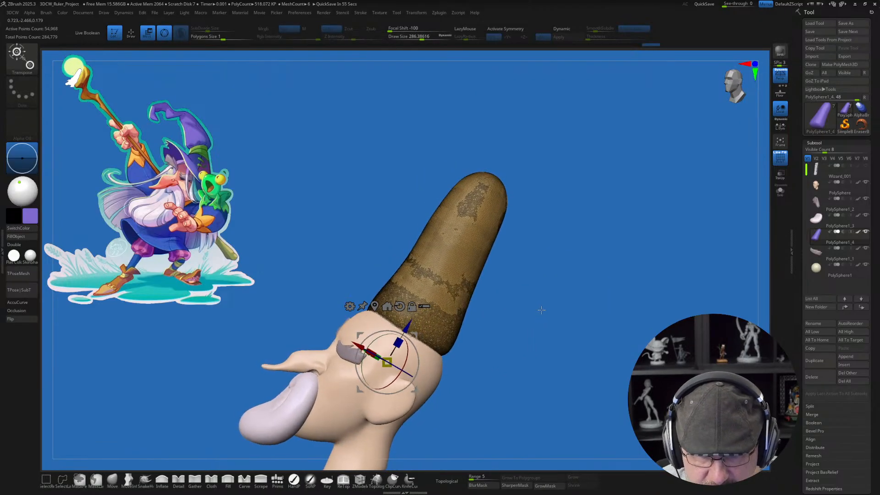
left_click(349, 306)
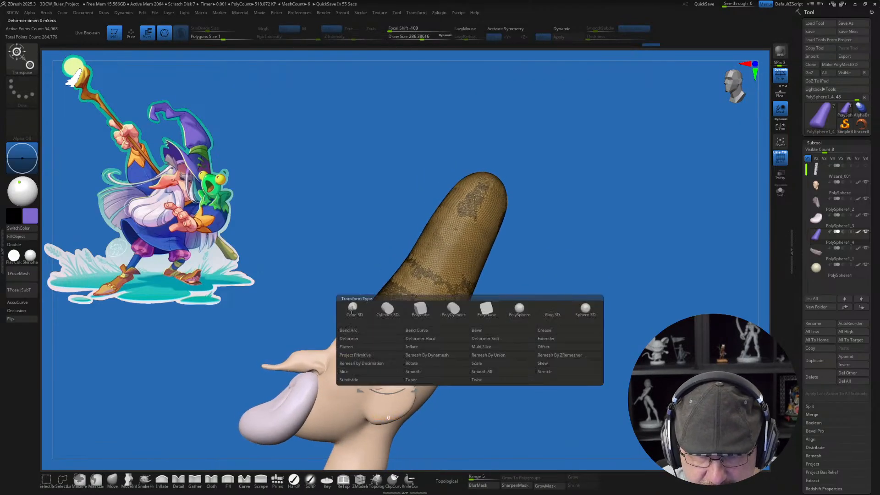
left_click(422, 331)
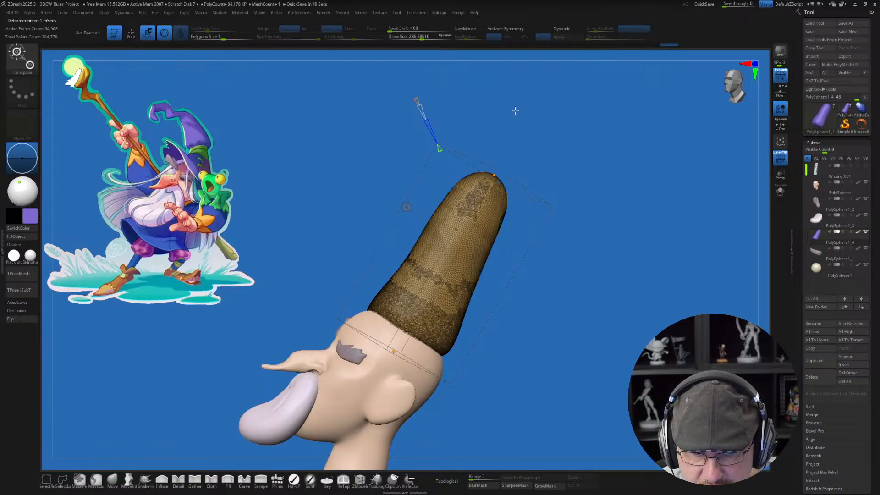
left_click_drag(517, 110, 506, 127, "alt")
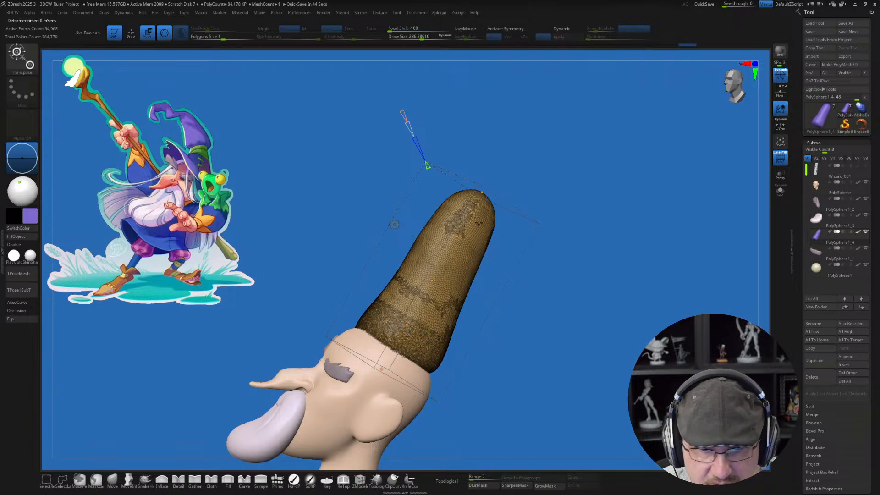
Step: Bend the hat's upper half forward over the face with the Bend Curve end point and increase the curve's resolution
left_click_drag(481, 192, 395, 214)
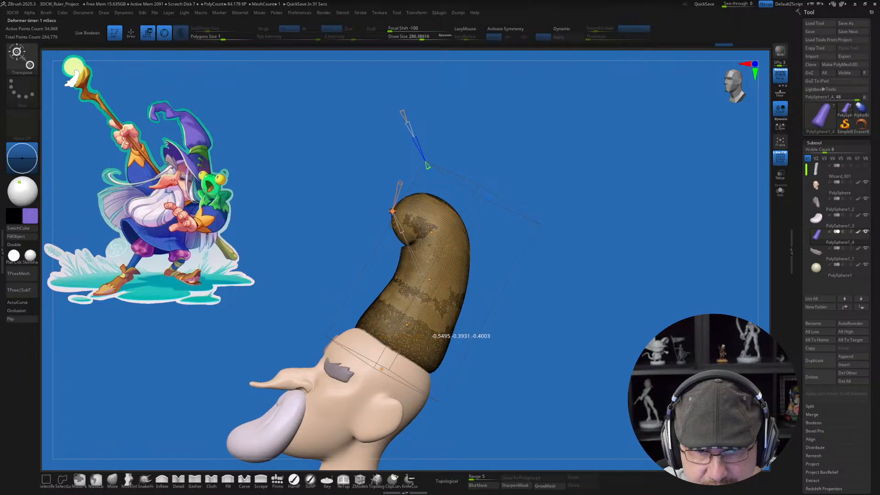
left_click_drag(392, 212, 318, 195)
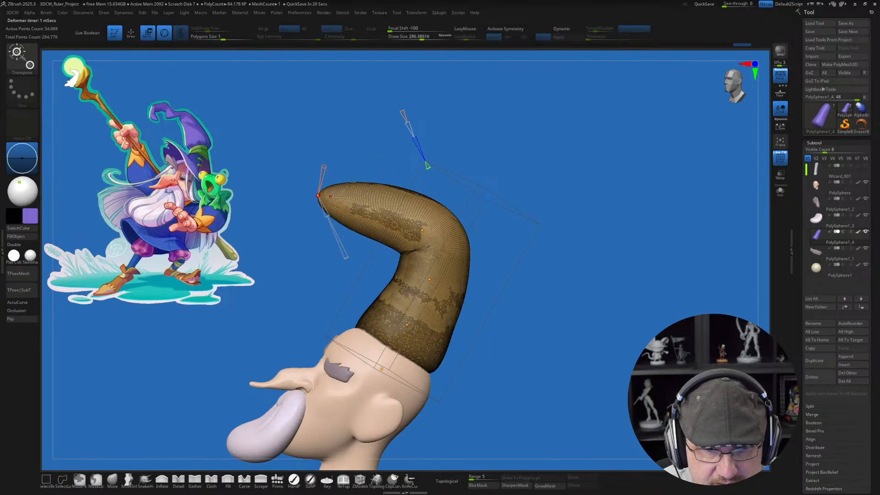
left_click_drag(325, 166, 397, 86)
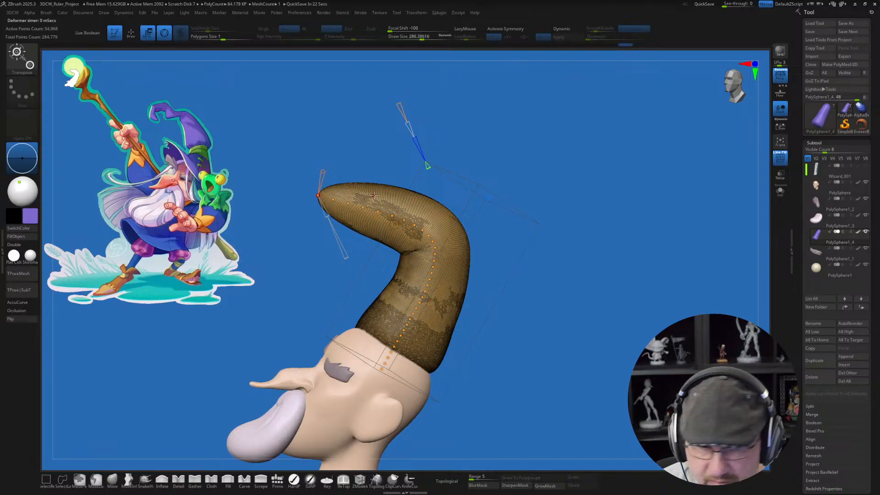
right_click_drag(385, 172, 425, 253, "ctrl")
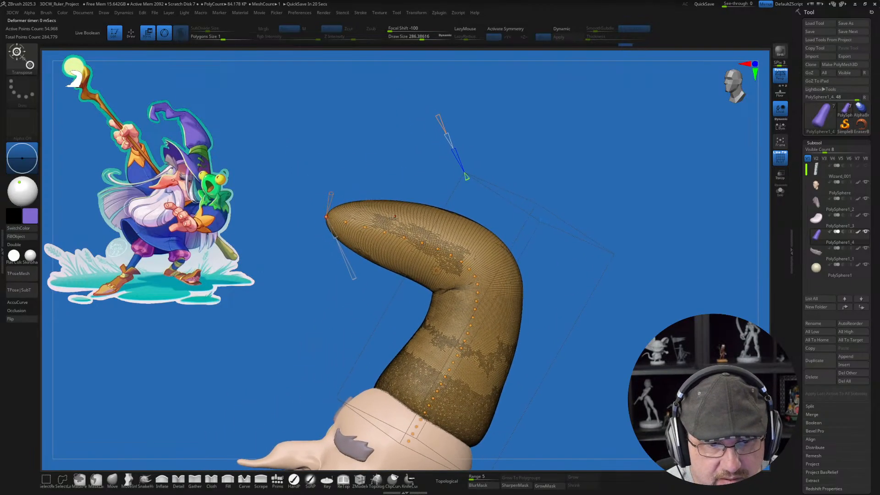
Step: Curl the hat's tip downward into a short hook by moving the Bend Curve's end points
left_click_drag(327, 216, 312, 238)
key("ctrl+z")
left_click_drag(348, 300, 374, 298)
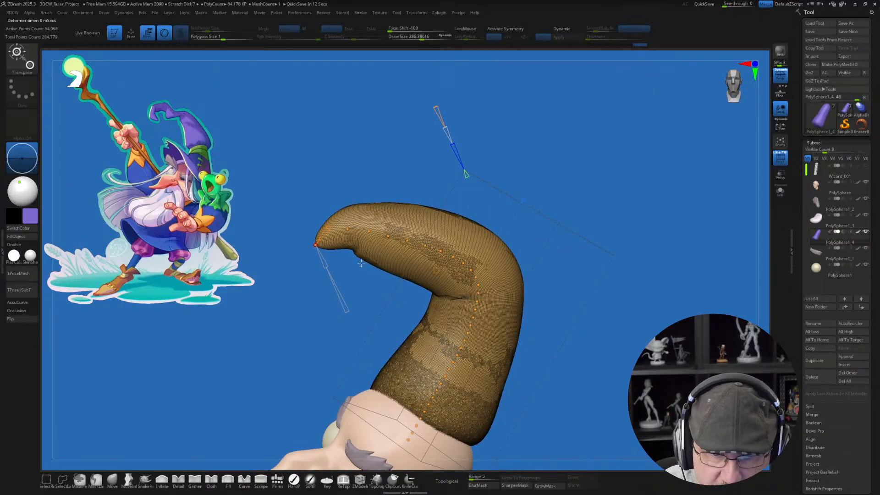
left_click_drag(315, 245, 324, 263)
left_click_drag(333, 272, 323, 260)
left_click_drag(378, 196, 371, 180)
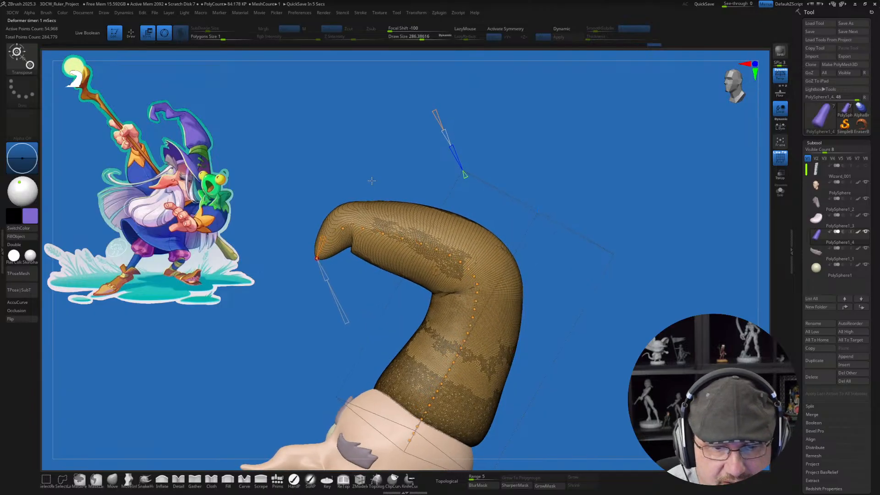
left_click_drag(343, 228, 339, 224)
left_click_drag(318, 257, 311, 250)
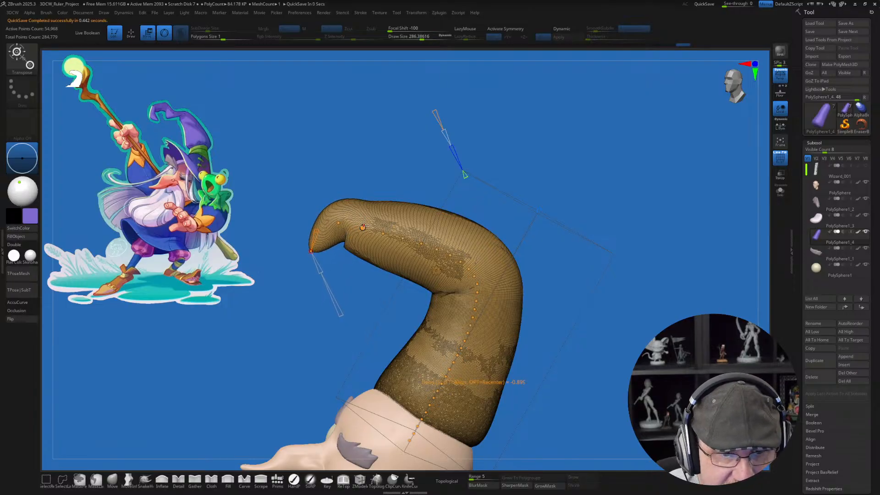
Step: Narrow the hat just behind its hooked tip and raise that section by scaling and moving the Bend Curve points
left_click_drag(366, 223, 375, 200)
left_click_drag(376, 240, 365, 219)
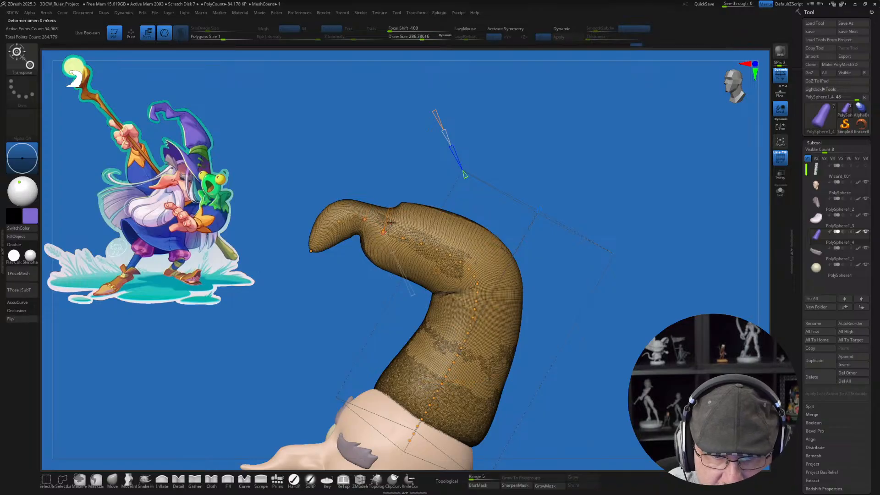
left_click_drag(392, 249, 384, 212)
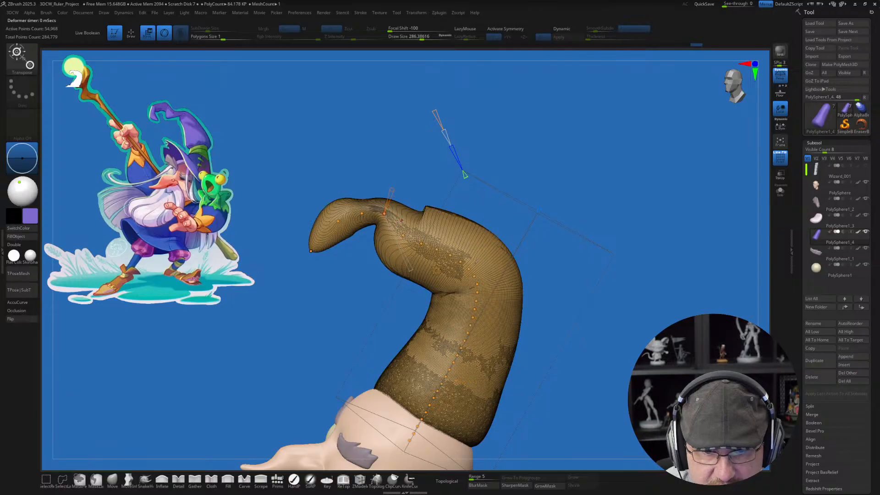
Step: Scale down the following Bend Curve points to thin the hat into an S-shaped neck that meets the broad shoulder
left_click(403, 234)
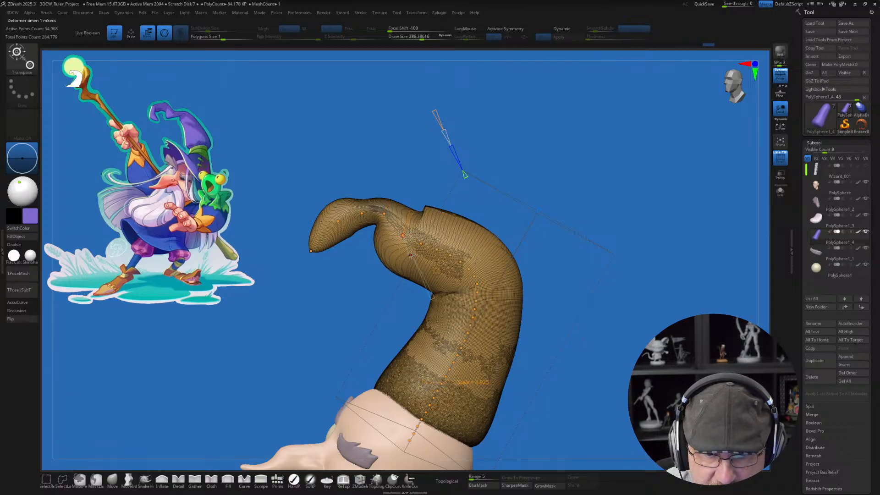
mouse_move(411, 255)
left_mouse_down()
mouse_move(398, 223)
mouse_move(401, 245)
mouse_move(427, 255)
left_mouse_up()
left_click(420, 244)
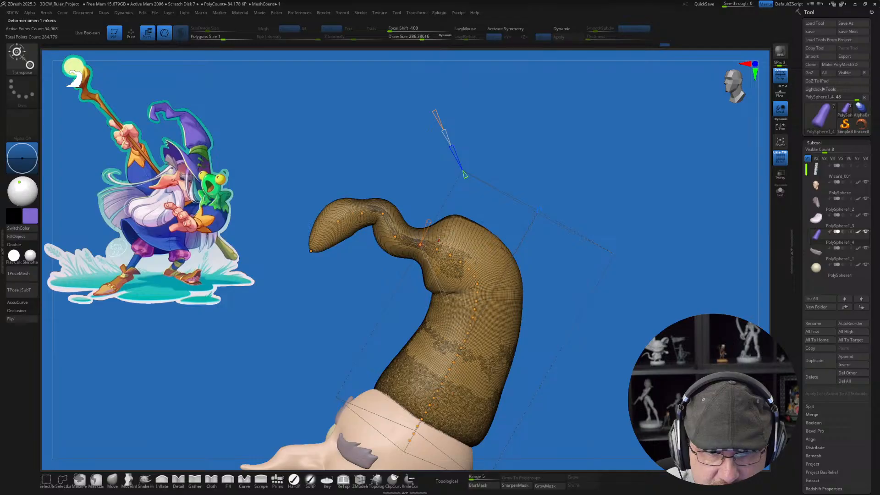
left_click(437, 249)
left_click_drag(445, 266, 444, 264)
mouse_move(594, 287)
left_mouse_down()
mouse_move(573, 292)
mouse_move(589, 292)
left_mouse_up()
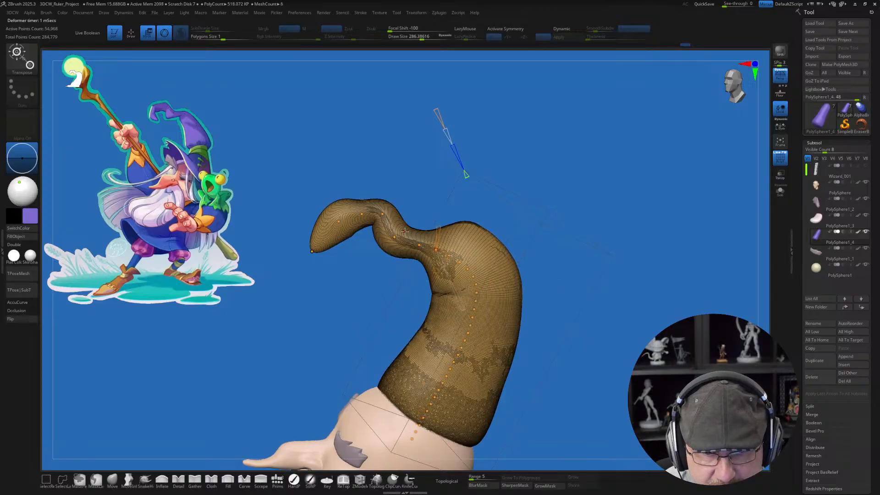
mouse_move(312, 252)
left_mouse_down()
mouse_move(319, 258)
mouse_move(330, 247)
mouse_move(328, 305)
left_mouse_up()
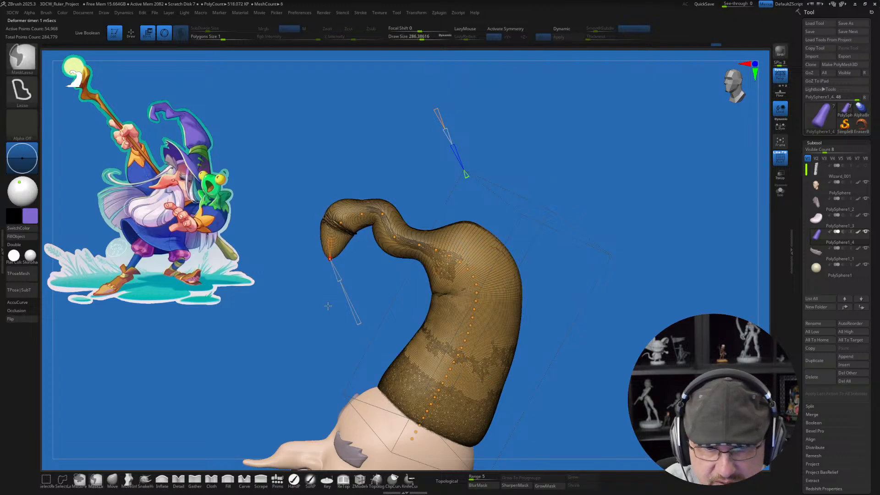
key("ctrl+z")
key("ctrl+z")
key("ctrl+z")
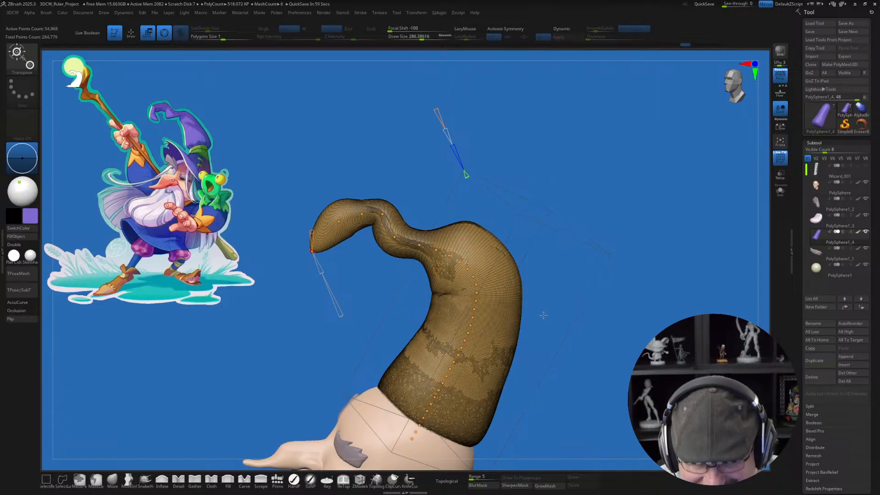
Step: Accept the Bend Curve deformation and smooth the hat's neck and shoulder in Draw mode
left_click(436, 272)
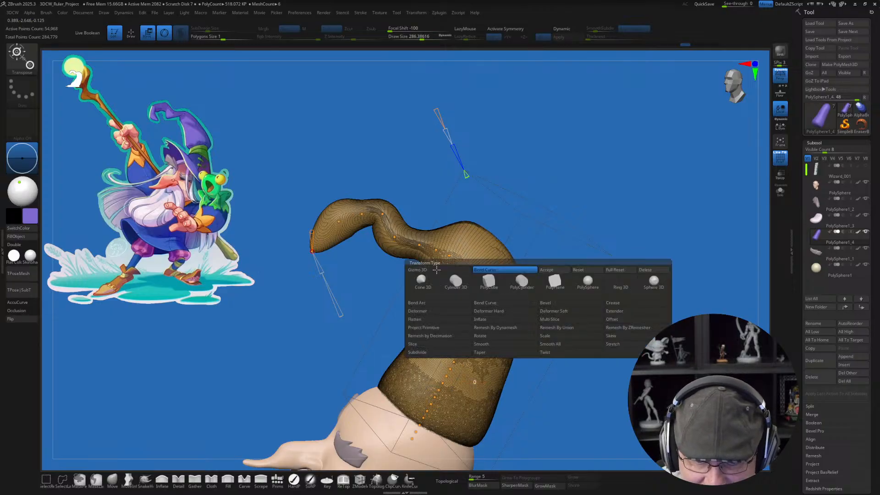
left_click(550, 271)
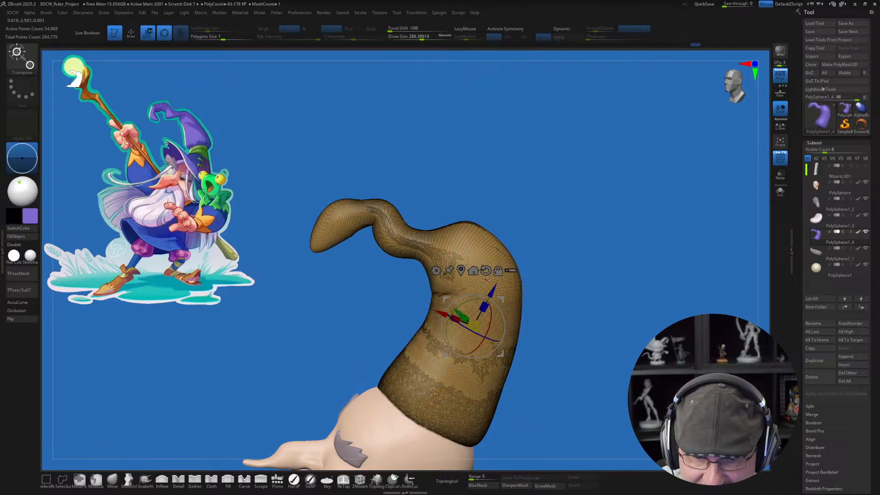
key("q")
mouse_move(428, 241)
left_mouse_down("shift")
mouse_move(412, 233)
mouse_move(438, 236)
mouse_move(443, 247)
mouse_move(481, 242)
mouse_move(474, 288)
mouse_move(497, 270)
left_mouse_up("shift")
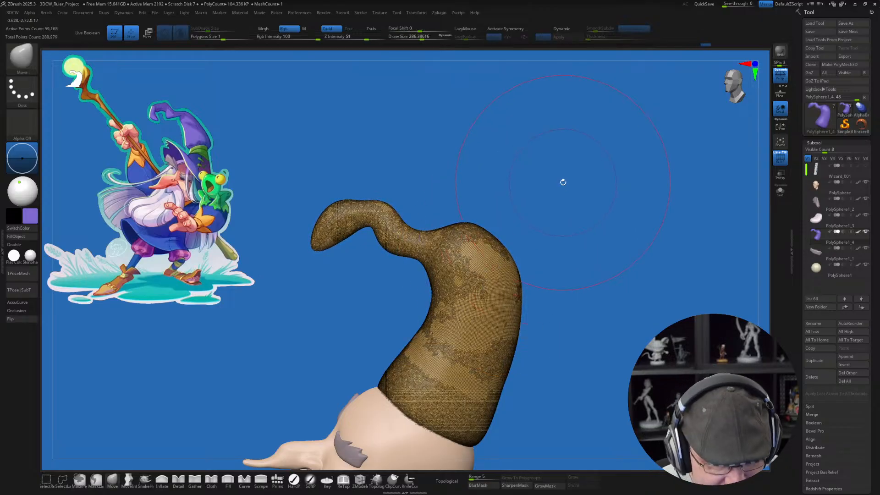
Step: Pull the hat's tip into a pointed, inward-curling hook with SnakeHook at draw size about 172 and hide the polyframe
left_click(145, 479)
key("s")
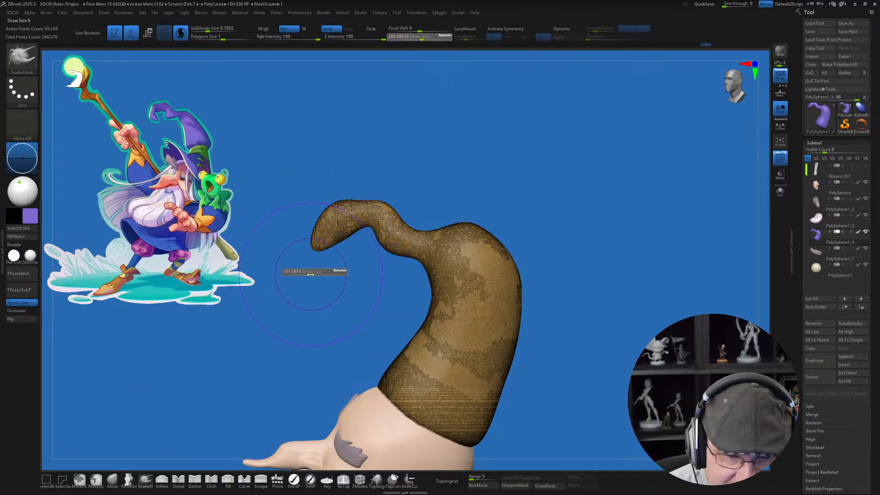
left_click_drag(314, 250, 340, 262)
mouse_move(352, 233)
left_mouse_down()
mouse_move(346, 212)
mouse_move(332, 216)
mouse_move(337, 198)
left_mouse_up()
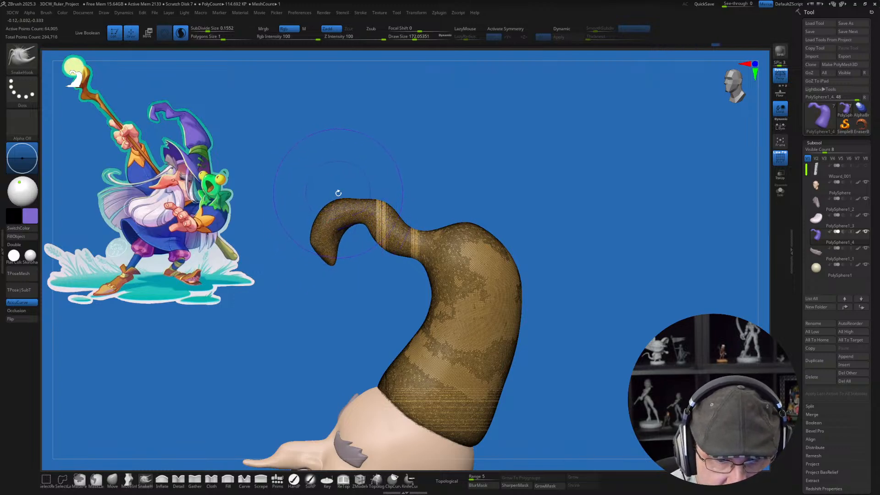
key("shift+f")
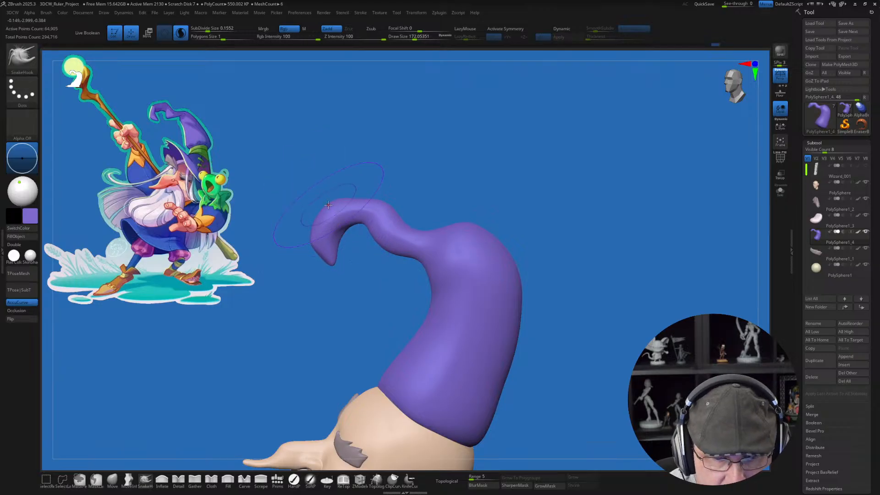
Step: Reshape the thin curl with SnakeHook at draw size about 120, raising a kink where it meets the neck
mouse_move(381, 200)
left_mouse_down()
mouse_move(369, 220)
mouse_move(337, 235)
left_mouse_up()
key("bracketright")
key("s")
key("shift")
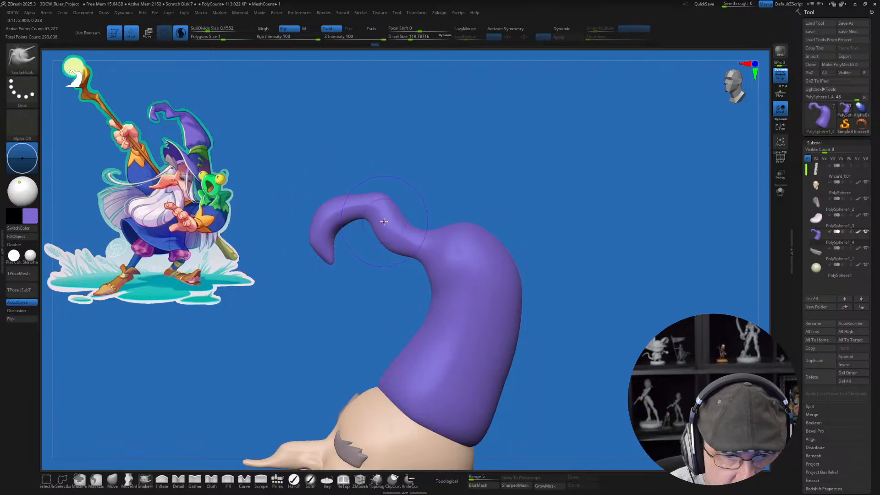
Step: Push in the crease beneath the hat's neck and adjust the shoulder with Move Infinite Depth at draw size about 101
left_click(129, 479)
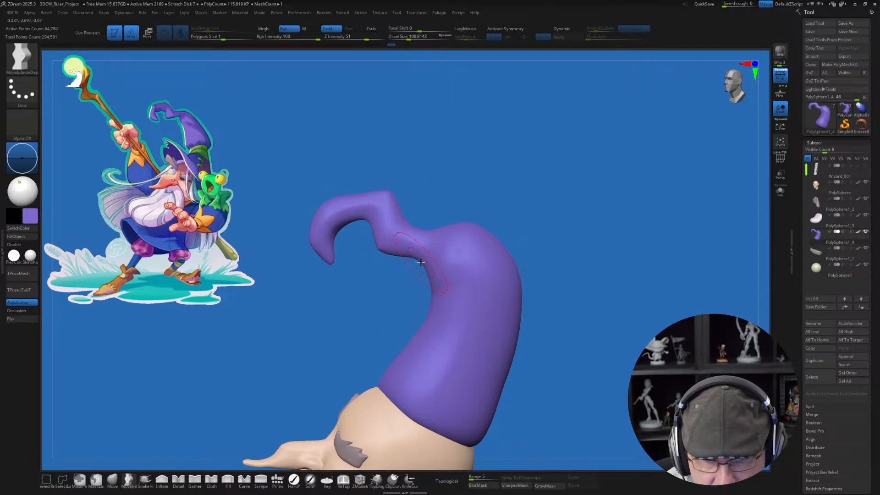
left_click_drag(420, 262, 438, 259)
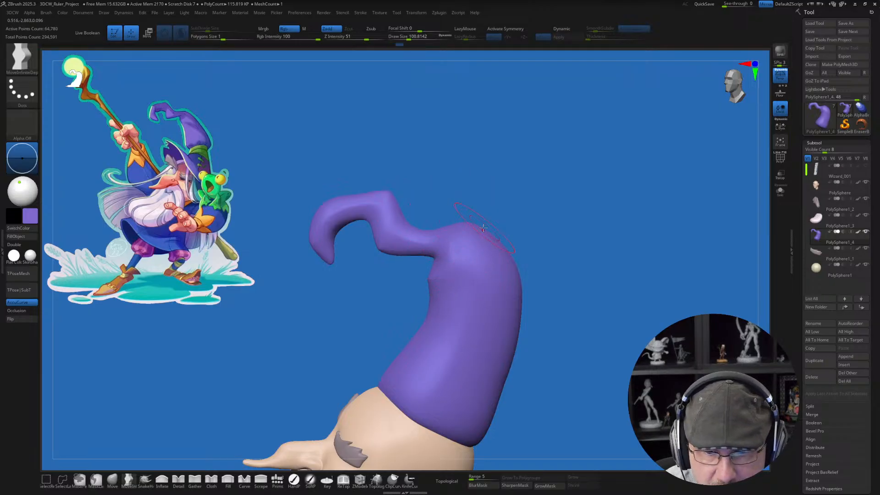
left_click_drag(483, 228, 465, 227, "shift")
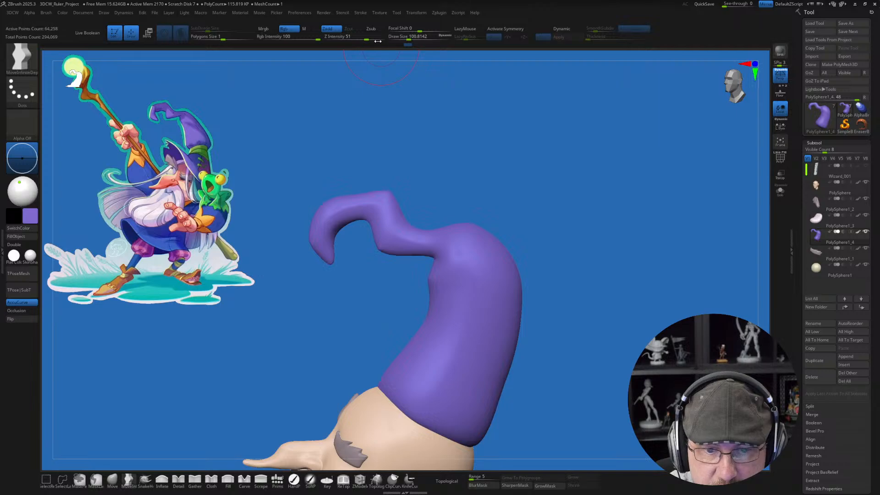
Step: Smooth the top of the hat's shoulder and the body below it with the Smooth brush
key("shift")
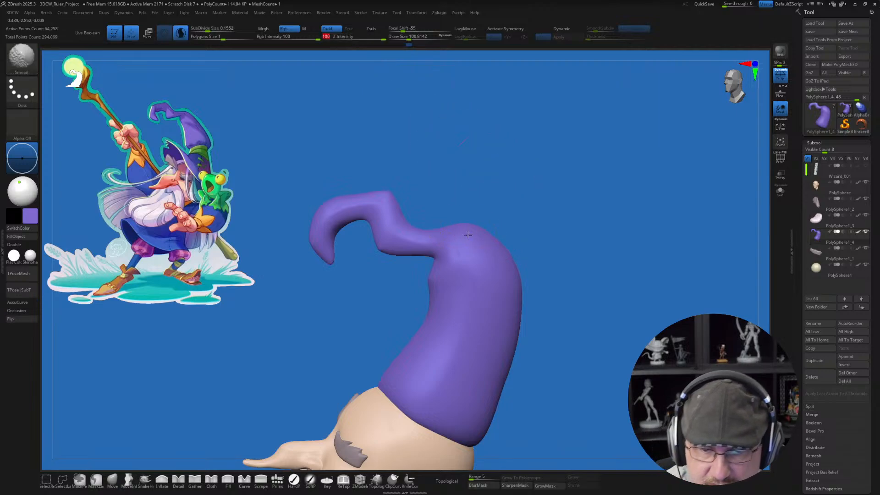
left_click_drag(476, 228, 365, 249, "shift")
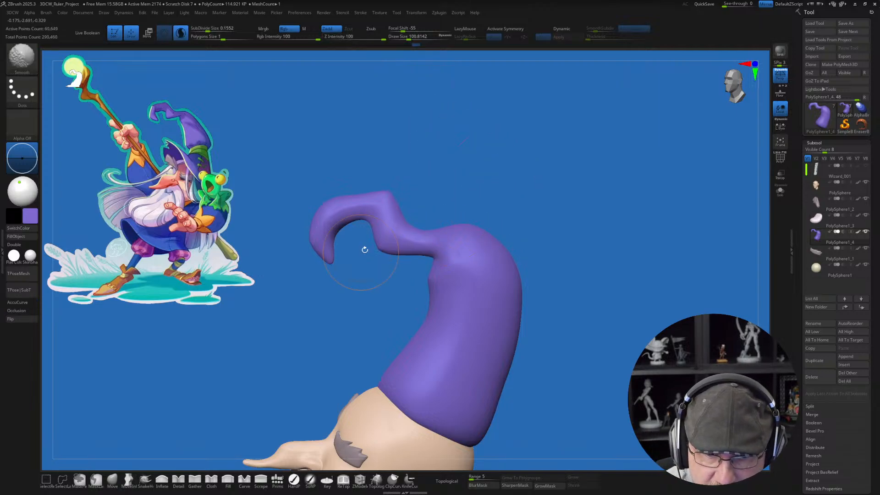
mouse_move(482, 231)
left_mouse_down("shift")
mouse_move(472, 230)
mouse_move(479, 248)
left_mouse_up("shift")
key("shift")
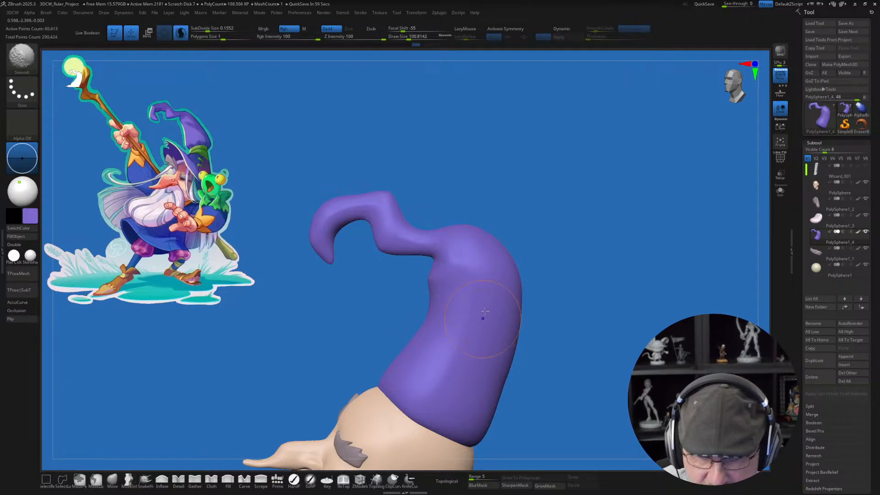
left_click_drag(572, 255, 491, 228)
key("shift")
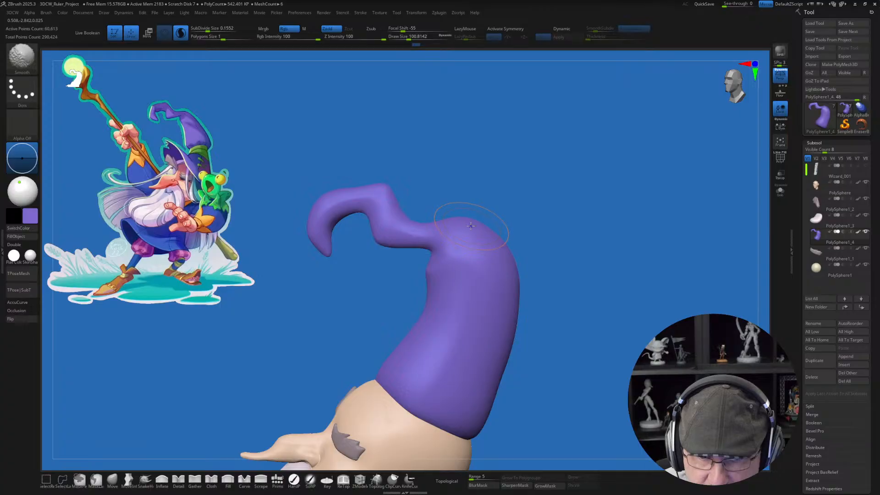
key("shift")
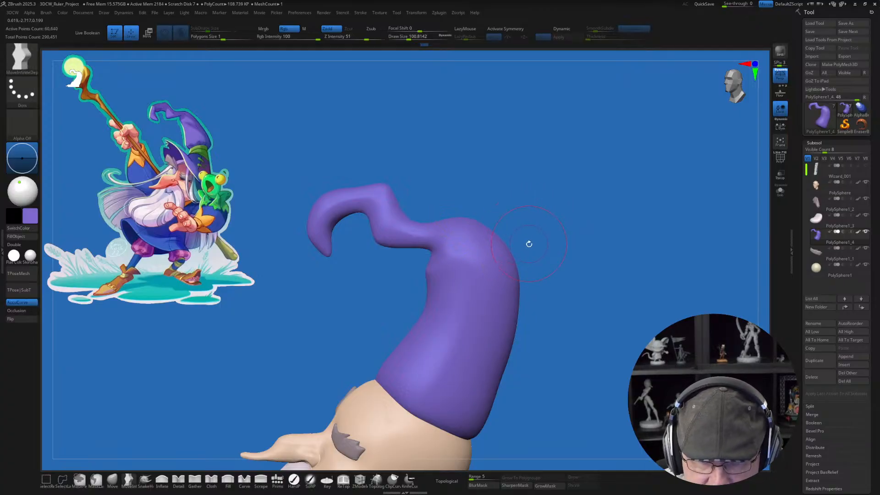
Step: Turn off AccuCurve and pull in the back of the hat's shoulder with Move Infinite Depth at draw size about 202
left_click_drag(519, 241, 525, 239)
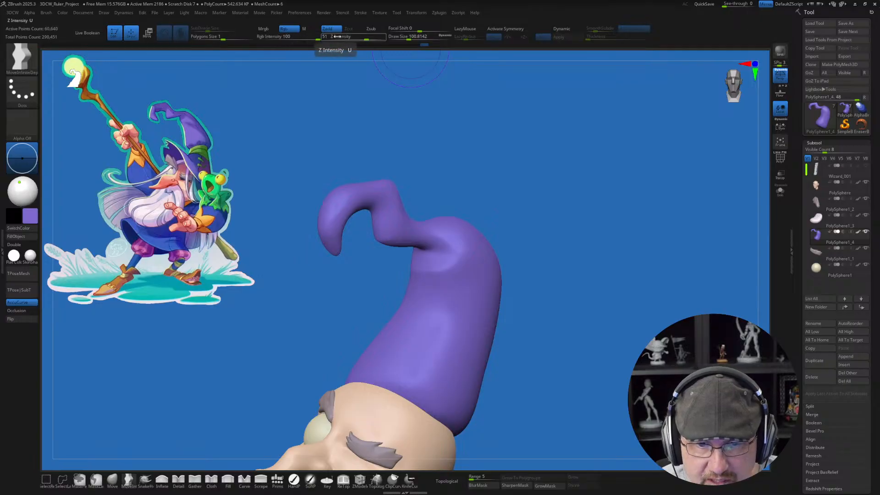
mouse_move(514, 149)
left_mouse_down()
mouse_move(565, 182)
mouse_move(541, 243)
mouse_move(505, 229)
left_mouse_up()
key("s")
key("s")
left_click_drag(512, 271, 518, 270)
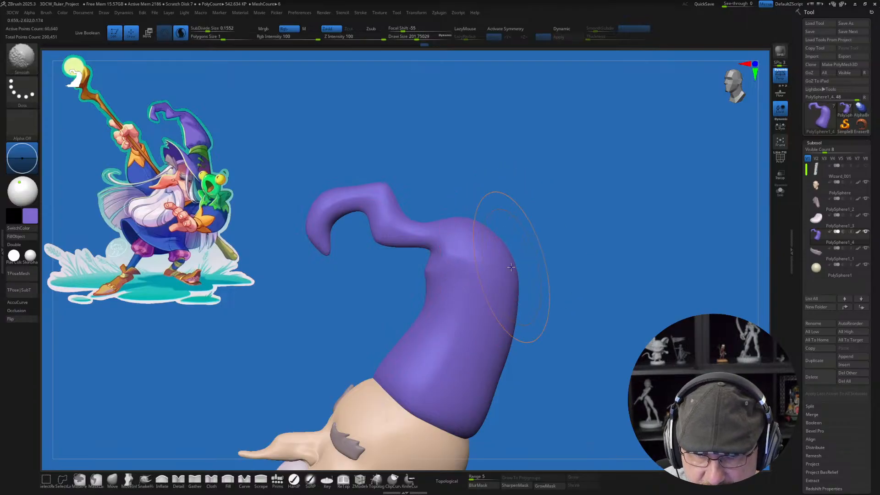
left_click(30, 303)
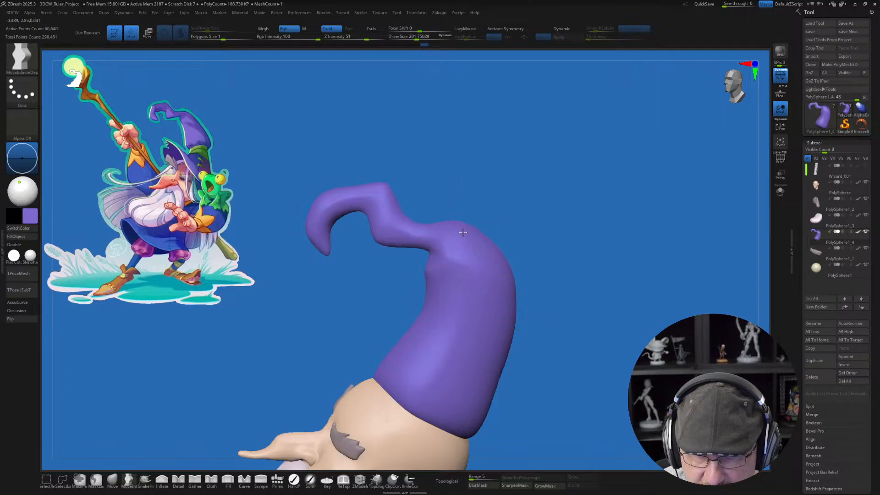
Step: Slim the back of the hat's body with Move Infinite Depth at draw size about 239, and smooth its contour
key("s")
left_click_drag(511, 280, 498, 275)
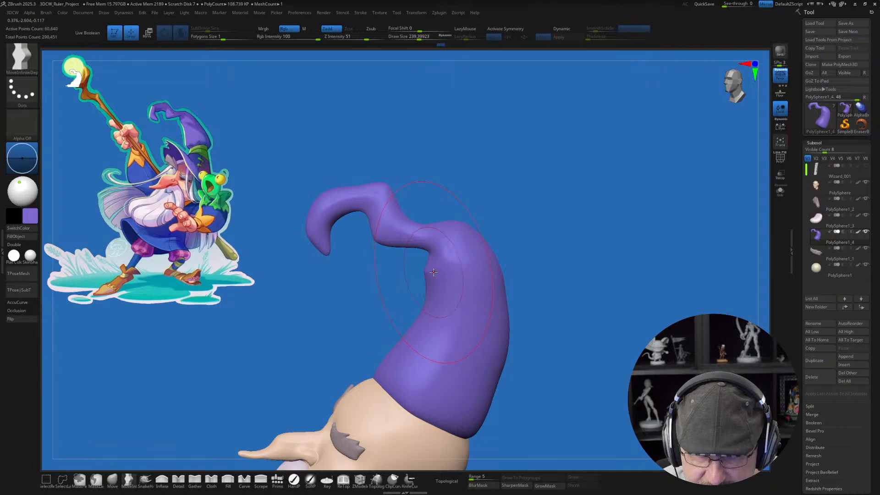
left_click_drag(567, 261, 567, 246, "alt")
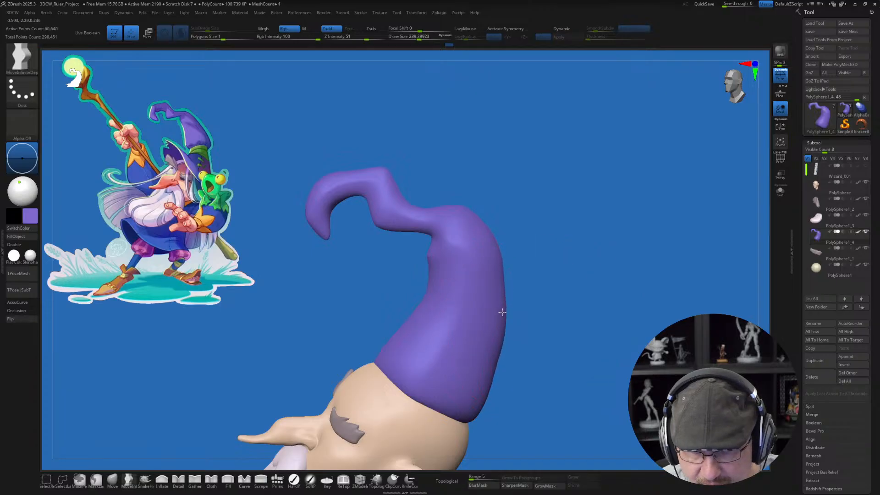
key("shift")
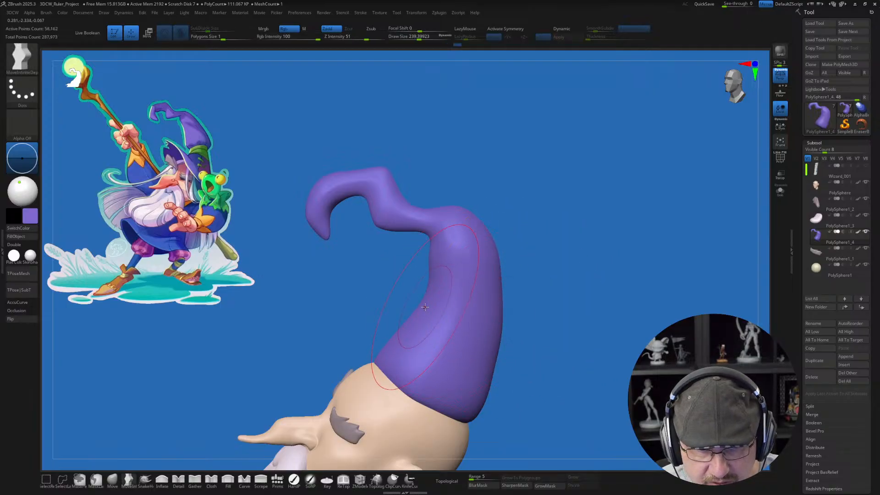
Step: Mask the lower body of the hat with MaskLasso, leaving the upper part free, and blur the mask edge
key("ctrl")
mouse_move(398, 312)
left_mouse_down("ctrl")
mouse_move(275, 256)
mouse_move(293, 130)
mouse_move(584, 248)
mouse_move(534, 348)
left_mouse_up("ctrl")
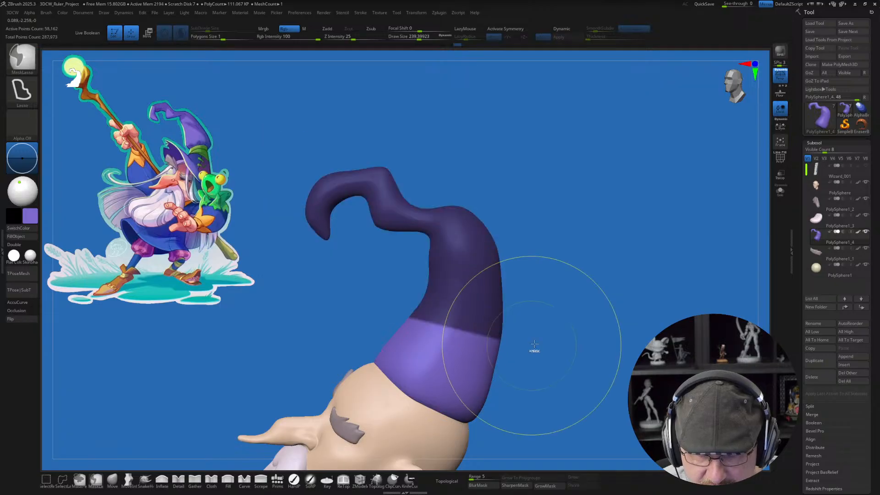
key("ctrl")
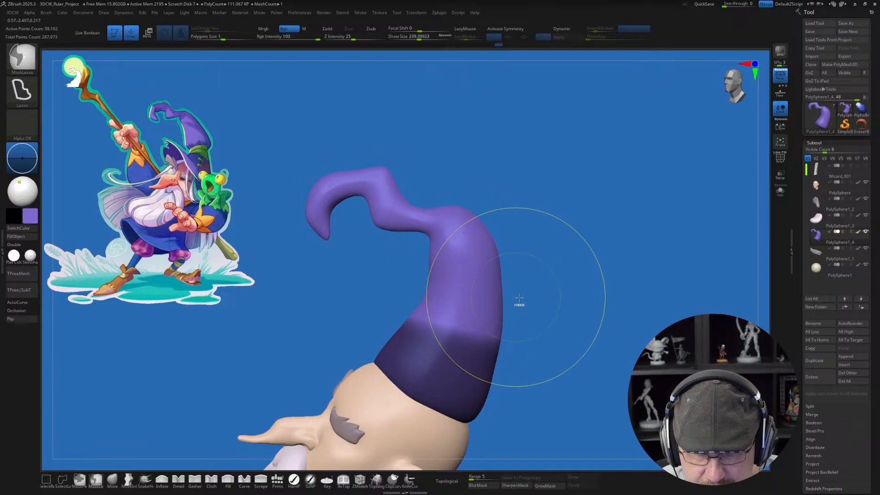
left_click(533, 302, "ctrl")
left_click(527, 321, "ctrl")
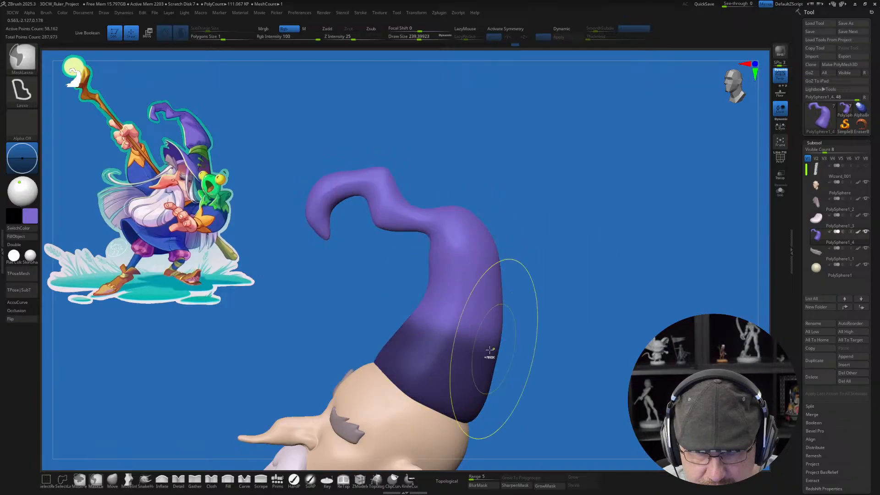
Step: Tilt the unmasked upper hat toward the face using the gizmo, return to sculpting, and clear the mask
key("w")
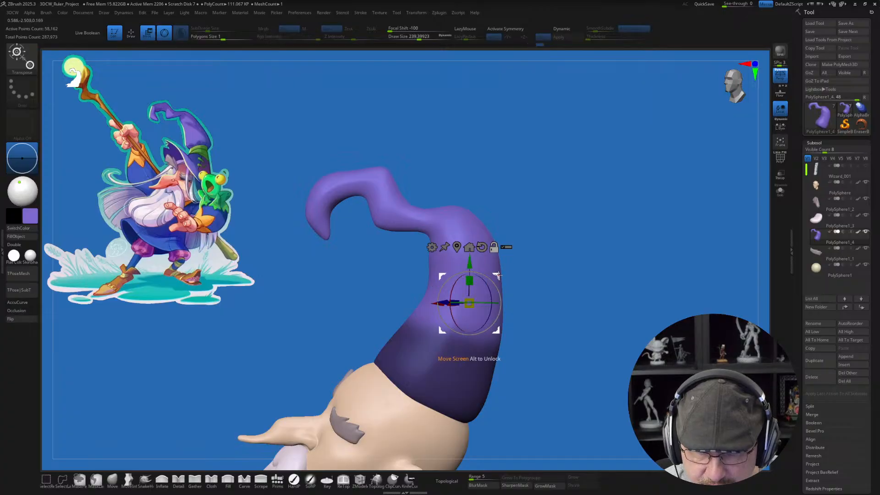
left_click_drag(497, 275, 481, 294)
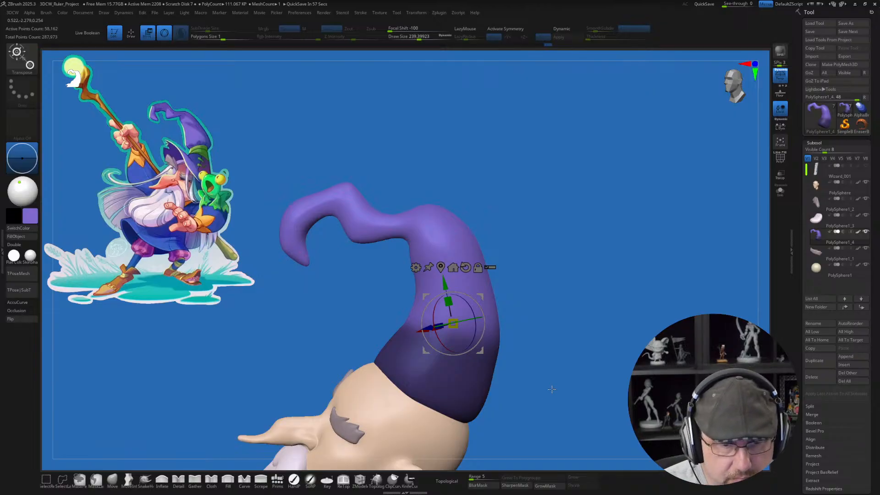
left_click_drag(551, 389, 561, 324)
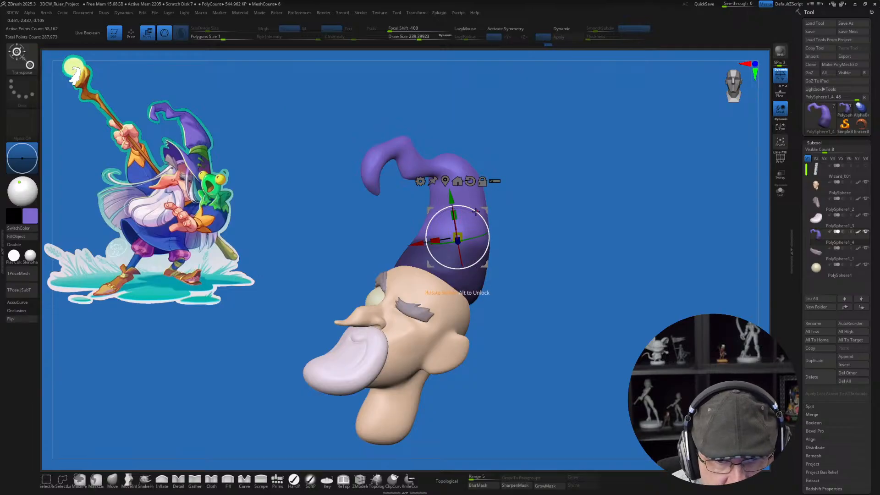
left_click_drag(454, 224, 482, 205)
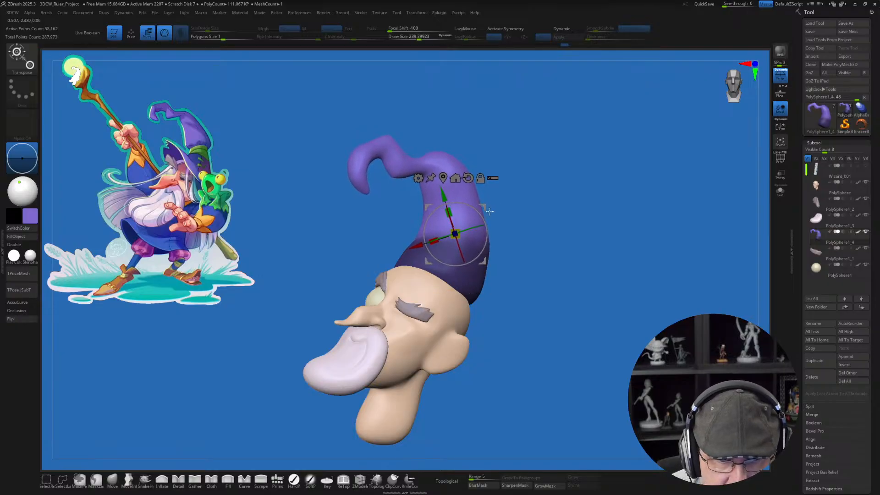
key("q")
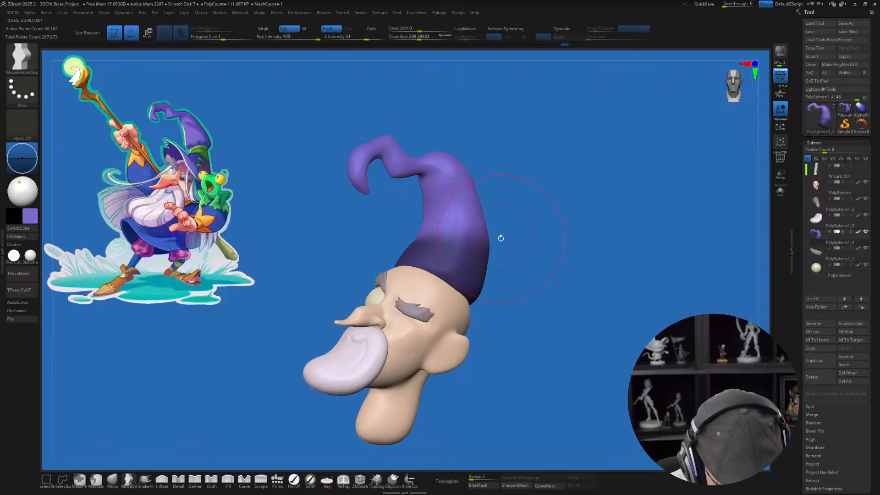
mouse_move(509, 261)
left_mouse_down("ctrl")
mouse_move(504, 243)
mouse_move(505, 274)
left_mouse_up("ctrl")
Step: Try to shrink a band around the middle of the hat's body with the gizmo, masking everything above and below it
key("s")
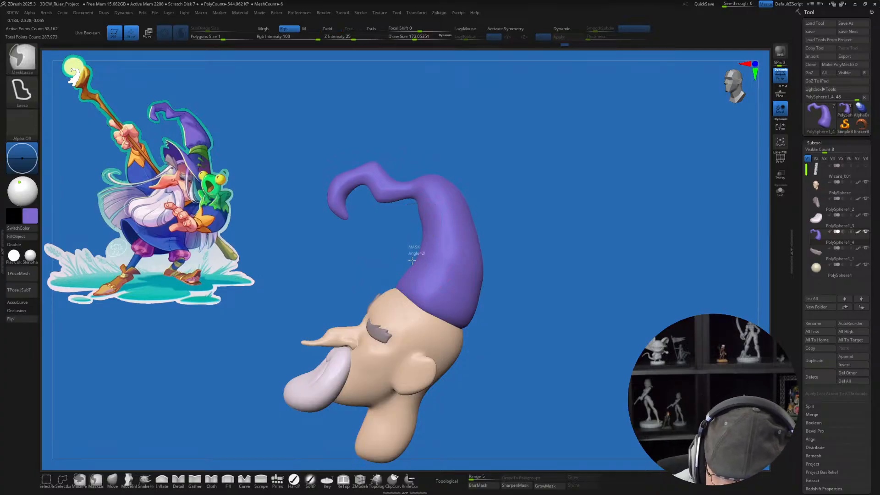
left_click_drag(411, 255, 483, 287, "ctrl")
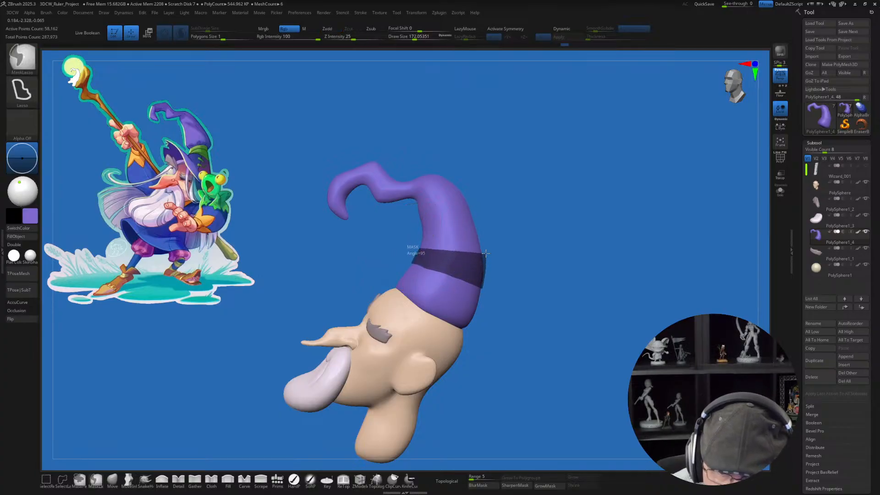
left_click(516, 297, "ctrl")
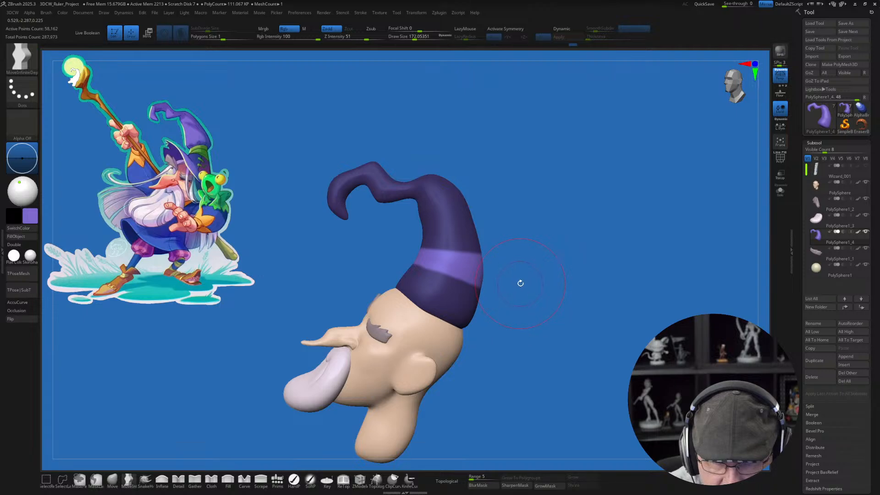
key("w")
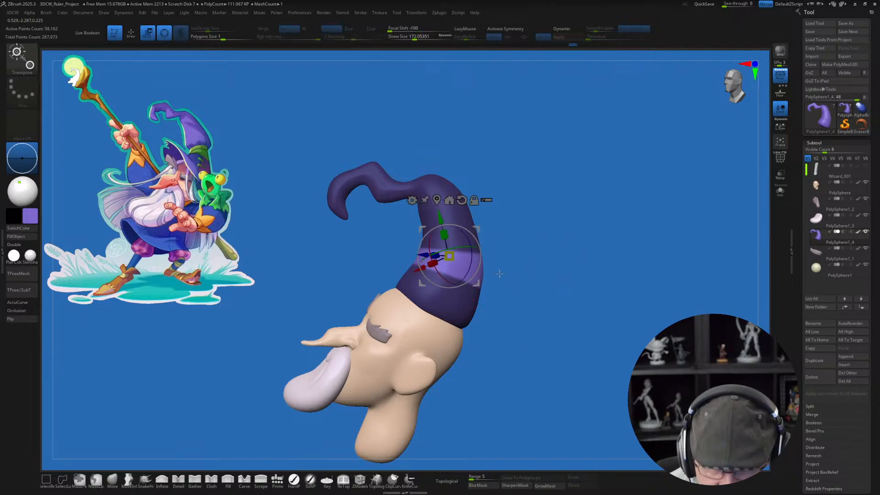
left_click(437, 200)
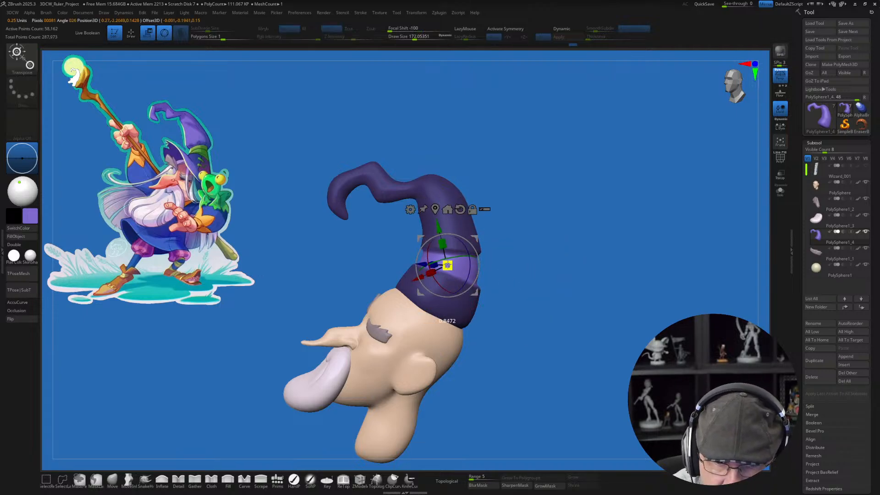
left_click_drag(477, 239, 476, 235)
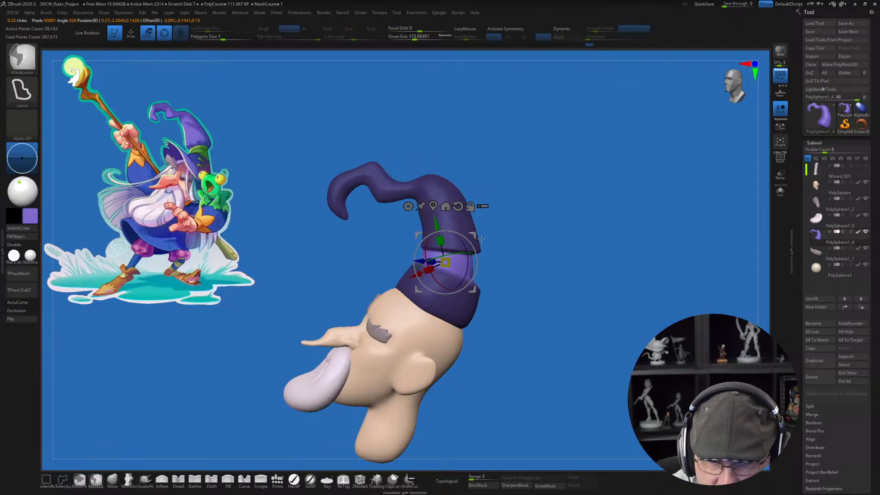
key("ctrl+z")
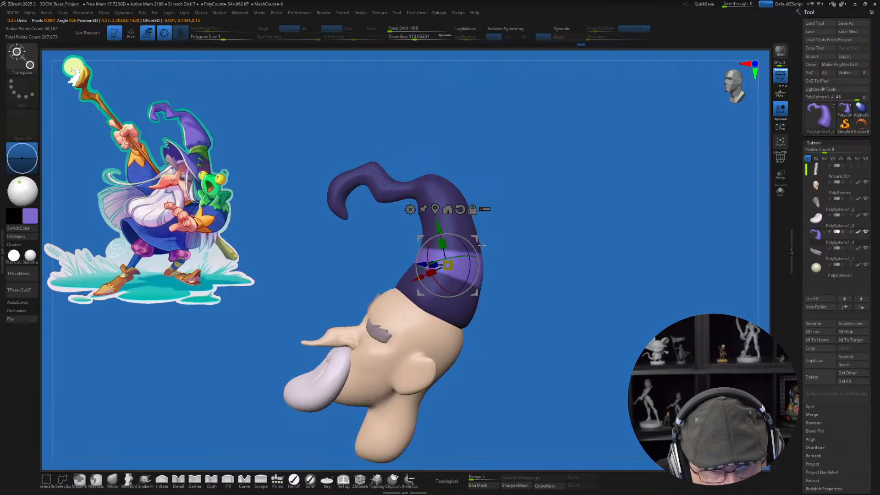
key("ctrl+z")
key("q")
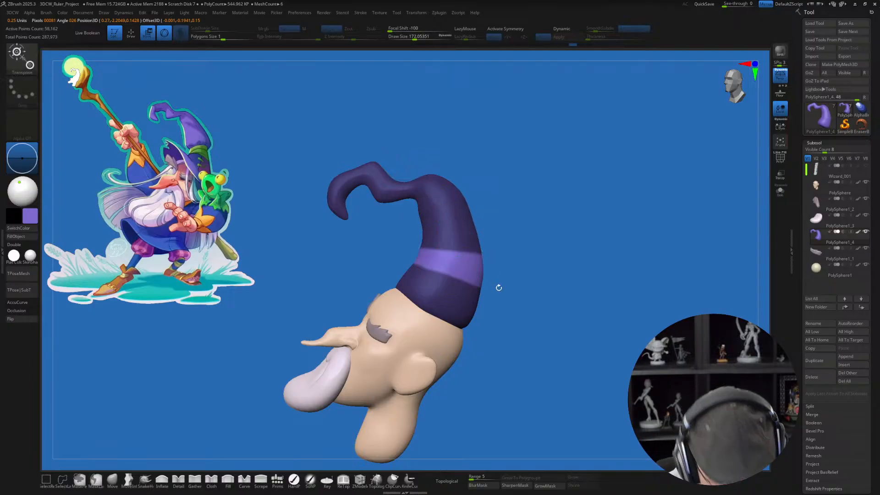
left_click_drag(497, 287, 497, 287, "ctrl")
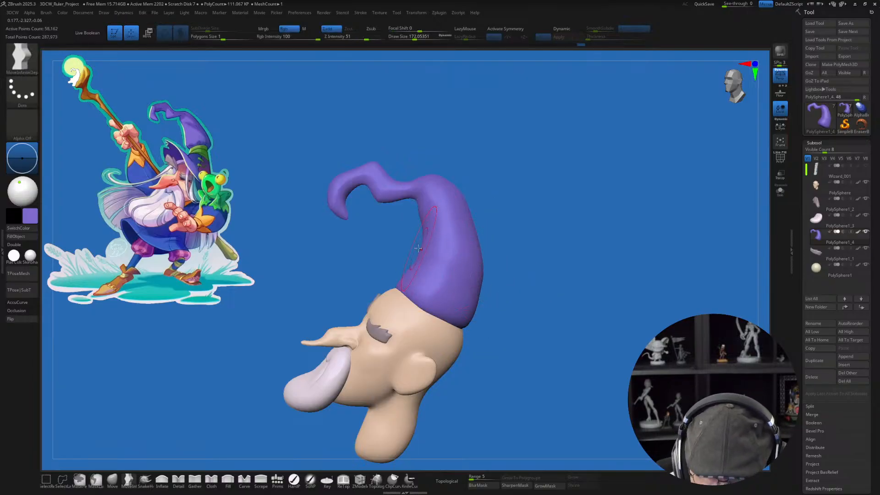
Step: Mask the hat above the middle of its body, leaving the lower part free, and choose the SnakeHook brush
mouse_move(414, 248)
left_mouse_down("ctrl")
mouse_move(389, 316)
mouse_move(497, 275)
mouse_move(496, 257)
left_mouse_up("ctrl")
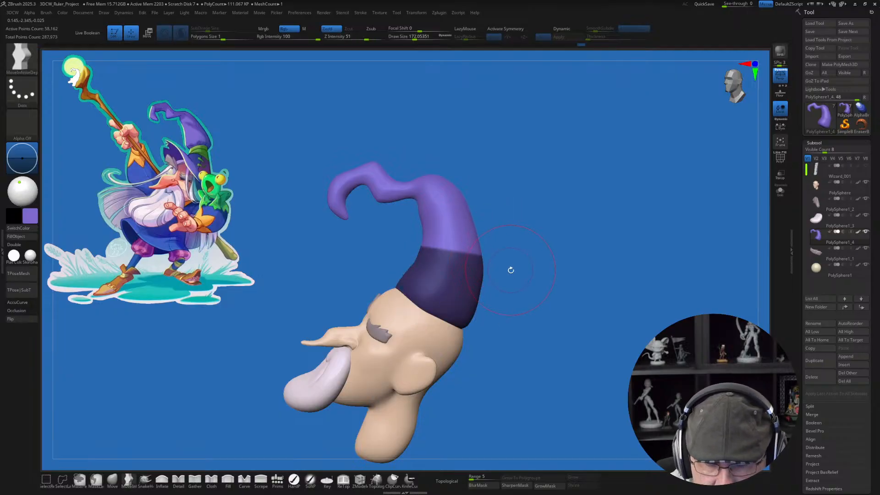
left_click(512, 271, "ctrl")
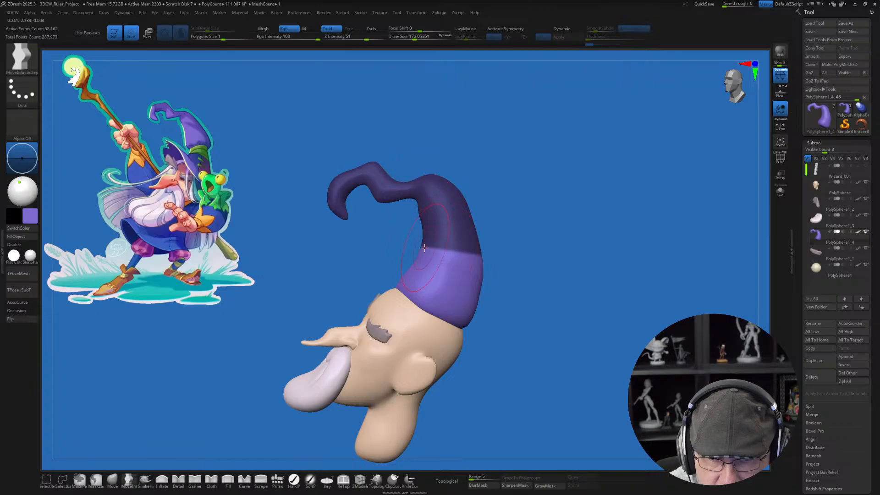
left_click(112, 480)
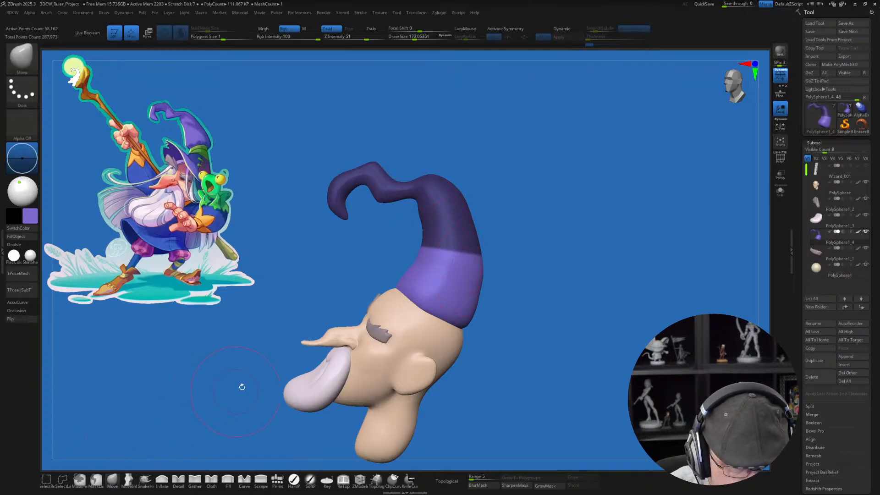
right_click_drag(478, 235, 462, 247, "ctrl")
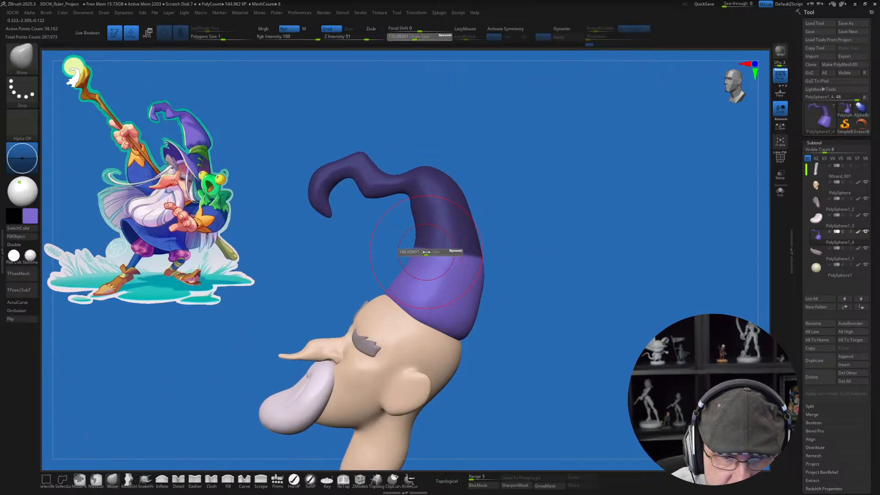
left_click(178, 479)
left_click(145, 479)
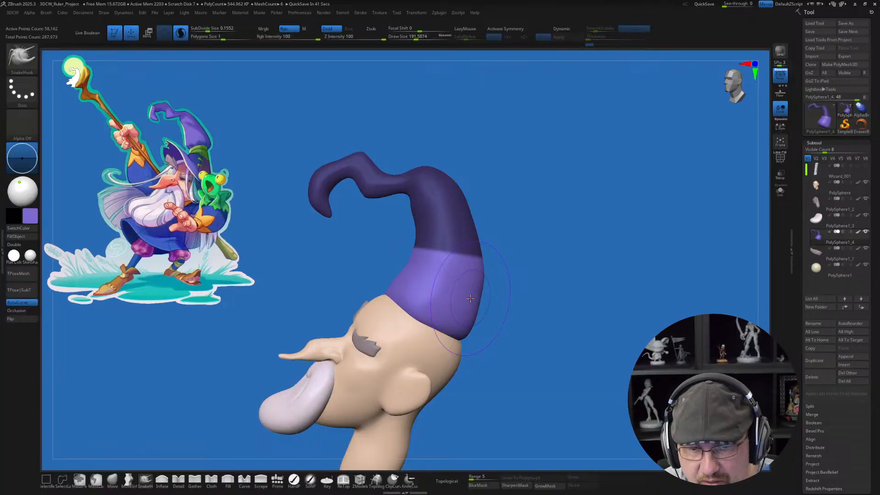
Step: Try pulling in the hat's front below the masked part with SnakeHook at draw size about 217
key("s")
left_click(416, 250)
left_click_drag(416, 248, 449, 238)
key("ctrl+z")
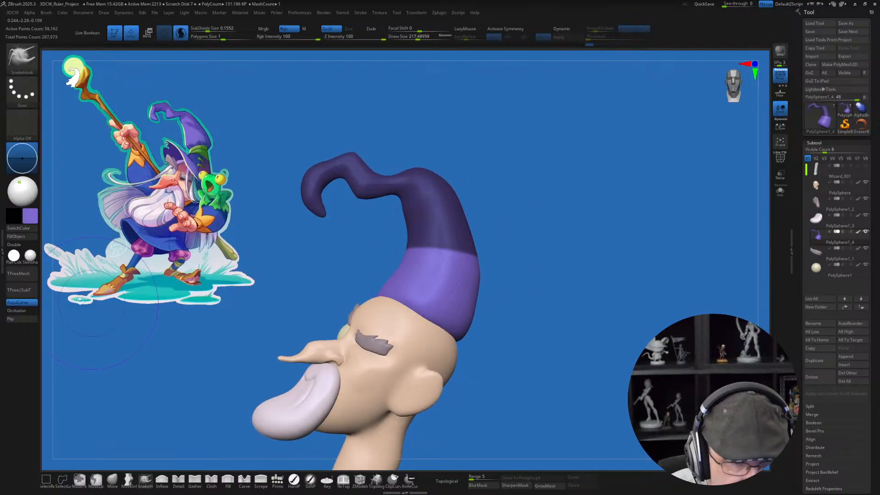
Step: Turn off AccuCurve and pull in the hat's front, sides and back just below the mask edge with SnakeHook at draw size about 217
left_click(35, 303)
left_click_drag(410, 250, 416, 251)
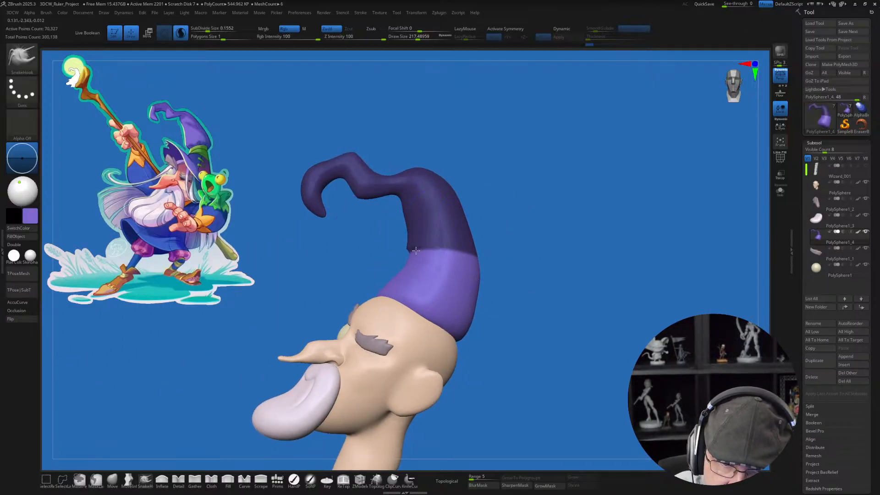
mouse_move(418, 251)
right_mouse_down()
mouse_move(485, 240)
mouse_move(492, 255)
right_mouse_up()
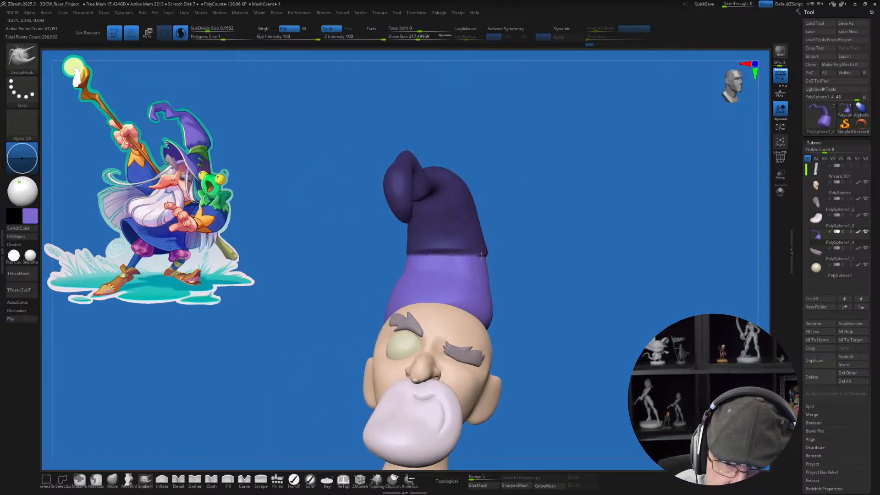
left_click_drag(488, 251, 480, 250)
left_click_drag(407, 256, 415, 259)
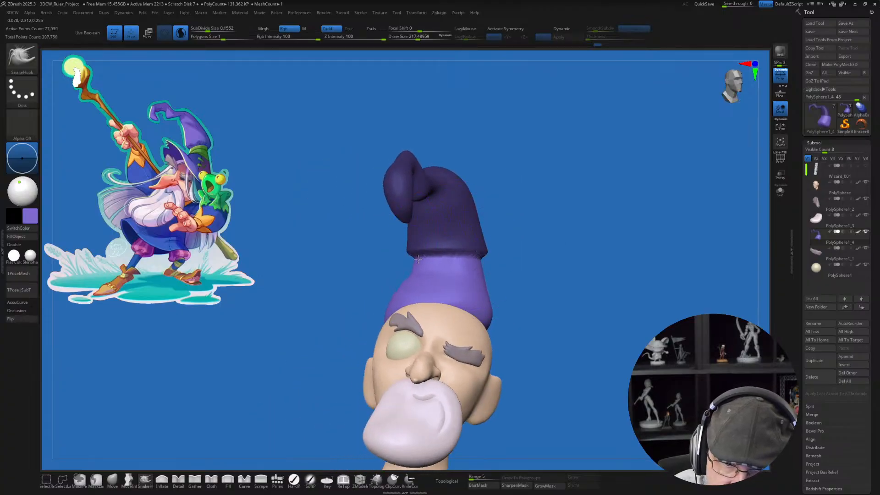
right_click_drag(541, 261, 459, 263)
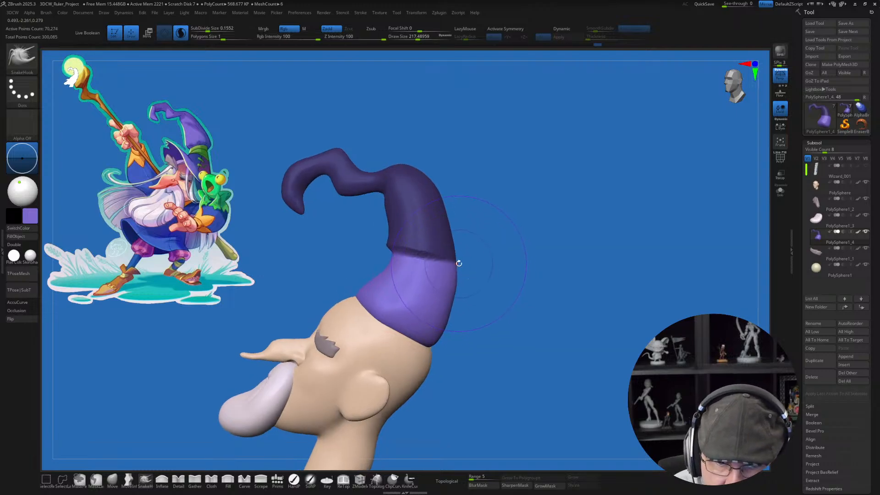
mouse_move(451, 267)
left_mouse_down()
mouse_move(455, 275)
mouse_move(397, 256)
left_mouse_up()
right_click_drag(393, 275, 520, 297)
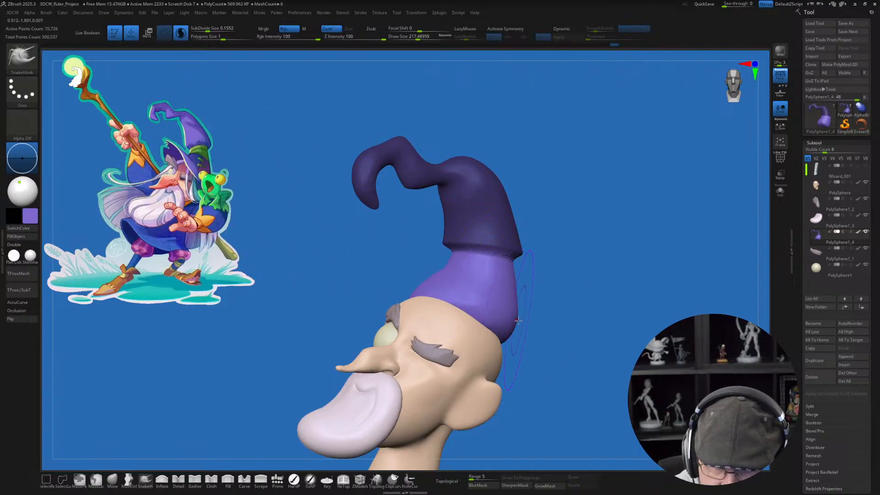
Step: Reshape the hat's lower edge against the back of the skull and forehead with SnakeHook at draw size about 217
mouse_move(543, 334)
right_mouse_down()
mouse_move(531, 343)
mouse_move(532, 330)
right_mouse_up()
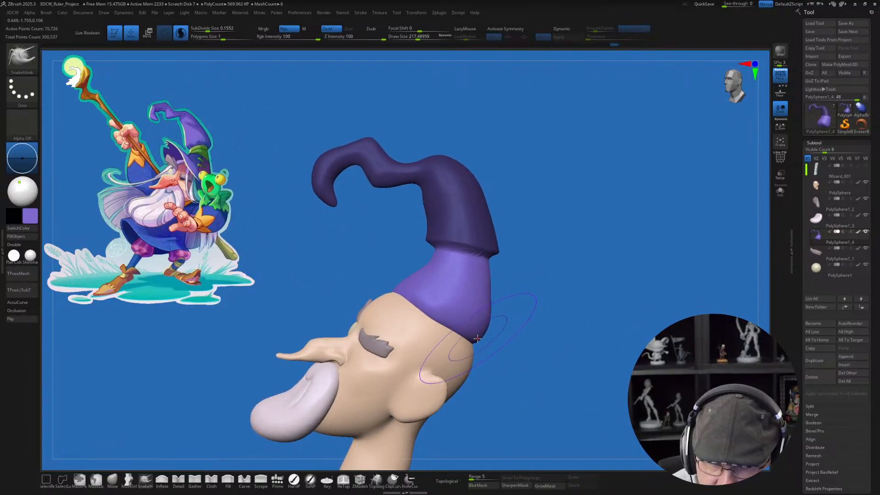
mouse_move(471, 338)
left_mouse_down()
mouse_move(474, 353)
mouse_move(477, 318)
left_mouse_up()
right_click_drag(433, 331, 436, 329)
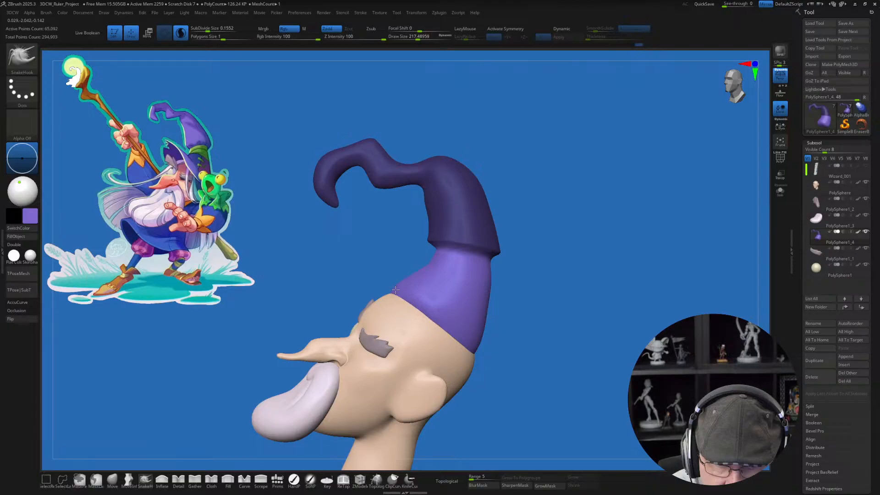
left_click_drag(395, 290, 395, 289)
Step: Pull in the side corner of the hat's rear lower edge against the head with SnakeHook at draw size about 149
mouse_move(516, 328)
right_mouse_down()
mouse_move(475, 310)
mouse_move(485, 302)
right_mouse_up()
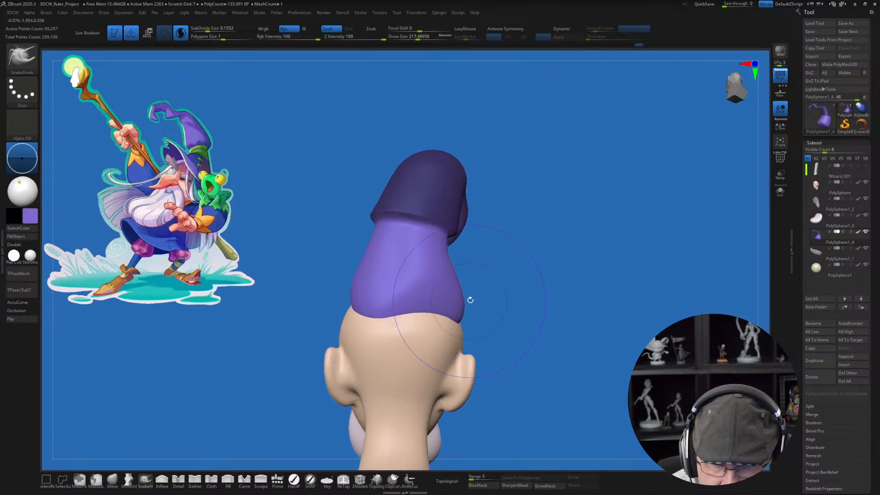
key("s")
mouse_move(470, 300)
left_mouse_down()
mouse_move(455, 295)
mouse_move(457, 317)
left_mouse_up()
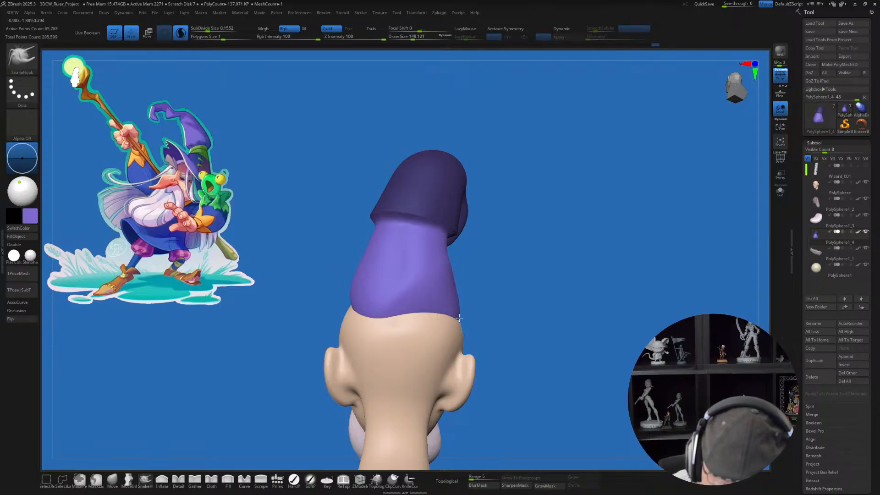
Step: Even out the hat's lower edge around the back and sides of the head with SnakeHook at draw size about 172
right_click_drag(459, 317, 422, 348)
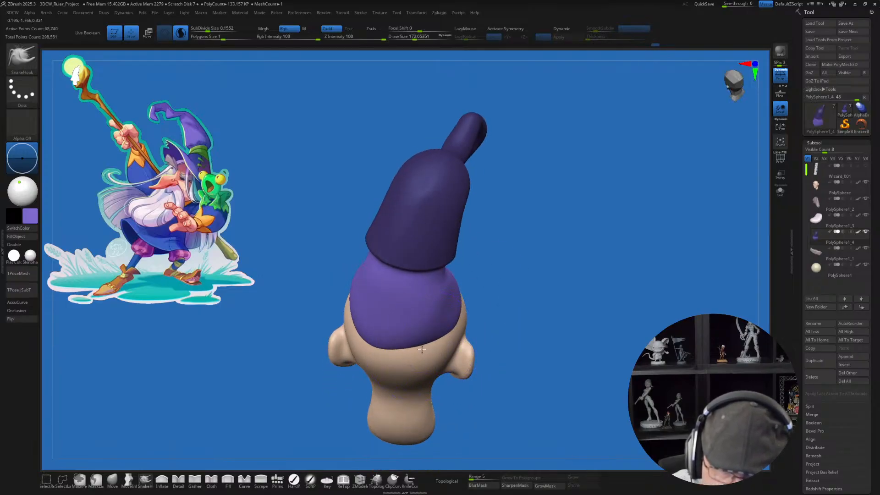
left_click_drag(413, 342, 409, 352)
mouse_move(435, 342)
right_mouse_down()
mouse_move(399, 321)
mouse_move(457, 346)
mouse_move(472, 338)
right_mouse_up()
right_click_drag(526, 298, 485, 295)
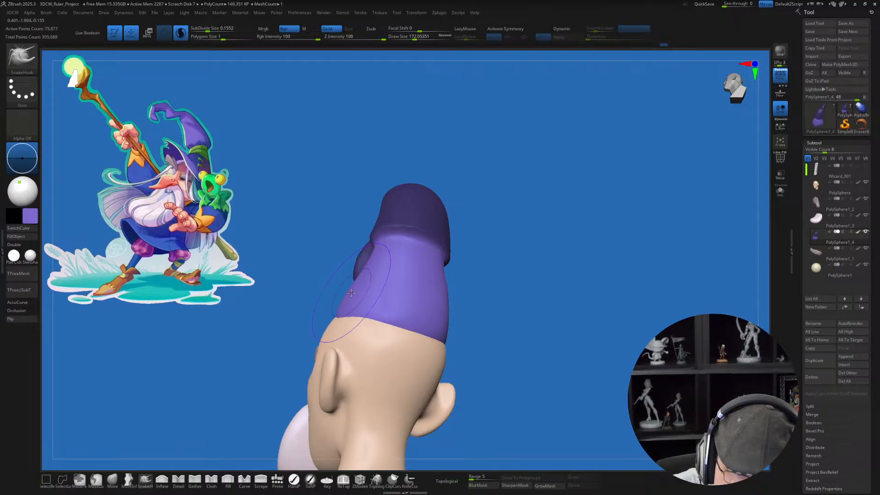
right_click_drag(360, 304, 476, 275)
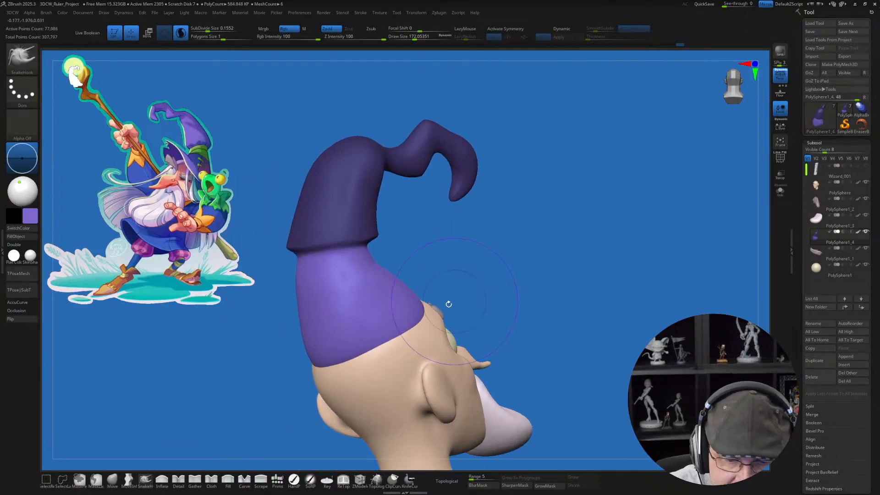
Step: Smooth and tuck the hat's lower edge around the back and sides of the head, and clear the mask from the upper hat
key("shift")
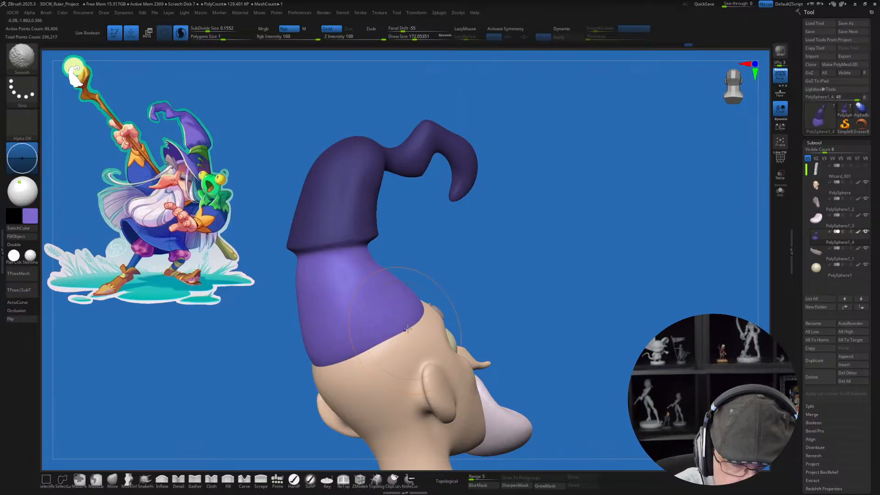
mouse_move(407, 329)
right_mouse_down()
mouse_move(456, 314)
mouse_move(504, 320)
mouse_move(475, 340)
mouse_move(472, 323)
mouse_move(470, 330)
right_mouse_up()
left_click_drag(464, 329, 466, 336)
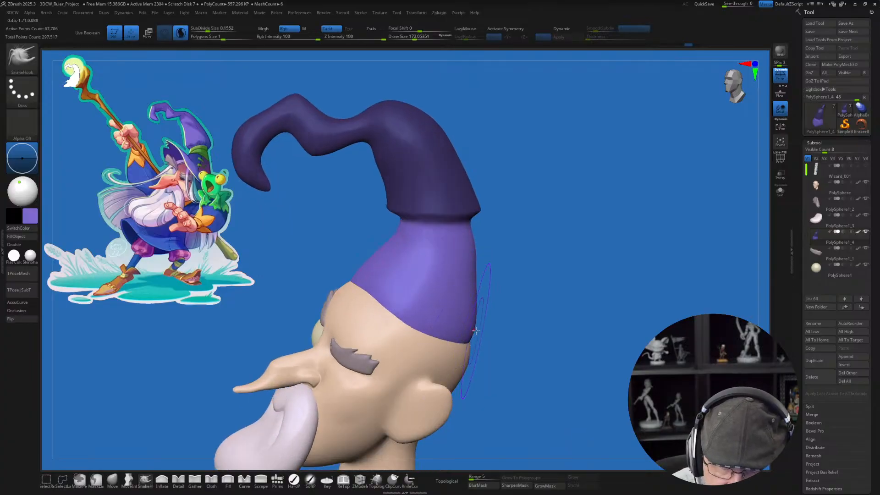
right_click_drag(475, 330, 539, 363)
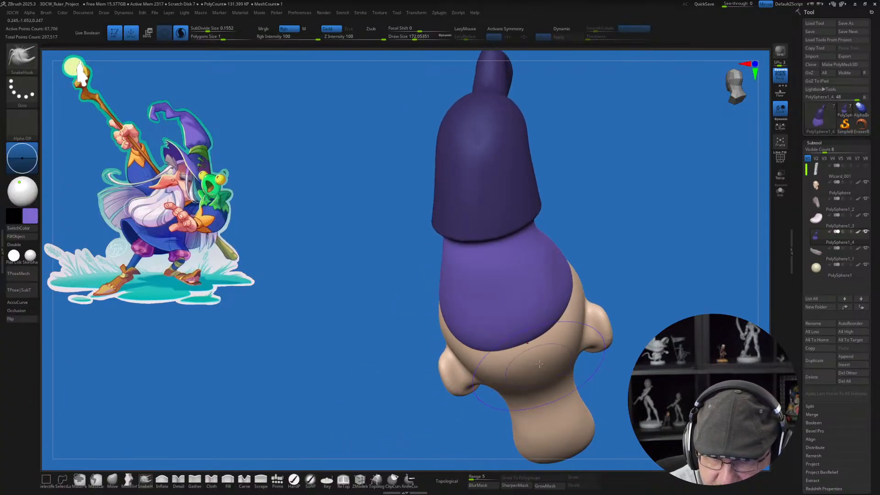
right_click_drag(467, 351, 557, 336)
left_click_drag(568, 341, 578, 354, "ctrl")
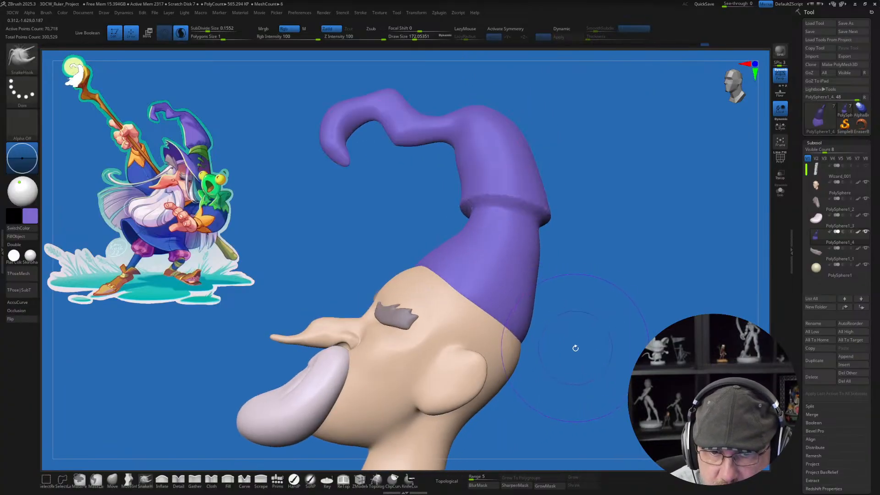
mouse_move(576, 347)
right_mouse_down()
mouse_move(407, 251)
mouse_move(508, 273)
mouse_move(521, 261)
right_mouse_up()
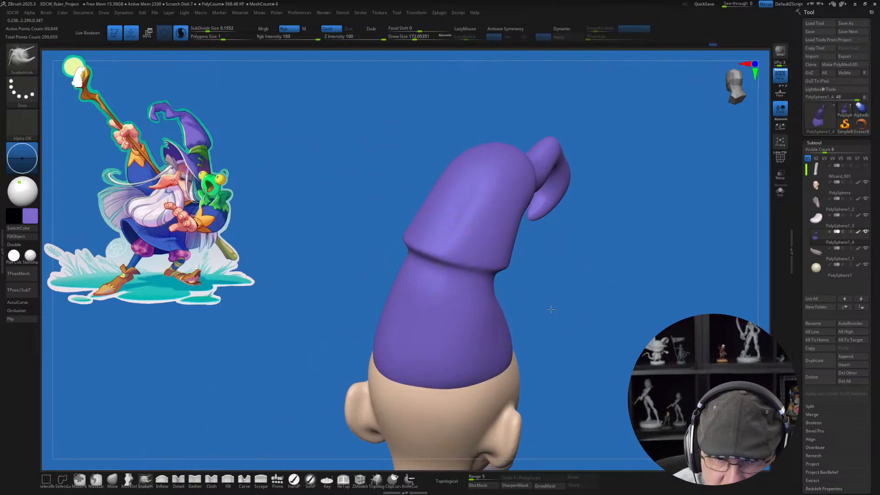
mouse_move(549, 307)
right_mouse_down()
mouse_move(585, 300)
mouse_move(569, 312)
mouse_move(481, 282)
mouse_move(306, 316)
mouse_move(539, 322)
right_mouse_up()
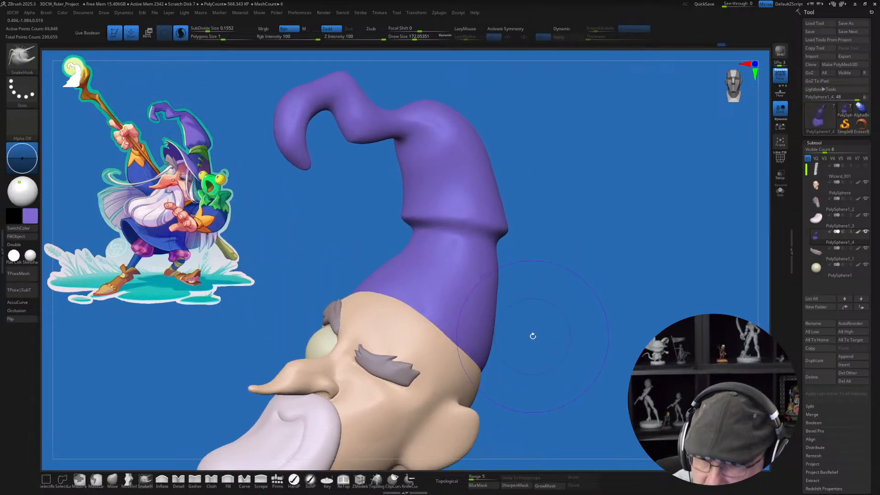
right_click_drag(626, 326, 573, 280, "ctrl")
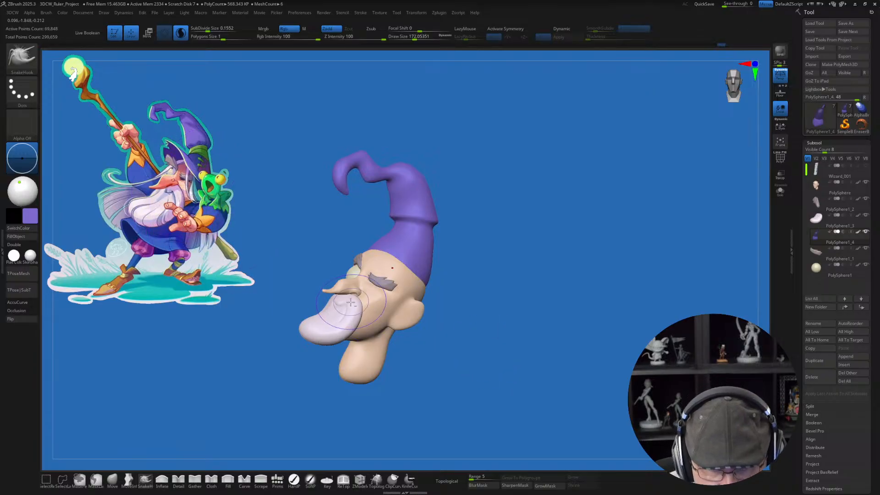
Step: Set the moustache-shaped beard's pivot at its upper end under the nose and rotate the beard outward from the face
left_click(326, 320, "alt")
left_click_drag(517, 326, 568, 290, "alt")
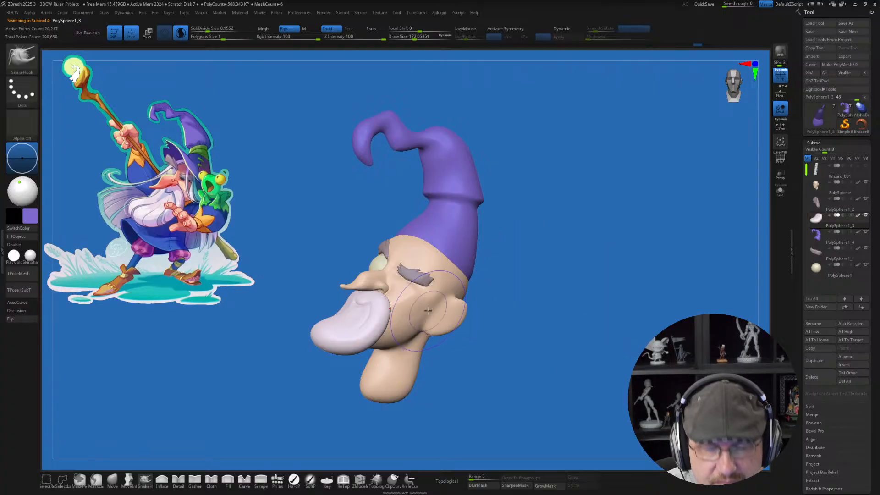
key("w")
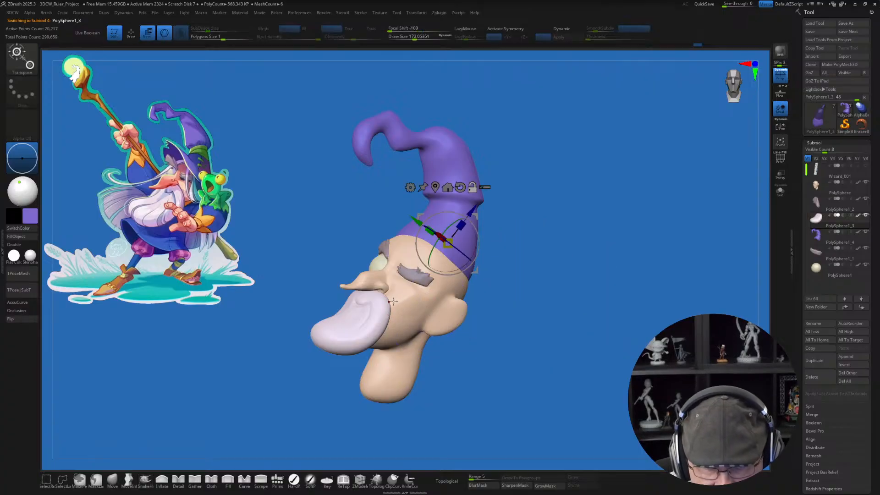
left_click(435, 186)
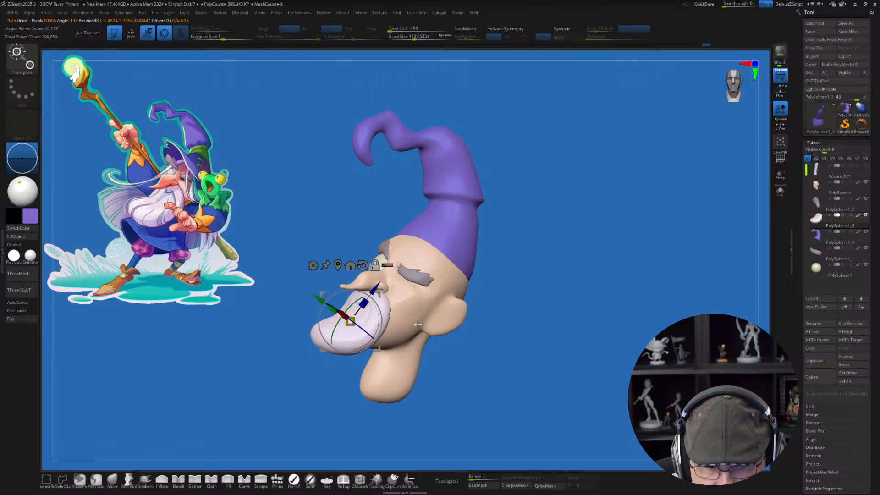
left_click_drag(377, 295, 398, 269, "alt")
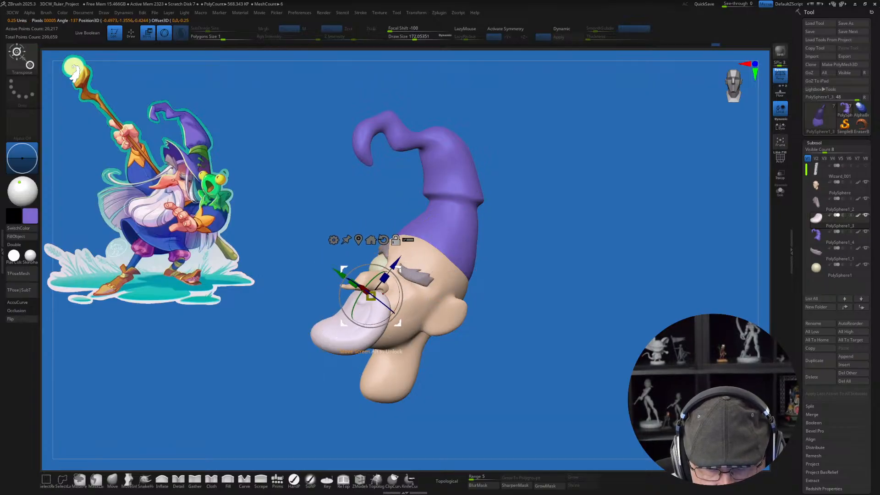
left_click_drag(371, 295, 381, 273)
left_click_drag(395, 305, 378, 320)
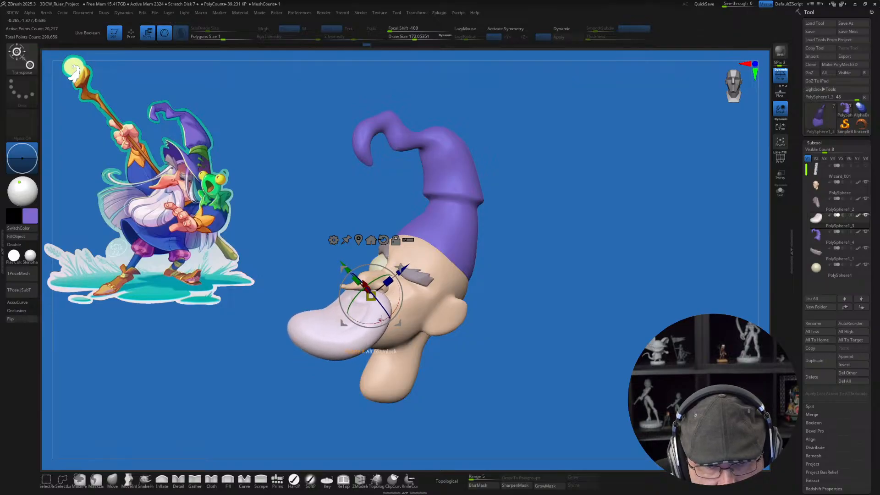
key("q")
Step: Insert a large QuadSphere-2 primitive with the Prims brush while the beard is the active subtool
mouse_move(543, 340)
left_mouse_down()
mouse_move(588, 339)
mouse_move(550, 342)
mouse_move(511, 365)
mouse_move(522, 331)
left_mouse_up()
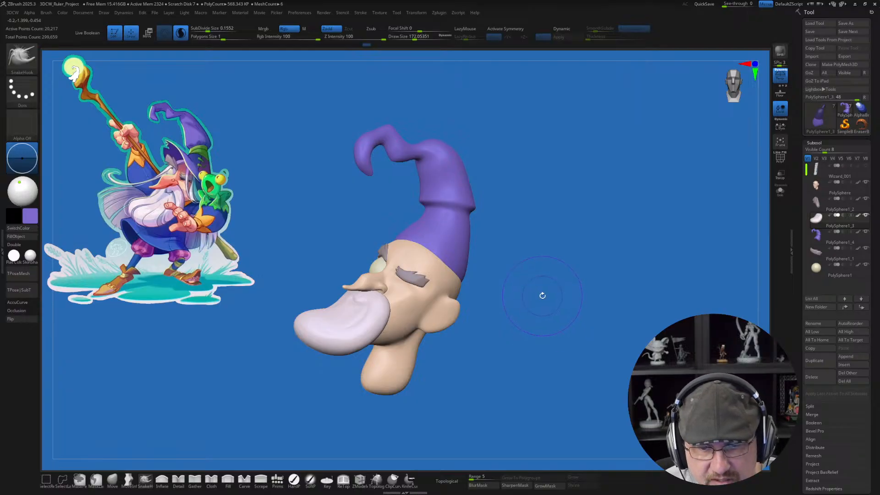
left_click_drag(524, 256, 493, 275, "alt")
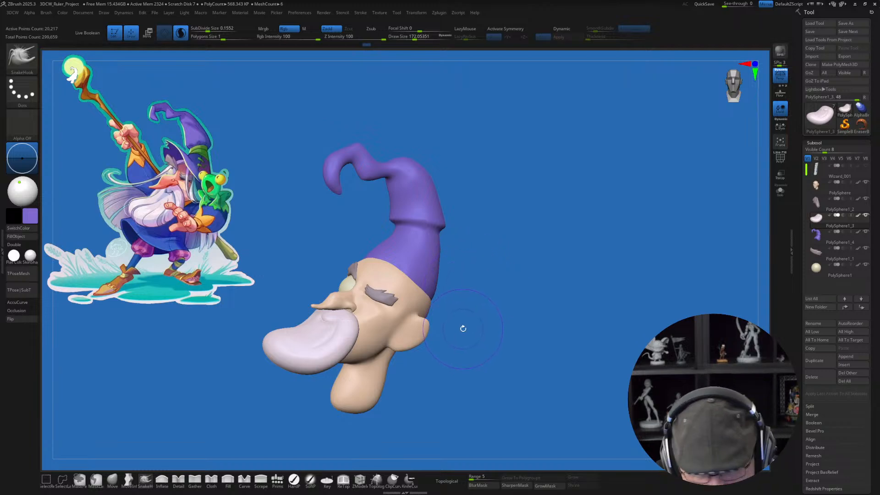
mouse_move(471, 309)
left_mouse_down()
mouse_move(454, 348)
mouse_move(497, 309)
mouse_move(507, 328)
mouse_move(464, 336)
mouse_move(418, 400)
left_mouse_up()
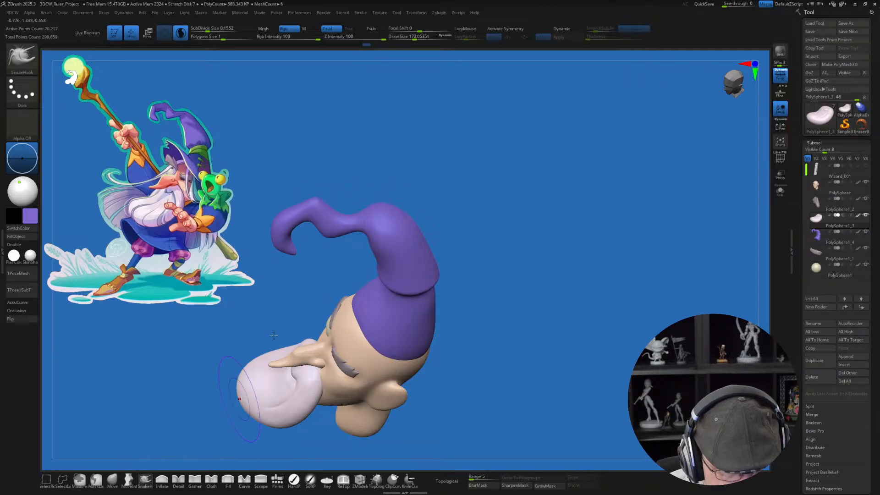
left_click(278, 480)
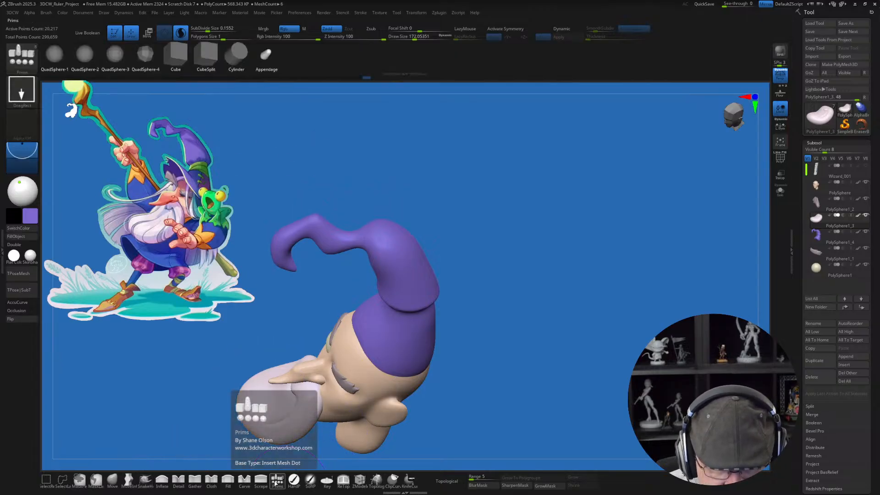
mouse_move(532, 271)
left_mouse_down()
mouse_move(520, 275)
mouse_move(509, 244)
mouse_move(525, 173)
left_mouse_up()
left_click(84, 54)
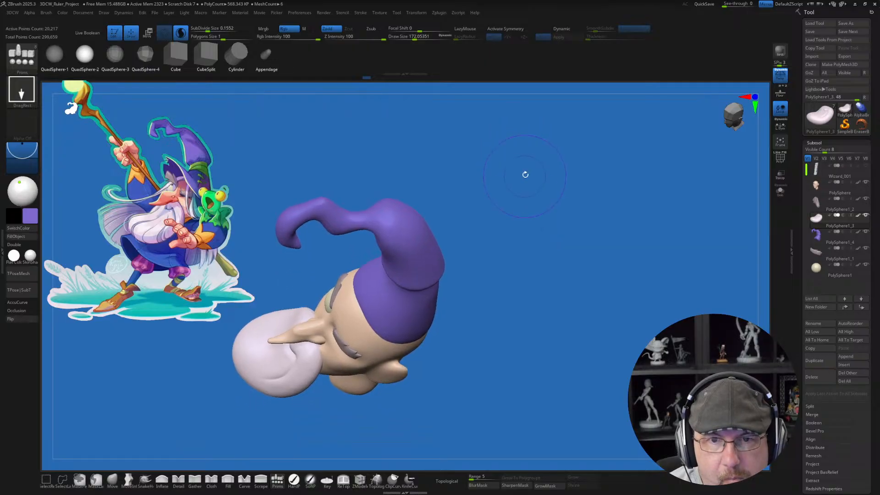
left_click_drag(515, 232, 491, 259)
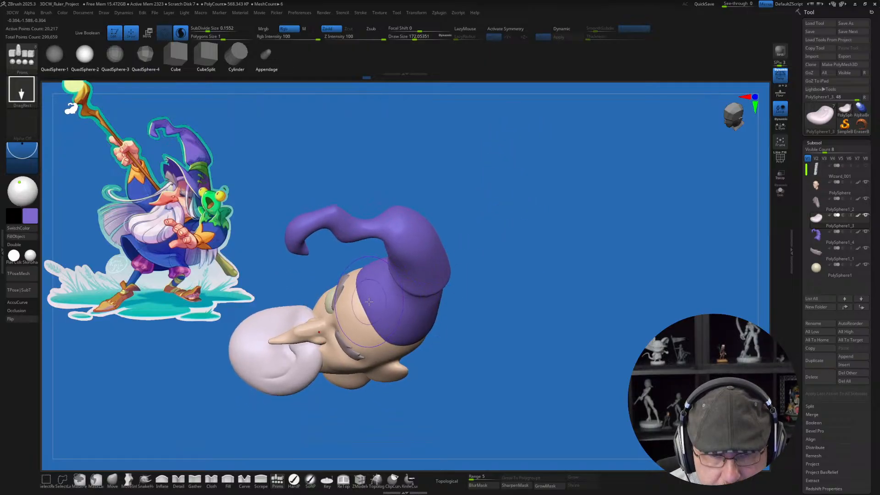
left_click_drag(348, 298, 378, 335)
left_click_drag(386, 357, 392, 373)
left_click_drag(539, 346, 461, 231)
Step: Move the inserted sphere down over the head and split it from the beard into its own subtool
key("w")
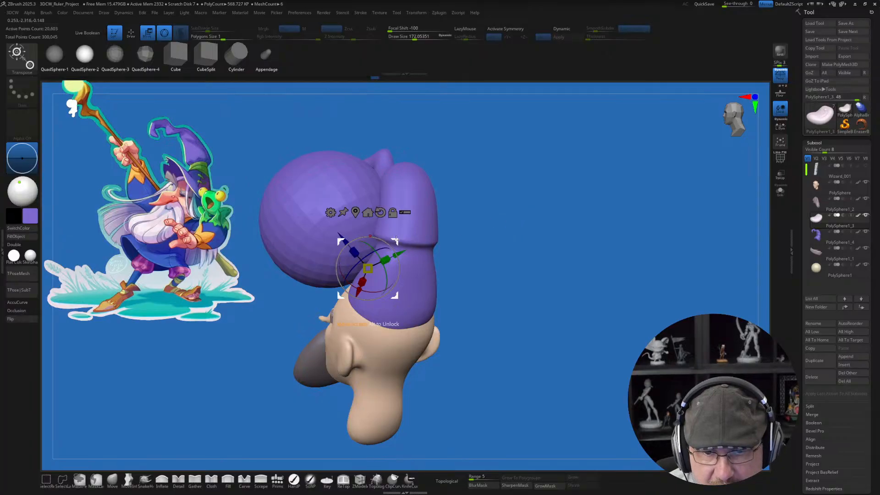
left_click_drag(395, 239, 455, 331)
left_click_drag(543, 273, 583, 240)
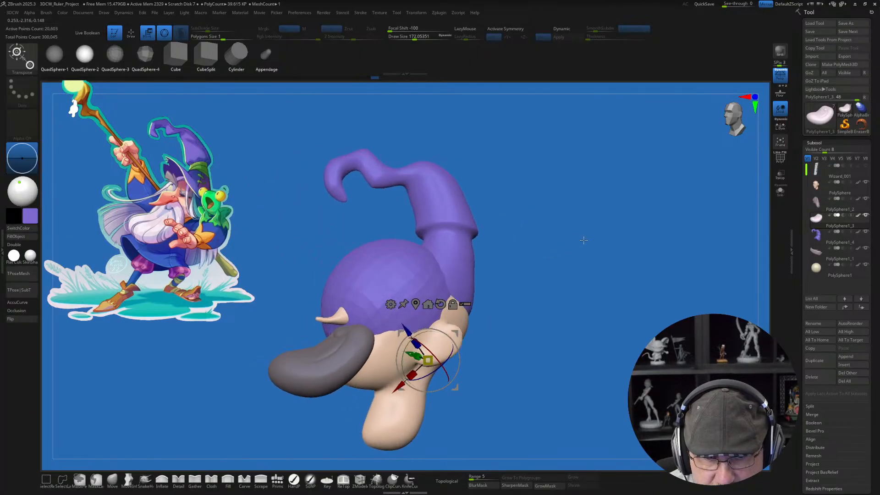
key("1")
left_click(563, 300)
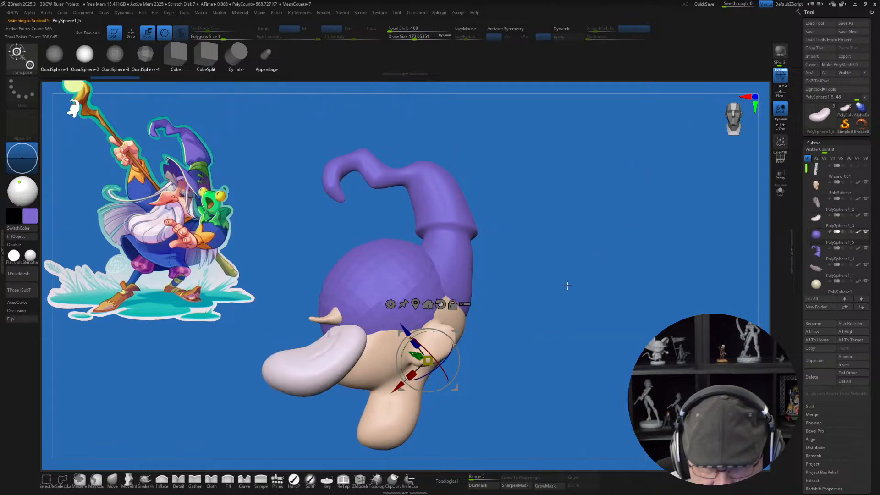
Step: Centre the sphere around the base of the hat and flatten it into a thick brim
left_click_drag(567, 286, 500, 333)
left_click_drag(465, 357, 457, 245)
left_click_drag(420, 294, 436, 267)
left_click_drag(505, 262, 473, 248)
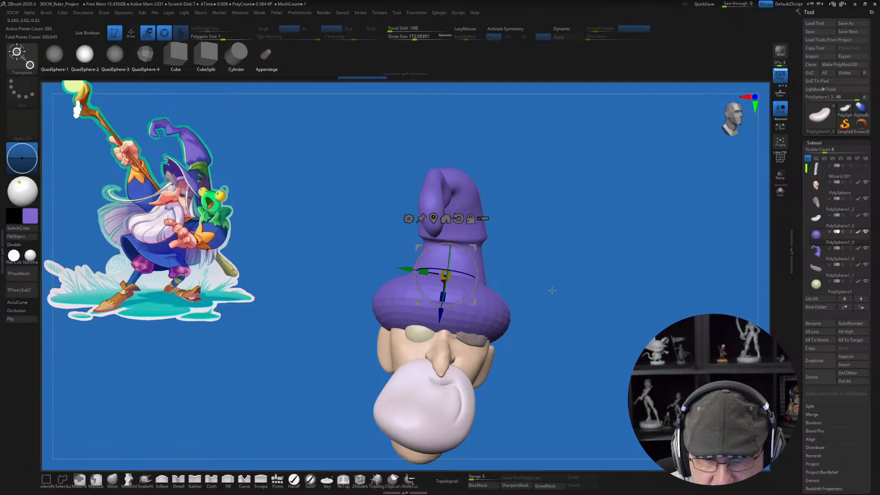
Step: Stretch the flattened sphere front to back and adjust its sideways width so the brim extends past the head
left_click_drag(552, 289, 546, 305)
left_click_drag(452, 270, 484, 272)
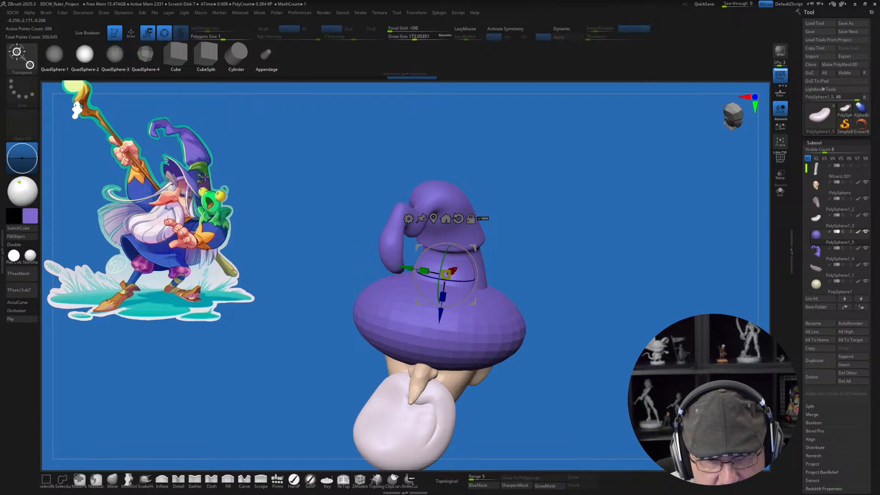
left_click_drag(248, 224, 564, 291)
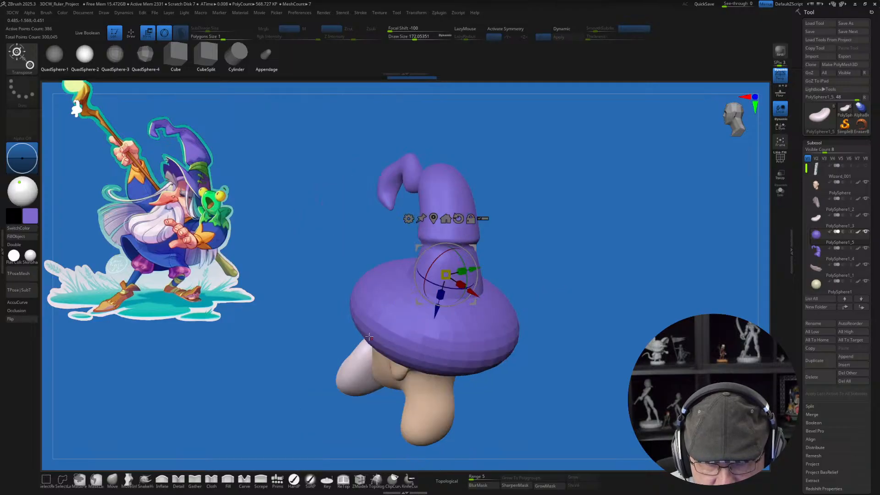
mouse_move(580, 308)
left_mouse_down()
mouse_move(607, 304)
mouse_move(581, 290)
mouse_move(587, 298)
left_mouse_up()
mouse_move(424, 272)
left_mouse_down()
mouse_move(432, 274)
mouse_move(421, 270)
left_mouse_up()
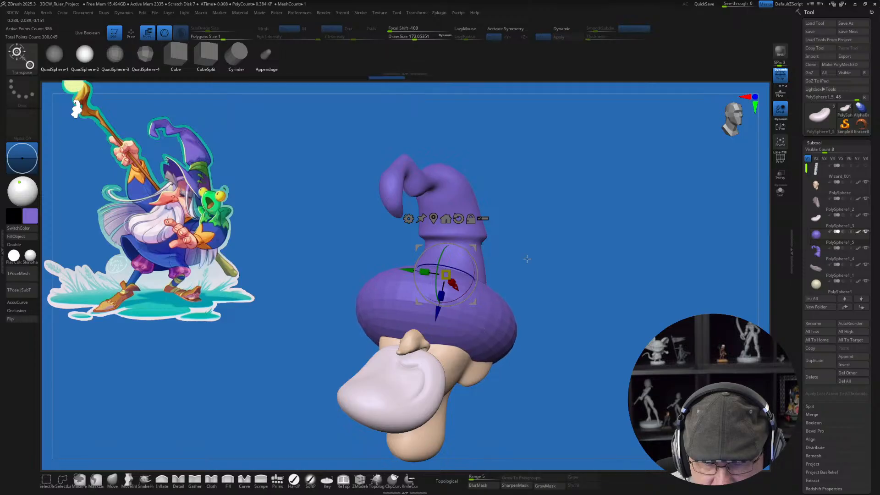
left_click_drag(556, 246, 550, 226)
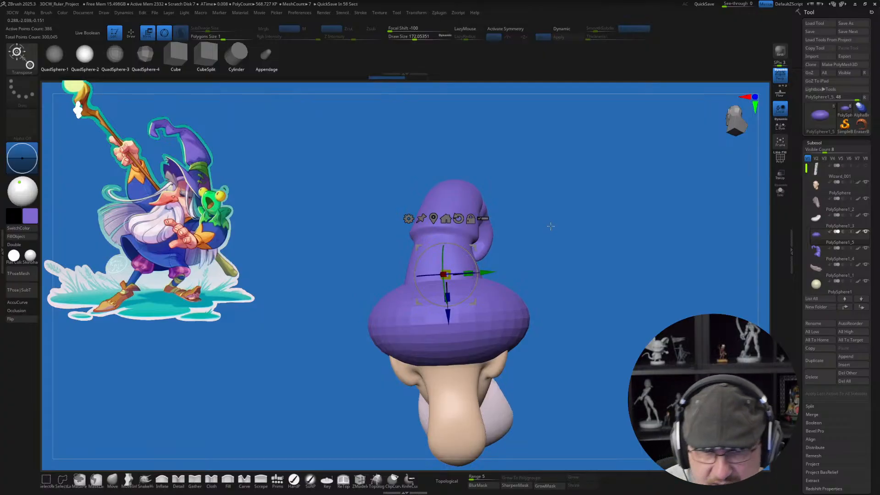
Step: Pull up the middle of the brim with the MoveInfiniteDepth brush, enlarging the draw size from about 305 to about 386
left_click(130, 480)
key("s")
left_click_drag(575, 333, 583, 336)
left_click_drag(581, 316, 568, 351, "alt")
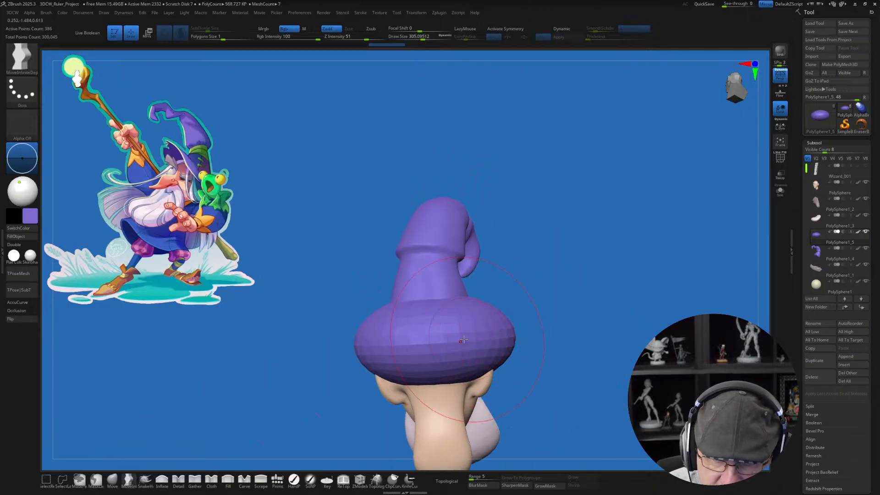
key("s")
left_click_drag(446, 317, 436, 291)
key("s")
left_click(438, 310)
left_click_drag(437, 328, 440, 317)
mouse_move(443, 293)
right_mouse_down()
mouse_move(521, 290)
mouse_move(474, 311)
right_mouse_up()
left_click_drag(451, 316, 451, 308)
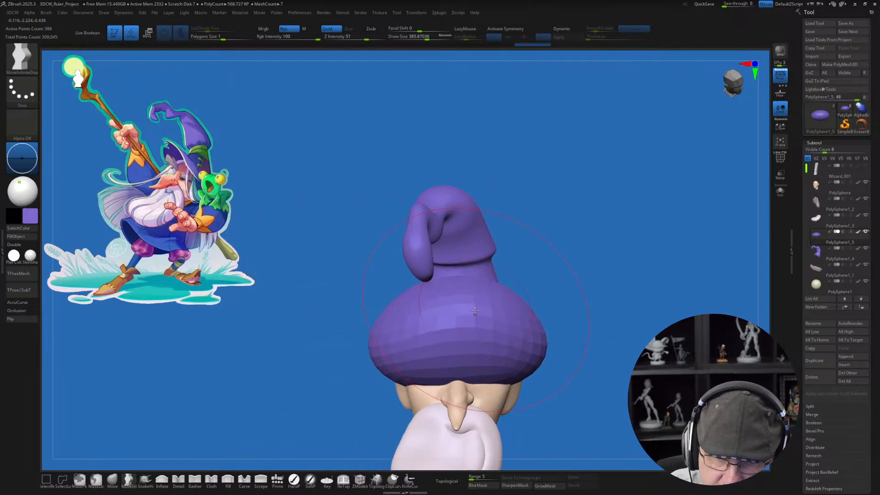
Step: Raise the brim's front centre and pull its two sides down and outward with MoveInfiniteDepth at draw size about 386
left_click_drag(446, 342, 441, 326)
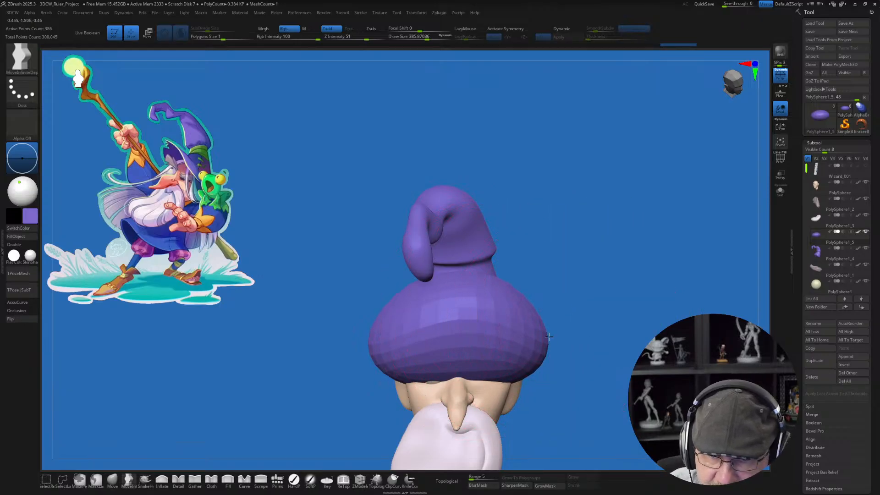
left_click_drag(549, 337, 552, 348)
left_click_drag(372, 341, 367, 355)
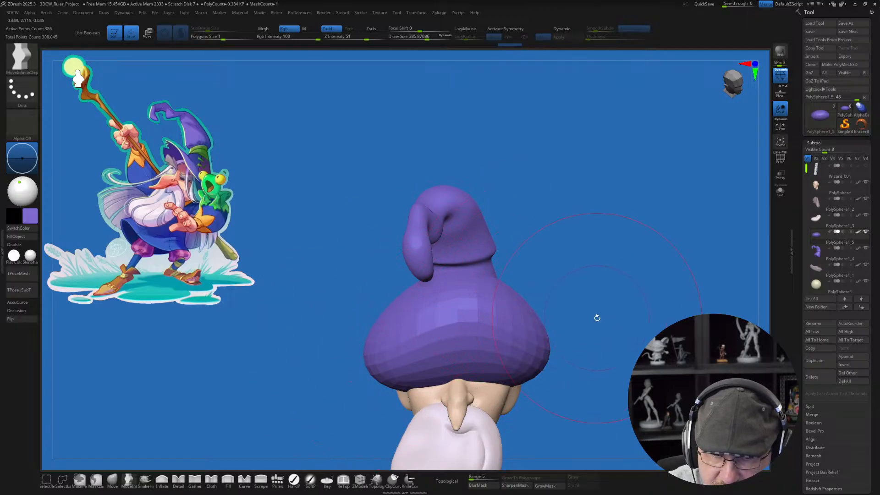
Step: Refine the brim's side profile with the MoveInfiniteDepth brush and turn on dynamic subdivision for the brim
left_click_drag(596, 317, 543, 313)
mouse_move(477, 317)
left_mouse_down()
mouse_move(487, 343)
mouse_move(482, 332)
left_mouse_up()
left_click_drag(306, 294, 302, 285)
left_click_drag(521, 286, 529, 294)
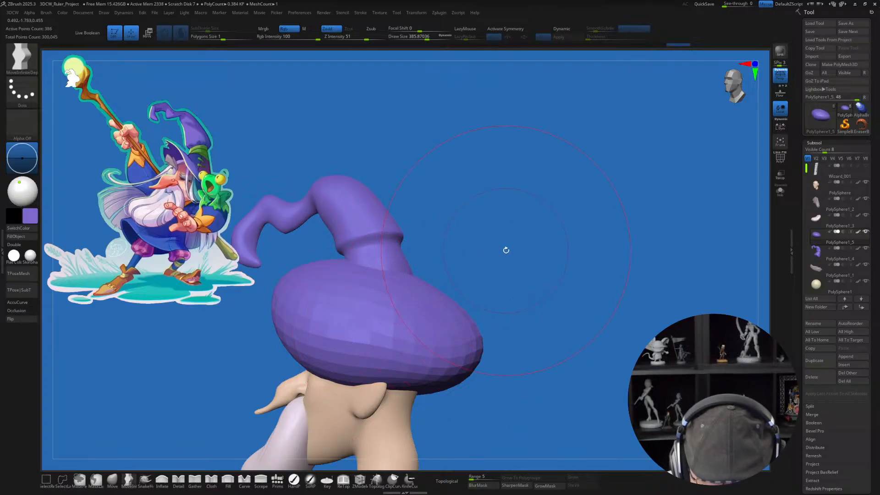
mouse_move(516, 252)
left_mouse_down()
mouse_move(515, 261)
mouse_move(551, 238)
mouse_move(541, 272)
mouse_move(542, 241)
left_mouse_up()
key("d")
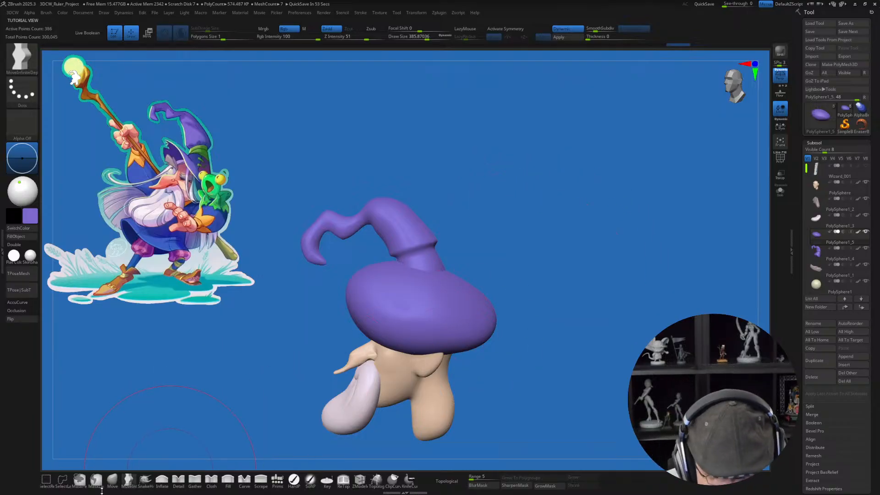
Step: Reposition the brim against the hat with the transform gizmo and reshape it with the Move brush, draw size about 460
left_click(112, 480)
mouse_move(525, 260)
left_mouse_down()
mouse_move(545, 267)
mouse_move(537, 271)
mouse_move(596, 271)
left_mouse_up()
key("w")
left_click_drag(464, 246, 444, 267)
left_click_drag(586, 277, 533, 289)
left_click(113, 479)
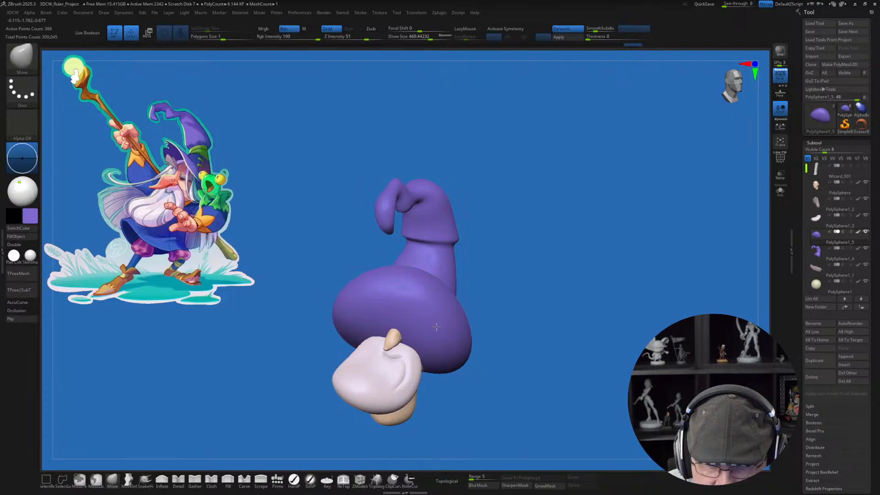
left_click_drag(577, 342, 493, 336)
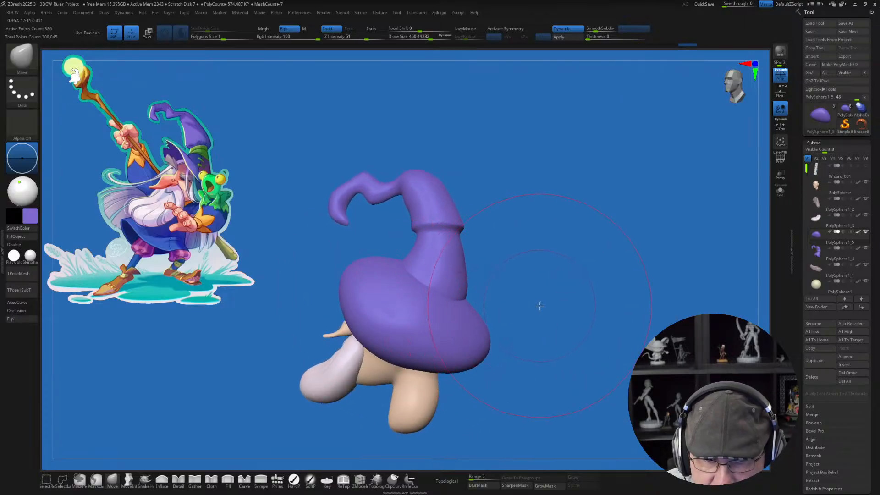
Step: Nudge the whole brim slightly up and toward the back of the hat with the transform gizmo
left_click_drag(539, 305, 540, 304)
key("w")
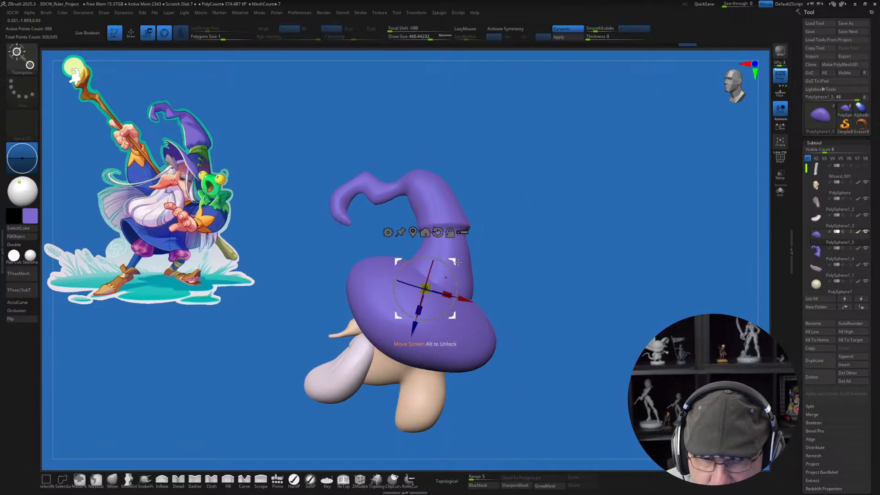
left_click_drag(454, 262, 455, 259)
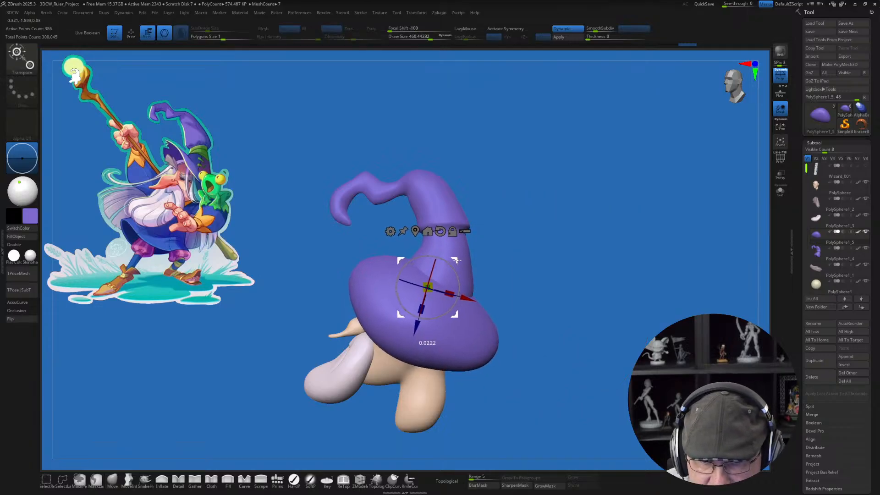
left_click_drag(551, 288, 514, 288)
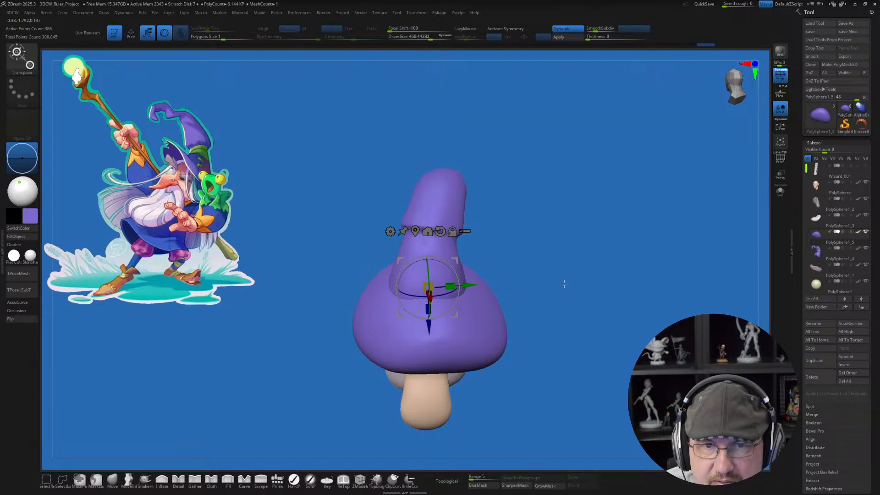
Step: Adjust the brim's rear side contour with the Move brush, reducing the draw size to about 379
key("q")
left_click_drag(527, 258, 535, 259)
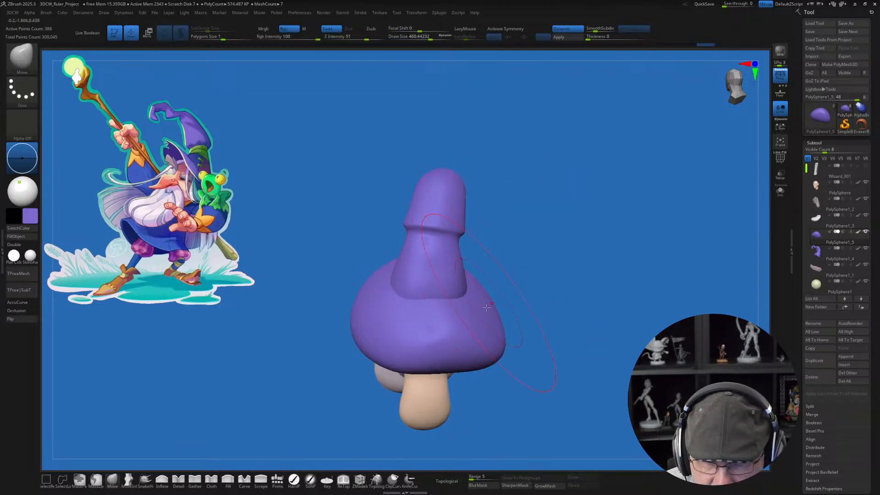
key("s")
left_click_drag(485, 314, 480, 313)
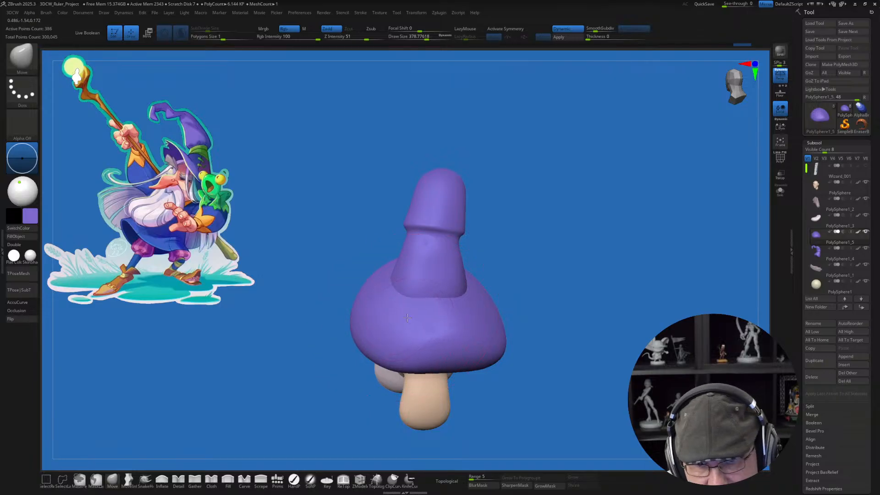
left_click_drag(534, 291, 563, 299)
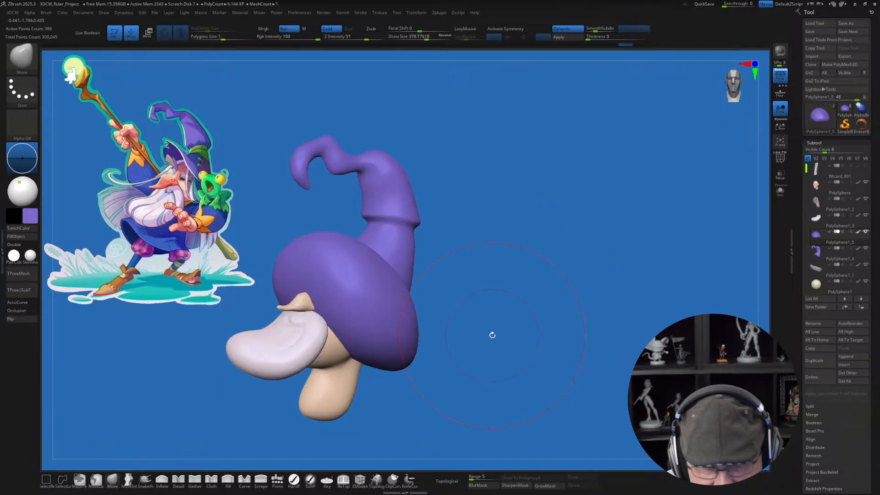
Step: Reduce the draw size to about 180 and turn on transparency so the hat and head show as ghosts around the brim
mouse_move(492, 335)
left_mouse_down()
mouse_move(581, 288)
mouse_move(569, 304)
mouse_move(526, 296)
left_mouse_up()
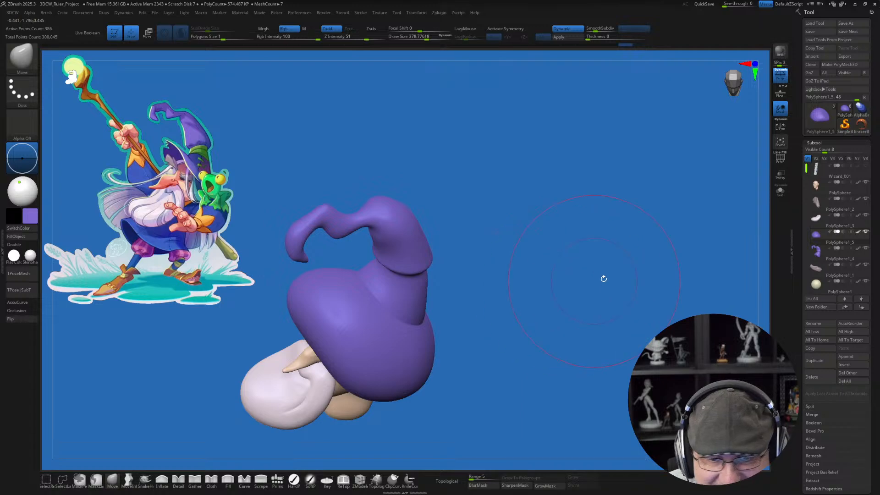
key("s")
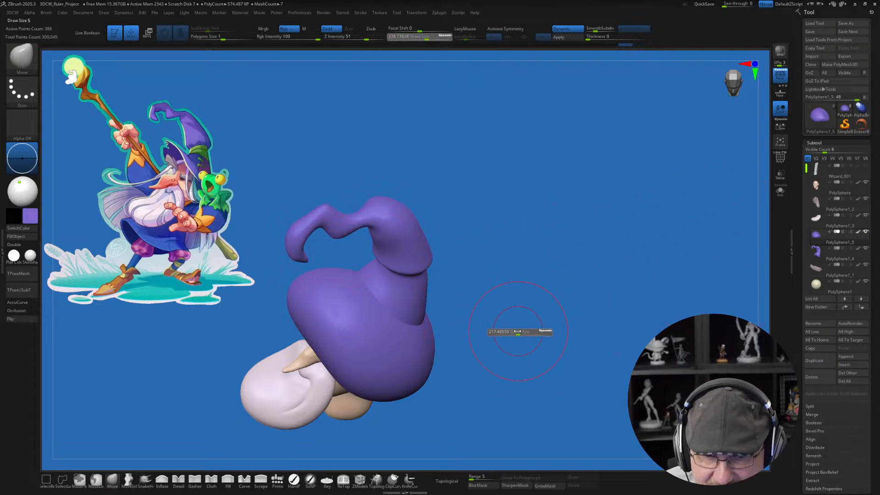
left_click_drag(517, 331, 514, 331)
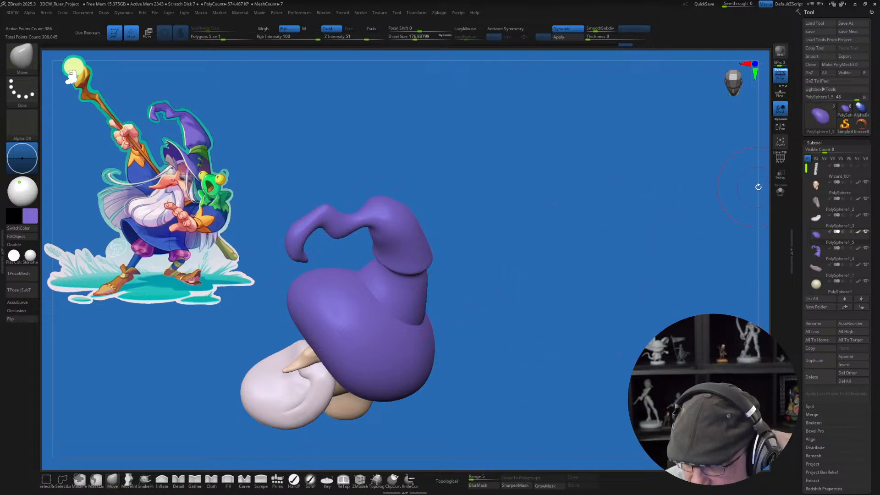
left_click(780, 175)
left_click_drag(599, 279, 565, 264)
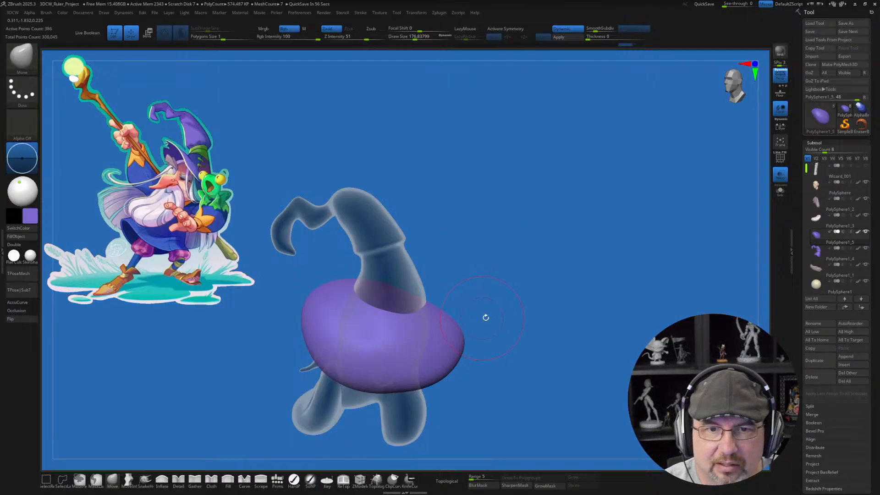
mouse_move(494, 323)
left_mouse_down()
mouse_move(488, 331)
mouse_move(513, 303)
mouse_move(508, 310)
mouse_move(550, 289)
mouse_move(514, 315)
mouse_move(508, 344)
mouse_move(501, 337)
mouse_move(486, 353)
left_mouse_up()
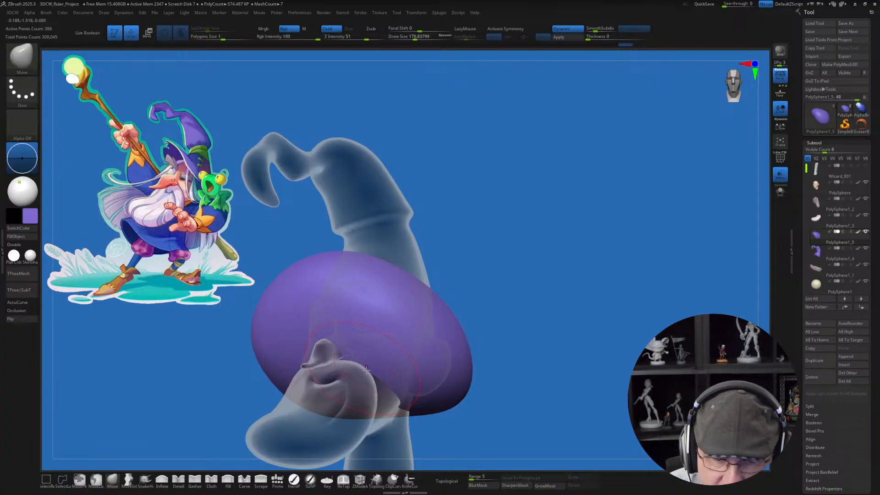
left_click_drag(514, 283, 422, 329)
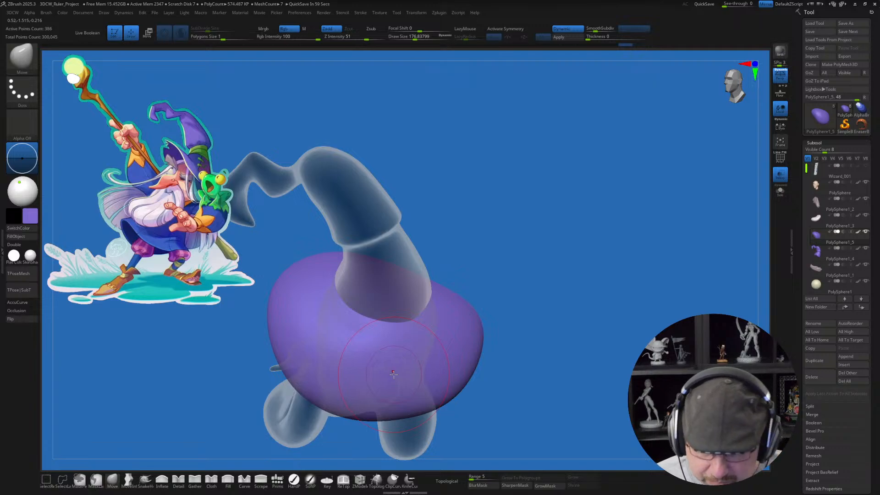
Step: Draw two crossing curves over the top of the brim at the hat's base with the Topology brush, draw size about 80
key("s")
left_click_drag(523, 396, 515, 396)
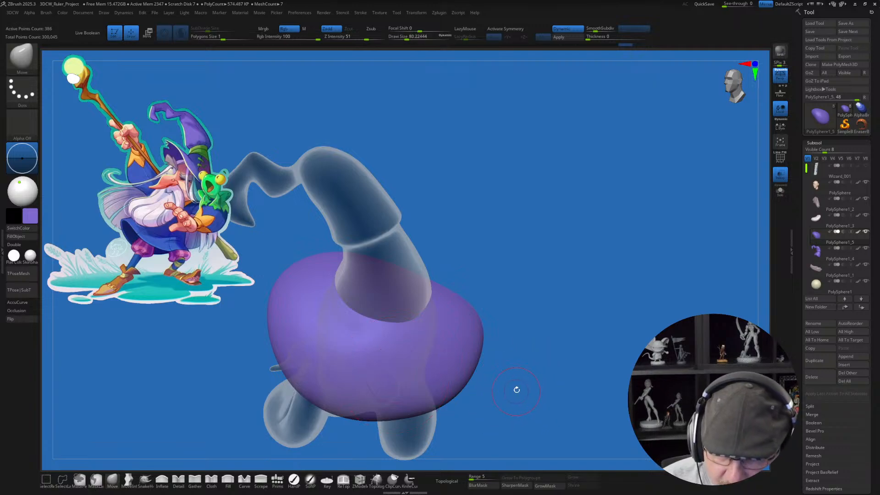
left_click(376, 479)
right_click_drag(407, 320, 394, 340)
right_click_drag(407, 324, 405, 364, "alt")
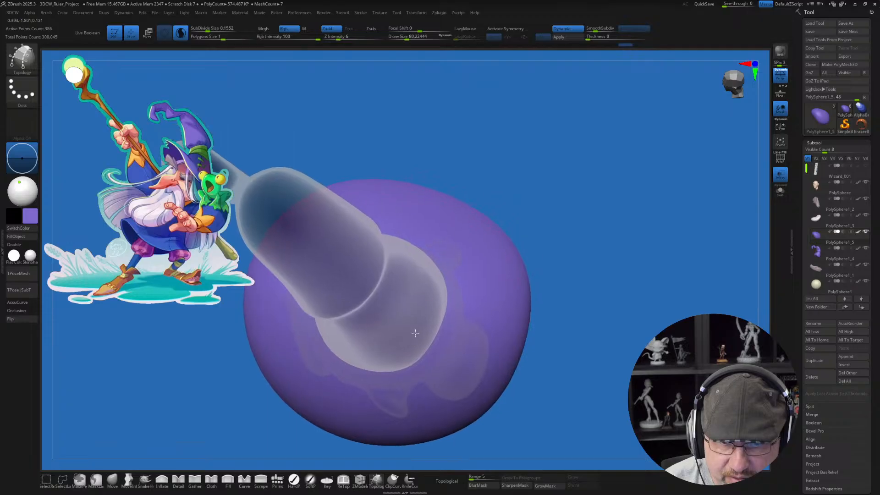
mouse_move(440, 231)
right_mouse_down()
mouse_move(470, 232)
mouse_move(443, 226)
right_mouse_up()
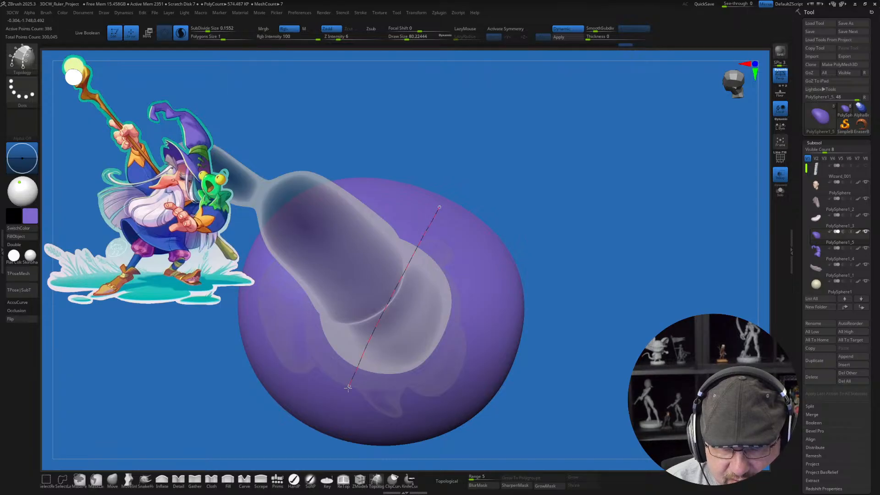
left_click_drag(333, 426, 334, 425)
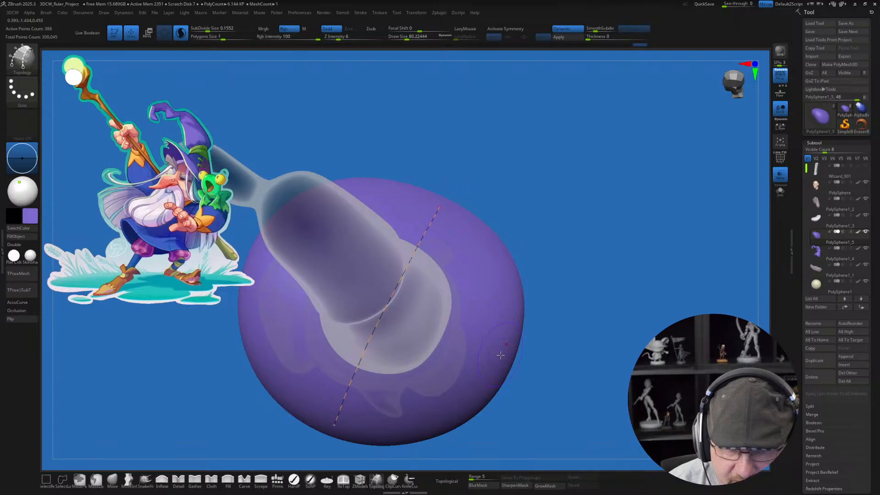
left_click_drag(458, 352, 357, 290)
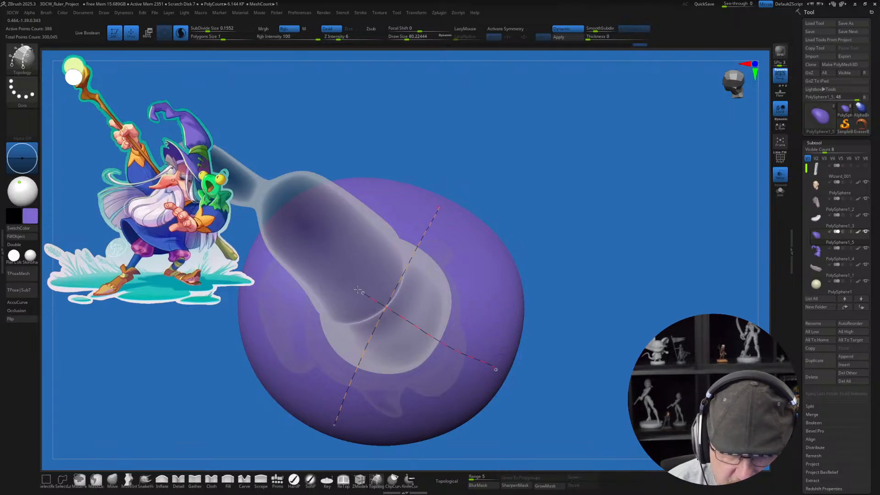
left_click_drag(277, 239, 271, 235)
Step: Add four boundary curves around the crossed curves to form a two-by-two grid of topology faces around the hat's base
left_click_drag(567, 319, 572, 275)
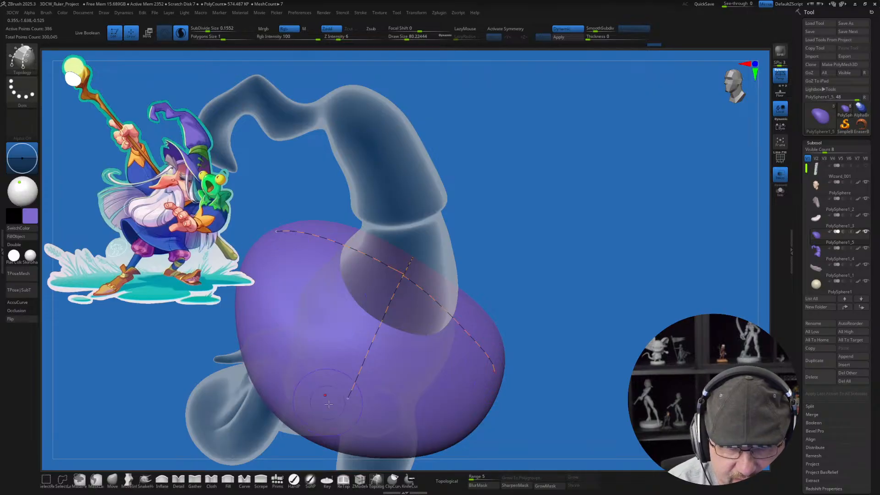
left_click_drag(596, 197, 536, 199)
left_click_drag(627, 302, 563, 321)
left_click_drag(502, 312, 492, 313)
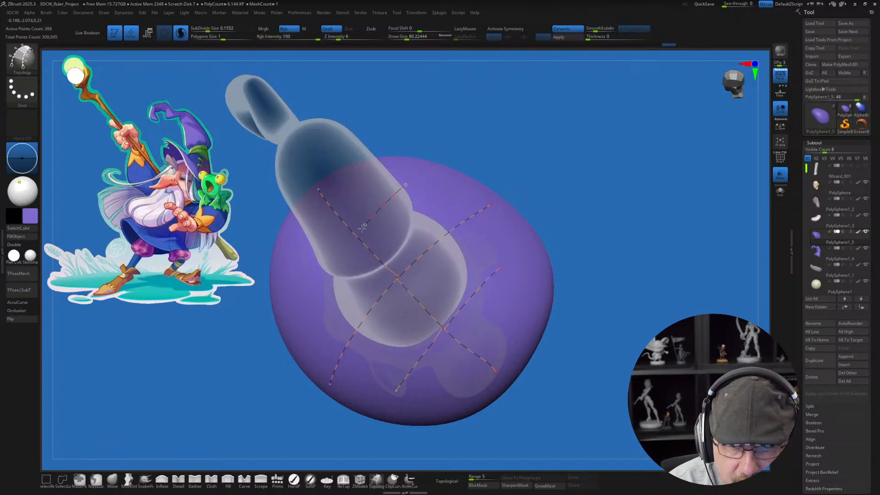
left_click_drag(311, 287, 303, 307)
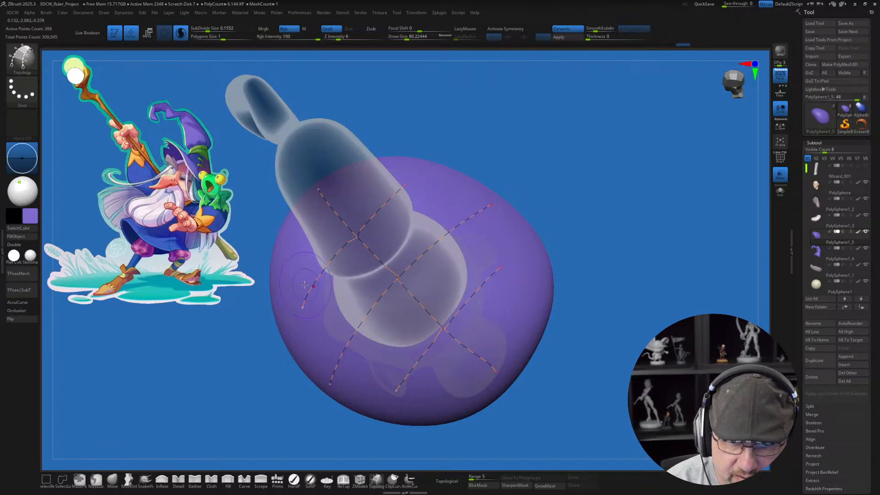
left_click_drag(408, 384, 422, 395)
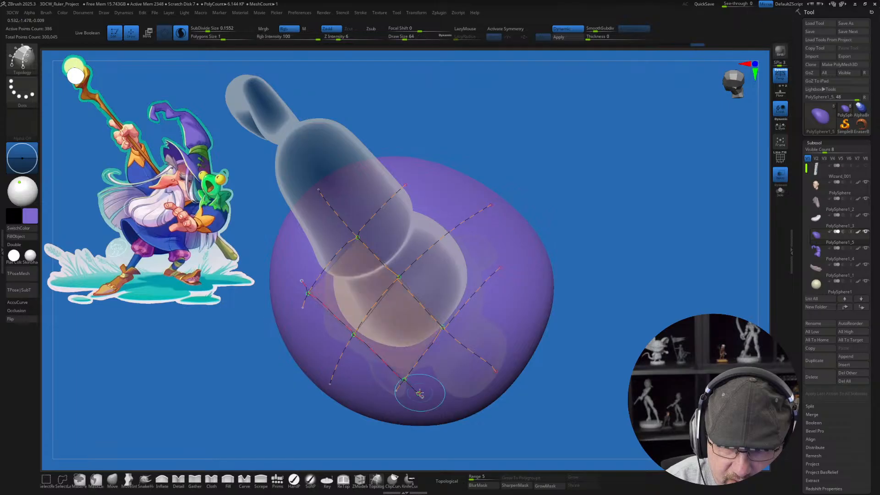
left_click_drag(405, 203, 500, 288)
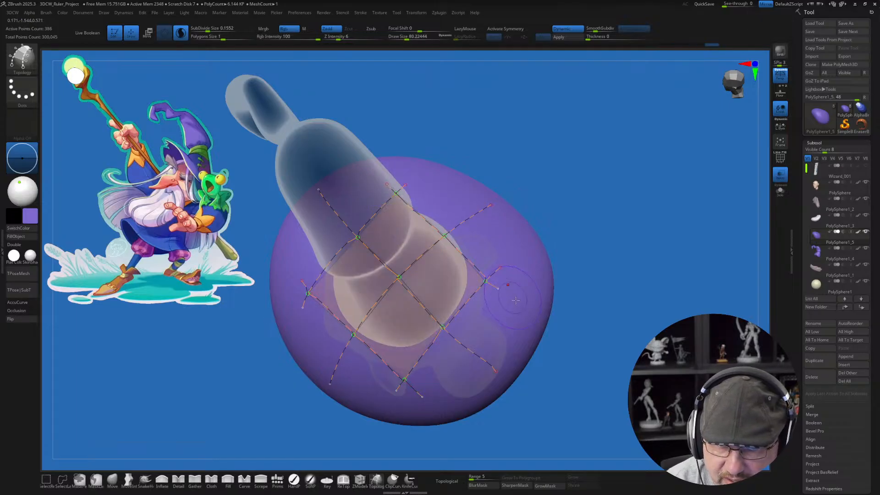
Step: Erase the stray curve ends that stick out past the four corners of the topology grid
mouse_move(512, 331)
right_mouse_down()
mouse_move(528, 295)
mouse_move(511, 339)
right_mouse_up()
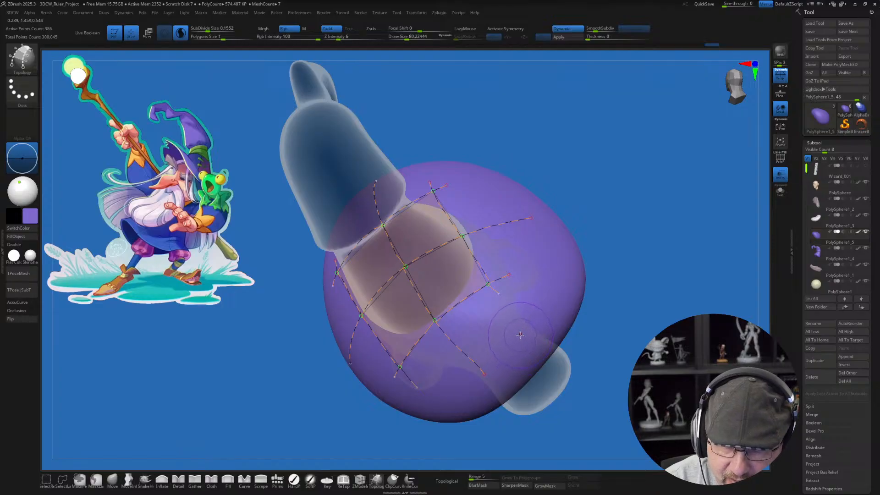
right_click_drag(520, 263, 506, 255)
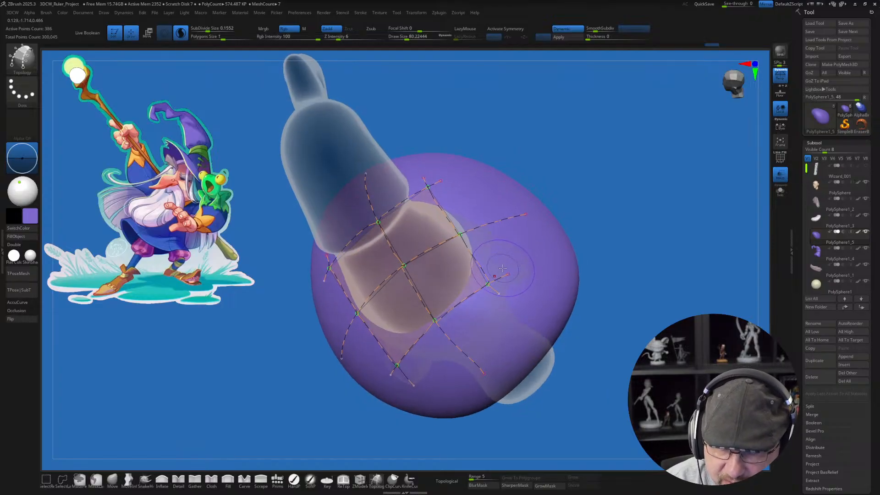
left_click_drag(508, 251, 492, 304, "alt")
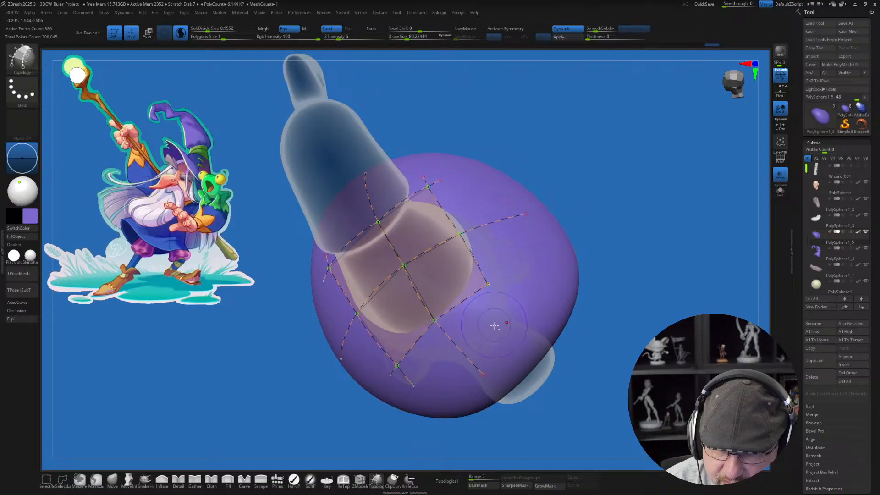
left_click_drag(434, 183, 448, 187, "alt")
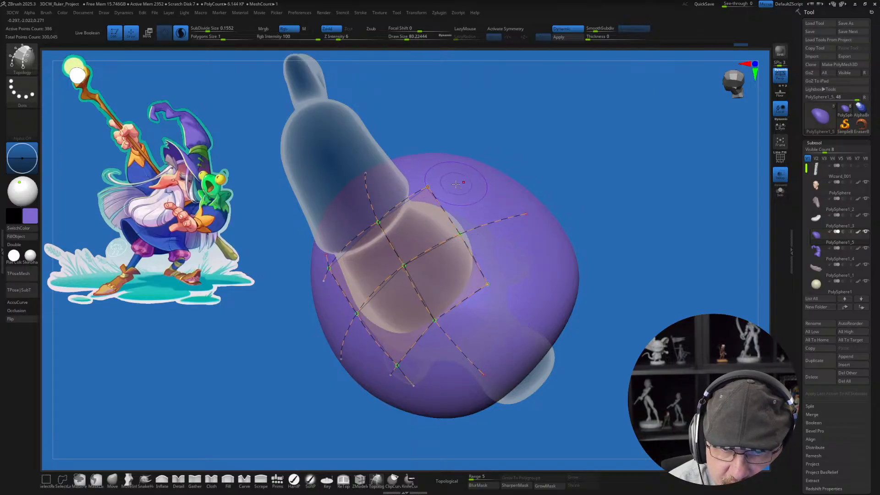
right_click_drag(467, 312, 543, 271)
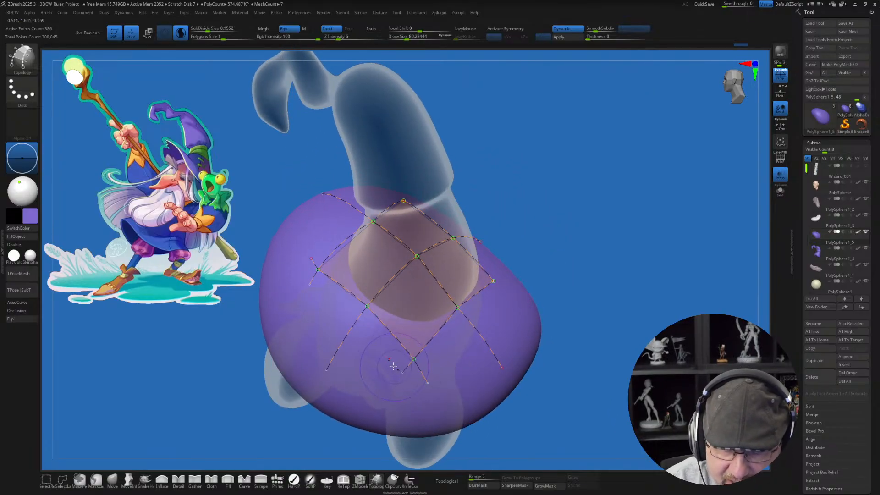
left_click_drag(409, 367, 440, 363, "alt")
left_click_drag(312, 283, 320, 293, "alt")
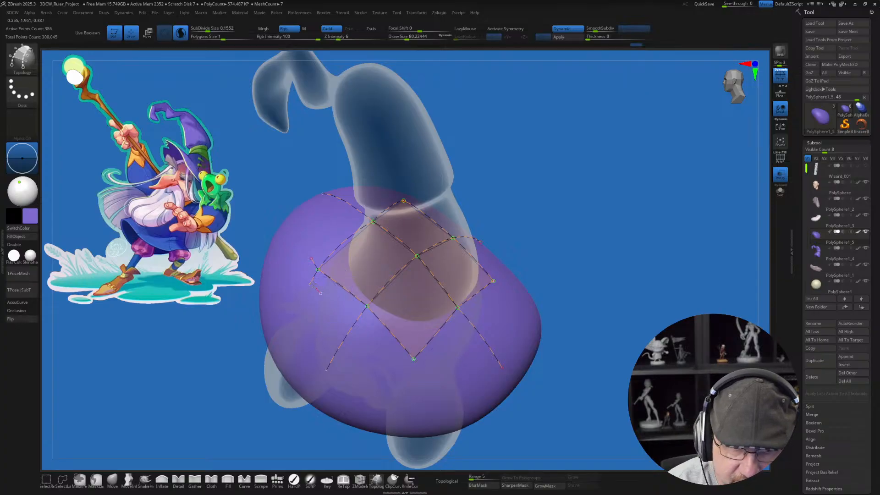
left_click_drag(317, 259, 318, 266, "alt")
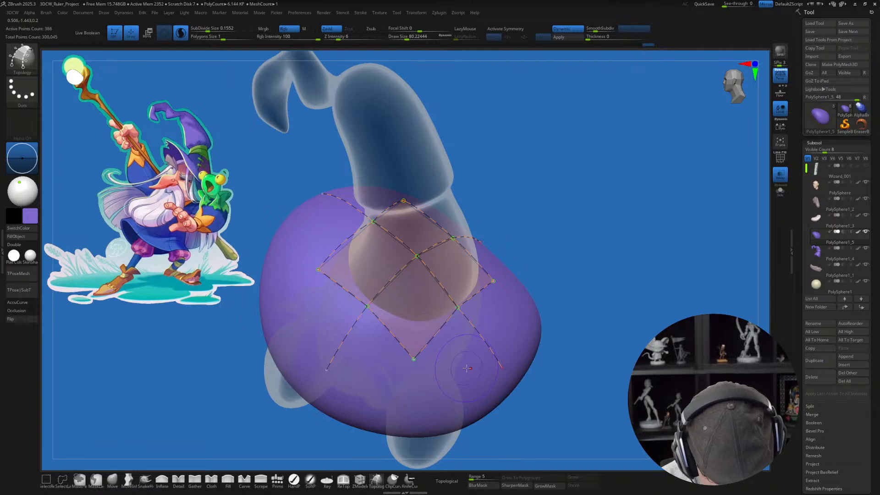
Step: Reduce the draw size to about 40 and draw a diagonal curve outward through the front corner of the topology grid
mouse_move(466, 370)
right_mouse_down()
mouse_move(441, 366)
mouse_move(440, 323)
right_mouse_up()
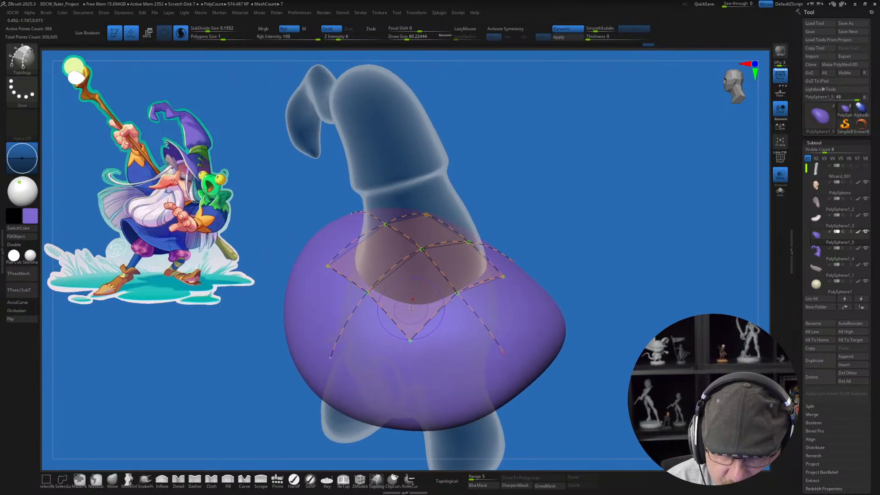
key("[")
key("[")
key("[")
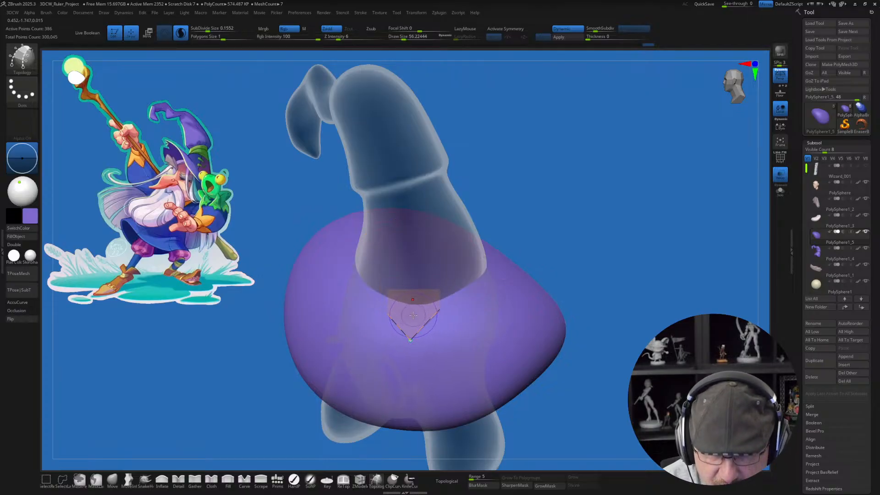
key("[")
key("[")
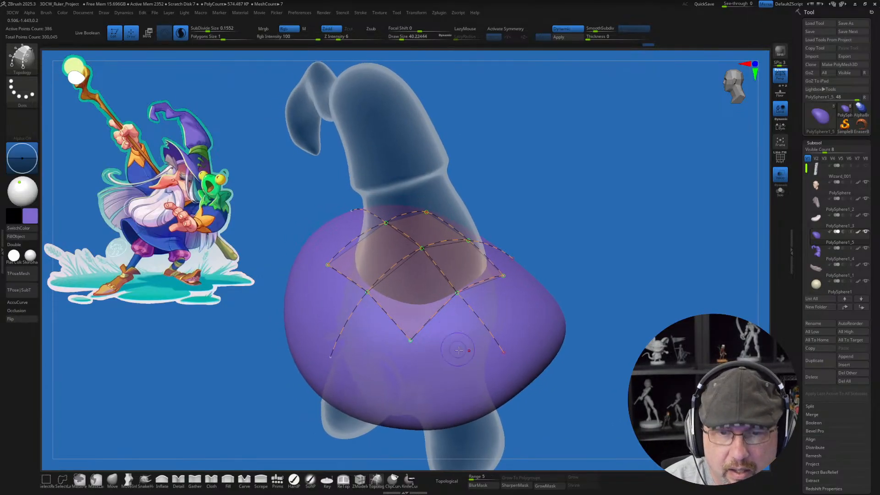
right_click_drag(459, 350, 417, 300)
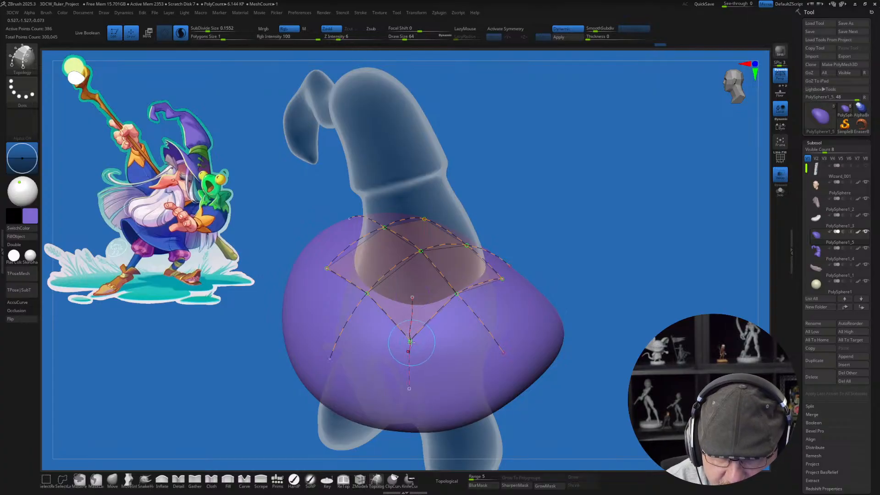
left_click(447, 358)
key("ctrl+z")
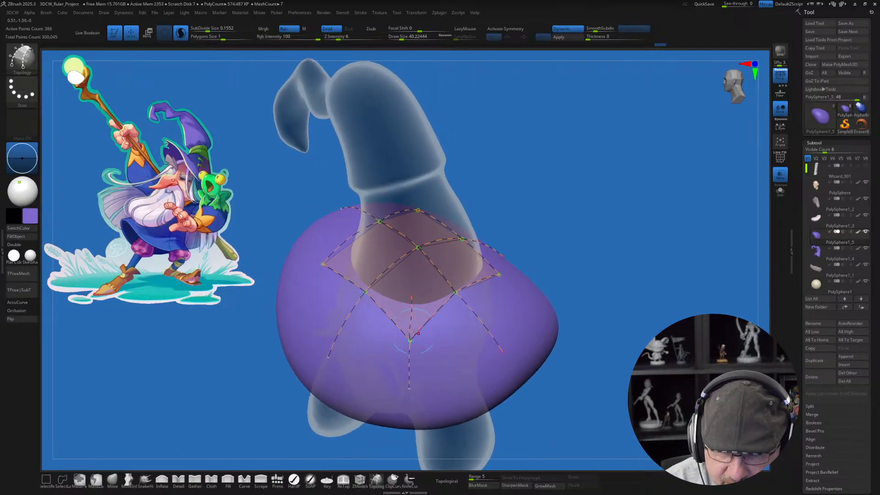
Step: Draw diagonal topology curves outward through the remaining three corners of the grid, down over the purple brim form
right_click_drag(437, 343, 434, 278)
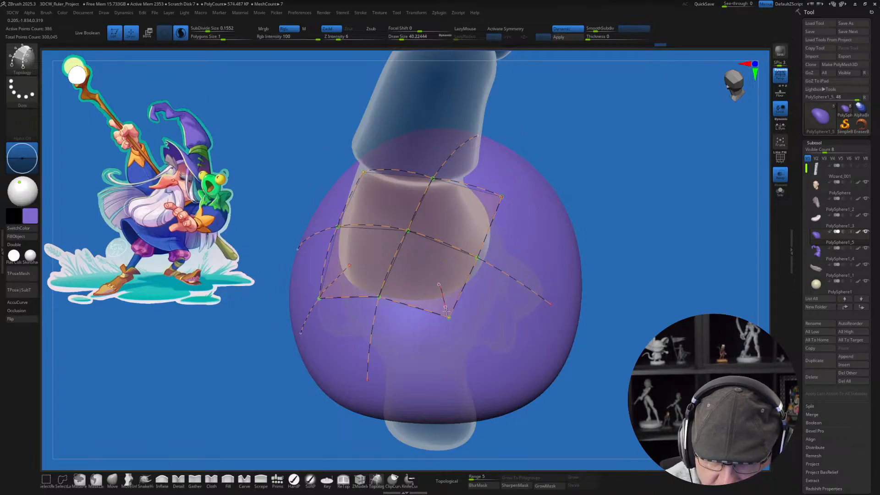
left_click_drag(470, 384, 469, 384)
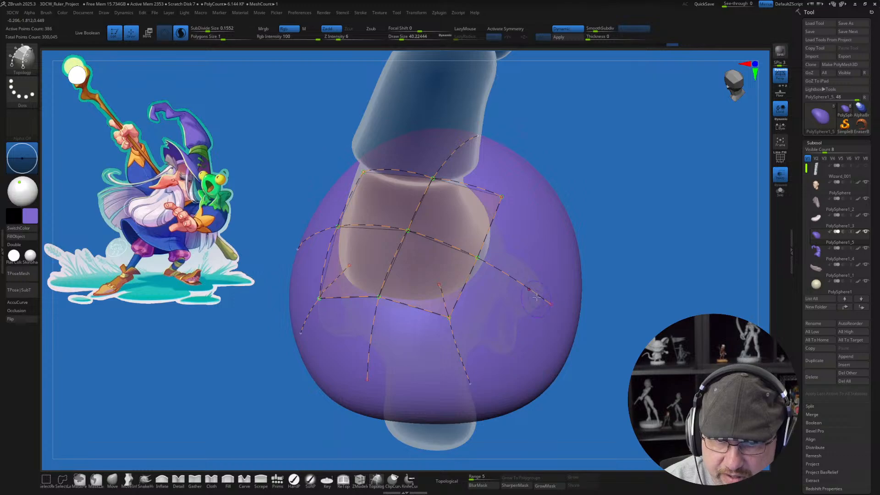
mouse_move(507, 351)
right_mouse_down()
mouse_move(443, 274)
mouse_move(435, 307)
right_mouse_up()
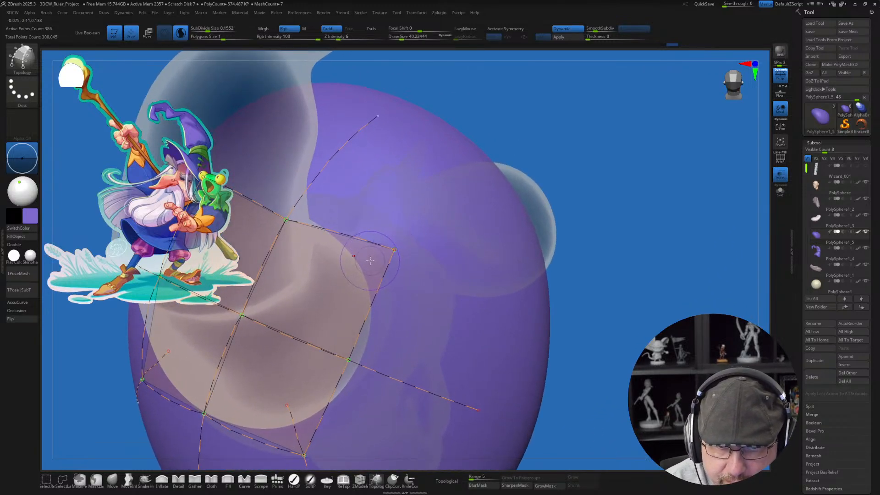
left_click_drag(371, 260, 502, 204)
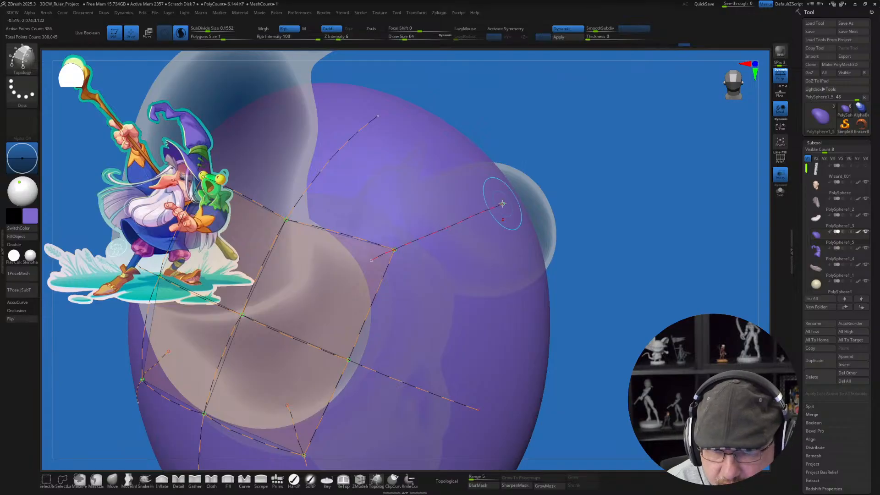
mouse_move(465, 314)
right_mouse_down()
mouse_move(445, 327)
mouse_move(475, 278)
mouse_move(453, 301)
right_mouse_up()
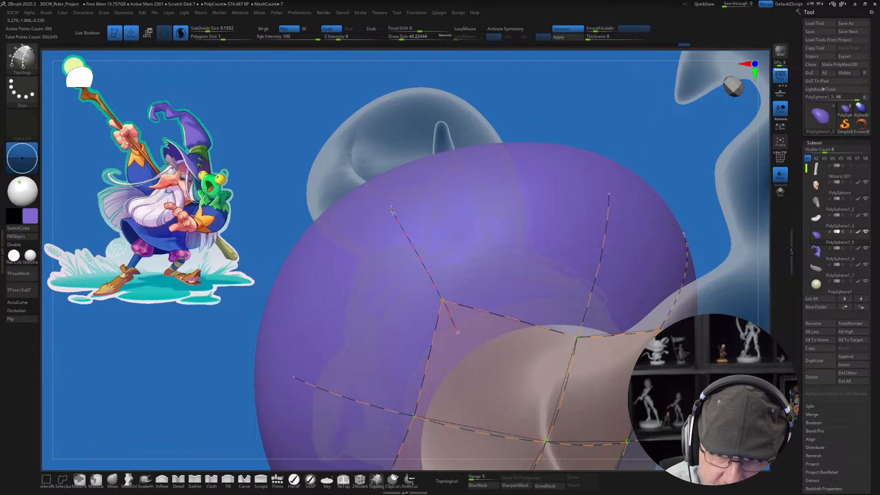
left_click_drag(391, 208, 388, 202)
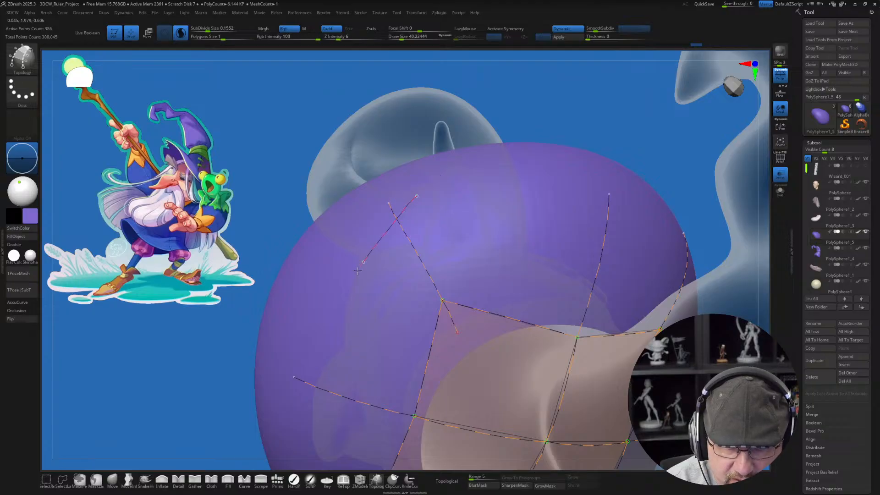
Step: Draw an outer boundary curve across the extended curve ends on one side of the grid to form two new faces
left_click_drag(357, 271, 297, 406)
mouse_move(488, 404)
right_mouse_down("alt")
mouse_move(506, 259)
mouse_move(486, 308)
right_mouse_up("alt")
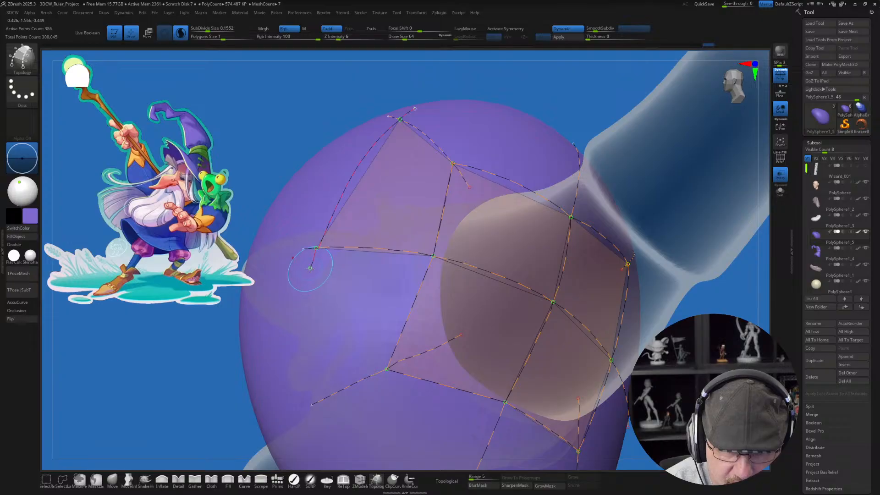
left_click_drag(309, 269, 309, 273)
left_click_drag(322, 386, 328, 423)
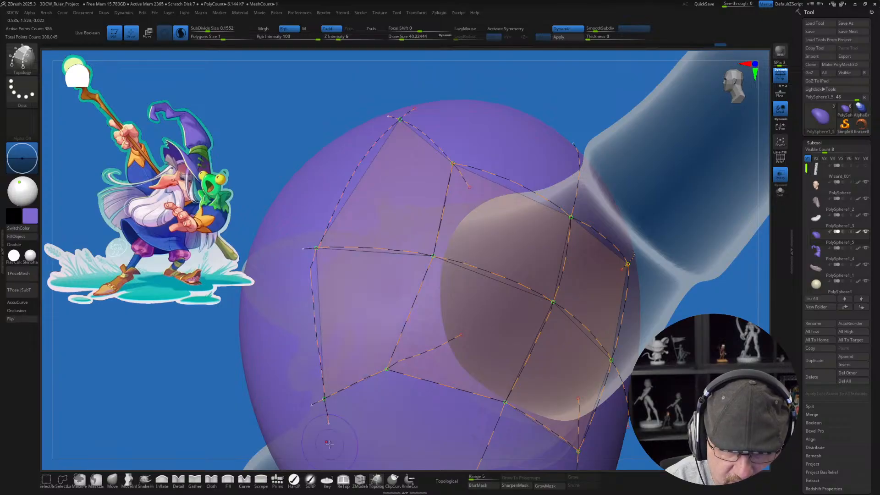
Step: Continue the outer boundary curve around the next side of the brim, redrawing the first attempt, to add two more faces
right_click_drag(409, 415, 365, 305)
left_click_drag(289, 277, 423, 400)
key("ctrl+z")
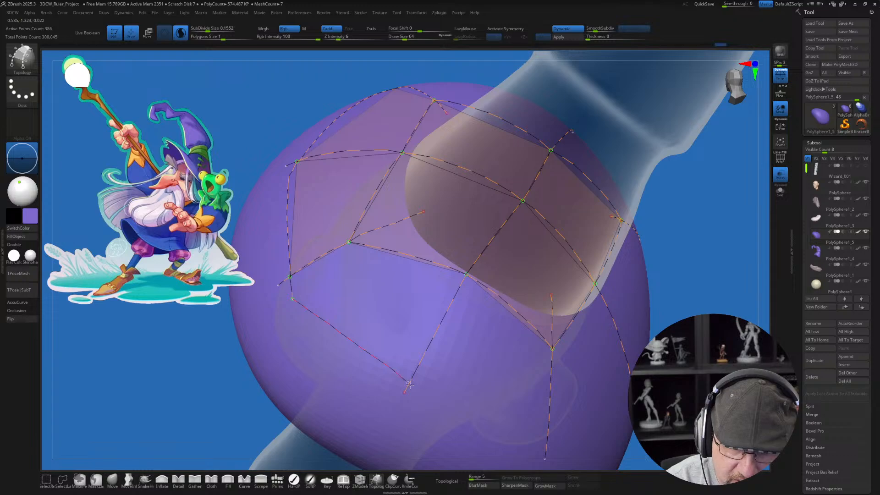
left_click_drag(409, 384, 443, 413)
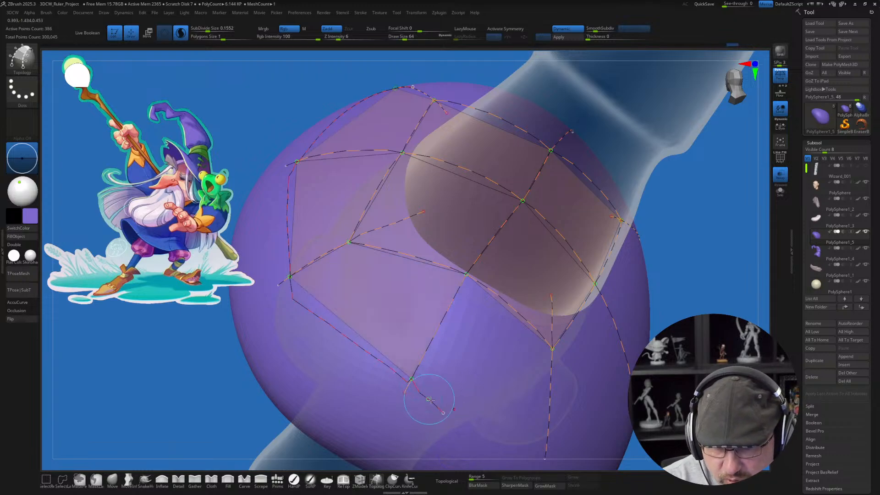
right_click_drag(549, 393, 520, 346)
mouse_move(356, 296)
left_mouse_down()
mouse_move(408, 339)
mouse_move(436, 320)
mouse_move(504, 356)
left_mouse_up()
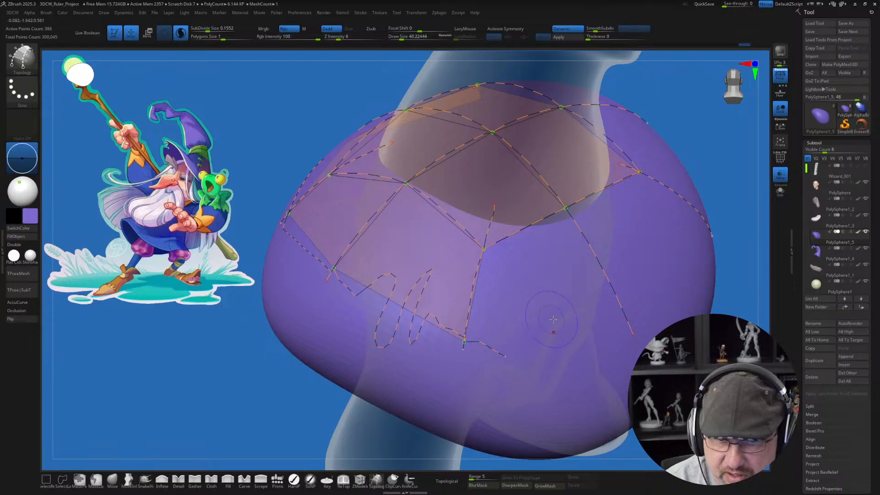
Step: Carry the outer boundary curve along the third side of the brim and on toward the starting corner, crossing each extended curve
mouse_move(586, 357)
right_mouse_down()
mouse_move(567, 342)
mouse_move(531, 384)
right_mouse_up()
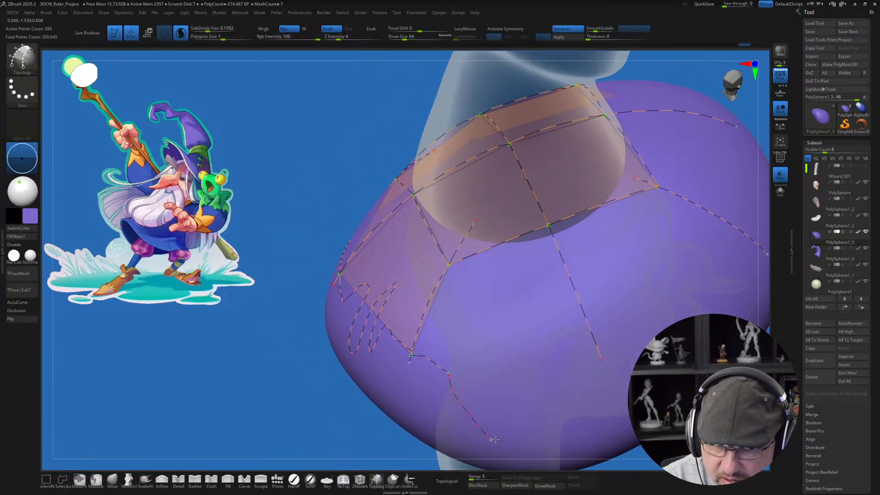
left_click_drag(494, 439, 501, 282)
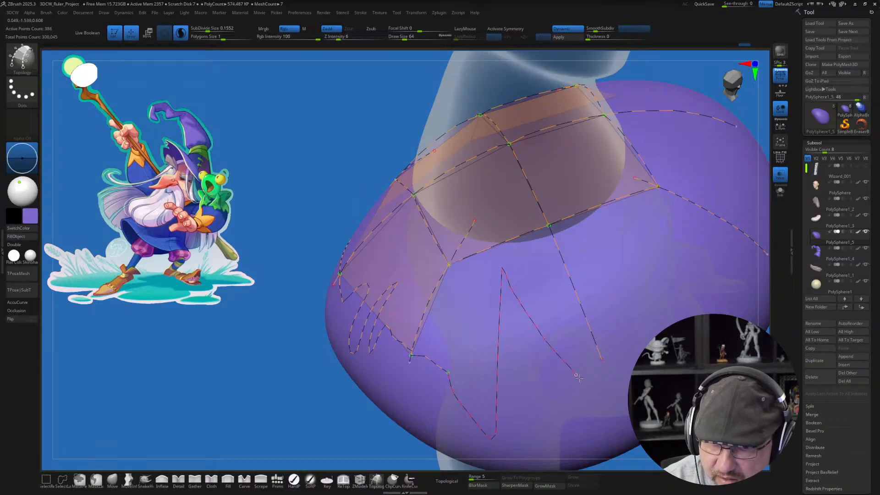
right_click_drag(597, 354, 426, 415)
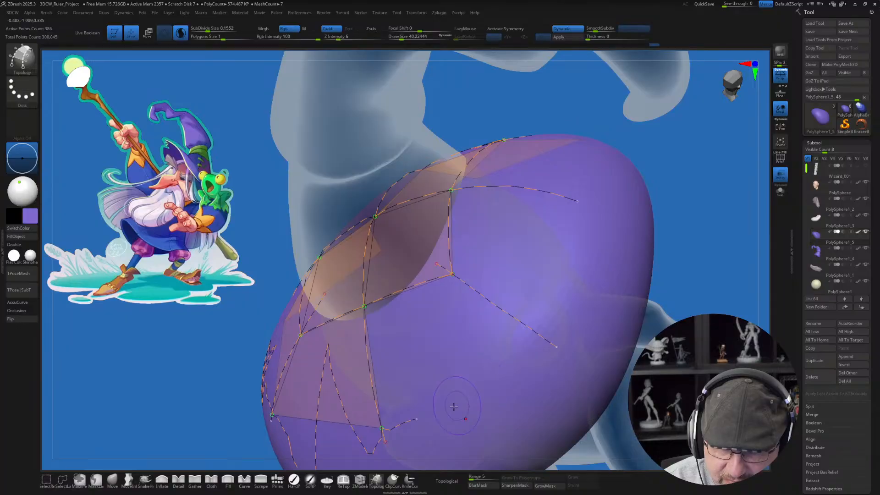
left_click_drag(504, 345, 541, 313)
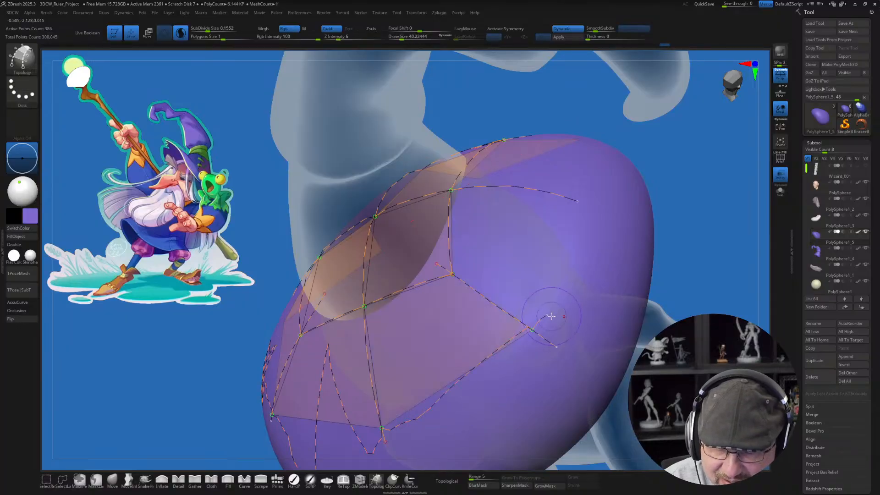
mouse_move(564, 280)
right_mouse_down()
mouse_move(591, 316)
mouse_move(508, 371)
mouse_move(481, 369)
right_mouse_up()
left_click_drag(436, 425, 450, 375)
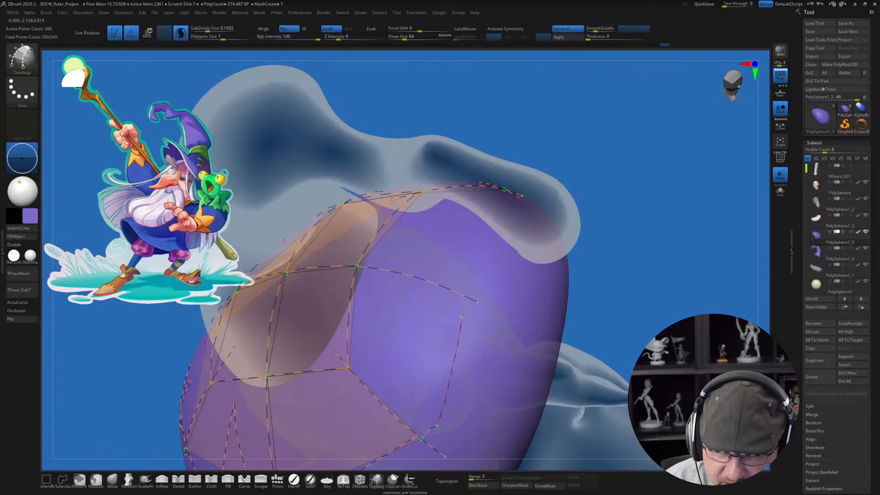
left_click_drag(461, 315, 466, 290)
Step: Erase the stray curve ends at the outer corner and draw the last boundary curve to close the ring of topology faces
mouse_move(535, 327)
right_mouse_down()
mouse_move(534, 335)
mouse_move(531, 261)
mouse_move(510, 274)
right_mouse_up()
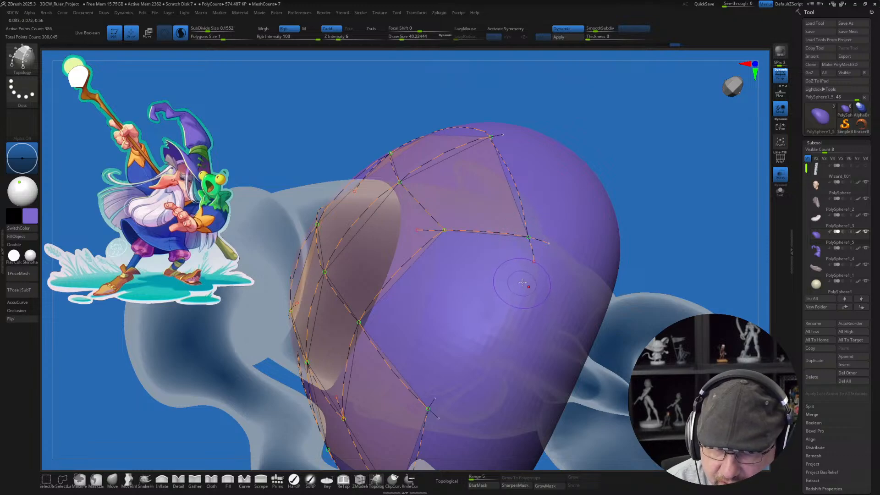
left_click_drag(548, 233, 525, 266, "alt")
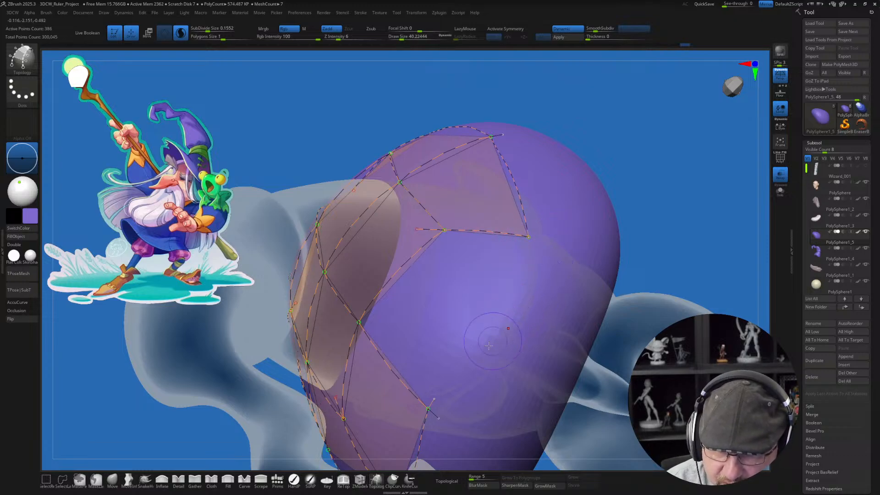
left_click_drag(435, 397, 439, 391)
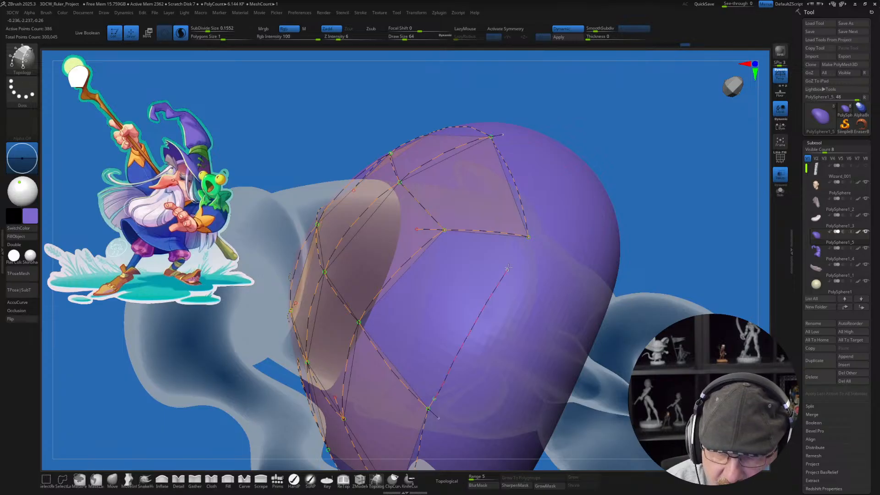
left_click_drag(528, 237, 557, 202)
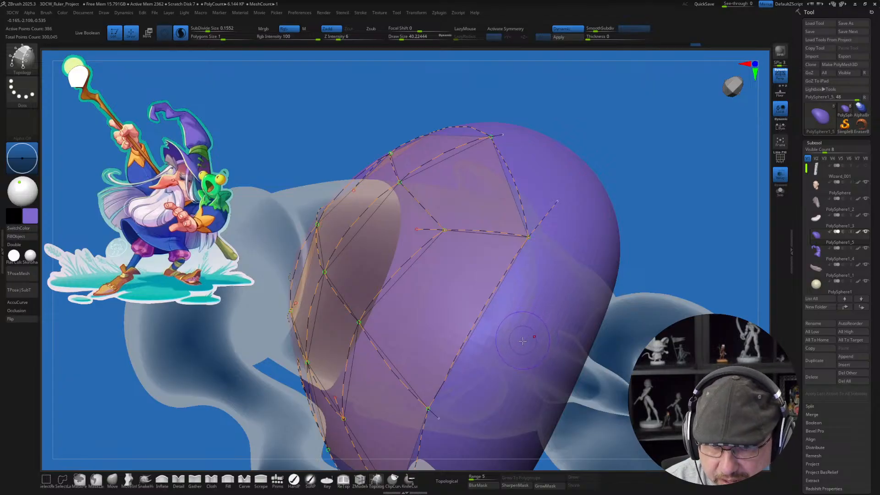
mouse_move(520, 349)
right_mouse_down("ctrl")
mouse_move(515, 332)
mouse_move(538, 320)
mouse_move(518, 366)
right_mouse_up("ctrl")
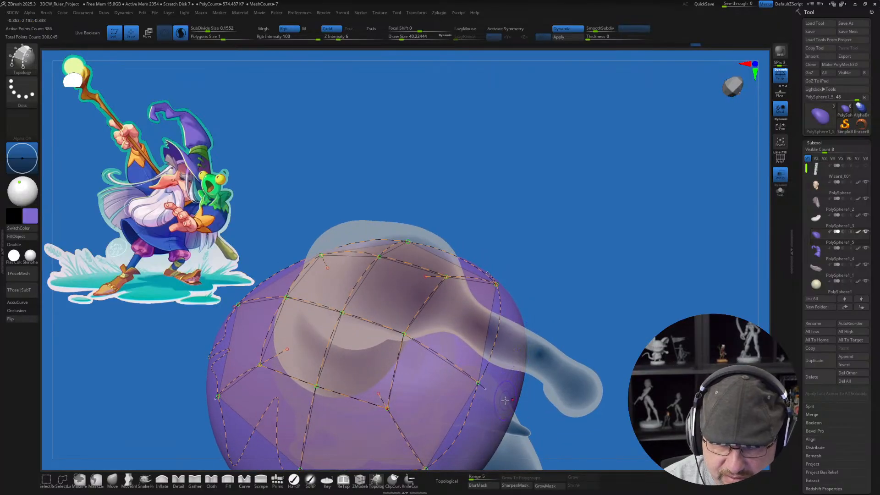
right_click_drag(504, 395, 509, 387)
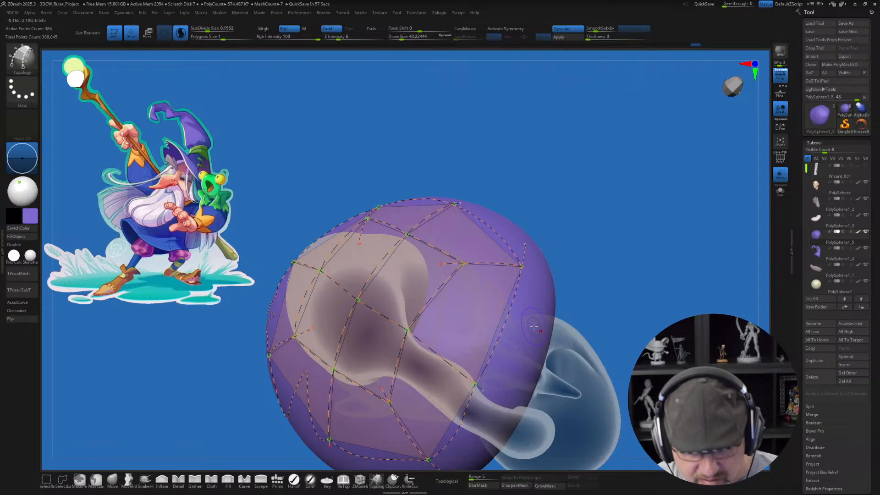
Step: Set the draw size to 1 and generate the brim mesh from the topology curves
key("s")
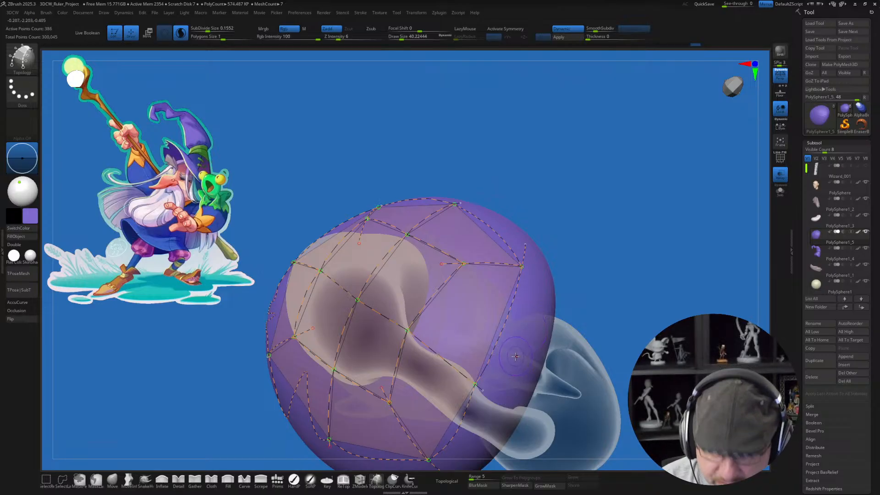
left_click_drag(521, 360, 509, 363)
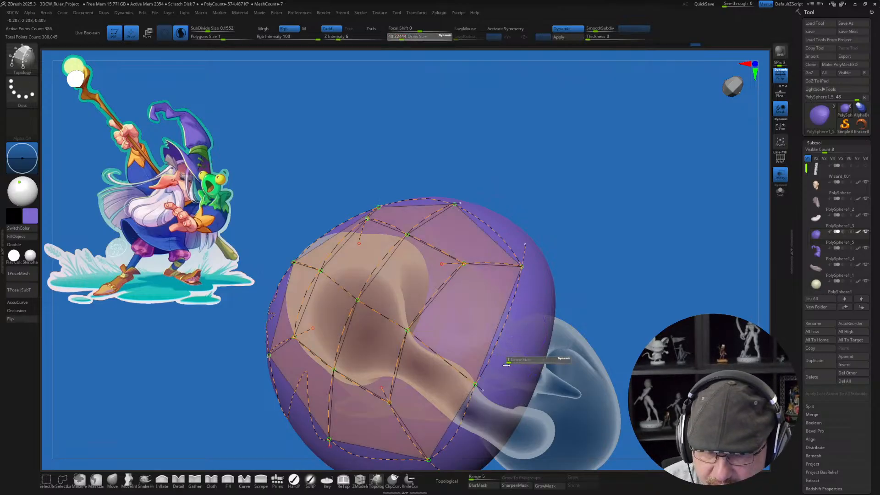
left_click(521, 331)
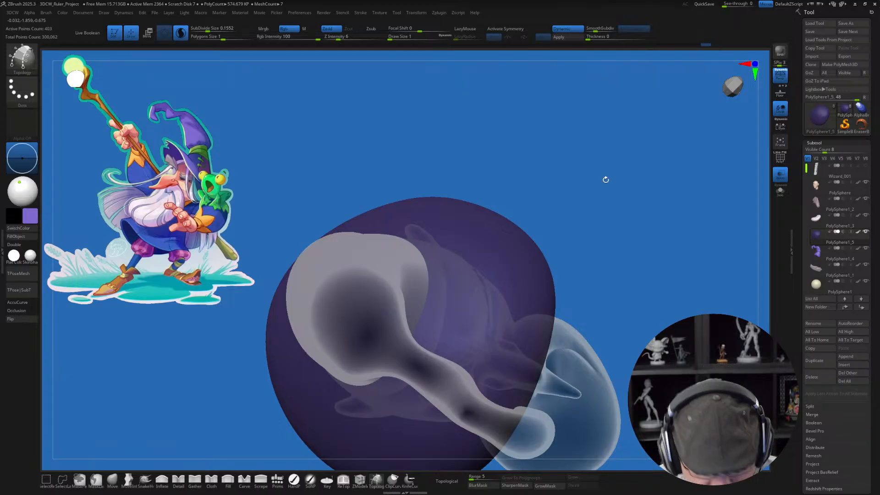
Step: Split the unmasked points into their own subtool, hide the original brim sphere and select the new brim mesh
key("space")
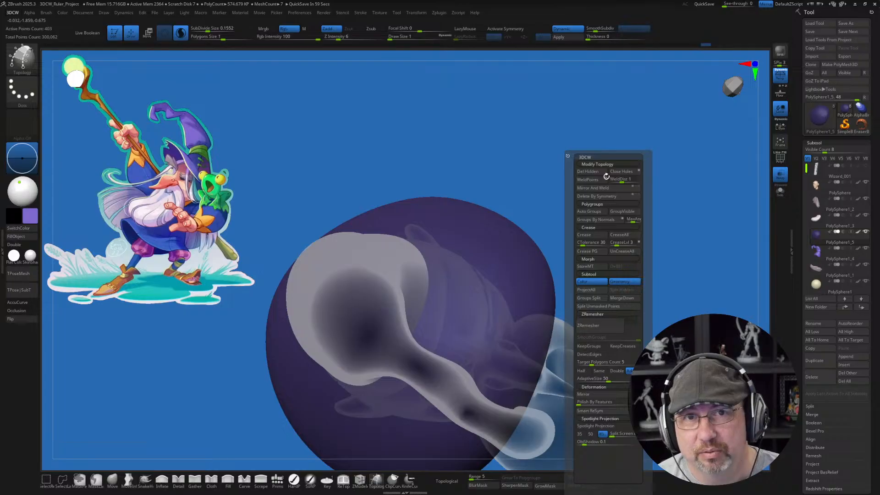
left_click(605, 307)
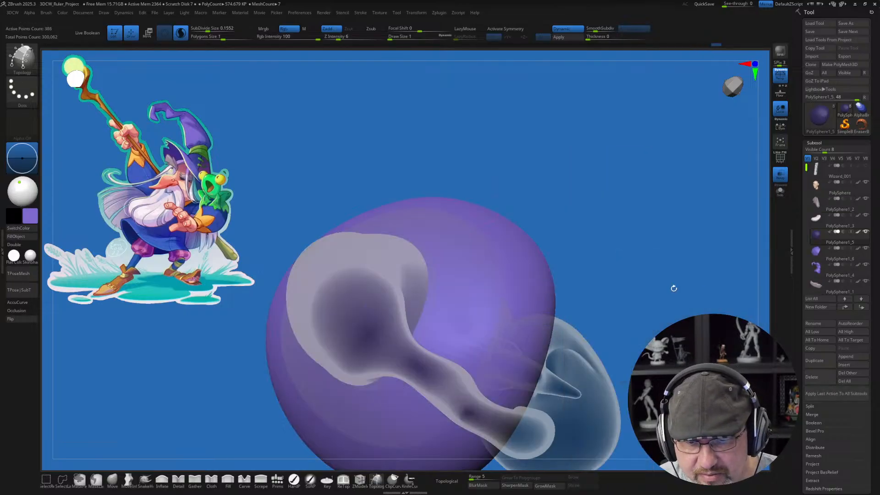
mouse_move(816, 234)
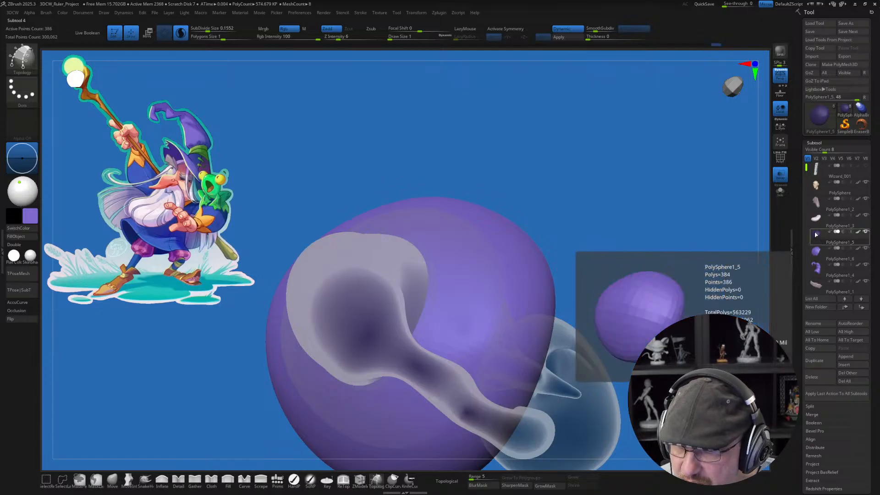
left_click(866, 233)
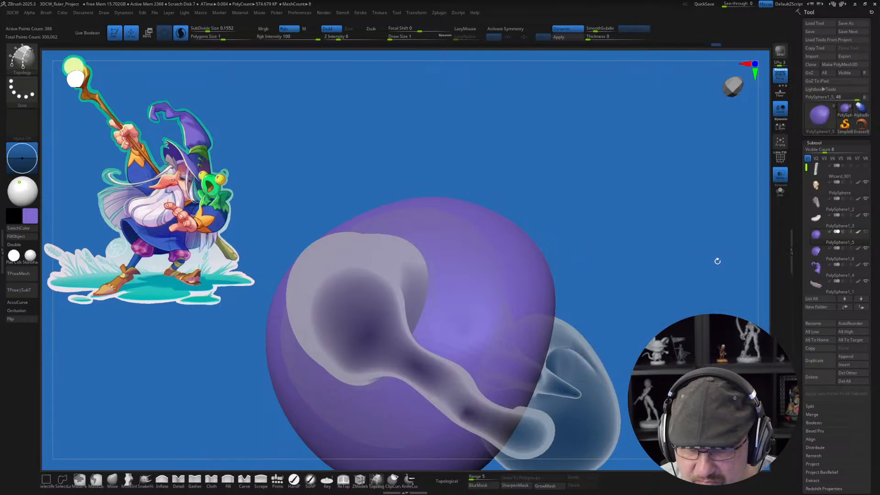
key("Down")
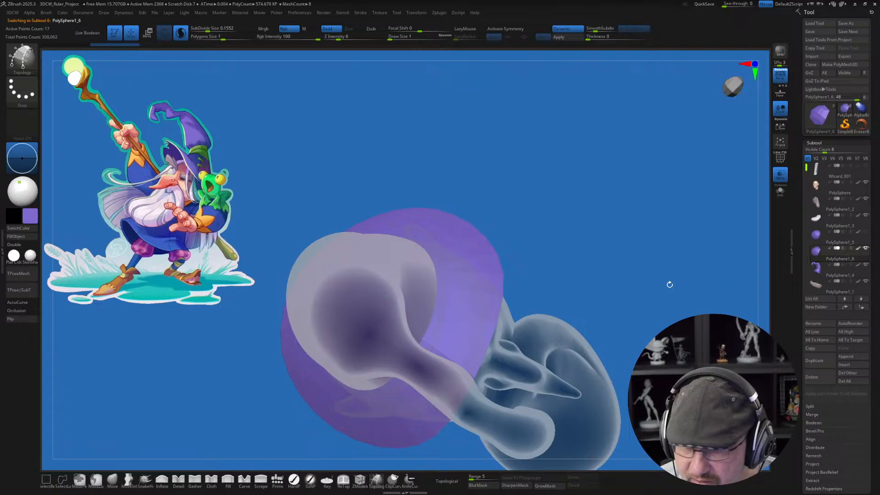
Step: Turn on double-sided display for the new brim mesh and turn off the transparent view of the other subtools
left_click_drag(669, 284, 678, 238)
left_click_drag(581, 386, 627, 379)
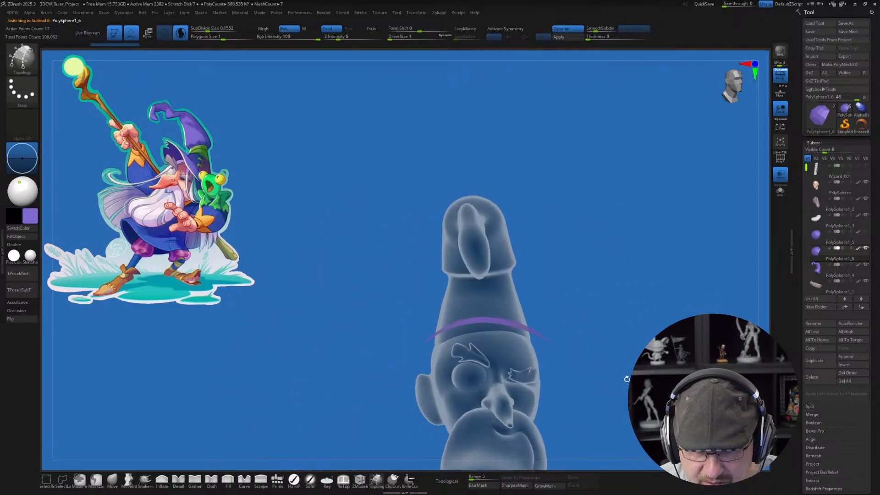
left_click(17, 245)
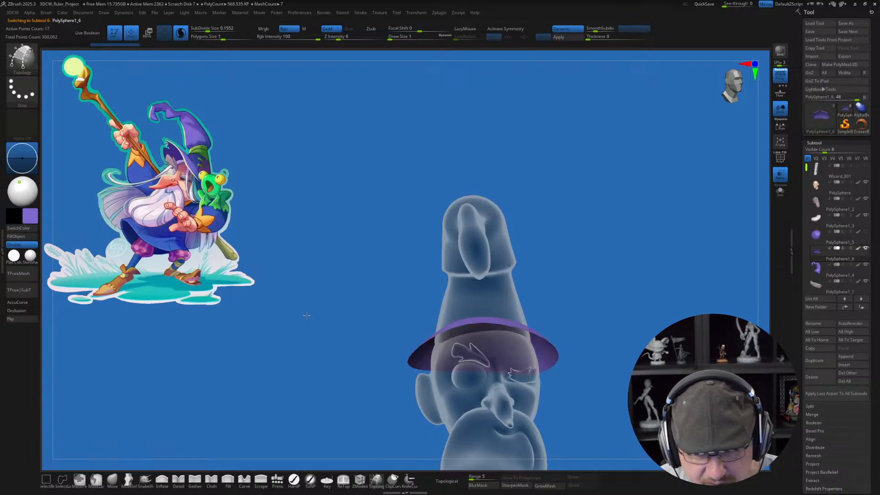
left_click_drag(304, 311, 325, 317)
left_click_drag(581, 326, 548, 316)
left_click_drag(259, 311, 652, 253)
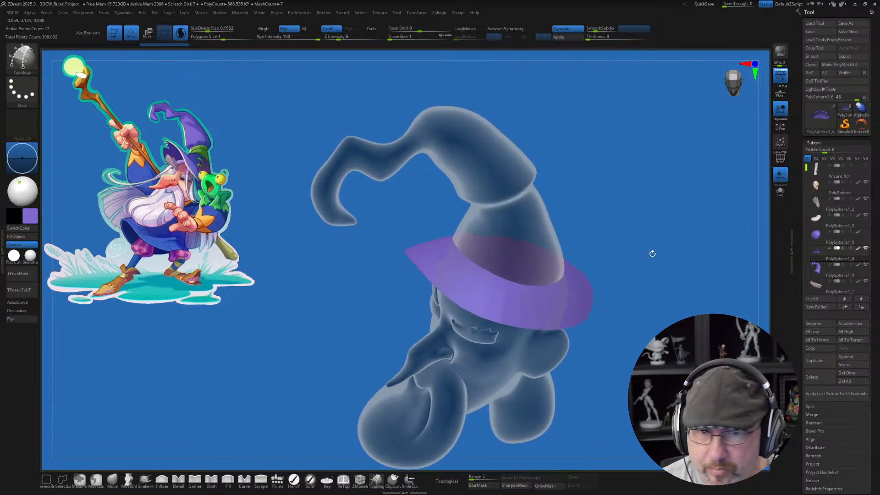
left_click(780, 174)
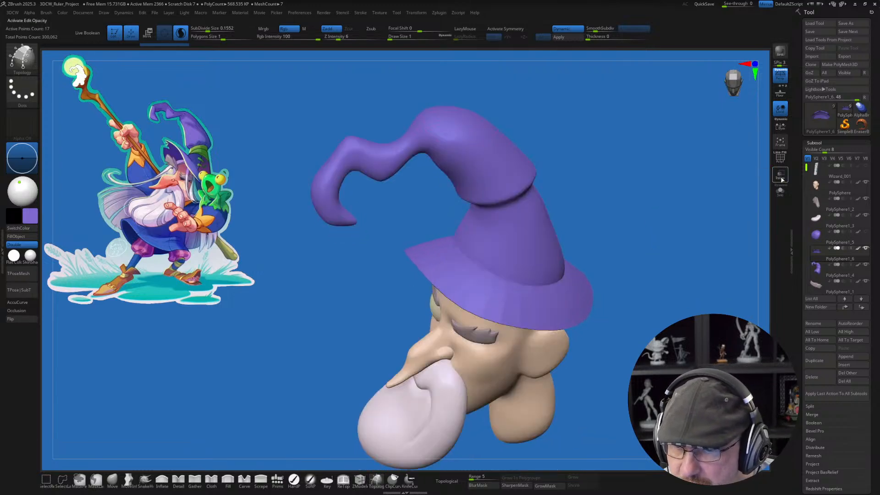
Step: Give the hat brim a dynamic subdivision thickness of about 0.0247
left_click_drag(589, 380, 687, 277)
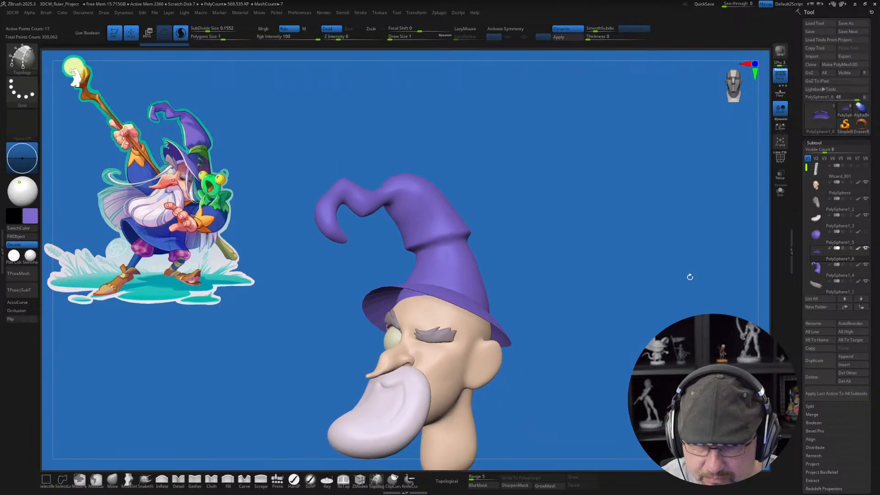
mouse_move(632, 313)
left_mouse_down()
mouse_move(604, 325)
mouse_move(626, 313)
left_mouse_up()
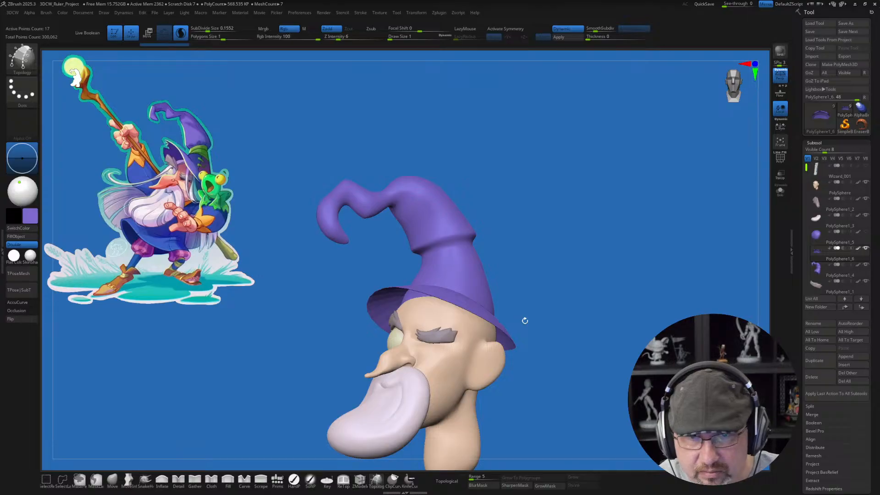
left_click_drag(528, 368, 513, 380)
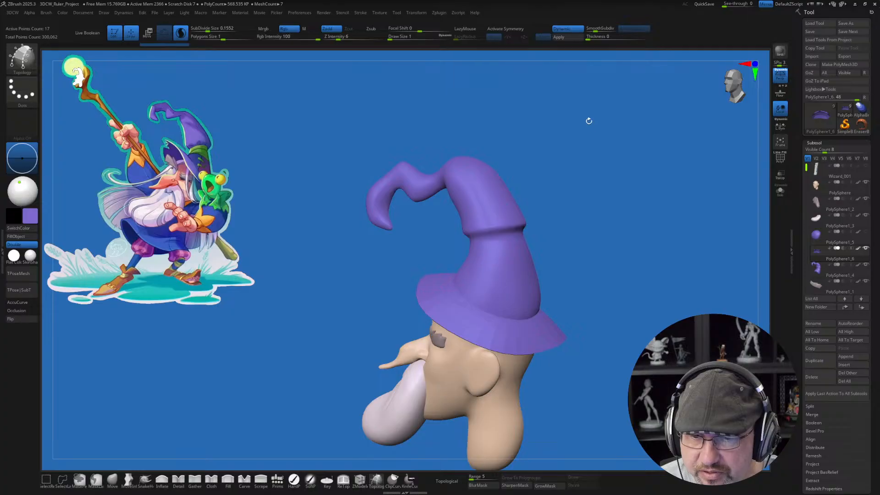
left_click_drag(590, 38, 607, 40)
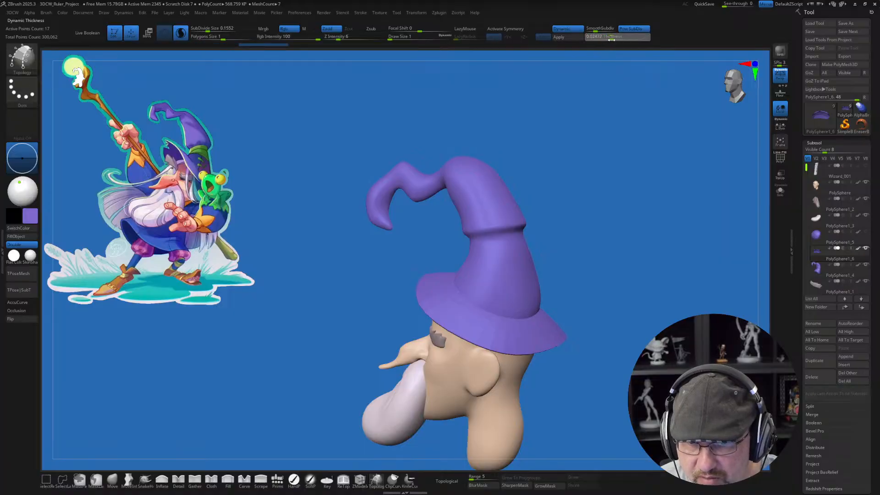
Step: Uncrease all edges of the brim mesh and turn off its Post SubDiv thickness
left_click_drag(662, 264, 637, 229)
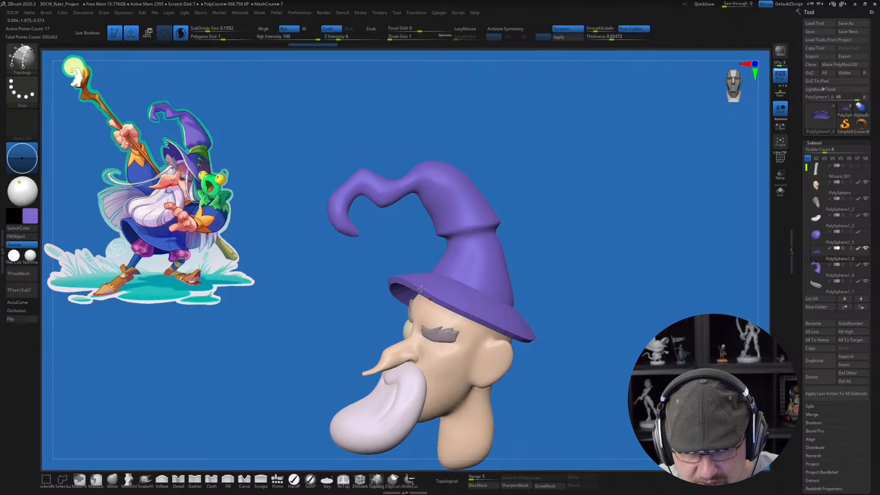
left_click_drag(574, 257, 586, 250)
key("w")
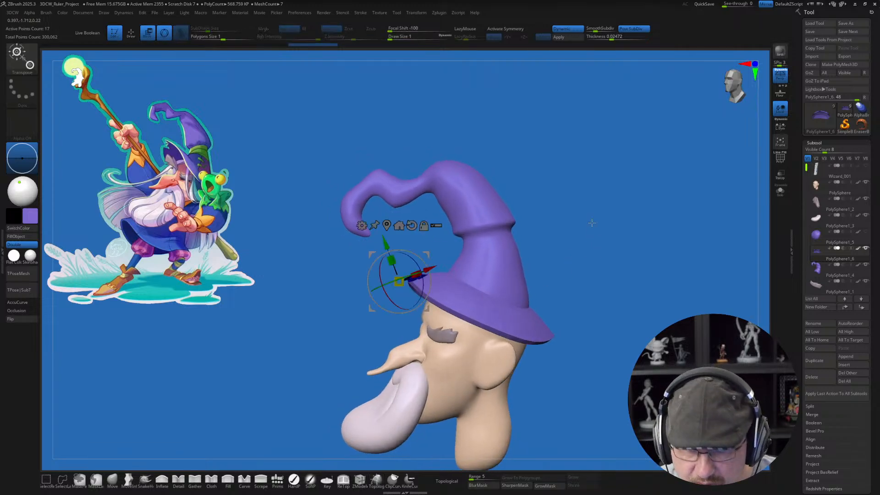
key("space")
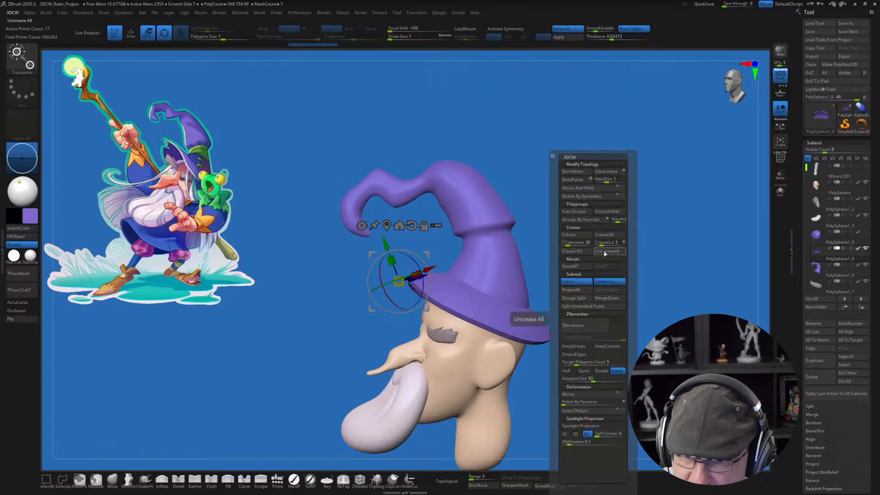
left_click(604, 253)
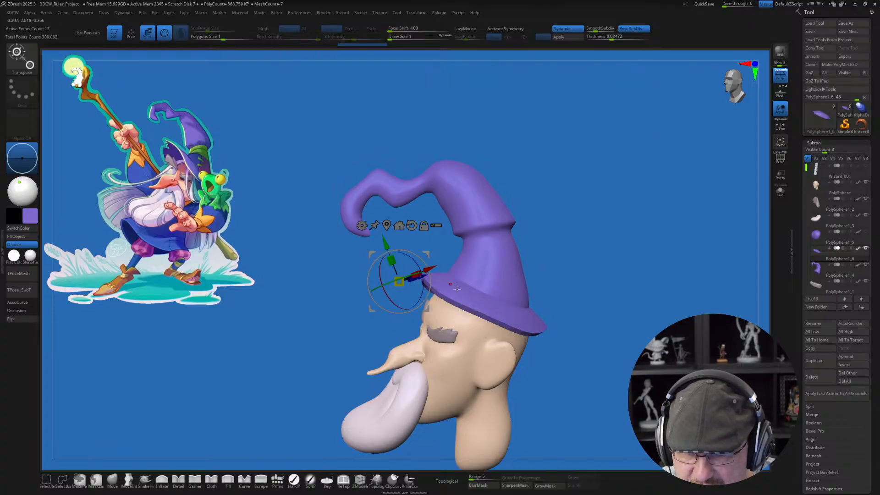
left_click(632, 31)
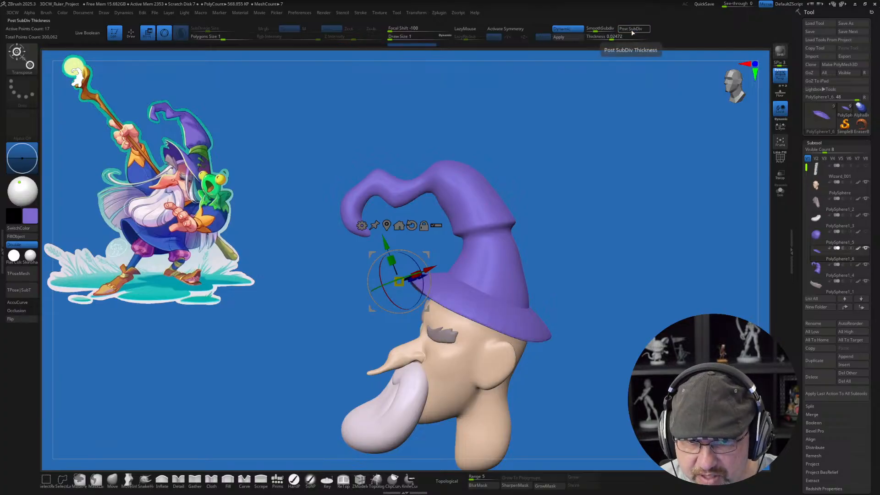
left_click_drag(599, 243, 645, 202)
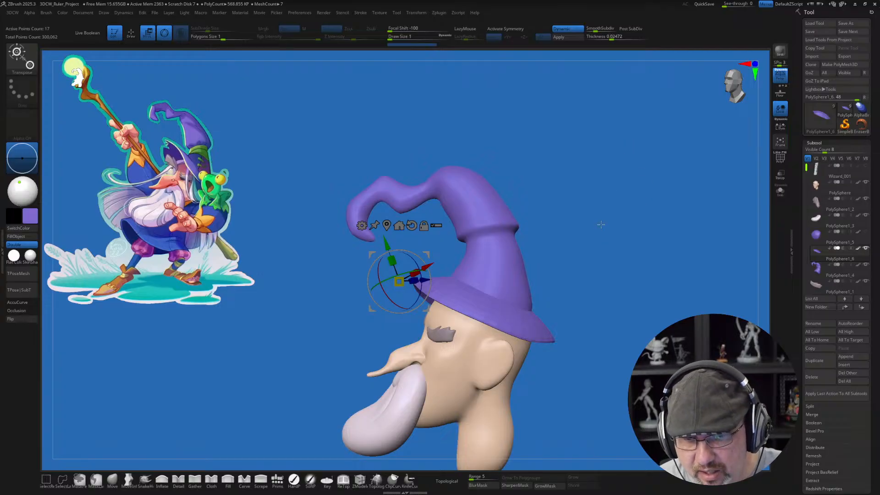
Step: Set the brim's SmoothSubdiv level to 4 and check the smoothed brim from the front, side and below
left_click_drag(598, 31, 602, 31)
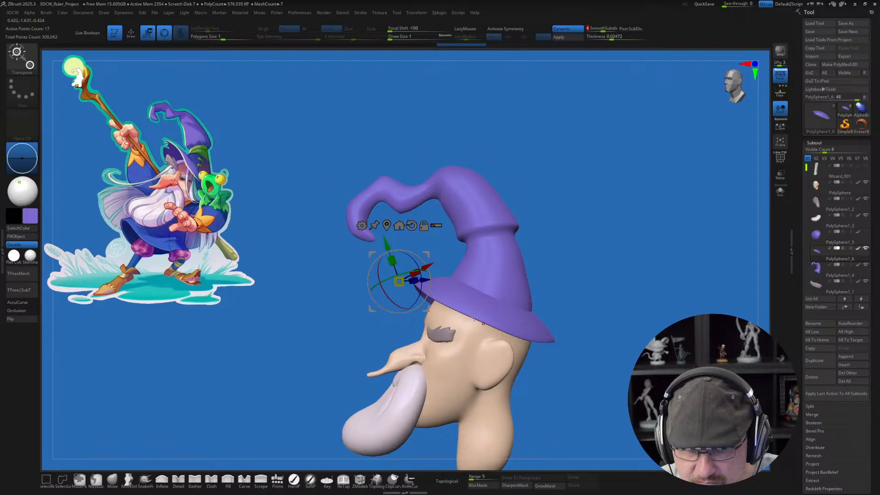
key("q")
mouse_move(602, 252)
left_mouse_down()
mouse_move(614, 245)
mouse_move(575, 263)
mouse_move(579, 280)
left_mouse_up()
left_click_drag(567, 223, 395, 309)
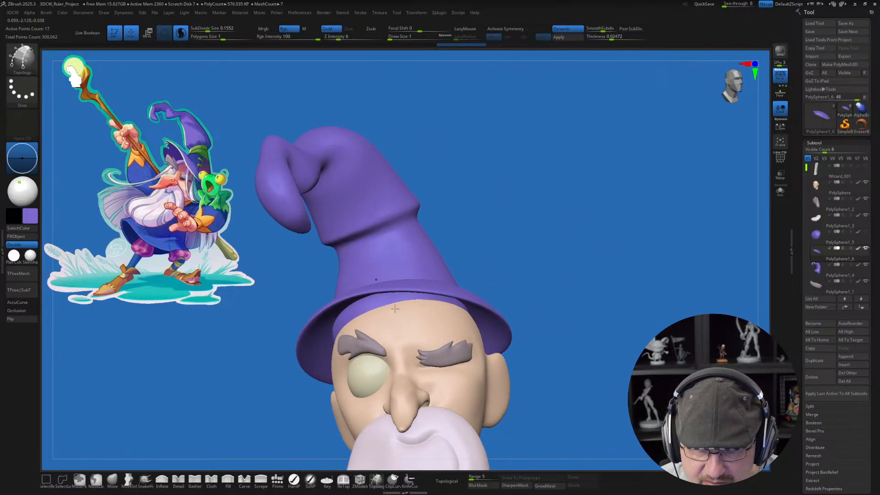
left_click_drag(543, 241, 514, 278)
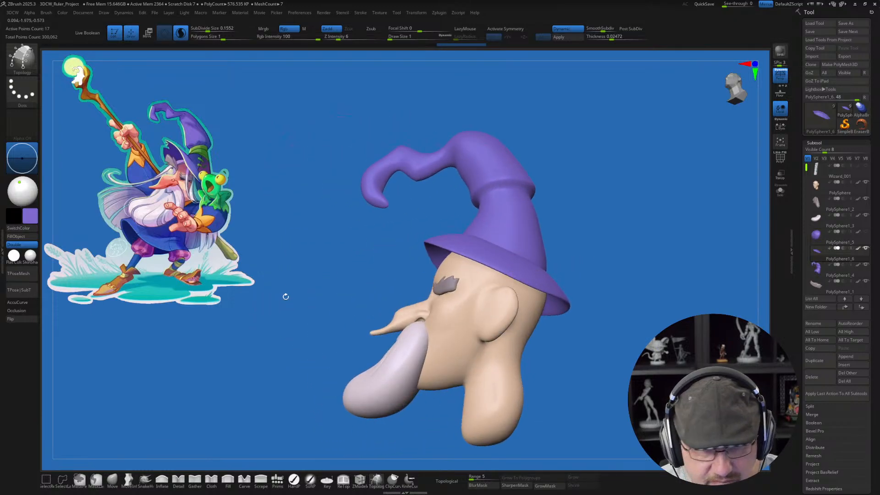
left_click_drag(285, 296, 304, 301)
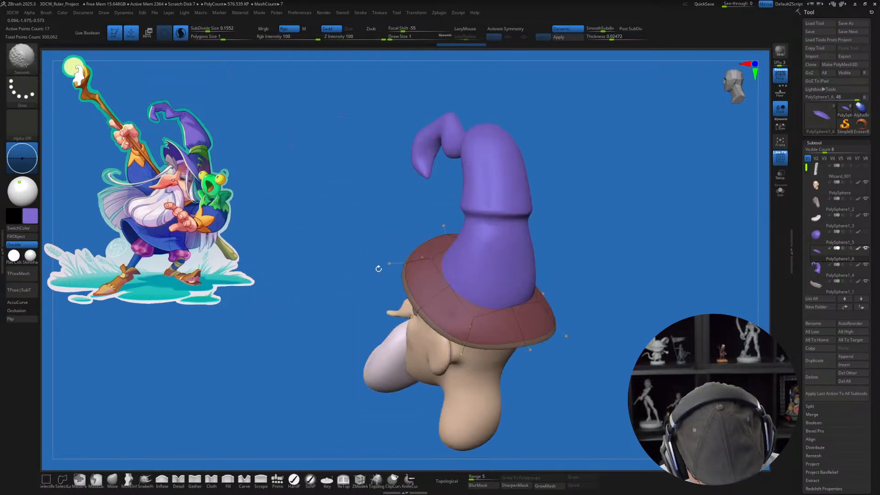
Step: Show the brim's polyframe and pull its side edge outward with the Move brush at a draw size of about 202
key("shift+f")
mouse_move(373, 246)
left_mouse_down()
mouse_move(384, 266)
mouse_move(369, 237)
mouse_move(389, 249)
left_mouse_up()
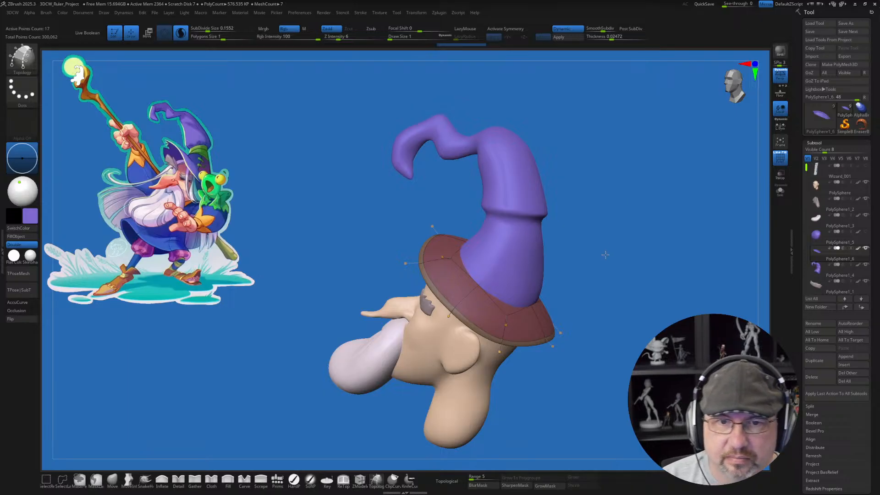
left_click_drag(605, 254, 614, 258)
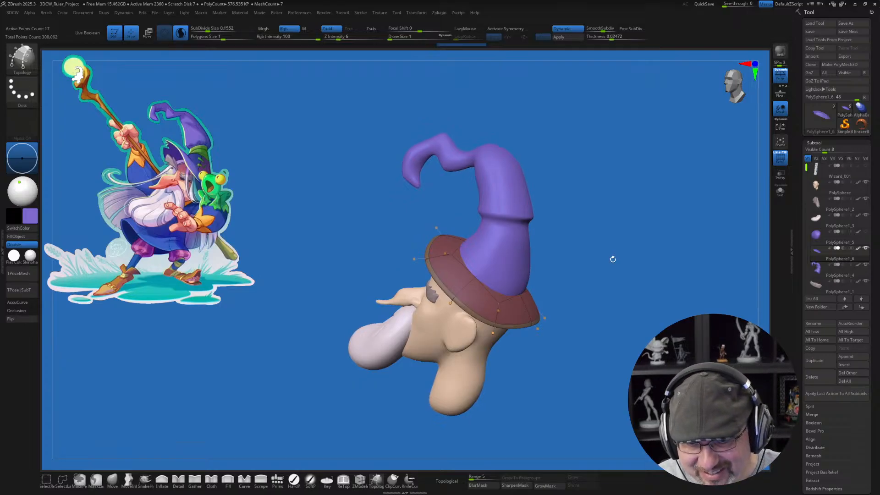
left_click(112, 478)
mouse_move(563, 320)
left_mouse_down()
mouse_move(573, 324)
mouse_move(512, 308)
mouse_move(471, 310)
left_mouse_up()
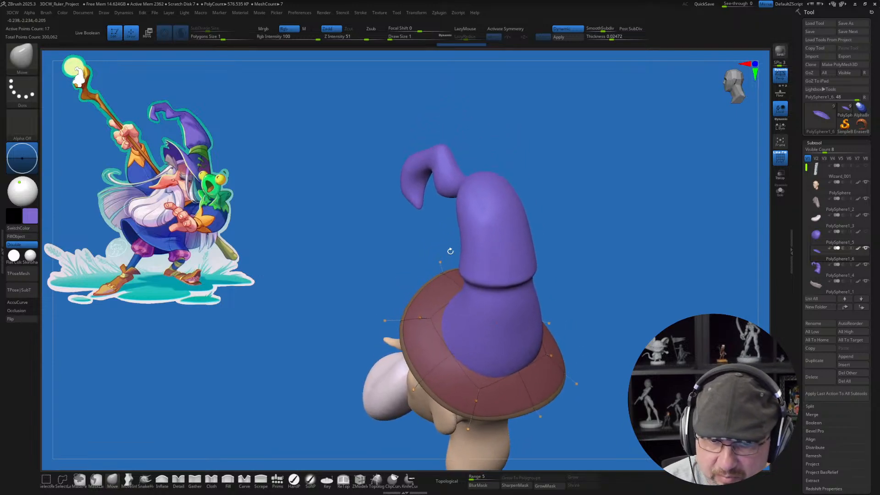
key("s")
mouse_move(465, 249)
left_mouse_down()
mouse_move(453, 269)
mouse_move(459, 273)
mouse_move(411, 243)
left_mouse_up()
key("s")
left_click_drag(403, 323, 387, 316)
left_click_drag(421, 398, 414, 406)
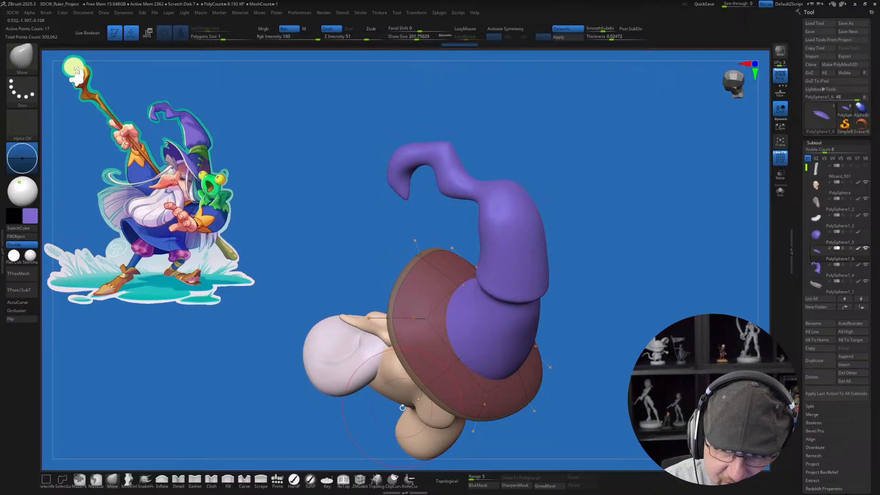
Step: Reshape the brim's rear corner and the edge above the ear with the Move brush, pulling them outward and down
left_click_drag(337, 406, 279, 369)
left_click_drag(473, 438, 466, 458)
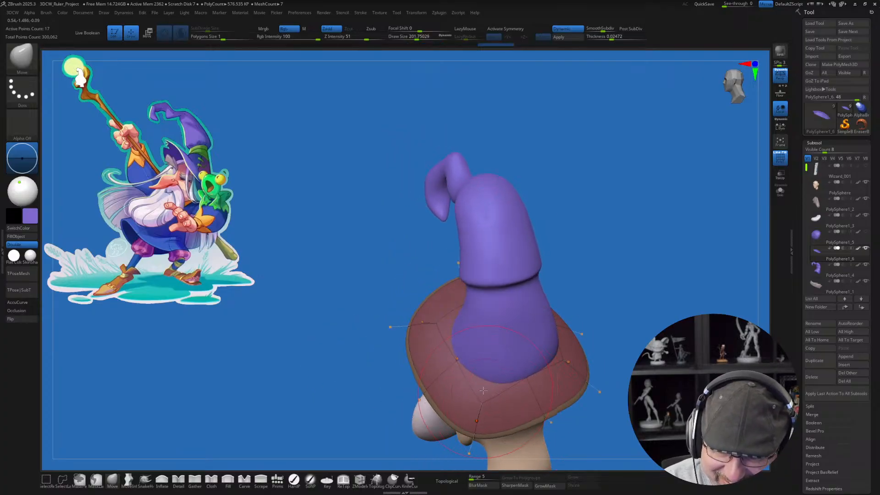
left_click_drag(417, 402, 402, 414)
left_click_drag(453, 370, 450, 373)
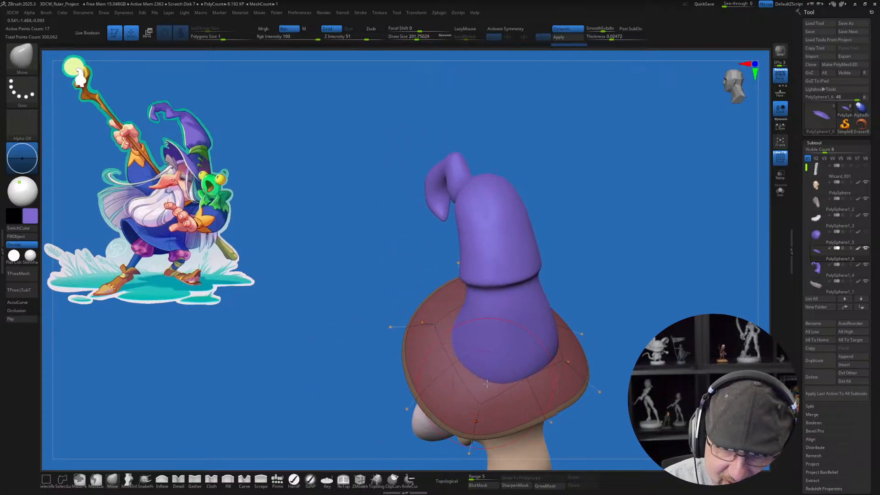
left_click_drag(328, 412, 442, 366)
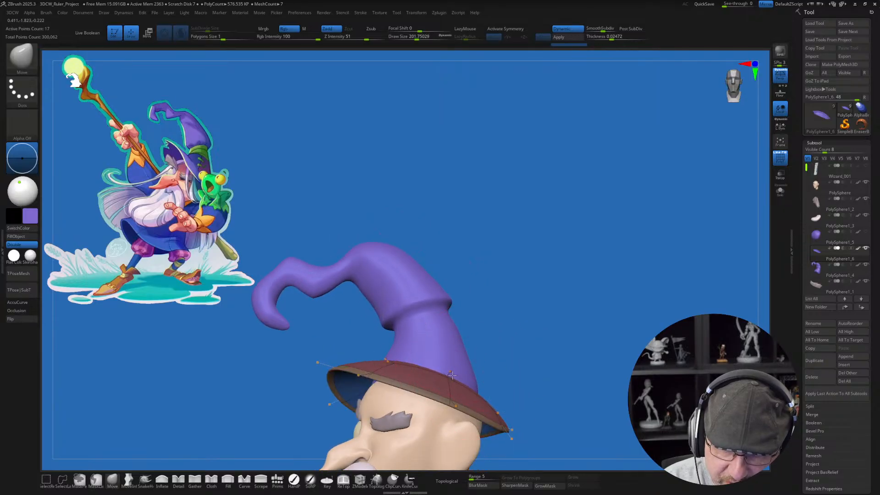
left_click_drag(449, 400, 444, 407)
Step: Enlarge the Move brush to a draw size of about 262 and pull the brim's back edge down behind the neck
mouse_move(316, 404)
left_mouse_down()
mouse_move(400, 382)
mouse_move(424, 361)
mouse_move(444, 364)
left_mouse_up()
key("s")
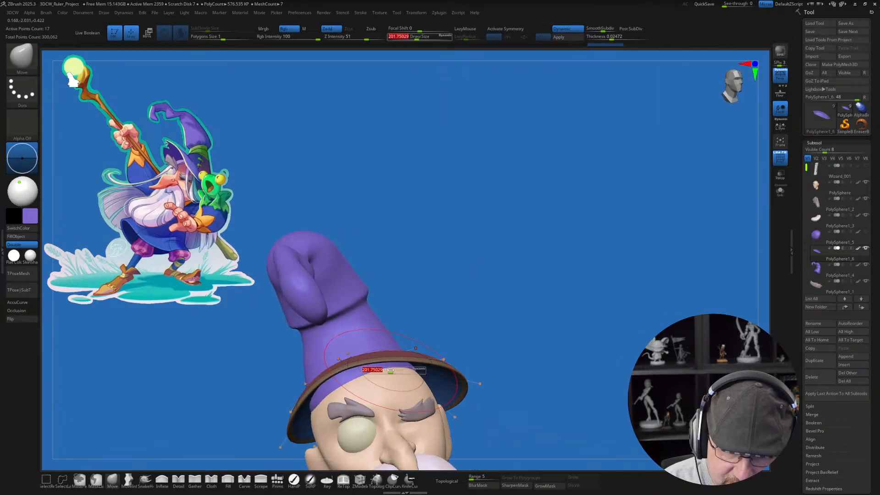
mouse_move(392, 370)
left_mouse_down()
mouse_move(404, 371)
mouse_move(397, 367)
mouse_move(449, 304)
mouse_move(452, 320)
left_mouse_up()
left_click_drag(612, 324, 510, 337)
mouse_move(629, 329)
left_mouse_down()
mouse_move(585, 352)
mouse_move(540, 349)
mouse_move(535, 323)
mouse_move(511, 330)
left_mouse_up()
key("s")
left_click_drag(501, 347, 500, 361)
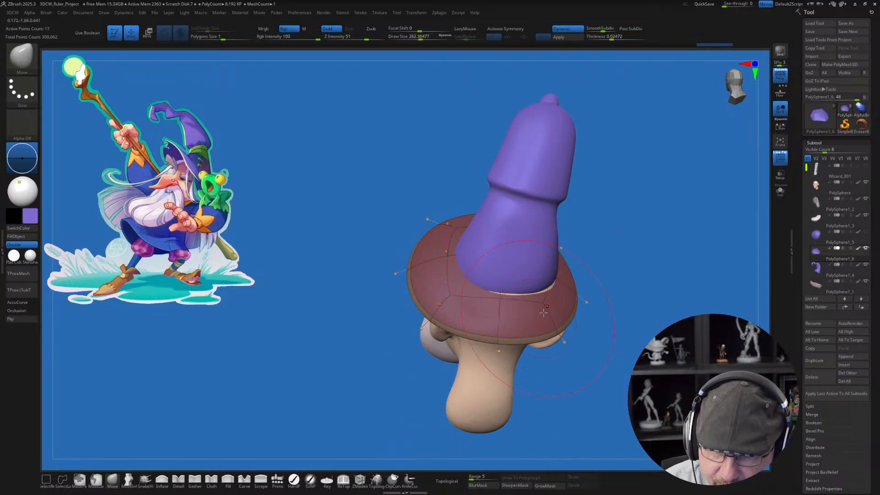
Step: Adjust the brim's edge and its fit against the hat cone at the back and open-eye side with the Move brush
left_click_drag(564, 340, 562, 333)
mouse_move(614, 306)
left_mouse_down()
mouse_move(570, 315)
mouse_move(554, 335)
left_mouse_up()
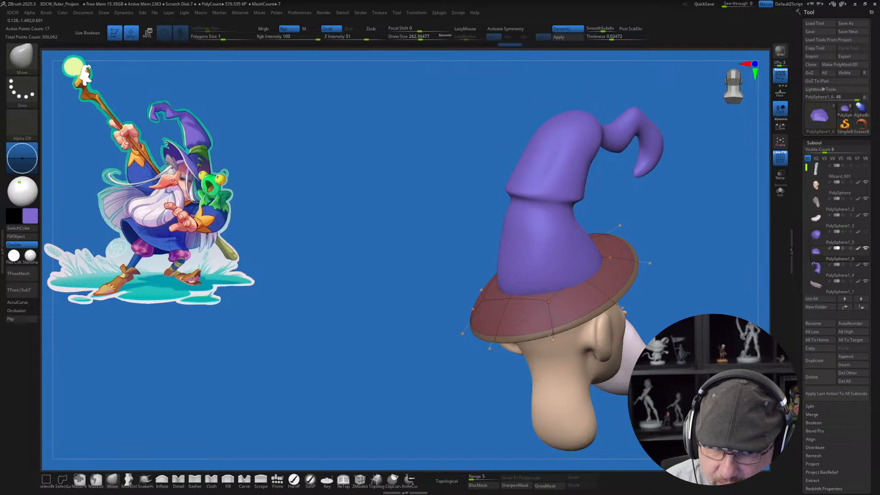
right_click_drag(588, 337, 565, 331)
mouse_move(594, 290)
right_mouse_down()
mouse_move(573, 286)
mouse_move(592, 284)
mouse_move(608, 255)
right_mouse_up()
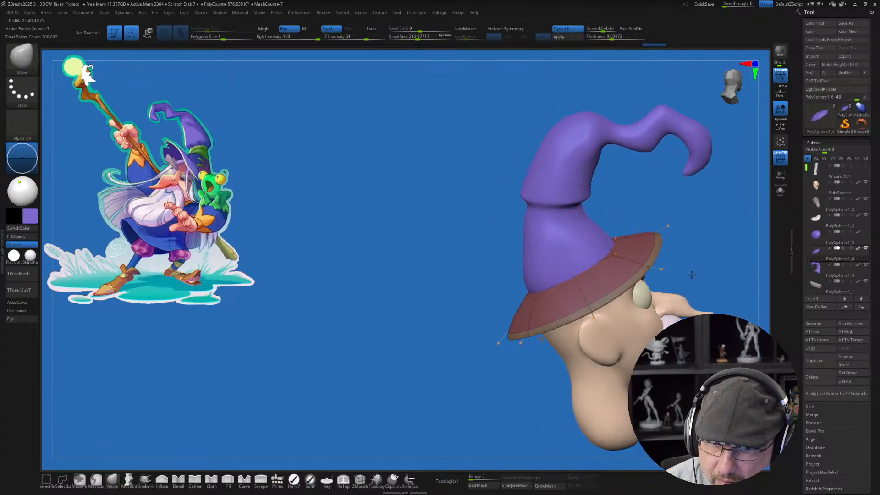
right_click_drag(651, 267, 552, 342)
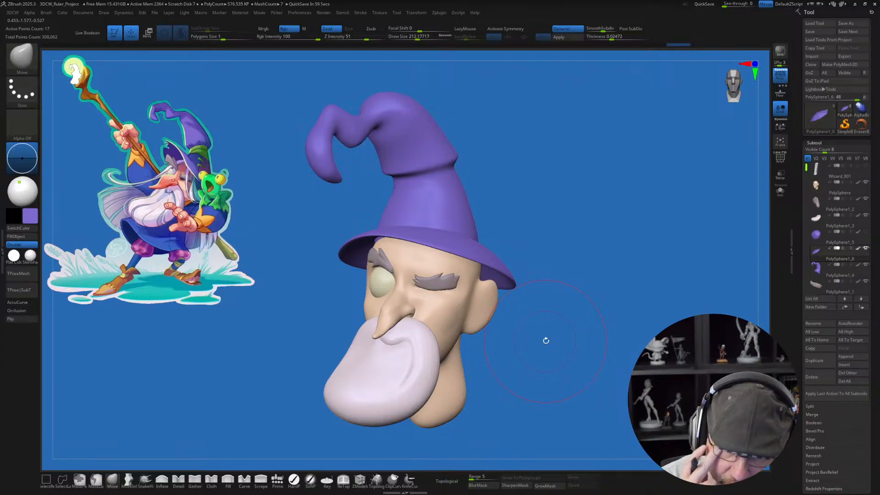
Step: Bend the front and side edges of the brim around the face with the Move brush at a draw size of about 268
right_click_drag(545, 340, 600, 319)
left_click_drag(314, 273, 301, 282)
key("s")
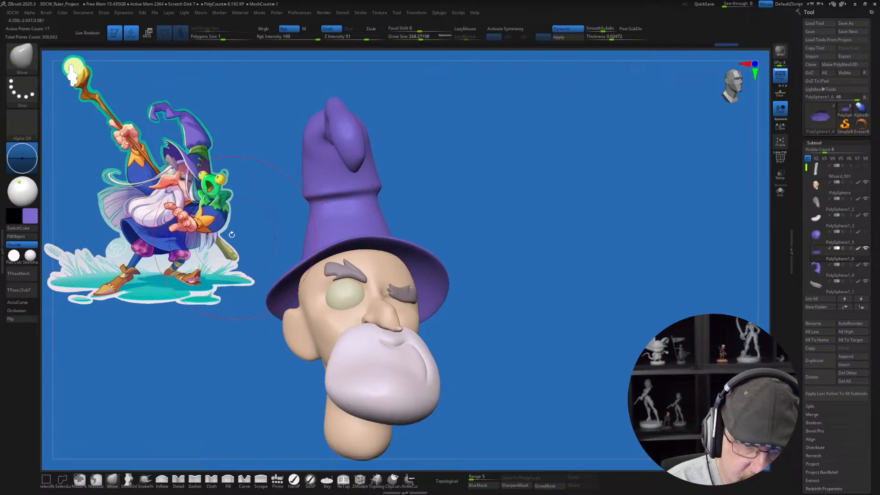
right_click_drag(262, 230, 435, 247)
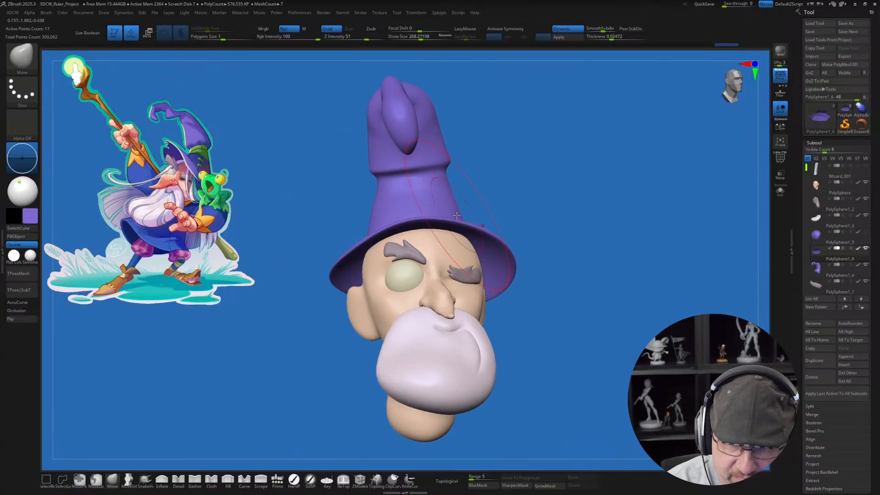
mouse_move(459, 220)
left_mouse_down()
mouse_move(465, 207)
mouse_move(481, 224)
mouse_move(457, 249)
left_mouse_up()
right_click_drag(457, 249, 547, 361)
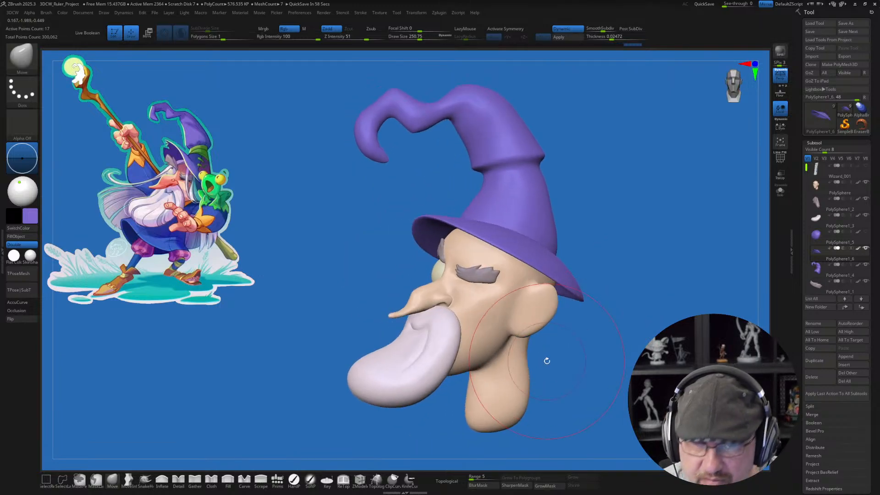
Step: Adjust the brim's side and rear edge above the ear with the Move brush at a draw size of about 182
right_click_drag(335, 244, 314, 252, "alt")
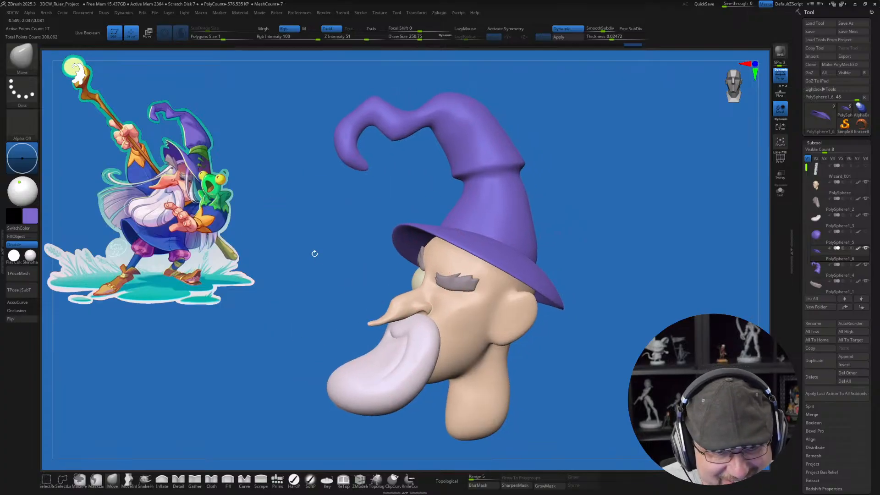
key("s")
left_click_drag(324, 265, 315, 265)
mouse_move(322, 292)
right_mouse_down("ctrl")
mouse_move(316, 277)
mouse_move(294, 295)
mouse_move(317, 292)
right_mouse_up("ctrl")
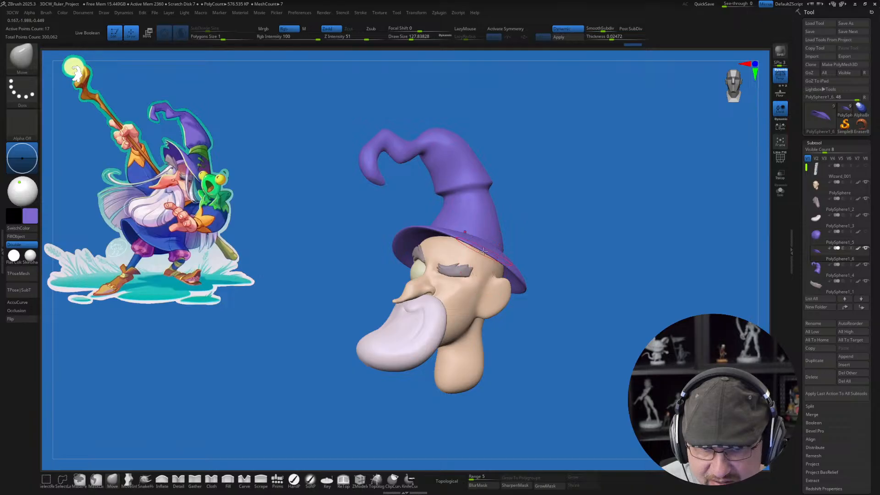
key("s")
left_click_drag(487, 260, 492, 263)
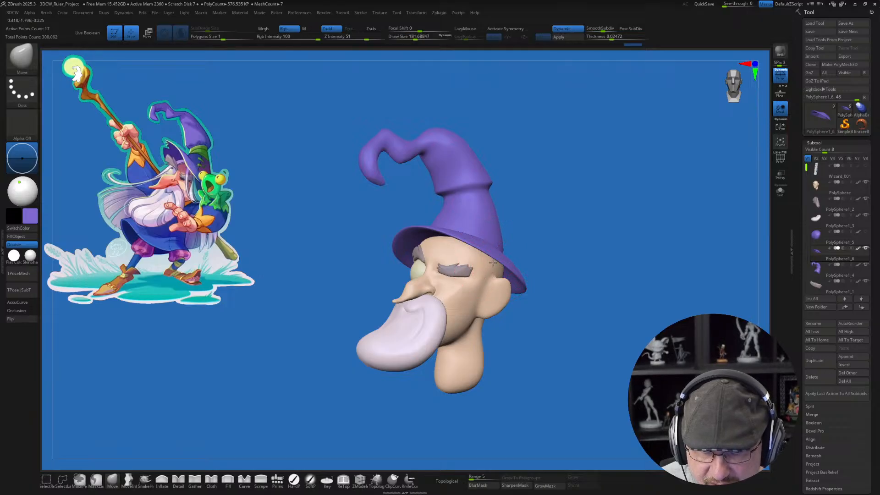
left_click_drag(689, 297, 601, 306)
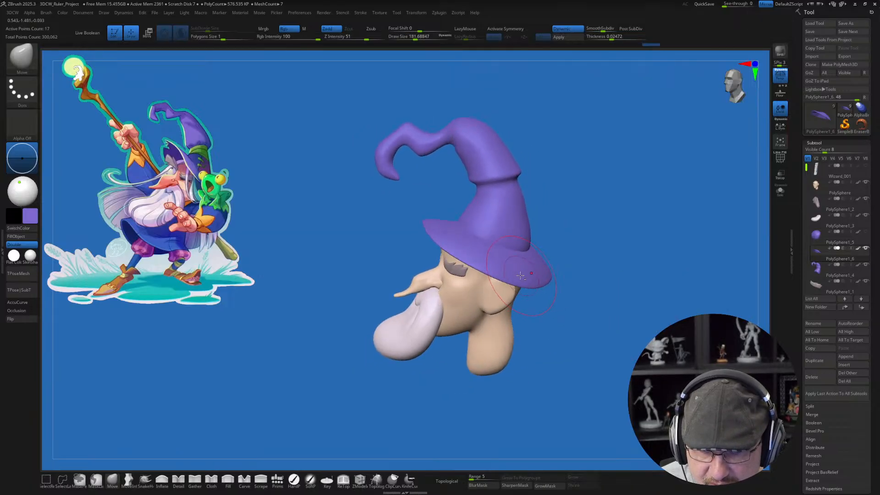
key("s")
left_click_drag(477, 265, 487, 281)
mouse_move(555, 316)
left_mouse_down()
mouse_move(594, 308)
mouse_move(567, 306)
mouse_move(559, 343)
mouse_move(556, 323)
mouse_move(509, 269)
left_mouse_up()
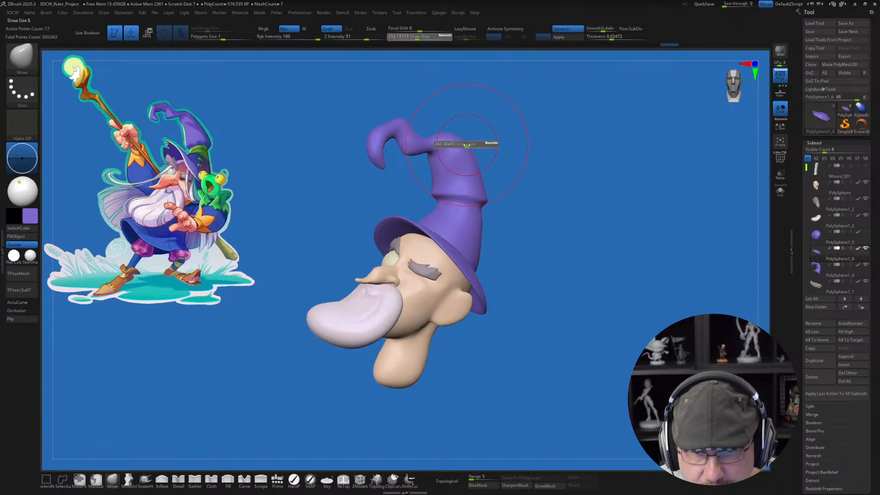
Step: Select the hat cone and pull its upper bend and curled tip with the Move brush at a draw size of about 358
left_click(458, 143, "alt")
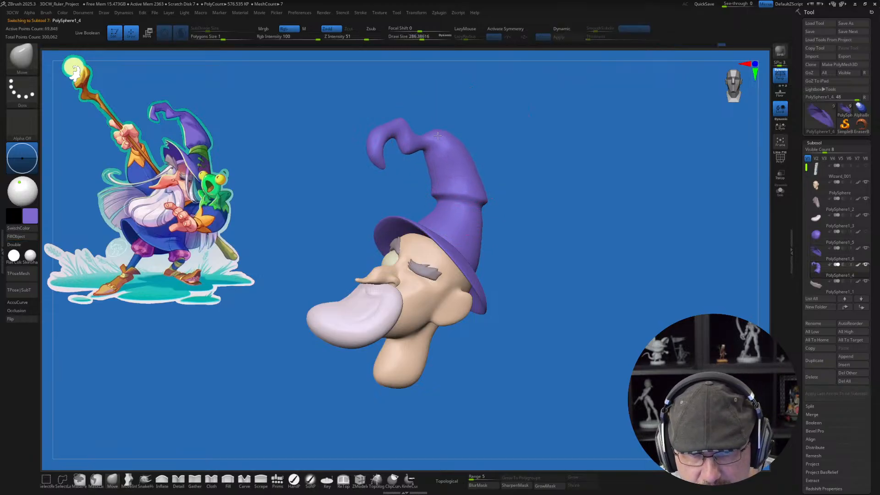
key("s")
mouse_move(422, 142)
left_mouse_down()
mouse_move(391, 129)
mouse_move(371, 147)
mouse_move(378, 151)
left_mouse_up()
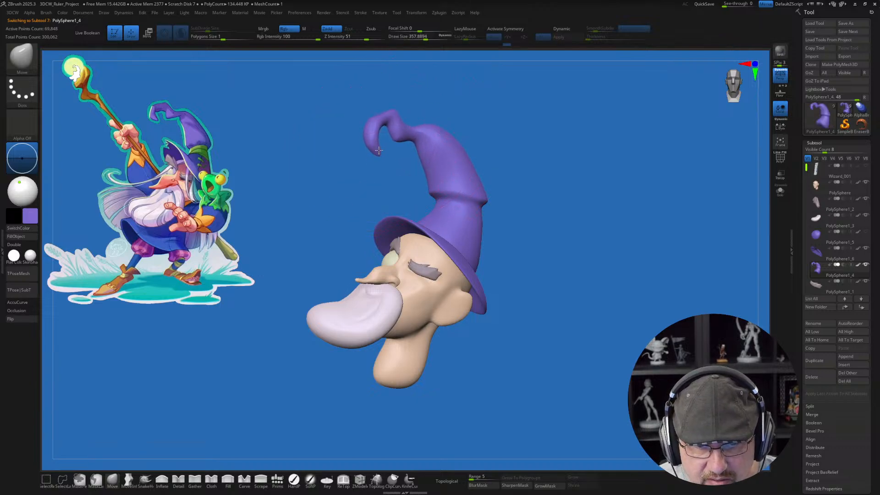
key("s")
left_click_drag(429, 168, 411, 169)
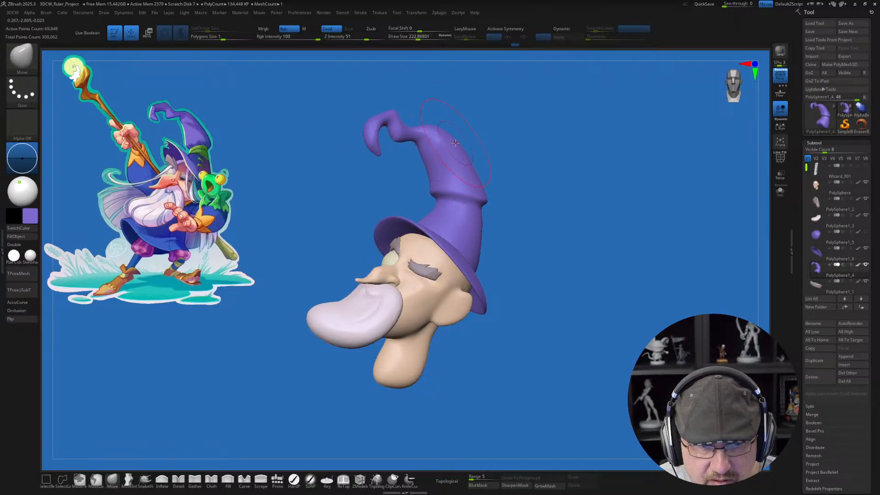
Step: Reshape the front of the hat cone around its middle fold with the Move brush at a draw size of about 268
key("]")
key("]")
left_click_drag(550, 188, 589, 228)
left_click_drag(607, 195, 568, 274, "alt")
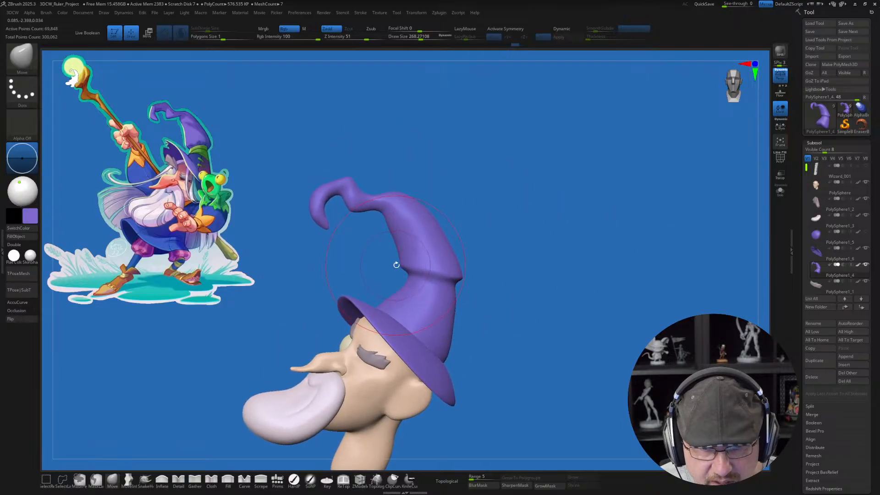
left_click_drag(402, 266, 399, 281)
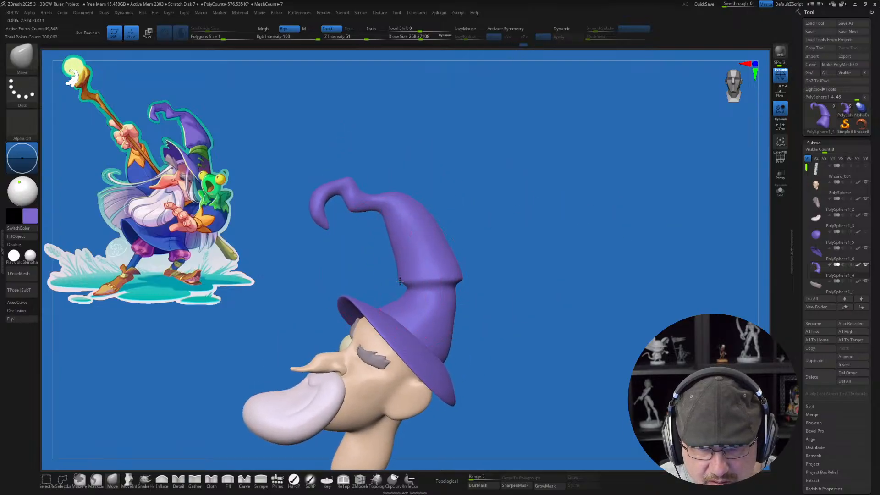
mouse_move(488, 302)
left_mouse_down()
mouse_move(545, 279)
mouse_move(519, 274)
left_mouse_up()
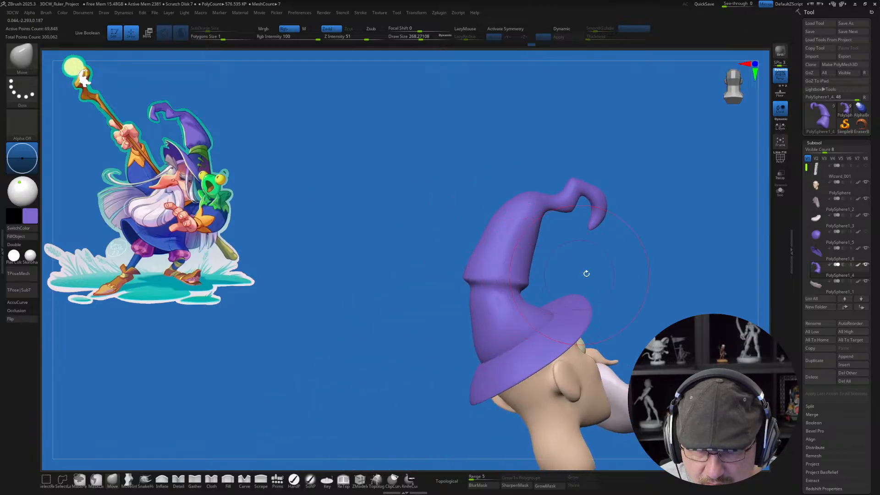
left_click_drag(586, 273, 529, 279)
left_click_drag(595, 256, 571, 254)
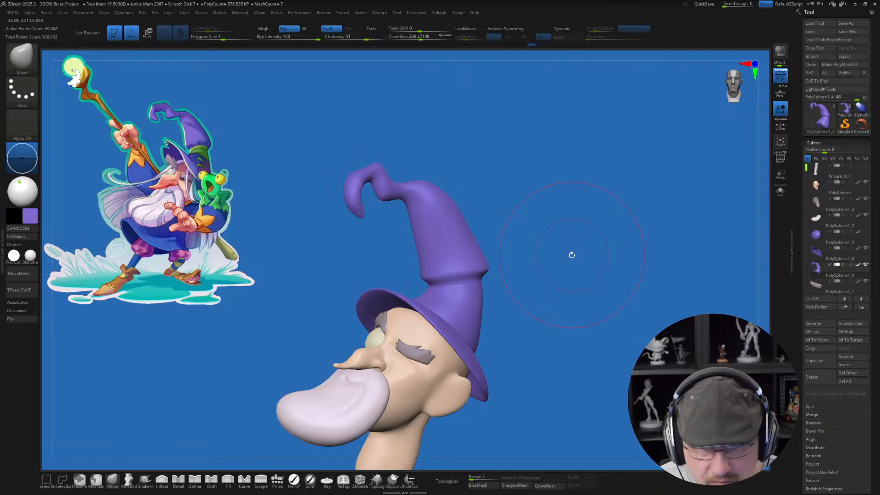
left_click_drag(480, 264, 458, 299)
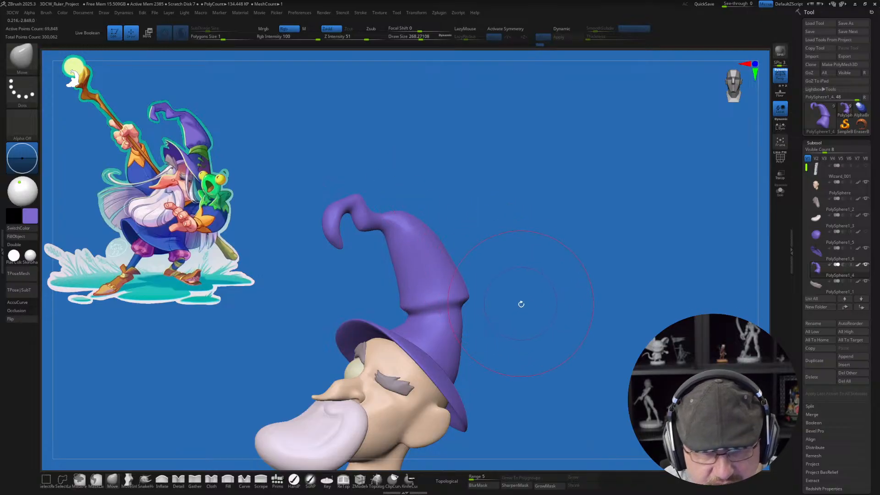
Step: Refine the hat cone's front contour between the top bend and the middle fold with the Move brush at a draw size of about 187
left_click_drag(523, 306, 513, 315)
key("s")
left_click_drag(531, 319, 509, 334)
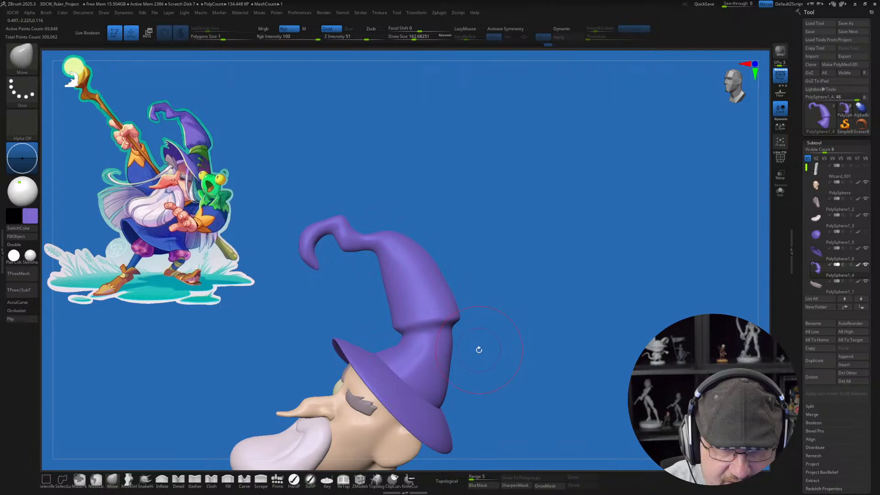
key("s")
left_click(386, 282)
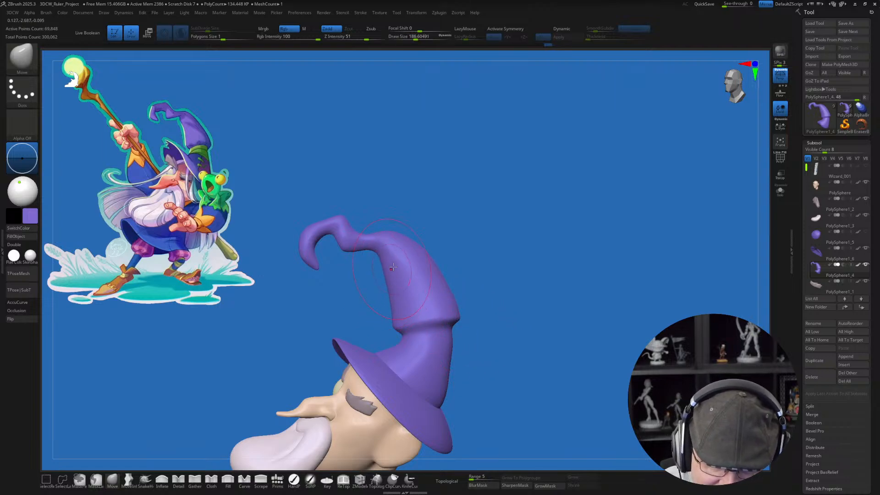
right_click_drag(386, 260, 390, 283, "ctrl")
key("s")
left_click(389, 285)
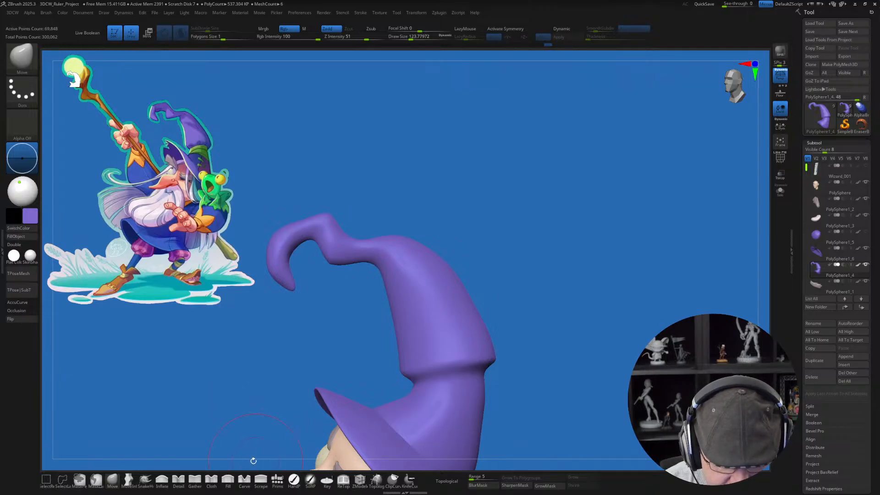
Step: Pull a sharp corner from the cone's front below the top bend using the Move Infinite Depth brush with AccuCurve at size about 94
left_click(145, 479)
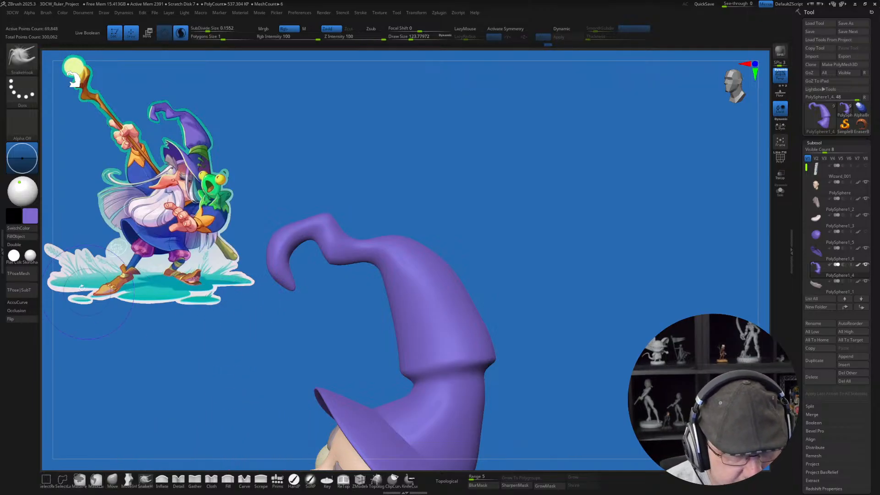
left_click(128, 479)
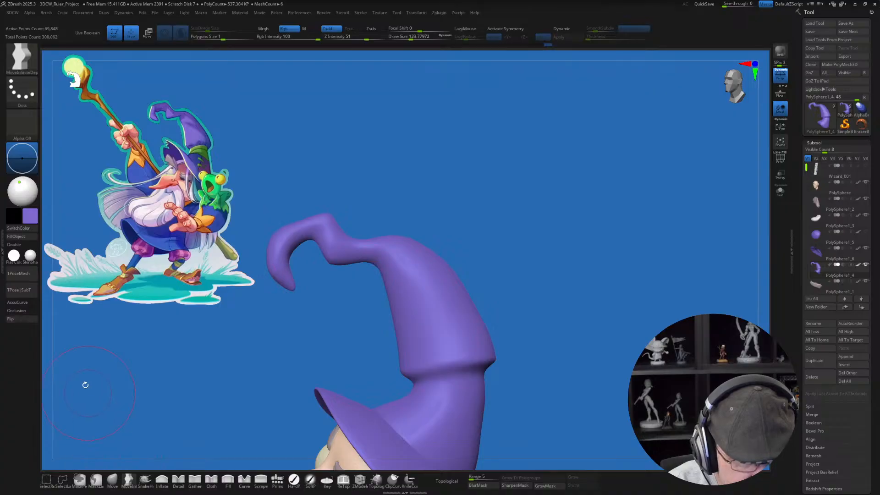
left_click(33, 304)
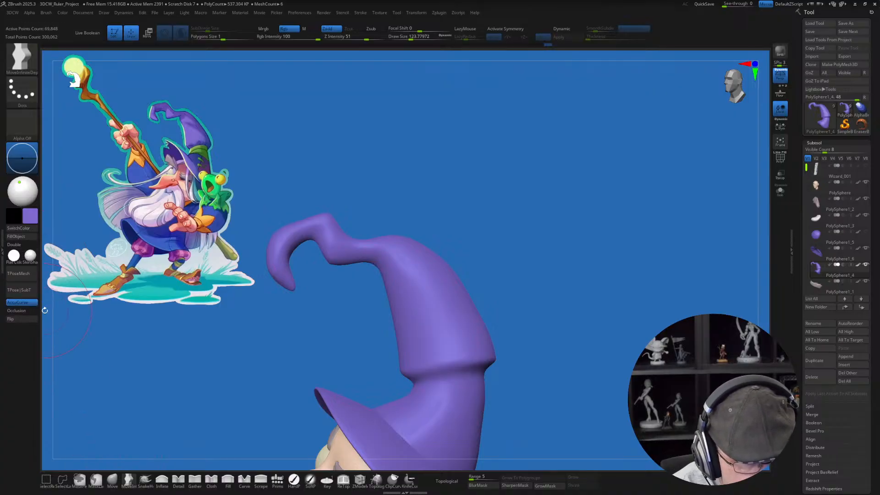
key("s")
left_click_drag(353, 299, 351, 299)
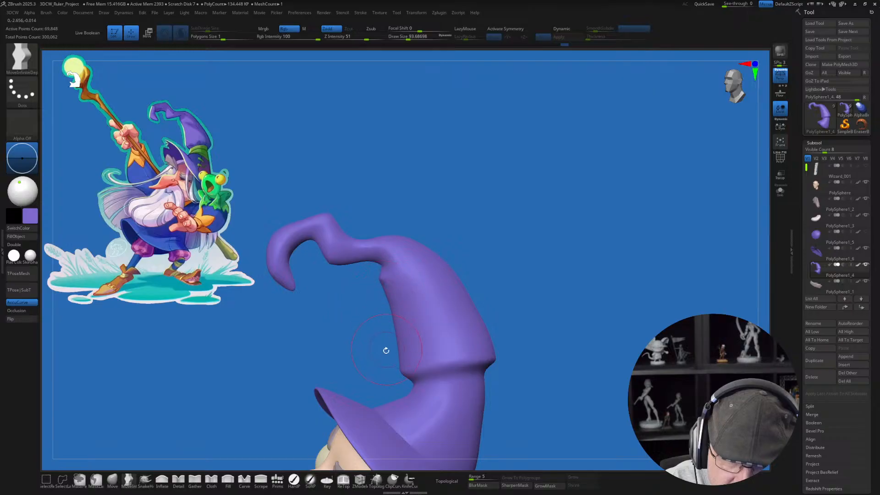
left_click_drag(386, 350, 401, 333)
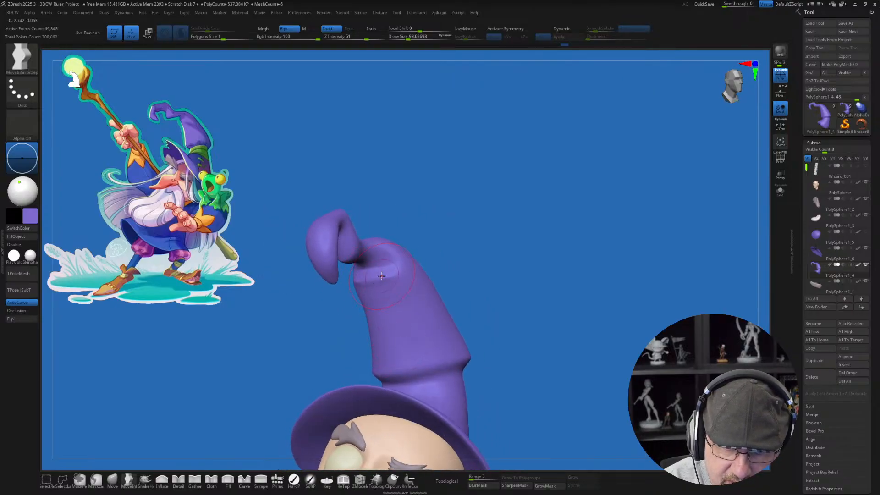
mouse_move(414, 297)
right_mouse_down()
mouse_move(390, 303)
mouse_move(399, 308)
mouse_move(373, 264)
right_mouse_up()
Step: Smooth and reshape the protruding corner below the top bend with the Smooth and Move brushes at a draw size of about 62
left_click(113, 480)
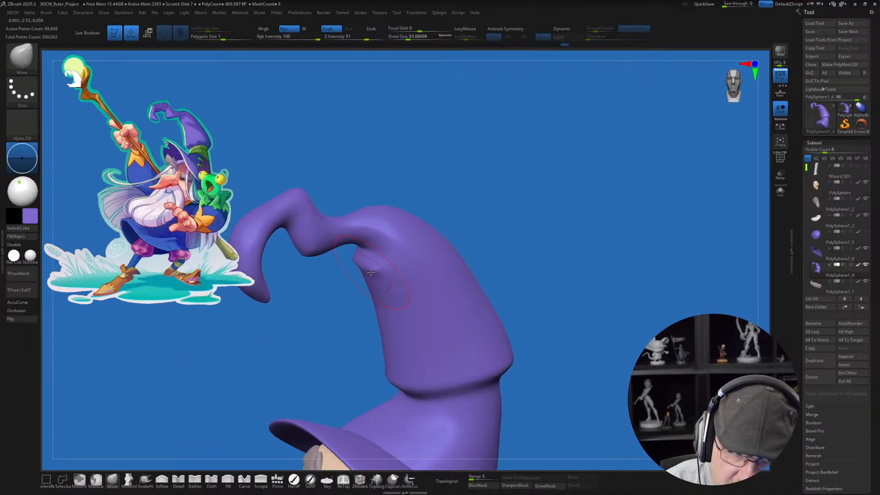
key("[")
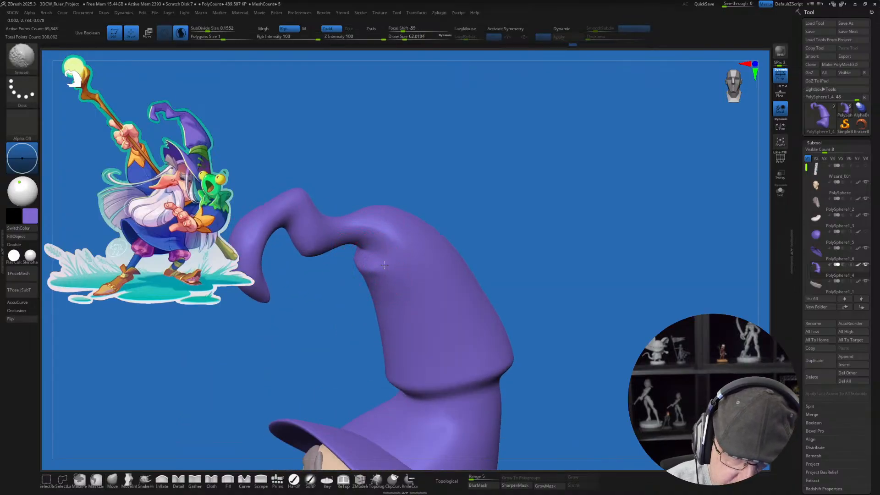
mouse_move(358, 260)
right_mouse_down()
mouse_move(403, 288)
mouse_move(344, 268)
right_mouse_up()
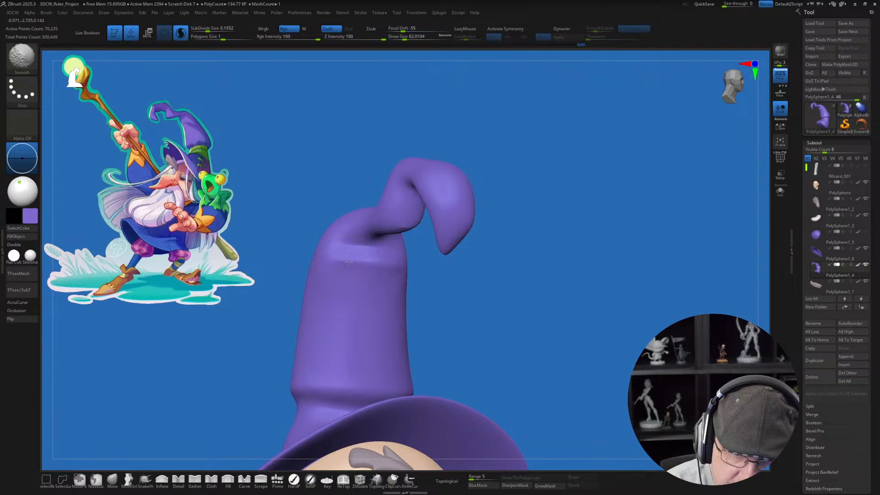
mouse_move(456, 297)
right_mouse_down()
mouse_move(356, 274)
mouse_move(405, 313)
right_mouse_up()
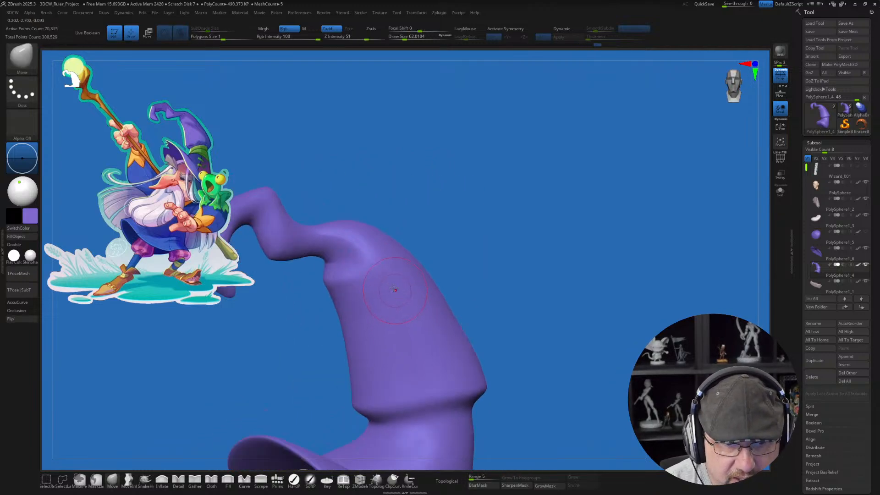
right_click_drag(388, 266, 385, 225, "alt")
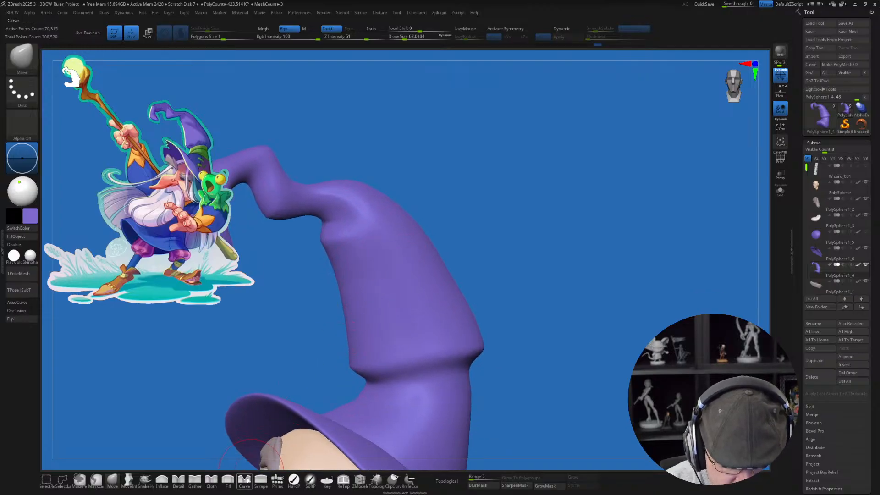
Step: Switch to the Carve brush and test a diagonal fold across the upper cone at a draw size of about 62
left_click(211, 479)
right_click_drag(394, 293, 454, 309)
left_click(244, 479)
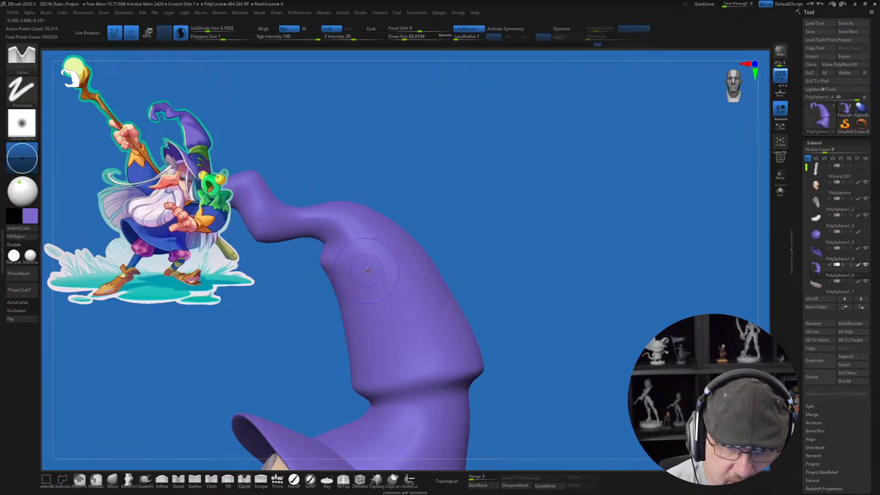
mouse_move(367, 270)
right_mouse_down()
mouse_move(412, 261)
mouse_move(432, 275)
mouse_move(435, 301)
mouse_move(422, 297)
right_mouse_up()
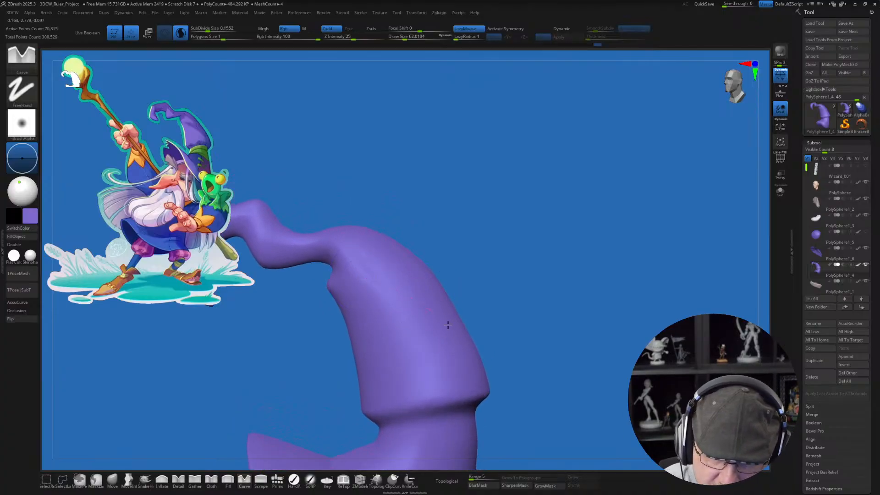
Step: Try carving diagonal folds from the front corner toward the cone's back at a draw size of about 71, and undo the strokes
key("s")
left_click(368, 276)
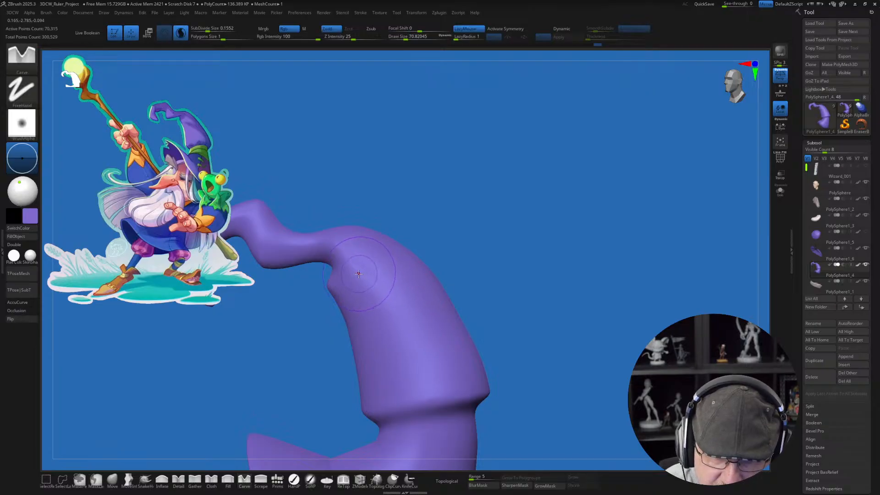
mouse_move(355, 272)
left_mouse_down()
mouse_move(404, 297)
mouse_move(474, 365)
left_mouse_up()
key("ctrl+z")
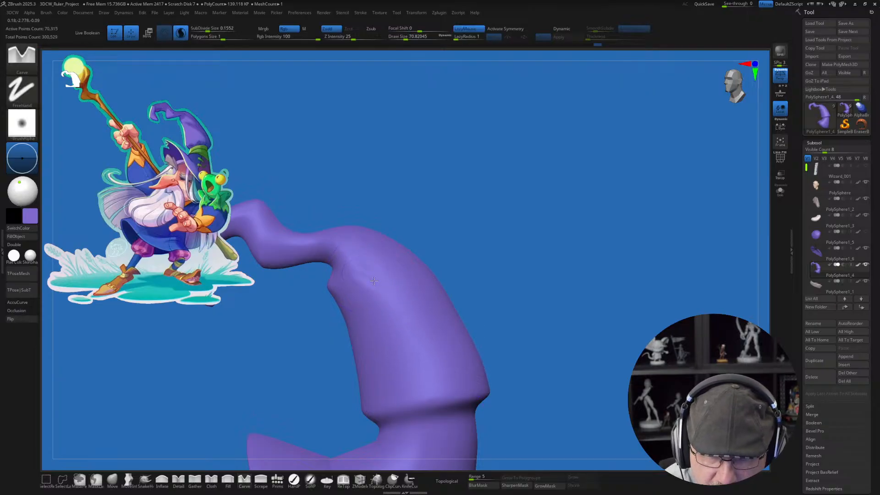
left_click_drag(369, 275, 468, 373)
key("ctrl+z")
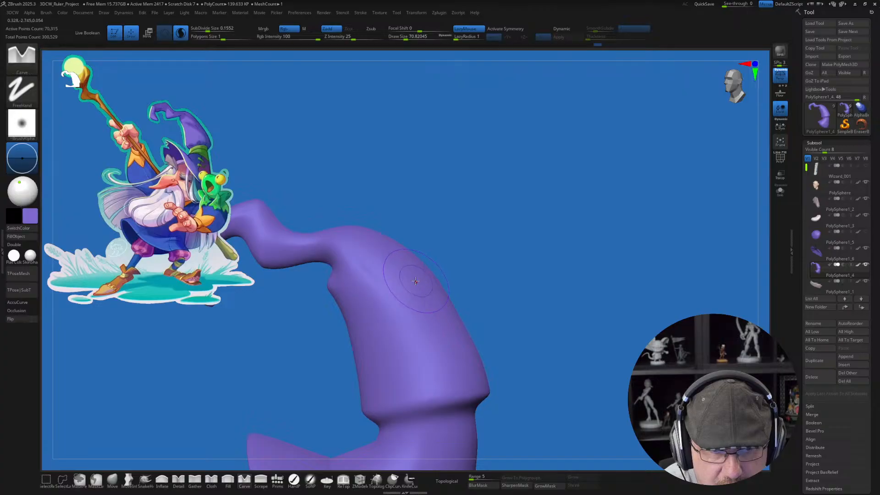
Step: Carve diagonal folds down the upper cone at a draw size of about 116 and undo the excess strokes
right_click_drag(390, 272, 394, 277)
key("s")
left_click_drag(394, 277, 472, 367)
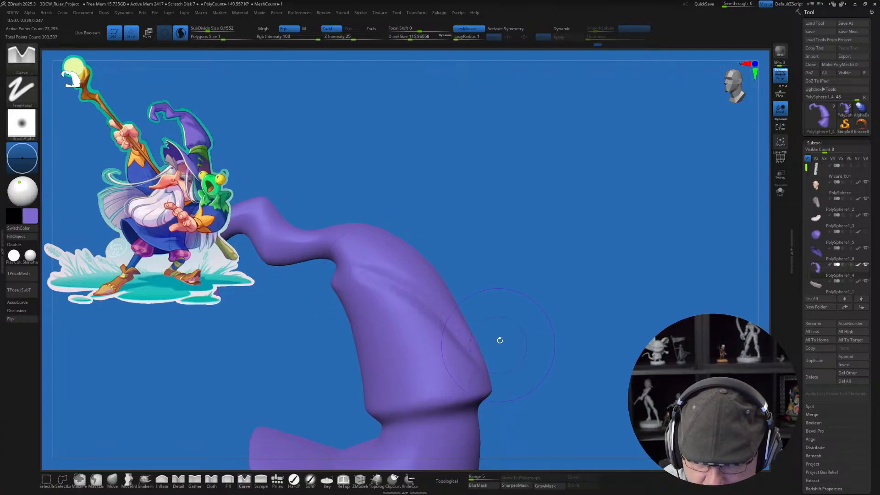
mouse_move(557, 354)
right_mouse_down()
mouse_move(518, 367)
mouse_move(559, 364)
right_mouse_up()
key("ctrl+z")
key("ctrl+z")
key("ctrl+z")
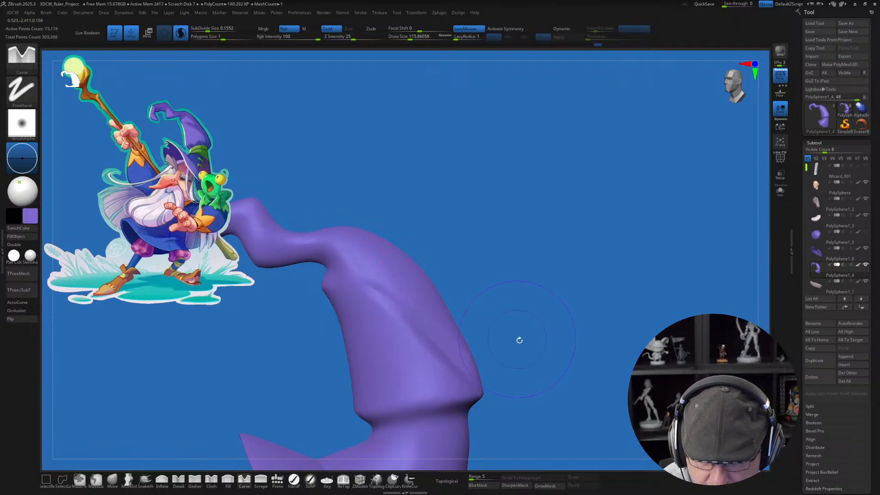
Step: Soften the carved folds and add finer ones running down from the front corner with the Carve brush at size about 83
mouse_move(519, 340)
right_mouse_down()
mouse_move(535, 371)
mouse_move(538, 363)
mouse_move(523, 366)
mouse_move(520, 335)
mouse_move(559, 324)
mouse_move(538, 336)
right_mouse_up()
key("shift")
key("s")
left_click_drag(539, 337, 536, 336)
right_click_drag(536, 336, 529, 320)
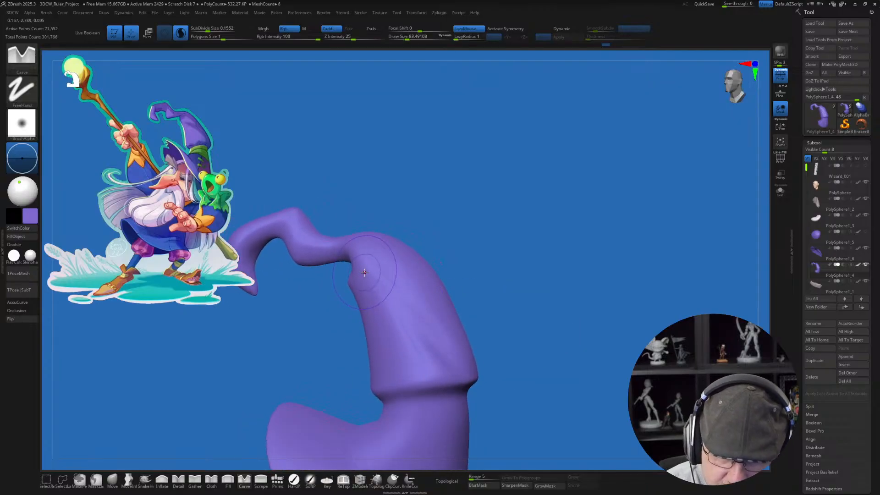
left_click_drag(364, 272, 429, 343)
key("shift")
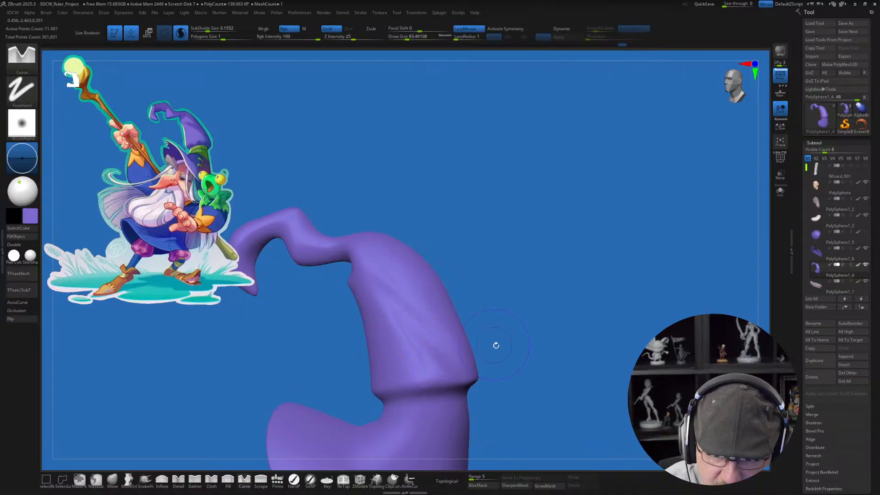
Step: Smooth the diagonal folds on the side of the hat cone and carve along the lower ridge at a draw size of about 83
mouse_move(494, 345)
right_mouse_down()
mouse_move(539, 356)
mouse_move(529, 358)
mouse_move(552, 337)
mouse_move(523, 359)
mouse_move(550, 345)
right_mouse_up()
key("shift")
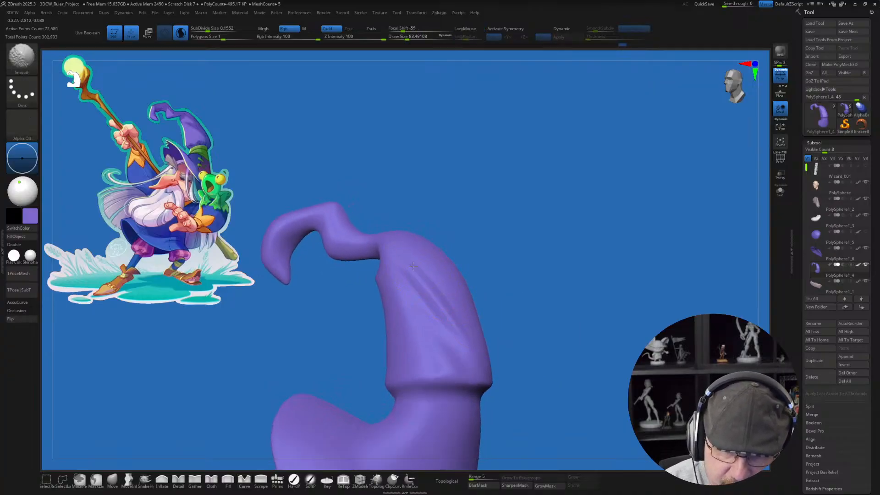
left_click_drag(451, 325, 454, 321, "shift")
mouse_move(504, 307)
right_mouse_down()
mouse_move(563, 347)
mouse_move(526, 344)
right_mouse_up()
left_click_drag(430, 384, 425, 382)
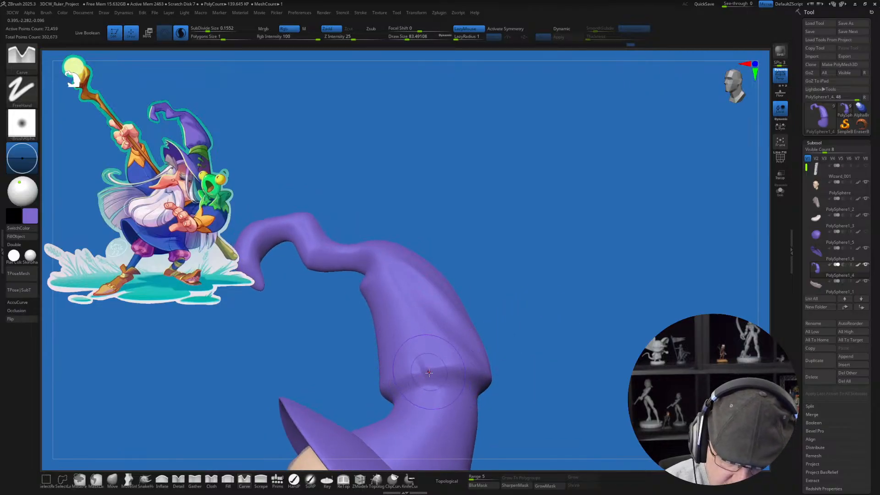
mouse_move(428, 372)
right_mouse_down()
mouse_move(429, 365)
mouse_move(374, 366)
mouse_move(368, 378)
mouse_move(368, 359)
mouse_move(333, 402)
right_mouse_up()
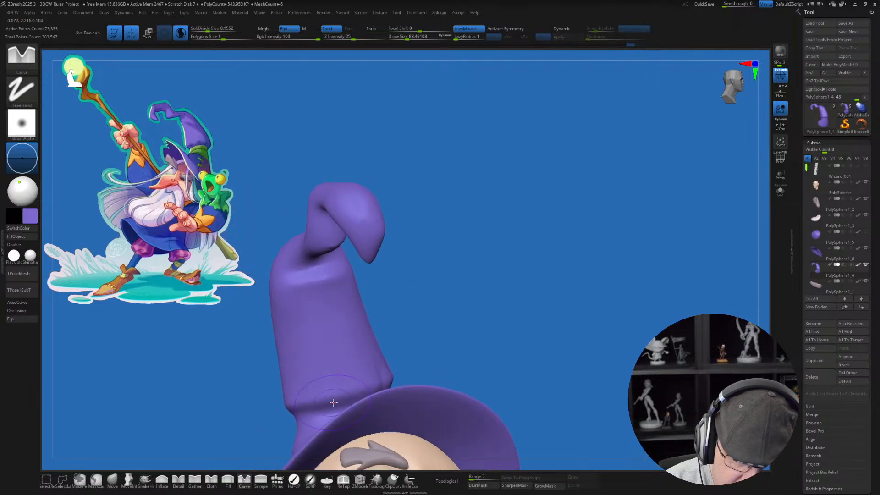
Step: Carve a fold rising from the lower ridge on the front of the cone and smooth the surface above it
left_click_drag(337, 403, 339, 368)
right_click_drag(475, 341, 429, 365)
key("shift")
left_click_drag(395, 367, 374, 333, "shift")
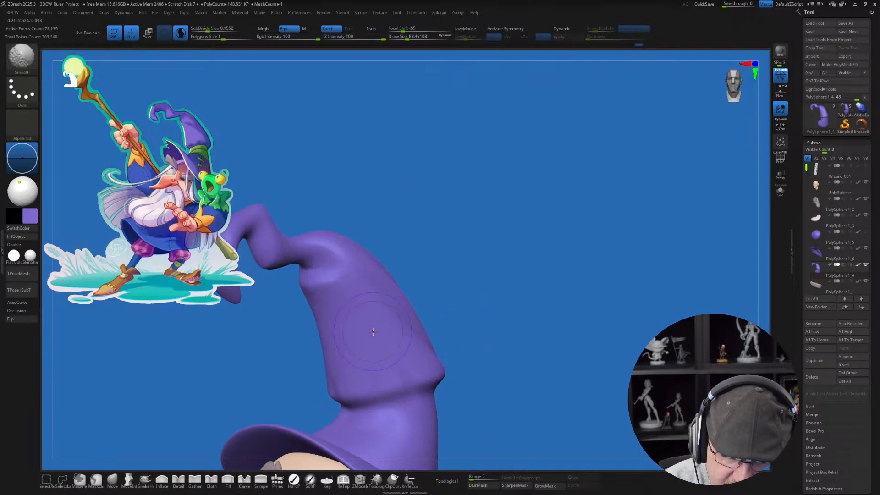
Step: Carve further short folds along the cone's lower ridge and up its side with the Carve brush at size about 83
right_click_drag(472, 333, 458, 331)
left_click_drag(419, 376, 403, 376, "shift")
right_click_drag(447, 367, 421, 369)
mouse_move(445, 380)
left_mouse_down()
mouse_move(412, 383)
mouse_move(385, 331)
left_mouse_up()
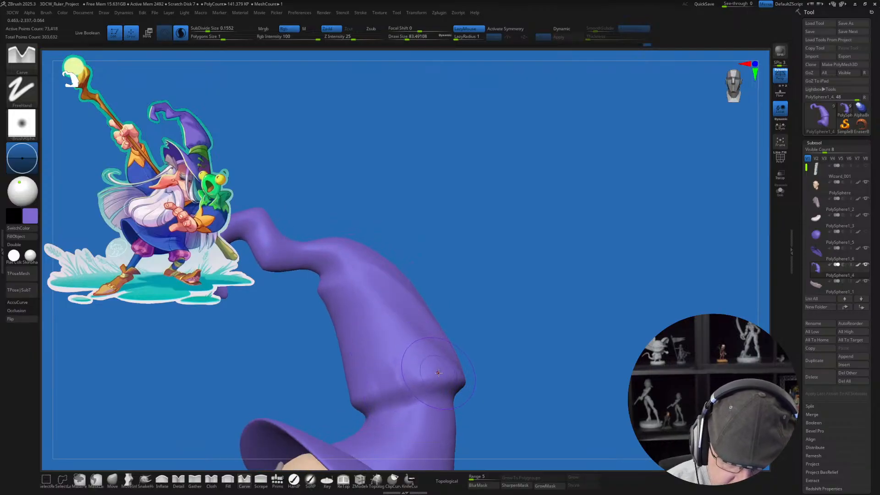
right_click_drag(438, 373, 421, 370)
left_click_drag(404, 378, 423, 326)
right_click_drag(433, 362, 413, 363)
left_click_drag(402, 374, 400, 326, "shift")
right_click_drag(527, 375, 519, 347, "shift")
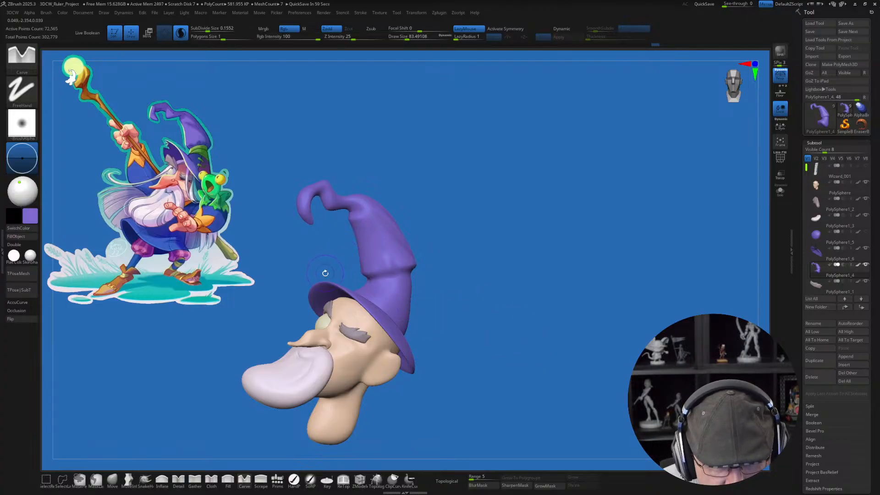
Step: Select the hat brim, show its polyframe and pull its front and side edges outward with the Move brush at size about 167
left_click(232, 401, "alt")
left_click(113, 480)
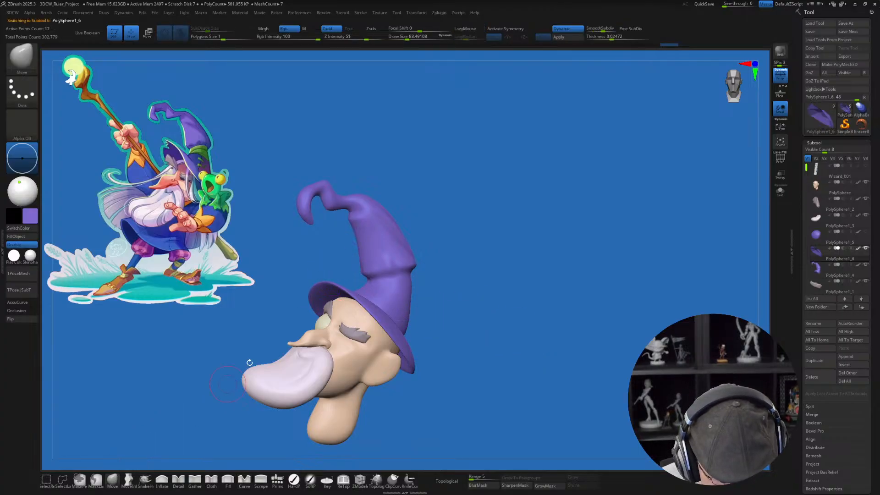
right_click_drag(252, 344, 304, 300)
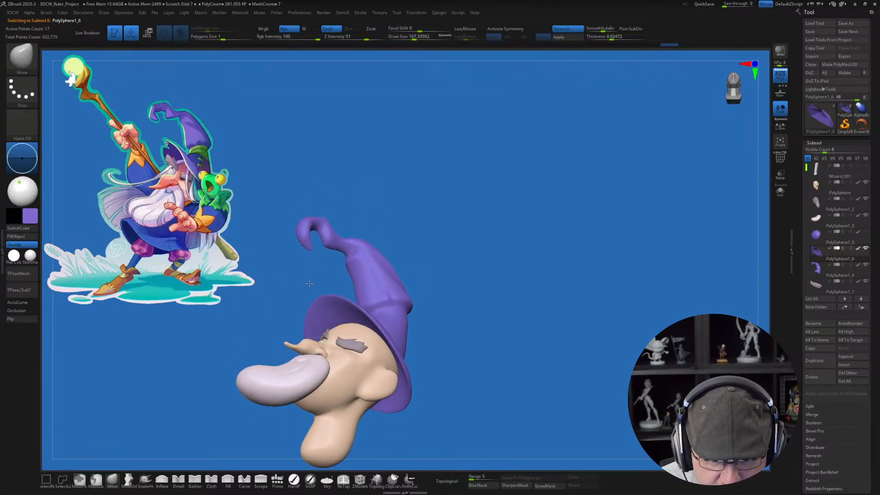
right_click_drag(301, 272, 349, 265)
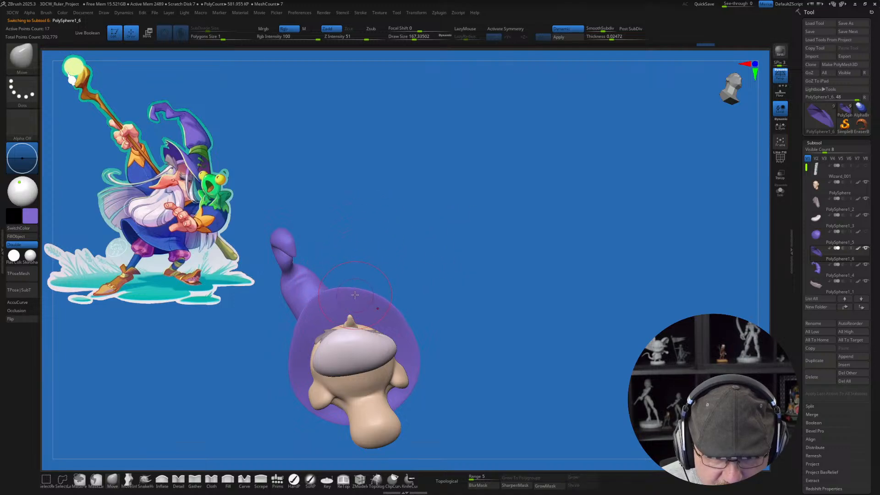
key("shift+f")
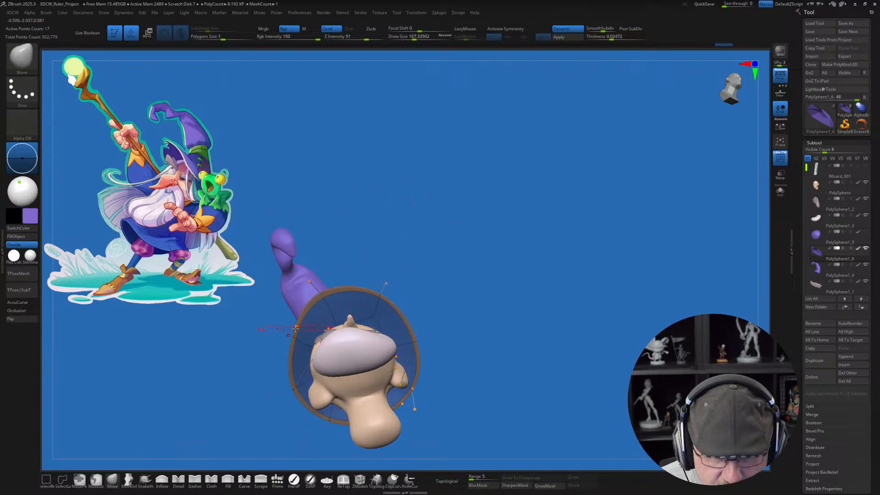
left_click_drag(288, 326, 276, 311)
mouse_move(371, 282)
right_mouse_down()
mouse_move(459, 256)
mouse_move(368, 267)
right_mouse_up()
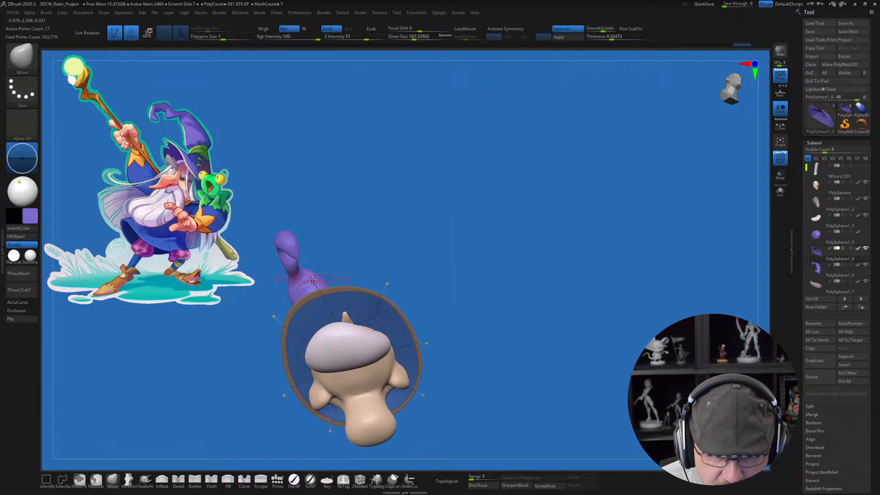
right_click_drag(319, 255, 312, 283)
left_click_drag(312, 282, 294, 275)
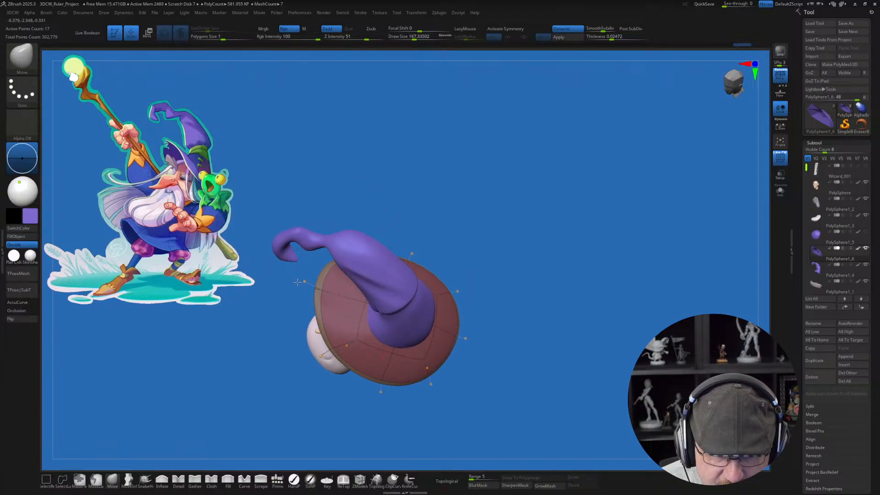
Step: Set the hat brim's Dynamic Subdiv thickness to about 0.031
right_click_drag(294, 367, 299, 302)
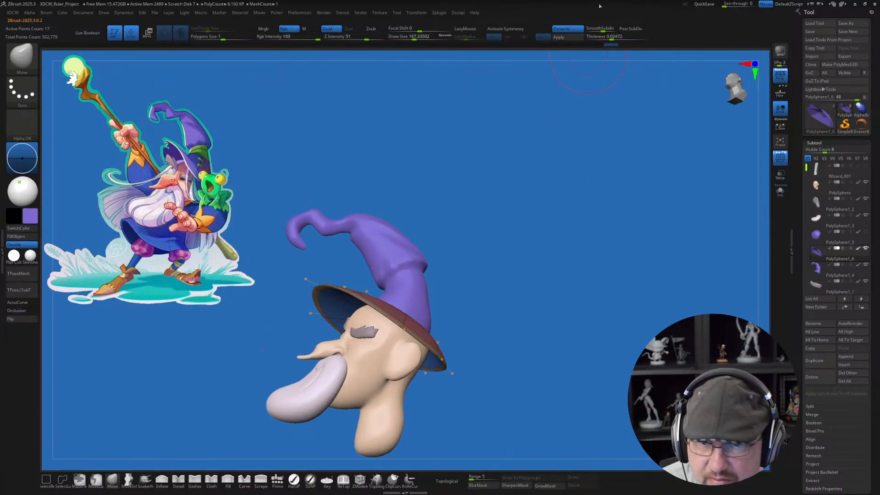
left_click_drag(611, 39, 617, 38)
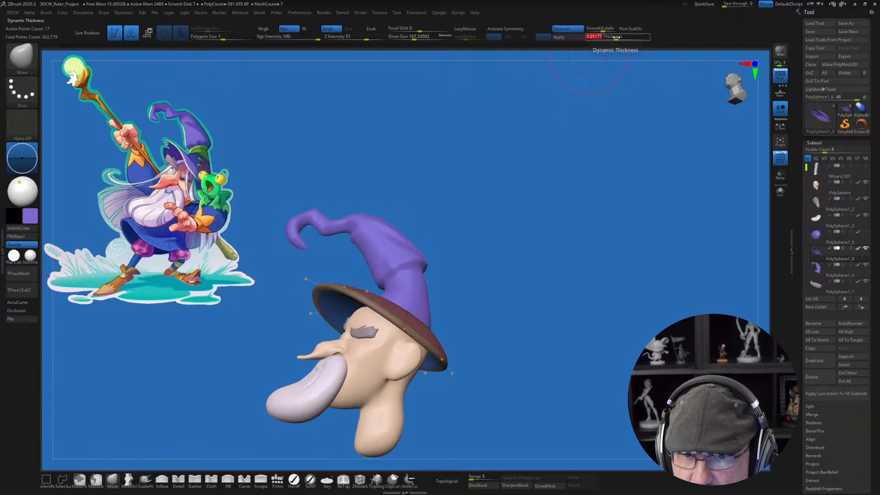
right_click_drag(549, 268, 561, 271)
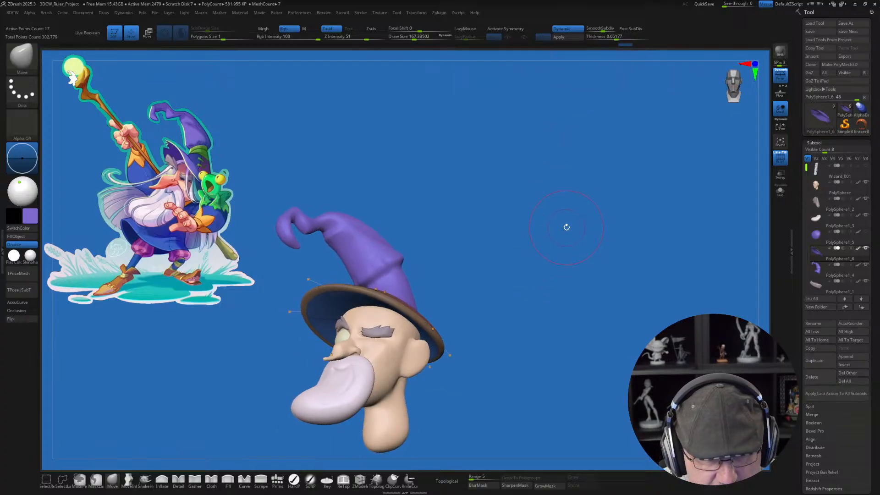
right_click_drag(566, 227, 554, 219)
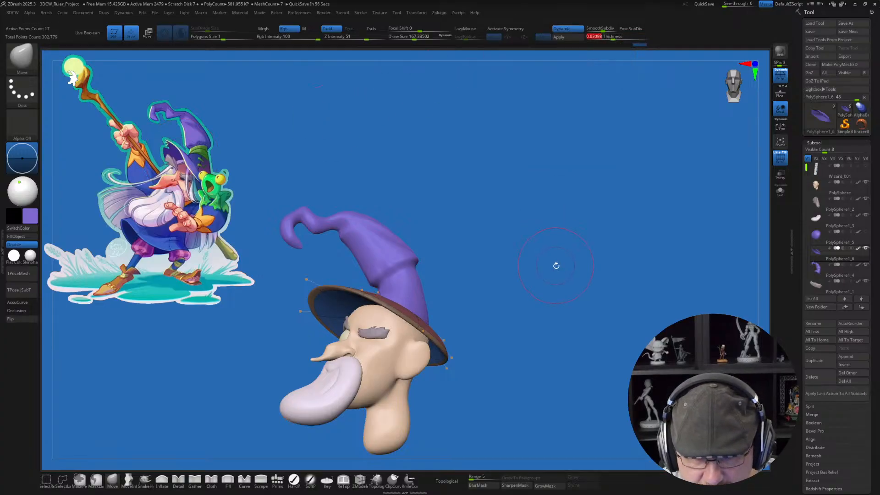
Step: Hide the polyframe and reshape the back edge of the brim with the Move brush at a draw size of about 207
right_click_drag(552, 232, 484, 339)
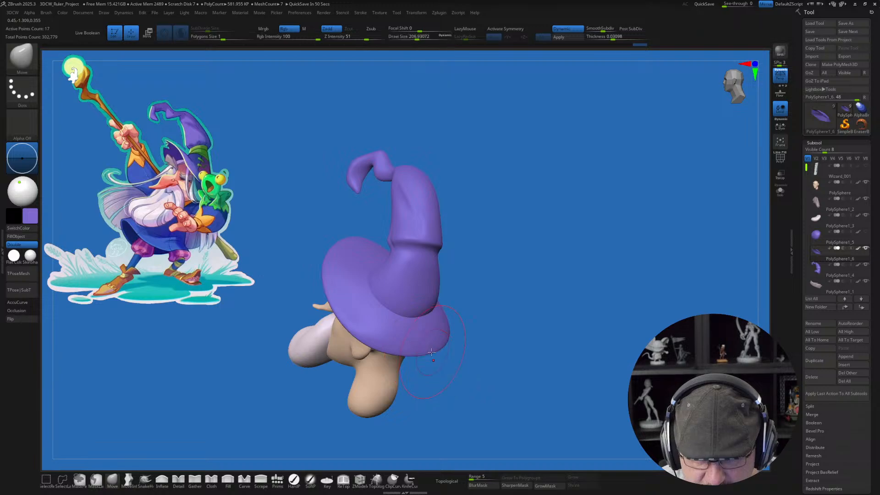
mouse_move(451, 384)
right_mouse_down()
mouse_move(507, 334)
mouse_move(431, 357)
right_mouse_up()
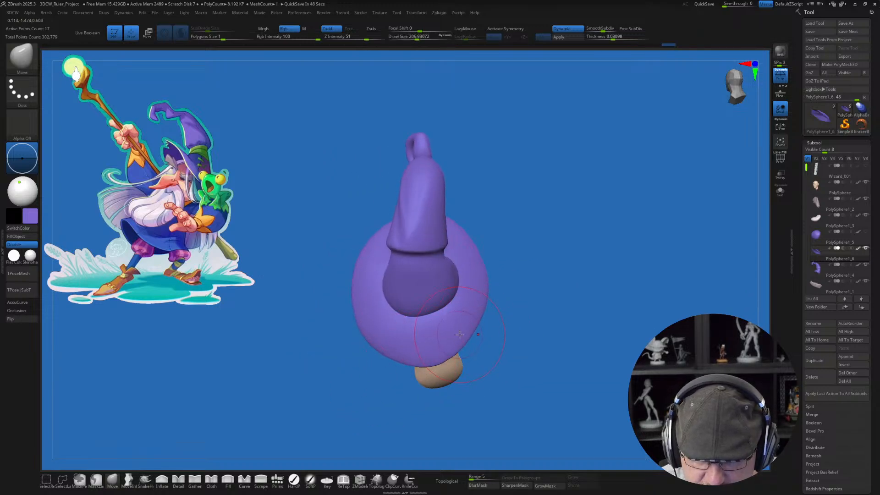
mouse_move(512, 334)
right_mouse_down("shift")
mouse_move(626, 281)
mouse_move(589, 306)
mouse_move(613, 316)
mouse_move(577, 253)
right_mouse_up("shift")
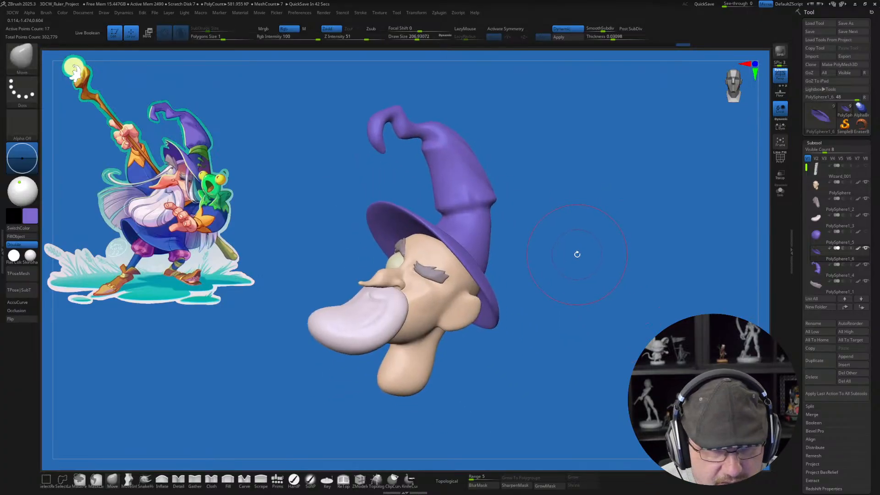
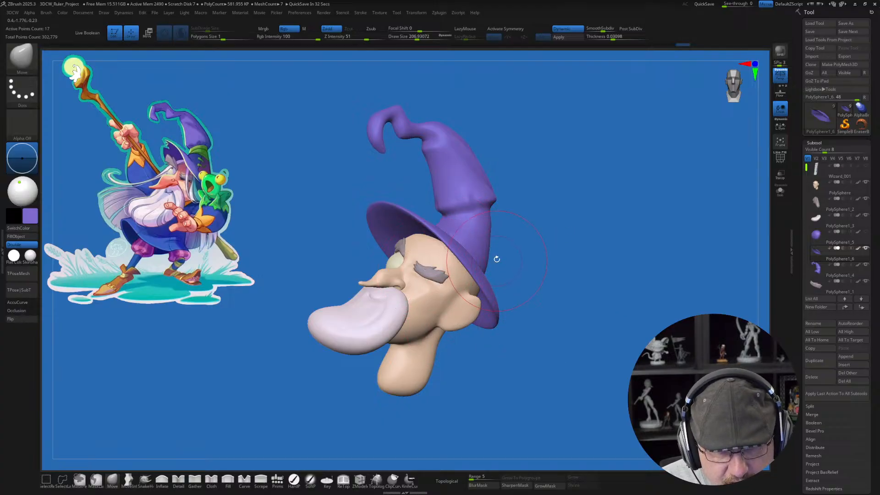
Step: Select the head and reshape its jaw and neck with the Move brush at a draw size of about 372
mouse_move(547, 271)
left_mouse_down()
mouse_move(437, 287)
mouse_move(514, 280)
left_mouse_up()
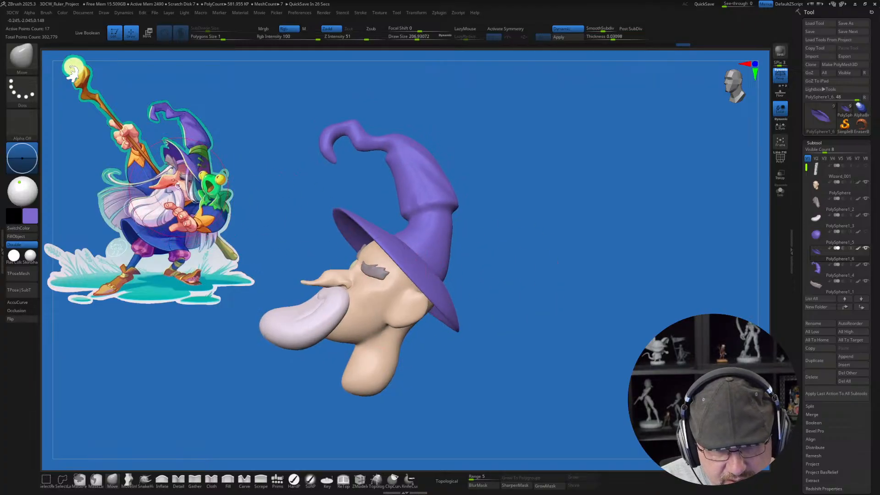
left_click_drag(431, 369, 468, 362)
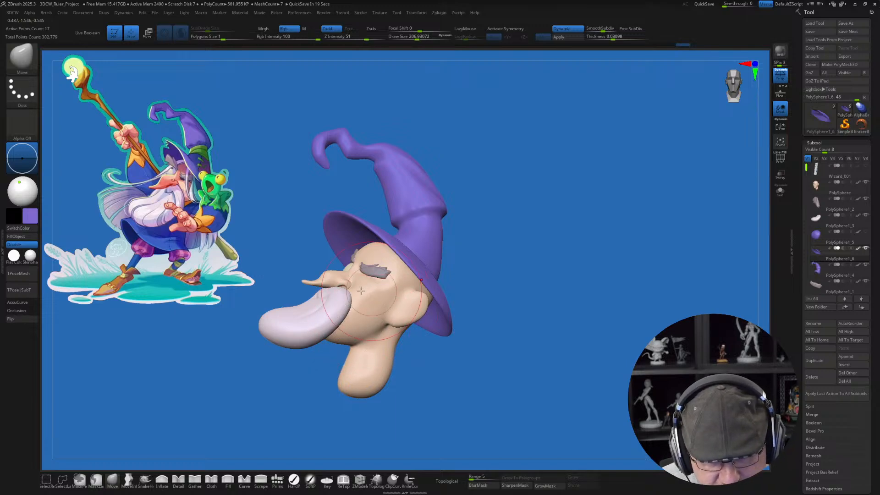
left_click(371, 328, "alt")
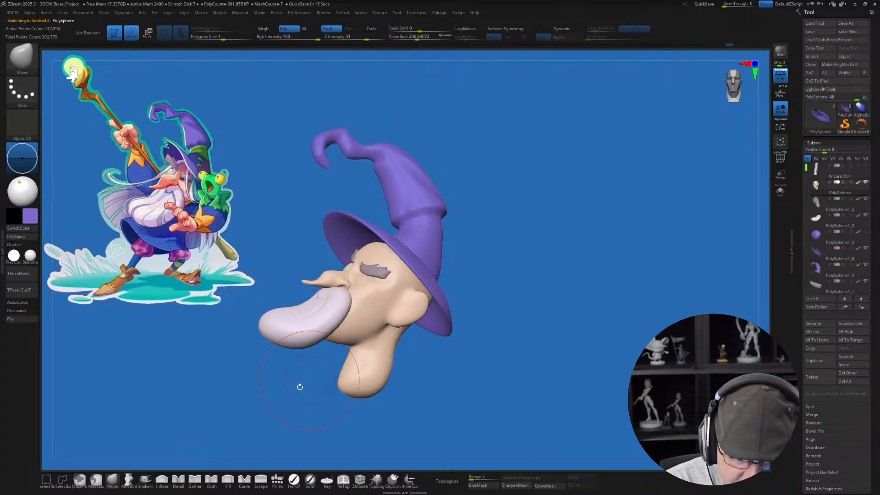
key("s")
left_click_drag(312, 382, 322, 382)
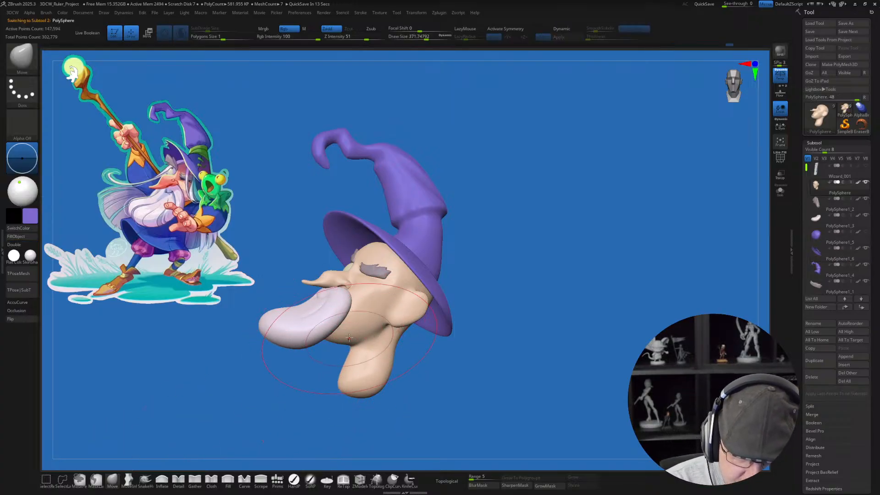
left_click_drag(342, 339, 346, 334)
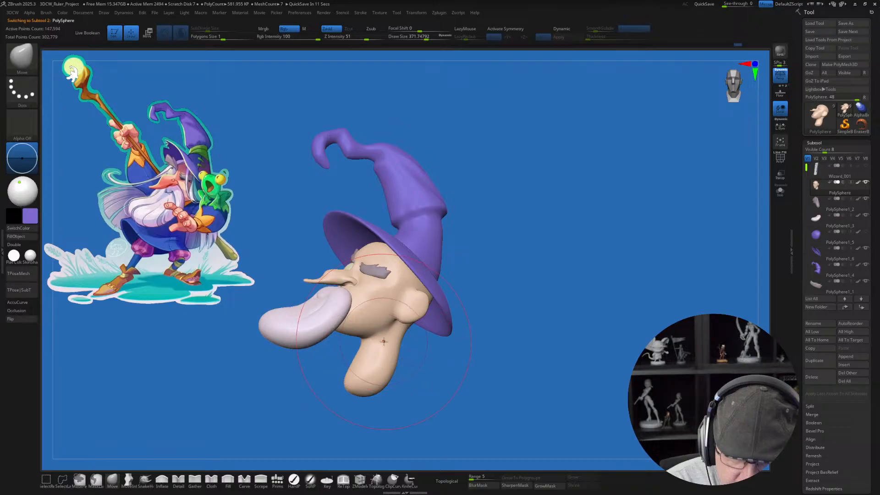
mouse_move(365, 331)
right_mouse_down()
mouse_move(448, 356)
mouse_move(394, 328)
mouse_move(497, 312)
mouse_move(492, 360)
mouse_move(484, 353)
right_mouse_up()
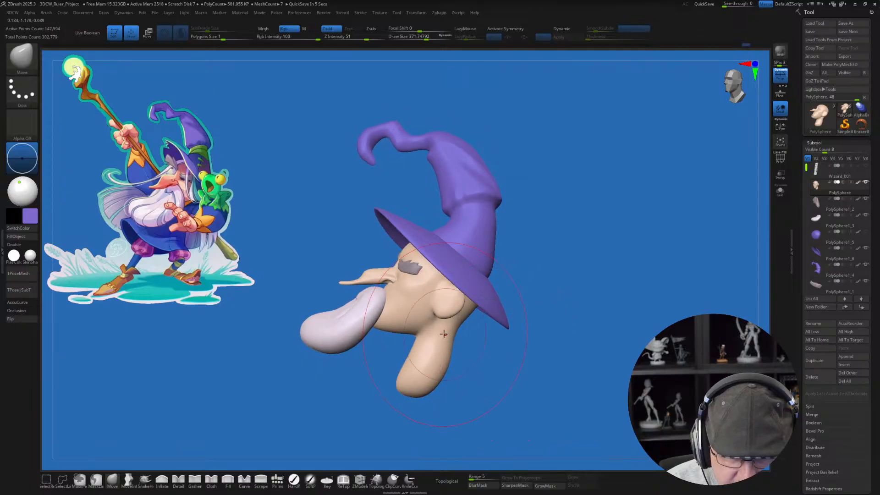
Step: Select the beard and check its mesh in polyframe view and from the side
left_click(370, 313, "alt")
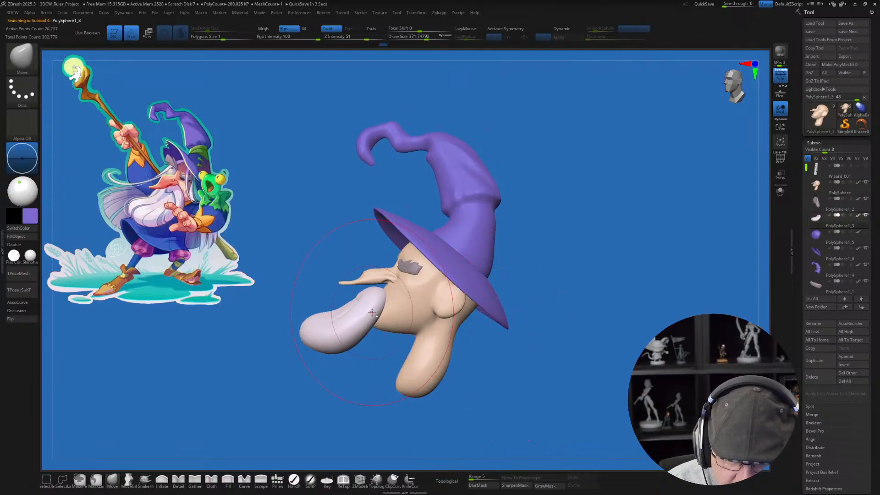
right_click_drag(367, 315, 383, 315)
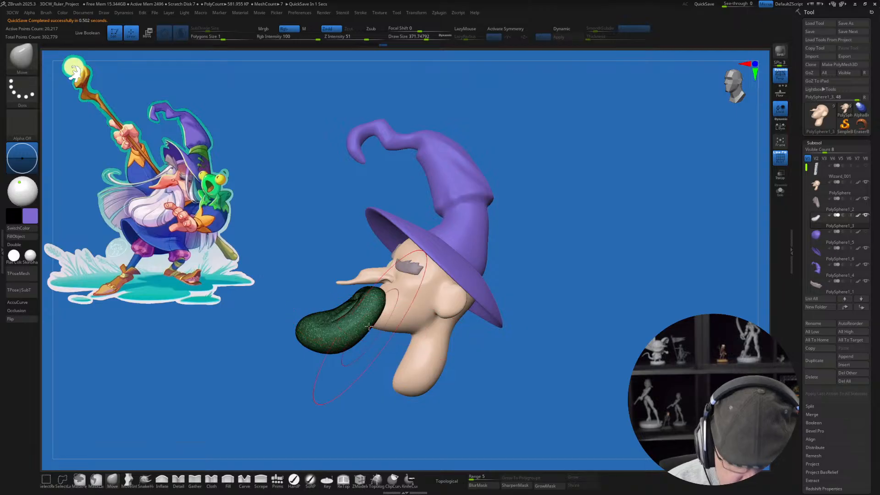
key("w")
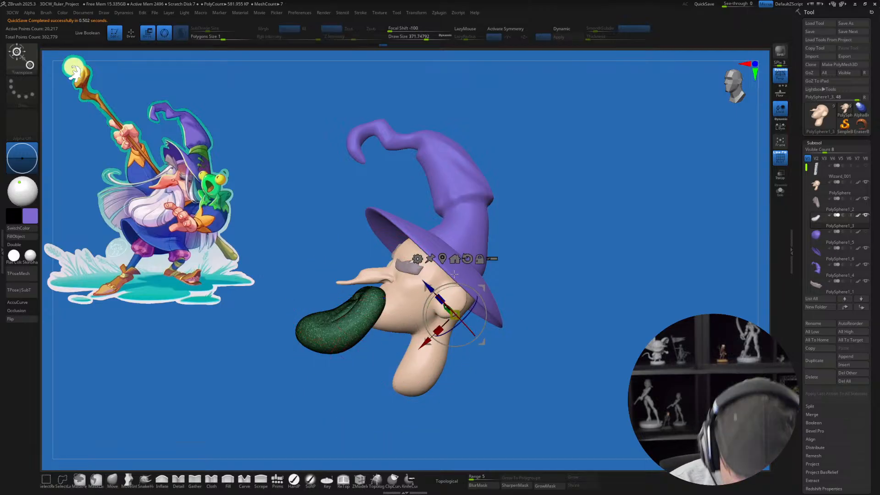
key("shift+f")
left_click_drag(482, 287, 489, 281)
right_click_drag(545, 293, 536, 313, "ctrl")
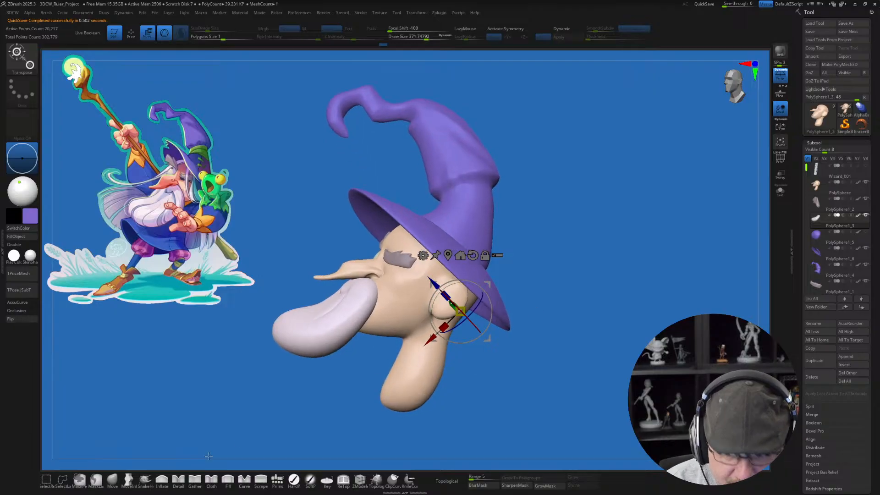
Step: Select the head and adjust the cheek beside the nose with the Move Infinite Depth brush at size about 71
left_click(112, 481)
key("s")
mouse_move(373, 285)
left_mouse_down()
mouse_move(362, 286)
mouse_move(378, 288)
left_mouse_up()
left_click(129, 480)
left_click(28, 302)
key("s")
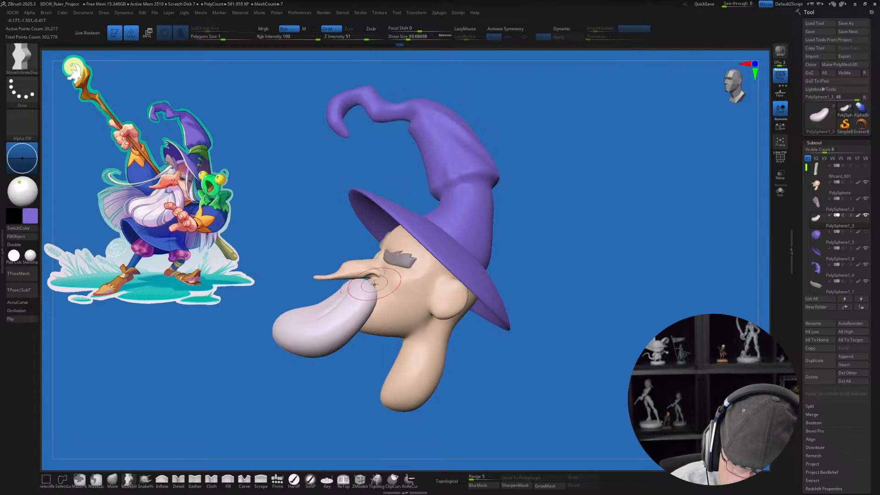
left_click(382, 276, "alt")
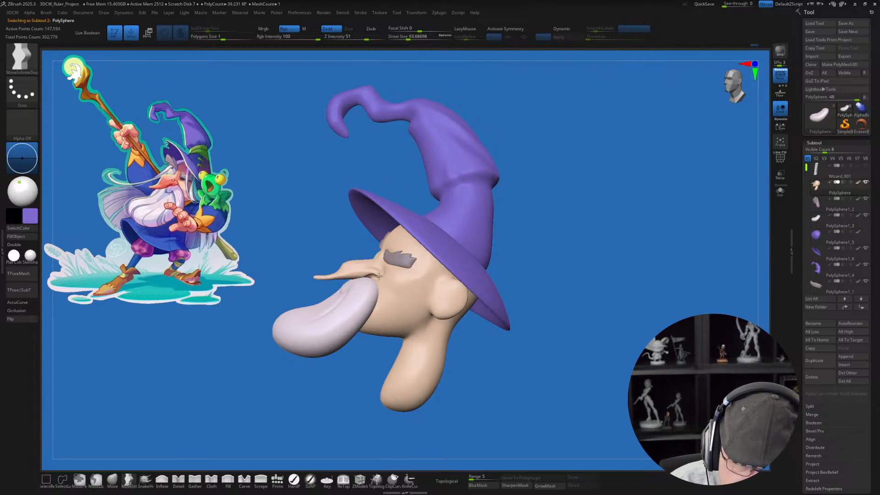
key("s")
left_click_drag(380, 269, 379, 266)
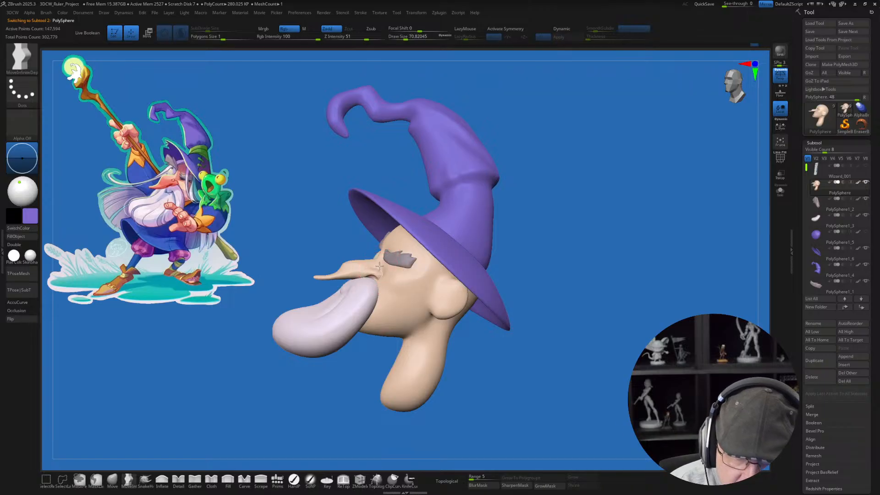
left_click_drag(496, 333, 484, 383)
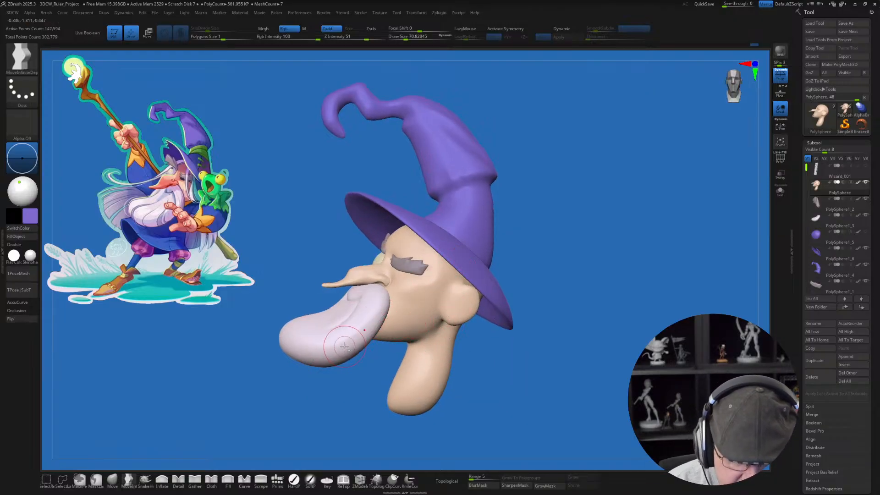
left_click_drag(393, 291, 410, 302)
left_click_drag(485, 350, 501, 348)
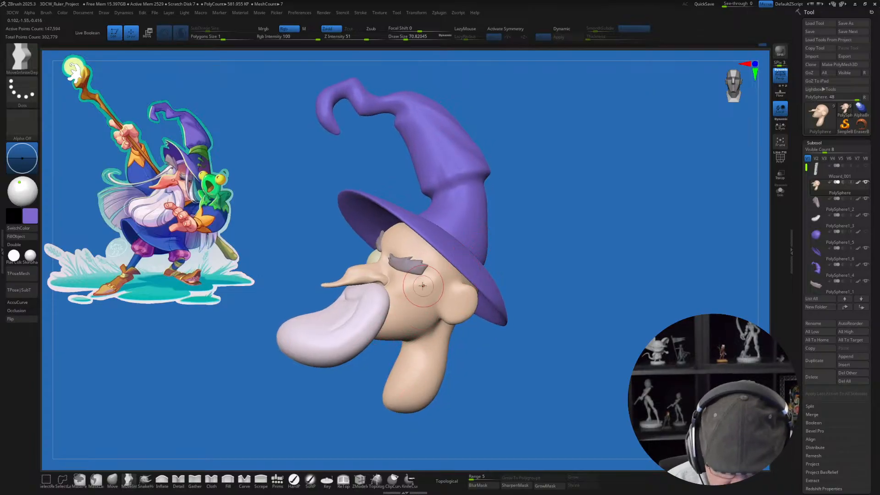
Step: Select the beard and pull its rear edge back over the cheek with the Move brush at size about 202
left_click(112, 479)
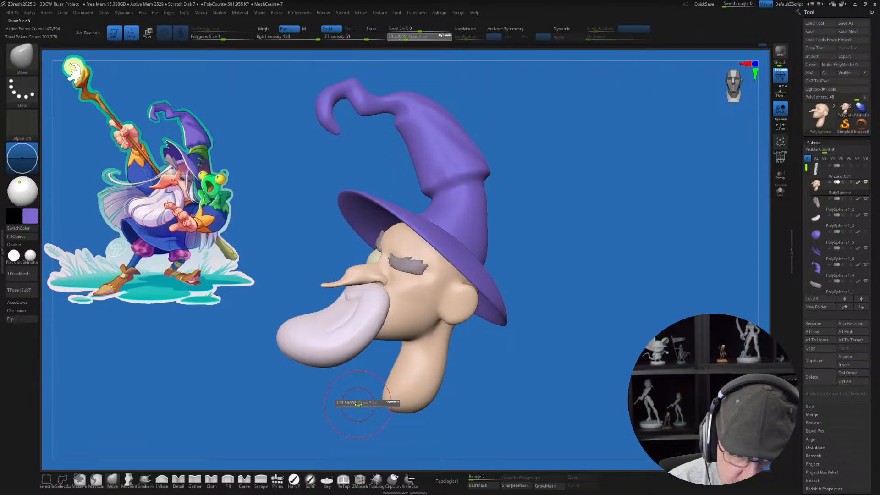
left_click_drag(386, 364, 387, 372)
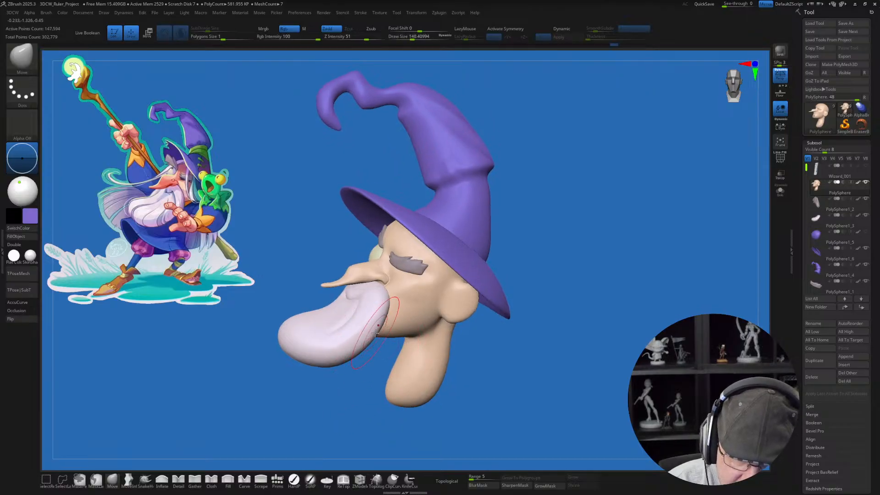
left_click(381, 326, "alt")
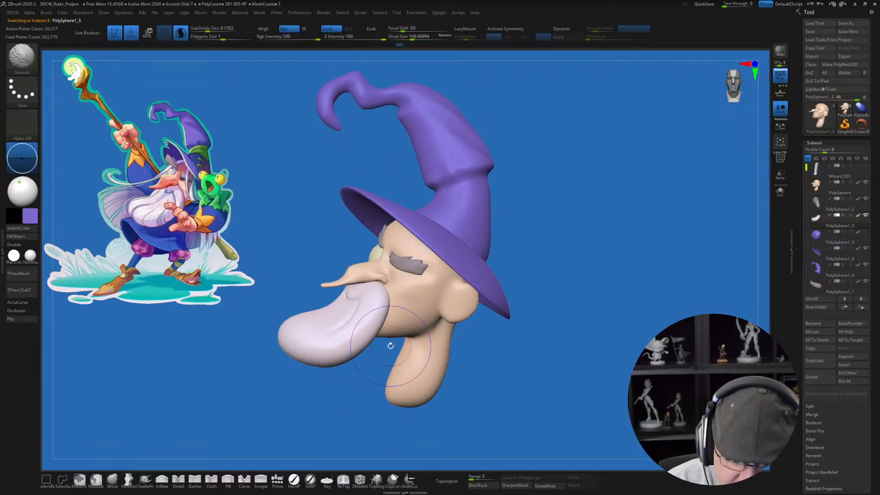
key("s")
left_click_drag(382, 334, 385, 334)
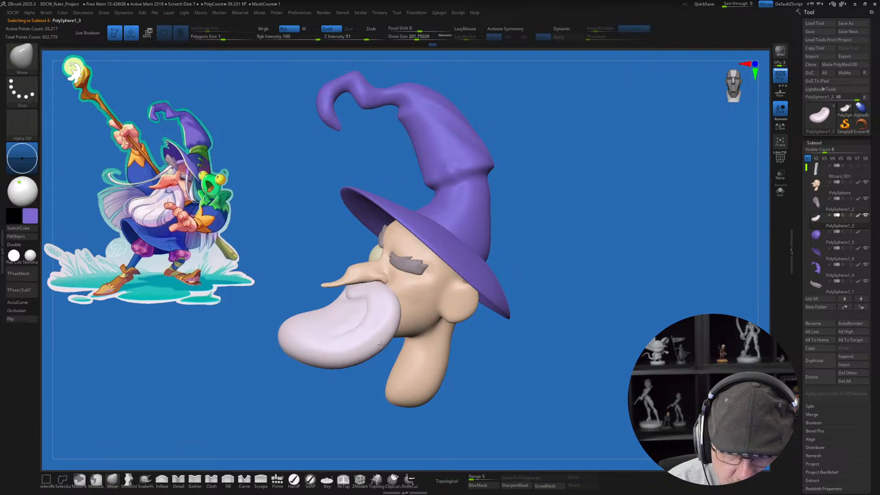
Step: Reshape the beard's front and sides into a fuller form with the Move brush at size about 132
left_click_drag(369, 407, 402, 405)
key("s")
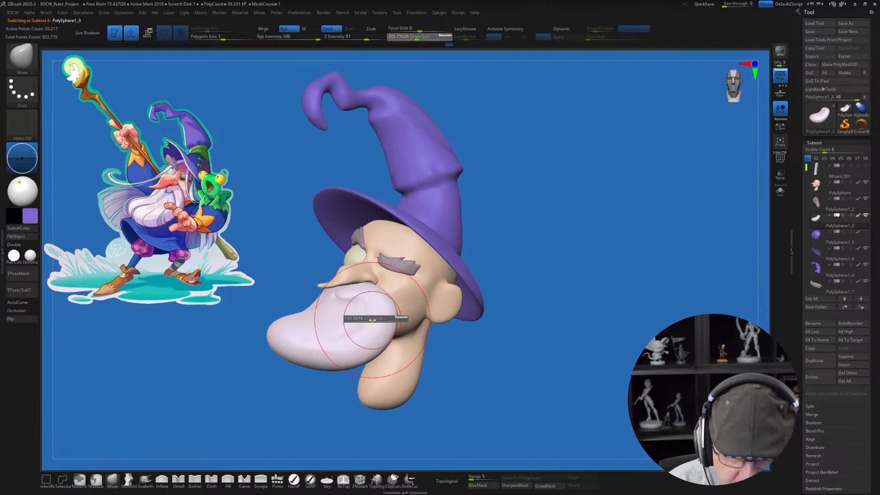
left_click_drag(372, 313, 366, 312)
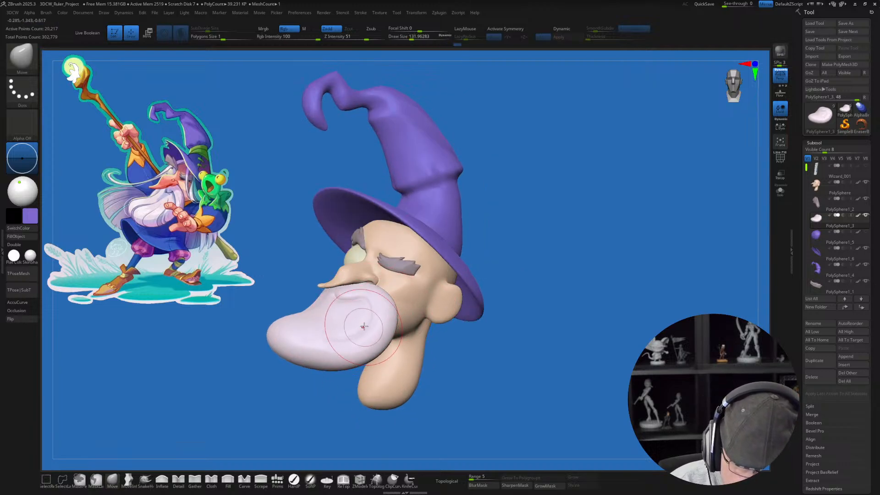
right_click_drag(364, 327, 289, 308)
mouse_move(280, 303)
left_mouse_down()
mouse_move(281, 323)
mouse_move(296, 313)
left_mouse_up()
left_click_drag(291, 347, 283, 328)
mouse_move(451, 365)
left_mouse_down()
mouse_move(364, 373)
mouse_move(415, 368)
left_mouse_up()
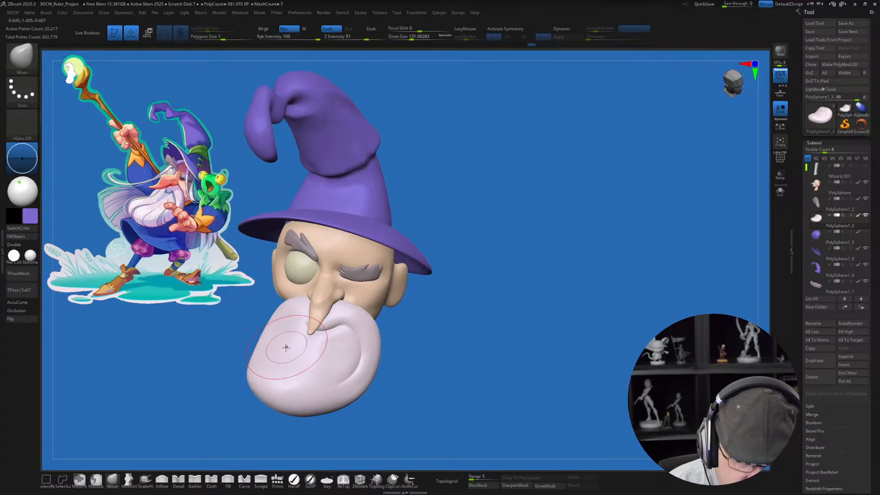
mouse_move(284, 336)
left_mouse_down()
mouse_move(286, 321)
mouse_move(283, 328)
left_mouse_up()
Step: Refine the beard's side below the nose with the Move brush at a draw size of about 97
mouse_move(400, 326)
left_mouse_down()
mouse_move(331, 333)
mouse_move(342, 348)
left_mouse_up()
key("s")
mouse_move(438, 362)
left_mouse_down()
mouse_move(386, 365)
mouse_move(334, 353)
left_mouse_up()
right_click_drag(334, 352, 351, 343)
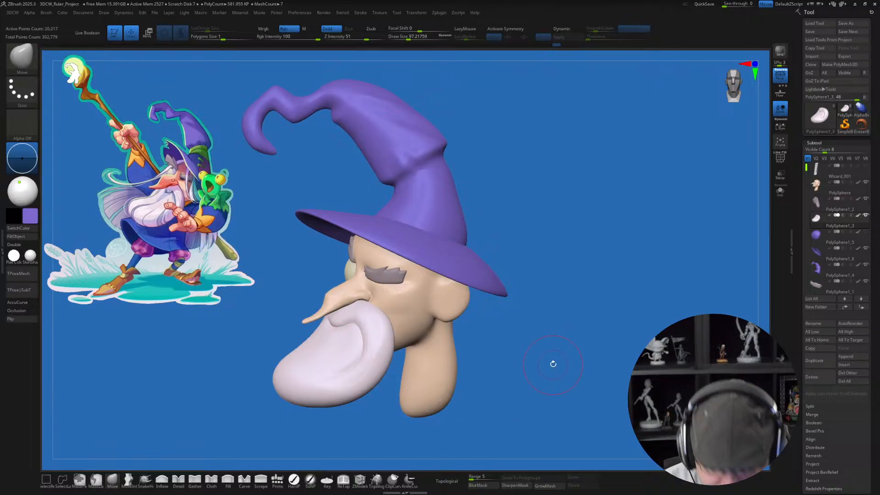
Step: Select the hat cone and pull the dip before its curled tip downward with the Move brush at size about 175
left_click_drag(553, 364, 549, 396, "alt")
left_click_drag(557, 321, 534, 433, "alt")
left_click_drag(546, 306, 645, 356, "alt")
left_click(354, 227, "alt")
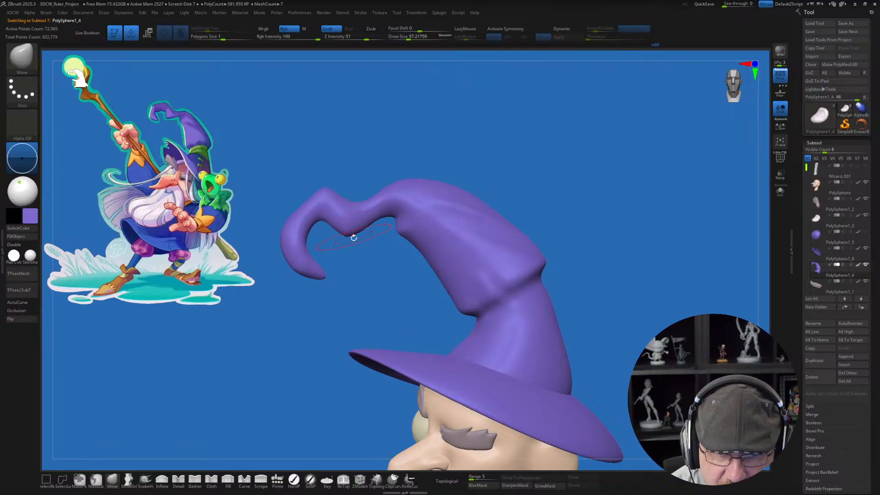
left_click_drag(348, 235, 347, 244)
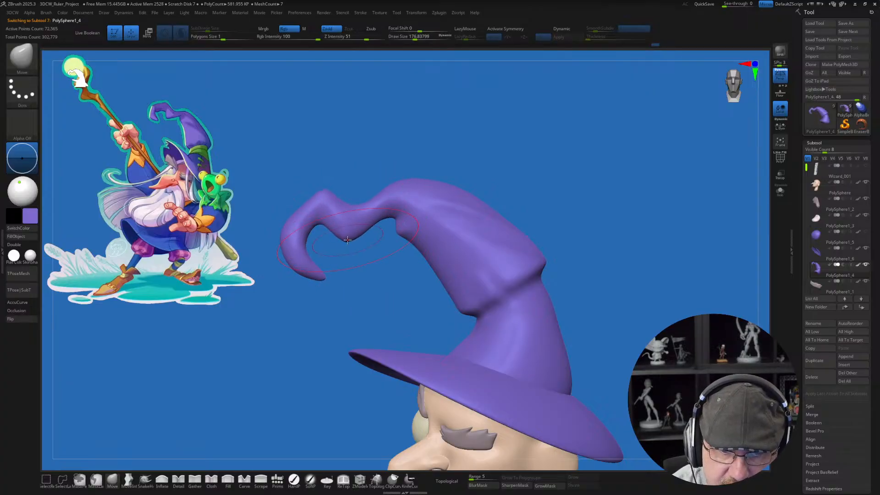
left_click_drag(350, 205, 358, 202)
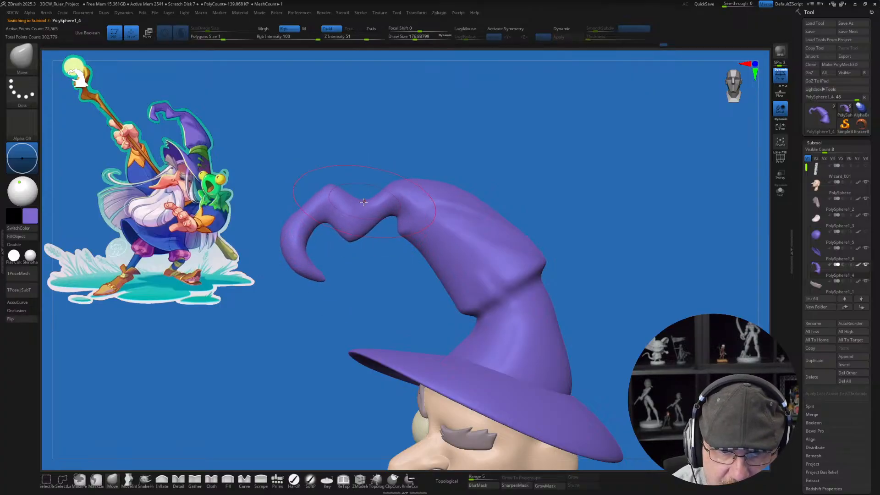
Step: Push the hat tip's outer curl outward and refine its bends with the Move brush at sizes between about 90 and 128
left_click_drag(350, 242, 282, 254)
key("s")
left_click_drag(285, 253, 308, 251)
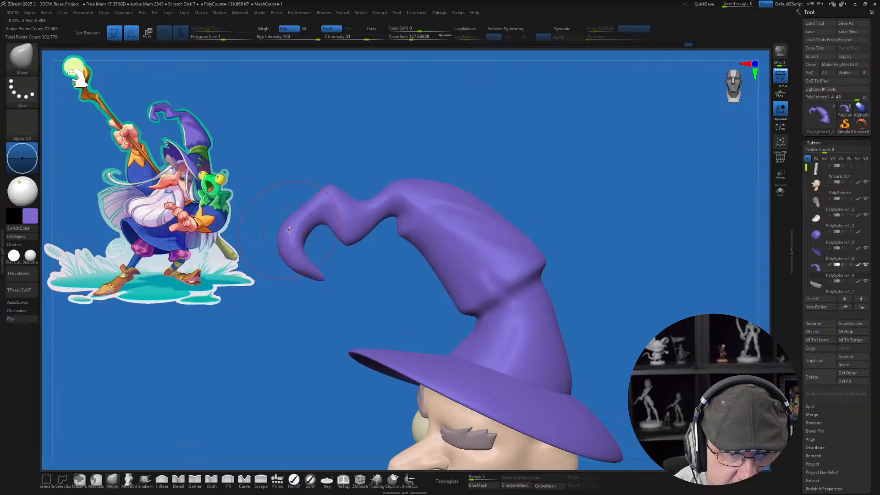
key("bracketleft")
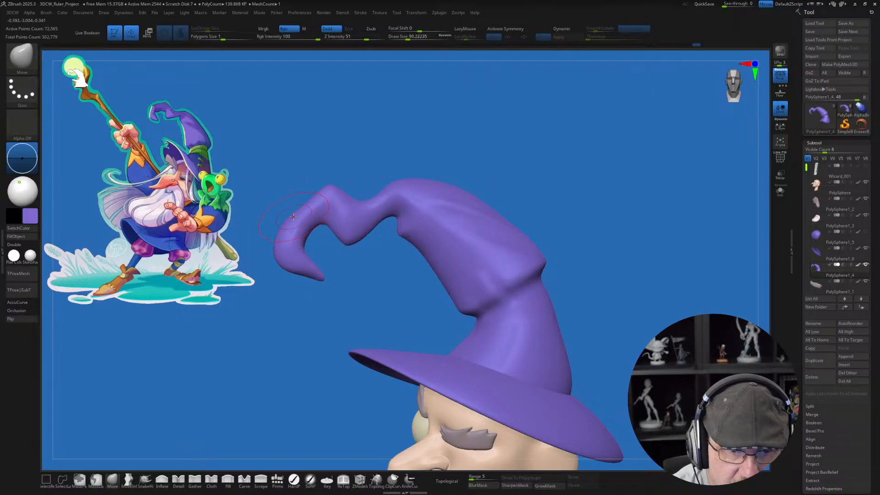
key("bracketright")
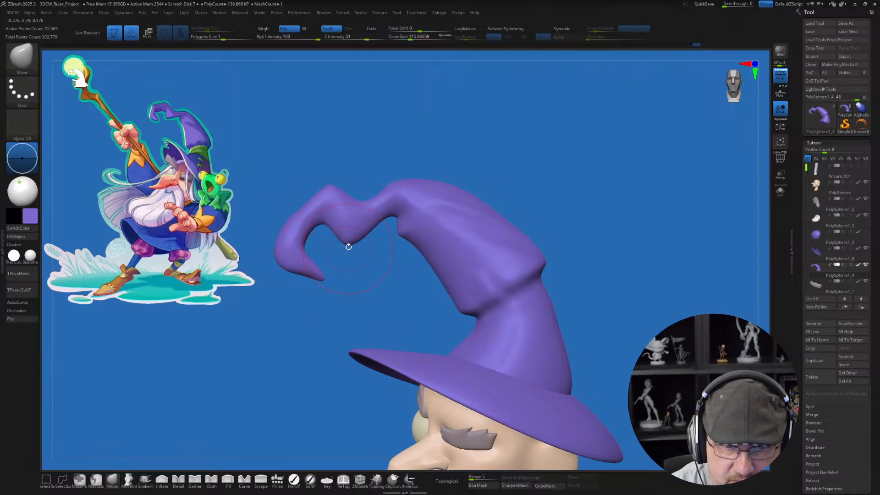
mouse_move(392, 283)
left_mouse_down()
mouse_move(402, 301)
mouse_move(382, 293)
left_mouse_up()
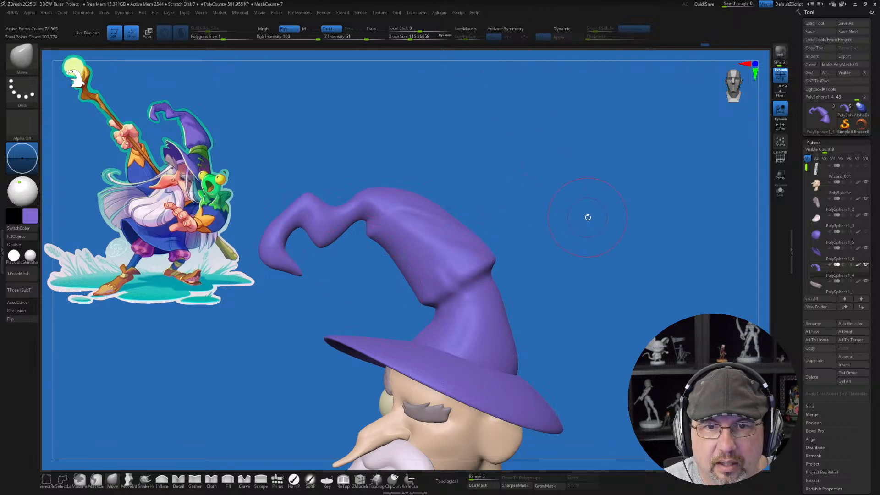
Step: Pull the front of the cone's base outward just above the brim with the Move brush at size about 154
mouse_move(585, 216)
left_mouse_down()
mouse_move(586, 200)
mouse_move(600, 210)
left_mouse_up()
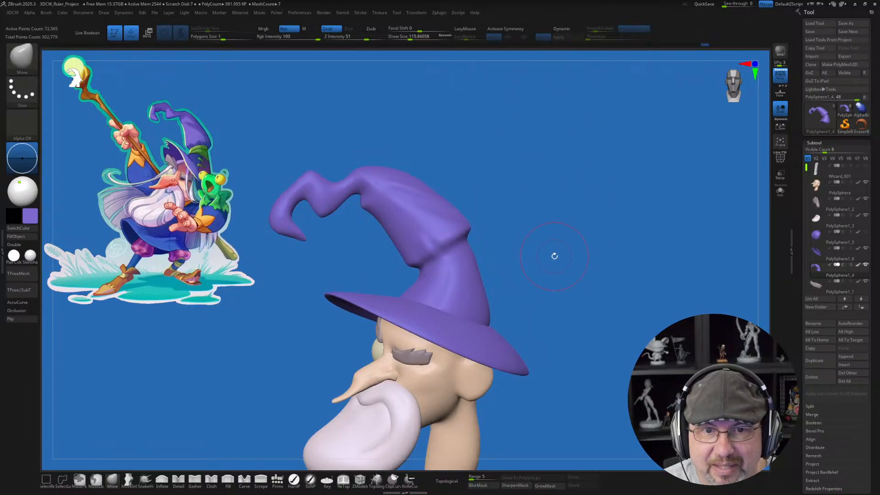
left_click_drag(547, 240, 543, 238)
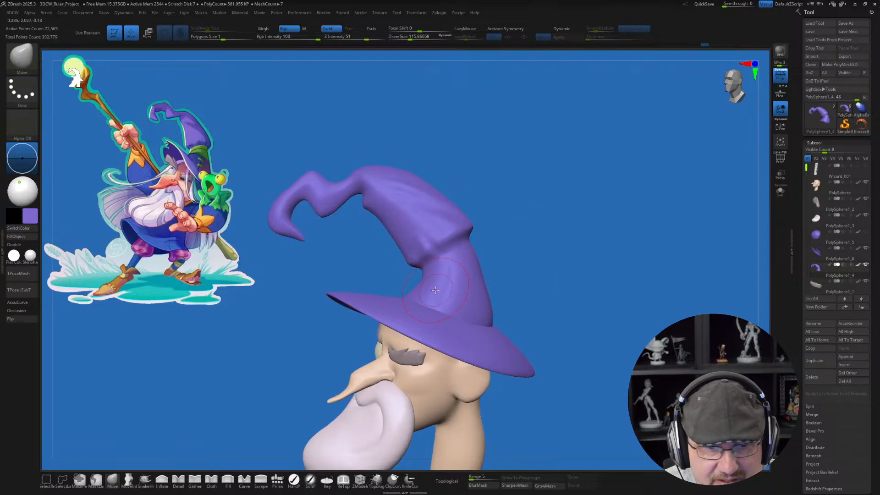
key("s")
left_click_drag(425, 285, 429, 285)
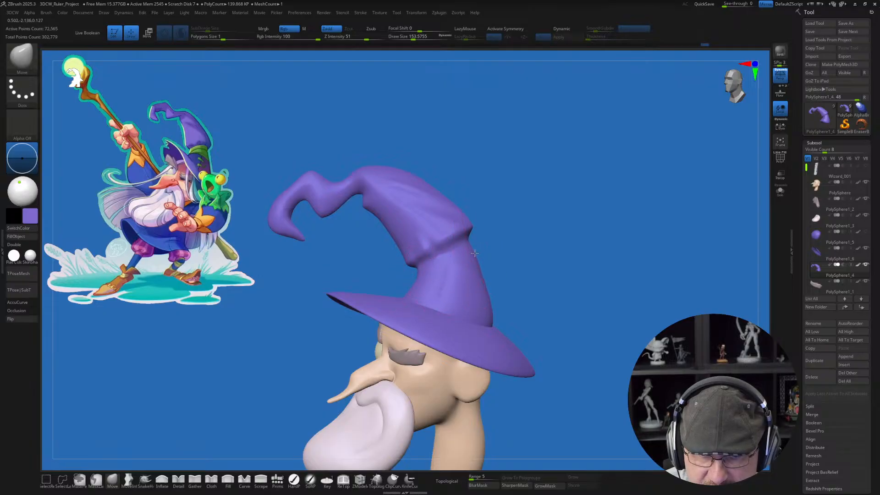
mouse_move(561, 278)
left_mouse_down()
mouse_move(533, 277)
mouse_move(571, 275)
mouse_move(550, 252)
left_mouse_up()
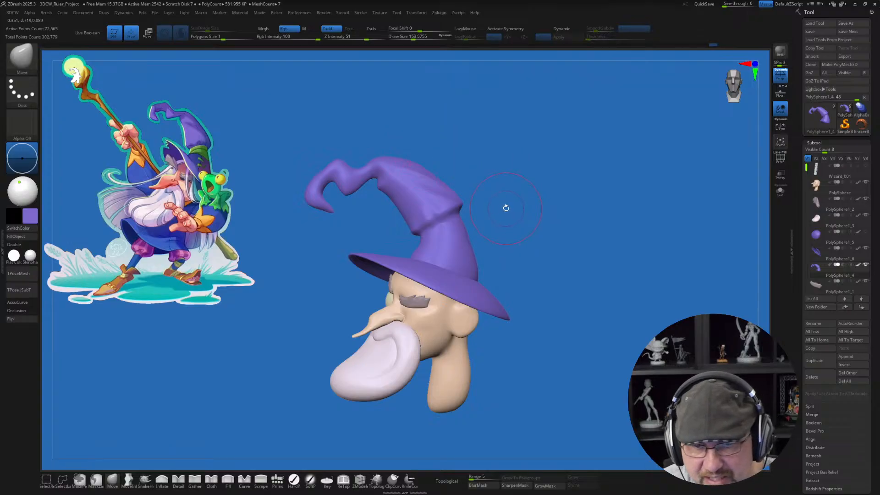
mouse_move(506, 208)
left_mouse_down()
mouse_move(550, 209)
mouse_move(556, 198)
left_mouse_up()
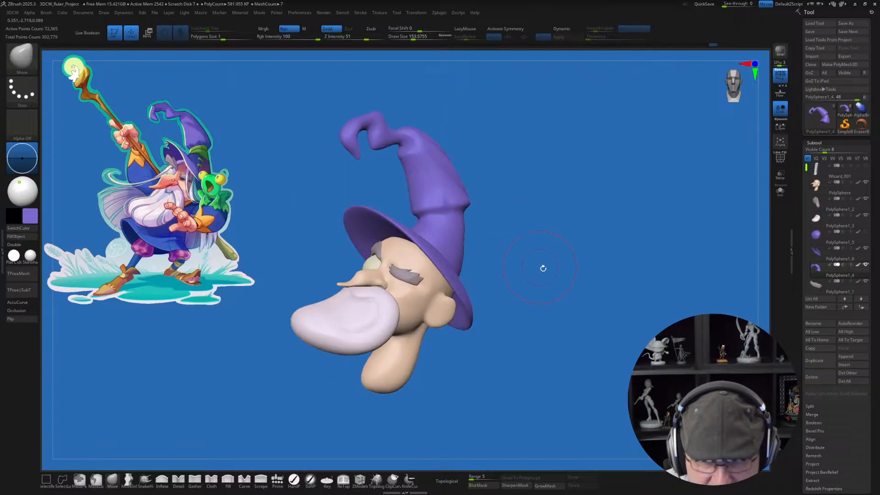
Step: Select the beard and nudge its lower side near the cheek with the Move brush at a draw size of about 192
left_click(334, 351, "alt")
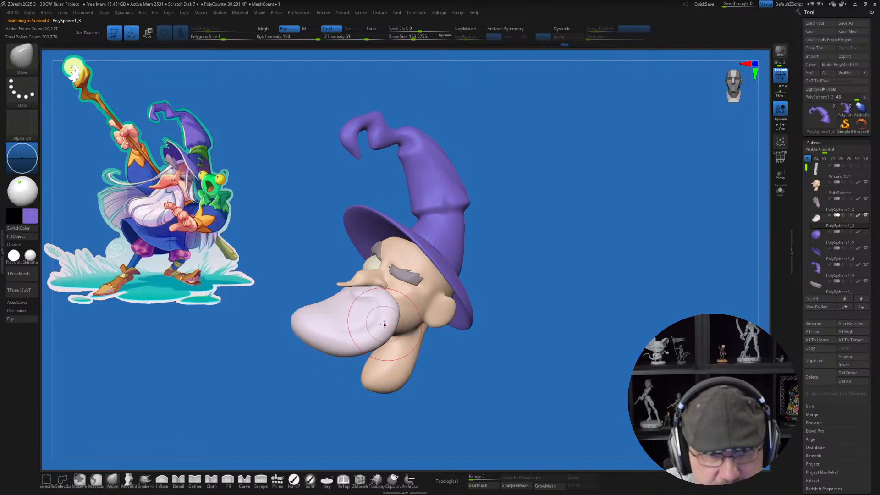
key("s")
left_click_drag(383, 334, 386, 334)
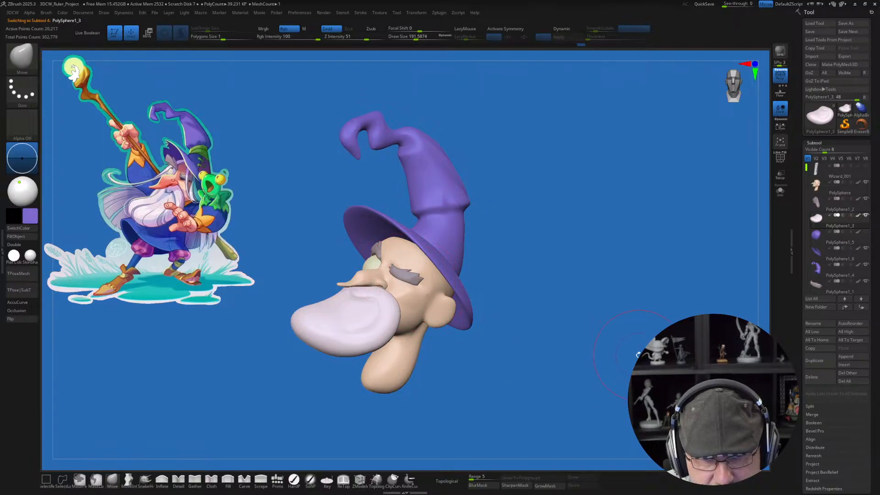
left_click_drag(606, 320, 596, 256)
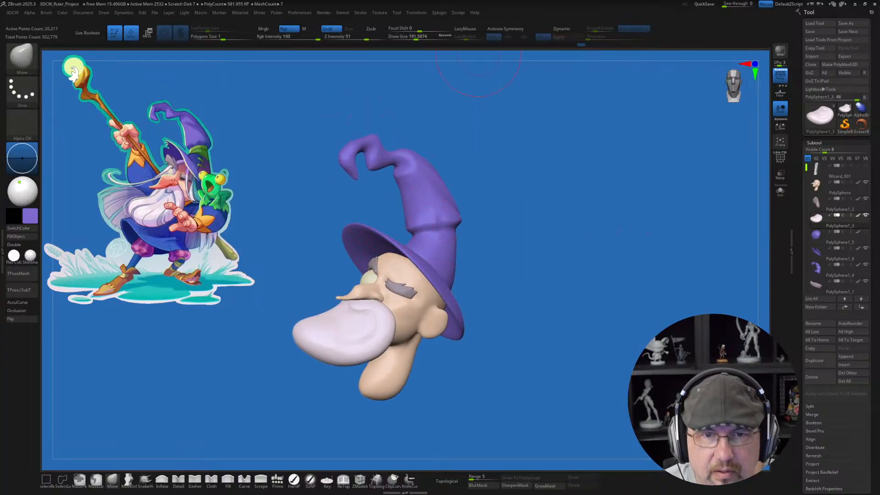
Step: Select the hat brim and adjust its lower rear edge behind the ear with the Move brush at size about 274
left_click(440, 275, "alt")
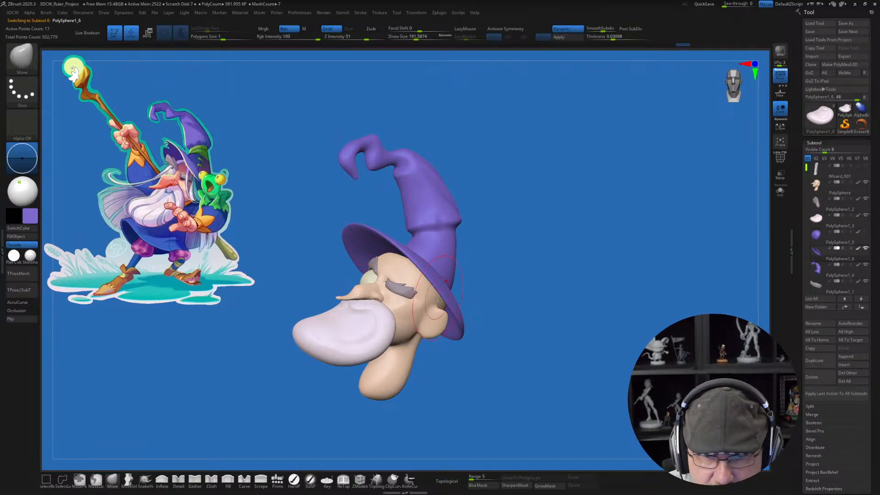
left_click_drag(512, 304, 495, 304)
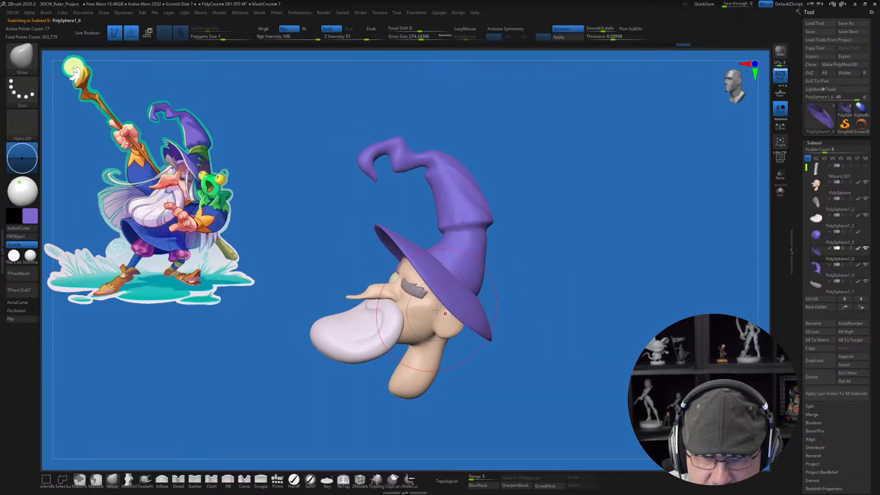
left_click_drag(467, 322, 458, 331)
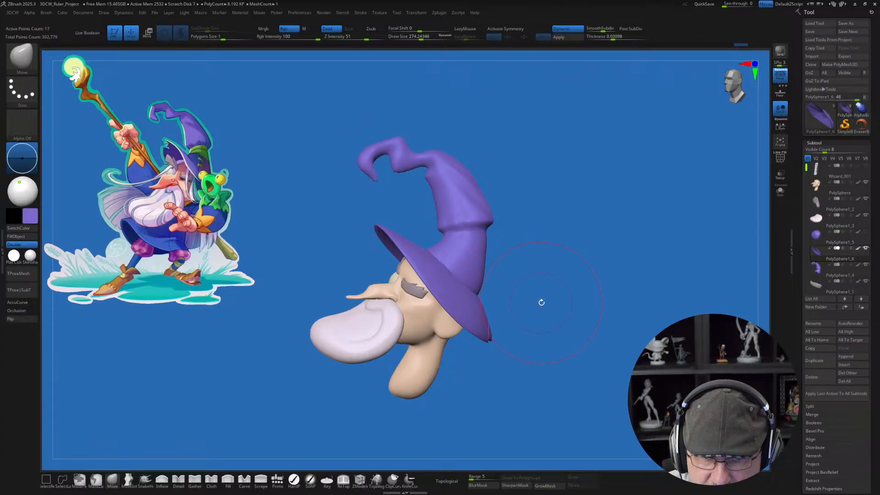
left_click_drag(539, 300, 538, 299)
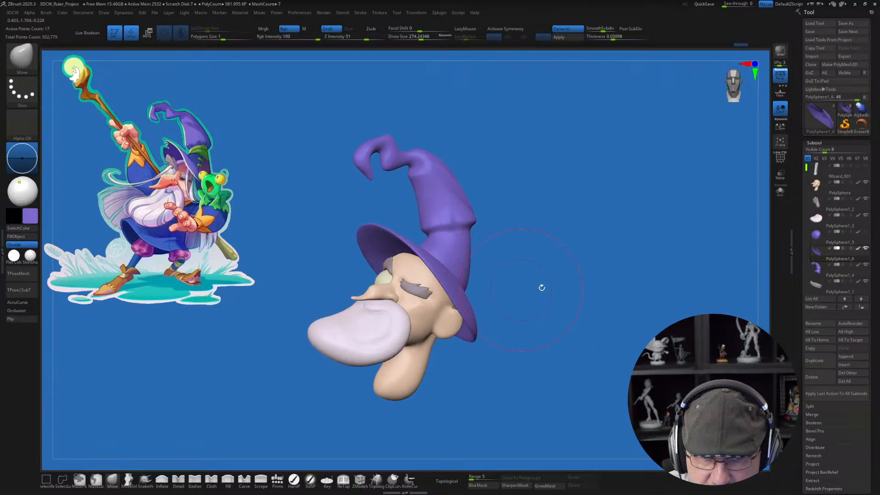
left_click_drag(545, 253, 554, 252)
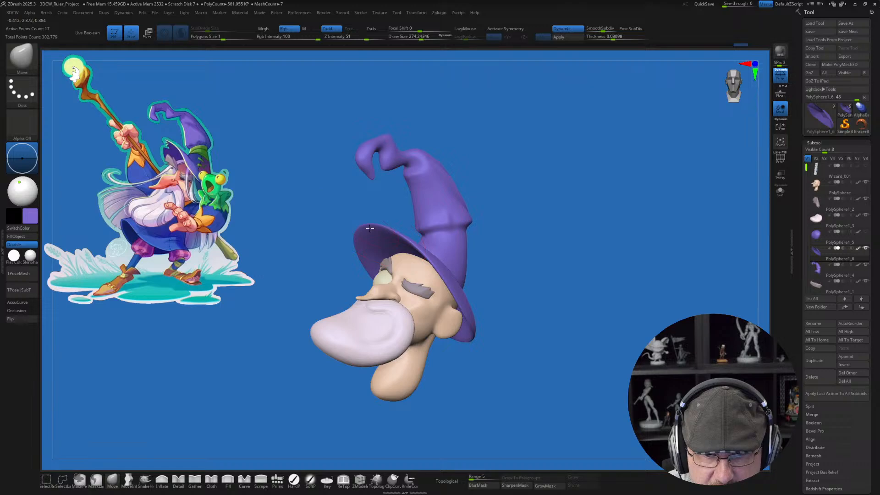
Step: Pull the hat brim slightly downward above the ear on the head's opposite side with the Move brush at size about 274
left_click_drag(314, 243, 478, 257)
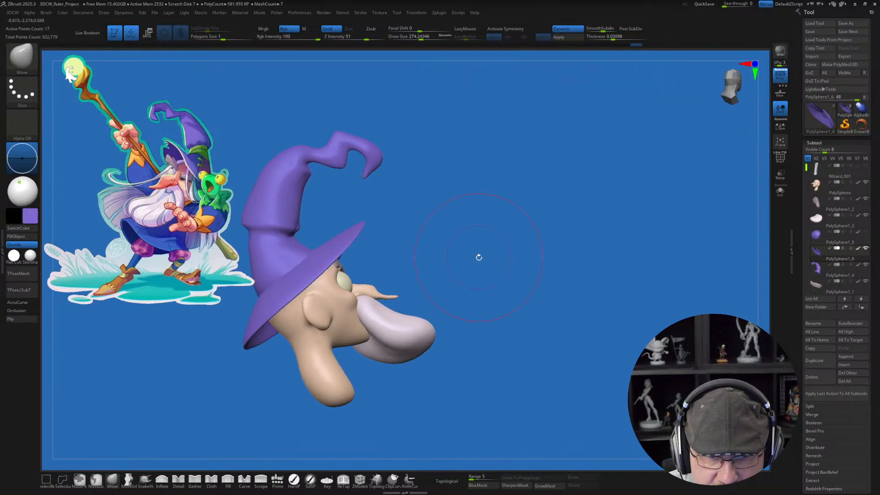
left_click(477, 257, "shift")
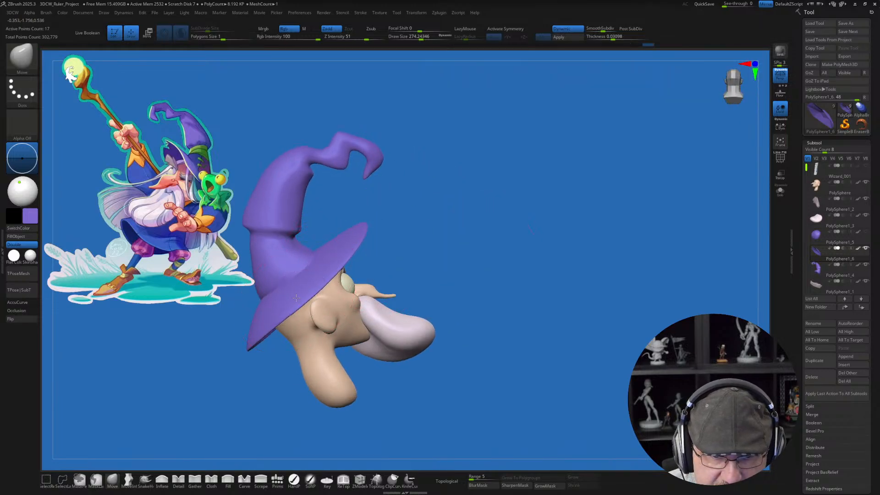
left_click_drag(298, 307, 304, 315)
left_click_drag(447, 298, 474, 299)
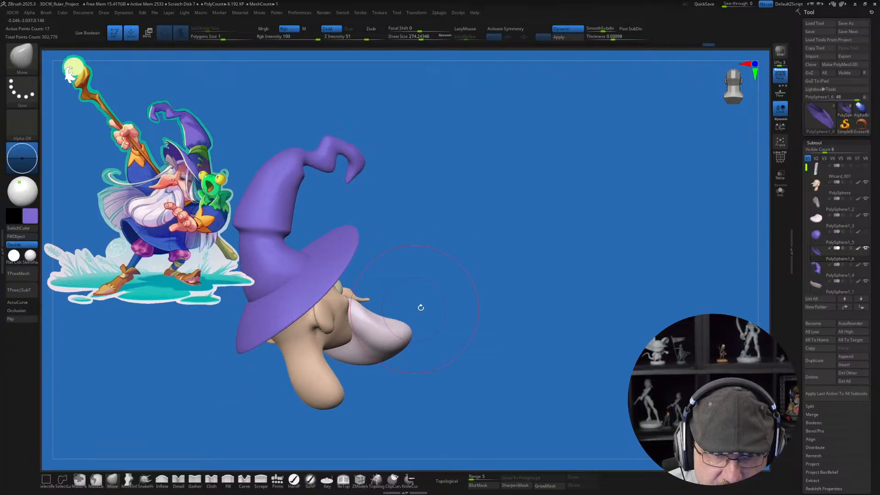
left_click_drag(419, 306, 564, 266)
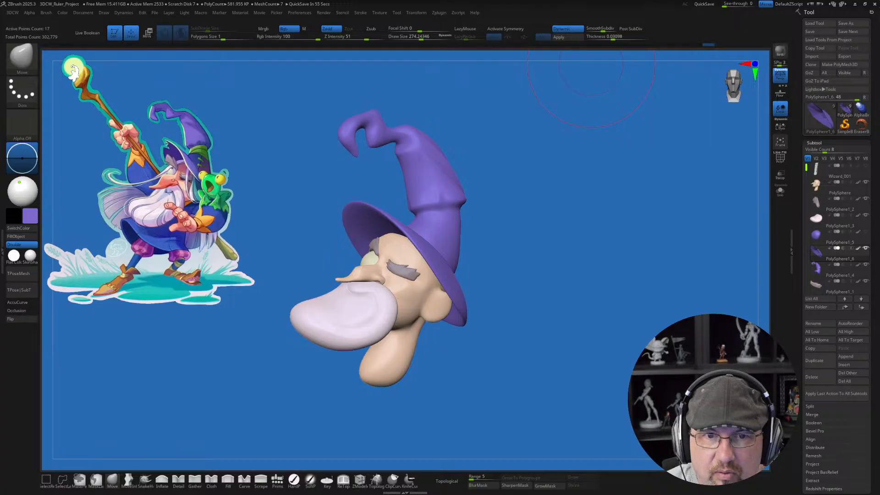
Step: Switch to Discord and view the blue horned creature render from the join_a_challenge channel at full size
key("alt+Tab")
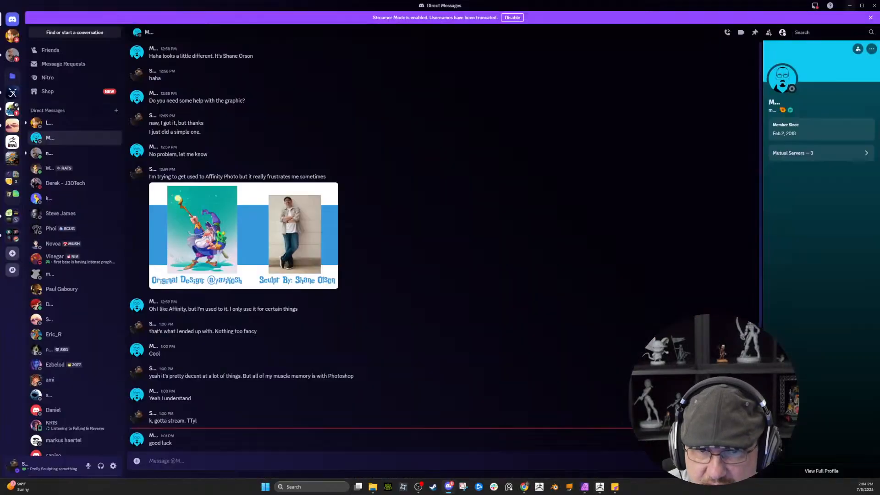
left_click_drag(569, 5, 879, 0)
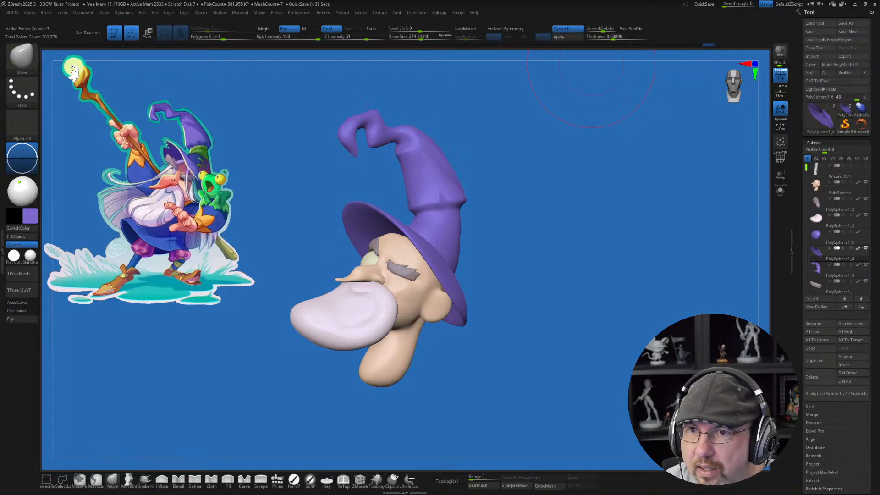
left_click_drag(532, 0, 398, 60)
left_click(517, 59)
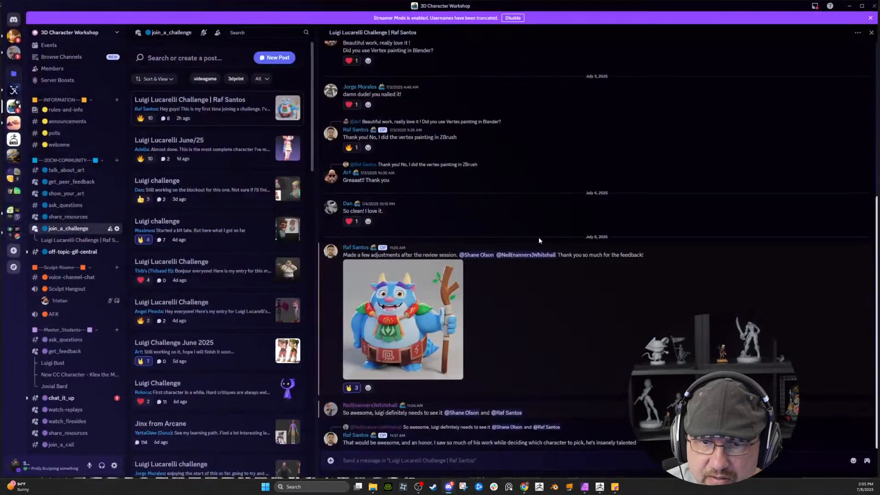
left_click(391, 328)
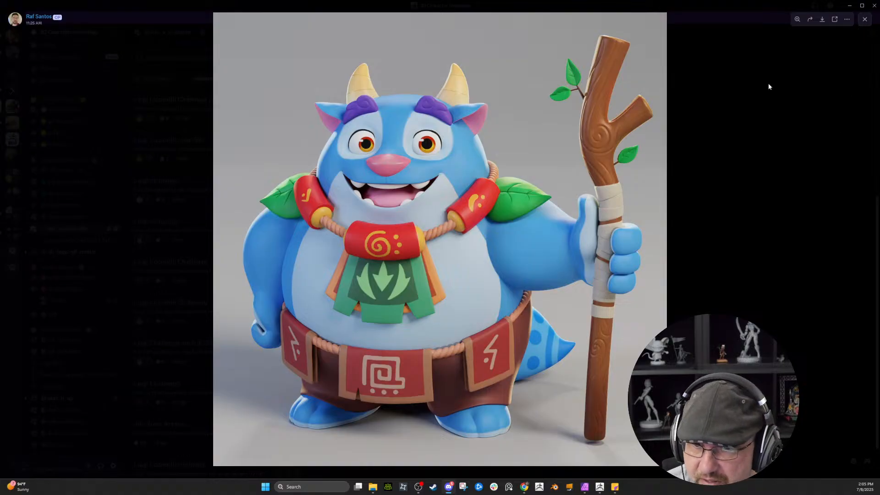
left_click(864, 20)
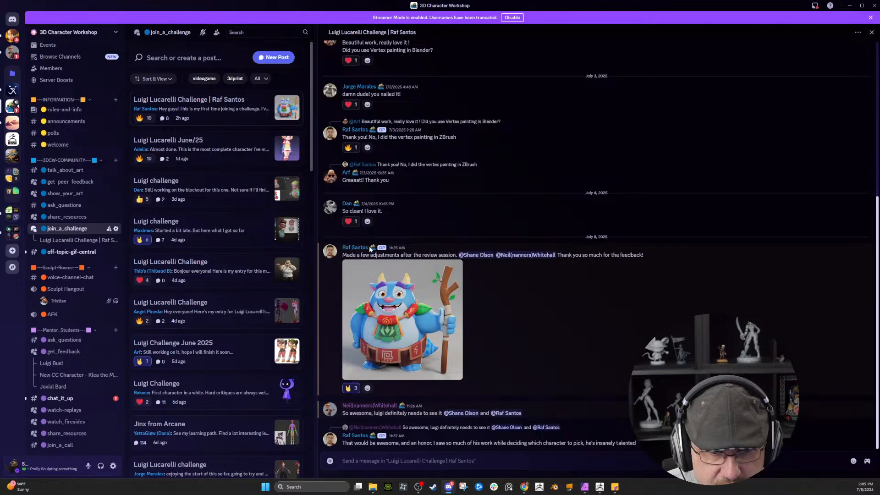
Step: Browse the join_a_challenge posts, view a character render from the "Luigi Challenge!" post, and return to ZBrush
left_click(870, 33)
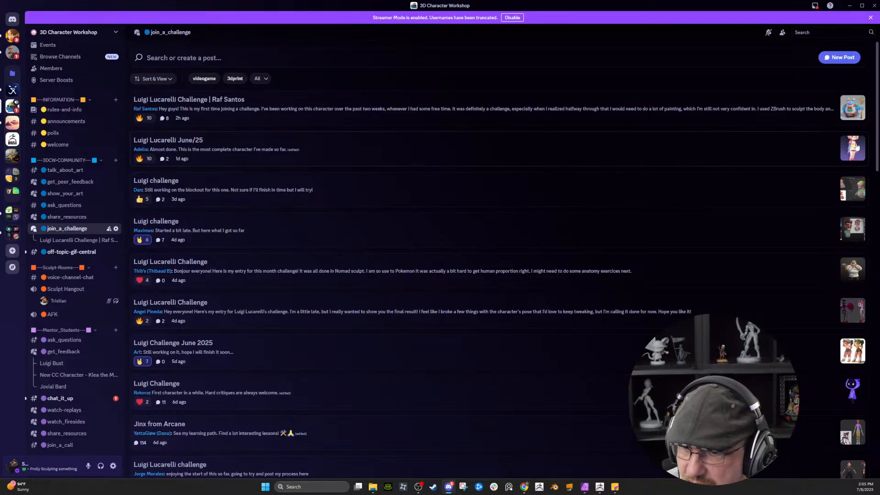
scroll(814, 220, "down", 4)
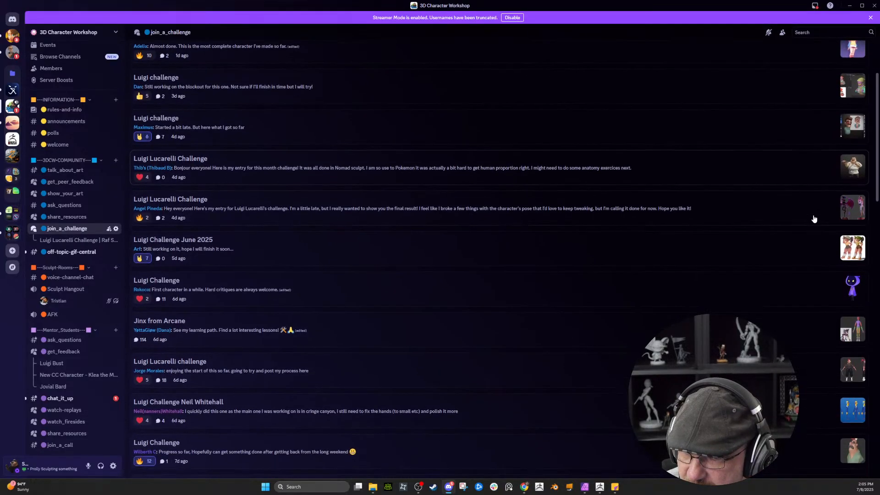
scroll(813, 220, "down", 4)
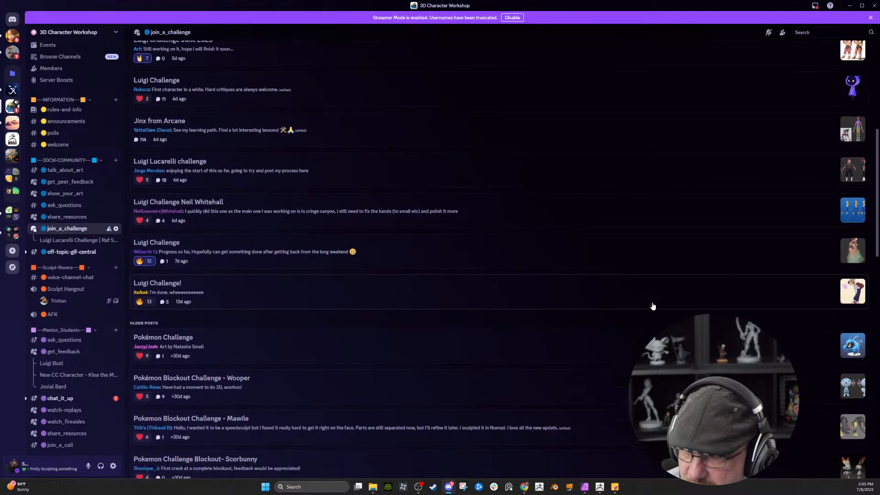
left_click(305, 256)
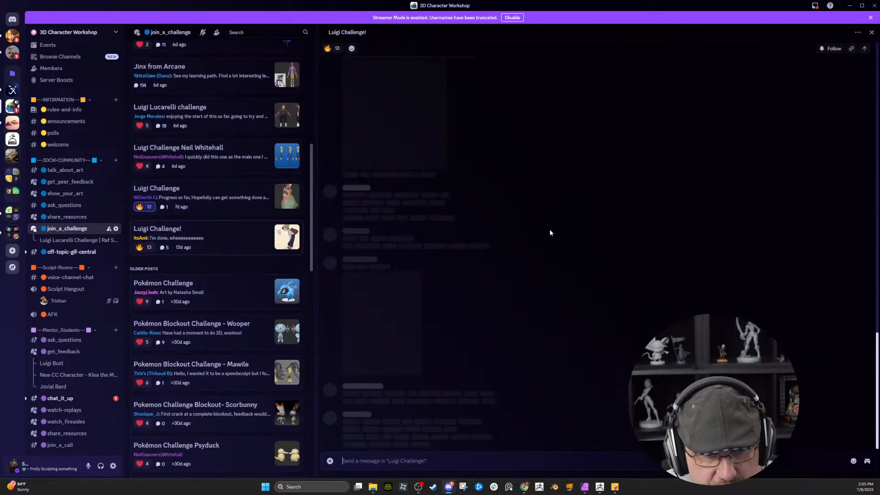
left_click(432, 211)
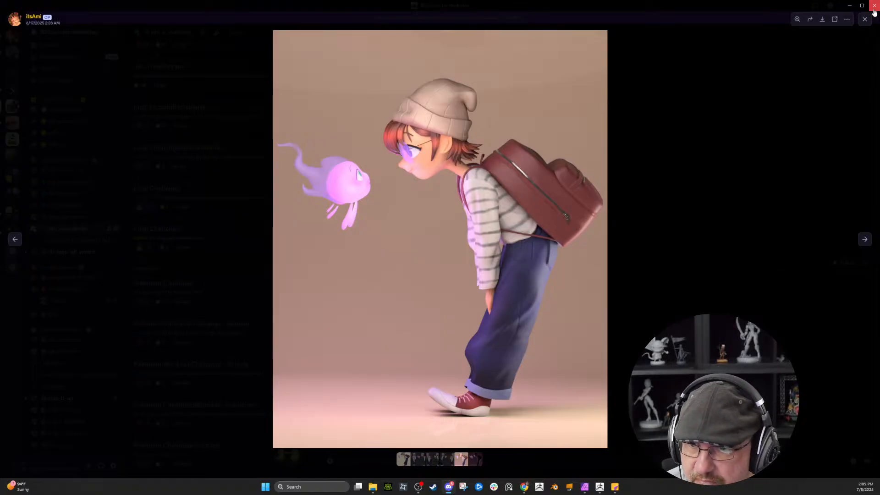
left_click(873, 6)
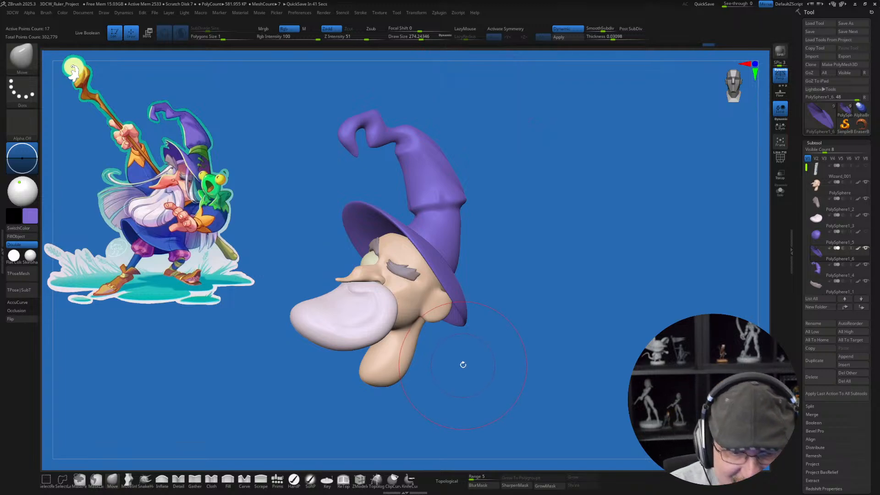
Step: Reduce the Move brush's draw size to about 192 and save the wizard sculpt as the next incremental version
left_click_drag(473, 365, 470, 407)
key("s")
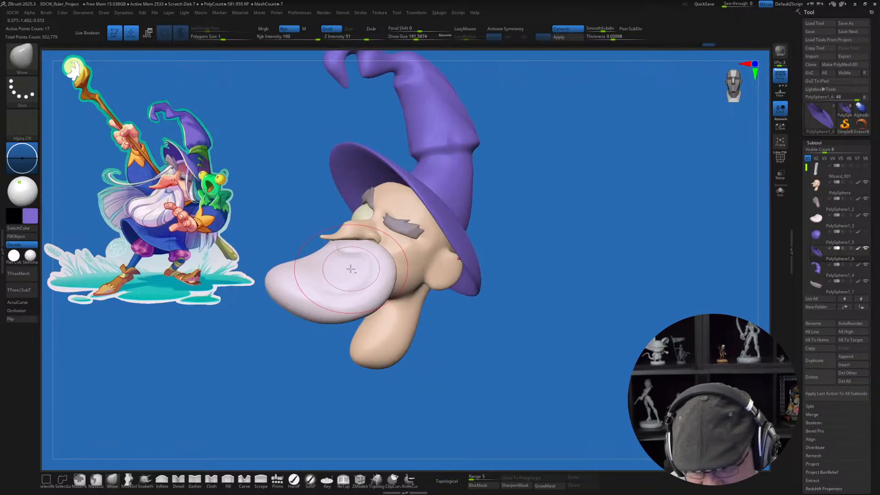
right_click_drag(447, 232, 450, 282, "alt")
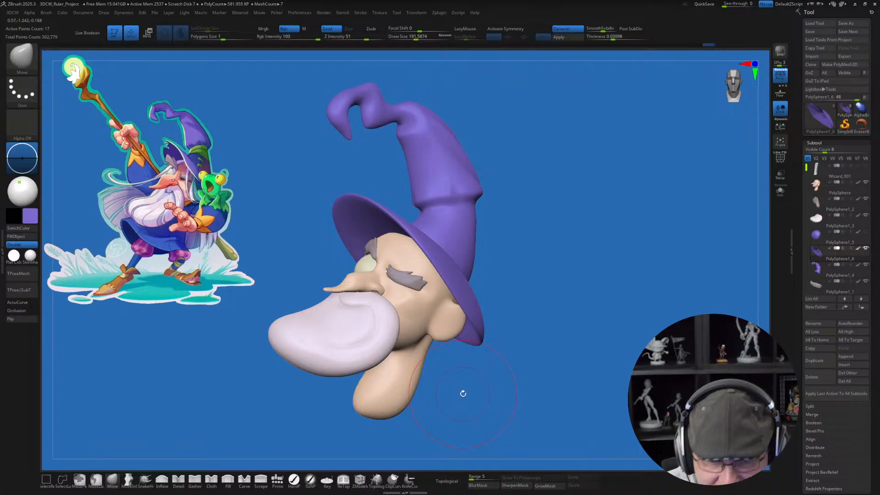
left_click_drag(502, 417, 492, 400, "alt")
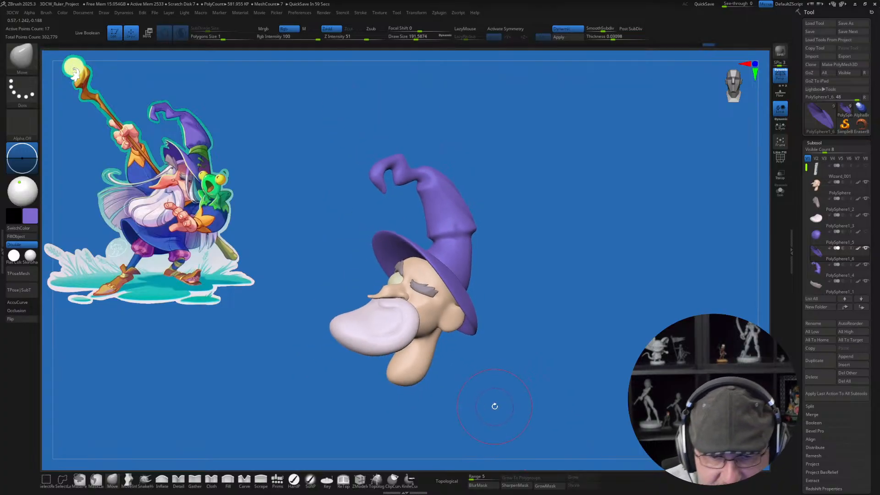
left_click_drag(495, 406, 481, 353)
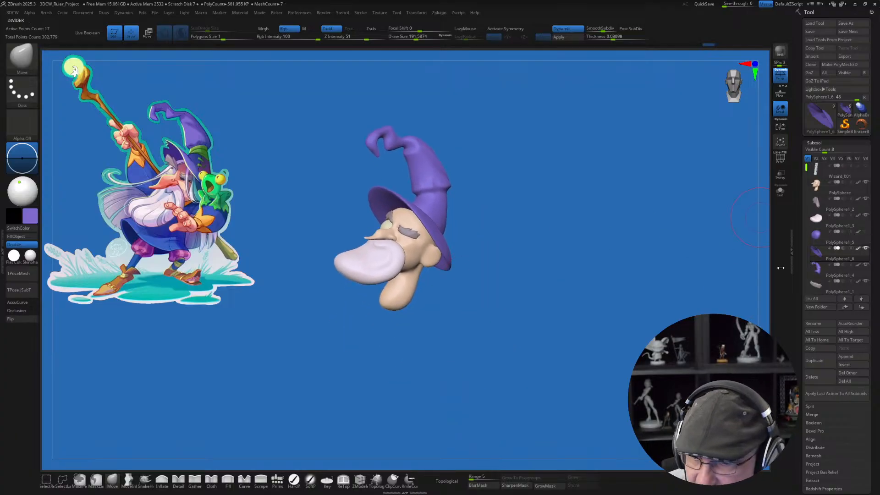
left_click(848, 31)
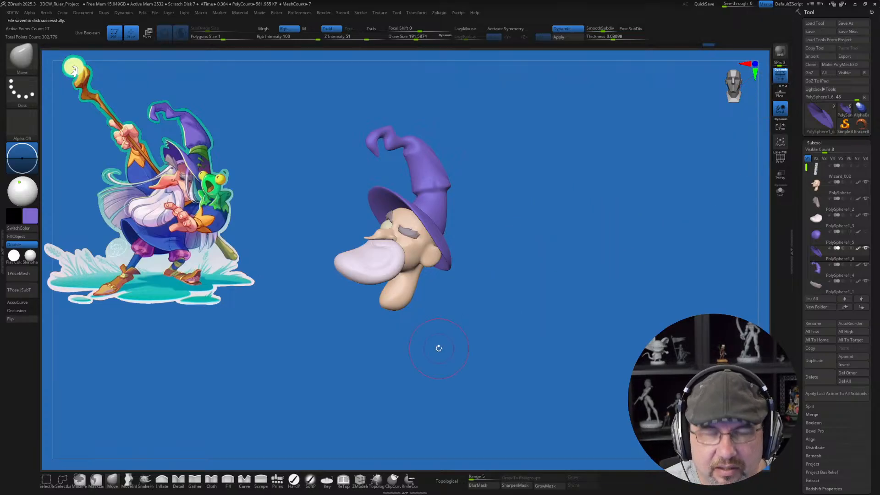
Step: Select the head and insert a Cylinder primitive at the base of the neck, coloured with the blue sampled from the reference robe
left_click(394, 304, "alt")
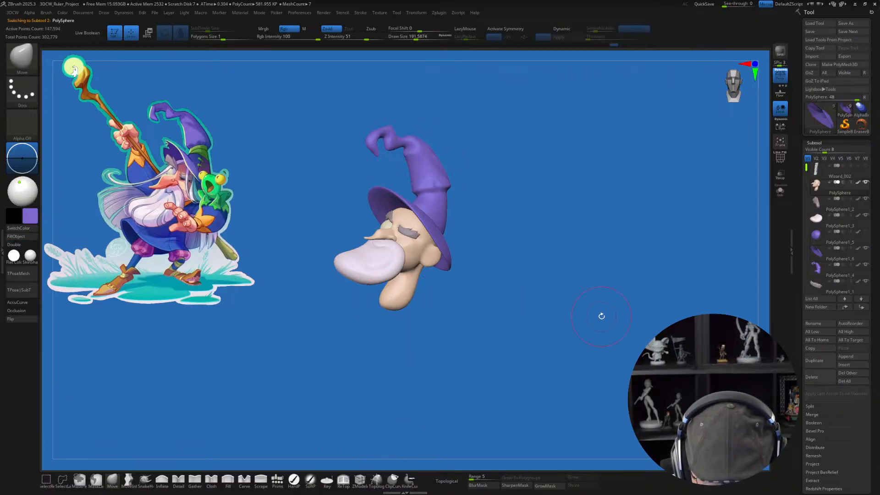
left_click(277, 480)
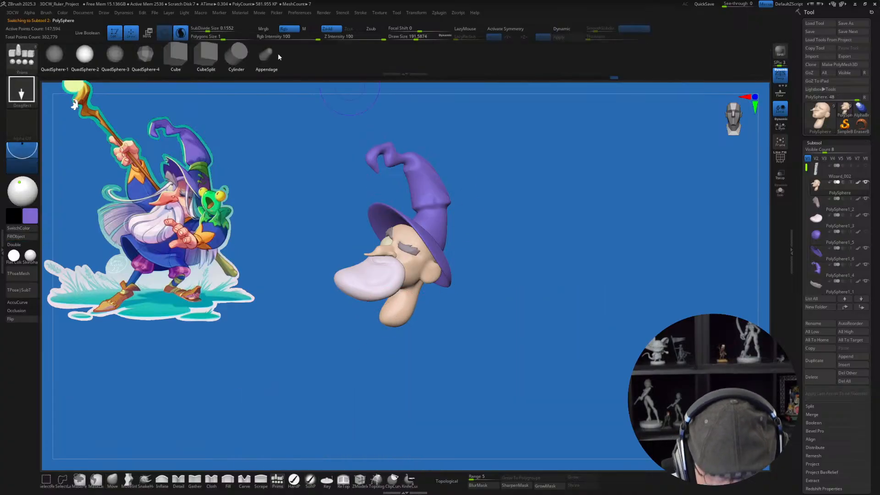
left_click(236, 54)
key("z")
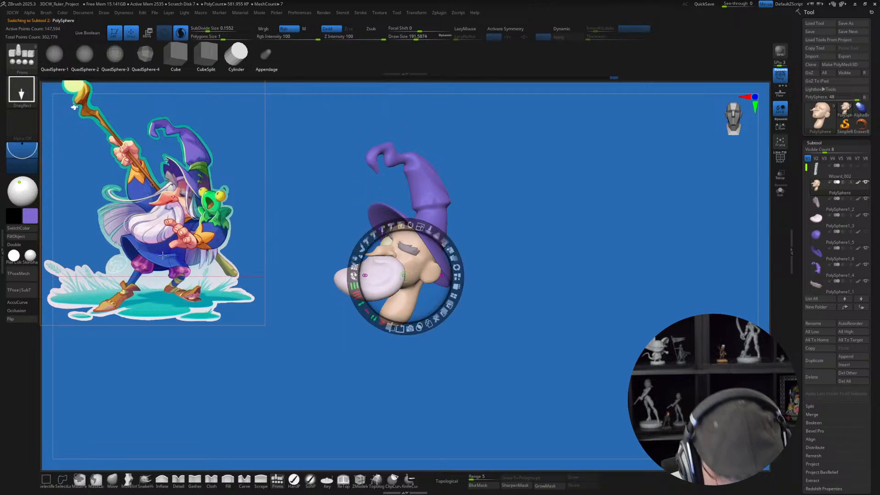
left_click(166, 261)
key("z")
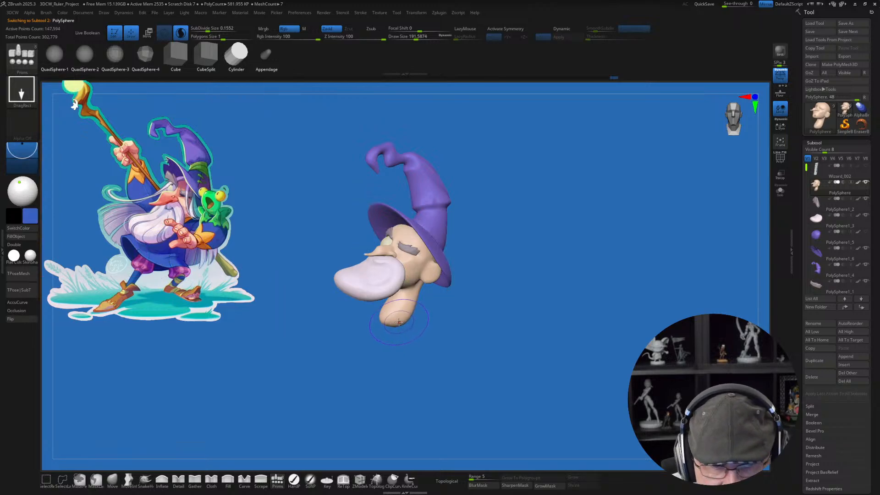
left_click_drag(402, 325, 382, 365)
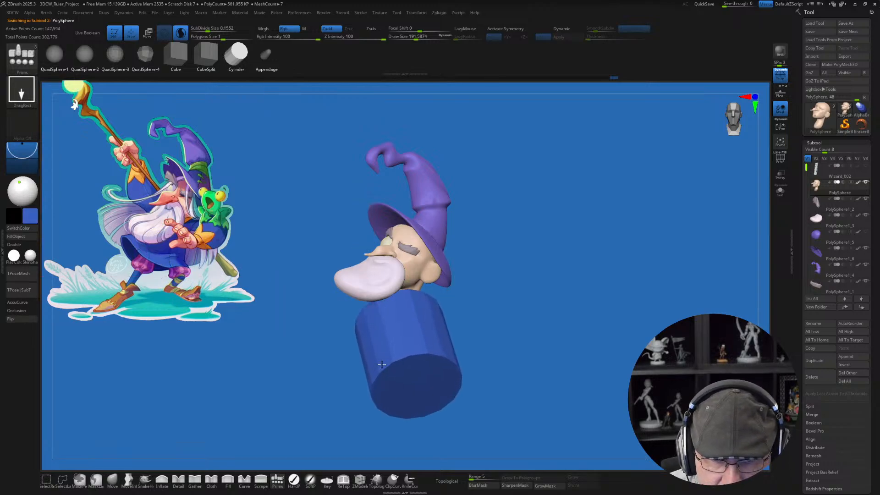
Step: Split the unmasked blue cylinder off the head into its own subtool
key("w")
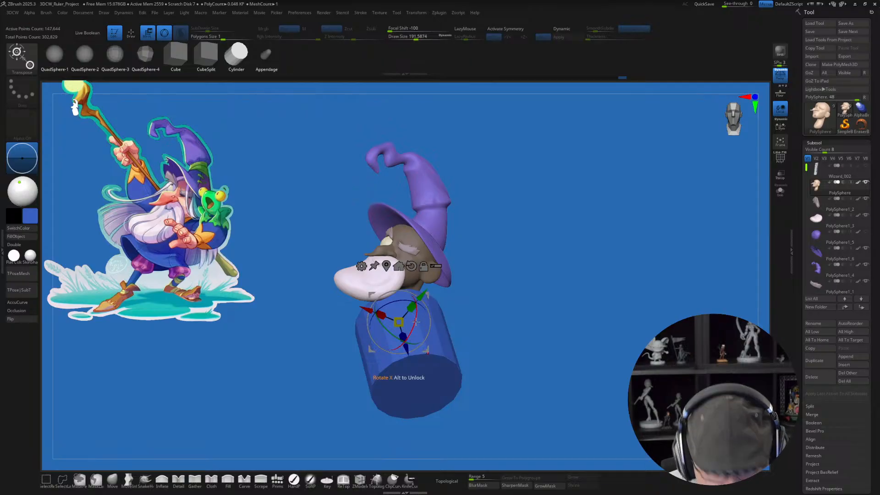
key("3")
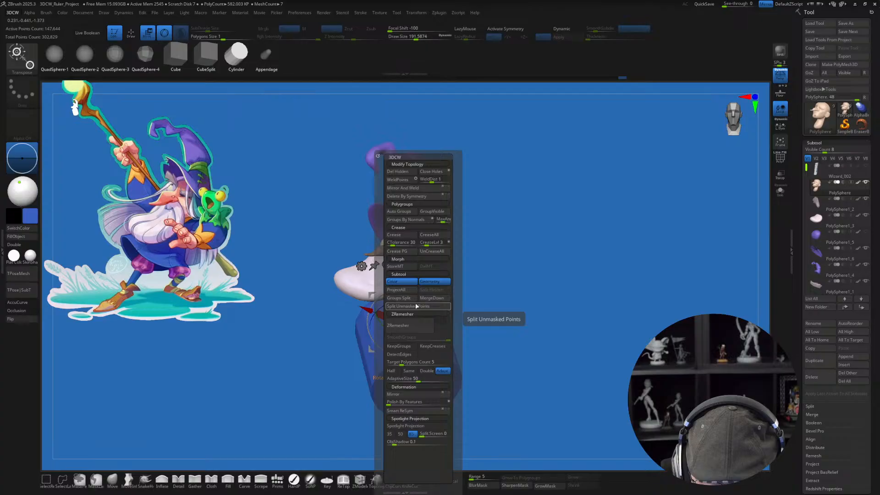
left_click(406, 306)
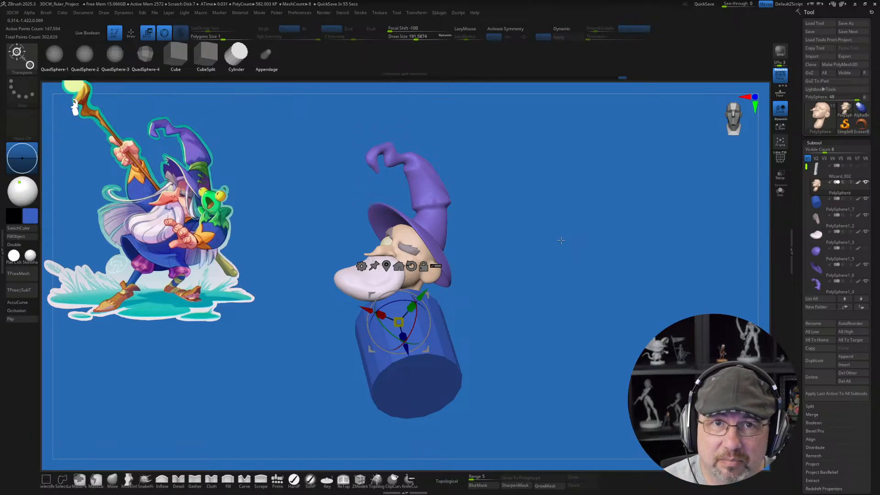
Step: Select the cylinder subtool, tilt it to the pose of the reference body, and move it up under the neck
left_click_drag(415, 316, 399, 352)
key("ctrl+z")
left_click(421, 323, "alt")
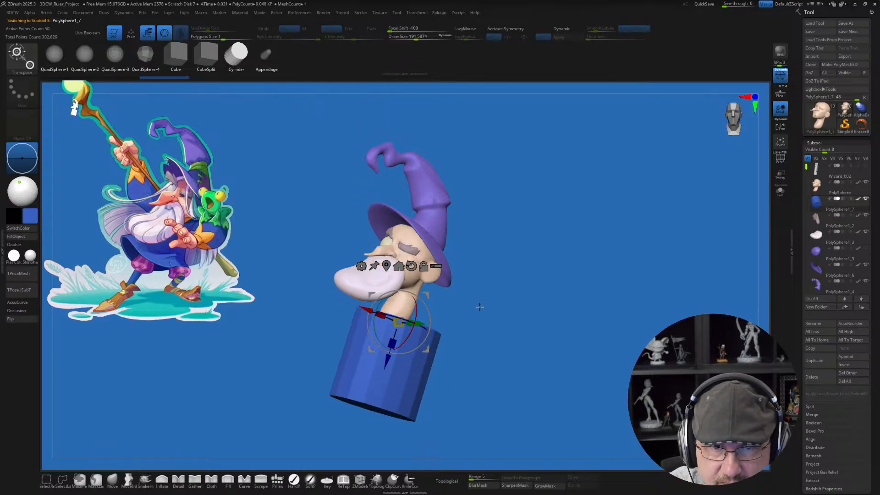
left_click_drag(479, 307, 413, 277)
left_click_drag(487, 356, 462, 353)
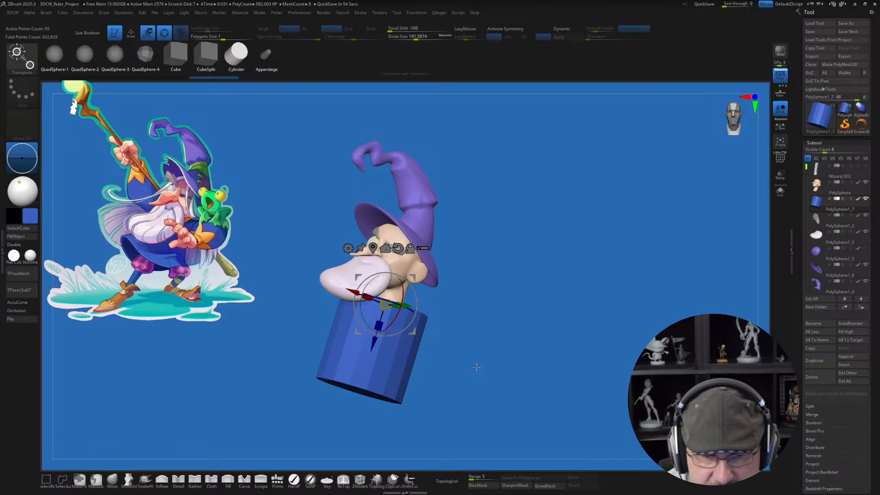
left_click_drag(431, 353, 426, 351)
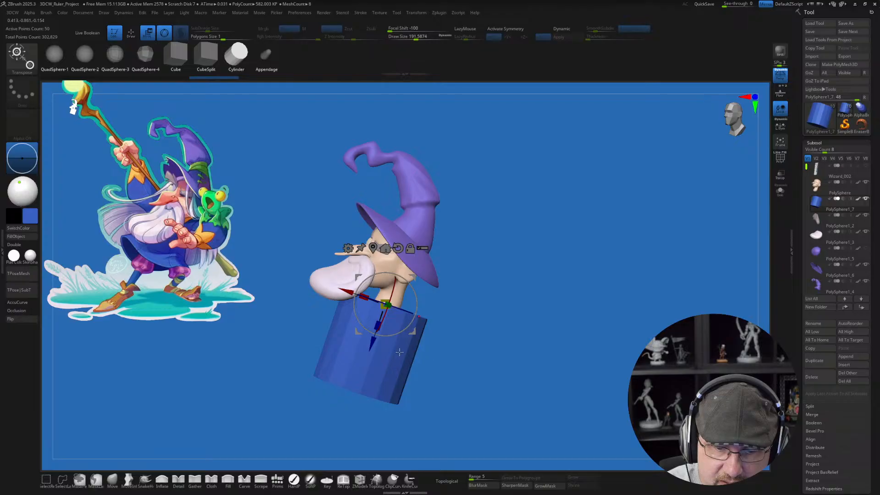
Step: Mask the lower part of the cylinder, narrow its upper end into a tapered torso under the neck, and clear the mask
mouse_move(317, 317)
left_mouse_down("ctrl")
mouse_move(306, 232)
mouse_move(471, 321)
mouse_move(470, 343)
left_mouse_up("ctrl")
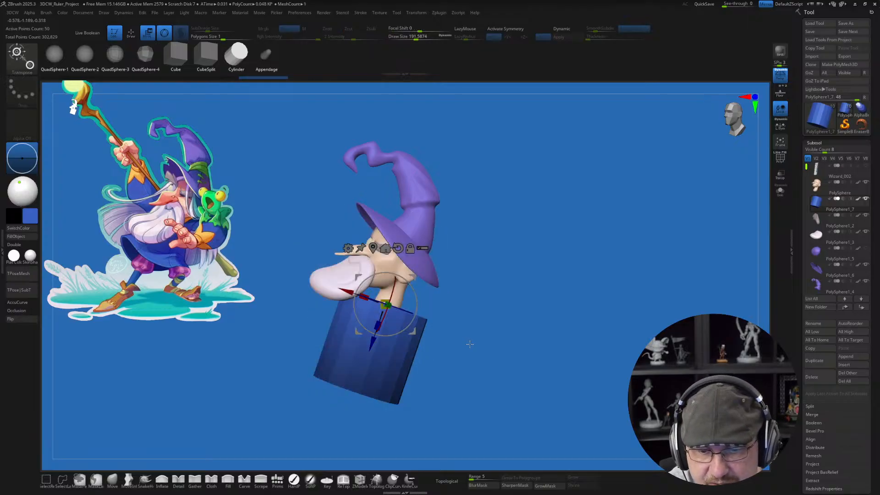
left_click_drag(386, 304, 399, 309)
left_click_drag(413, 276, 421, 267)
left_click_drag(438, 310, 439, 352)
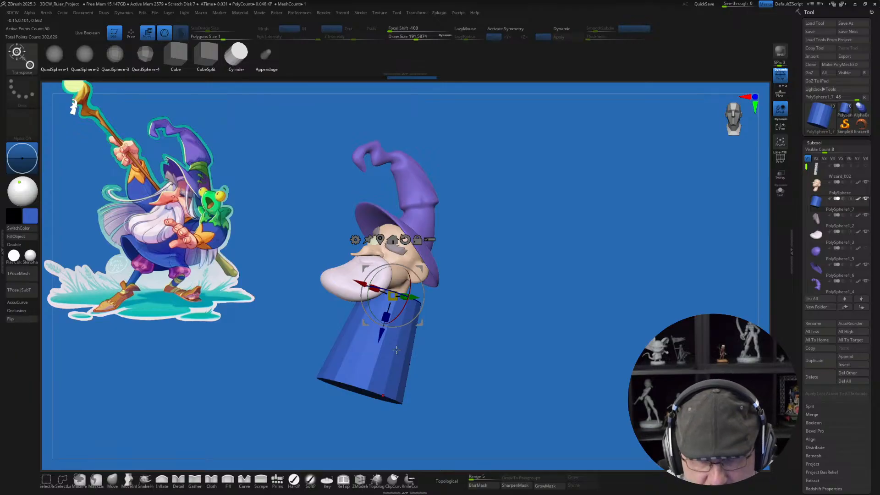
key("q")
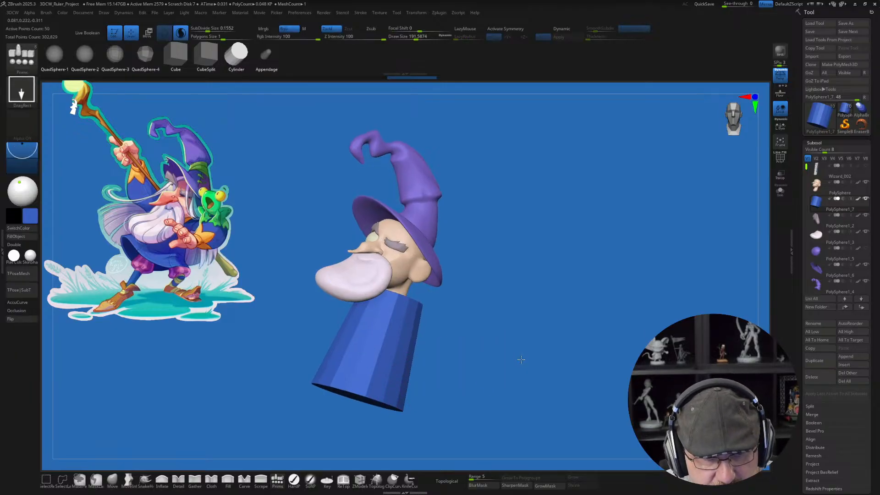
right_click_drag(521, 359, 516, 367, "ctrl")
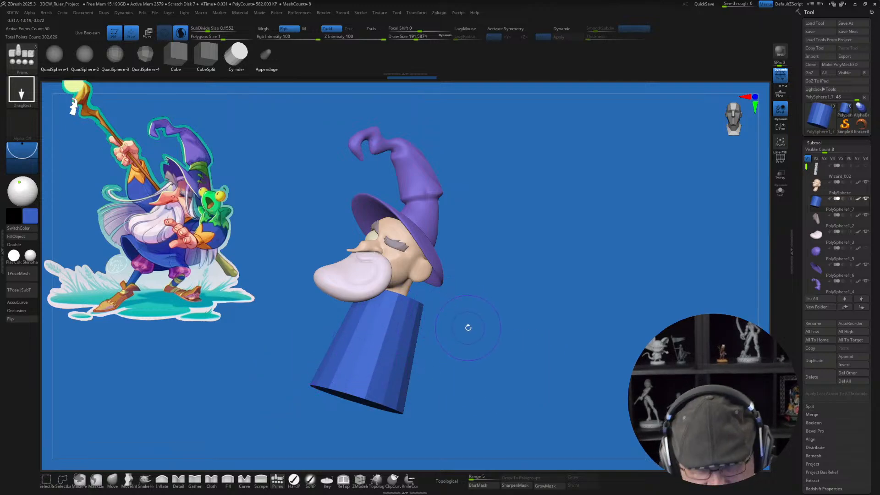
mouse_move(467, 327)
left_mouse_down()
mouse_move(451, 320)
mouse_move(454, 328)
left_mouse_up()
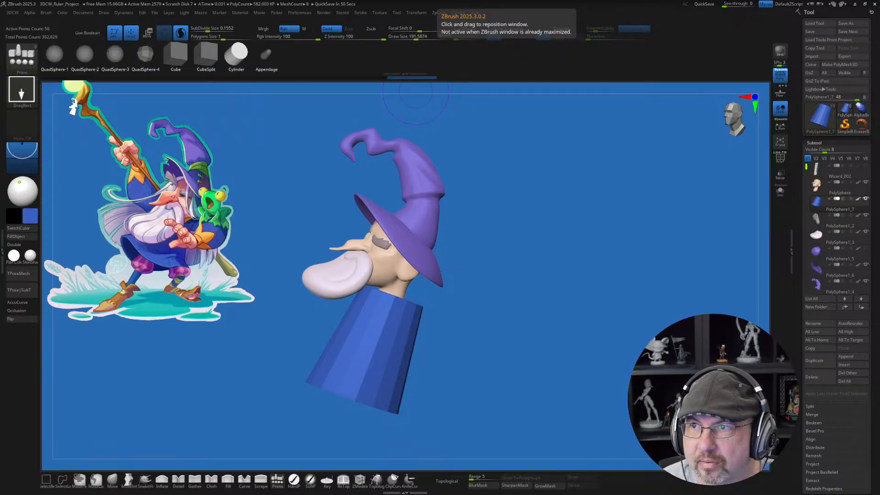
Step: Switch to the browser, look over the 3D Character Workshop homepage, and open the Training Bundle course page
left_click_drag(591, 1, 592, 97)
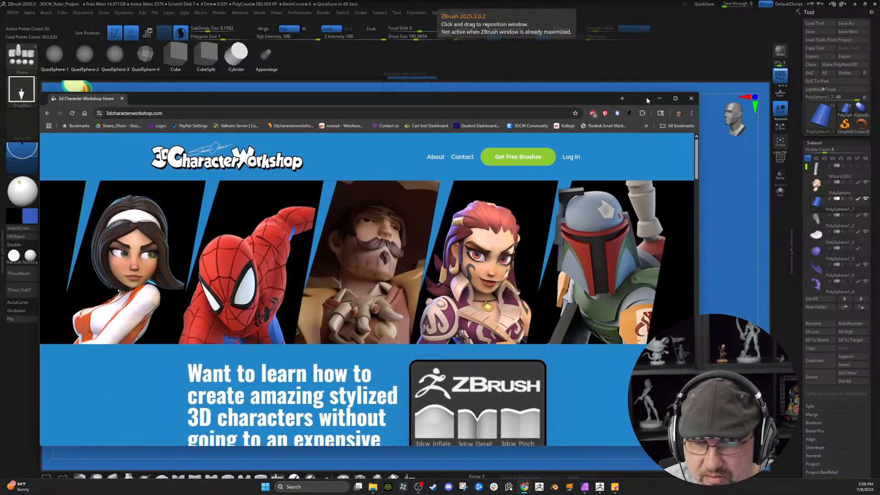
left_click(675, 99)
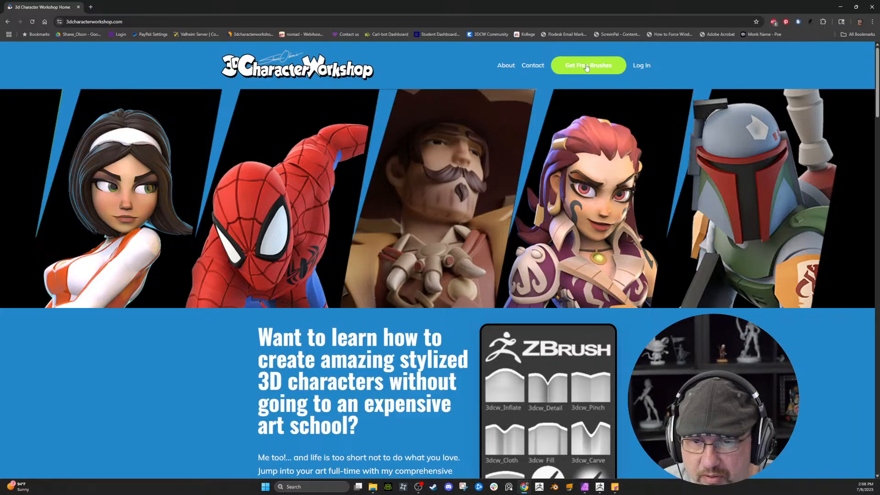
scroll(365, 115, "down", 5)
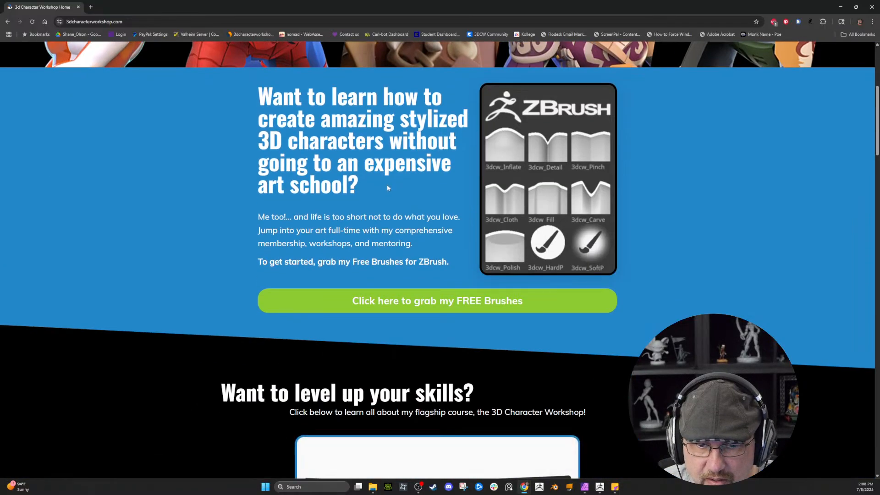
scroll(403, 237, "down", 6)
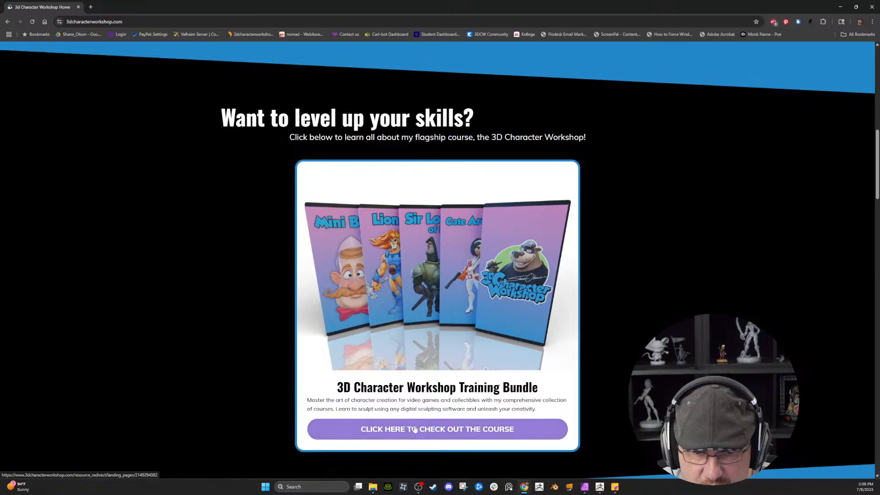
left_click(441, 432)
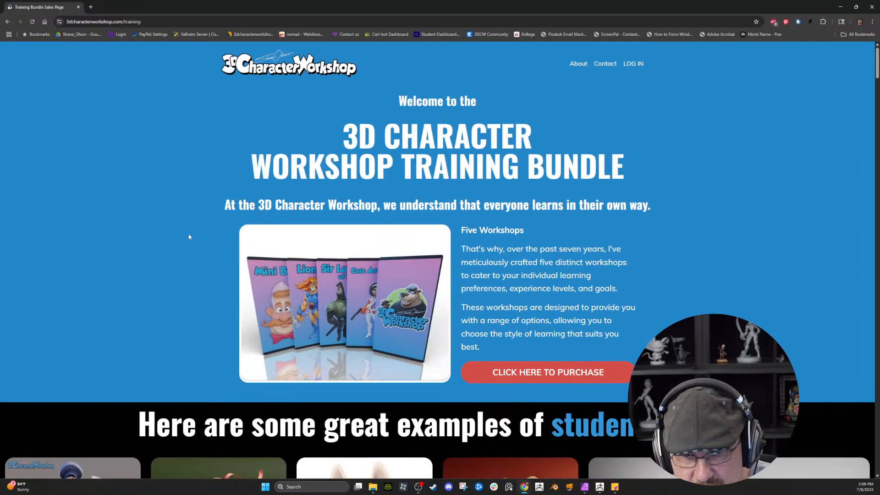
Step: Look through the student artwork gallery and the testimonial on the training bundle page
scroll(190, 237, "down", 2)
scroll(189, 240, "down", 10)
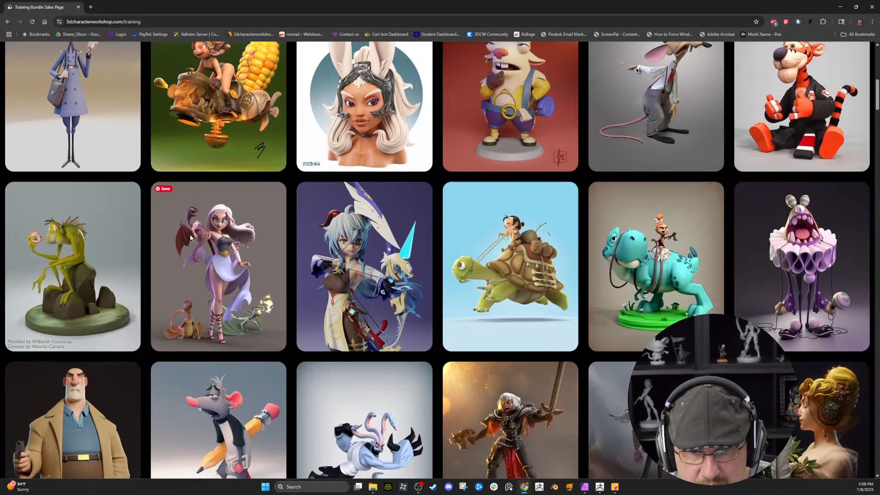
scroll(190, 238, "up", 3)
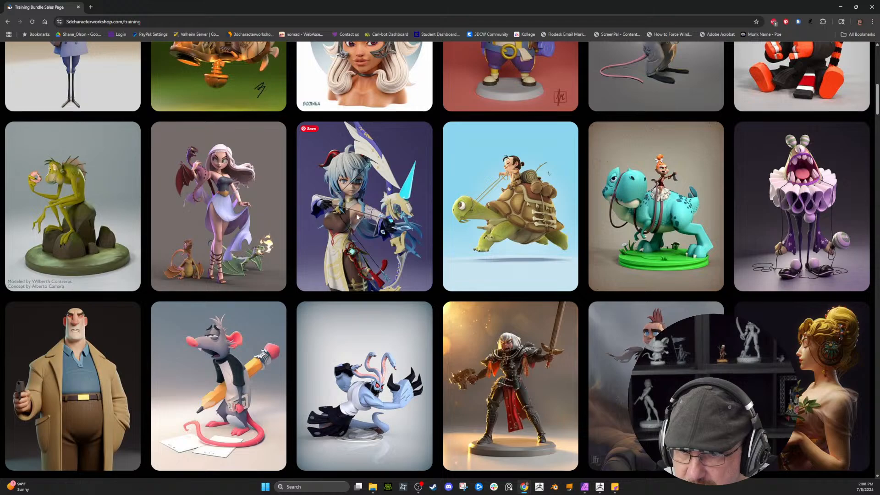
scroll(357, 218, "down", 2)
scroll(357, 218, "down", 6)
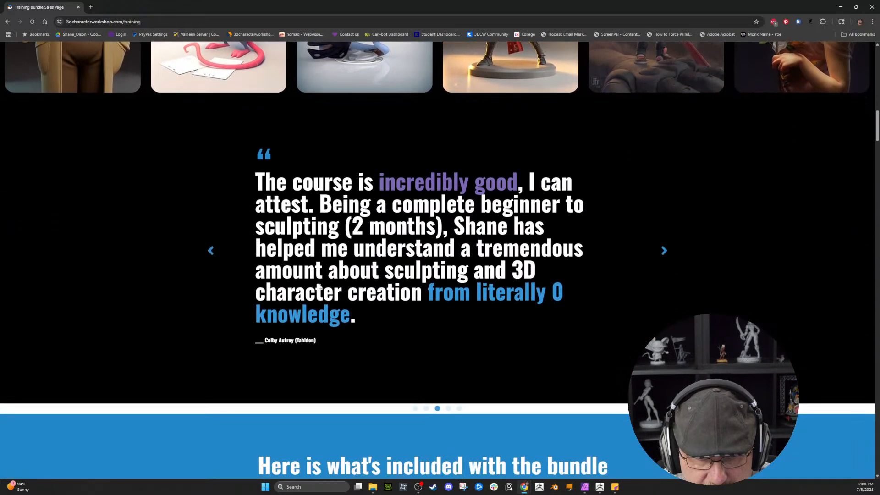
Step: Read the descriptions of the five included workshops, from The 3D Character Workshop to the Mini-Bust Beginner Workshop
scroll(406, 219, "down", 10)
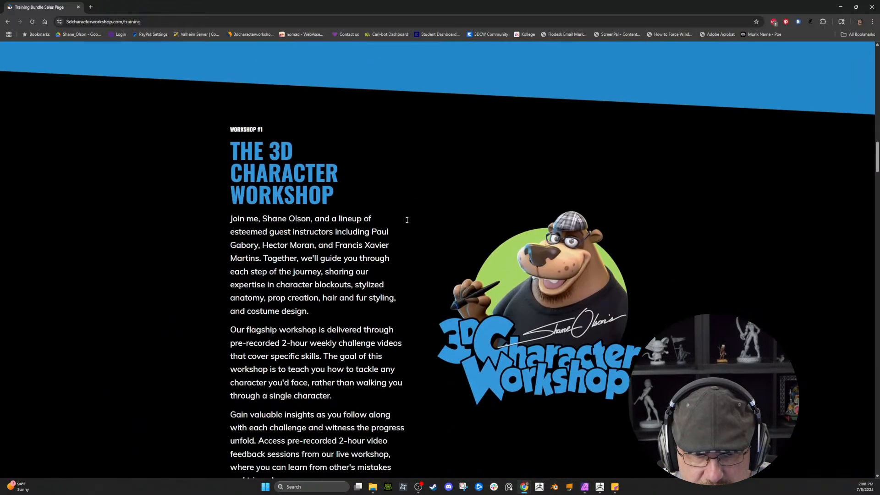
scroll(406, 224, "down", 6)
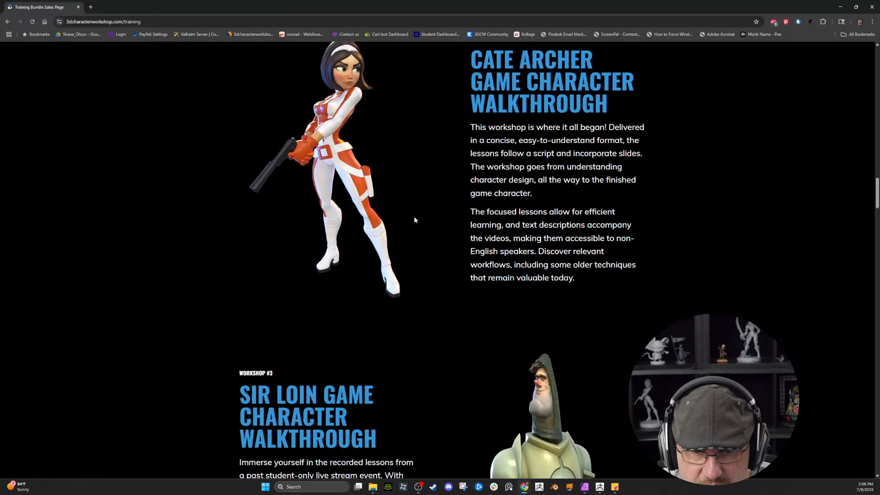
scroll(373, 178, "up", 2)
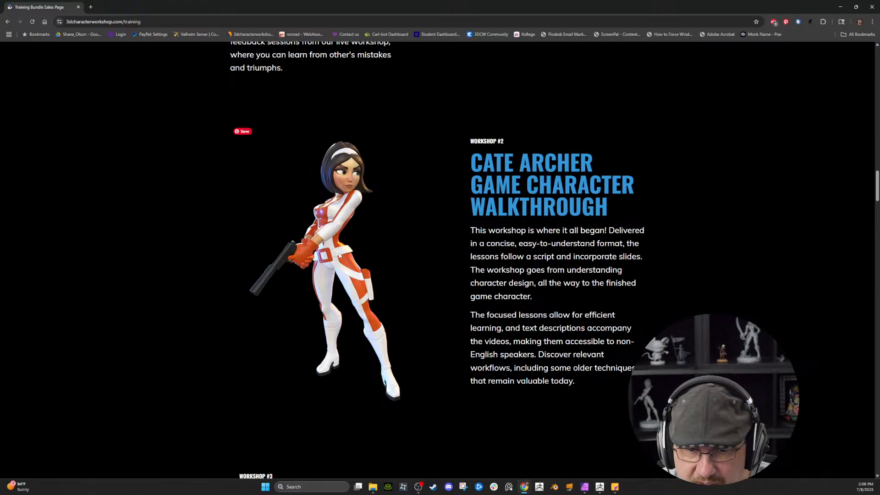
scroll(374, 239, "down", 6)
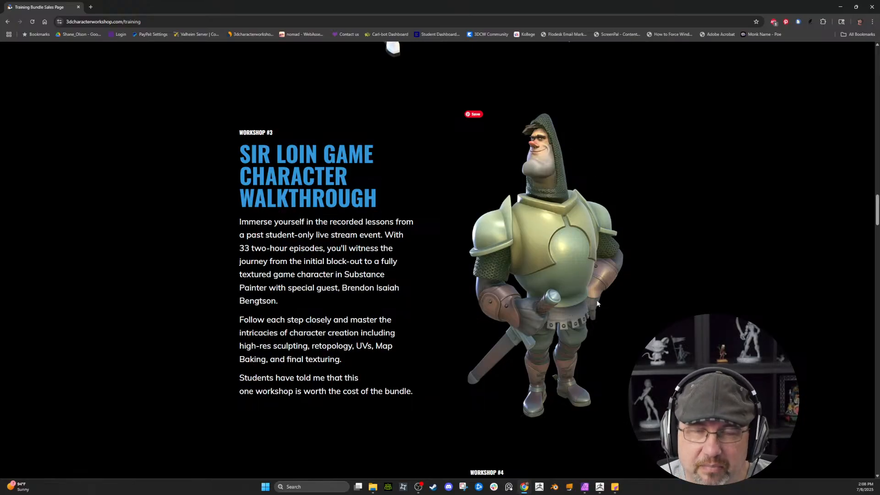
scroll(594, 261, "down", 5)
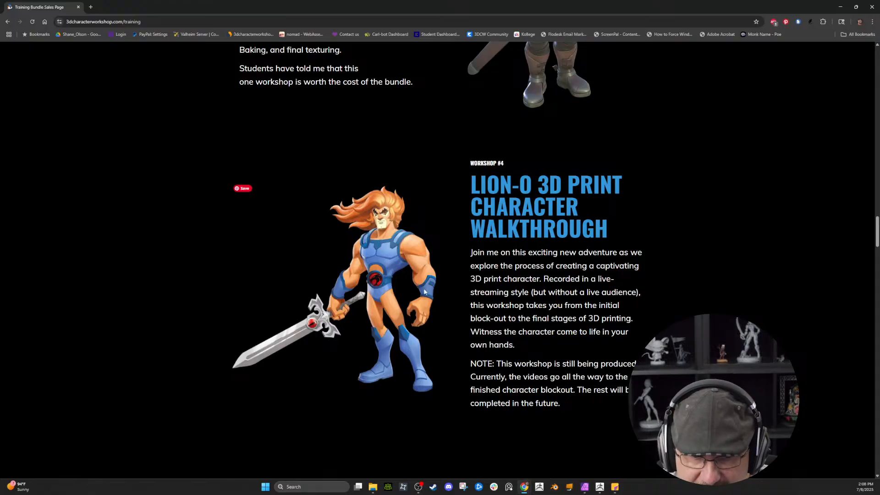
scroll(357, 243, "down", 3)
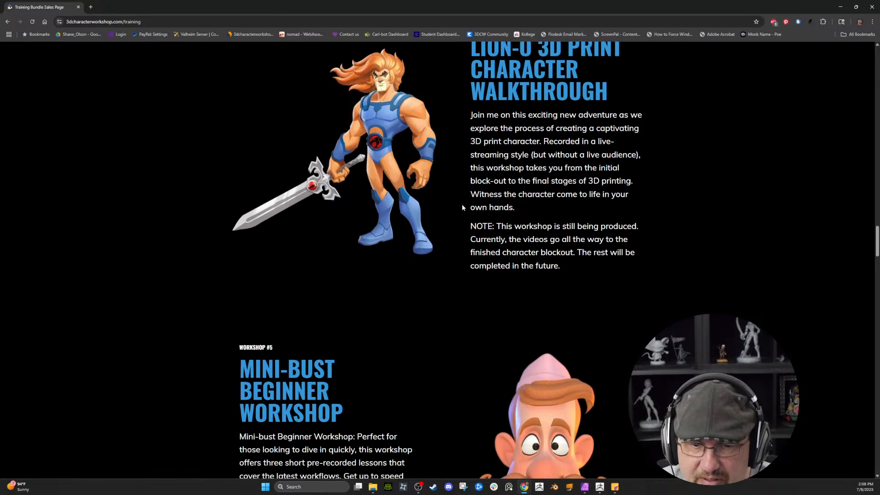
scroll(317, 215, "up", 2)
scroll(560, 281, "down", 7)
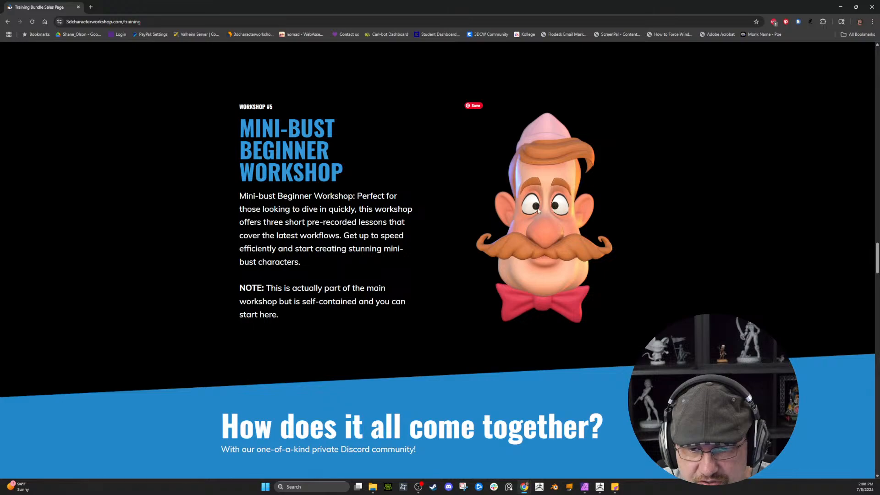
Step: Review the Discord community, supported software and official 3DCW Blender Addon sections of the course page
scroll(369, 239, "down", 5)
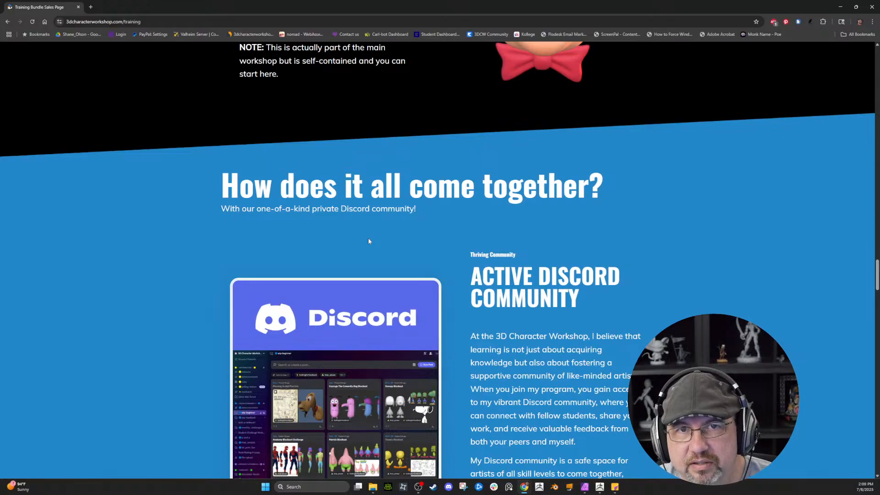
scroll(348, 246, "down", 7)
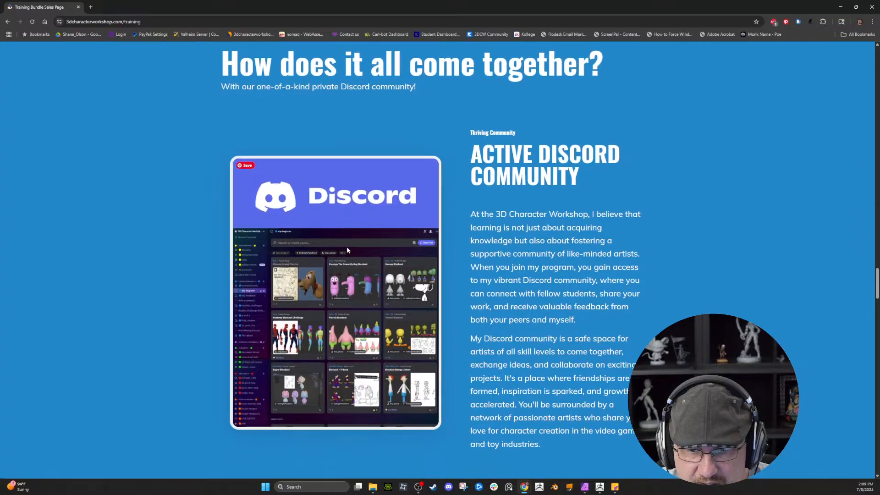
scroll(242, 242, "down", 14)
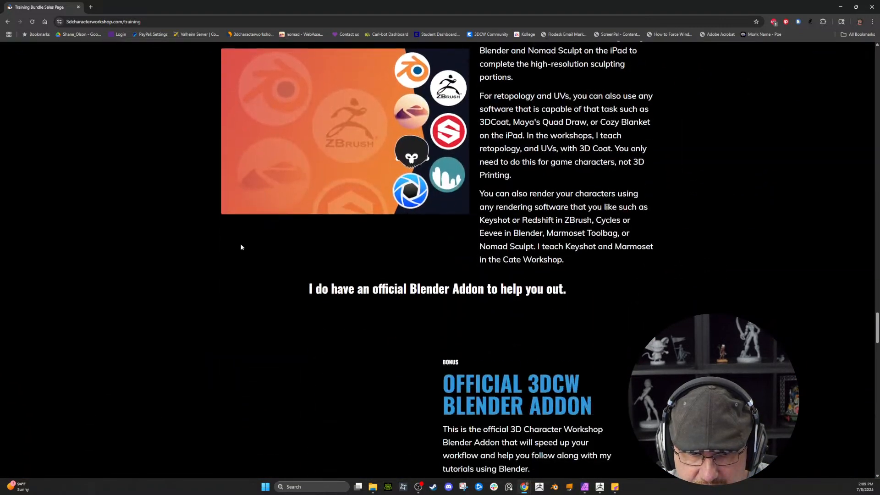
scroll(290, 88, "down", 2)
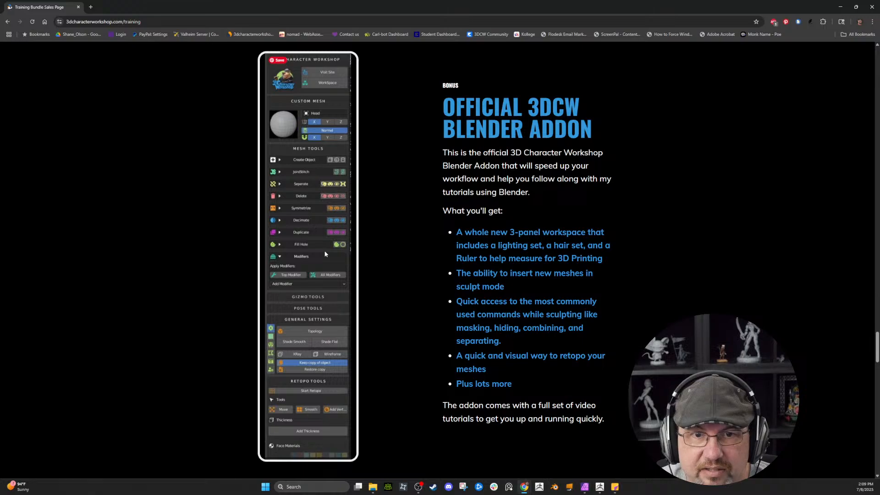
scroll(319, 196, "down", 6)
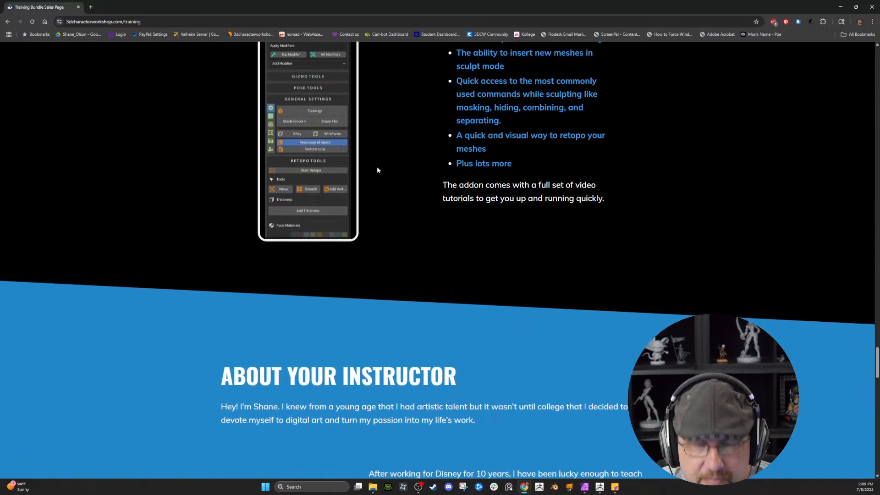
Step: Examine the instructor biography and client work gallery, and return to the supported software section
scroll(376, 179, "down", 11)
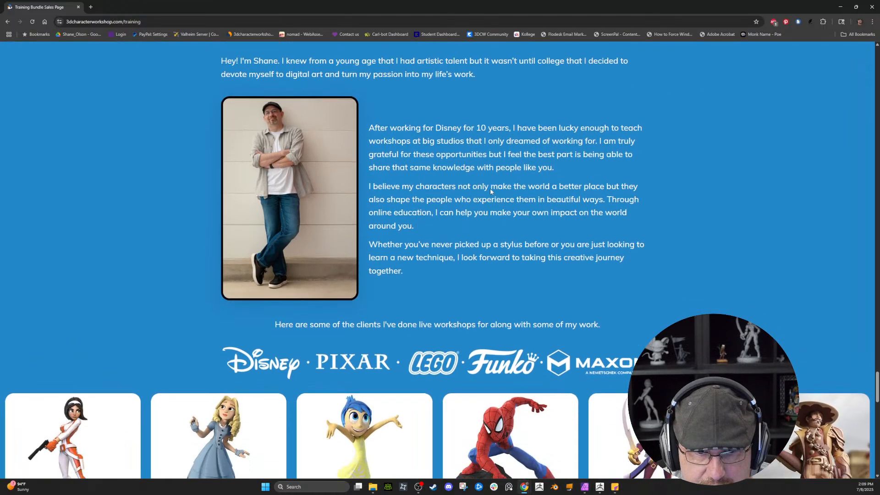
scroll(491, 192, "down", 2)
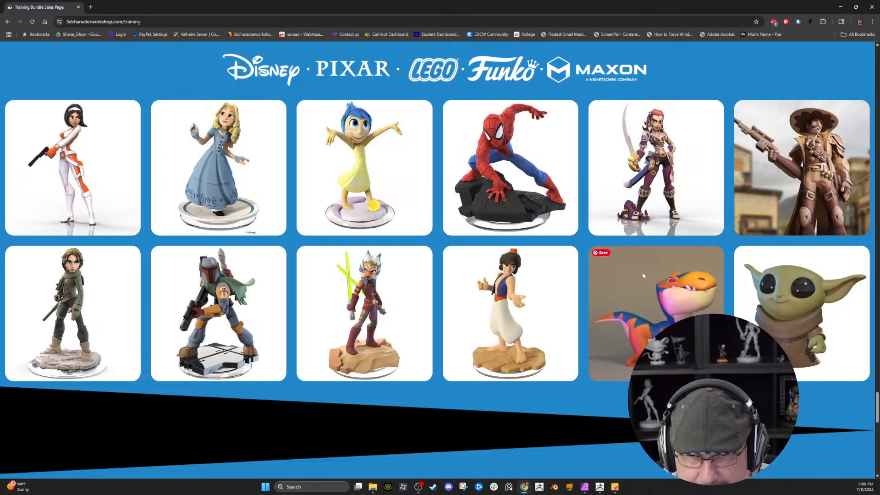
scroll(555, 243, "up", 4)
scroll(551, 248, "down", 4)
scroll(550, 248, "down", 5)
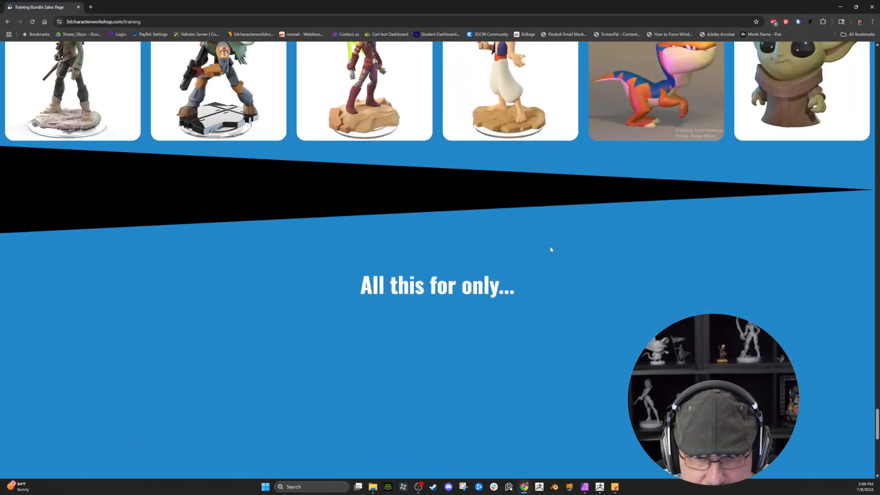
scroll(550, 247, "up", 12)
scroll(552, 243, "up", 17)
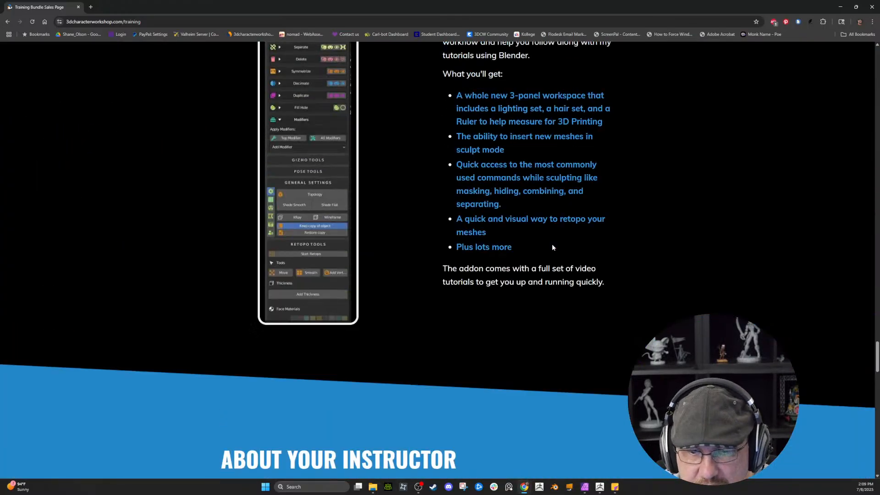
Step: Switch to Discord, close the enlarged artwork and look through the 3D Character Workshop server's channel list
left_click(840, 7)
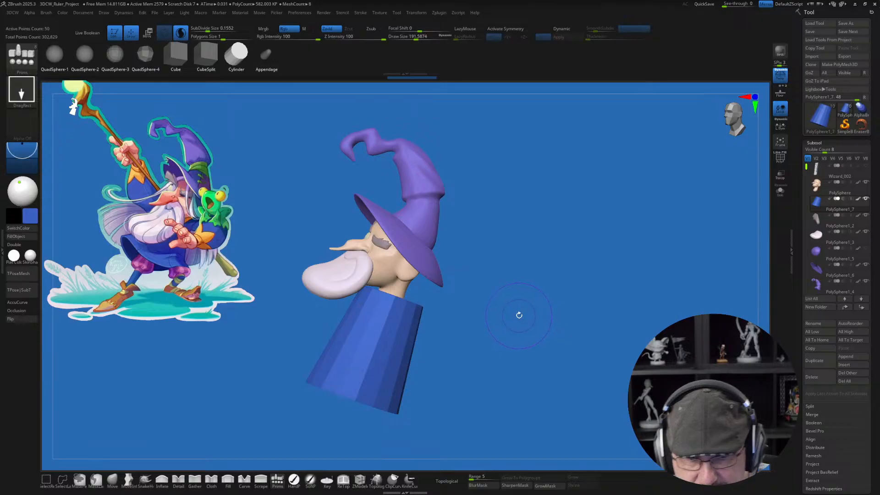
left_click_drag(518, 315, 510, 314)
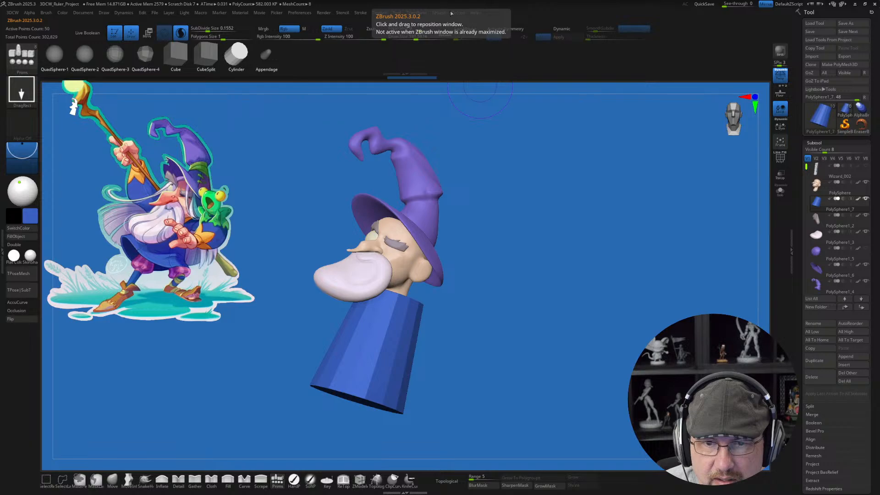
key("alt+Tab")
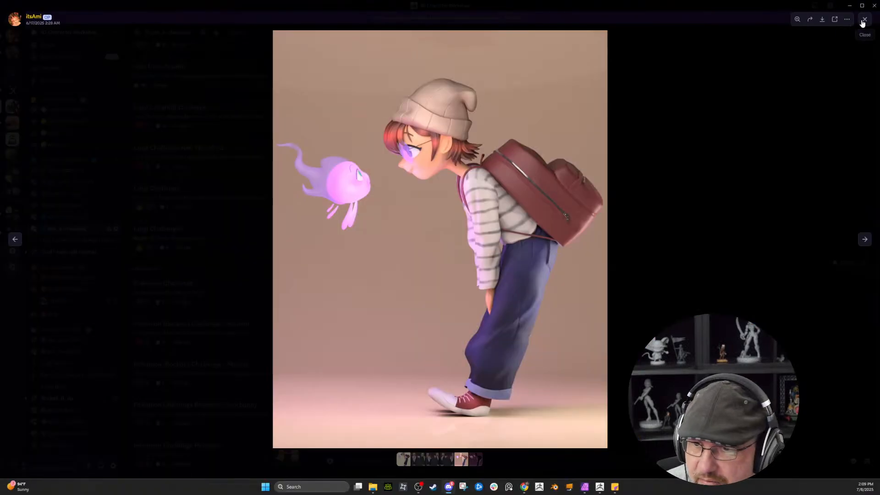
left_click(865, 18)
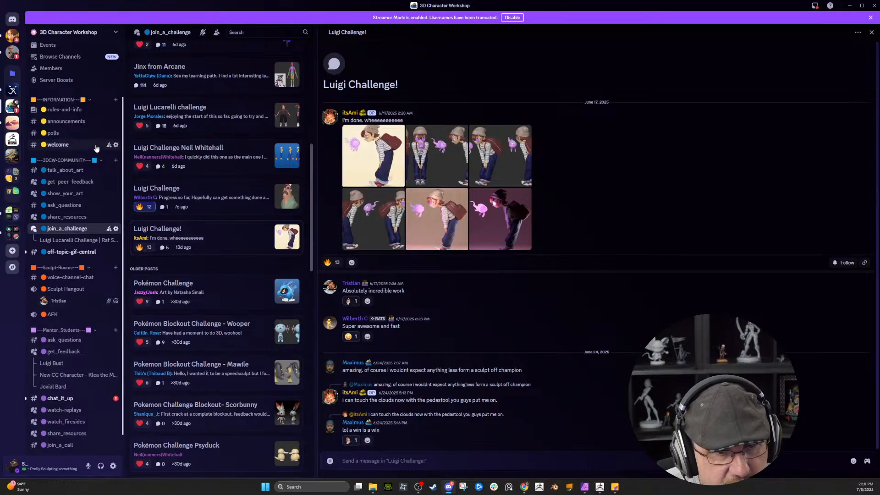
scroll(85, 206, "up", 1)
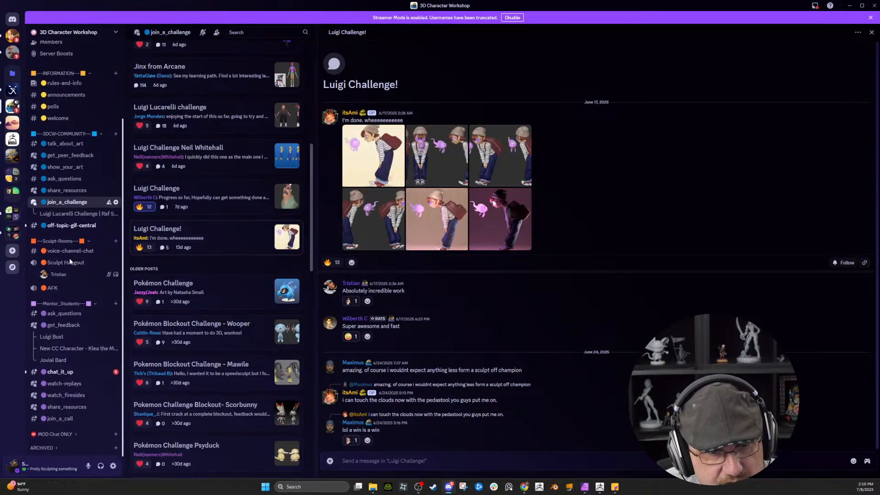
mouse_move(86, 190)
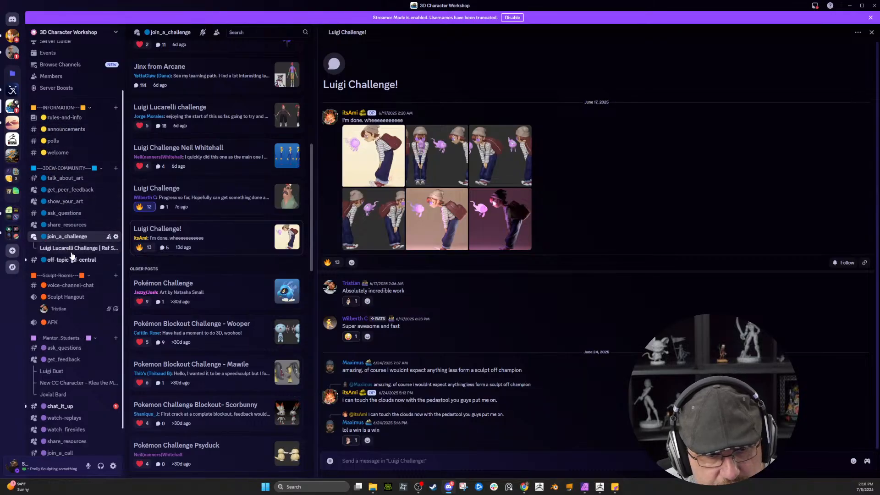
scroll(72, 255, "down", 2)
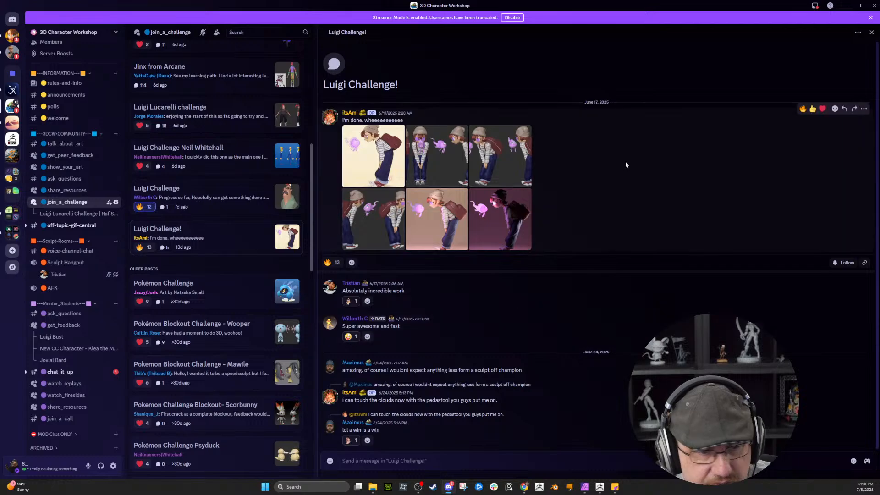
left_click(849, 6)
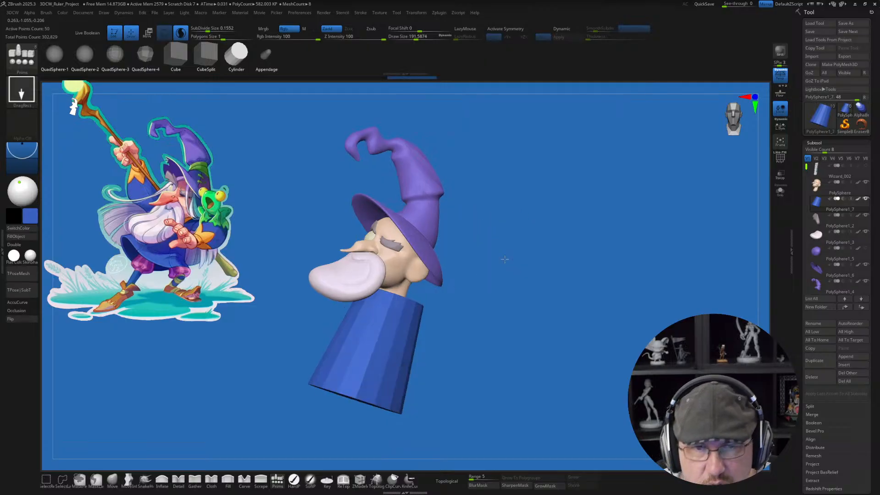
left_click_drag(504, 259, 504, 255)
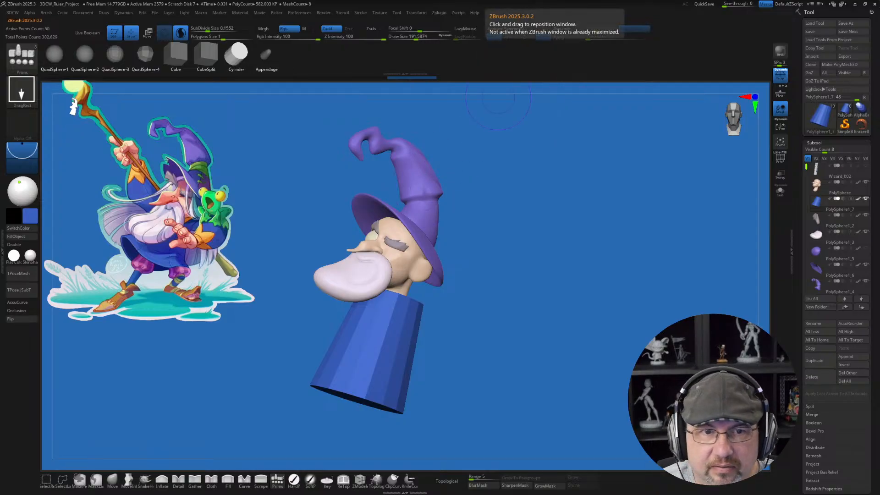
key("alt+Tab")
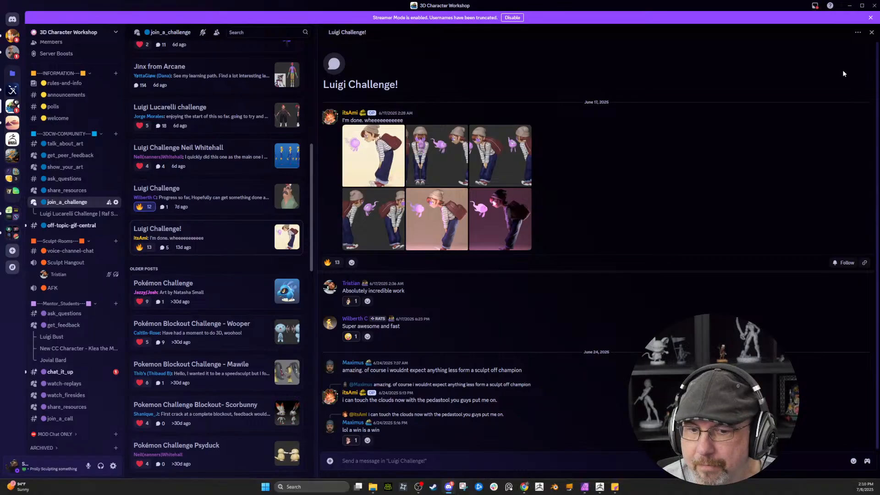
left_click(849, 5)
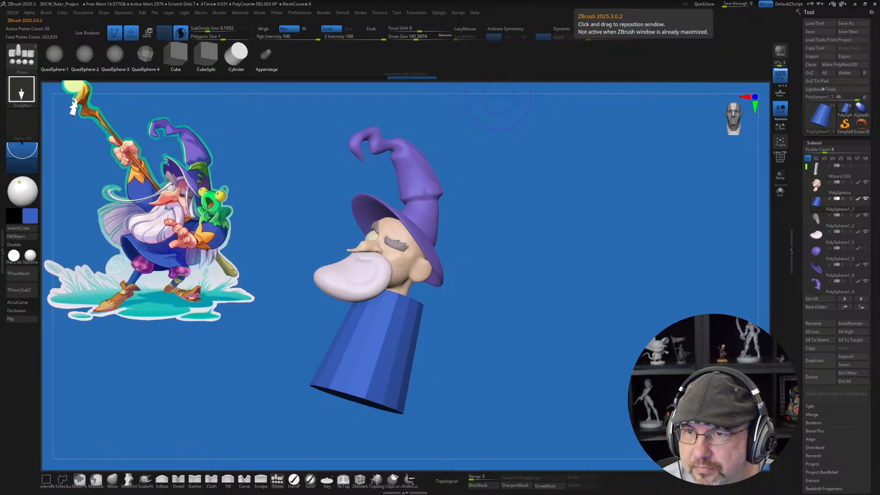
Step: Bring up the workshop website, look through the student results gallery, and return to ZBrush
left_click_drag(783, 0, 692, 102)
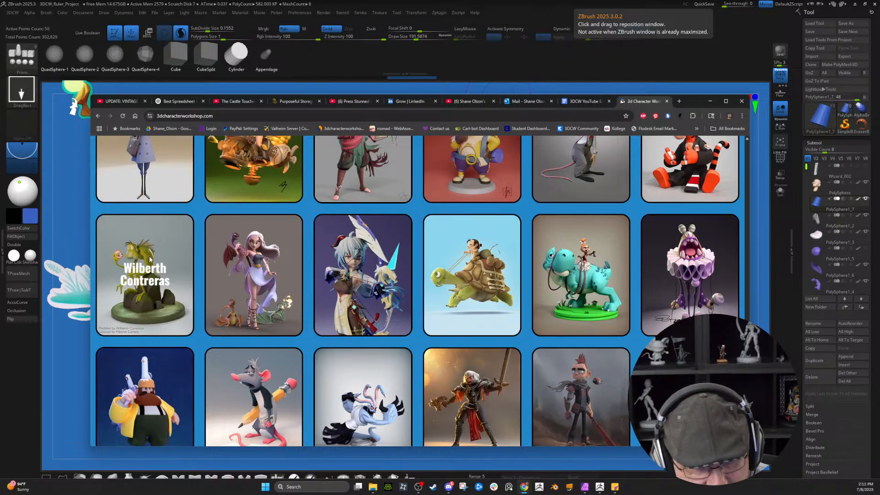
scroll(156, 358, "down", 1)
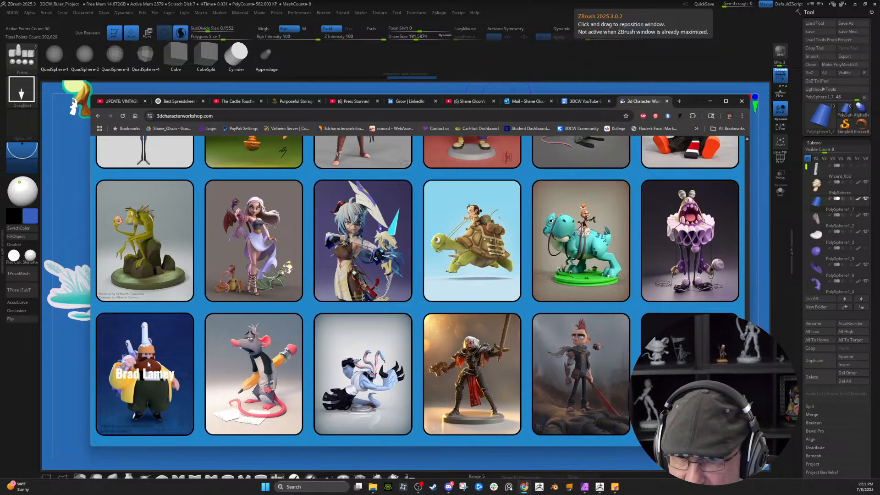
scroll(147, 360, "up", 4)
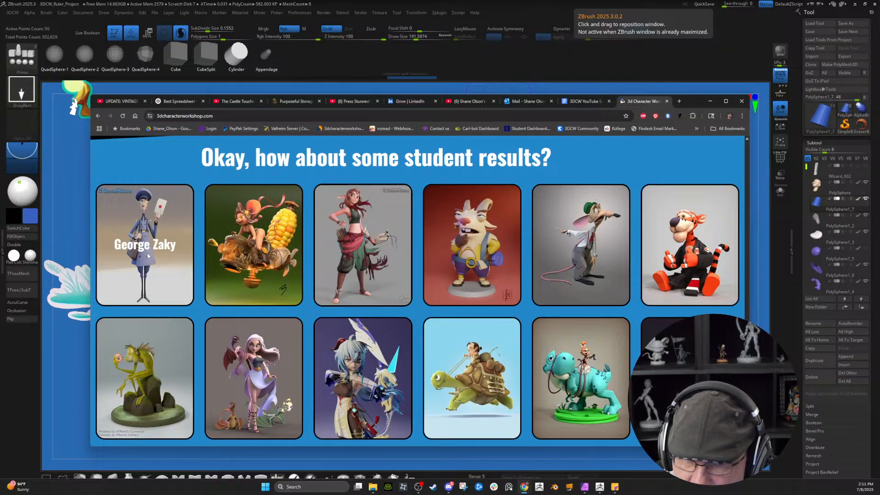
left_click(710, 101)
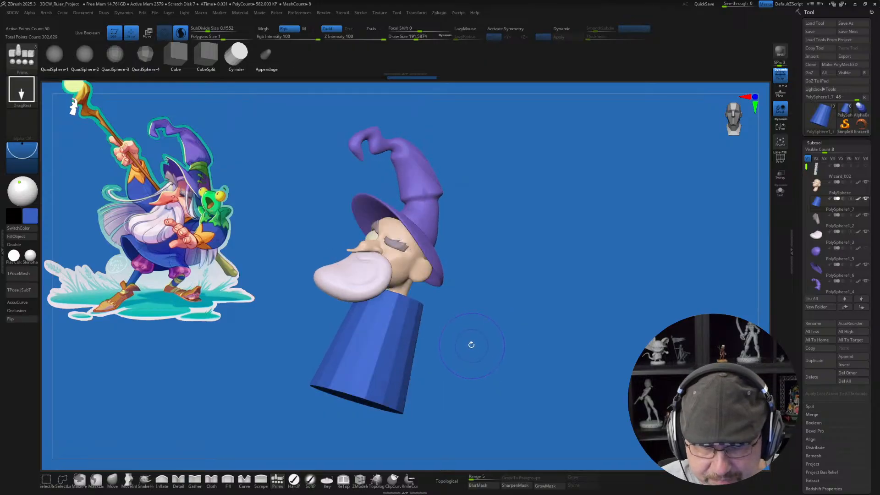
Step: Pull the robe's front hem outward and up with the Move brush, and push the back of its neckline inward
left_click(112, 478)
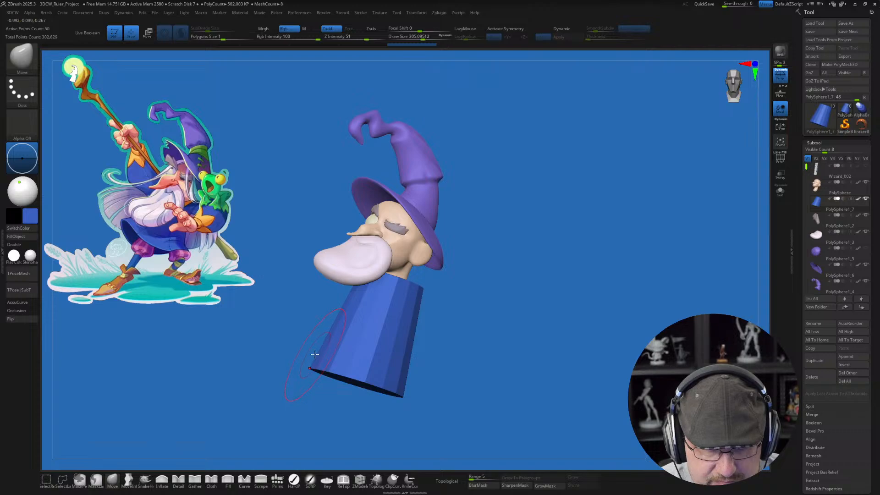
key("bracketright")
left_click_drag(316, 363, 288, 311)
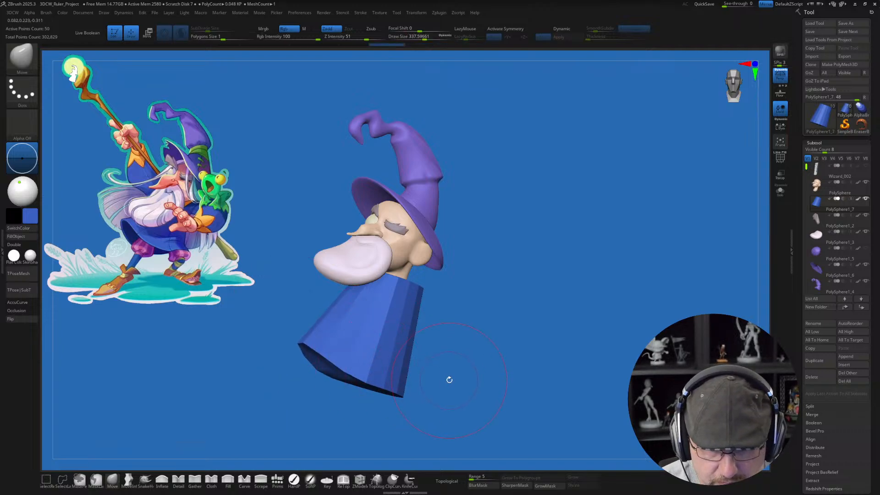
mouse_move(449, 379)
left_mouse_down()
mouse_move(438, 393)
mouse_move(445, 398)
mouse_move(472, 367)
mouse_move(542, 354)
mouse_move(492, 370)
left_mouse_up()
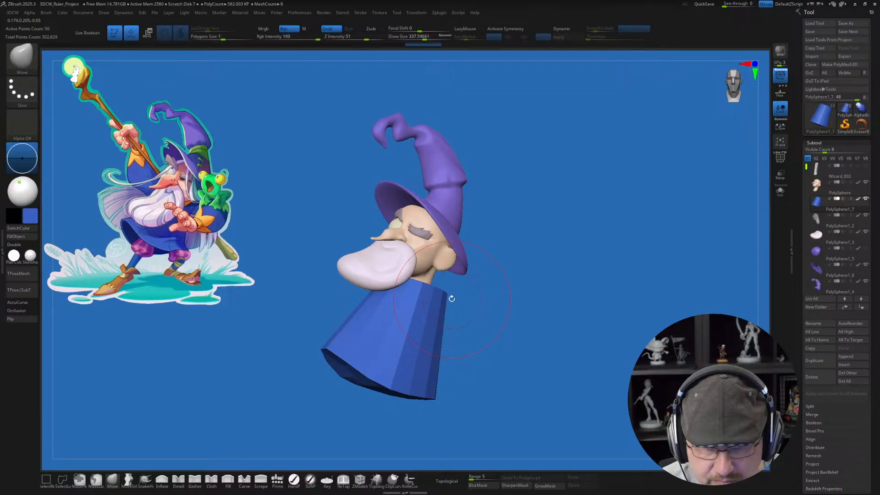
key("s")
left_click_drag(451, 298, 435, 295)
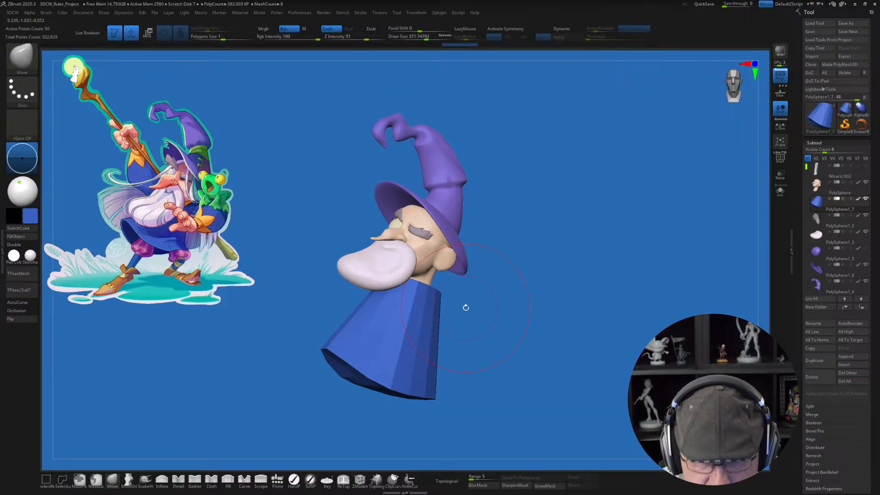
Step: Show the robe's wireframe and insert two horizontal edge loops around it with ZModeler
key("shift+f")
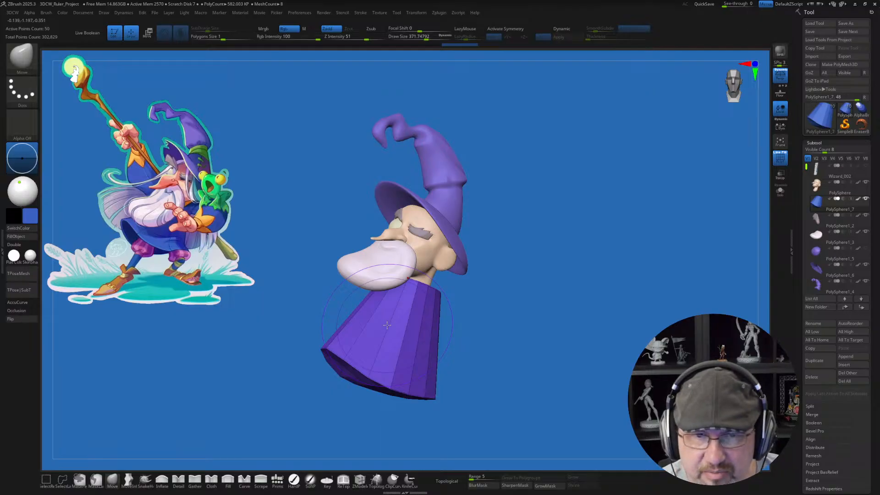
left_click(360, 480)
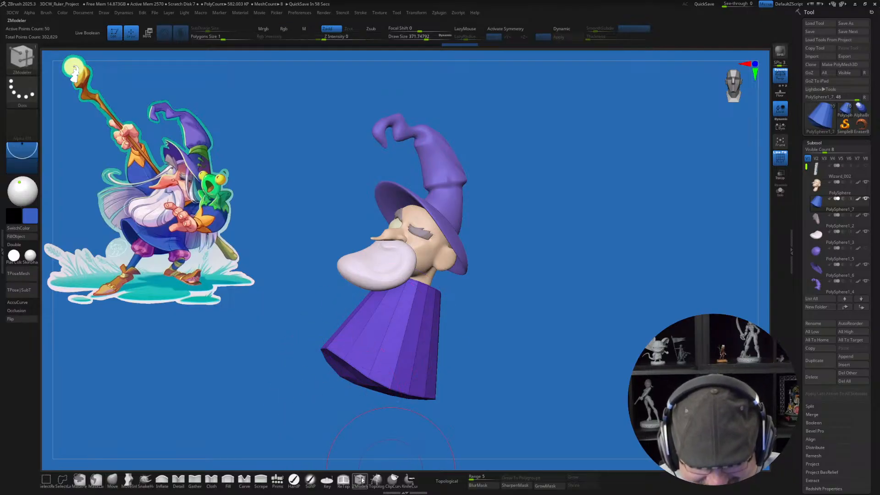
left_click(386, 329)
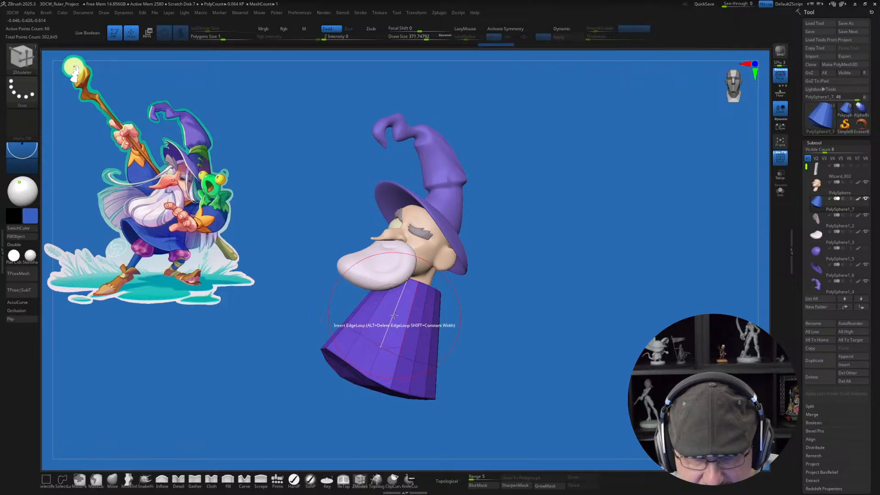
left_click(397, 312)
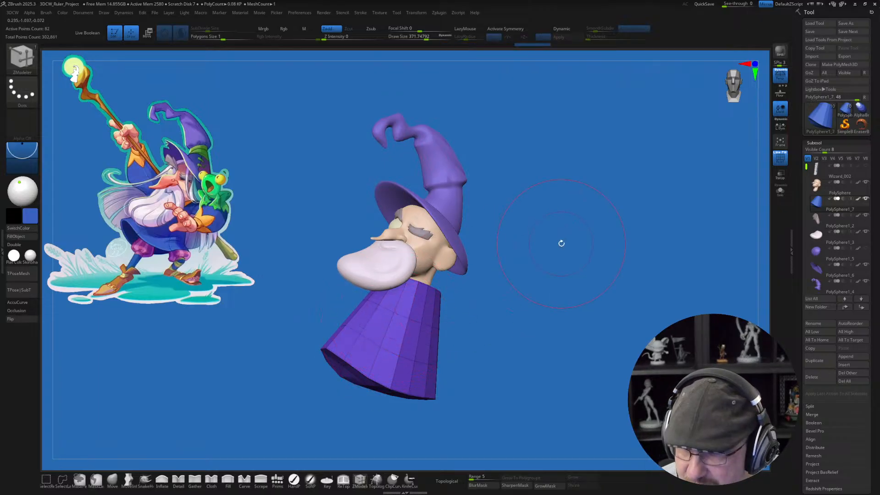
Step: Curve the robe's front inward above the flared hem and refine its back contour with the Move brush
left_click(112, 479)
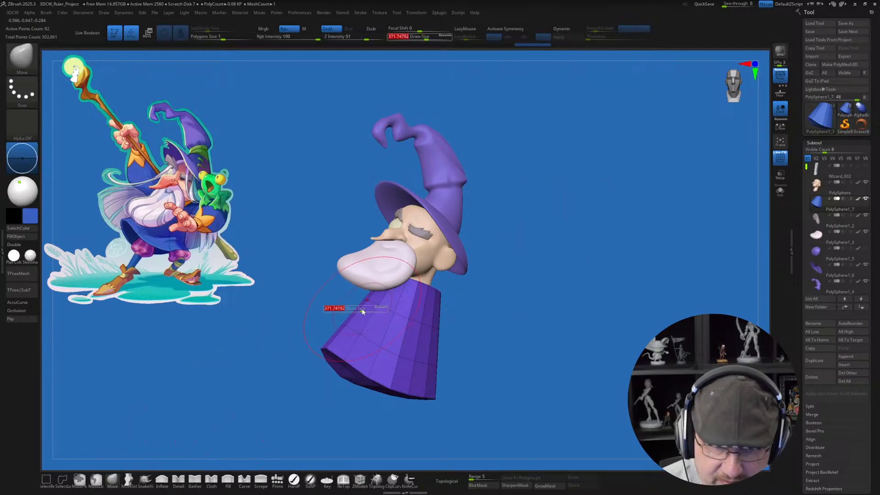
left_click_drag(344, 324, 359, 331)
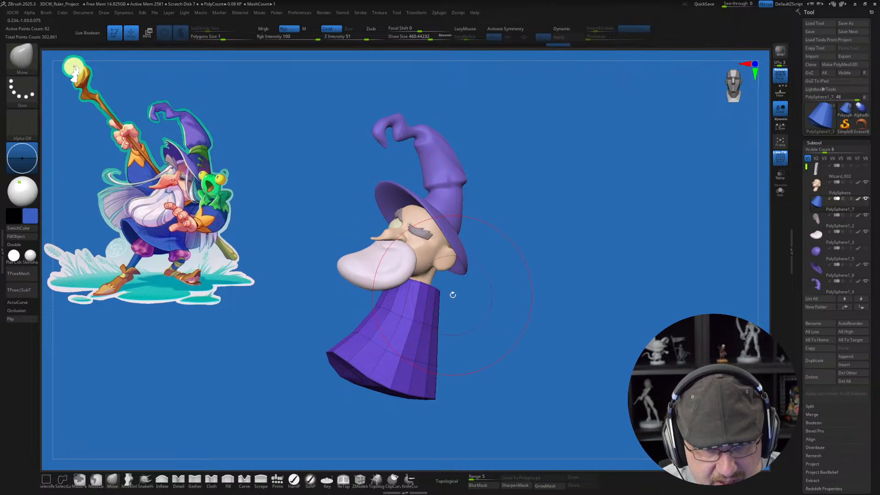
mouse_move(452, 295)
right_mouse_down()
mouse_move(445, 302)
mouse_move(455, 299)
right_mouse_up()
left_click_drag(462, 319, 449, 323)
right_click_drag(457, 387, 472, 341)
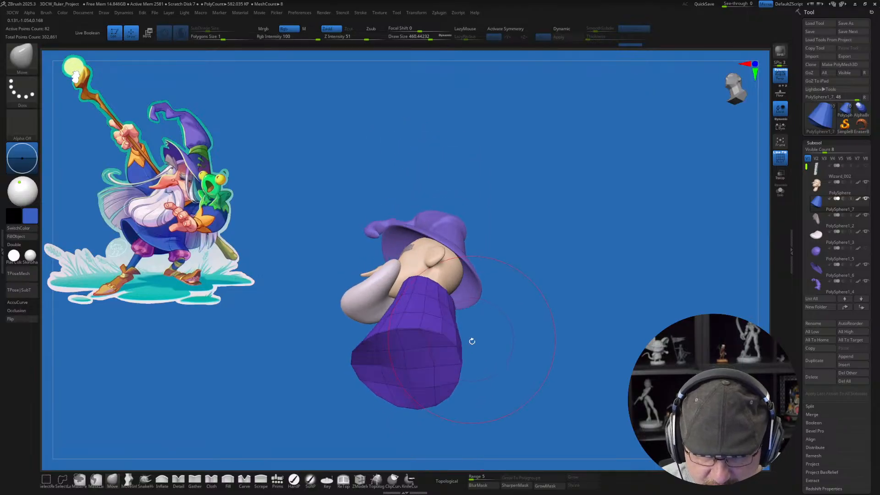
mouse_move(453, 394)
right_mouse_down()
mouse_move(473, 314)
mouse_move(471, 352)
right_mouse_up()
key("s")
left_click_drag(471, 350, 460, 348)
mouse_move(496, 354)
right_mouse_down()
mouse_move(529, 346)
mouse_move(509, 351)
mouse_move(500, 301)
mouse_move(448, 281)
right_mouse_up()
Step: Turn on dynamic subdivision for the robe and lift the side of its lower hem with the Move brush
key("d")
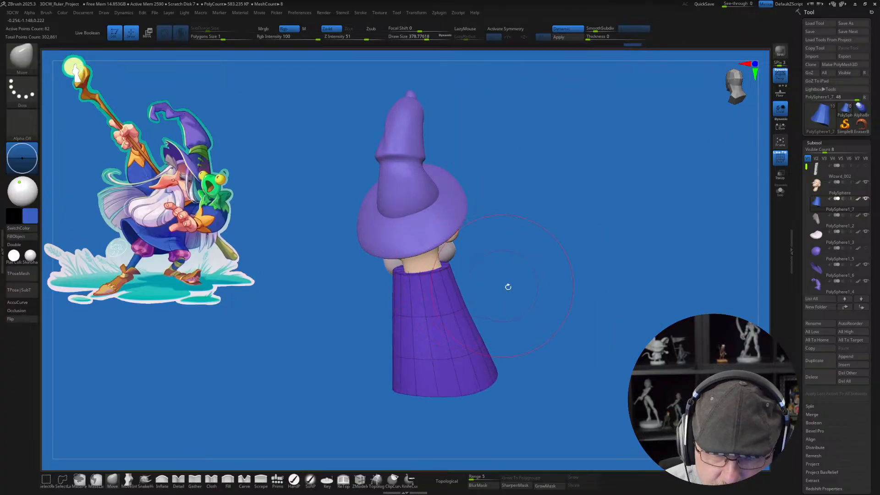
right_click_drag(508, 287, 541, 334)
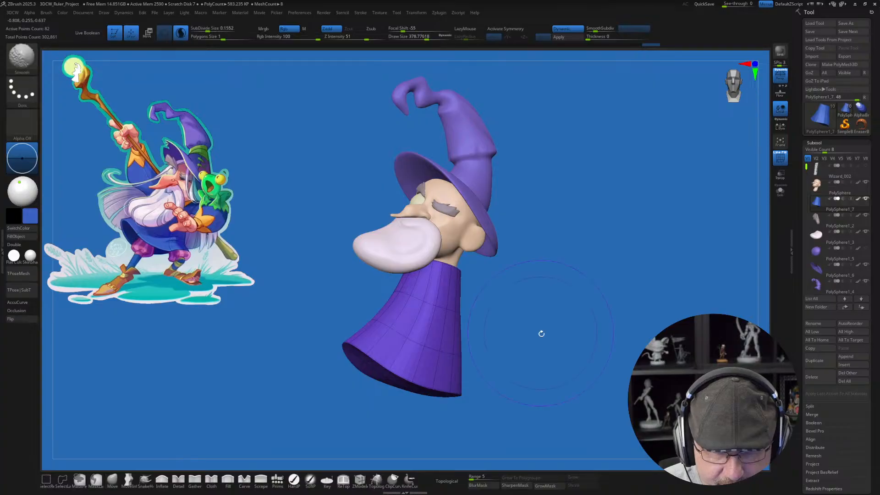
right_click_drag(474, 358, 467, 361)
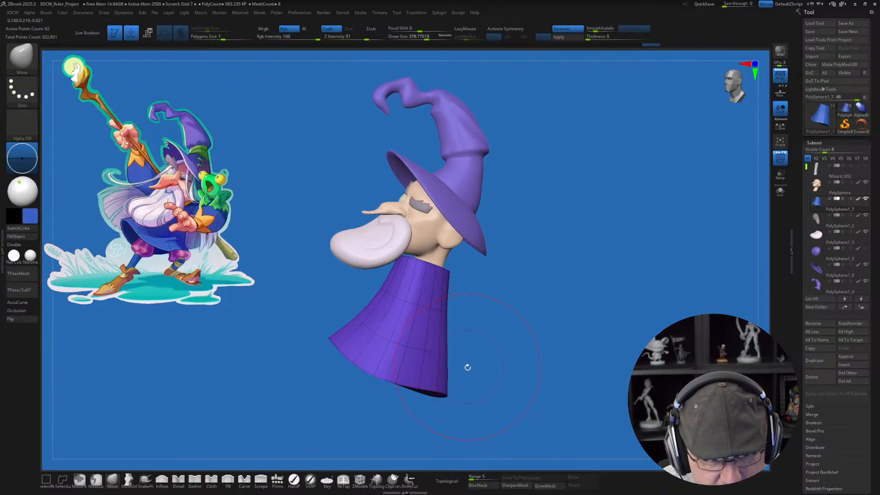
left_click_drag(432, 391, 440, 383)
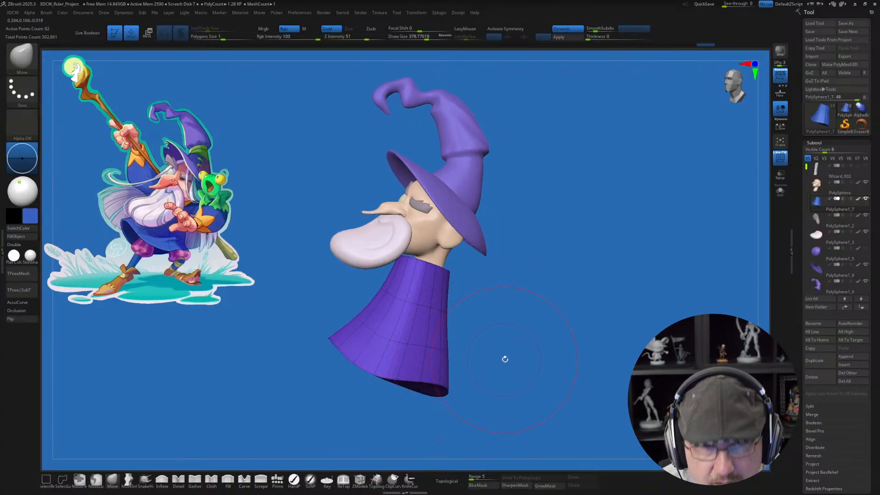
right_click_drag(505, 358, 466, 357)
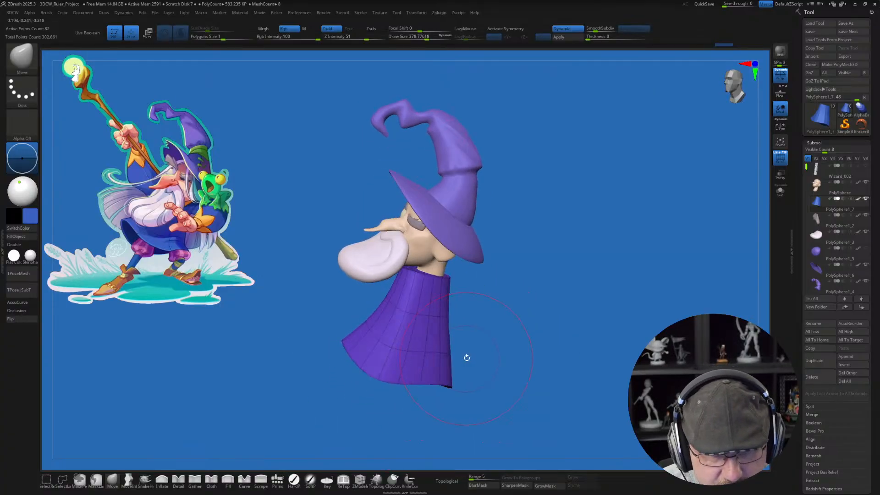
key("s")
left_click_drag(487, 329, 483, 328)
Step: Assign the robe's polygroups by normals and remove all of its creases
key("space")
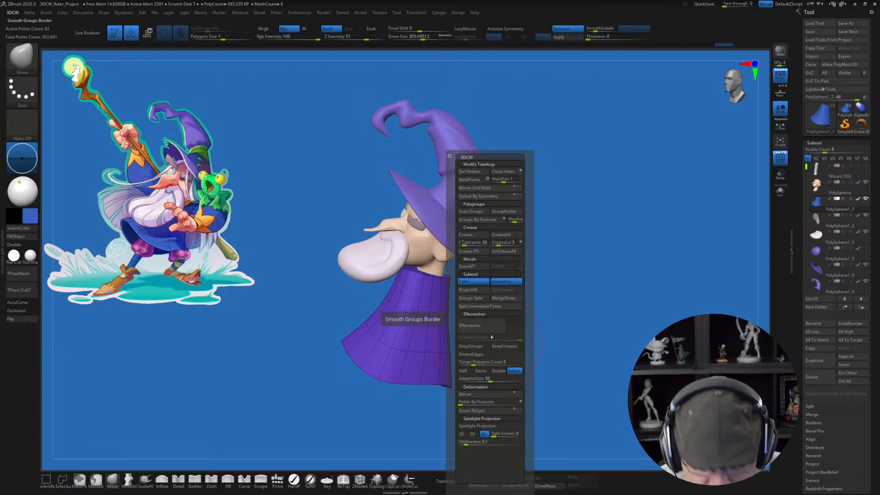
left_click(477, 221)
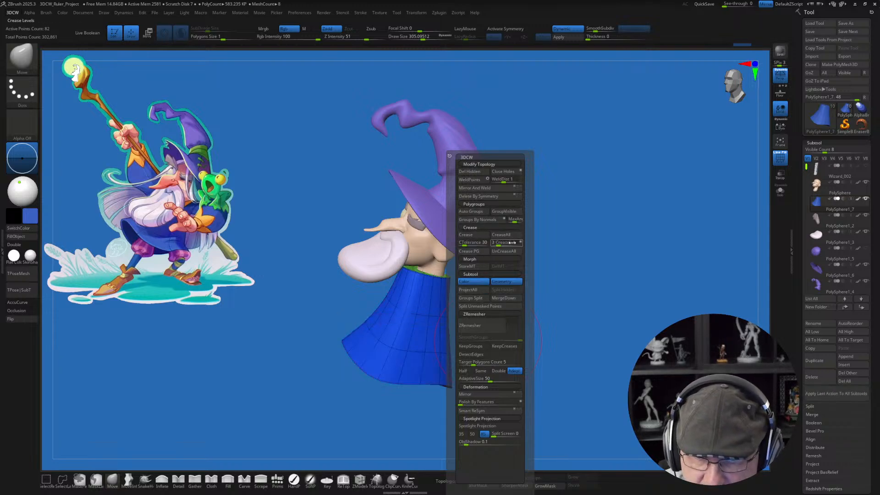
left_click(510, 252)
left_click(511, 211)
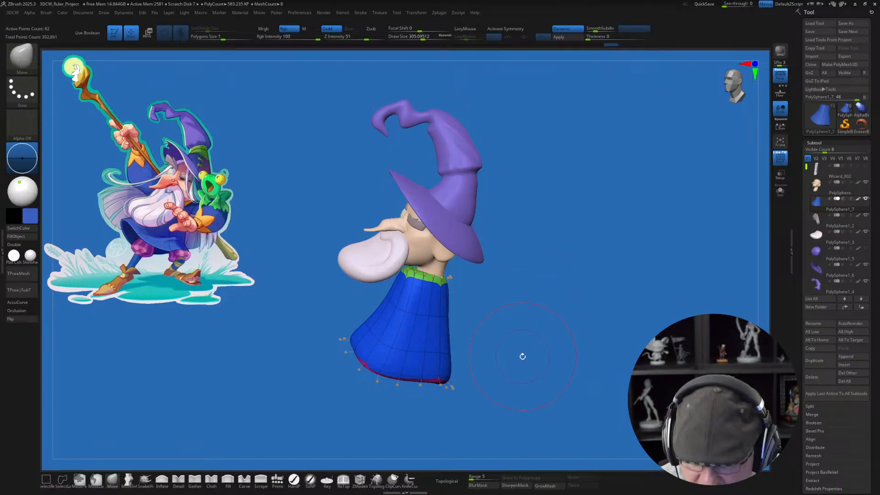
Step: Hide the wireframe and isolate the robe to inspect its underside
key("shift+f")
mouse_move(519, 359)
left_mouse_down()
mouse_move(513, 346)
mouse_move(518, 370)
left_mouse_up()
left_click(780, 191)
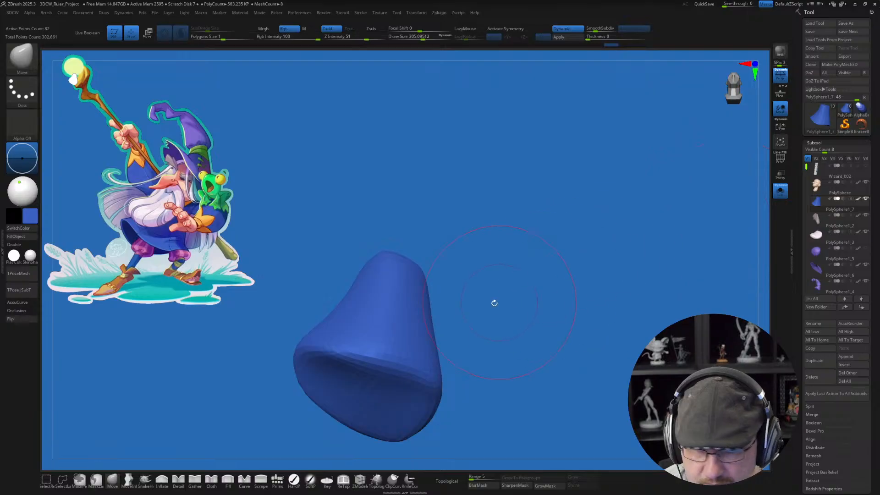
Step: Crease the complete edge loop around the robe's lower hem with ZModeler and preview it with dynamic subdivision
mouse_move(494, 303)
left_mouse_down("alt")
mouse_move(489, 320)
mouse_move(507, 307)
mouse_move(496, 337)
mouse_move(495, 322)
mouse_move(491, 373)
mouse_move(494, 326)
left_mouse_up("alt")
key("shift+f")
key("shift+f")
key("s")
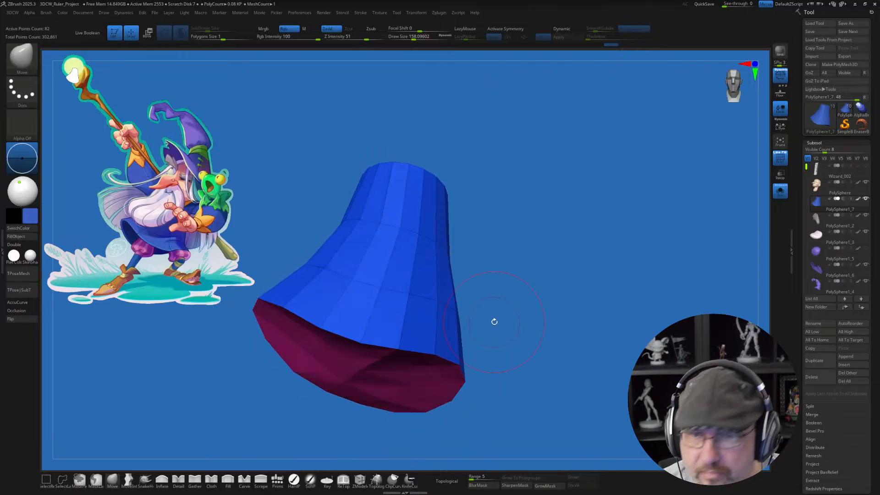
left_click_drag(501, 311, 512, 351)
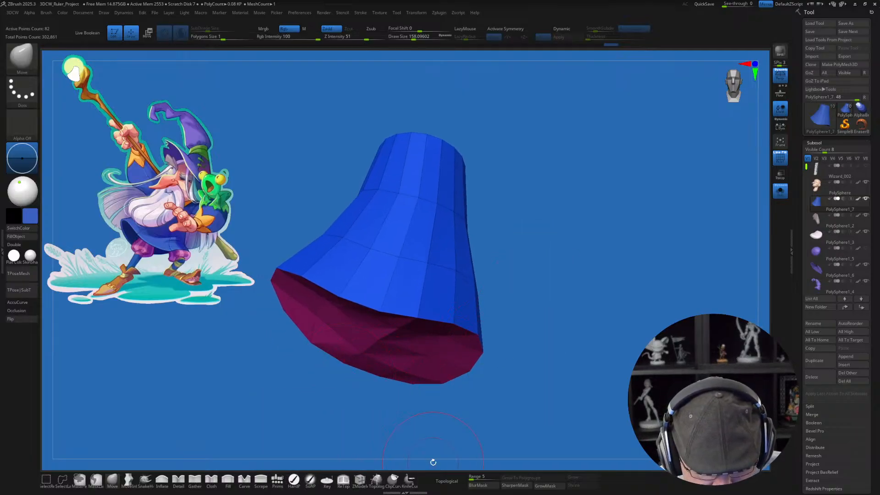
left_click(361, 480)
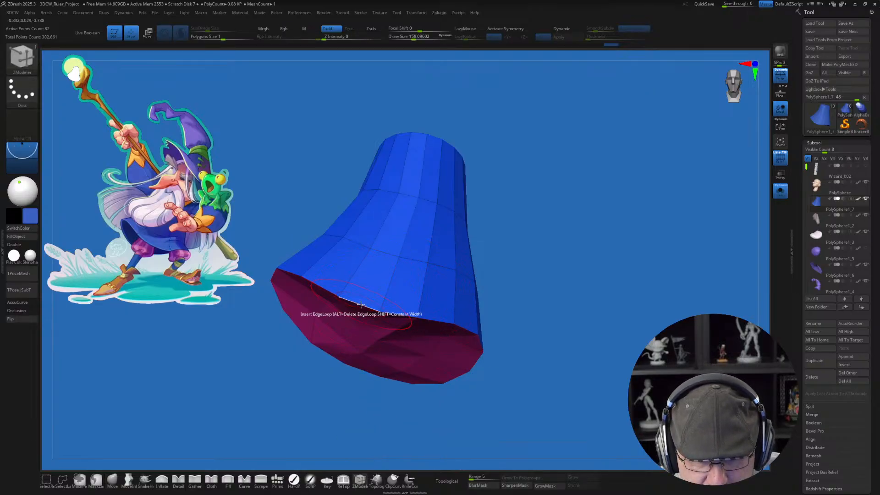
key("space")
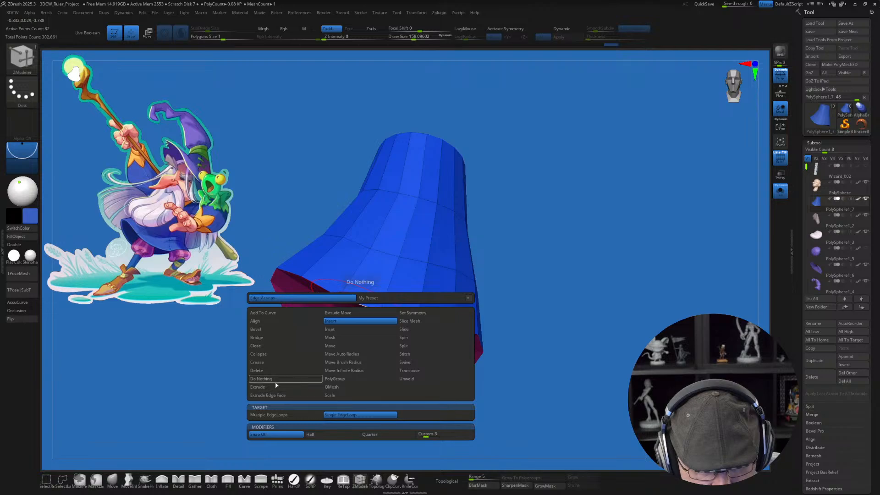
left_click(275, 362)
left_click(290, 423)
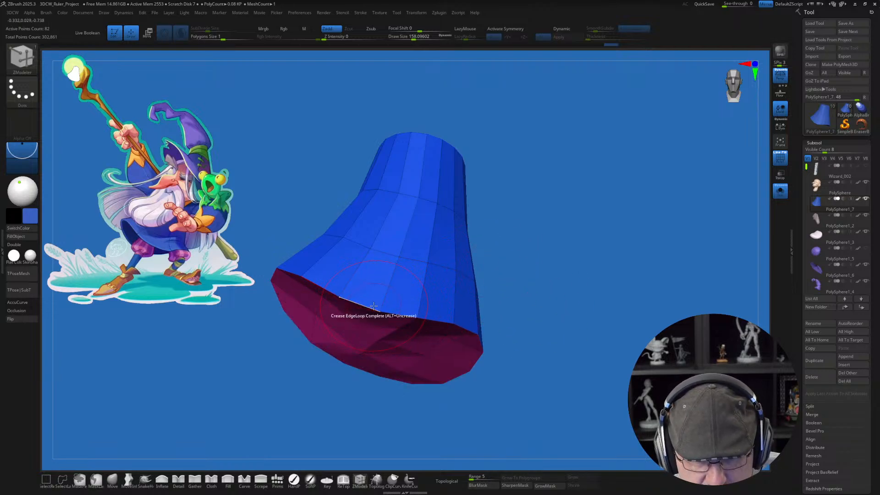
left_click(373, 306)
key("d")
Step: Try to uncrease the robe's top rim with the EdgeLoop Complete target, reducing the draw size to about 65
mouse_move(523, 300)
left_mouse_down()
mouse_move(525, 285)
mouse_move(550, 278)
mouse_move(619, 212)
mouse_move(572, 275)
mouse_move(563, 308)
mouse_move(501, 241)
left_mouse_up()
key("ctrl+z")
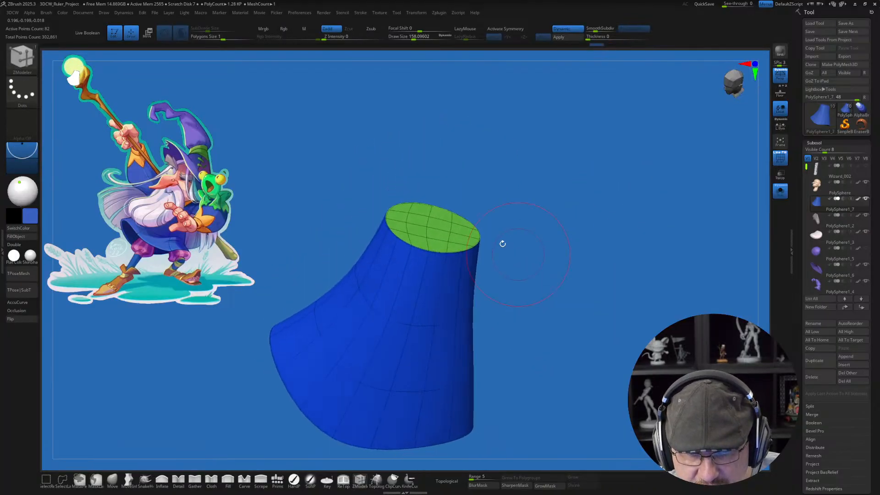
left_click(419, 247)
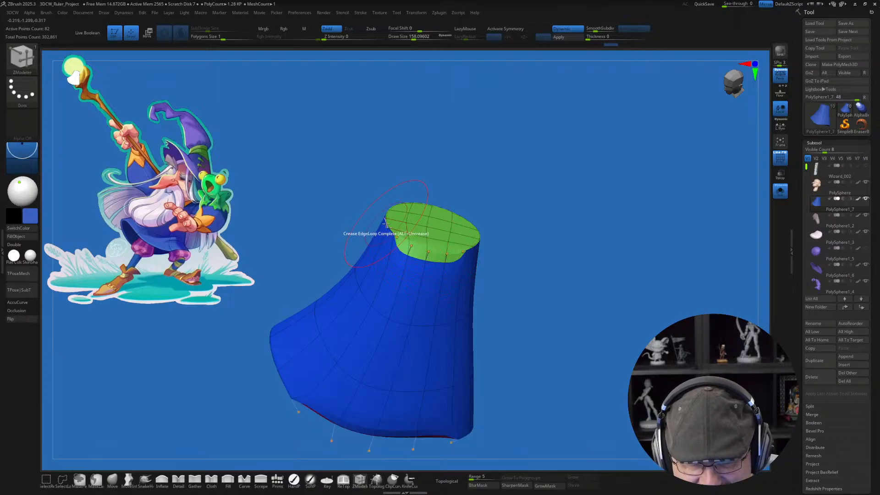
left_click_drag(526, 247, 570, 260)
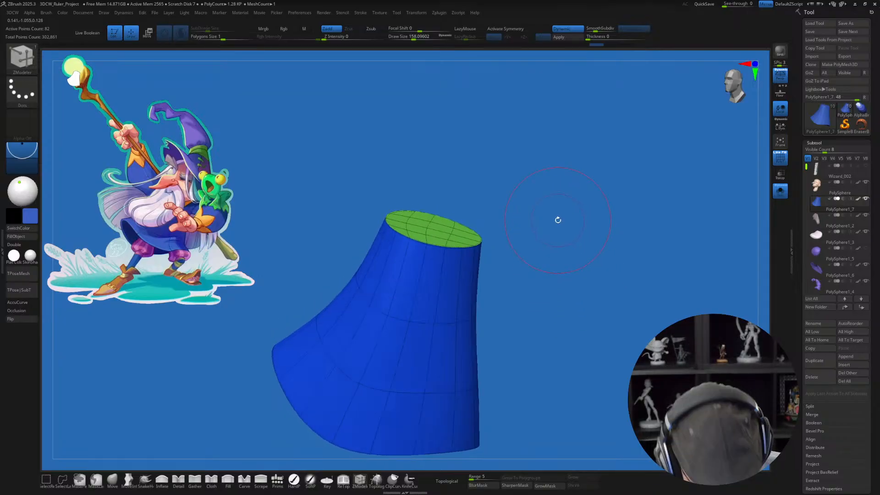
key("s")
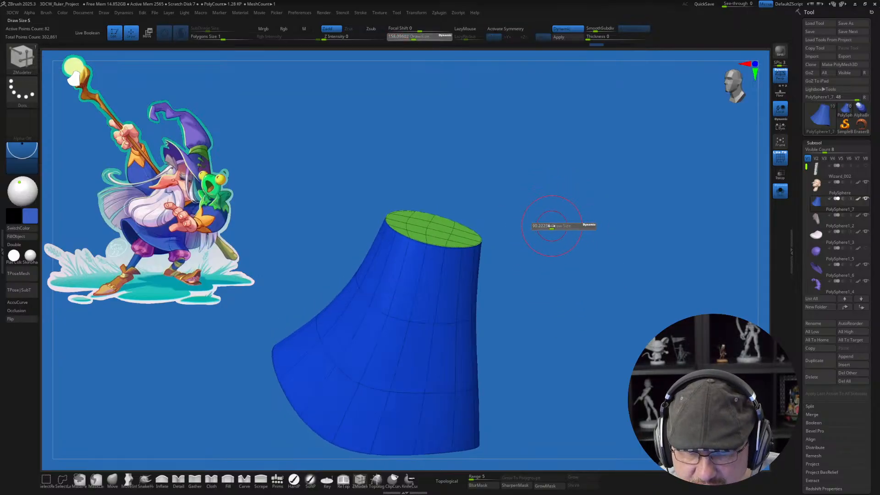
left_click_drag(551, 225, 549, 226)
left_click(440, 246, "alt")
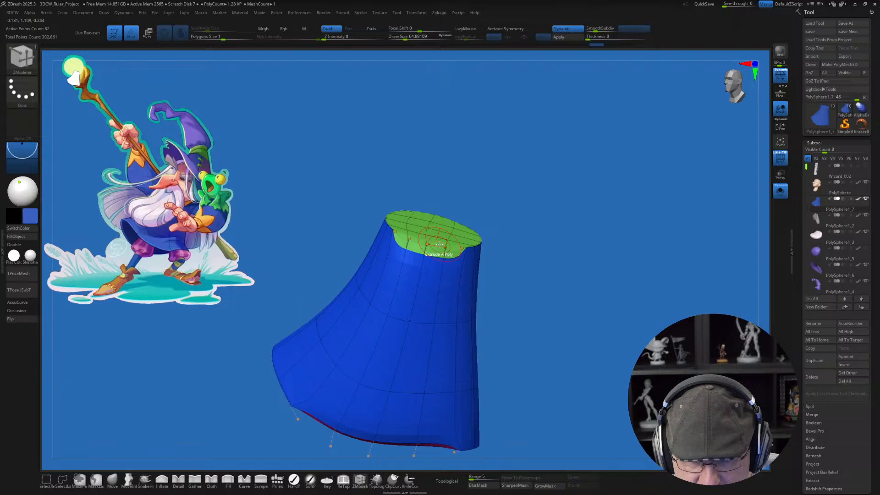
left_click_drag(585, 355, 577, 361)
left_click_drag(562, 213, 565, 218)
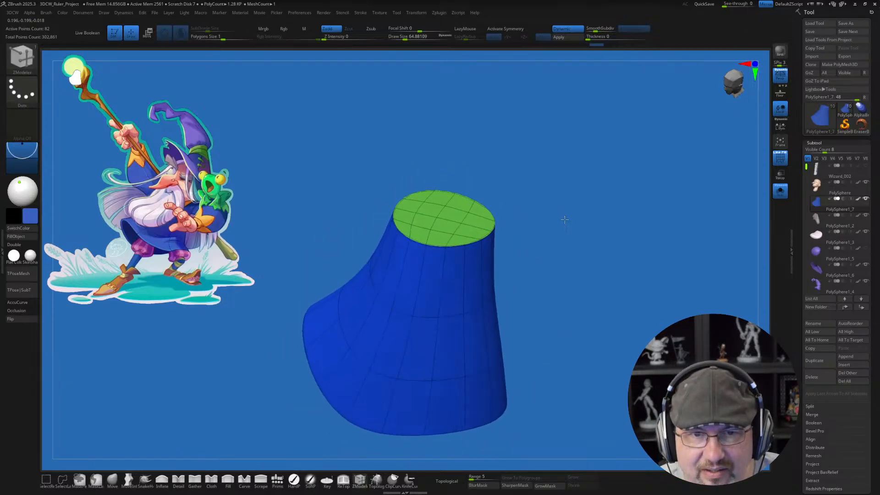
Step: Uncrease only the robe's top rim using the EdgeLoop Partial target and show the whole wizard without the wireframe
key("space")
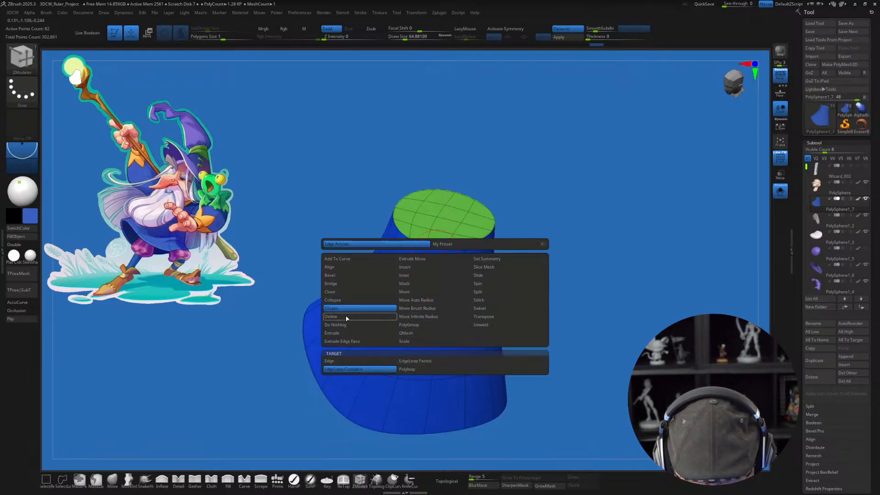
left_click(415, 361)
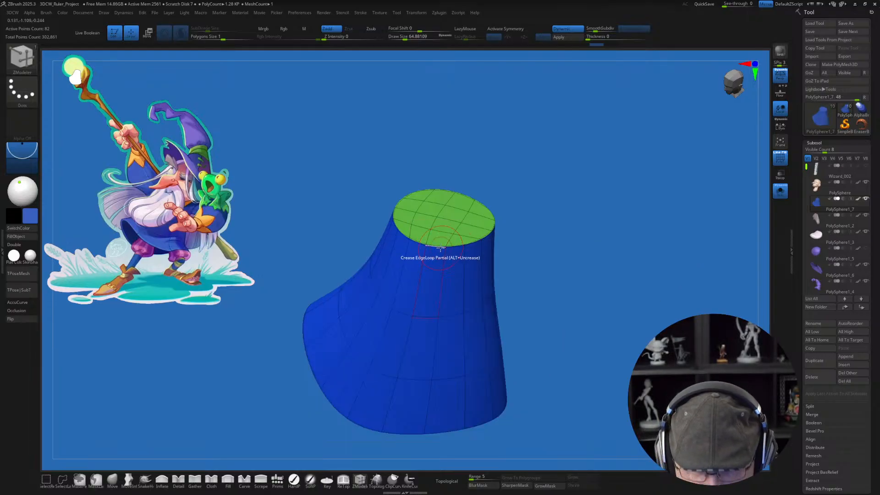
left_click(439, 246)
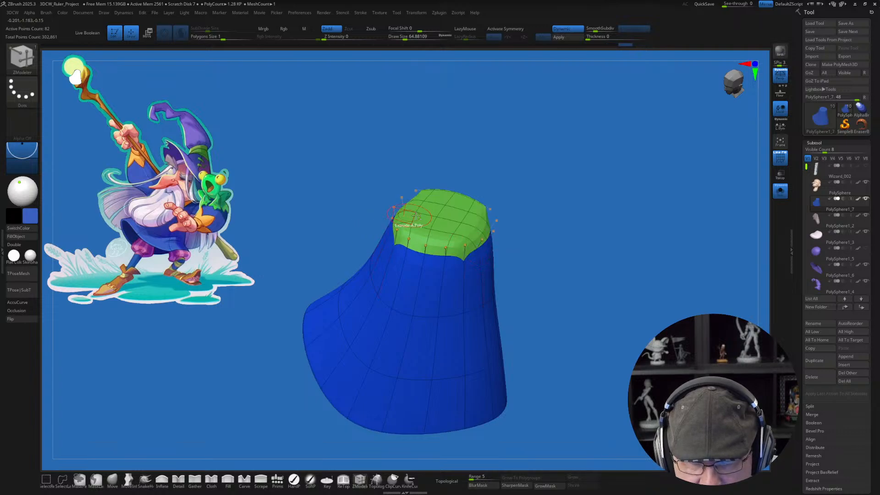
left_click_drag(621, 154, 502, 190)
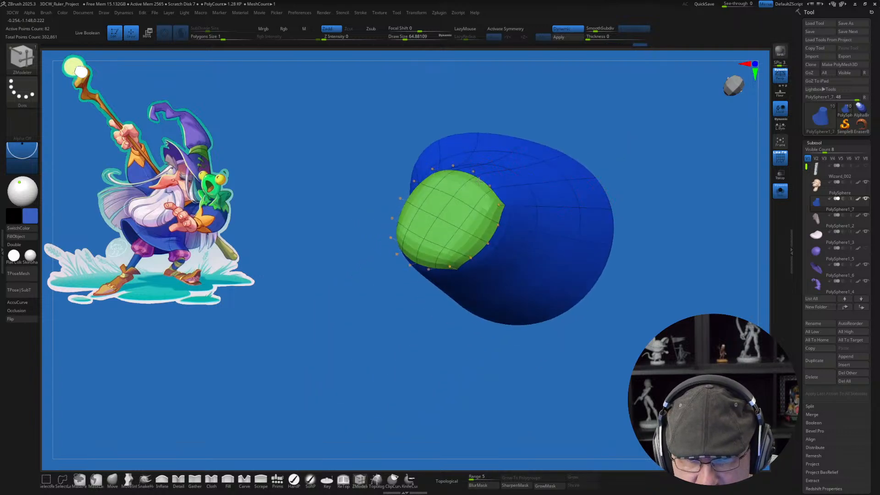
left_click_drag(682, 327, 609, 237)
key("shift+f")
left_click(780, 190)
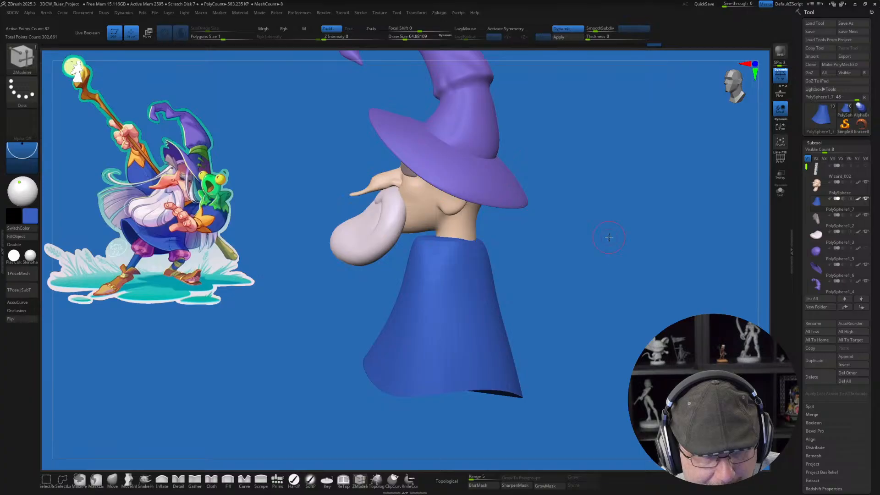
Step: Fit the top of the robe around the wizard's neck with the Move brush at a draw size of about 187
left_click(115, 482)
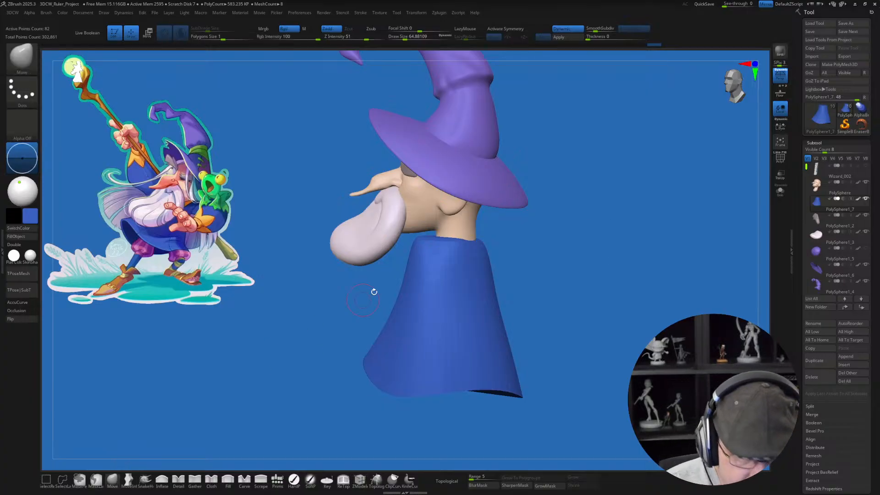
key("s")
left_click_drag(428, 241, 432, 241)
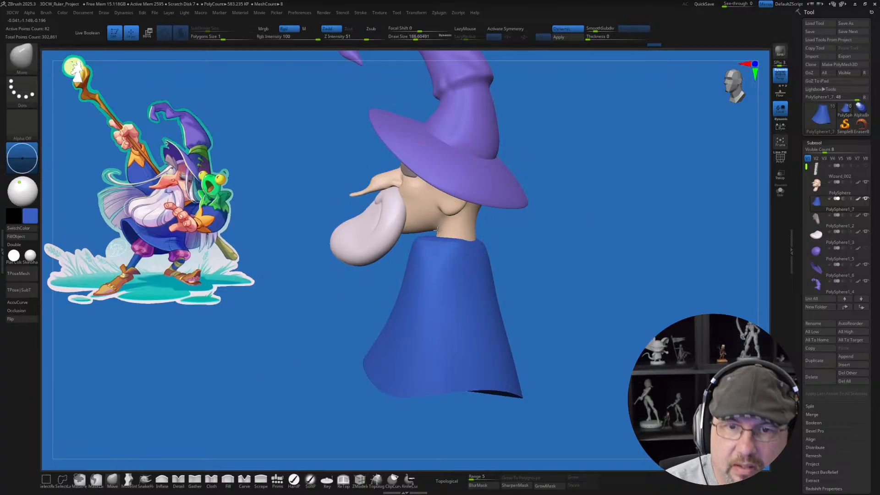
right_click_drag(440, 221, 430, 247, "alt")
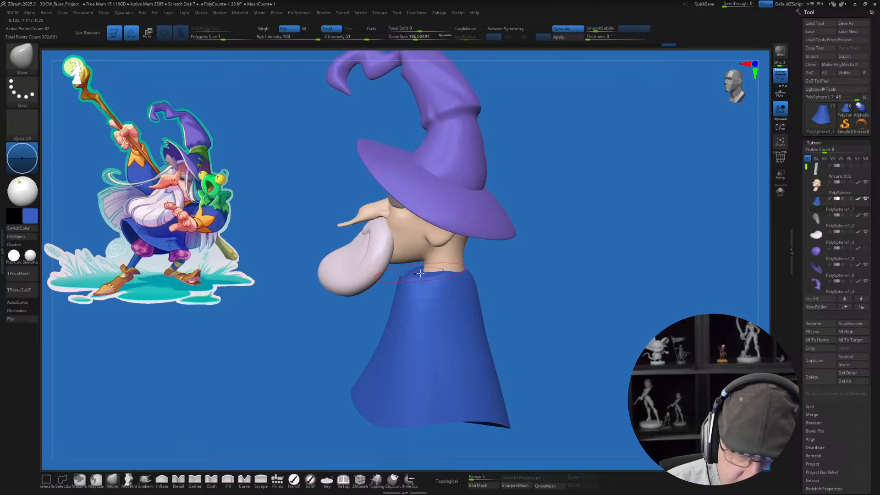
right_click_drag(409, 272, 431, 303)
right_click_drag(386, 281, 437, 294)
left_click_drag(406, 287, 407, 286)
left_click_drag(405, 287, 399, 289)
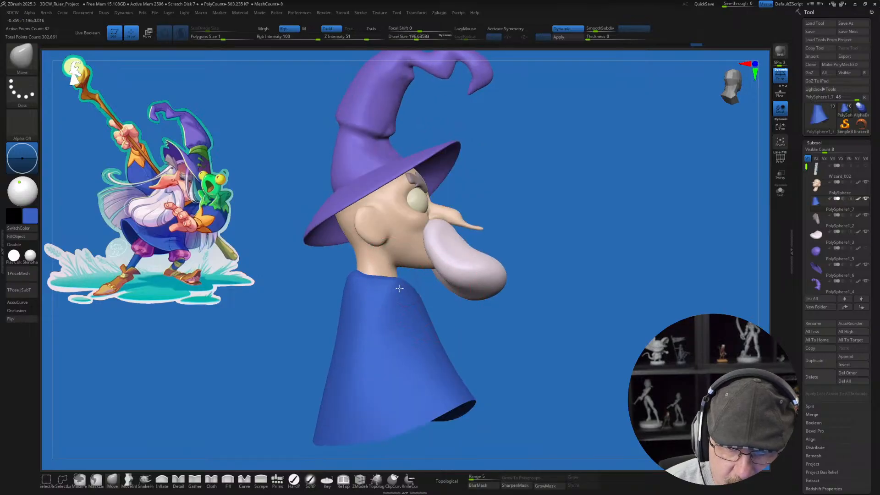
Step: Refine the neckline beneath the beard, lowering the Smooth brush's Z Intensity to soften it gently
right_click_drag(372, 274, 397, 276)
key("shift")
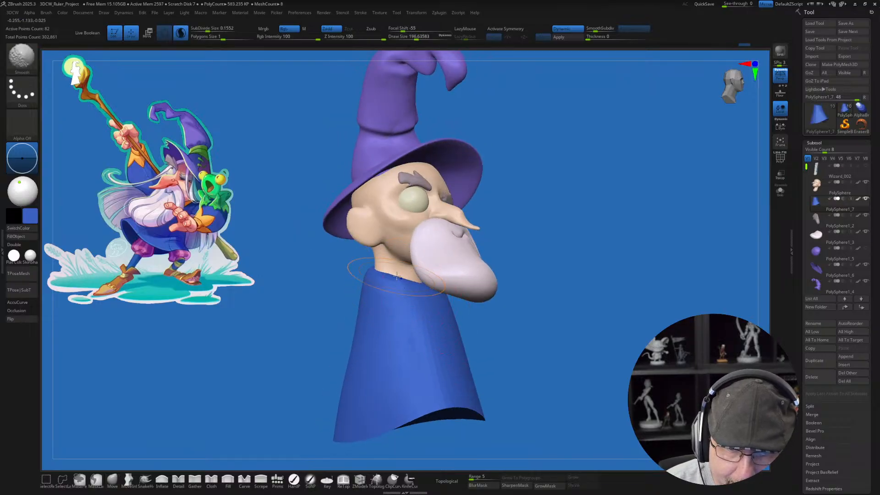
mouse_move(399, 273)
left_mouse_down("ctrl")
mouse_move(437, 292)
mouse_move(405, 293)
left_mouse_up("ctrl")
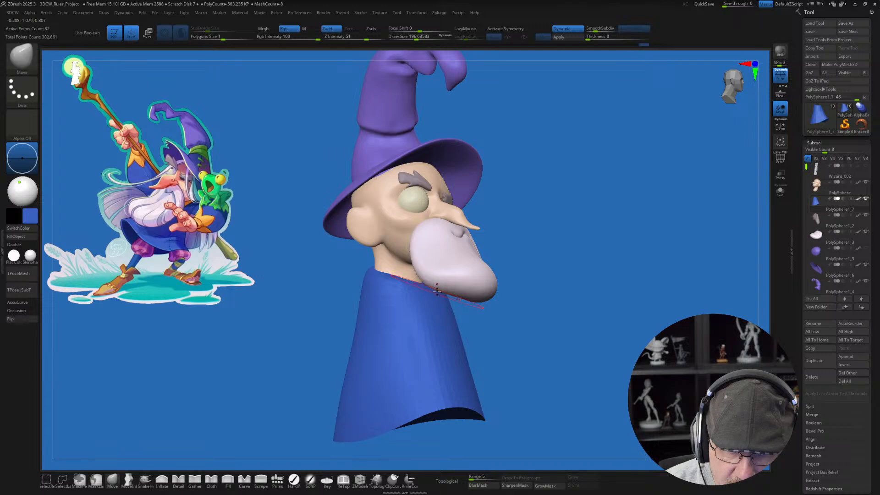
key("shift")
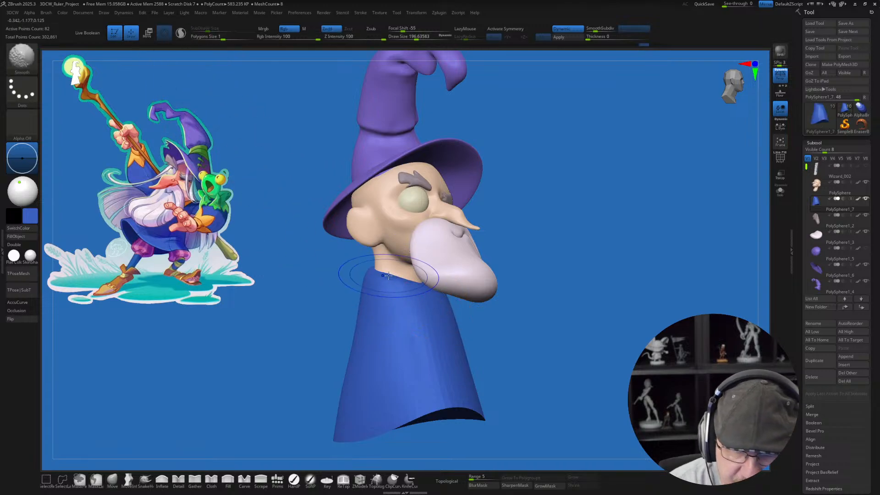
key("ctrl+z")
left_click(350, 37, "shift")
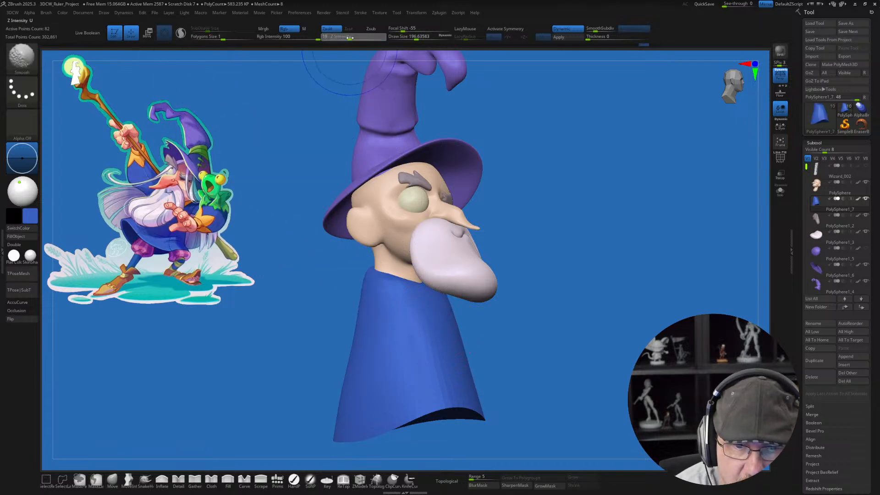
left_click_drag(341, 40, 341, 40, "shift")
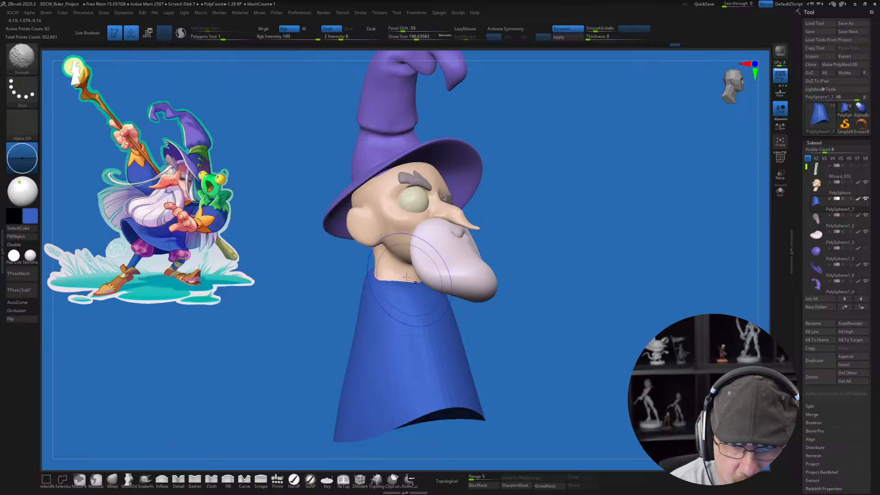
mouse_move(491, 308)
left_mouse_down()
mouse_move(525, 306)
mouse_move(502, 294)
mouse_move(520, 318)
mouse_move(512, 329)
left_mouse_up()
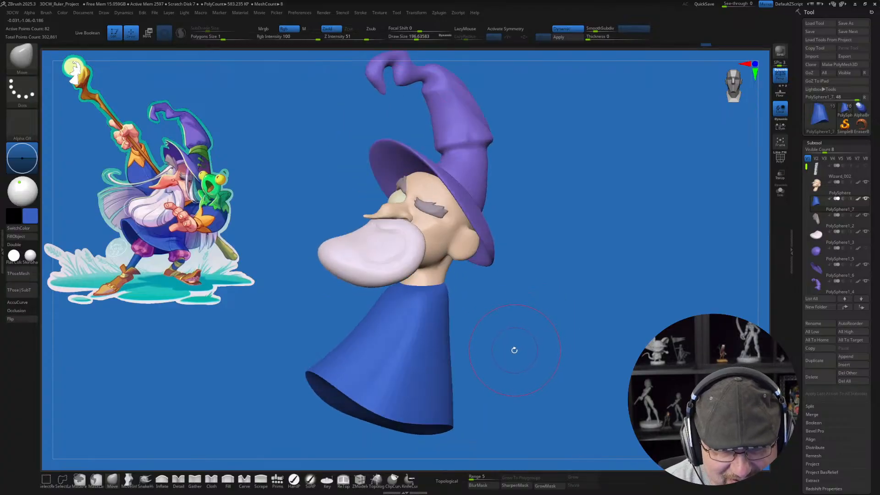
key("w")
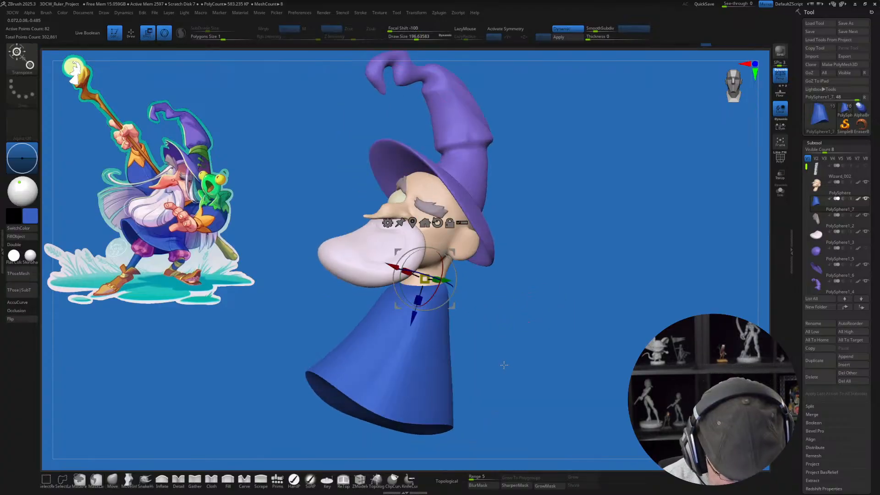
left_click_drag(446, 253, 458, 307)
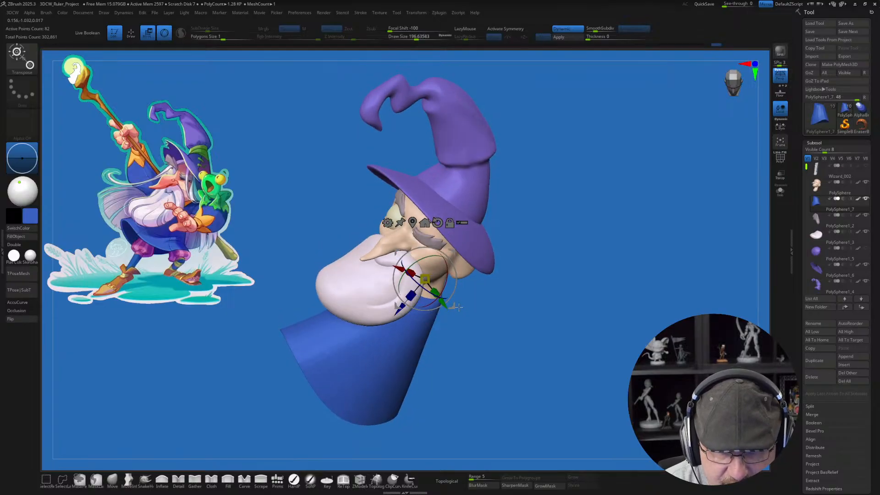
key("q")
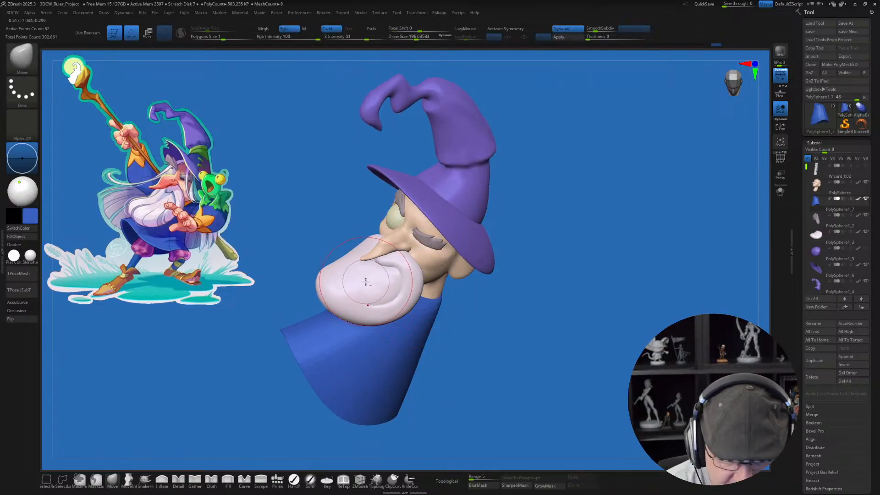
Step: Enlarge the Move brush to about 517 and swing the front of the robe's hem upward and outward below the beard
right_click_drag(364, 295, 377, 345, "alt")
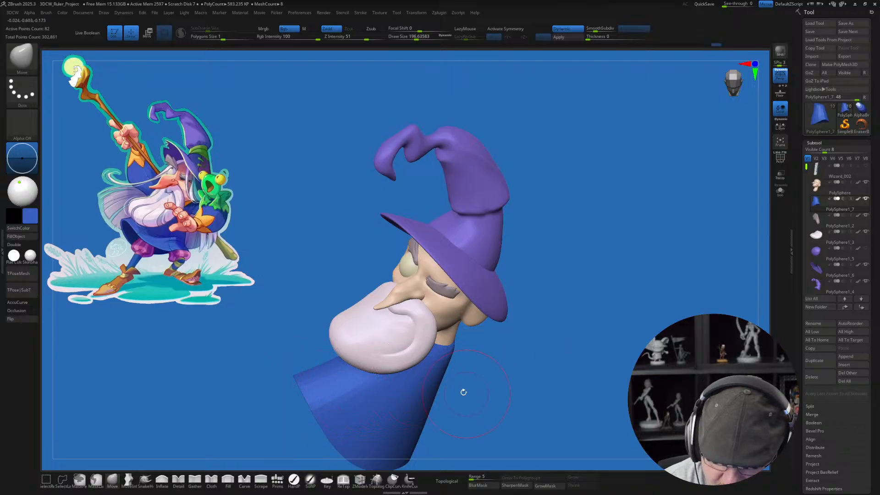
left_click_drag(463, 392, 408, 352)
key("s")
left_click_drag(296, 399, 318, 399)
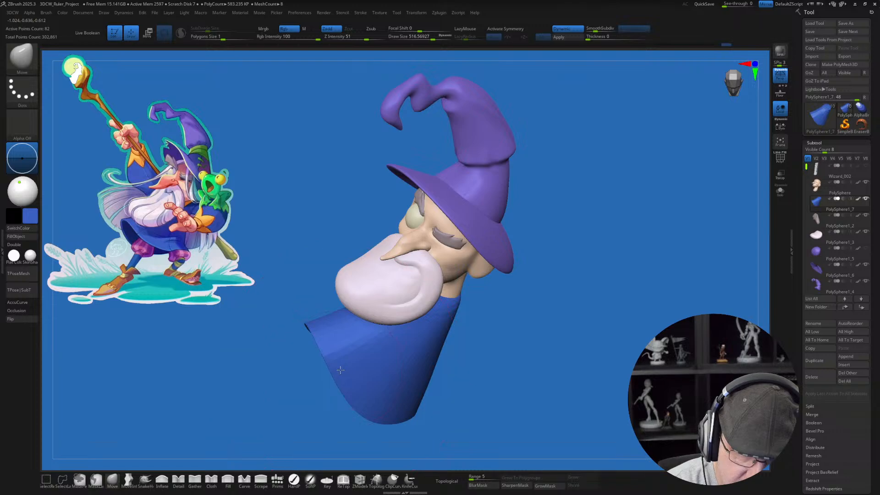
left_click_drag(337, 369, 354, 362)
mouse_move(401, 342)
right_mouse_down()
mouse_move(375, 334)
mouse_move(463, 350)
mouse_move(467, 330)
right_mouse_up()
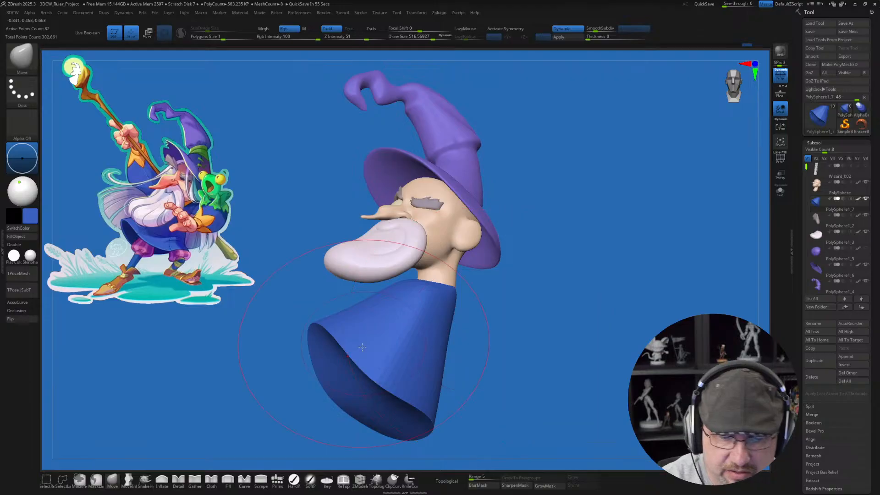
left_click_drag(508, 341, 520, 349)
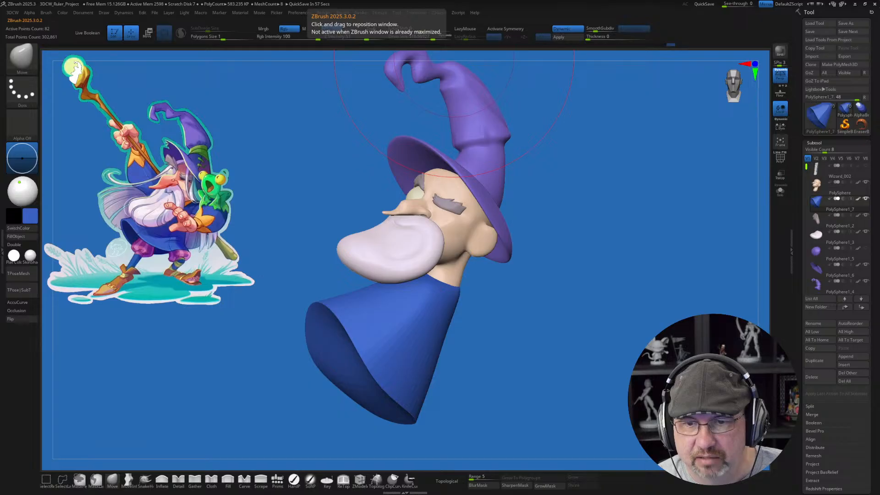
Step: Switch to the browser to show the student results on 3dcharacterworkshop.com, and return to ZBrush
key("alt+Tab")
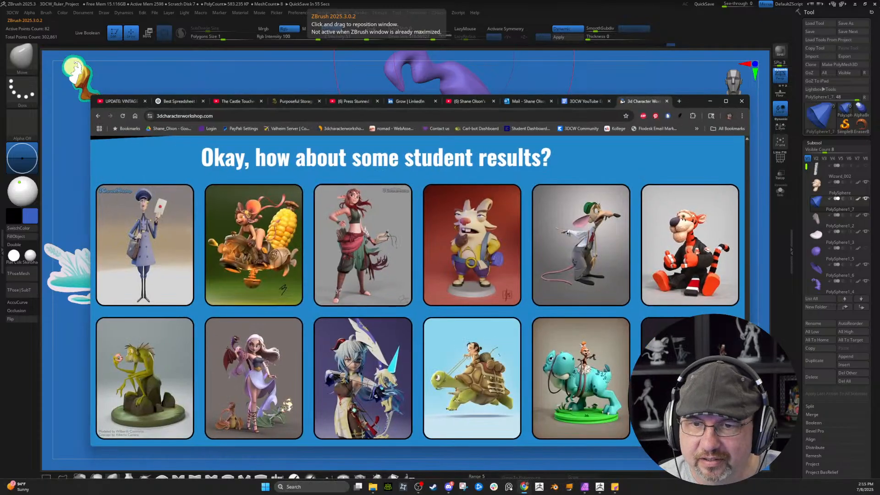
left_click(709, 101)
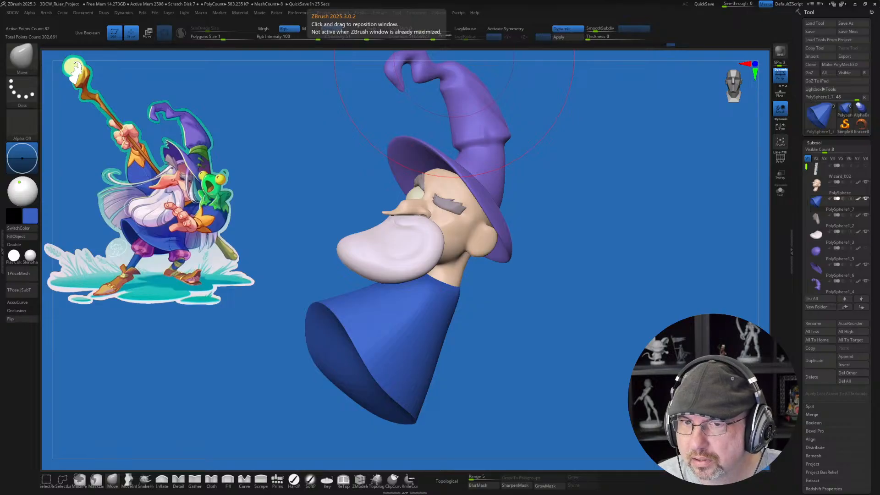
Step: Switch to Pinterest in the browser and look through the "townsfolk" pins for character inspiration
left_click_drag(614, 1, 613, 77)
scroll(450, 288, "down", 10)
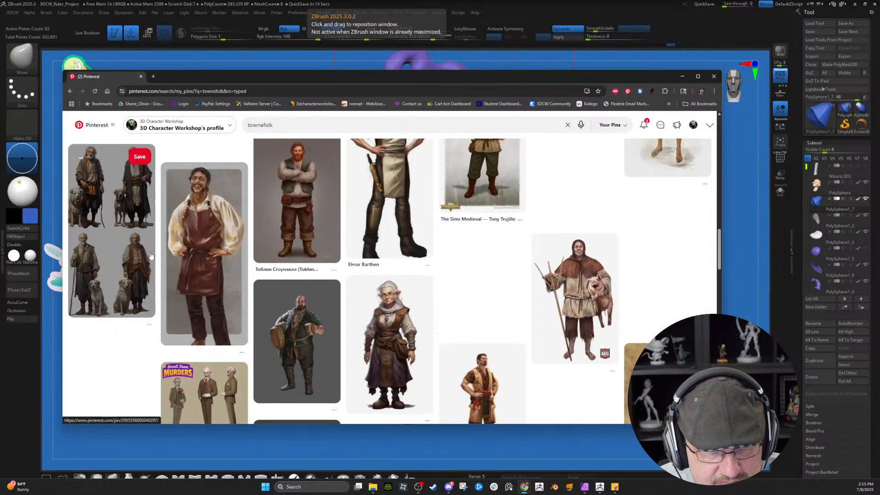
scroll(629, 276, "down", 4)
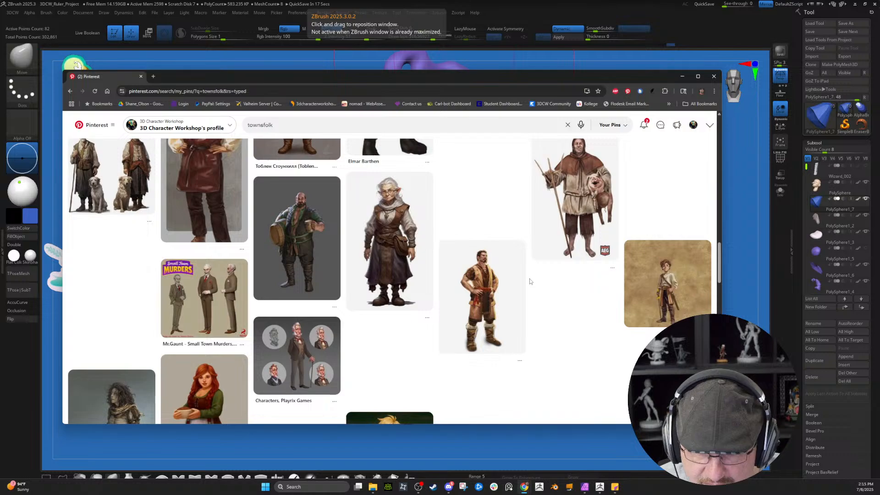
scroll(452, 301, "down", 2)
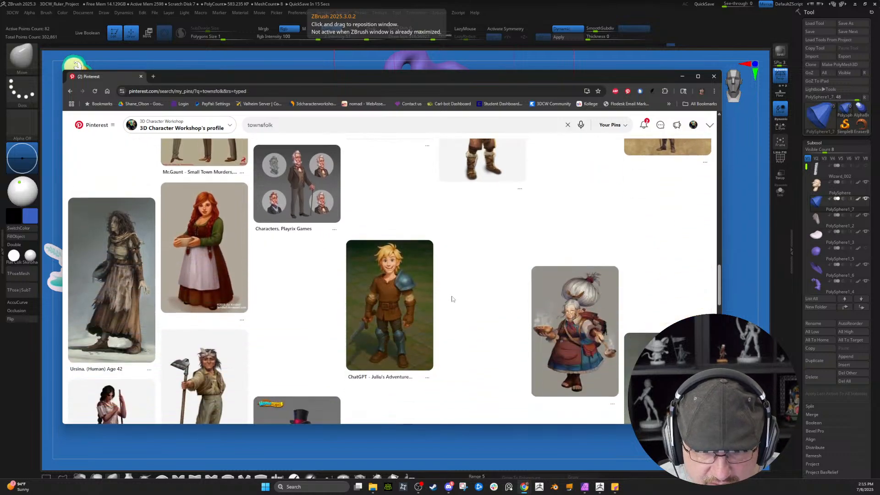
scroll(378, 181, "down", 1)
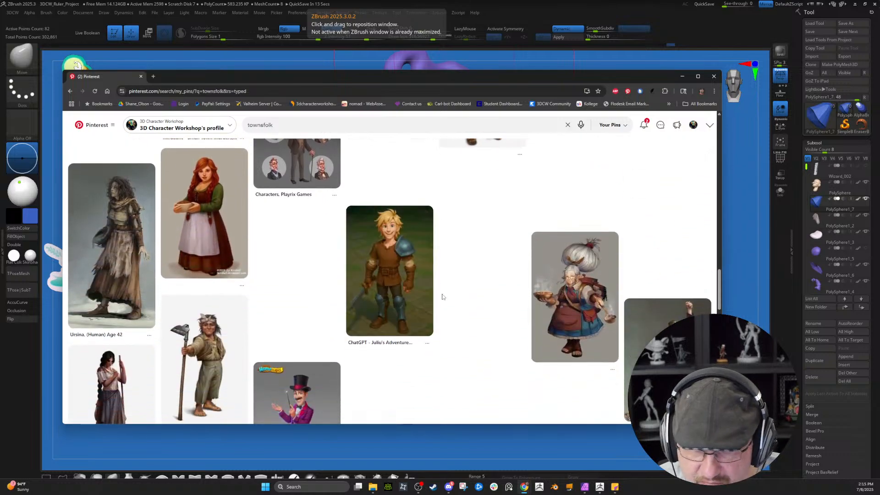
scroll(362, 230, "down", 1)
scroll(291, 252, "down", 2)
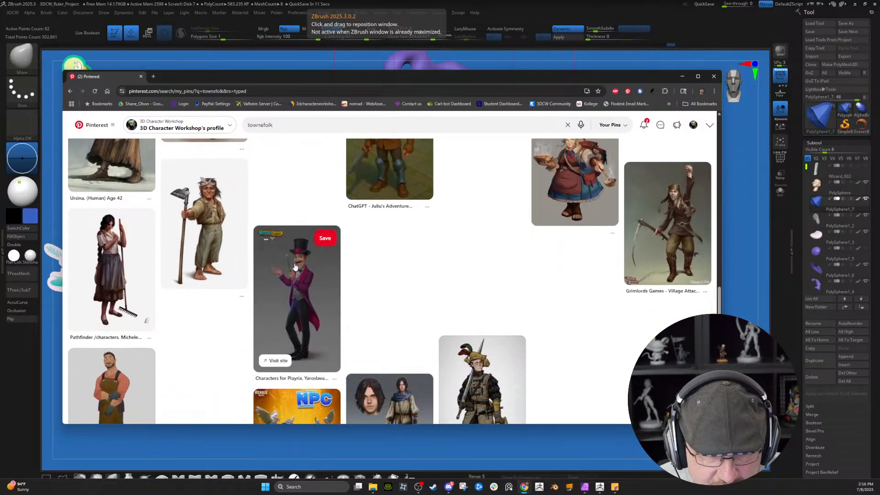
scroll(593, 276, "down", 3)
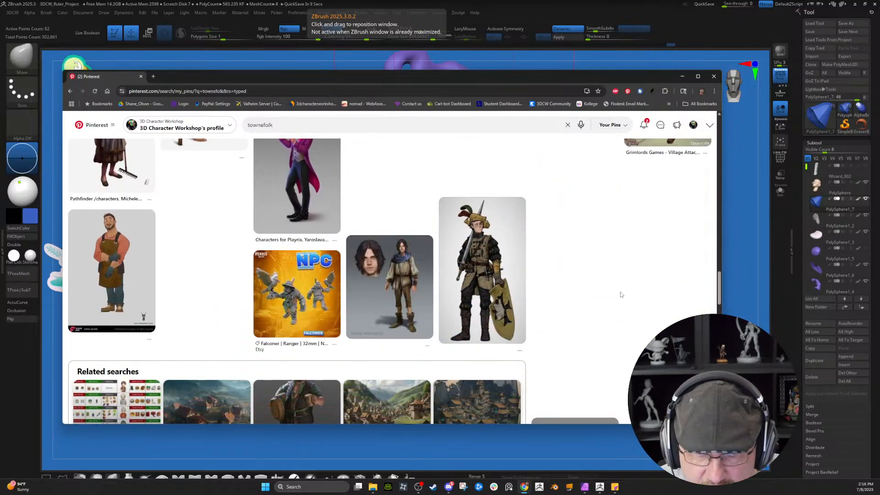
scroll(620, 292, "up", 2)
Step: View the Coral Island pin of the man in the brown apron and browse its related character designs
left_click(122, 362)
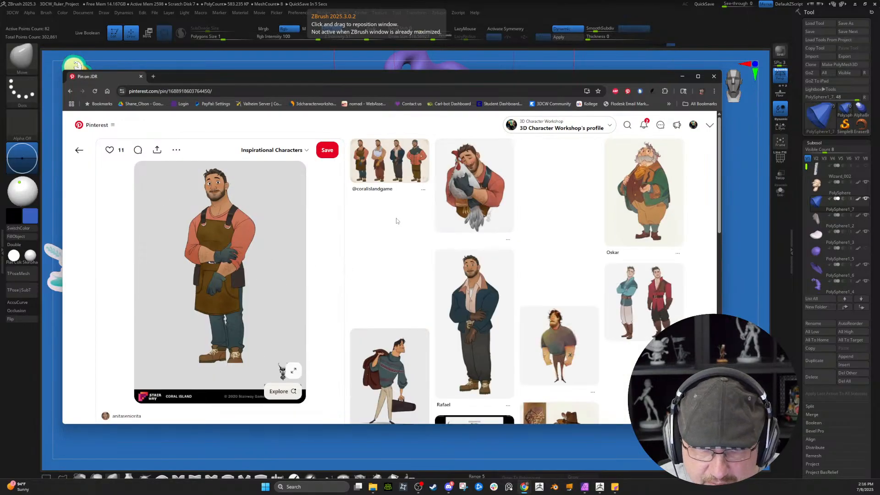
scroll(559, 231, "down", 5)
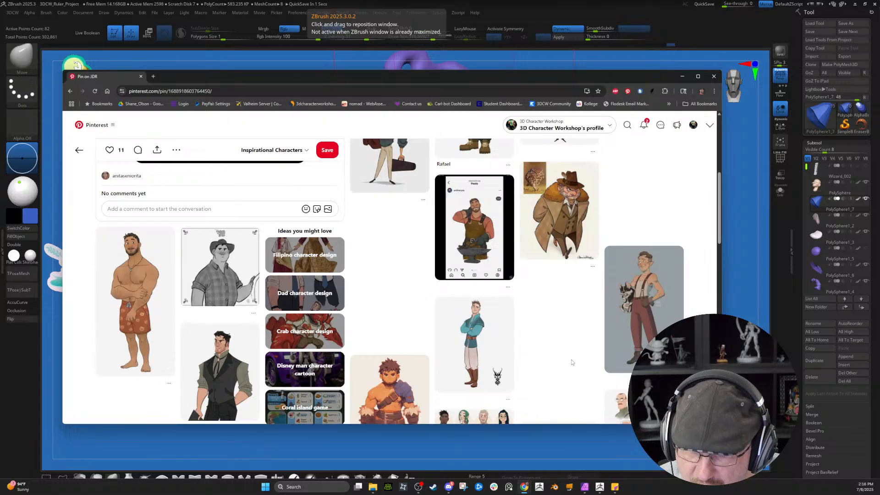
scroll(571, 362, "down", 4)
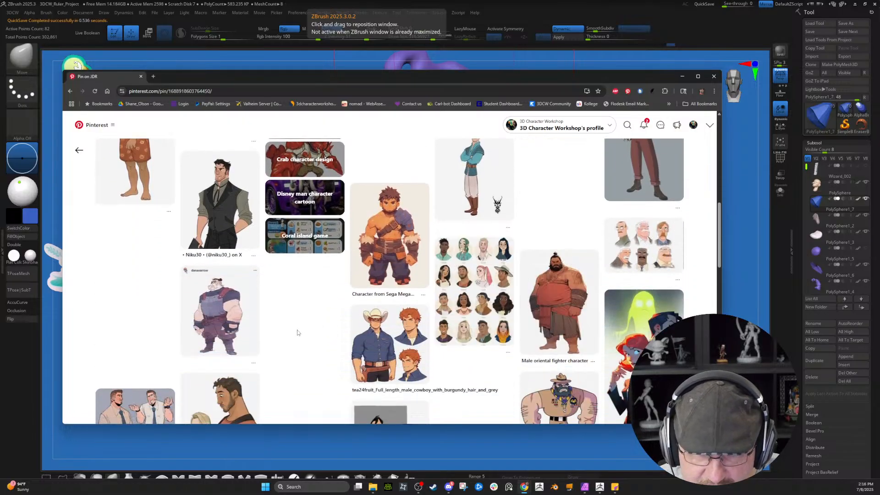
scroll(289, 341, "down", 10)
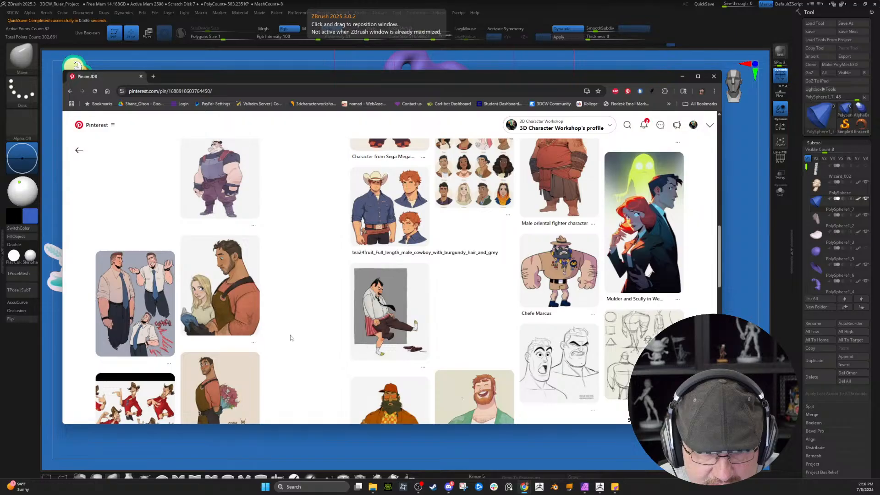
scroll(506, 284, "down", 4)
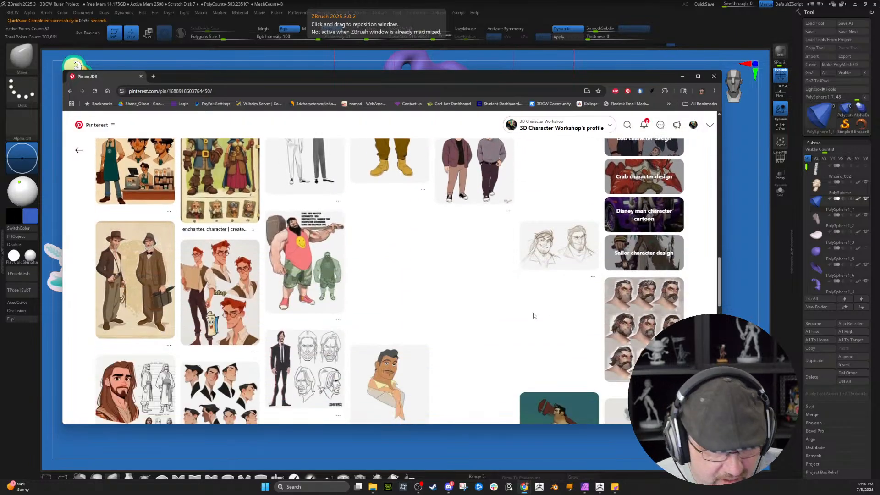
left_click_drag(718, 287, 726, 135)
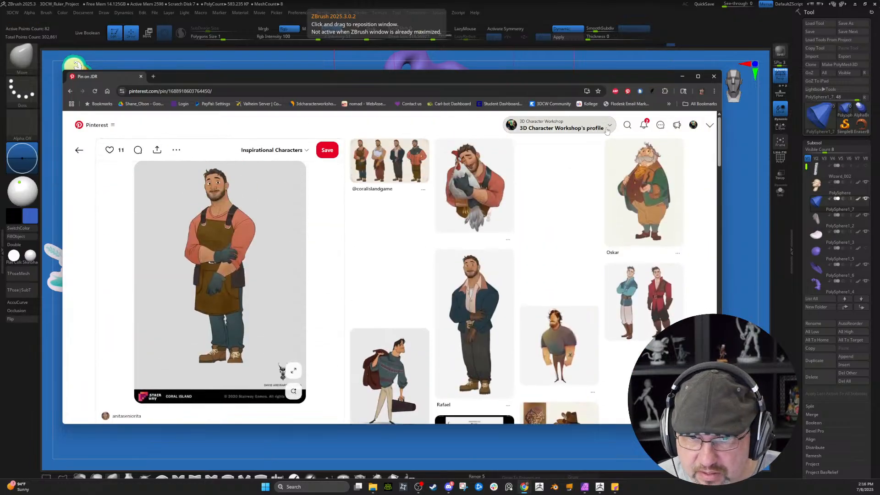
Step: Search Pinterest for "dnd npc", view the pin of the old hermit with the staff, and return to the results
left_click(626, 125)
type("dnd np")
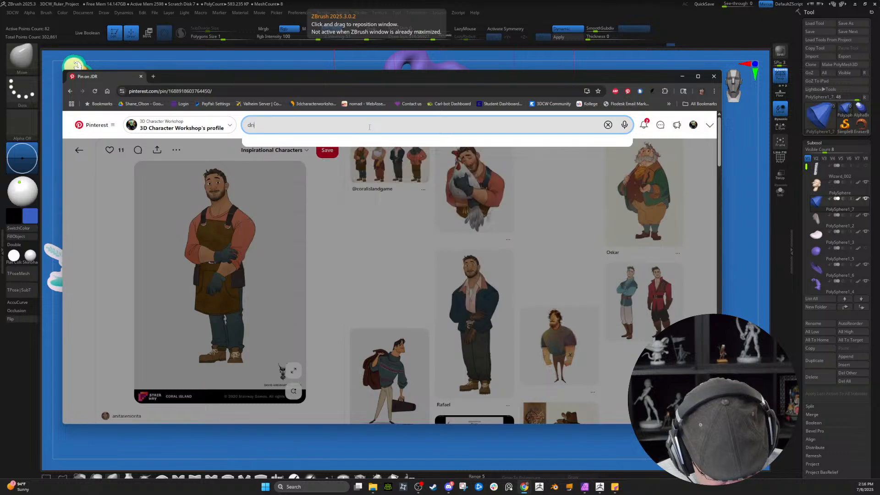
type("c")
key("Return")
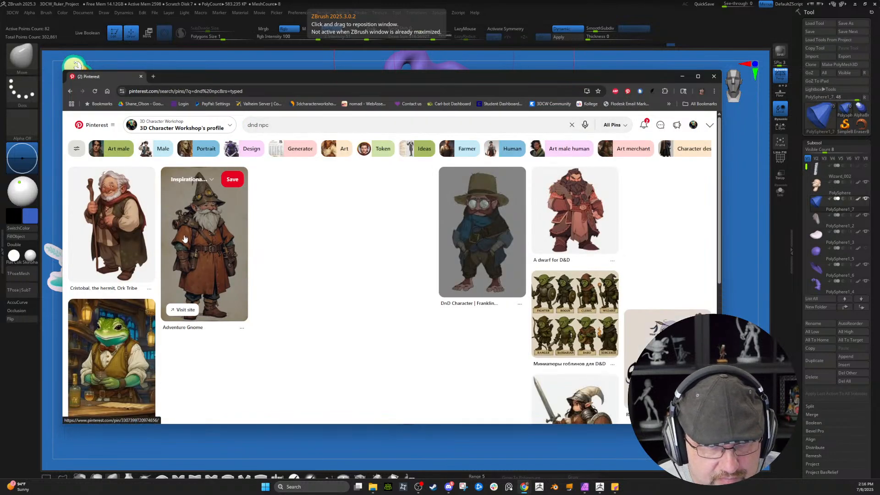
left_click(116, 211)
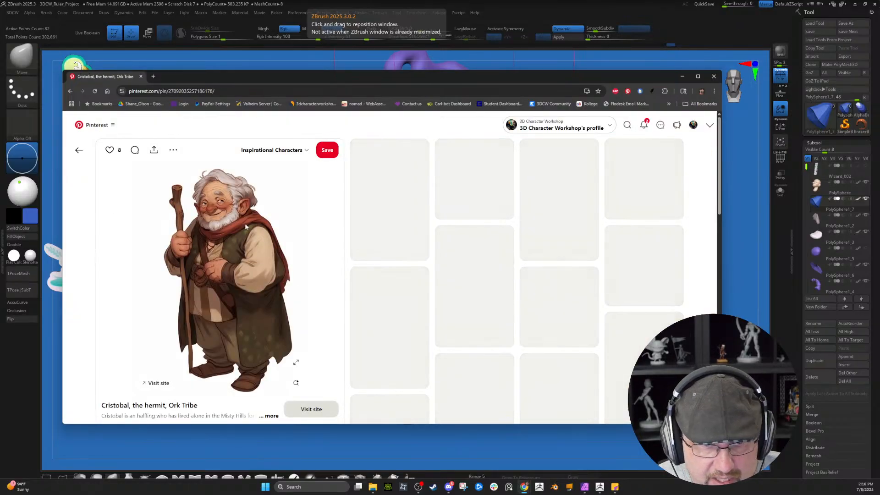
left_click(70, 90)
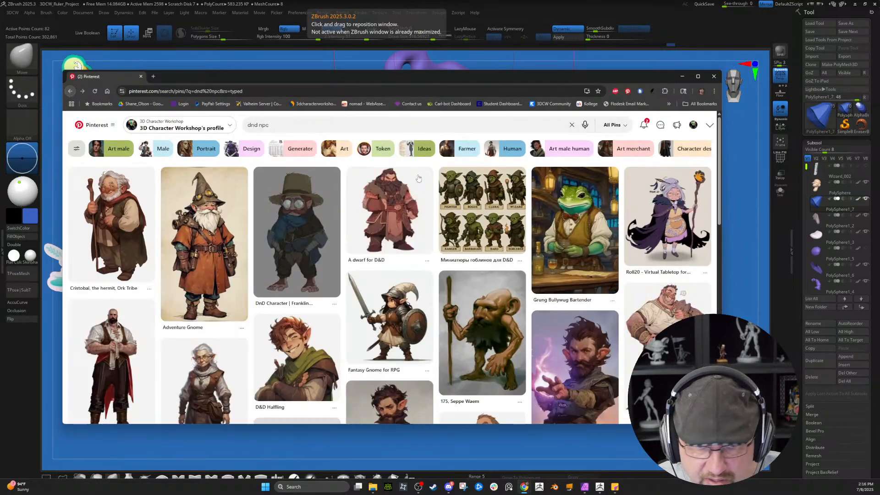
Step: Browse the "dnd npc" results, view the mushroom warrior pin, and return to ZBrush
scroll(417, 300, "down", 3)
scroll(417, 300, "down", 5)
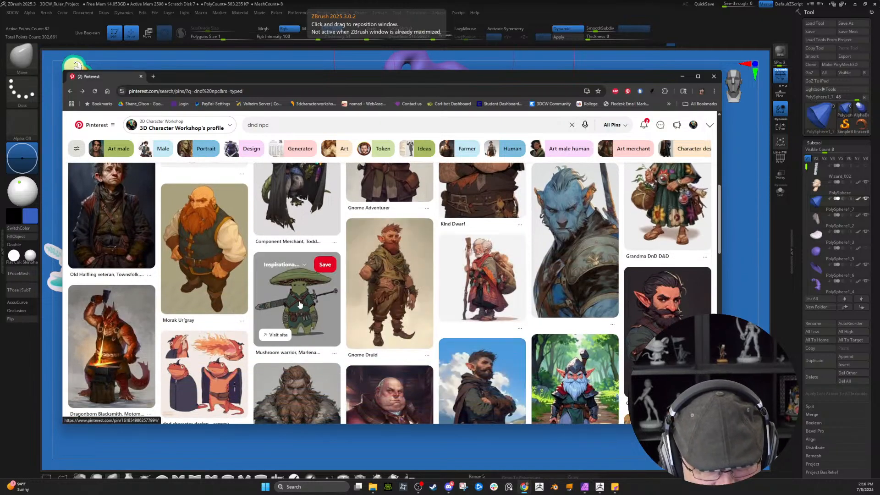
left_click(300, 304)
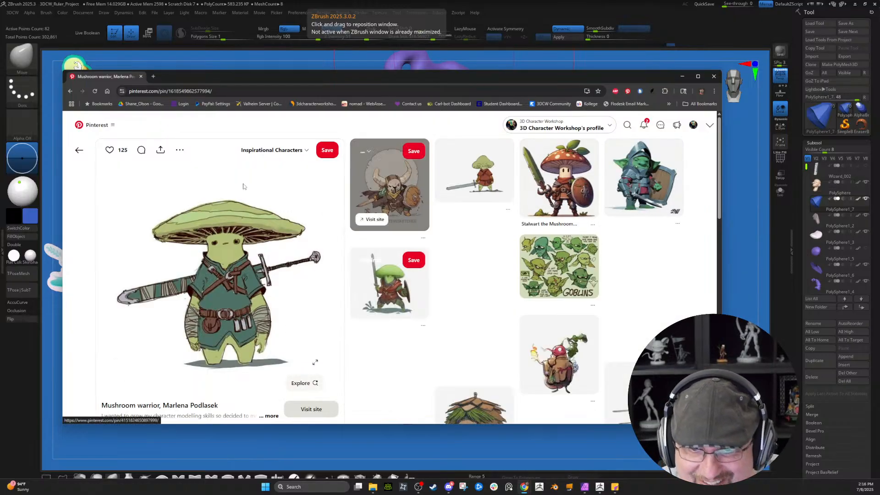
left_click(75, 92)
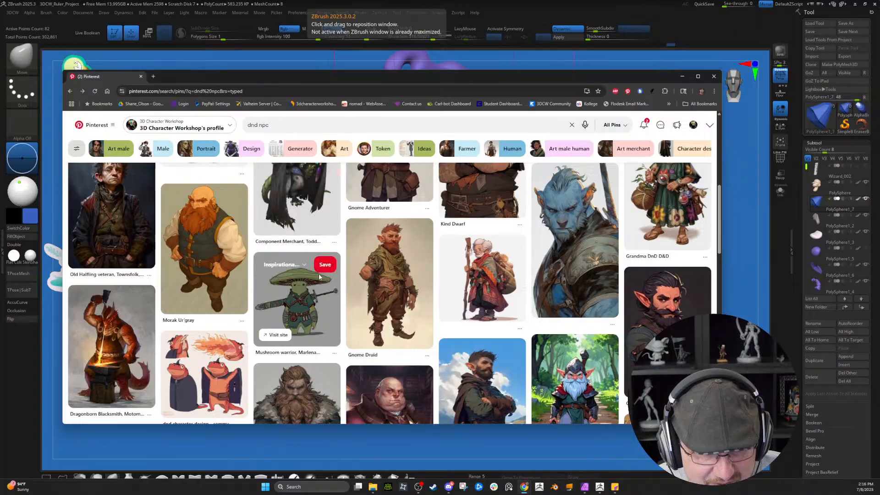
scroll(263, 286, "down", 3)
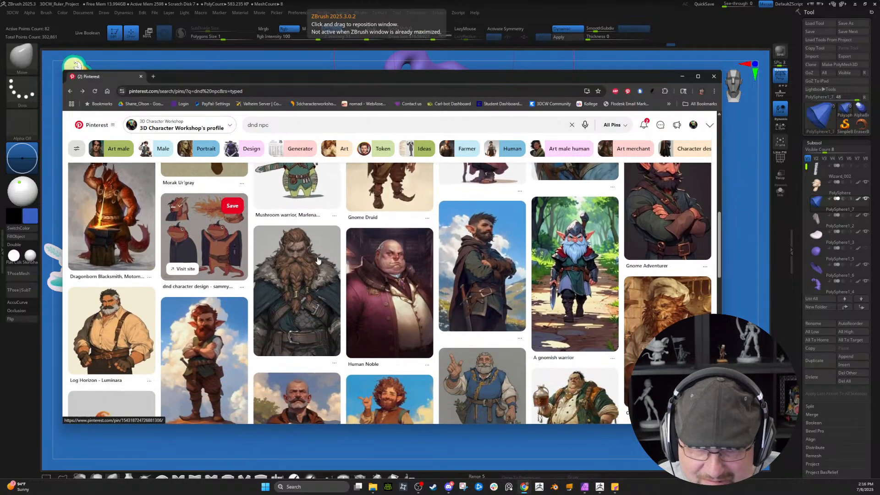
scroll(469, 271, "down", 5)
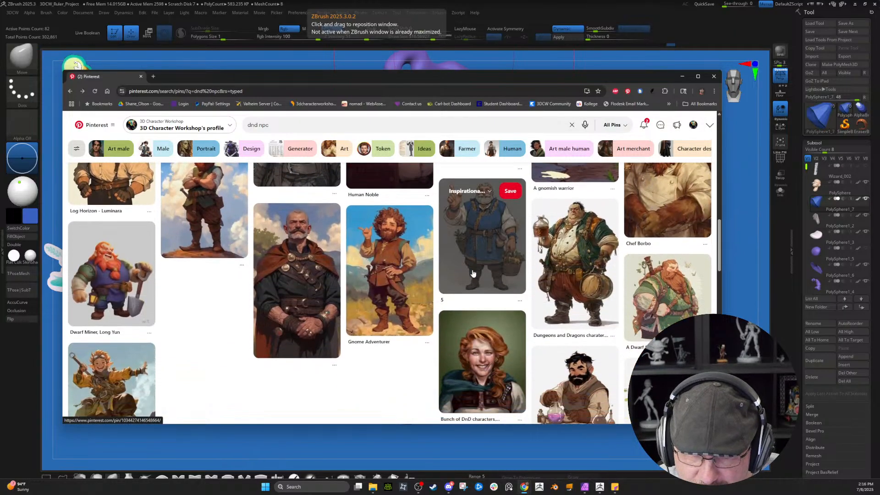
scroll(469, 270, "down", 12)
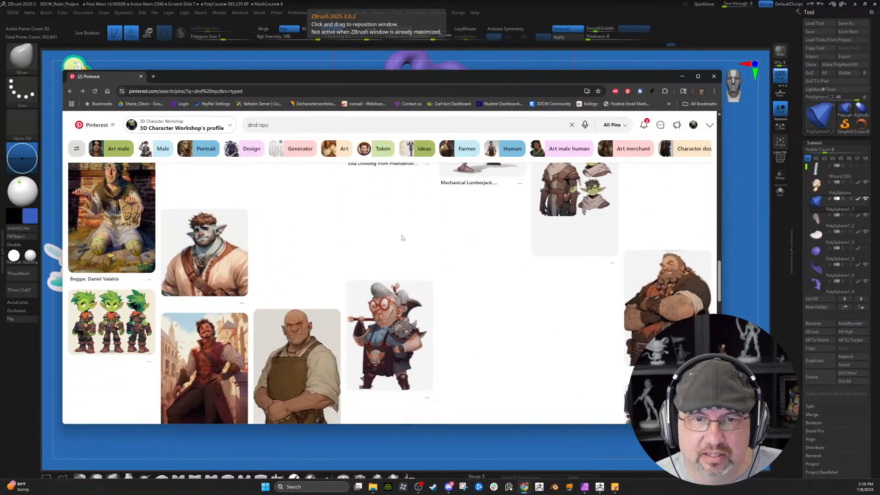
left_click(681, 78)
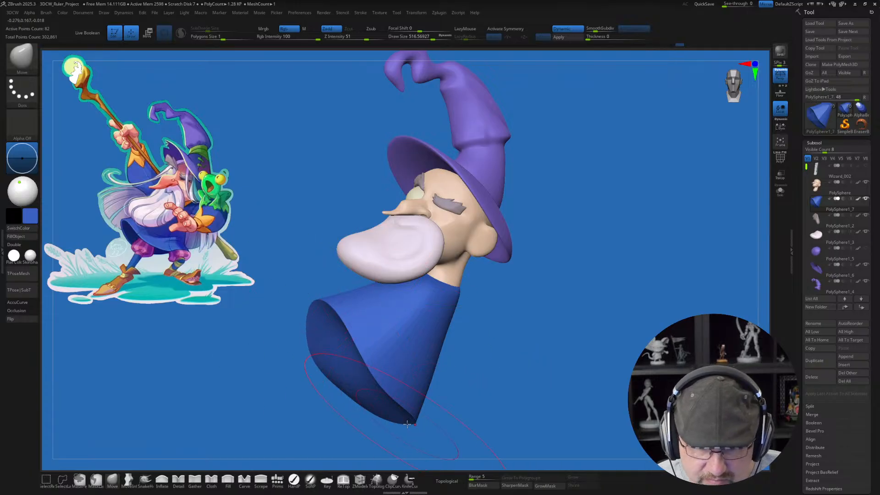
Step: Pull the back of the robe's hem outward, and adjust the upper back below the neck with the Move brush at about 311
left_click_drag(404, 421, 444, 406)
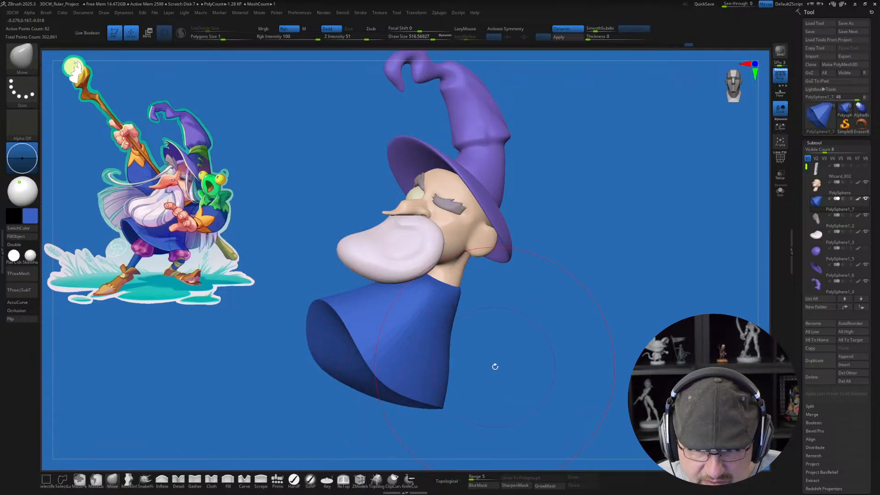
key("s")
left_click_drag(493, 361, 483, 360)
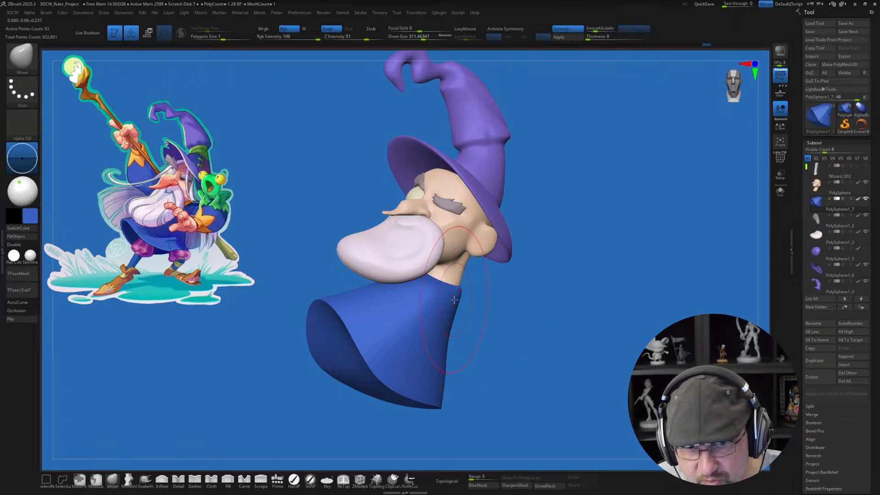
left_click_drag(554, 324, 508, 316)
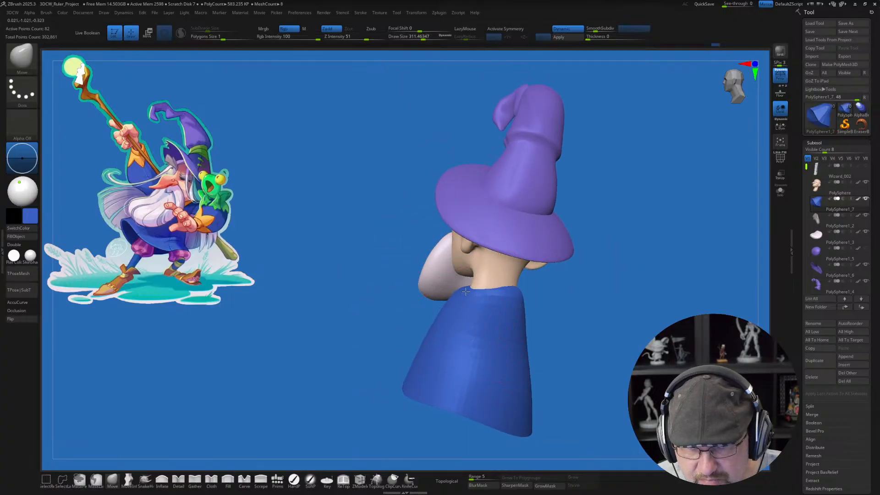
mouse_move(563, 298)
left_mouse_down()
mouse_move(576, 294)
mouse_move(500, 304)
mouse_move(444, 297)
left_mouse_up()
left_click_drag(550, 340, 608, 316)
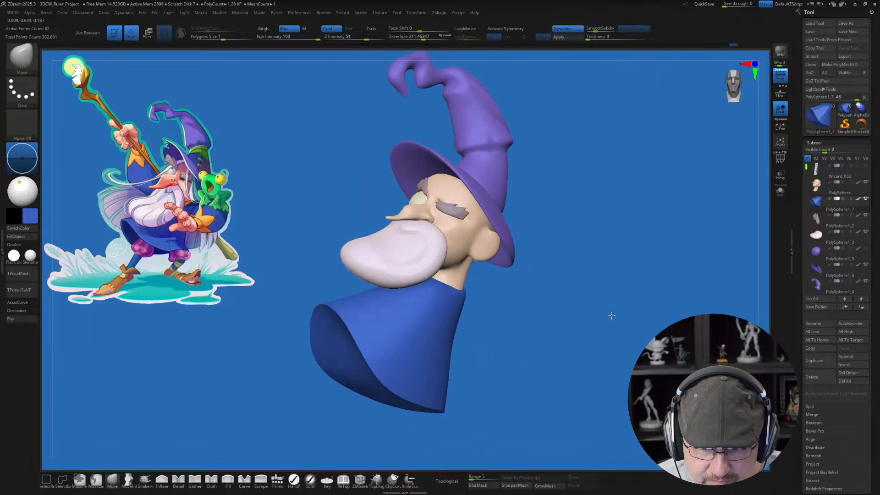
Step: Flare the rear corner of the robe's hem backward with the Move brush at about 324, reducing the draw size to about 228
mouse_move(510, 330)
left_mouse_down()
mouse_move(564, 324)
mouse_move(589, 308)
mouse_move(575, 306)
left_mouse_up()
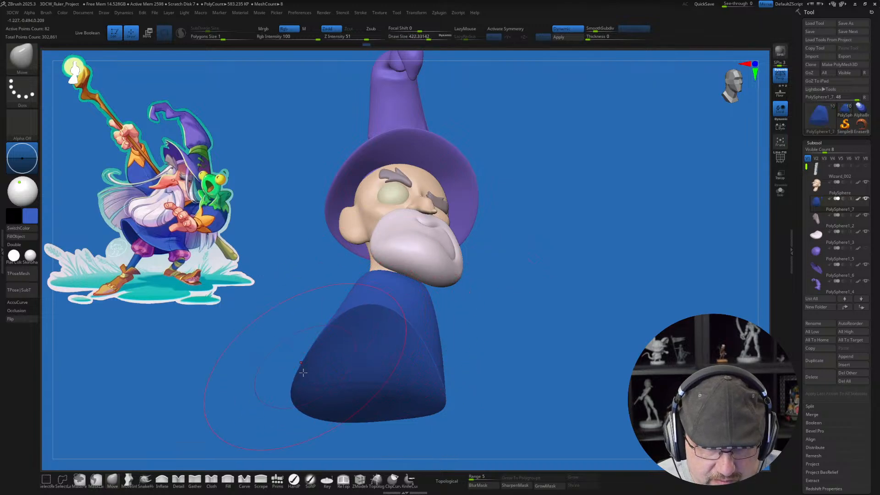
mouse_move(531, 366)
left_mouse_down()
mouse_move(491, 367)
mouse_move(526, 361)
left_mouse_up()
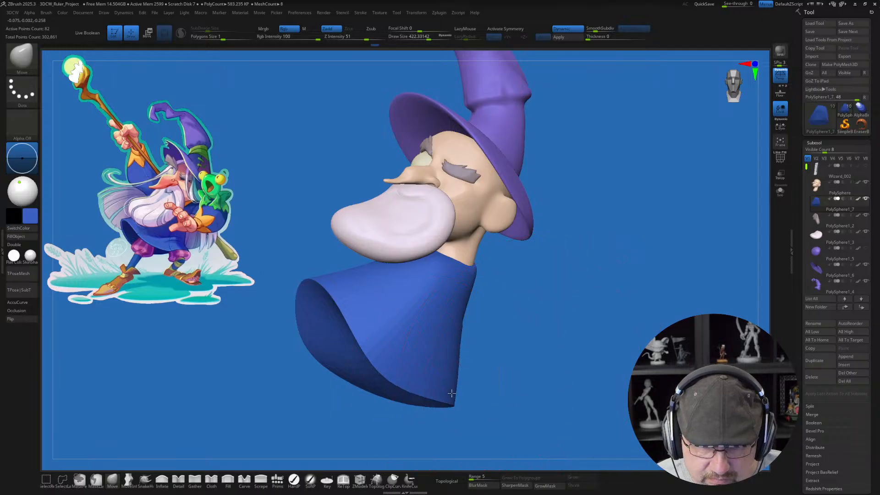
mouse_move(506, 397)
left_mouse_down()
mouse_move(493, 395)
mouse_move(500, 390)
left_mouse_up()
key("s")
left_click_drag(471, 362, 462, 362)
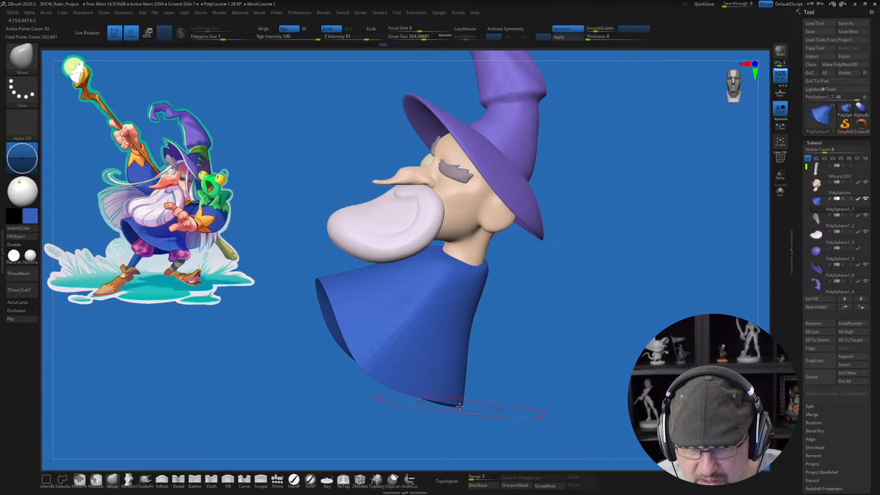
left_click_drag(459, 406, 477, 407)
key("s")
mouse_move(477, 364)
left_mouse_down()
mouse_move(460, 360)
mouse_move(462, 369)
left_mouse_up()
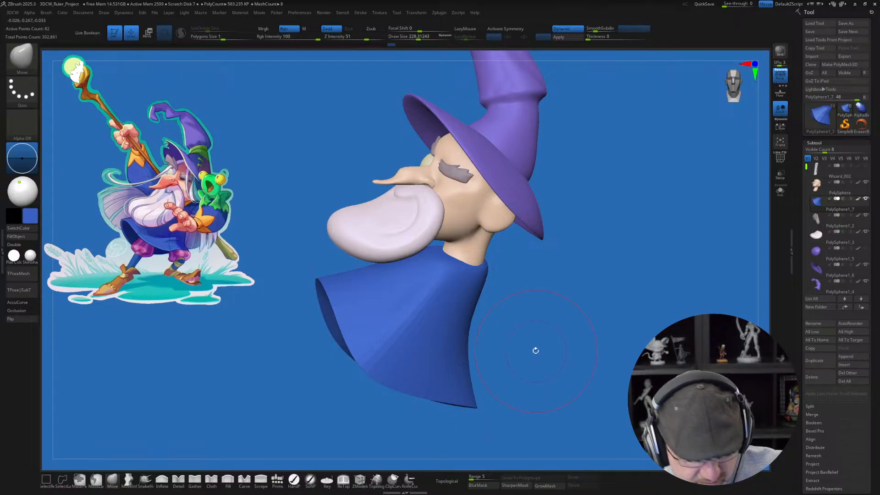
Step: Enlarge the Move brush to about 318 and pull the rear tip of the robe's hem further out
left_click_drag(535, 350, 544, 347)
key("s")
left_click_drag(518, 374, 522, 376)
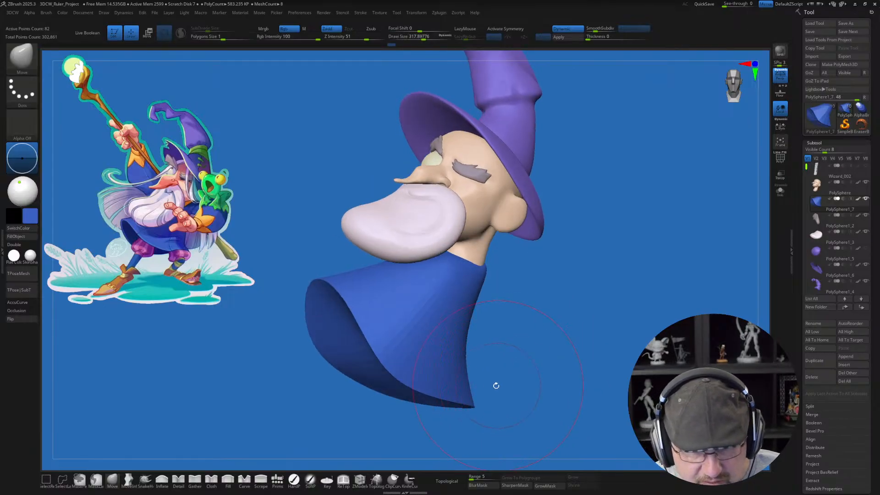
mouse_move(457, 405)
left_mouse_down()
mouse_move(468, 423)
mouse_move(462, 412)
mouse_move(483, 403)
left_mouse_up()
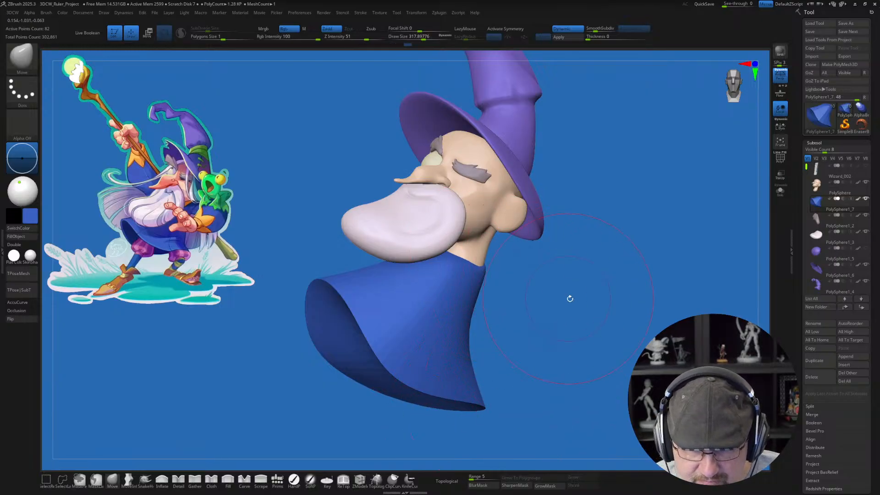
Step: Refine the curve of the robe's lower edge and back, nudging the rear hem tip slightly upward
left_click_drag(567, 298, 572, 332)
left_click_drag(373, 399, 354, 381)
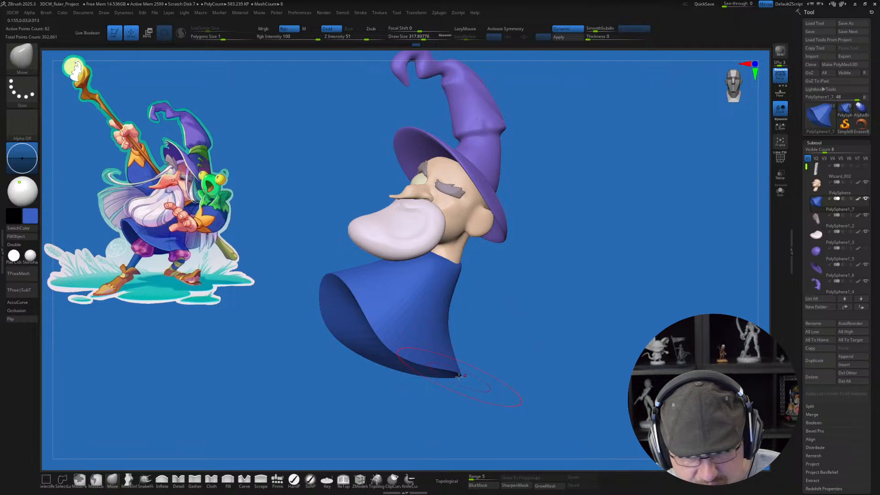
left_click_drag(461, 375, 460, 370)
left_click_drag(449, 324, 492, 306)
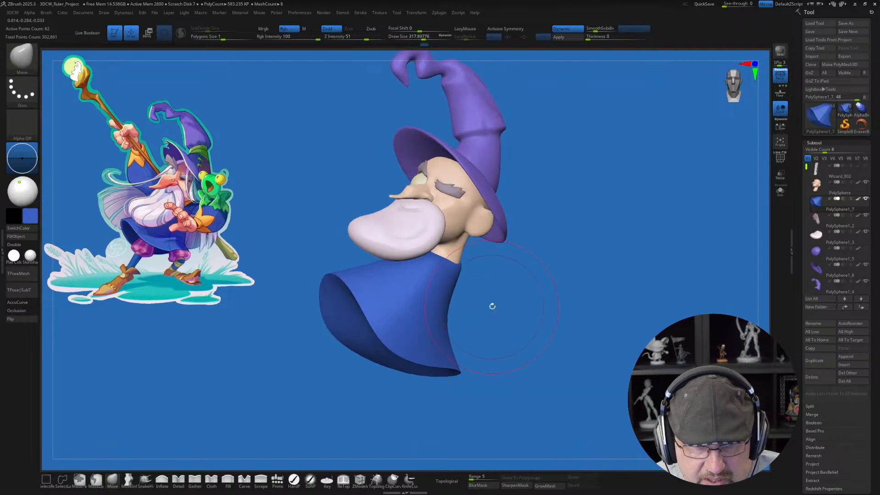
Step: Shape the robe's collar around the neck in side view with the Move brush, reducing the draw size from about 393 to 192
key("s")
left_click_drag(466, 271, 480, 237)
mouse_move(540, 276)
left_mouse_down()
mouse_move(509, 272)
mouse_move(487, 257)
mouse_move(558, 290)
left_mouse_up()
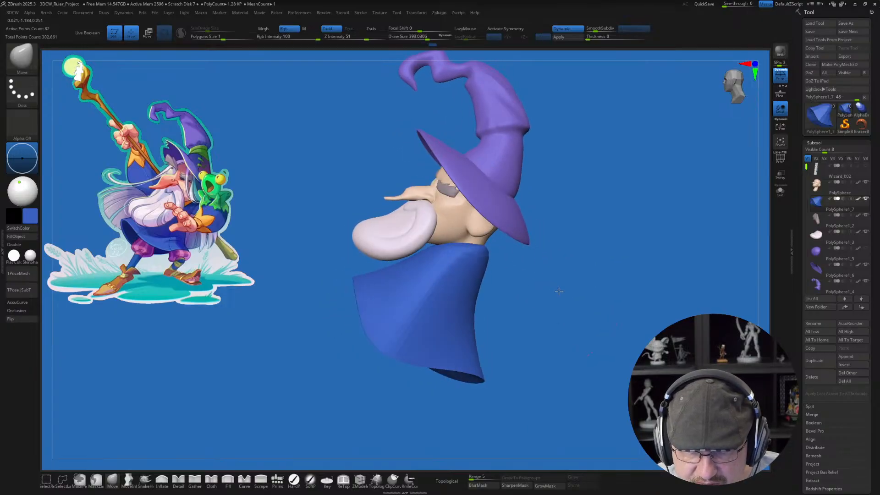
left_click_drag(440, 247, 442, 250)
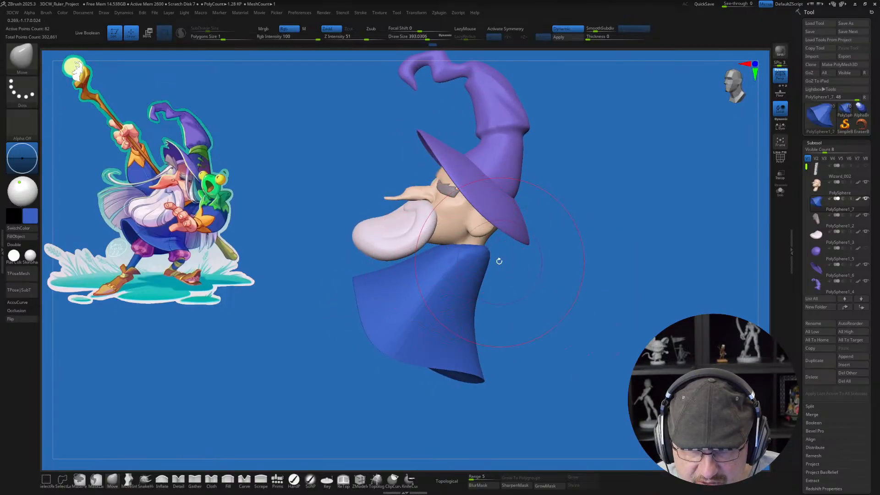
key("s")
left_click_drag(498, 264, 492, 264)
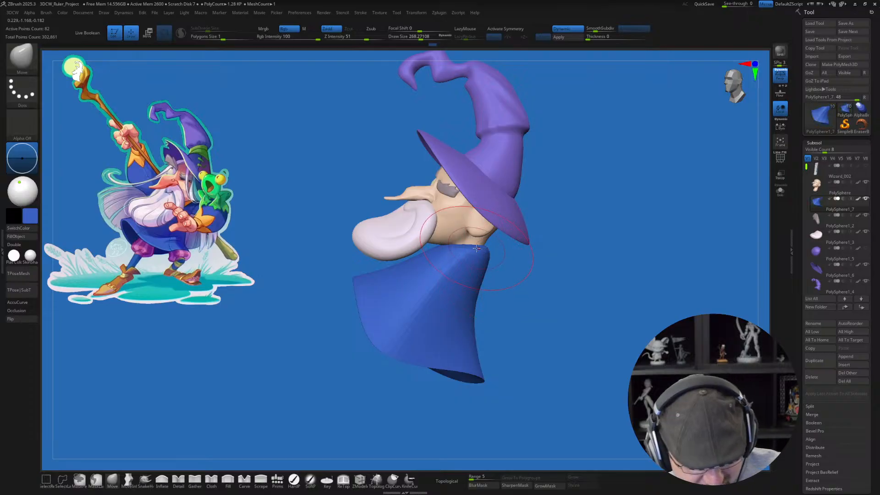
key("s")
left_click_drag(469, 250, 472, 235)
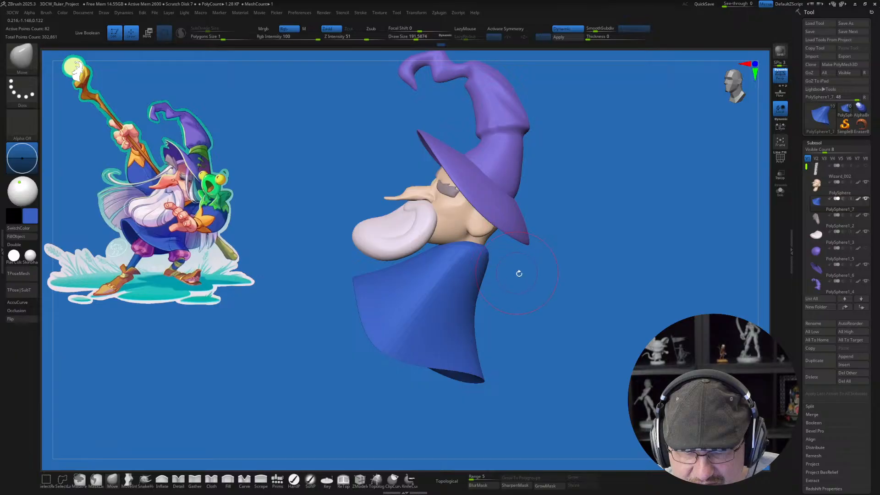
Step: Adjust the back and sides of the robe's collar around the neck with the Move brush at draw sizes of about 163 and 234
left_click_drag(516, 271, 535, 326)
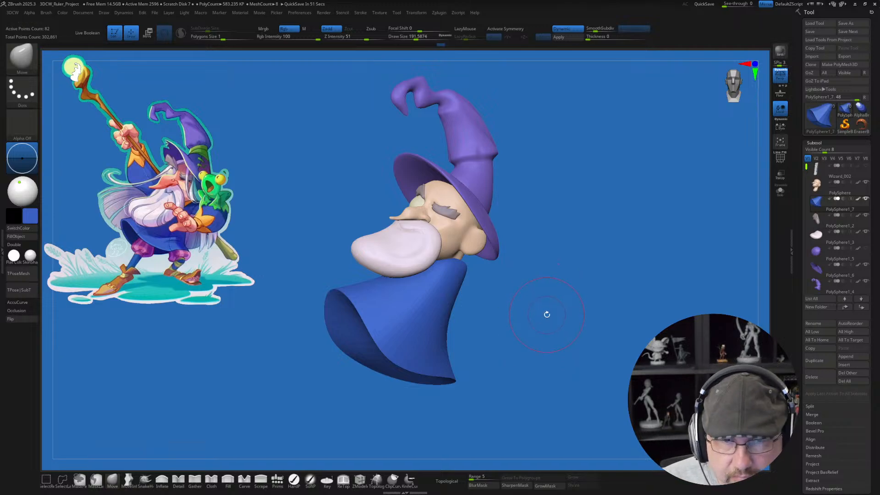
left_click_drag(547, 315, 541, 331, "alt")
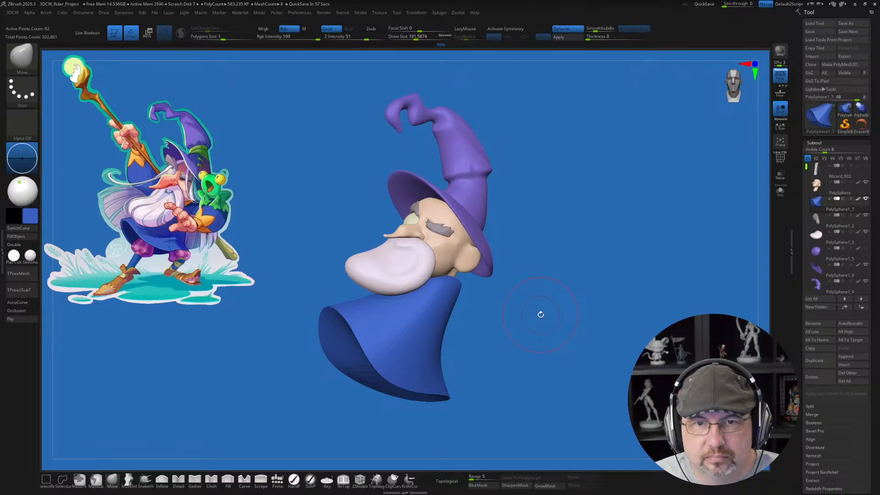
left_click_drag(544, 297, 638, 297)
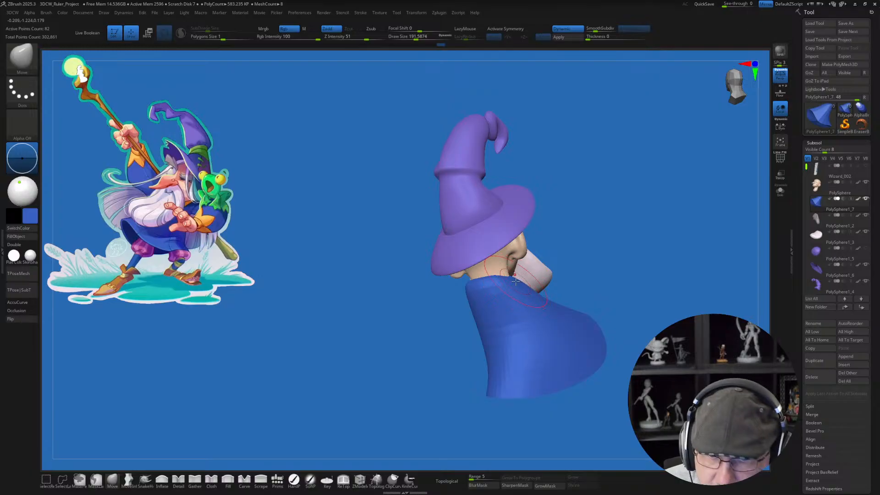
key("s")
left_click_drag(516, 281, 513, 280)
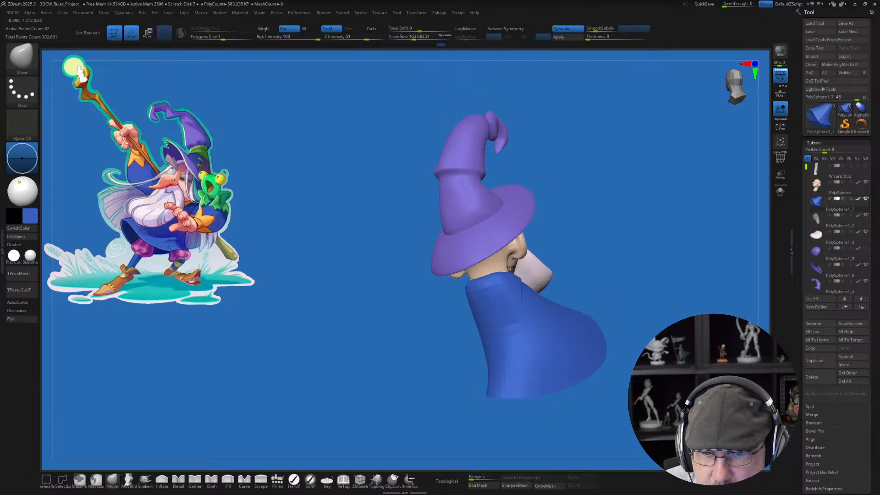
left_click_drag(584, 254, 555, 239)
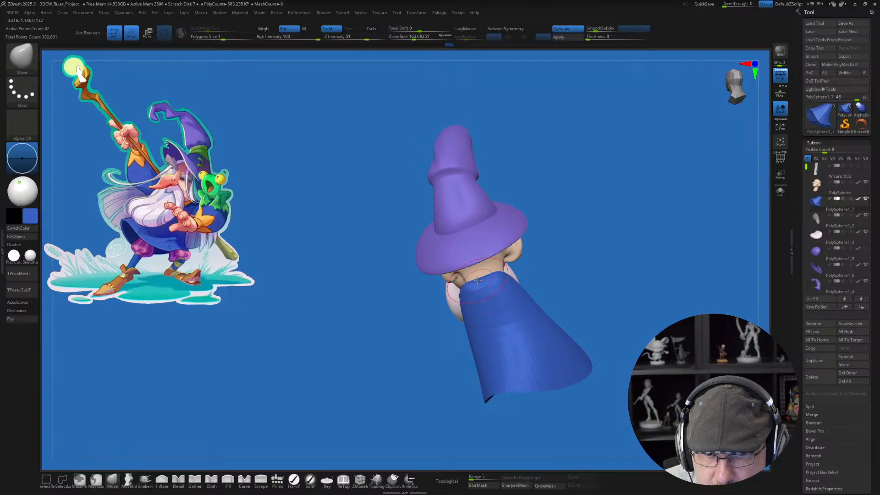
key("s")
left_click_drag(452, 285, 463, 288)
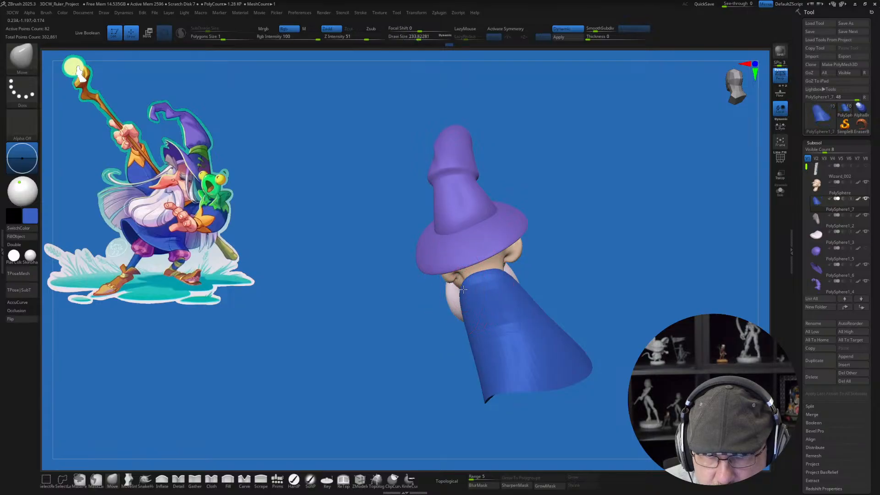
Step: Reshape the front opening of the robe's hem with the Move brush, enlarging the draw size to about 558 and 814
left_click_drag(632, 248, 561, 271)
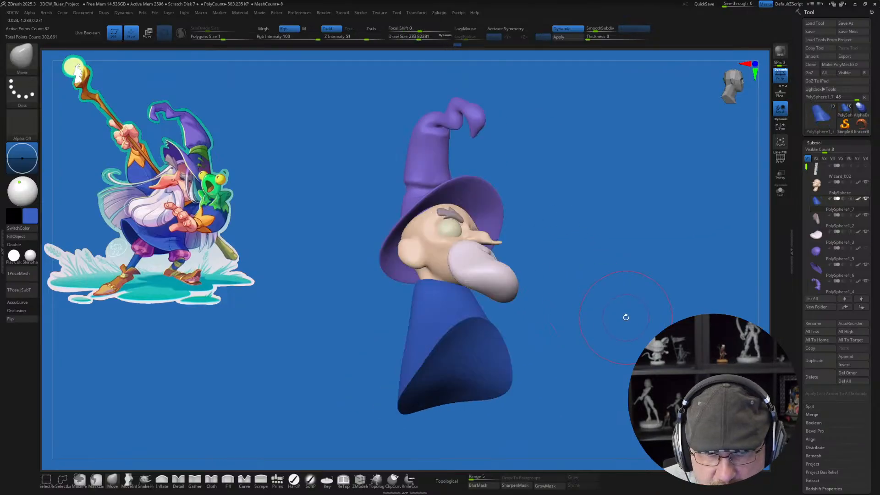
left_click_drag(624, 315, 478, 333)
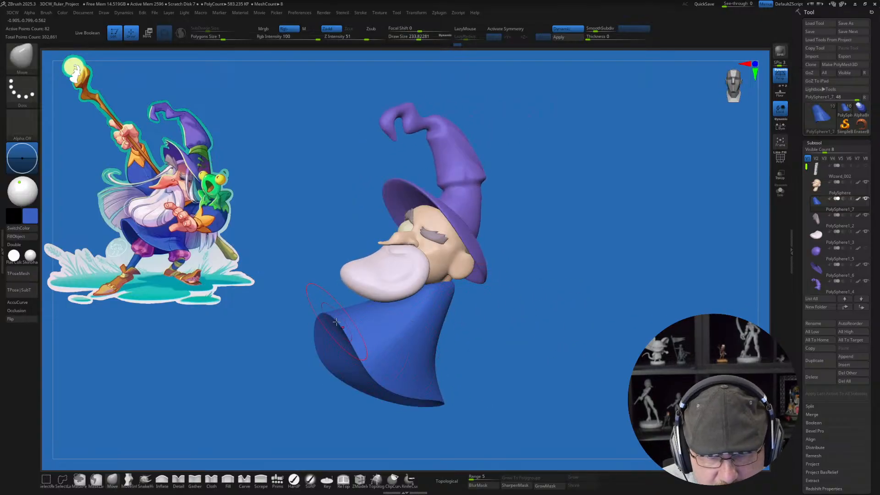
key("s")
left_click_drag(337, 318, 328, 318)
key("s")
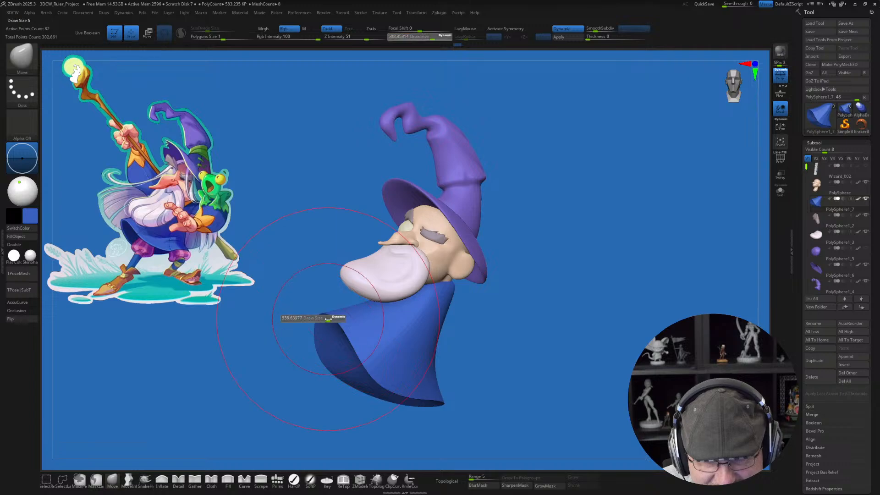
left_click_drag(525, 362, 493, 365)
key("s")
mouse_move(349, 336)
left_mouse_down()
mouse_move(365, 343)
mouse_move(370, 328)
left_mouse_up()
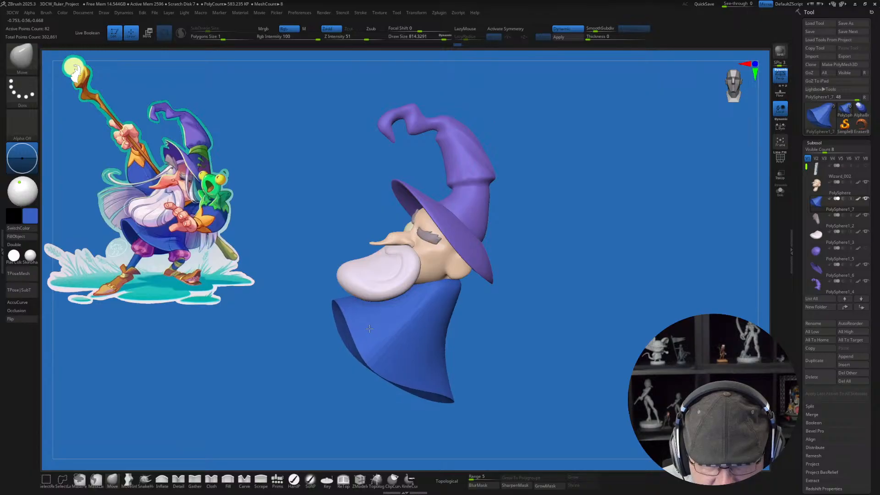
Step: Pull the beard outward into a larger, fuller shape with the Move brush at about 358 and 500, and make the robe active again
left_click(356, 279, "alt")
key("s")
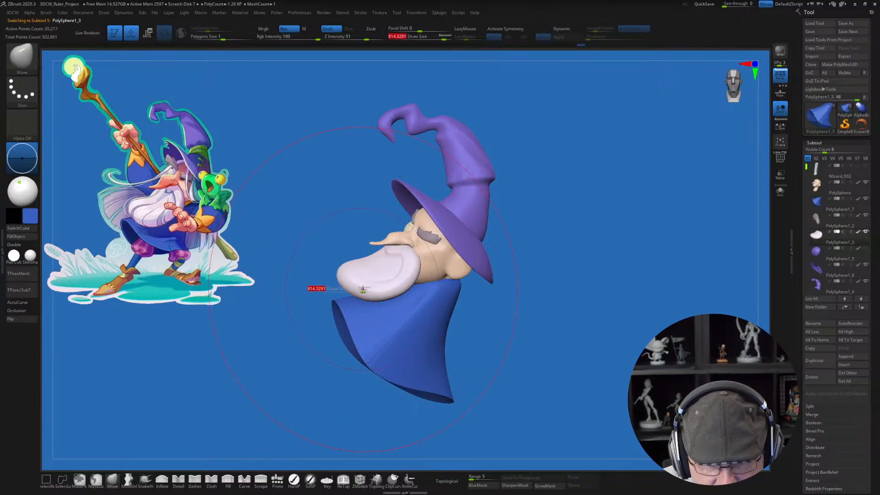
mouse_move(363, 291)
left_mouse_down()
mouse_move(355, 284)
mouse_move(358, 292)
left_mouse_up()
key("s")
mouse_move(485, 322)
left_mouse_down()
mouse_move(503, 334)
mouse_move(503, 356)
left_mouse_up()
left_click_drag(367, 290, 361, 299)
left_click_drag(346, 253, 328, 239)
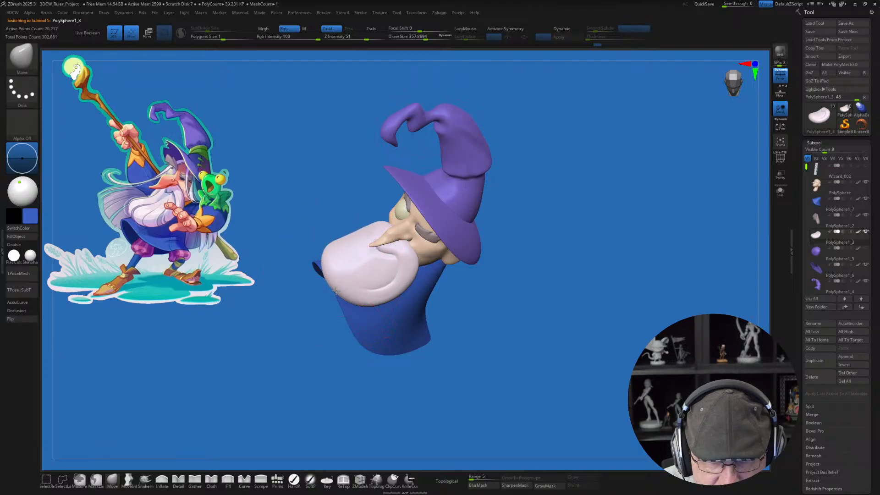
left_click_drag(338, 275, 331, 277)
left_click_drag(502, 333, 505, 285)
left_click_drag(398, 265, 350, 275, "shift")
left_click(349, 324, "alt")
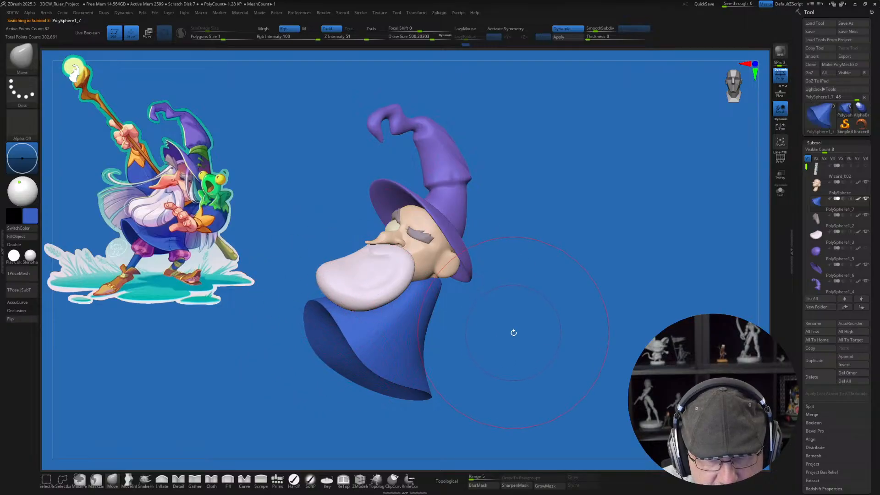
Step: Enlarge the wizard reference image in Spotlight and place it over the middle of the canvas as an overlay
key("z")
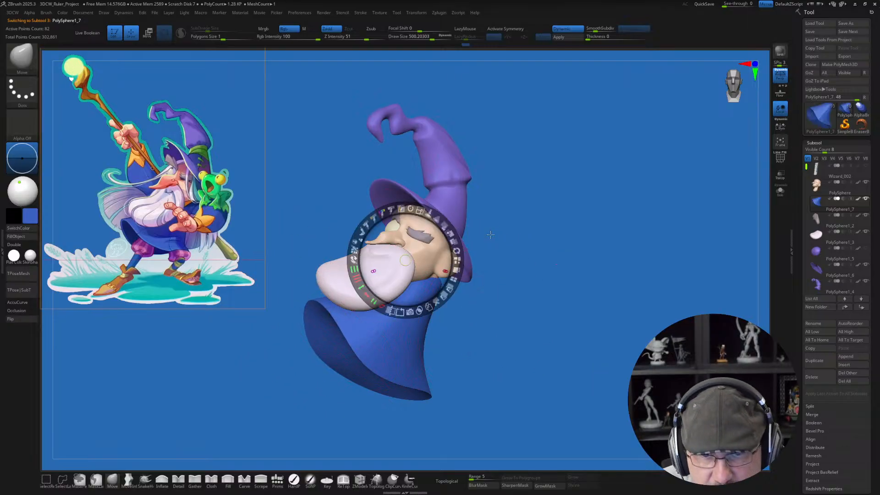
left_click_drag(443, 226, 411, 211)
mouse_move(404, 260)
left_mouse_down()
mouse_move(211, 202)
mouse_move(388, 284)
mouse_move(420, 280)
mouse_move(391, 288)
mouse_move(403, 273)
left_mouse_up()
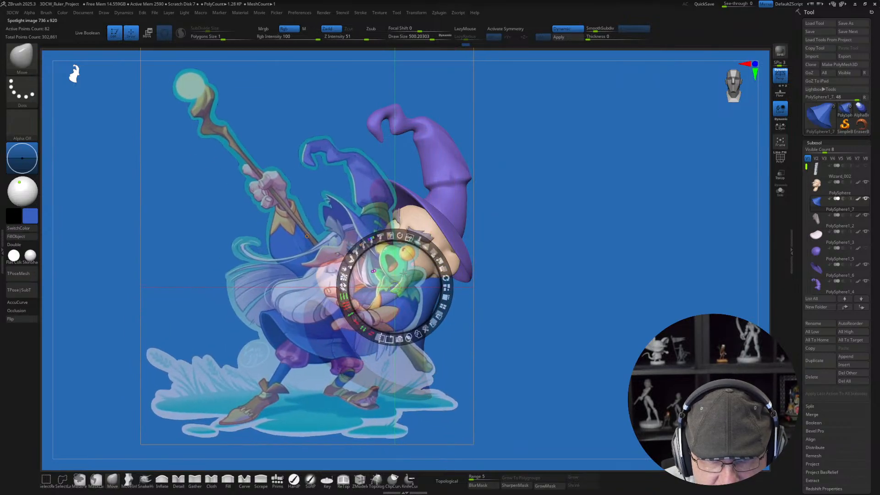
left_click_drag(409, 238, 403, 236)
key("z")
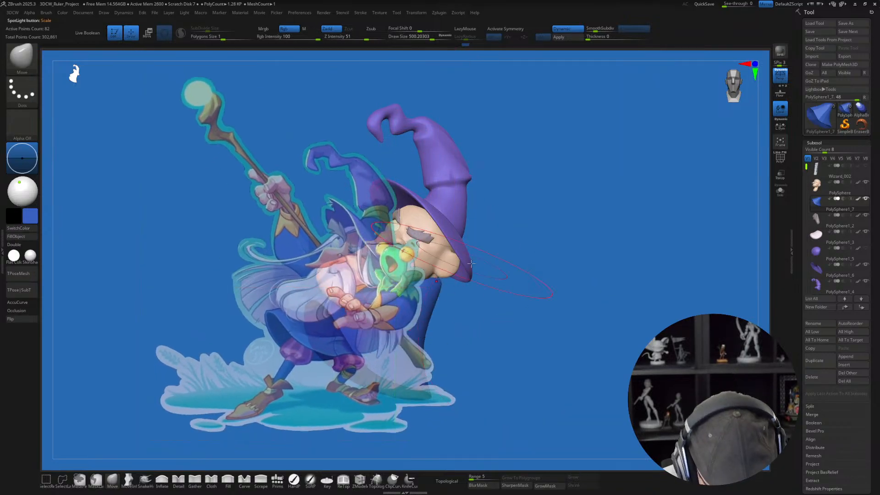
Step: Fit the wizard model's view to the overlaid reference figure, and move the Spotlight dial to the empty area beside the image
mouse_move(540, 290)
left_mouse_down("alt")
mouse_move(485, 316)
mouse_move(507, 283)
mouse_move(541, 303)
mouse_move(553, 294)
mouse_move(546, 286)
left_mouse_up("alt")
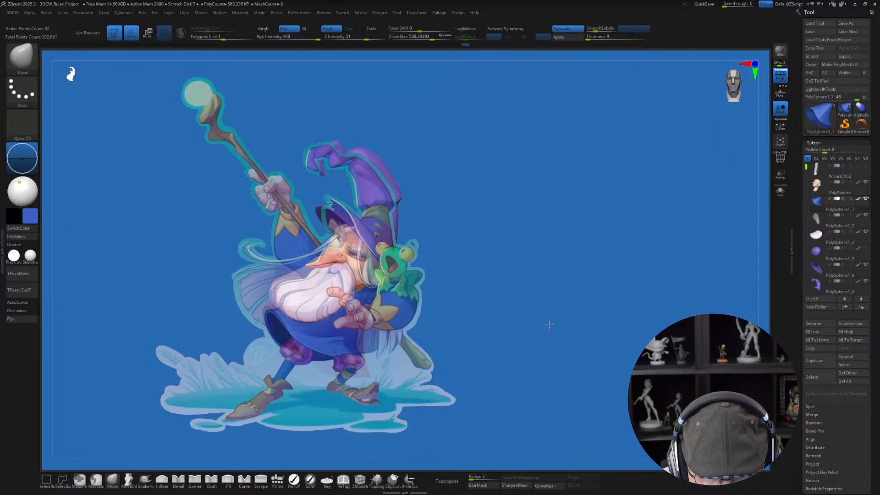
key("w")
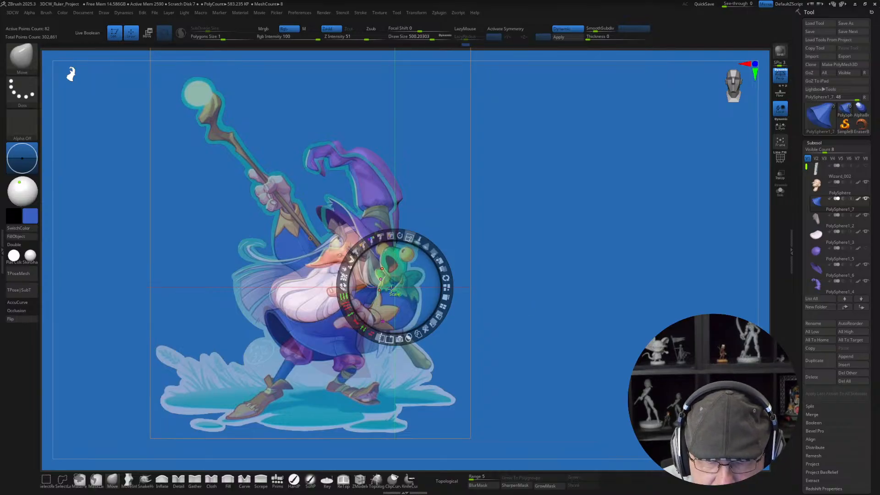
left_click_drag(393, 285, 548, 287)
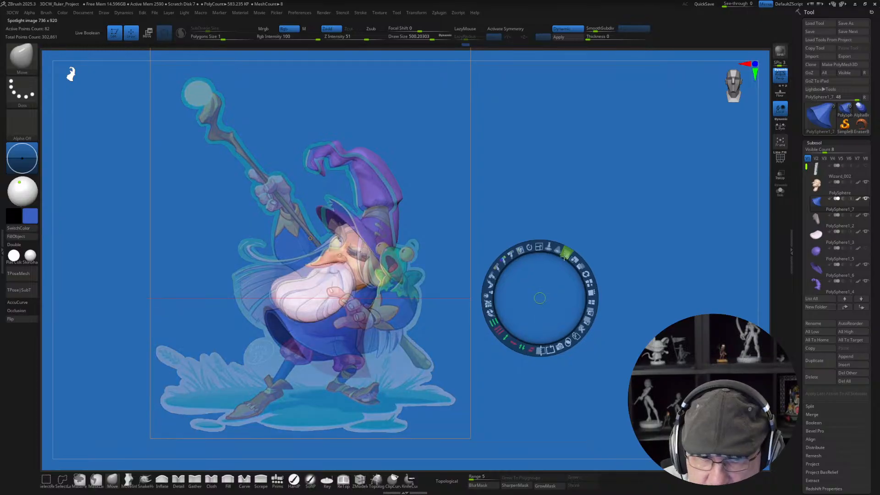
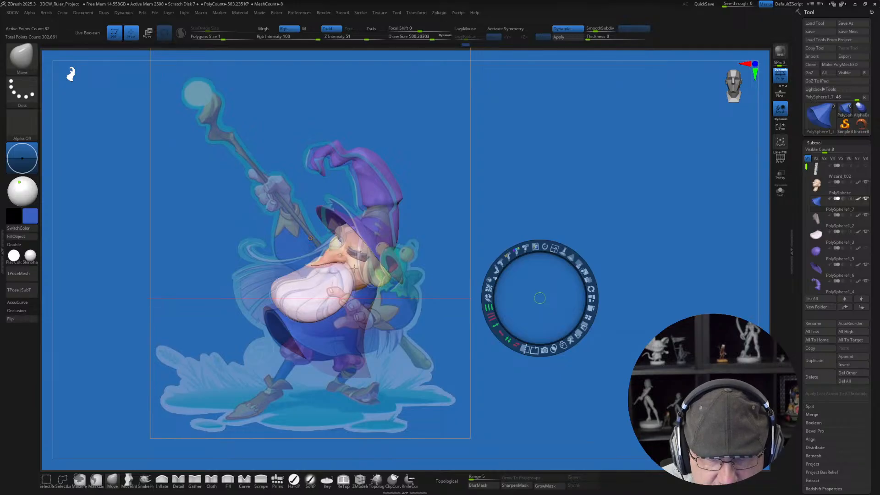
Step: Move the wizard reference image clear of the model in Spotlight, raise its opacity, and finish editing the image
key("z")
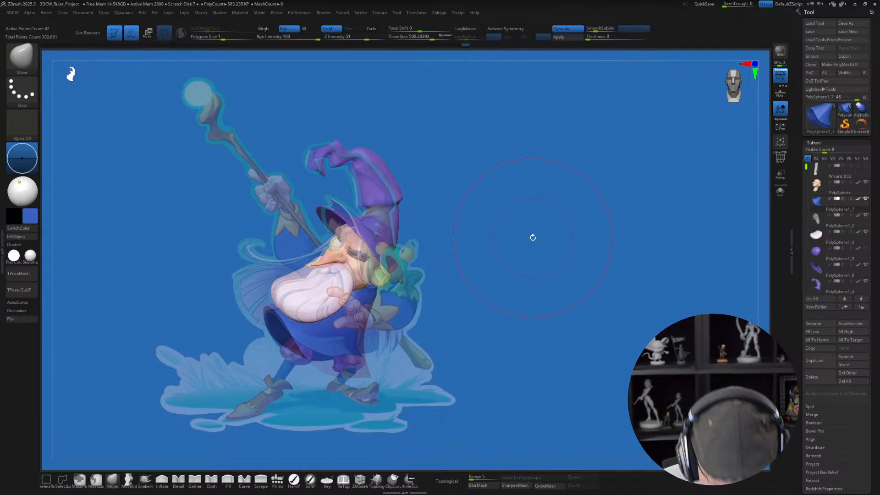
key("z")
left_click_drag(581, 264, 560, 332)
mouse_move(556, 277)
left_mouse_down()
mouse_move(422, 229)
mouse_move(385, 191)
mouse_move(259, 207)
mouse_move(298, 219)
left_mouse_up()
left_click_drag(303, 184, 291, 182)
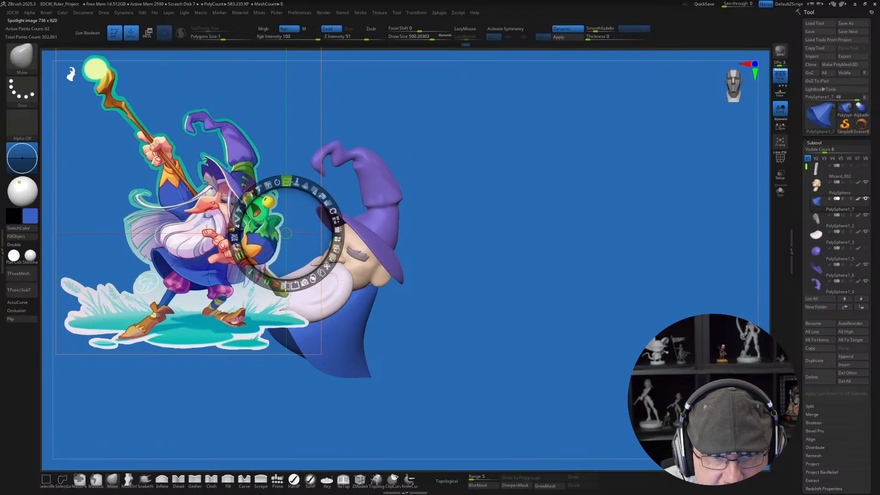
left_click_drag(289, 218, 270, 207)
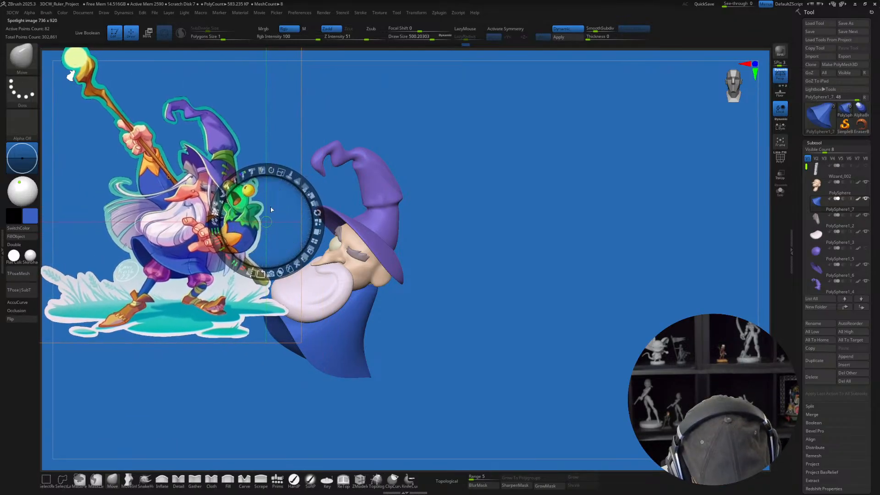
key("z")
Step: Select the hat's purple cone and pull its curled tip back toward the crown using the Move brush at draw size about 358
left_click_drag(494, 228, 571, 270, "alt")
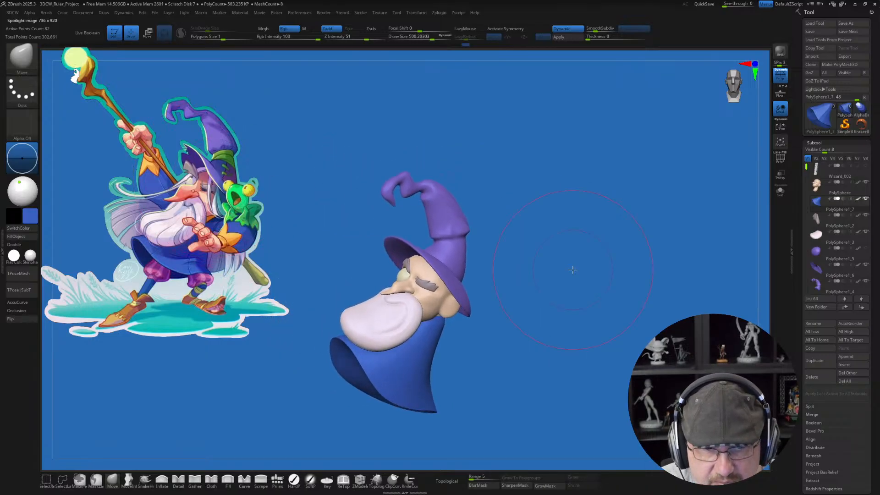
left_click_drag(550, 230, 591, 258)
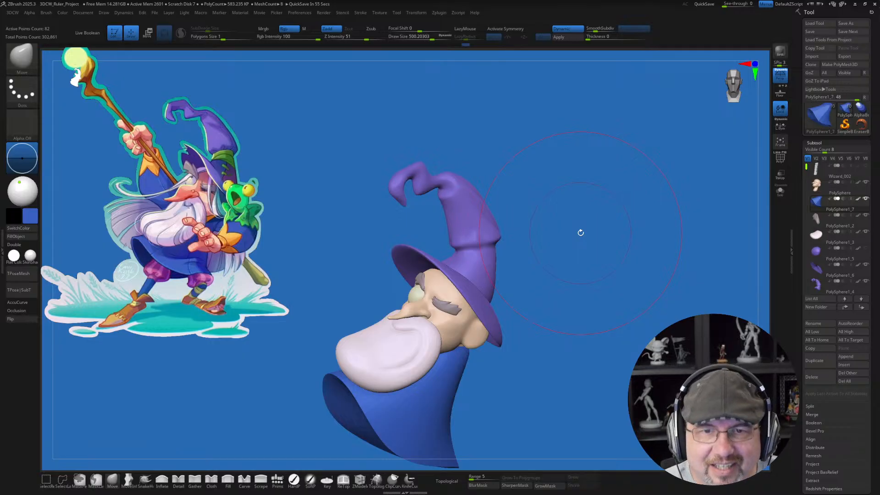
key("s")
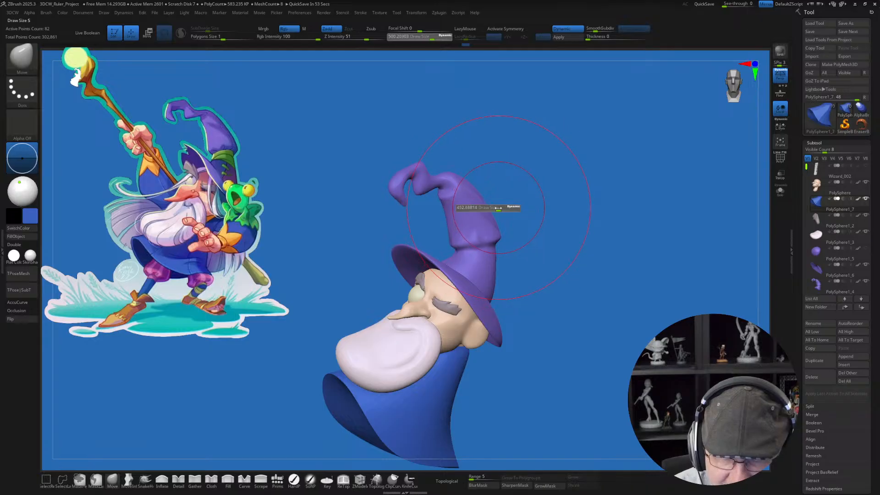
left_click(493, 210)
left_click_drag(506, 186, 500, 215, "alt")
left_click(97, 480)
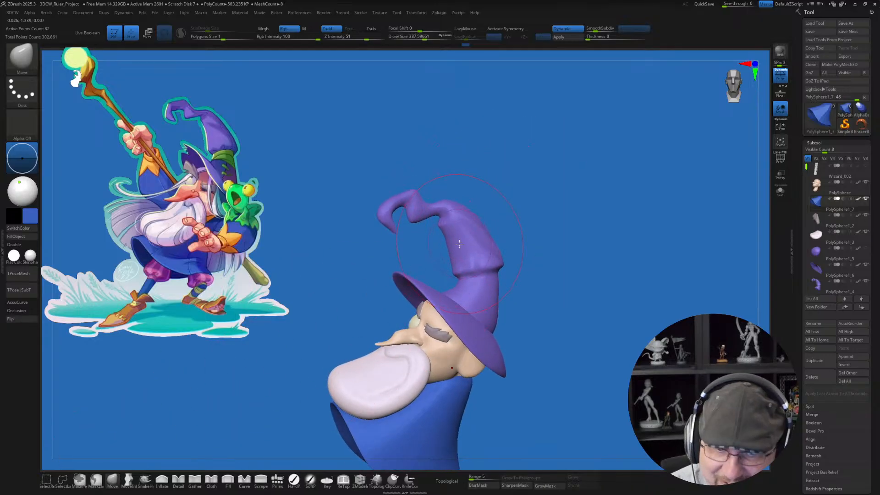
left_click(449, 231, "alt")
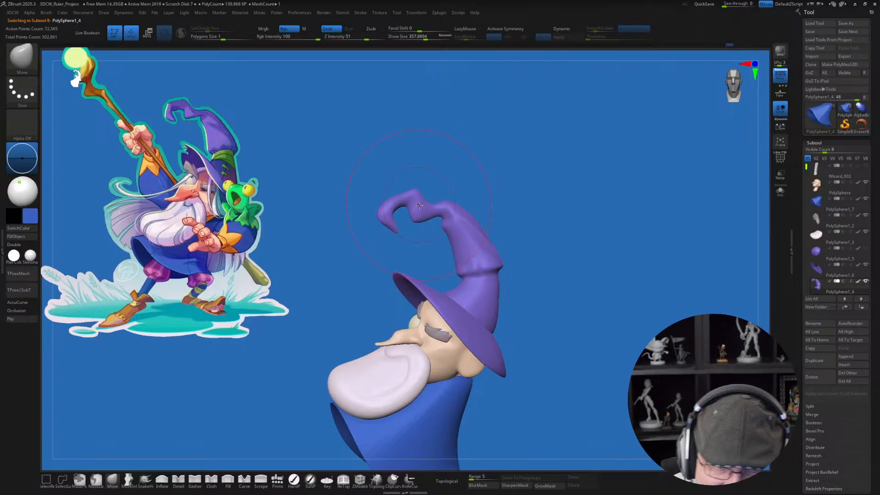
mouse_move(419, 205)
left_mouse_down()
mouse_move(390, 211)
mouse_move(455, 218)
left_mouse_up()
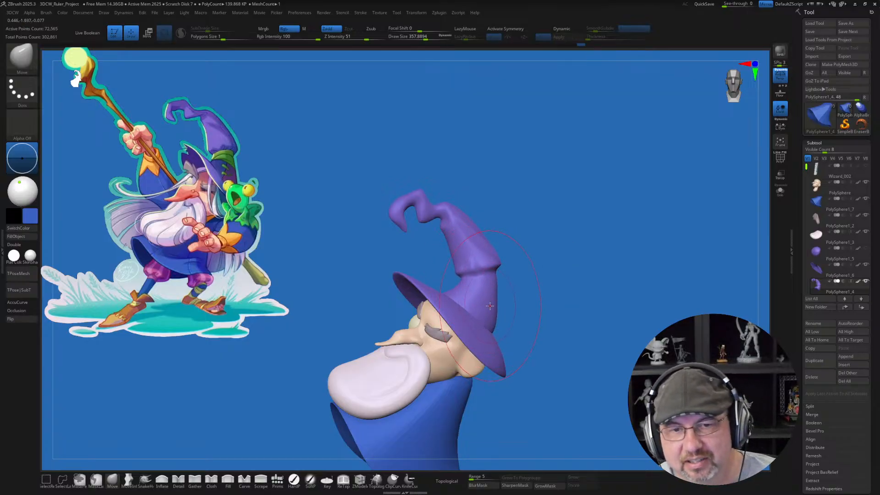
Step: Select the head and reshape the long nose in profile, using the Move brush at draw size about 149
key("s")
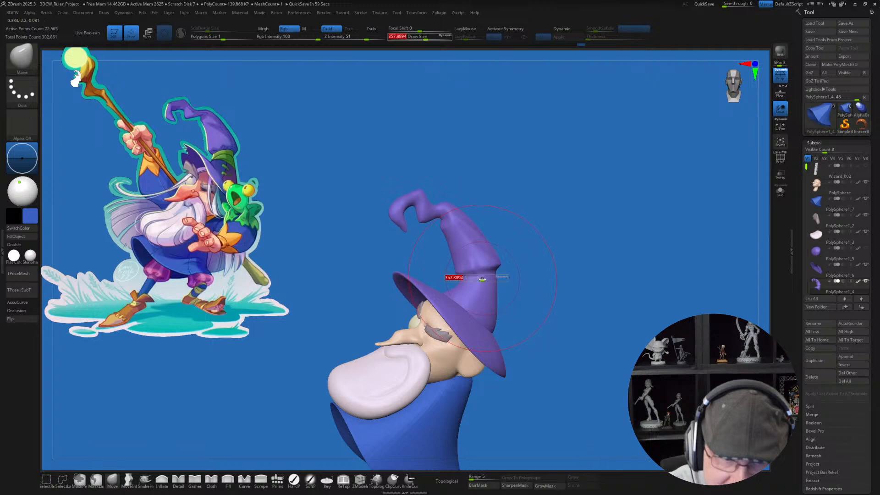
left_click_drag(482, 279, 482, 279)
mouse_move(535, 314)
left_mouse_down()
mouse_move(559, 318)
mouse_move(534, 320)
mouse_move(526, 380)
left_mouse_up()
key("s")
left_click_drag(374, 345, 371, 345)
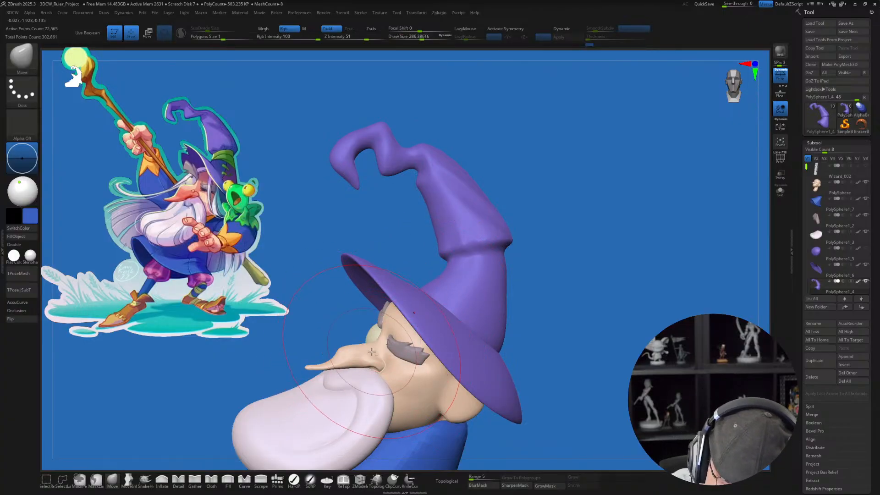
left_click_drag(290, 351, 303, 336, "alt")
key("s")
left_click_drag(391, 334, 365, 327)
left_click(376, 326, "alt")
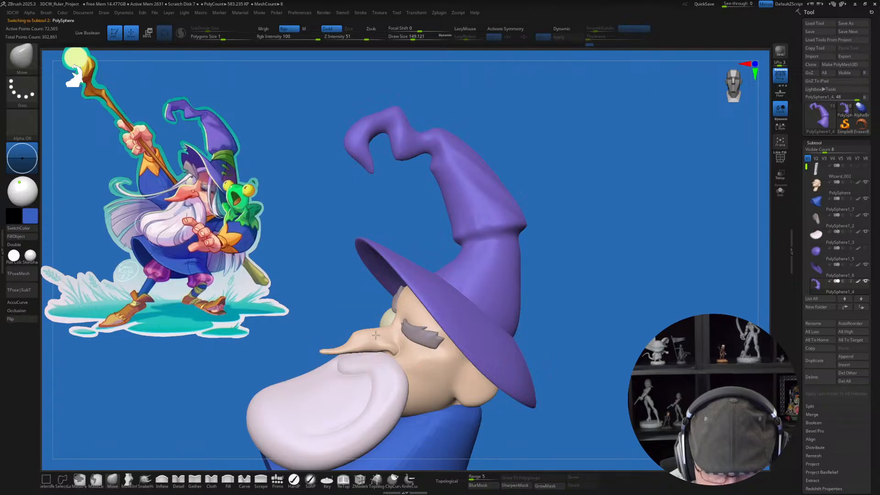
key("shift")
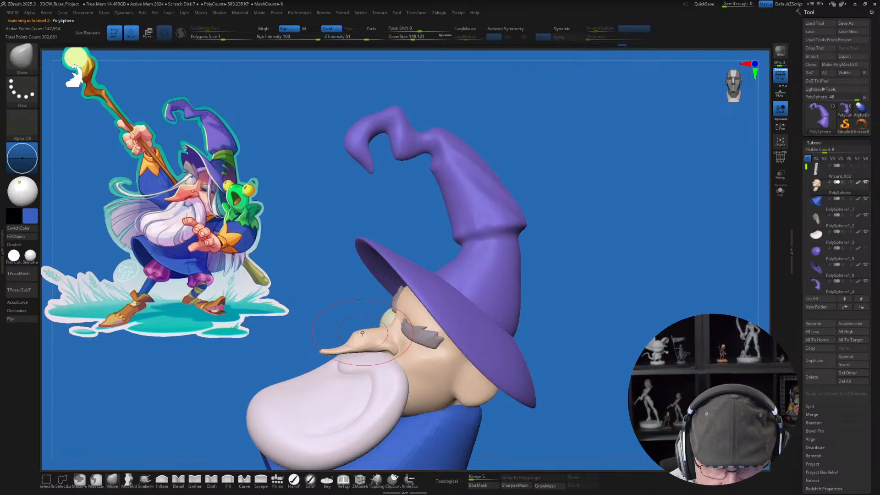
mouse_move(390, 336)
left_mouse_down()
mouse_move(392, 328)
mouse_move(376, 338)
left_mouse_up()
Step: Refine the nose's tip and underside in profile with smaller Move strokes, using draw sizes of about 59 to 77
key("s")
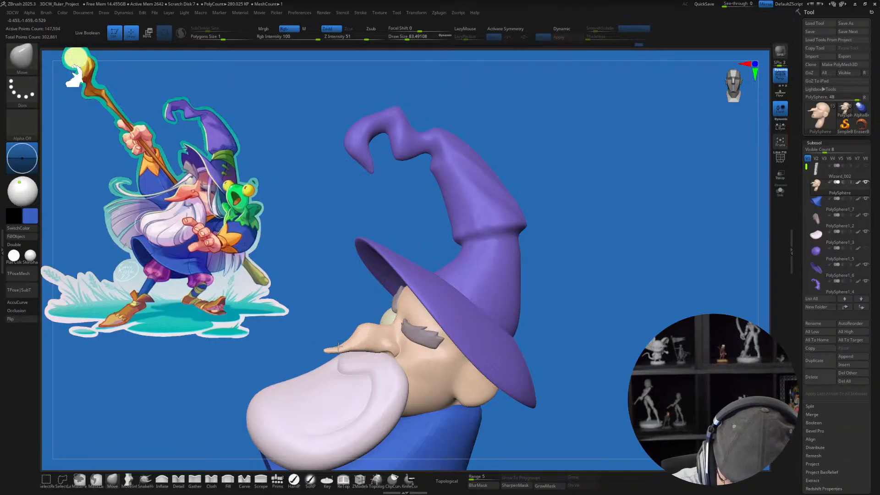
key("shift")
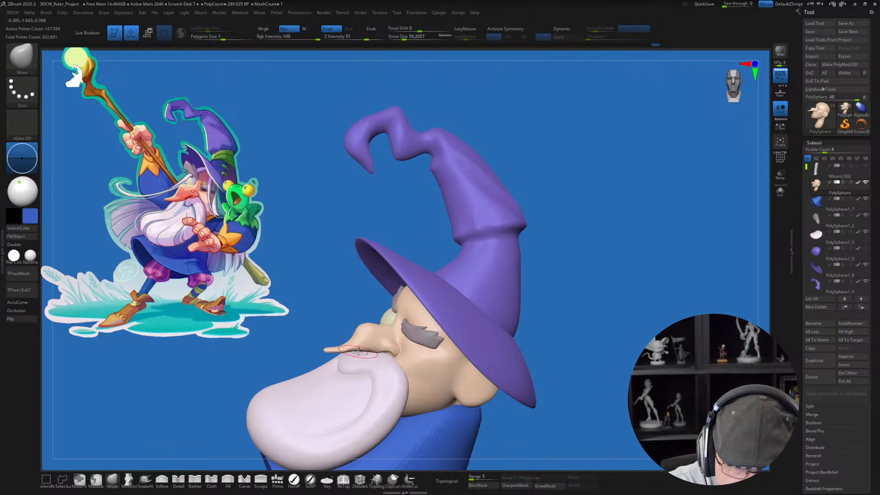
key("bracketright")
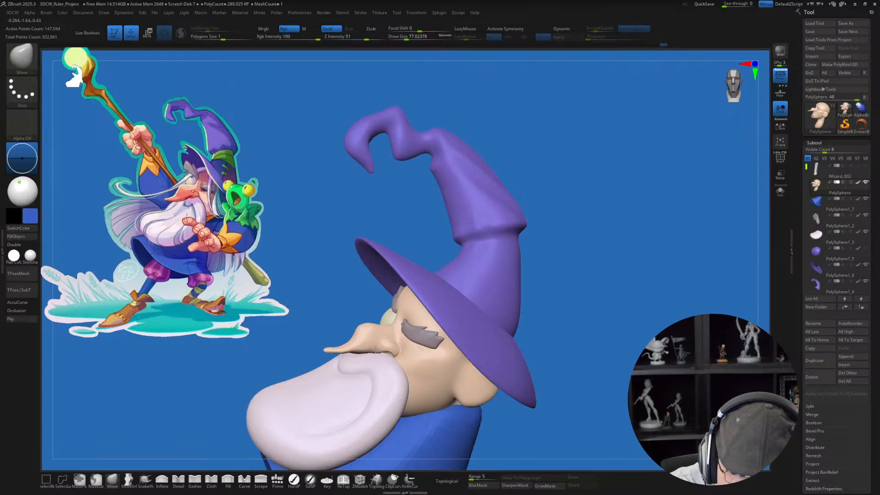
key("shift")
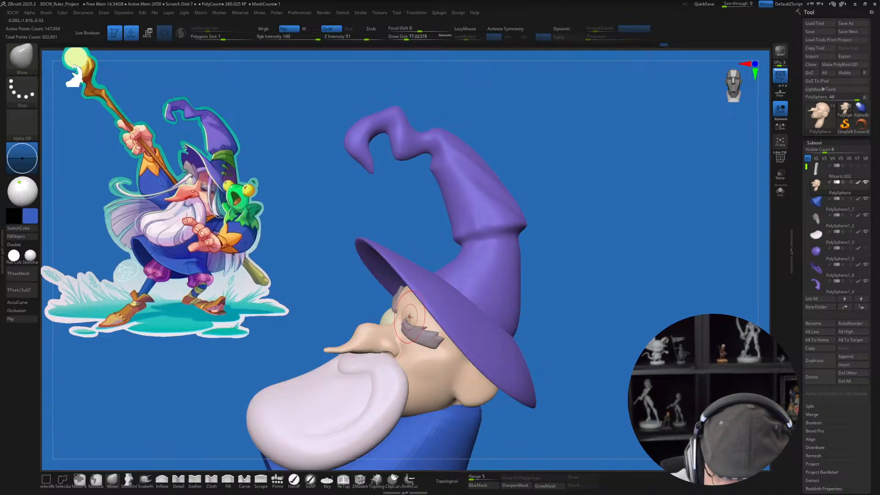
Step: Shape and smooth the nose's lower edge at draw size about 51, and set the Move brush to about 124 for the bridge
mouse_move(389, 379)
right_mouse_down()
mouse_move(362, 328)
mouse_move(362, 357)
right_mouse_up()
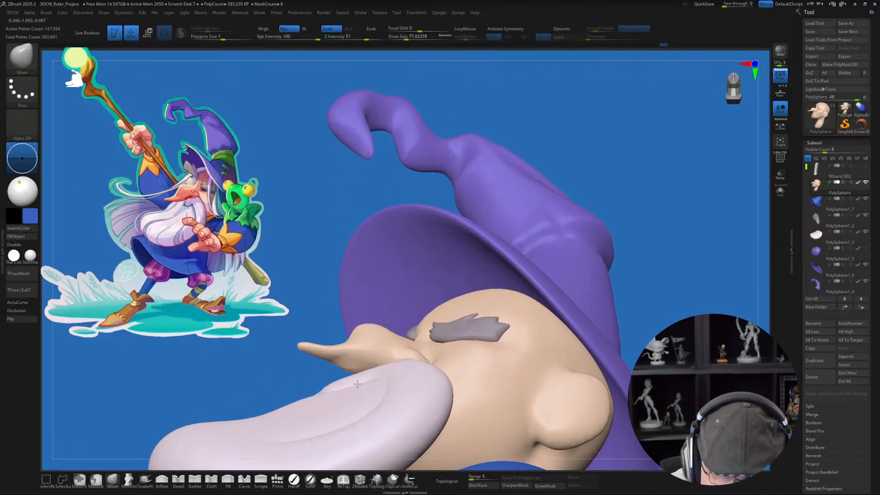
key("s")
left_click_drag(353, 361, 348, 361)
mouse_move(345, 350)
right_mouse_down()
mouse_move(343, 365)
mouse_move(351, 362)
right_mouse_up()
key("shift")
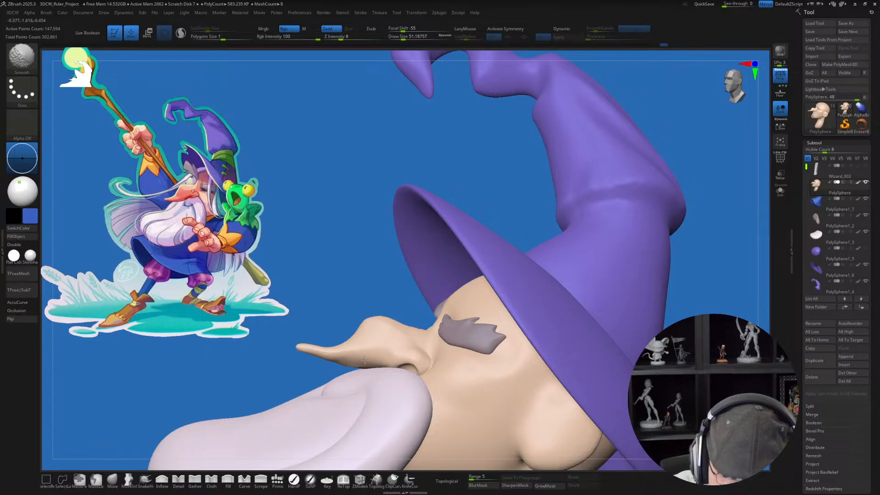
left_click_drag(364, 360, 365, 341, "shift")
mouse_move(365, 336)
right_mouse_down()
mouse_move(442, 399)
mouse_move(475, 387)
mouse_move(434, 405)
right_mouse_up()
key("s")
left_click_drag(382, 359, 389, 358)
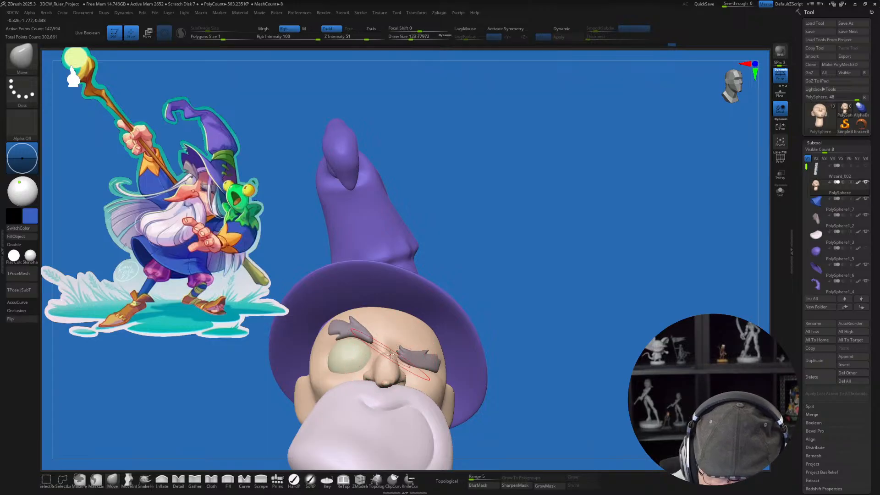
right_click_drag(390, 354, 378, 342)
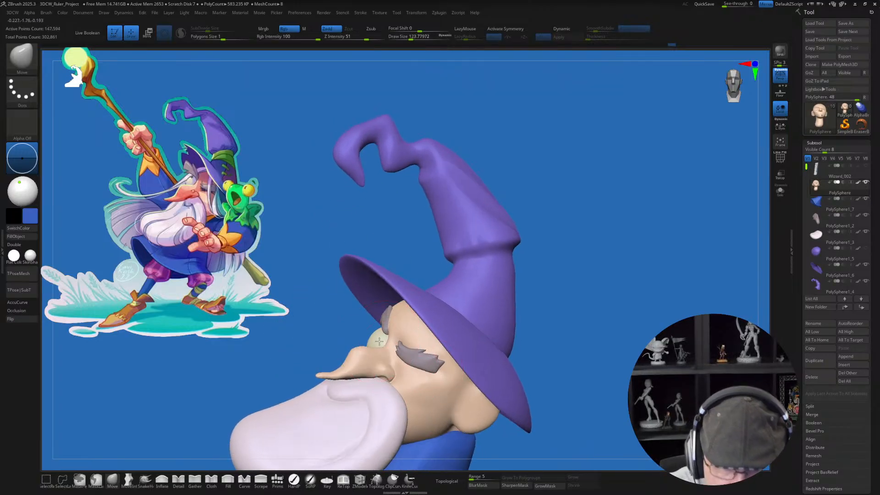
Step: Select the eyeball, adjust its placement in the face with the transform gizmo, and return to sculpting
key("w")
left_click(395, 318, "alt")
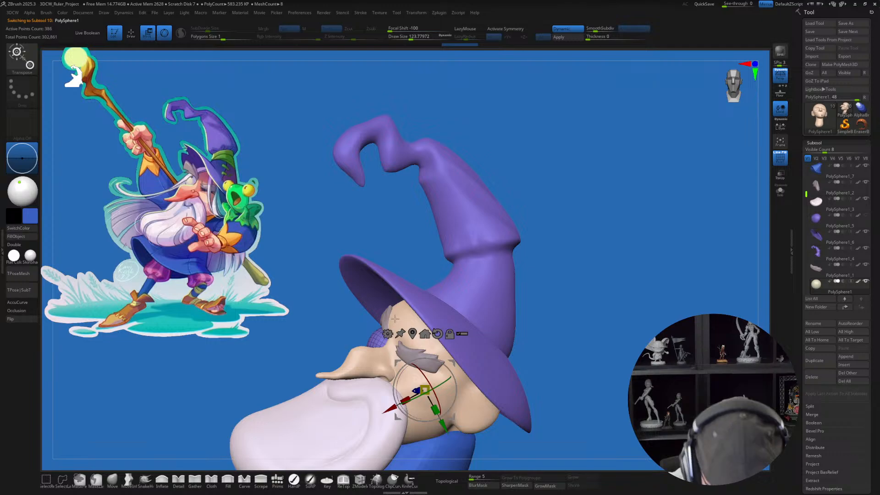
left_click_drag(424, 389, 388, 348)
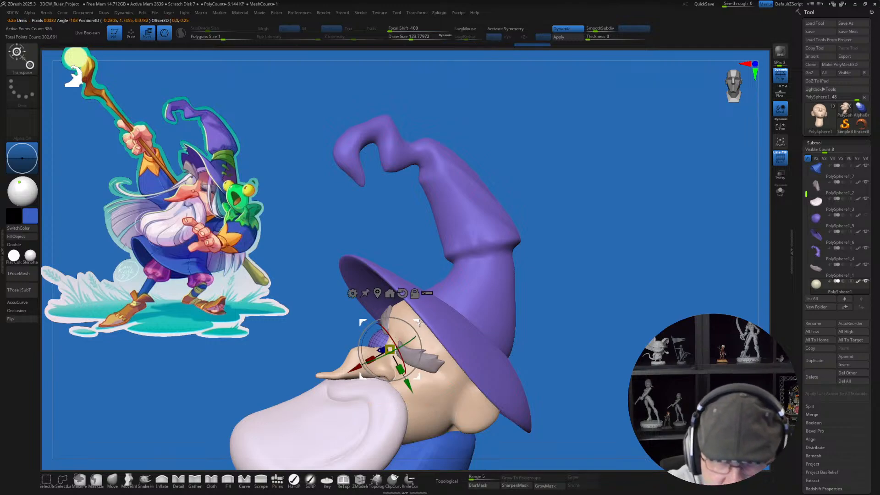
key("q")
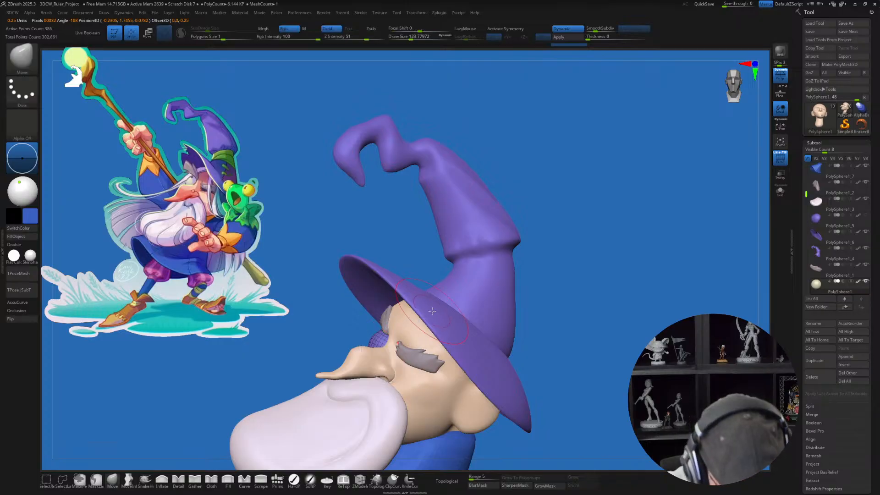
Step: Select the beard and reshape its upper area below the nose with MoveInfiniteDepth, draw size about 177 and AccuCurve enabled
left_click_drag(504, 376, 548, 388)
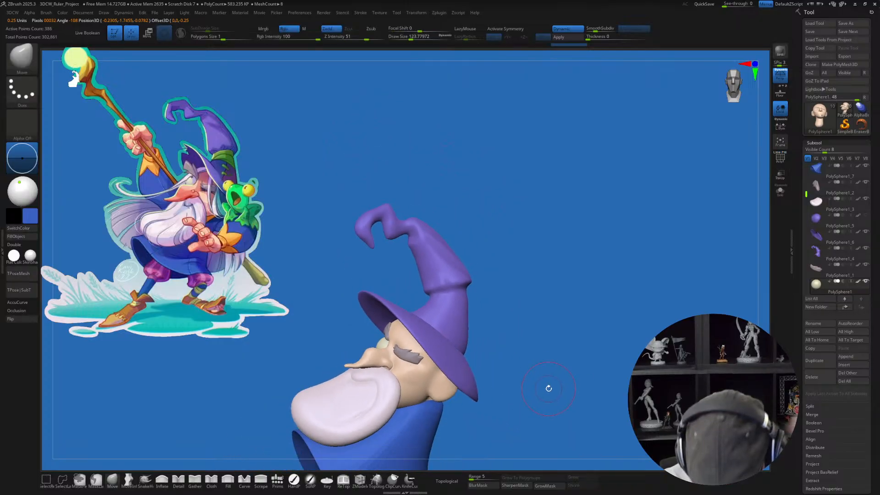
left_click(338, 393, "alt")
left_click(128, 480)
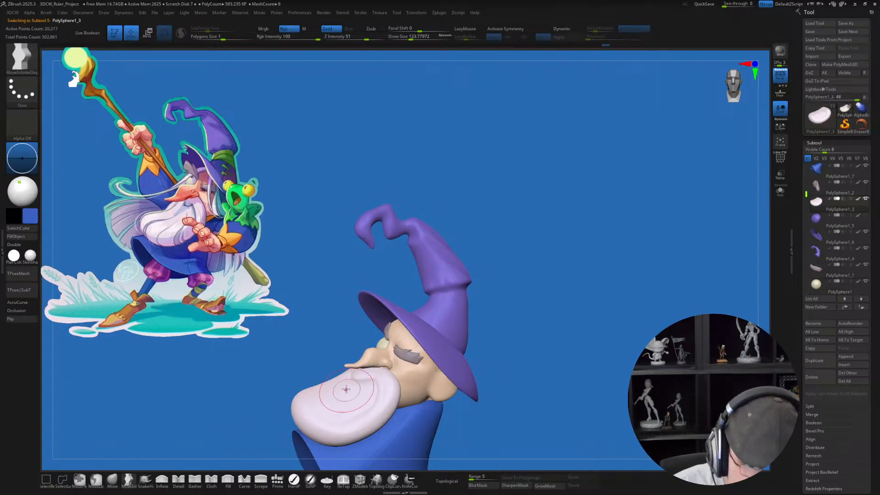
key("s")
left_click_drag(340, 389, 344, 389)
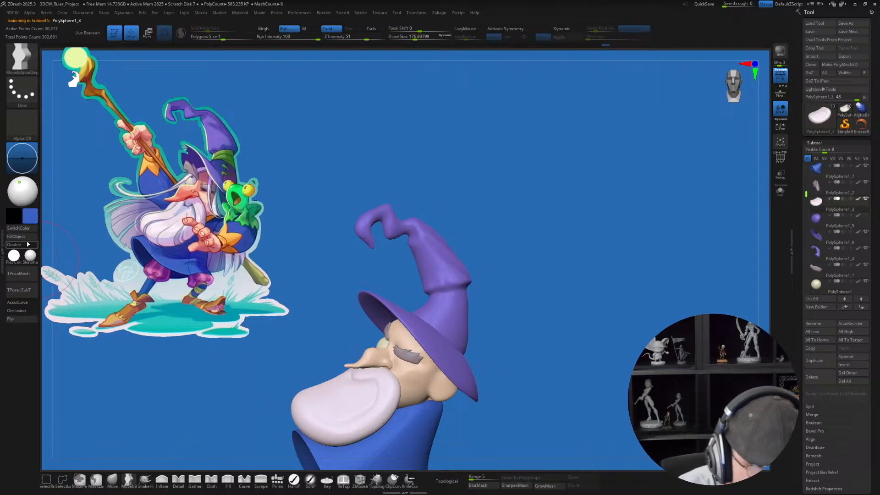
left_click(35, 302)
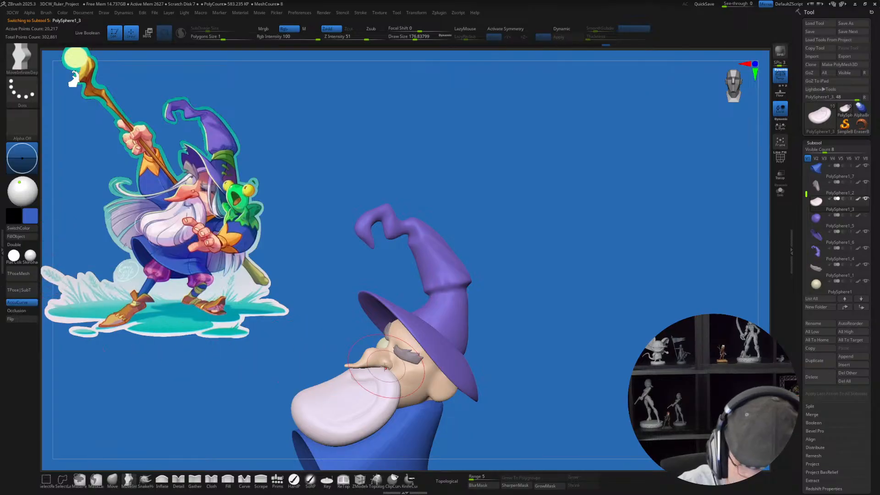
right_click_drag(384, 379, 366, 387)
left_click_drag(339, 381, 348, 389)
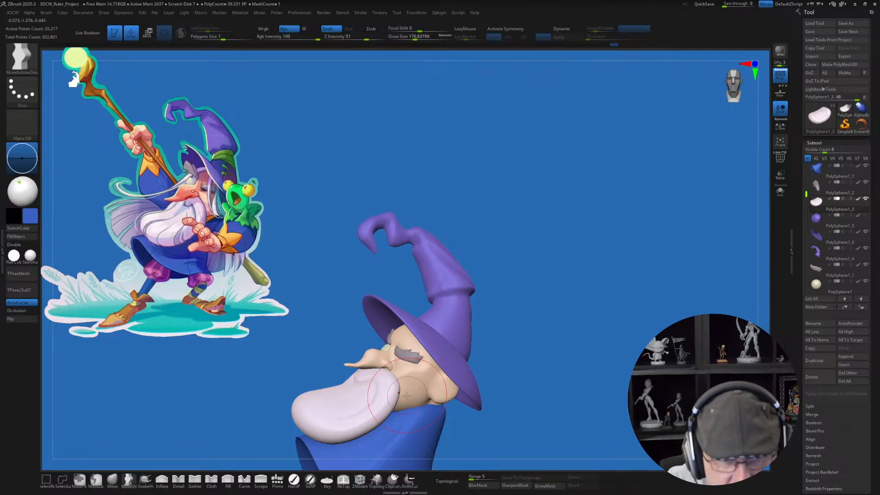
mouse_move(376, 406)
right_mouse_down()
mouse_move(415, 400)
mouse_move(362, 404)
right_mouse_up()
Step: Select the blue robe and pull up its rear lower hem with an enlarged Move brush
mouse_move(423, 420)
right_mouse_down("ctrl")
mouse_move(414, 405)
mouse_move(420, 323)
right_mouse_up("ctrl")
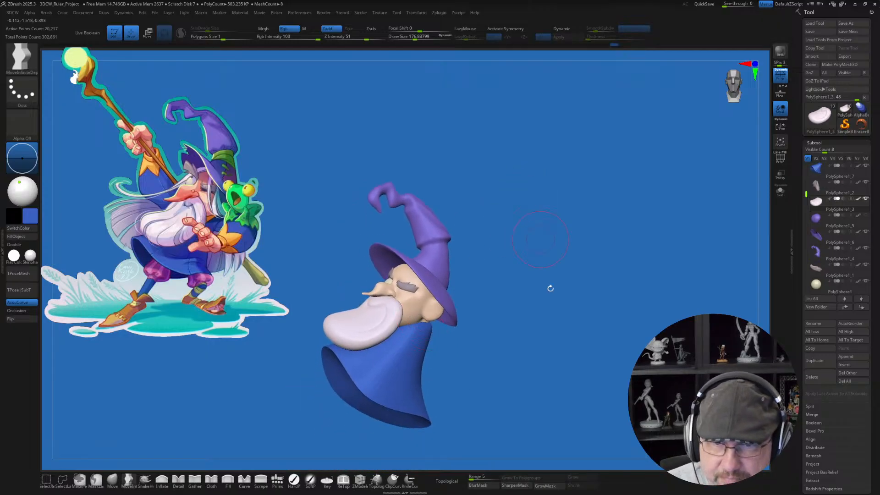
right_click_drag(588, 380, 591, 376)
right_click_drag(555, 315, 538, 300)
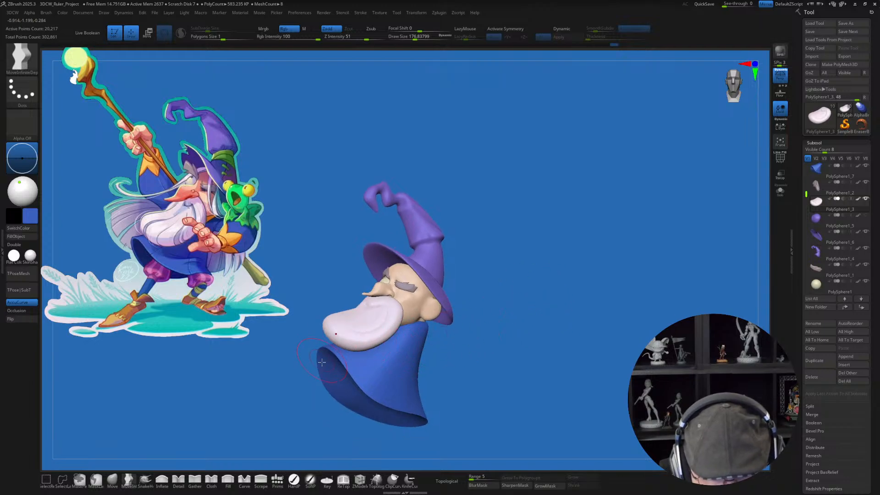
left_click(418, 390, "alt")
left_click(112, 479)
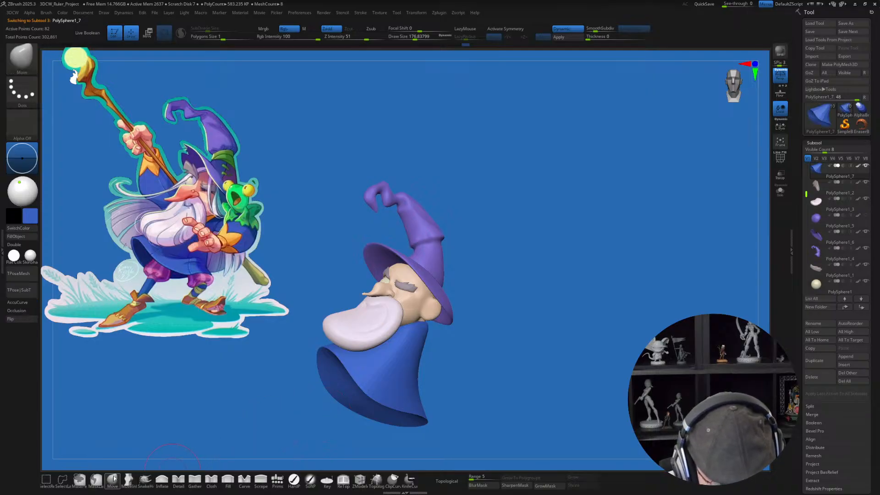
right_click_drag(502, 400, 484, 389)
key("s")
mouse_move(483, 389)
left_mouse_down()
mouse_move(500, 393)
mouse_move(483, 393)
left_mouse_up()
mouse_move(436, 430)
left_mouse_down()
mouse_move(436, 401)
mouse_move(452, 403)
mouse_move(413, 405)
left_mouse_up()
key("s")
right_click_drag(447, 401, 438, 382)
Step: Continue reshaping the robe's rear hem with the Move brush at draw size about 372, checking it from behind and in front
key("s")
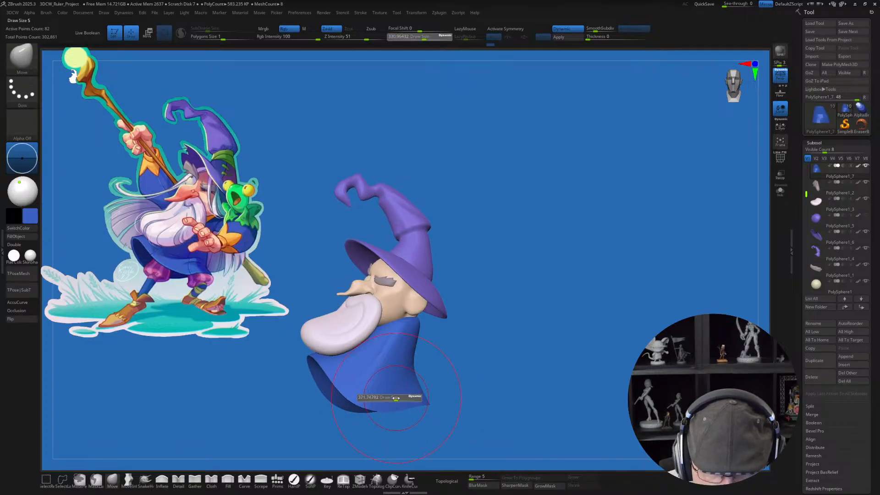
left_click_drag(395, 401, 402, 399)
right_click_drag(427, 402, 413, 386)
right_click_drag(530, 377, 501, 417)
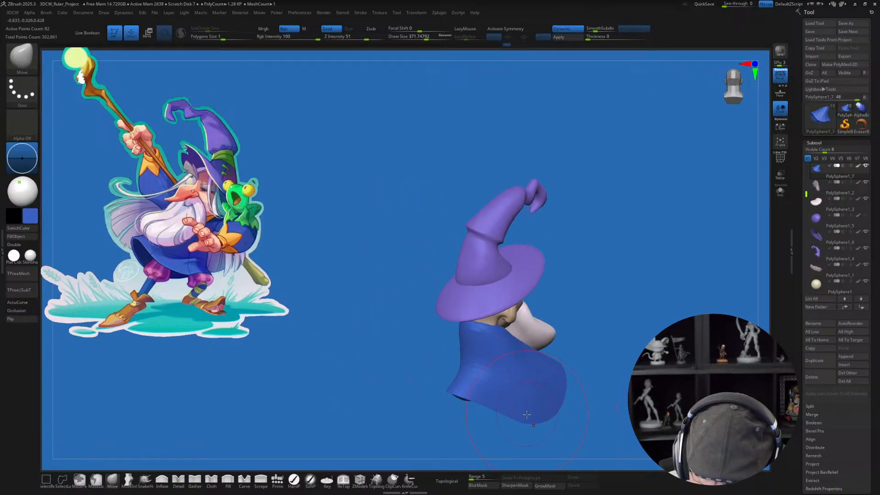
right_click_drag(546, 414, 595, 366)
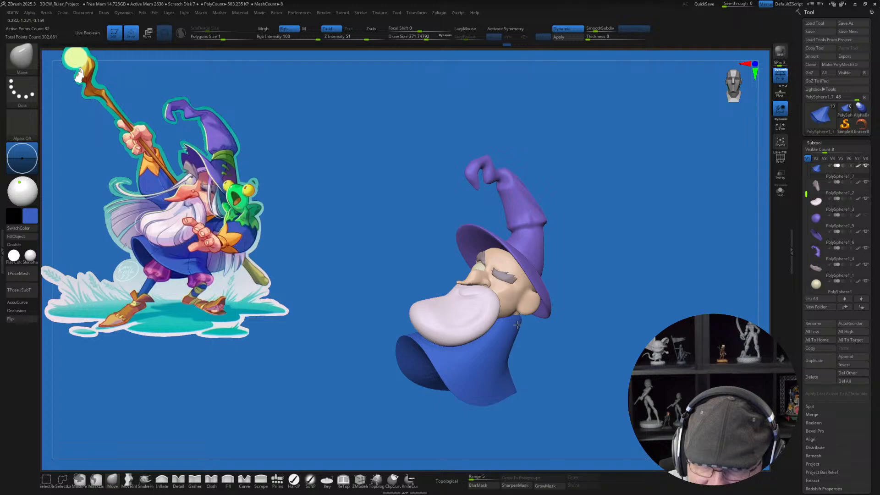
Step: Refine the flare of the robe's rear lower hem with the Move brush reduced to draw size about 239
right_click_drag(586, 351, 591, 357, "ctrl")
right_click_drag(591, 357, 573, 355, "alt")
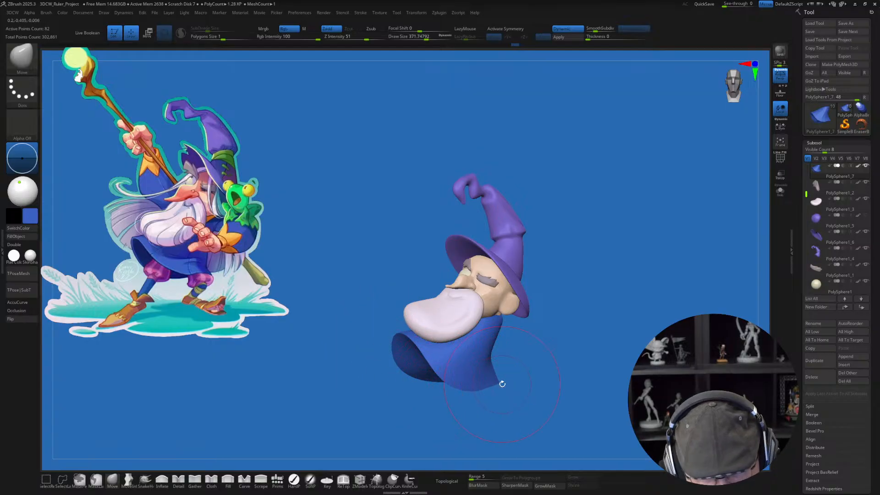
mouse_move(524, 395)
right_mouse_down()
mouse_move(514, 389)
mouse_move(526, 403)
right_mouse_up()
key("s")
left_click_drag(526, 403, 520, 403)
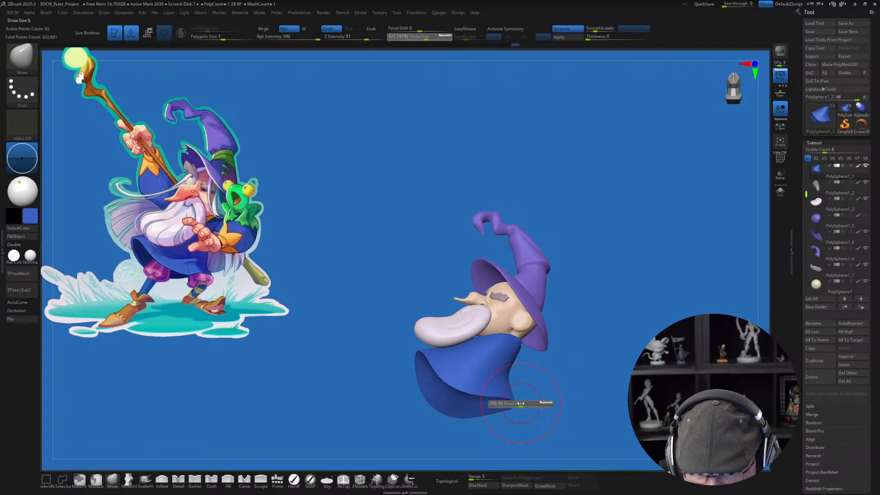
mouse_move(528, 403)
right_mouse_down()
mouse_move(536, 413)
mouse_move(507, 397)
right_mouse_up()
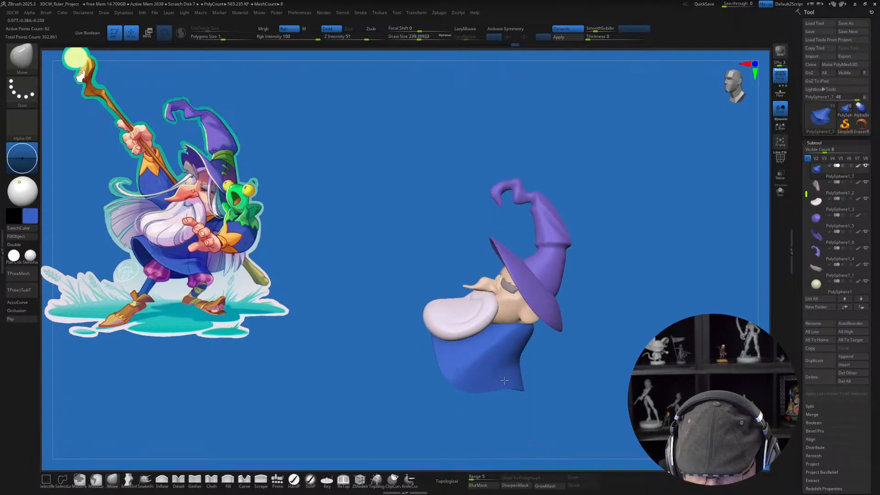
right_click_drag(568, 387, 569, 381)
mouse_move(489, 403)
right_mouse_down()
mouse_move(472, 407)
mouse_move(574, 416)
mouse_move(584, 365)
right_mouse_up()
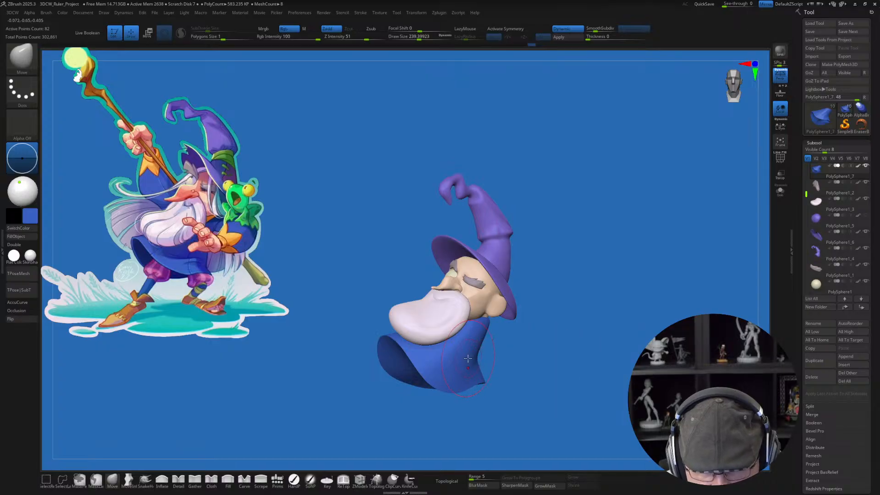
Step: Reset the gizmo's orientation on the robe, rotate the robe slightly around the neck, and return to sculpting
key("w")
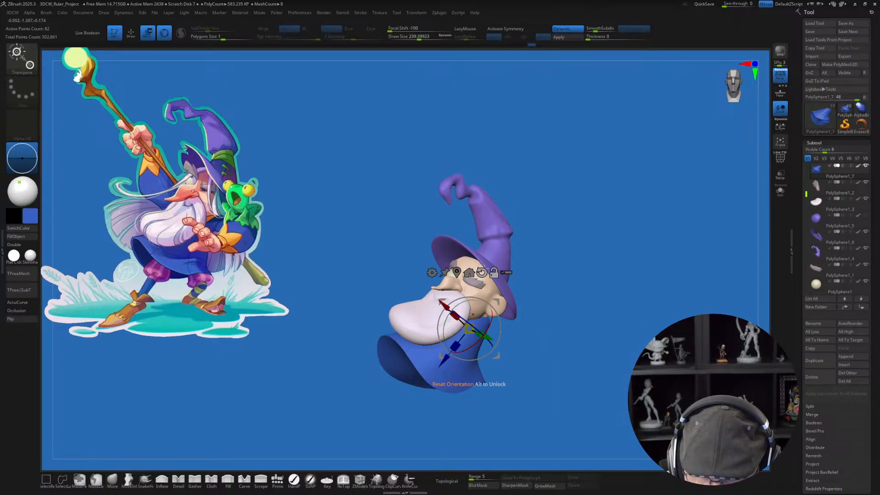
left_click(481, 272)
left_click_drag(497, 300, 453, 314, "alt")
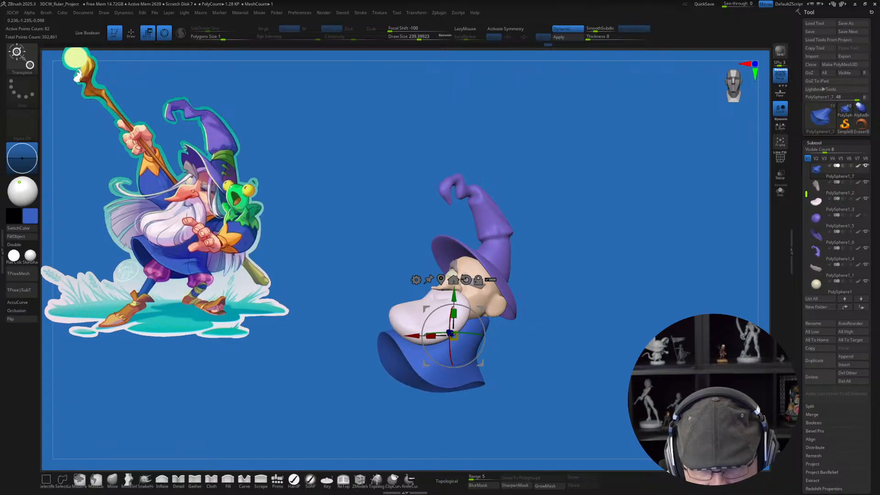
key("q")
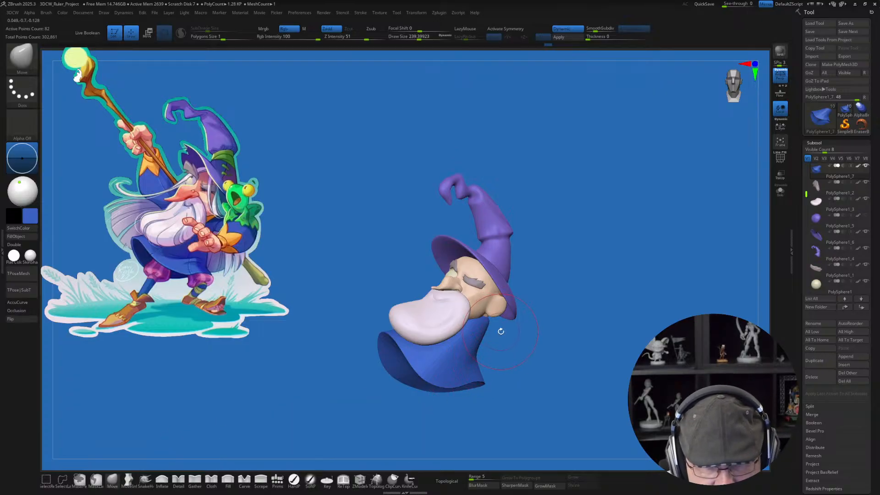
Step: Fit the robe's collar around the neck below the ear with a smaller Move brush, and select the head
key("s")
left_click_drag(500, 322, 496, 322)
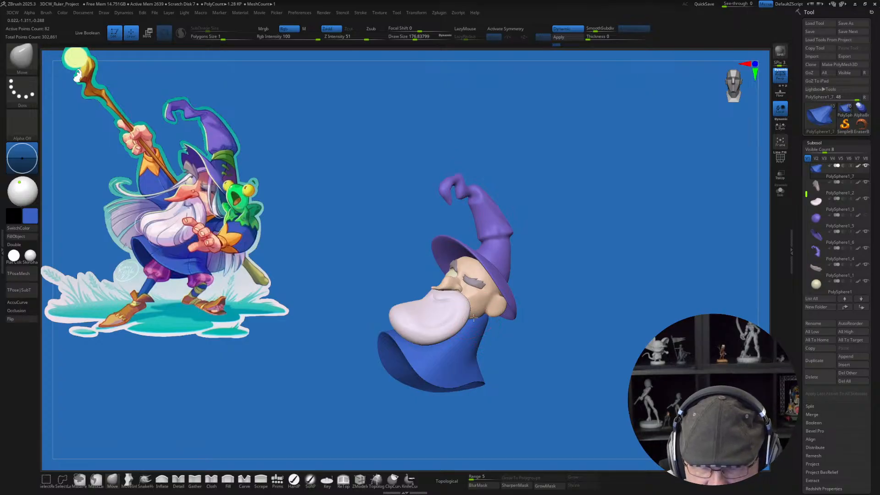
left_click_drag(589, 354, 570, 334)
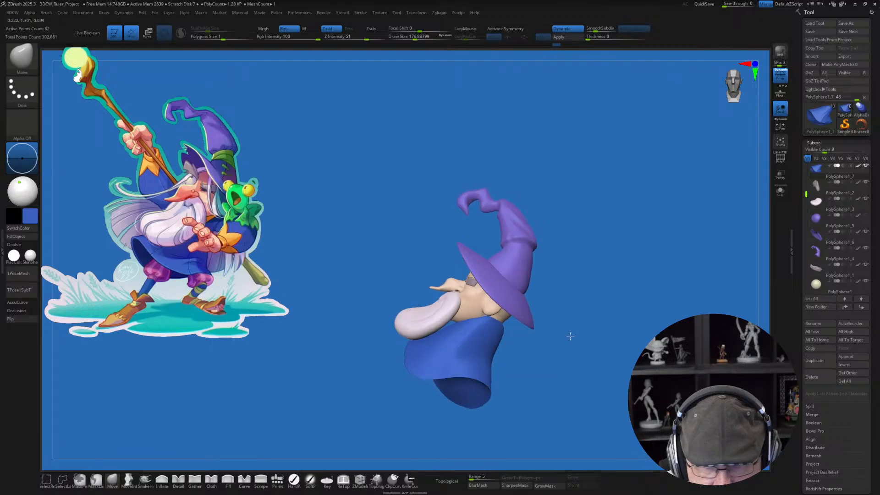
left_click_drag(472, 319, 477, 322)
left_click_drag(522, 353, 491, 362)
left_click_drag(479, 318, 481, 324)
left_click_drag(556, 375, 597, 377)
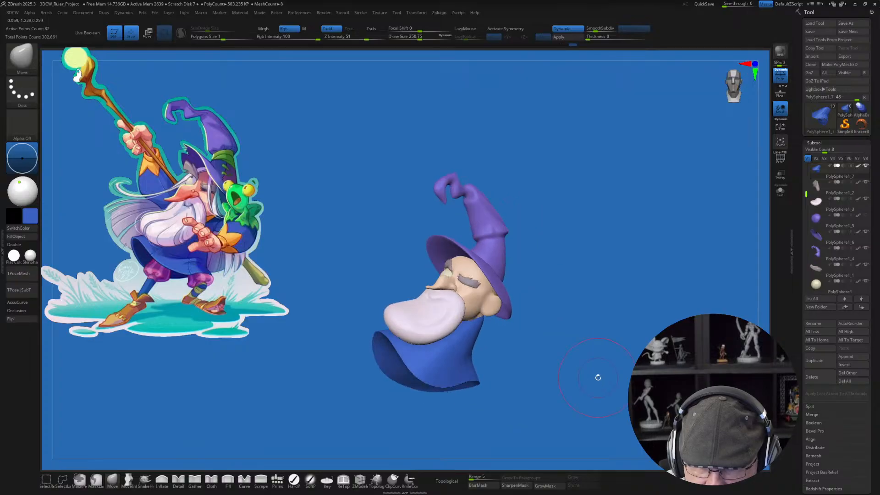
left_click(471, 318, "alt")
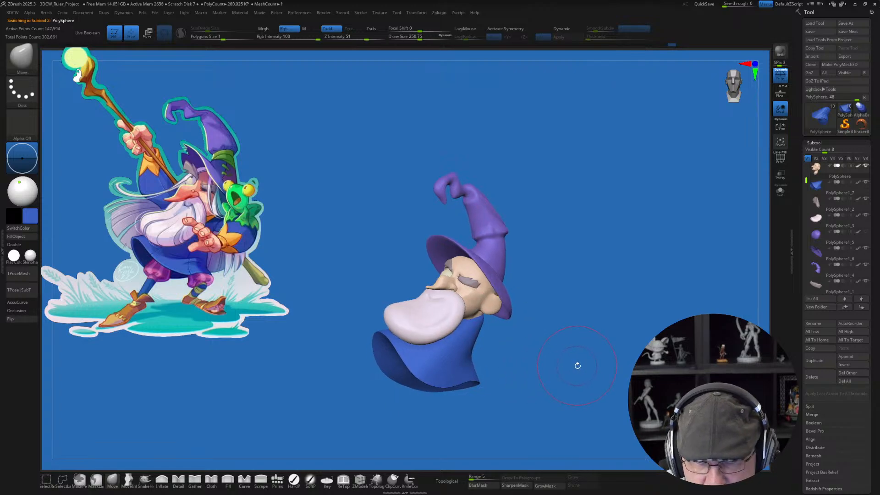
left_click_drag(575, 364, 564, 369)
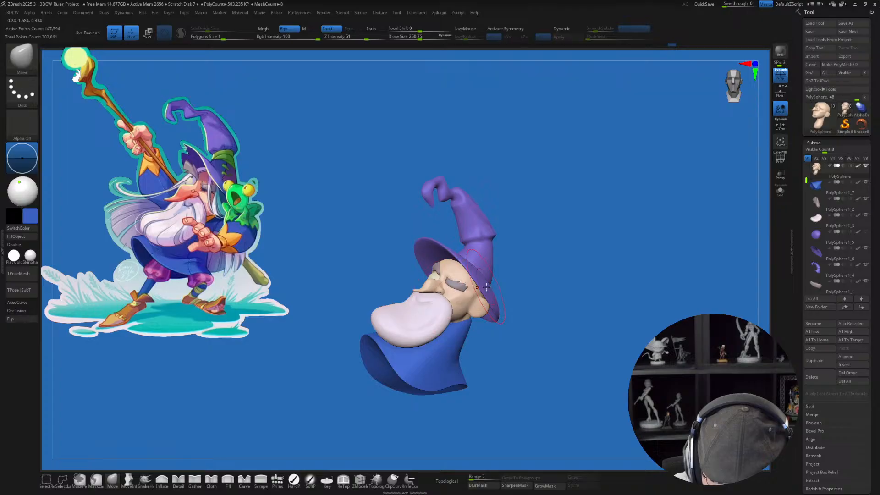
Step: Select the beard and insert a QuadSphere-2 primitive over the side of the head, using the beard's color
left_click(441, 322, "alt")
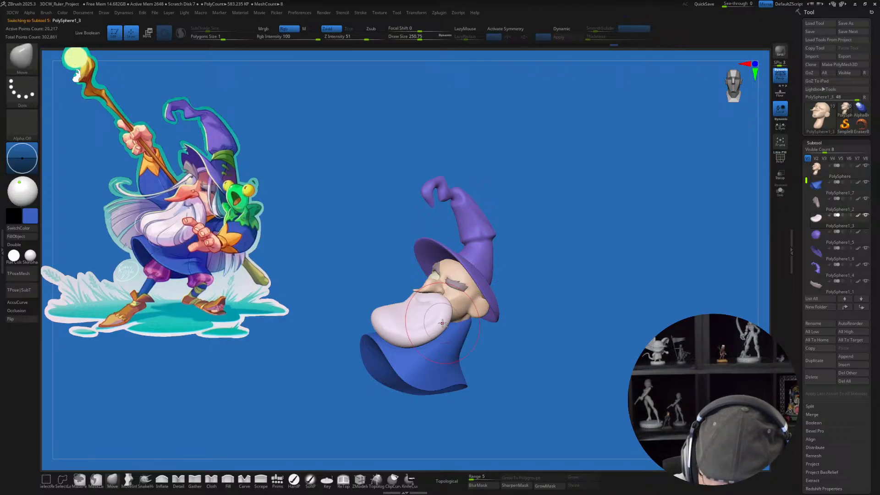
left_click(278, 478)
key("s")
left_click_drag(532, 377, 531, 359)
left_click(85, 55)
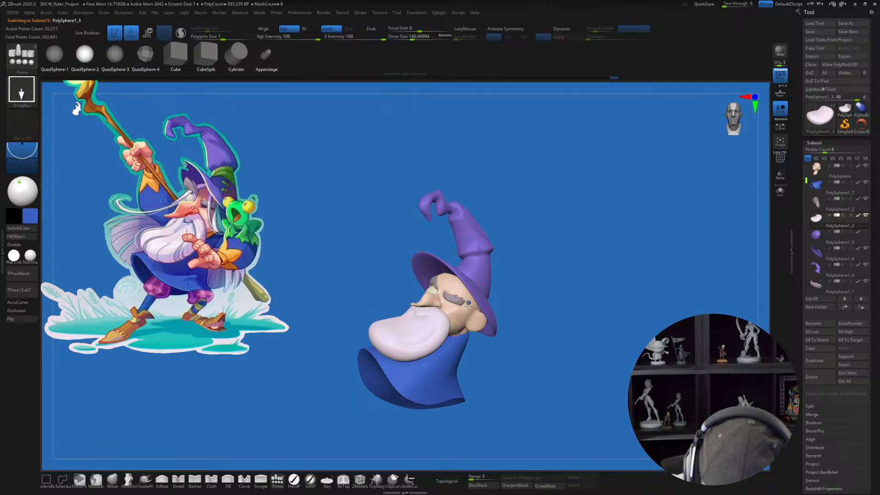
left_click_drag(467, 306, 498, 311)
key("ctrl+z")
key("c")
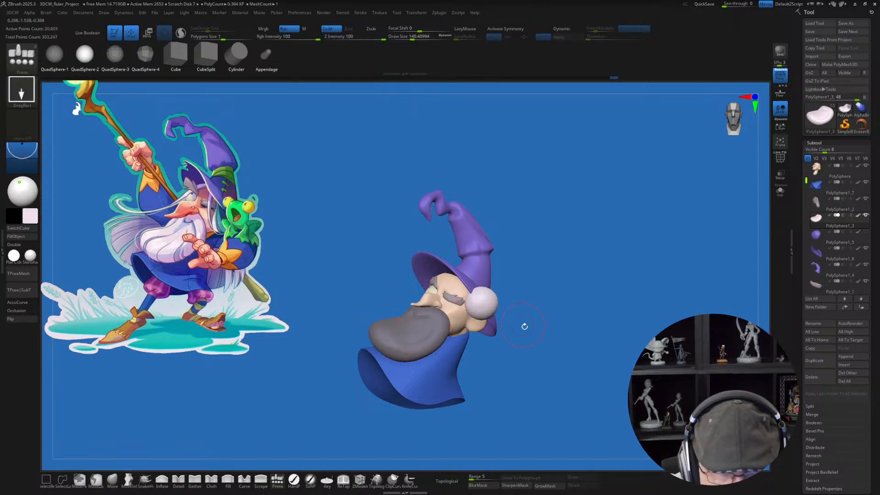
Step: Move the inserted sphere inward against the side of the head with the transform gizmo
key("w")
left_click_drag(538, 355, 541, 327)
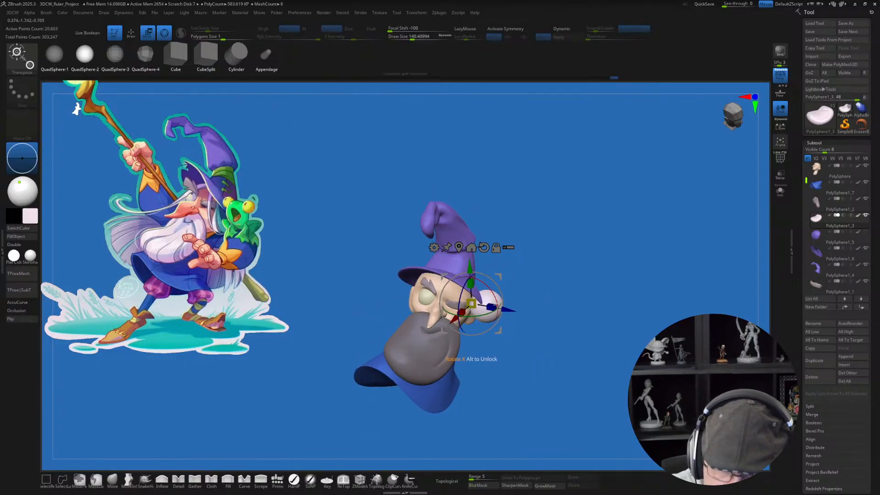
left_click_drag(498, 305, 484, 302)
left_click_drag(553, 342, 535, 339)
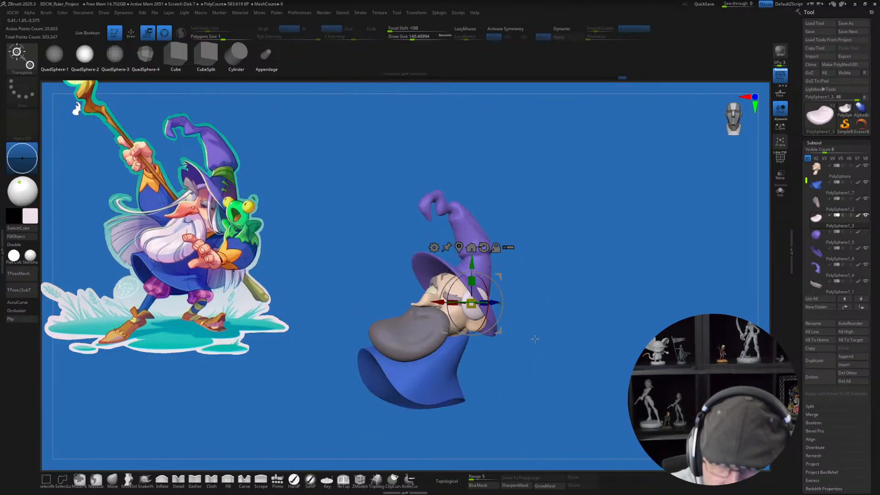
Step: Shape the sphere into a tapered tuft of side hair under the hat brim with the Move brush, varying its draw size
left_click(126, 479)
key("s")
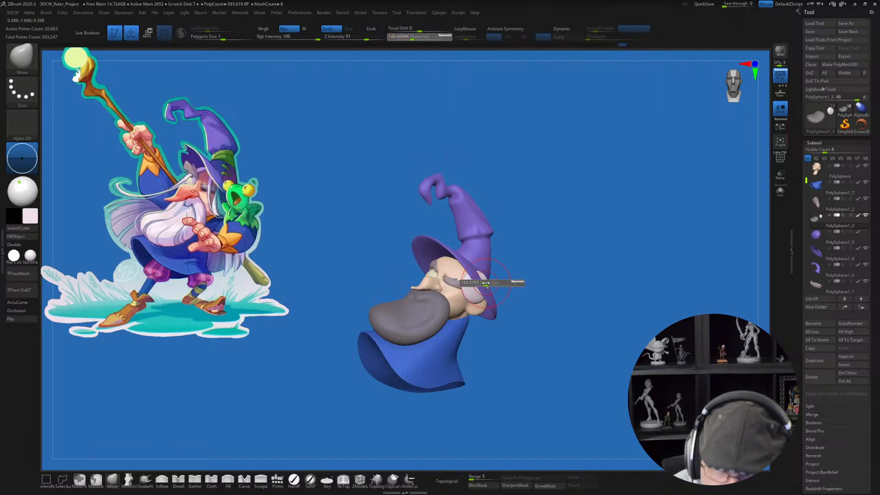
left_click(488, 282)
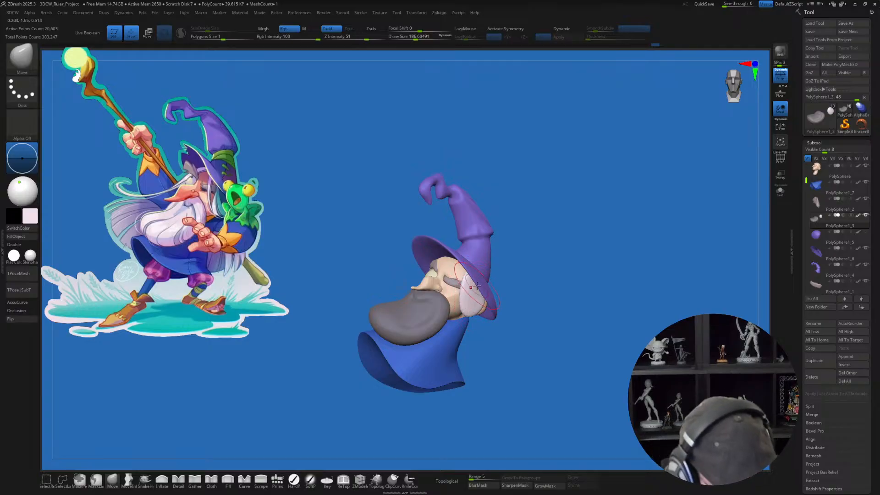
mouse_move(476, 285)
right_mouse_down()
mouse_move(467, 285)
mouse_move(489, 293)
right_mouse_up()
key("s")
mouse_move(458, 293)
left_mouse_down()
mouse_move(451, 294)
mouse_move(470, 279)
left_mouse_up()
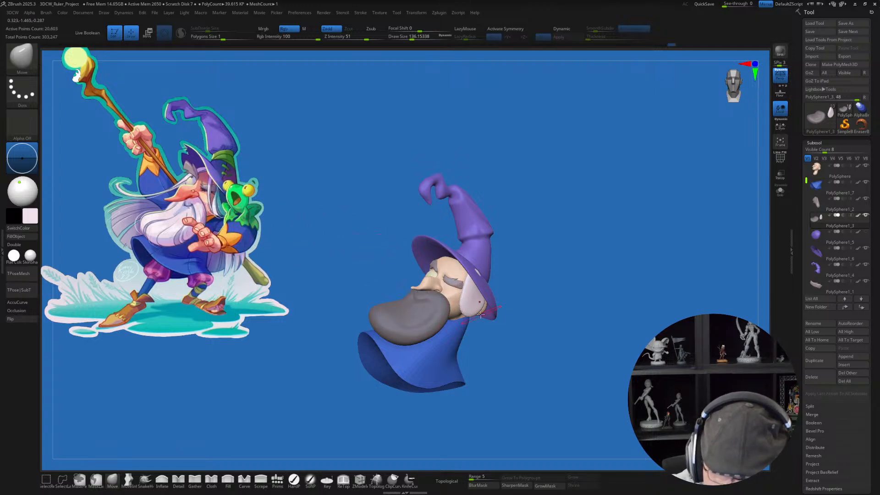
key("bracketleft")
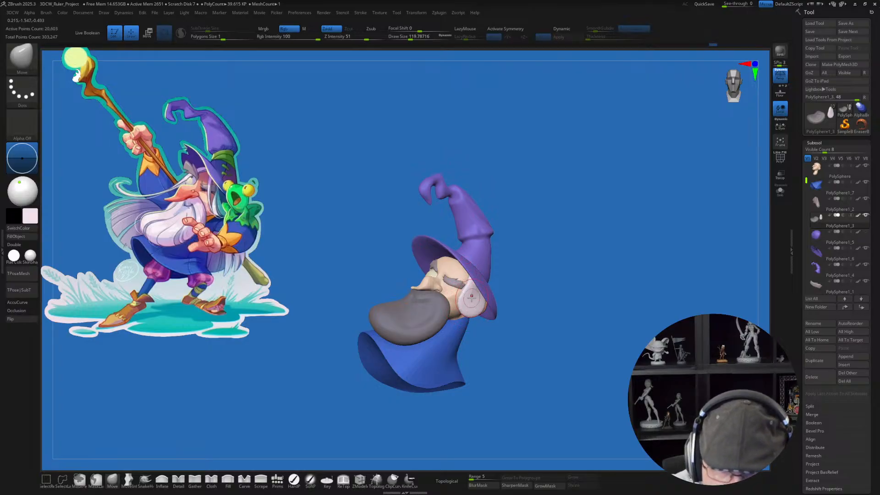
Step: Fill out the side hair tuft with the Inflate brush at draw size about 140 and Z Intensity 5
key("b")
key("i")
key("n")
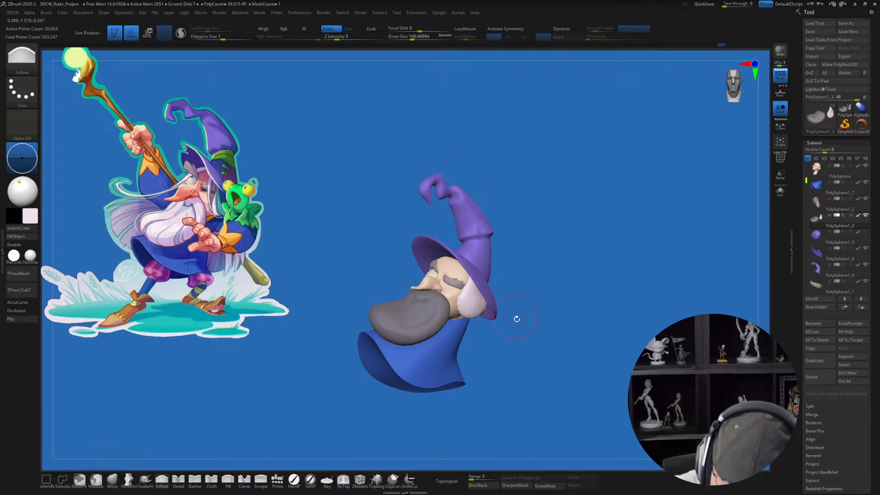
Step: Reshape the side hair tuft from the front with the Move brush at draw size about 159, and smooth it
mouse_move(516, 318)
left_mouse_down()
mouse_move(548, 337)
mouse_move(536, 346)
mouse_move(489, 304)
left_mouse_up()
left_click(113, 479)
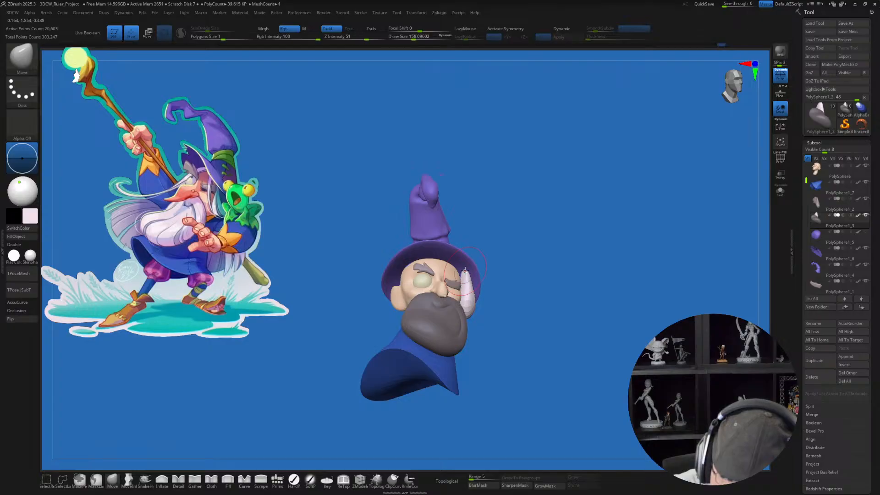
mouse_move(471, 268)
right_mouse_down()
mouse_move(467, 282)
mouse_move(475, 262)
mouse_move(482, 274)
right_mouse_up()
key("shift")
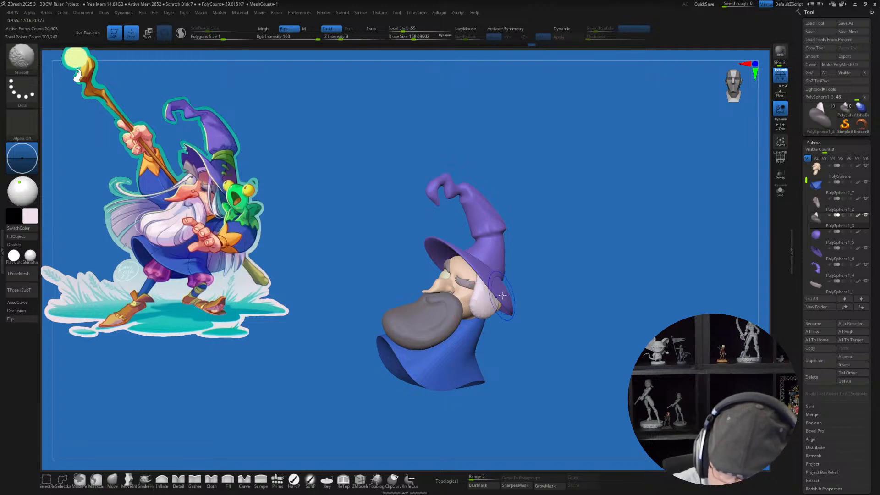
Step: Smooth the hair tuft with Sculptris Pro enabled, check its mesh density with PolyFrame, and raise the Smooth brush's Z Intensity
right_click_drag(516, 340, 525, 365)
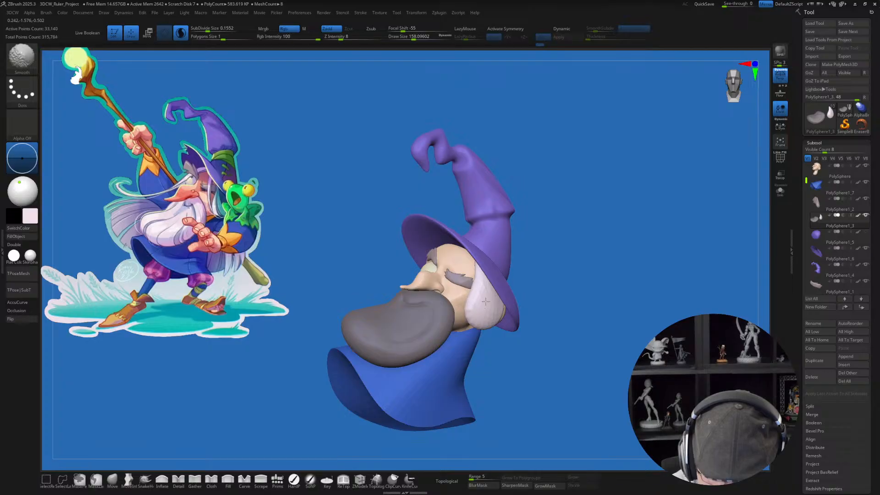
key("shift+f")
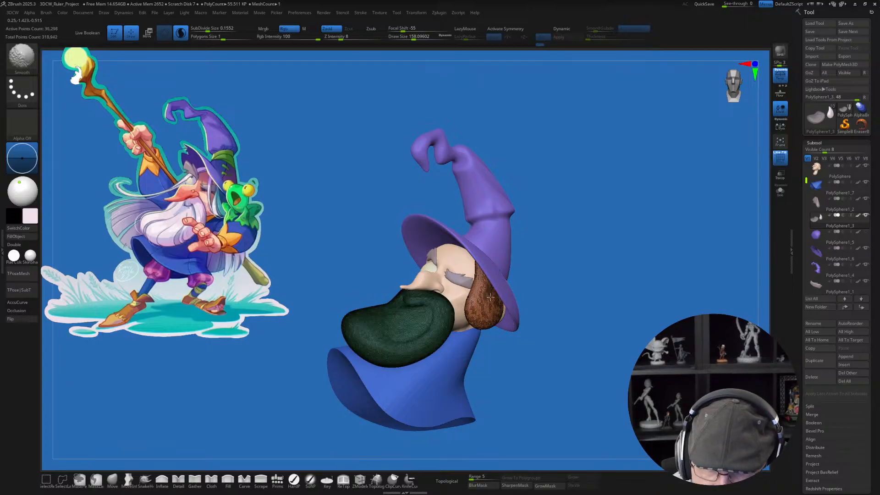
key("shift+f")
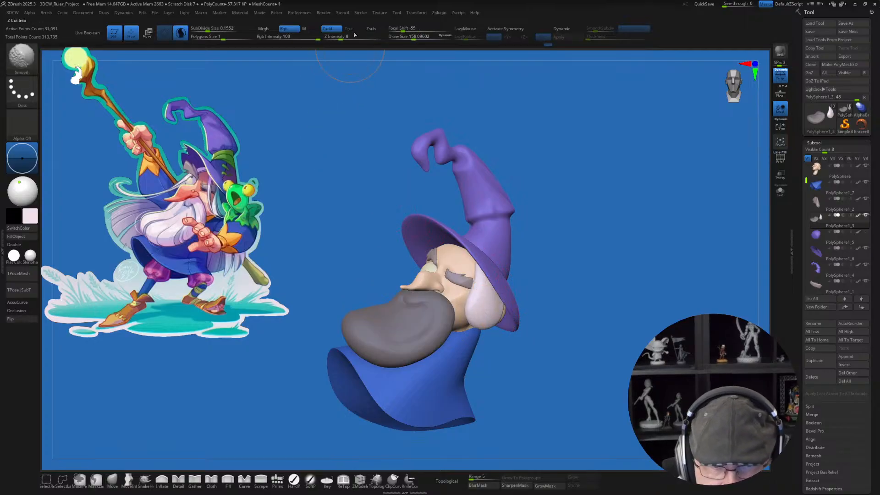
left_click_drag(341, 38, 375, 36, "shift")
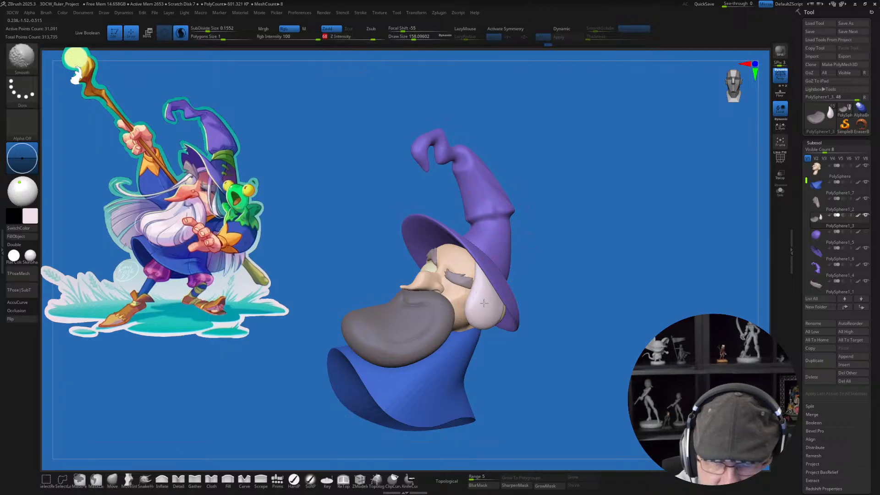
left_click_drag(481, 289, 483, 305, "shift")
Step: Carve the first strand grooves along the hair tuft with the Detail brush at draw size about 83
left_click(179, 480)
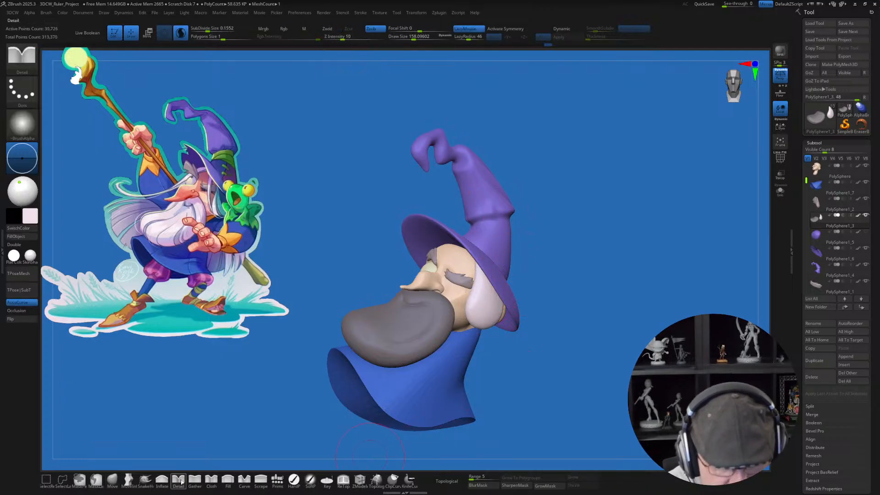
mouse_move(511, 349)
left_mouse_down("alt")
mouse_move(533, 380)
mouse_move(527, 352)
left_mouse_up("alt")
key("s")
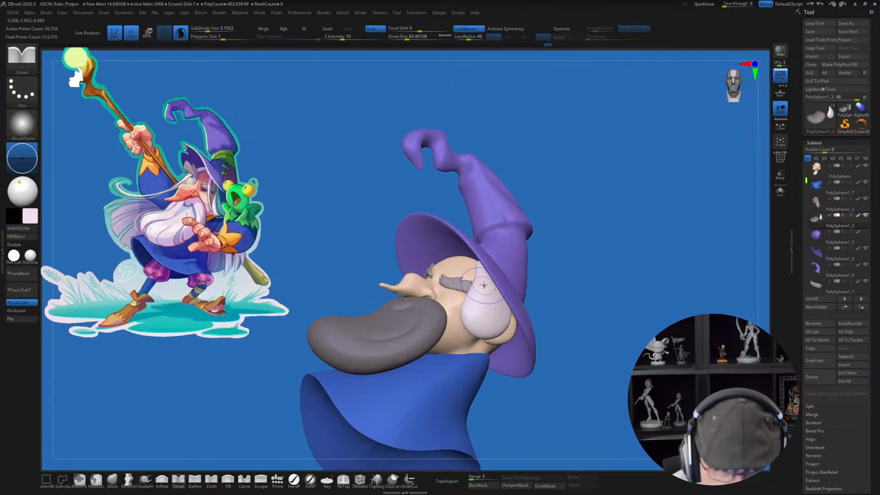
left_click_drag(539, 359, 537, 367)
left_click_drag(480, 281, 475, 308)
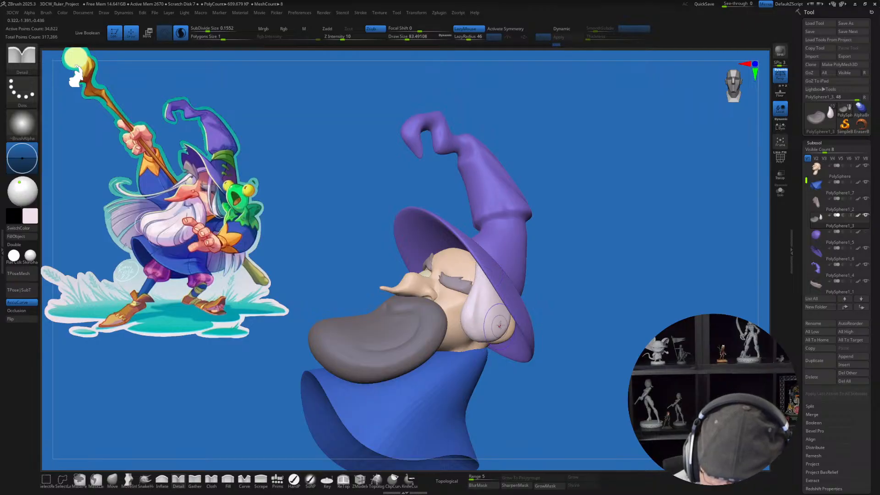
right_click_drag(500, 325, 498, 303)
Step: Carve further strand grooves along the lower half and front edge of the side hair tuft with the Detail brush at draw size about 83
mouse_move(542, 358)
left_mouse_down()
mouse_move(560, 362)
mouse_move(502, 330)
left_mouse_up()
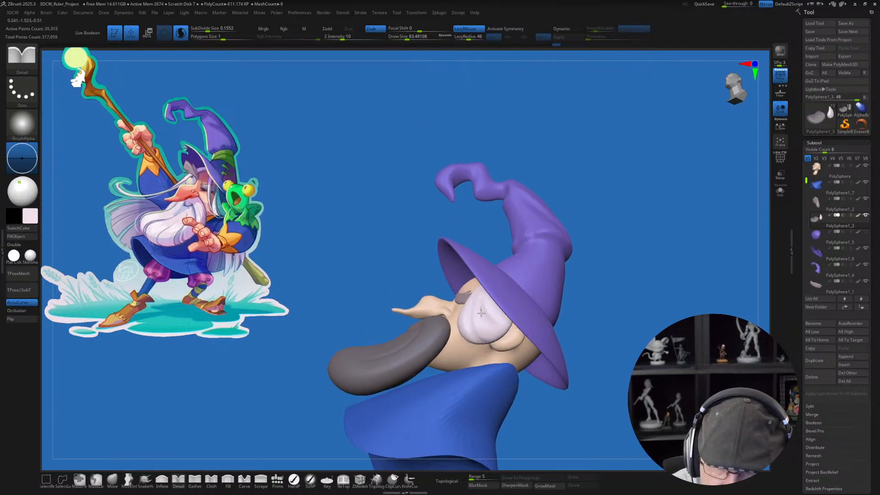
mouse_move(549, 368)
left_mouse_down()
mouse_move(568, 369)
mouse_move(562, 400)
mouse_move(536, 359)
left_mouse_up()
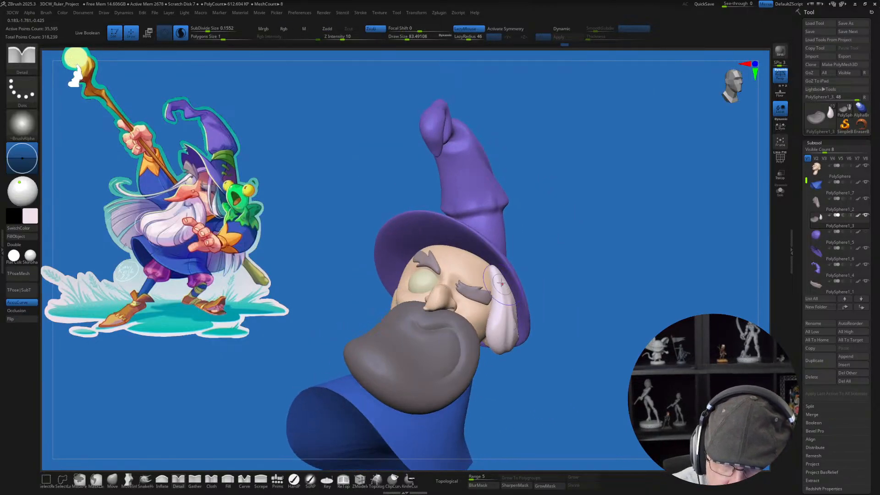
left_click_drag(559, 397, 556, 377)
Step: Isolate the beard and hair subtool and carve finer strand grooves around the hair tuft's upper tip with the Detail brush at draw size about 65
key("s")
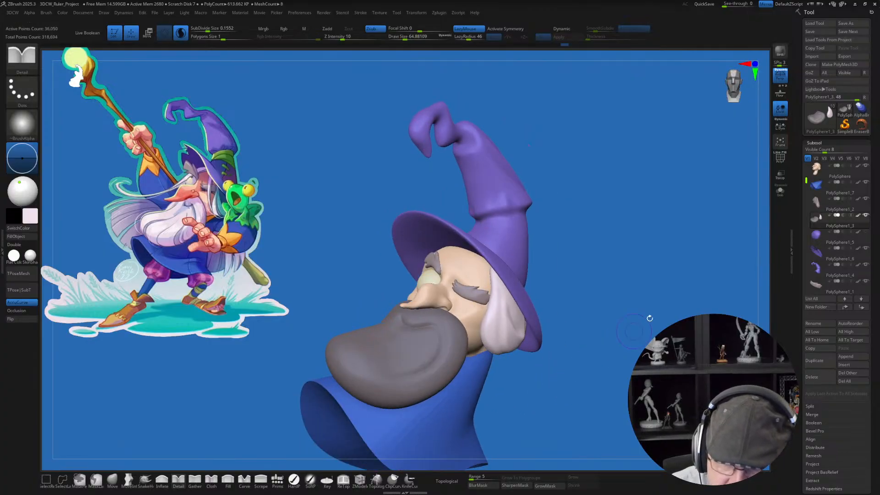
left_click(780, 190)
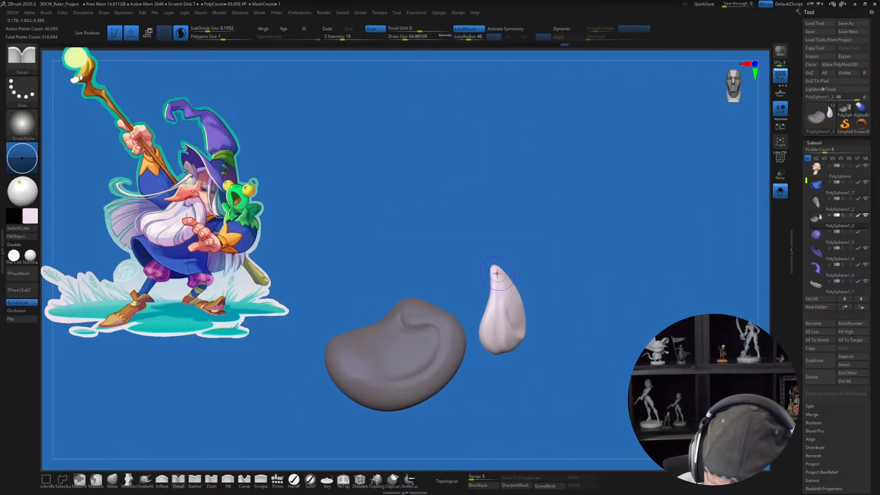
left_click_drag(528, 289, 521, 282)
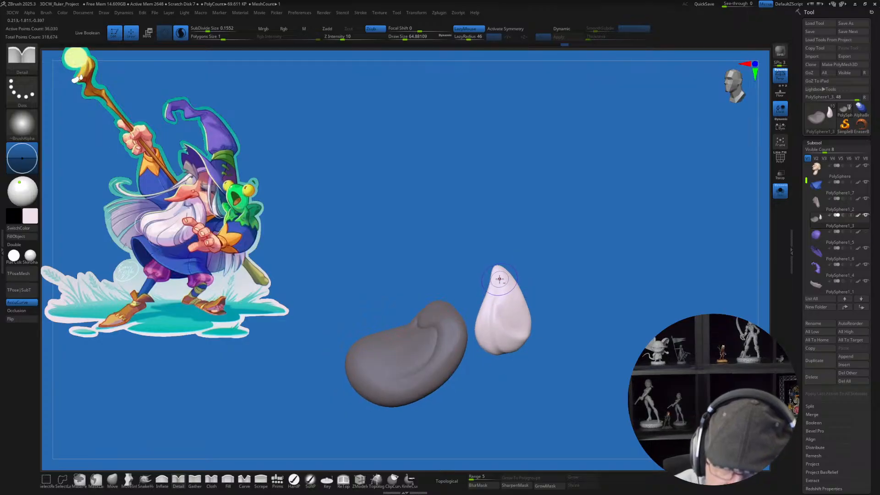
mouse_move(554, 329)
left_mouse_down()
mouse_move(565, 323)
mouse_move(508, 298)
mouse_move(523, 282)
mouse_move(502, 295)
mouse_move(519, 298)
mouse_move(493, 348)
left_mouse_up()
left_click_drag(520, 278, 550, 298)
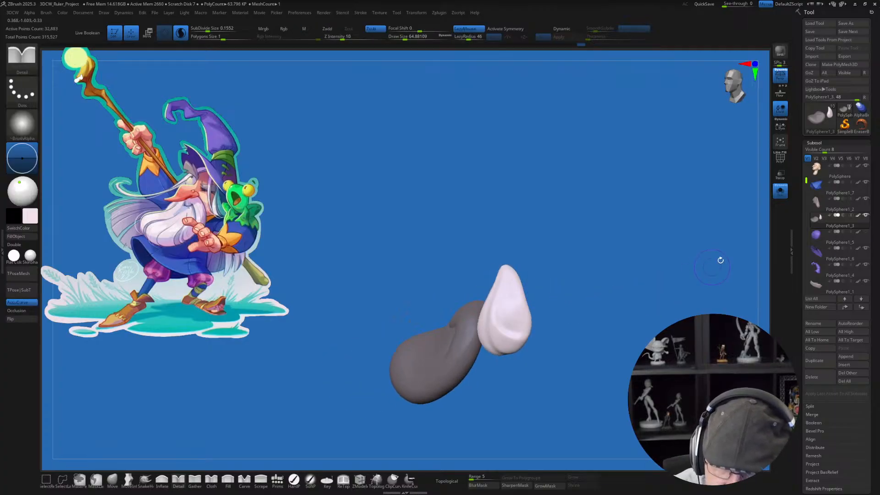
left_click(779, 192)
Step: Refine the strand grooves on the lower, rounded end of the hair tuft, viewing it from below and from the side
left_click_drag(681, 323, 633, 352)
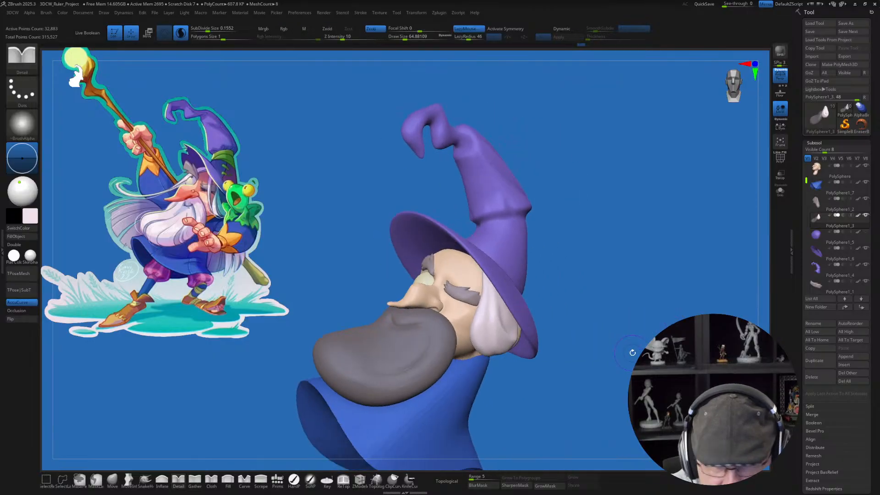
left_click_drag(559, 365, 555, 326)
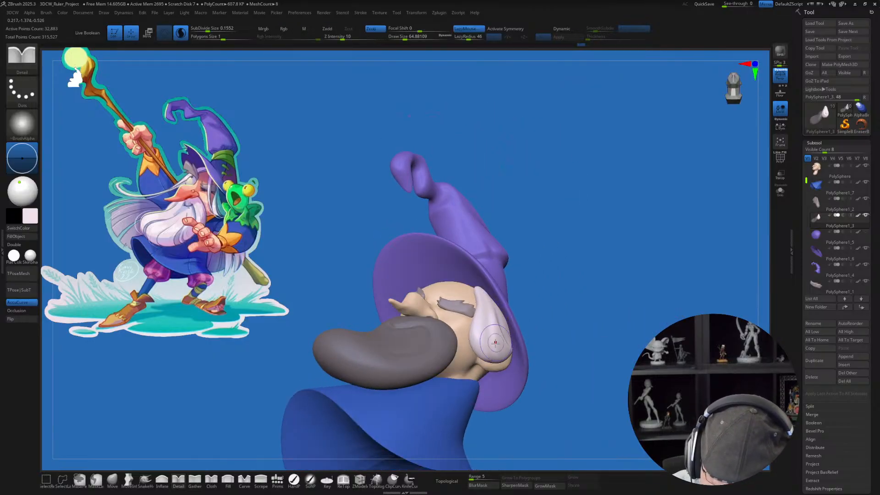
left_click_drag(487, 312, 502, 349)
mouse_move(529, 306)
left_mouse_down()
mouse_move(522, 324)
mouse_move(495, 346)
mouse_move(490, 309)
left_mouse_up()
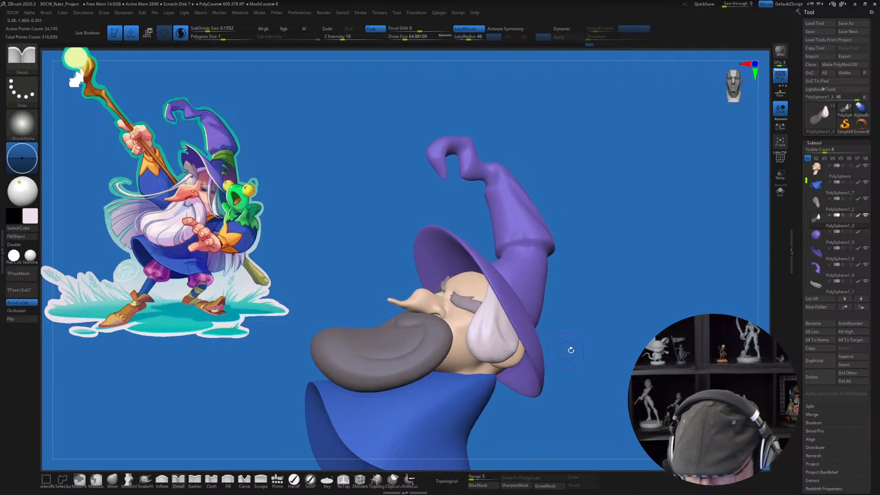
mouse_move(570, 350)
left_mouse_down()
mouse_move(572, 360)
mouse_move(598, 356)
mouse_move(589, 362)
left_mouse_up()
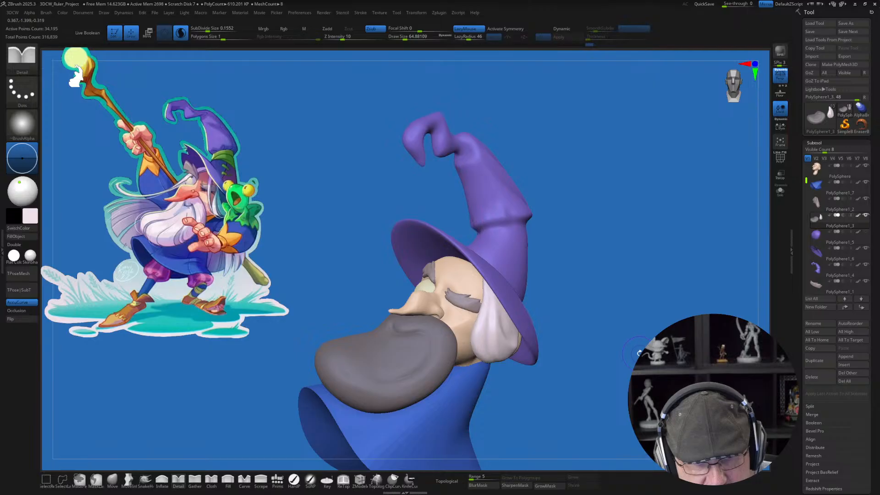
Step: Pick up the robe's blue and insert a QuadSphere primitive at the wizard's shoulder as the base of the arm
left_click_drag(638, 353, 514, 323)
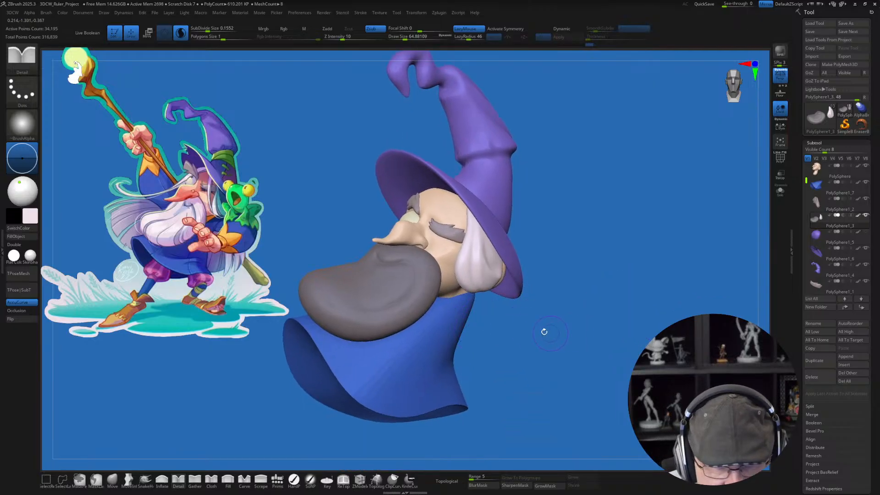
left_click_drag(518, 324, 538, 337)
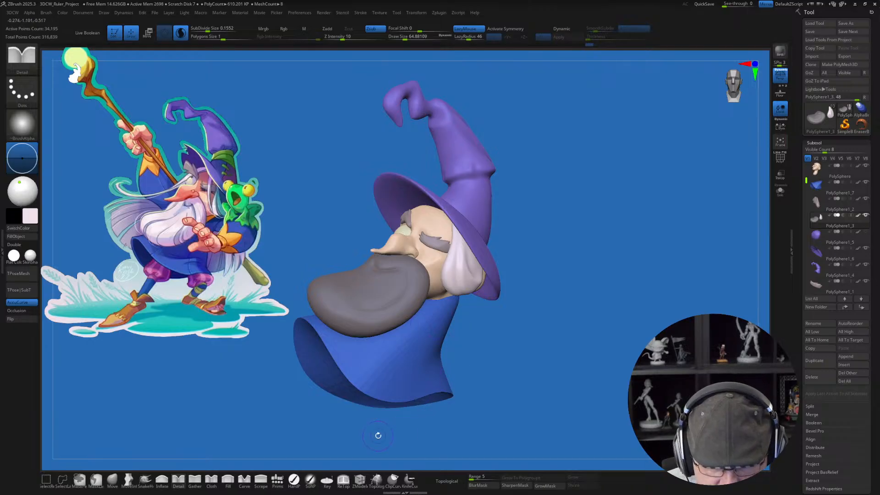
left_click(277, 478)
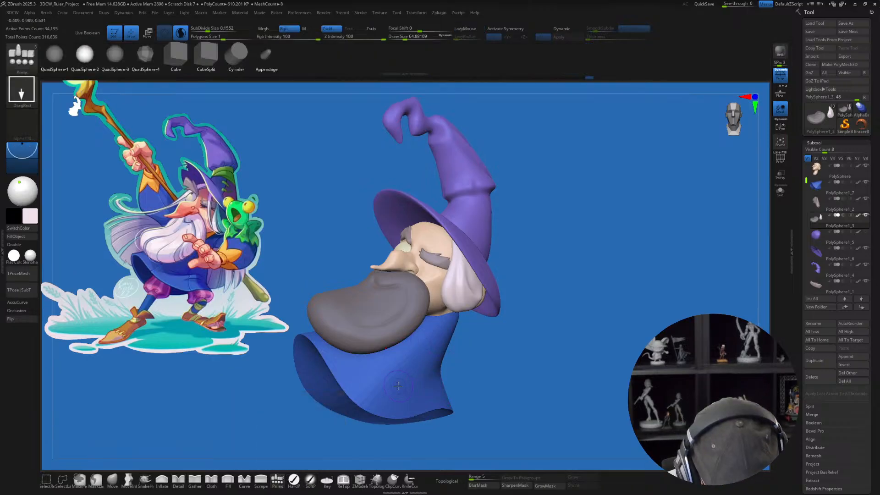
key("c")
left_click_drag(443, 328, 440, 365)
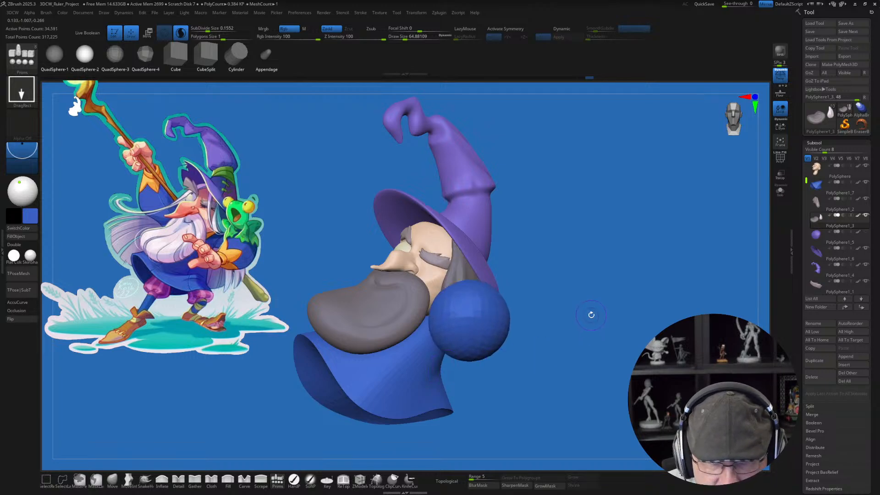
Step: Tilt the blue shoulder sphere, stretch it backward into an elongated egg shape, and position it against the robe with the gizmo
key("w")
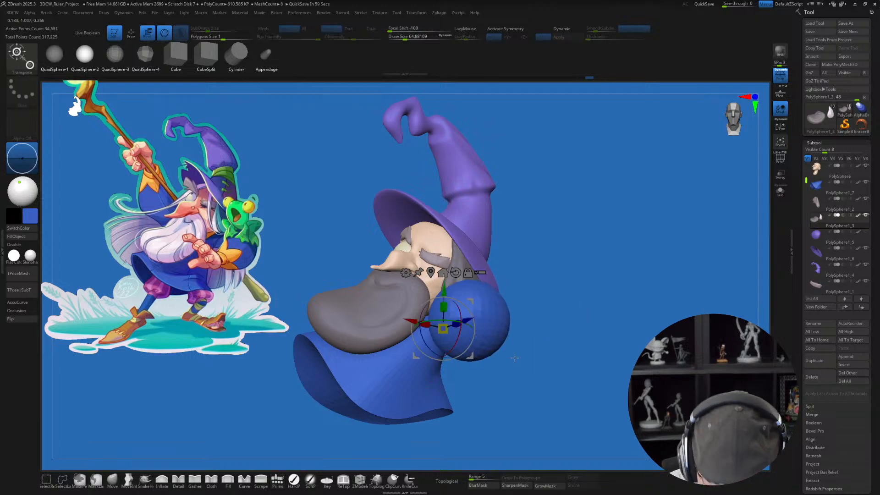
left_click_drag(582, 321, 509, 347)
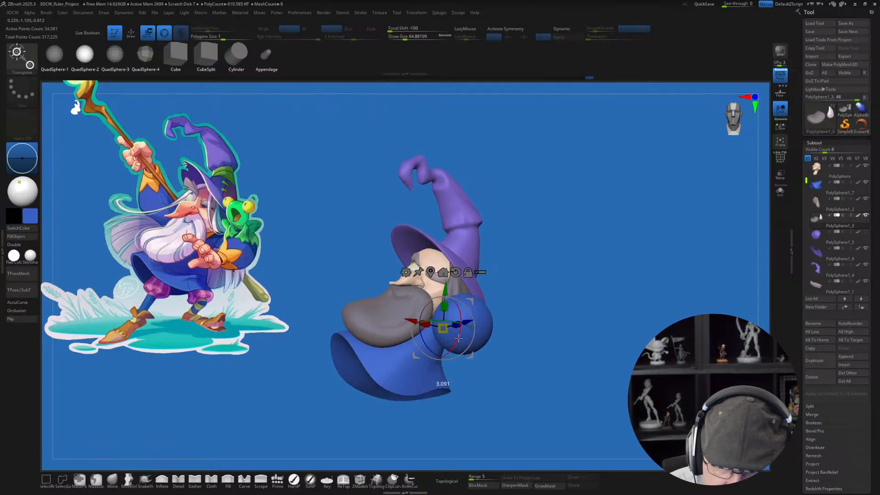
left_click_drag(462, 333, 457, 348)
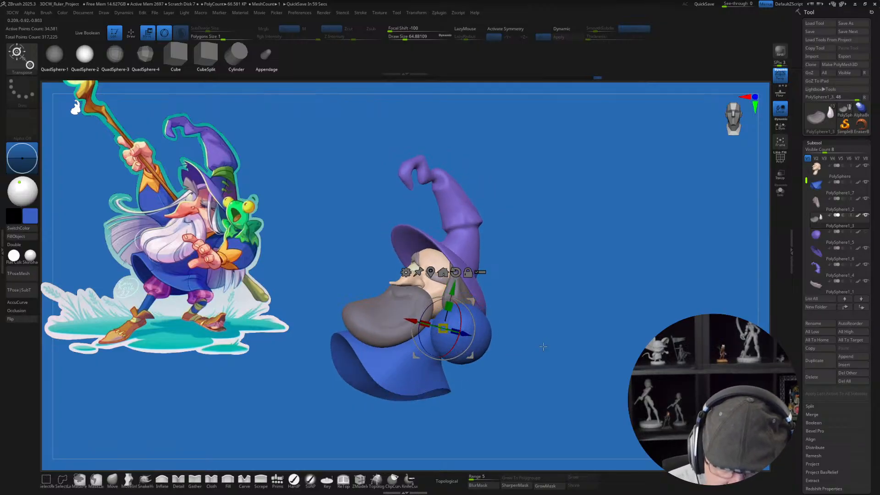
left_click_drag(542, 347, 546, 365)
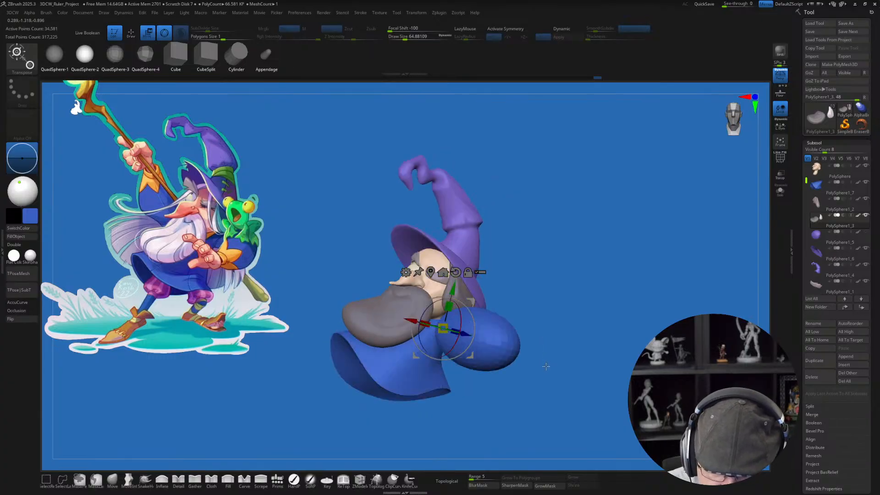
left_click_drag(436, 302, 433, 311, "alt")
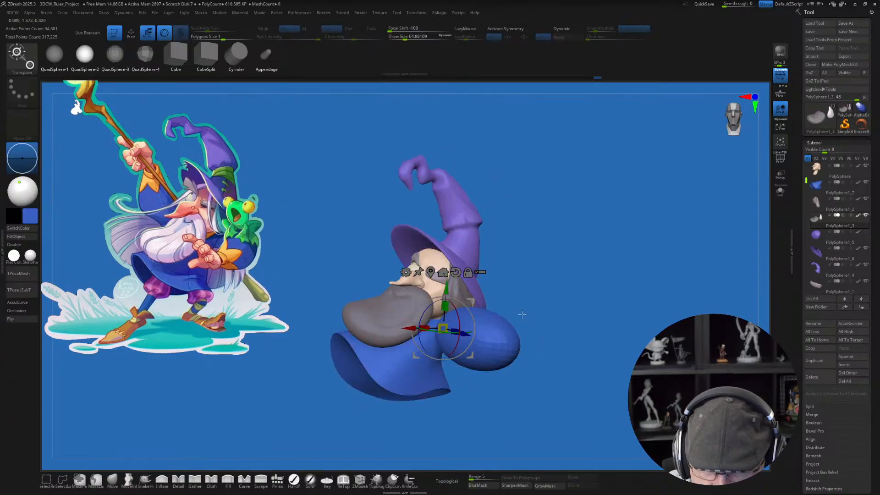
left_click_drag(467, 334, 469, 342)
left_click_drag(543, 338, 531, 306)
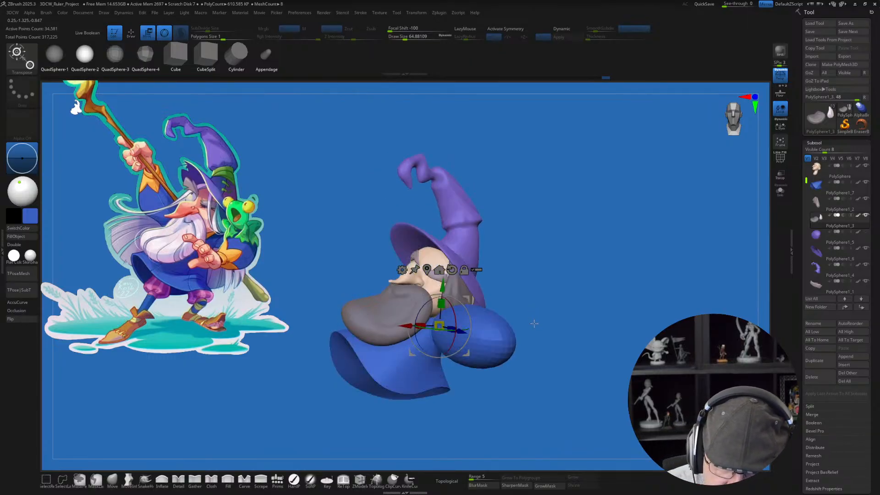
Step: Lengthen and taper the blue arm shape from above with the Move brush at draw size about 318
key("q")
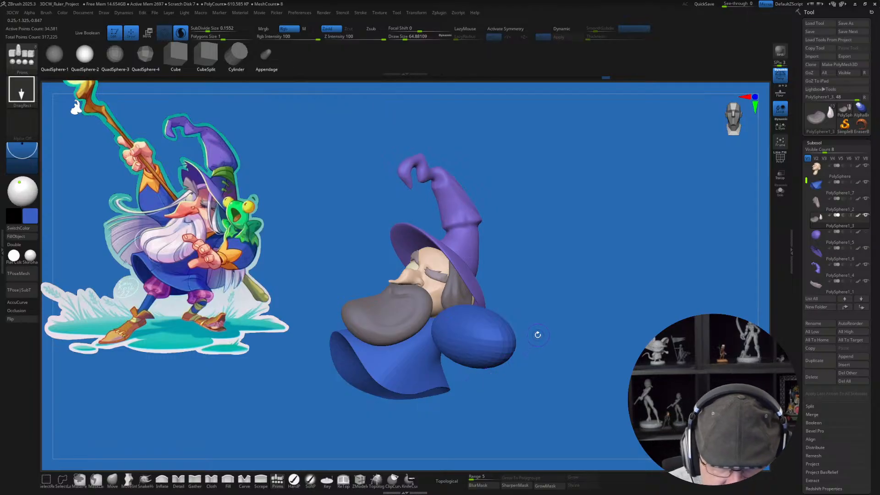
left_click_drag(518, 350, 310, 454)
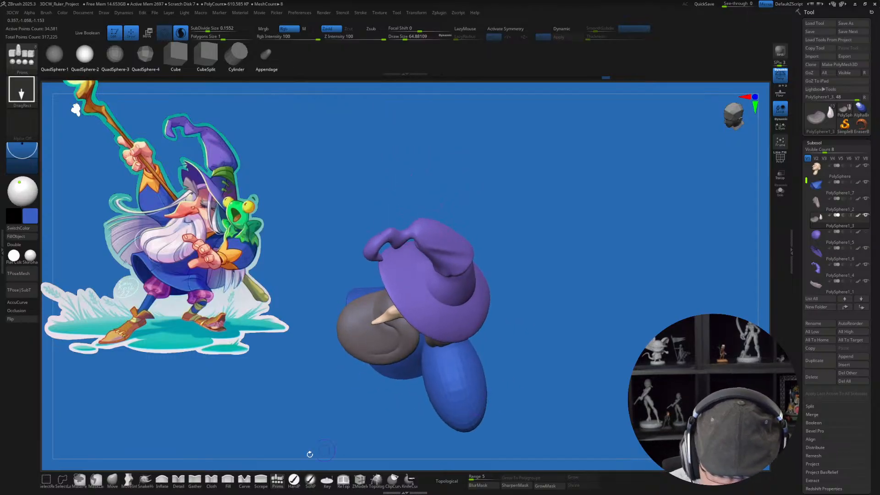
left_click(113, 478)
key("s")
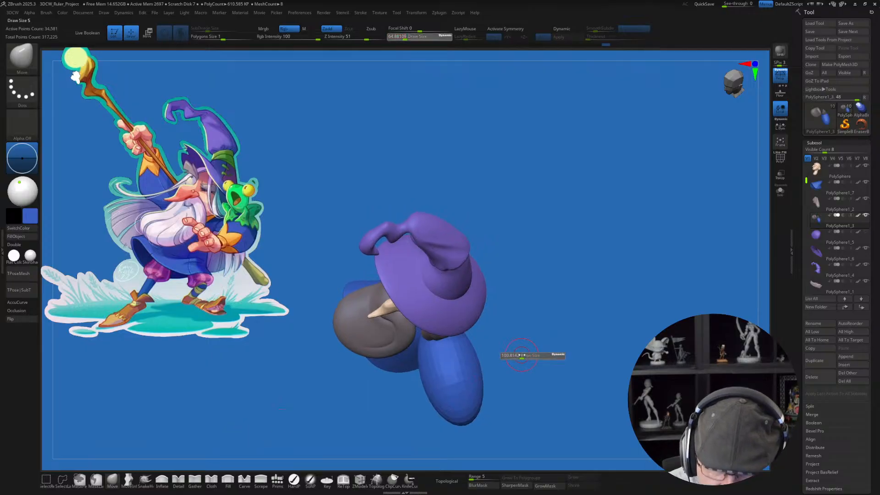
left_click_drag(529, 354, 529, 353)
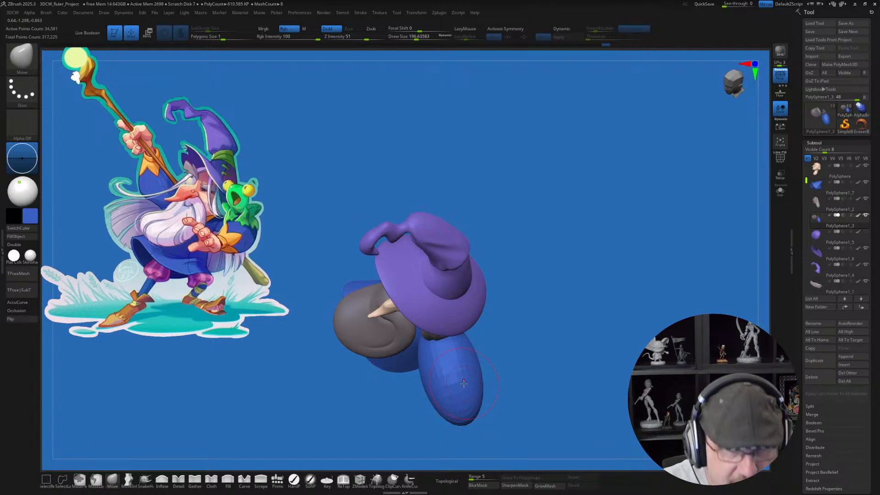
key("shift")
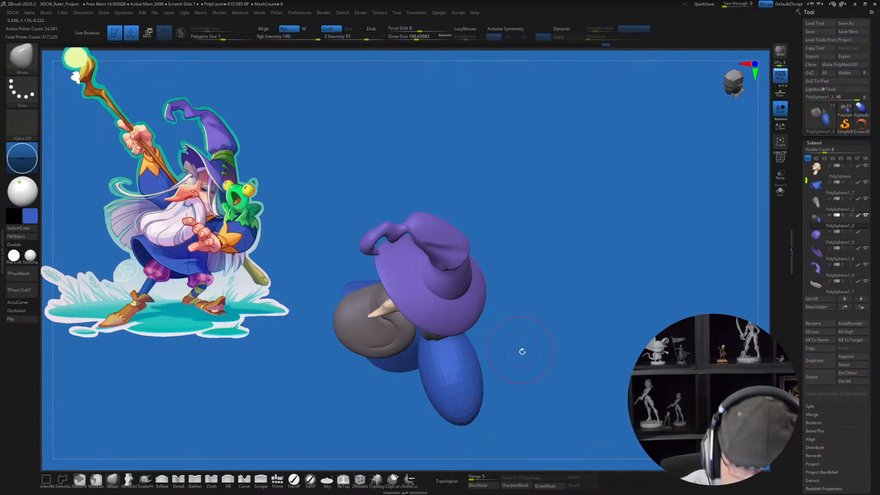
key("s")
left_click_drag(521, 353, 531, 353)
left_click_drag(451, 366, 454, 394, "shift")
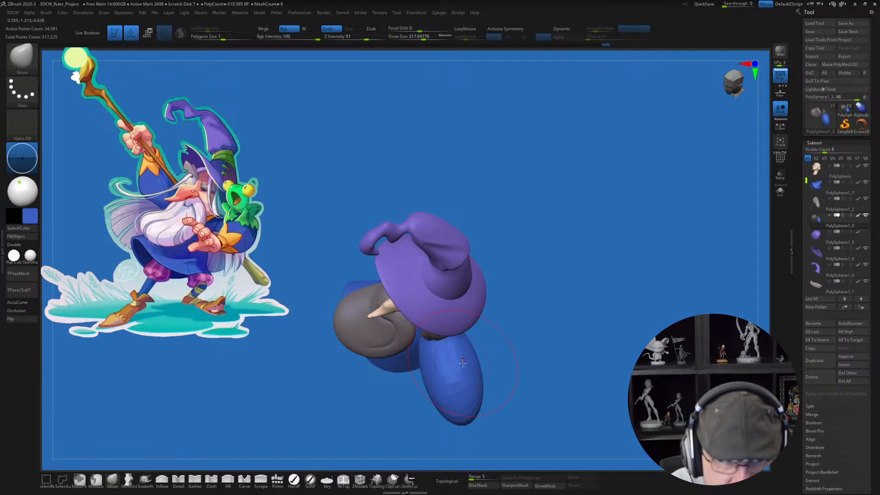
left_click_drag(519, 372, 512, 357)
left_click_drag(469, 407, 472, 441, "shift")
Step: Try to bend the arm forward by rotating its lower half with the gizmo while the upper half is masked
mouse_move(504, 416)
left_mouse_down("alt")
mouse_move(496, 375)
mouse_move(453, 390)
mouse_move(498, 393)
mouse_move(493, 362)
mouse_move(493, 372)
mouse_move(544, 318)
mouse_move(541, 334)
left_mouse_up("alt")
mouse_move(418, 362)
left_mouse_down("ctrl")
mouse_move(383, 161)
mouse_move(592, 299)
mouse_move(585, 326)
left_mouse_up("ctrl")
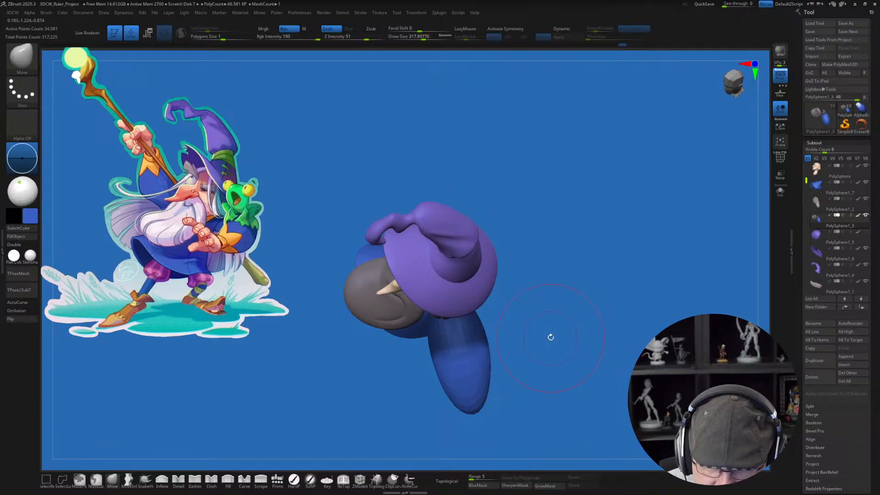
key("w")
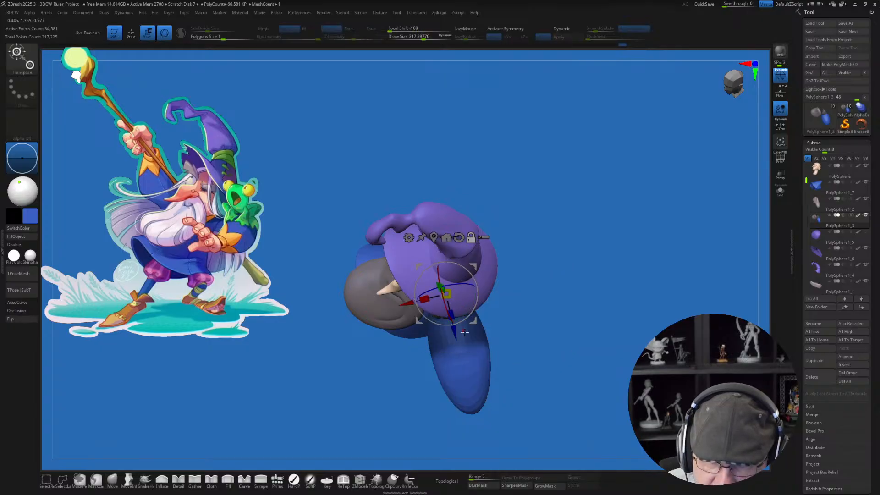
left_click(457, 353)
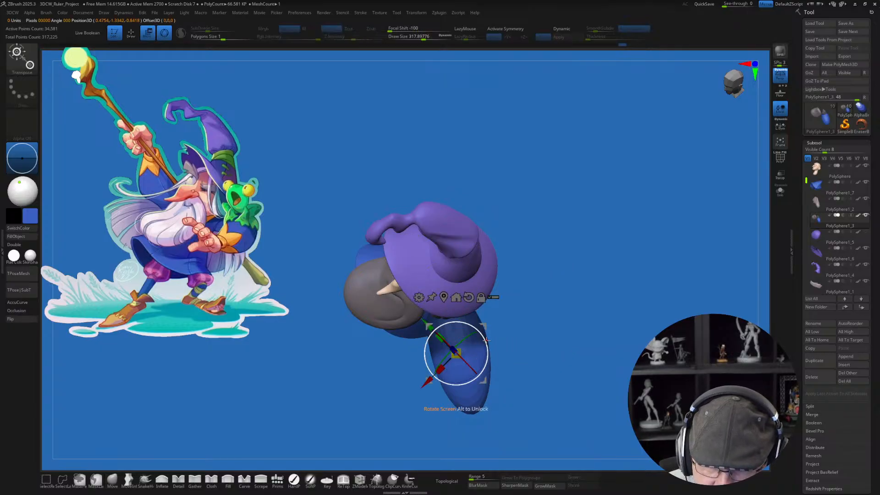
left_click_drag(484, 360, 472, 381)
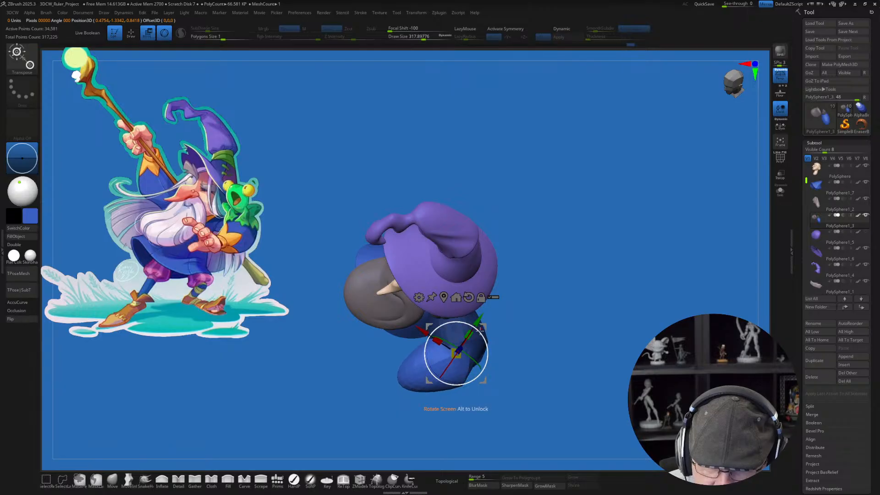
key("ctrl+z")
Step: Turn on PolyFrame and split the blue arm from the beard and hair mesh into its own subtool
key("shift+f")
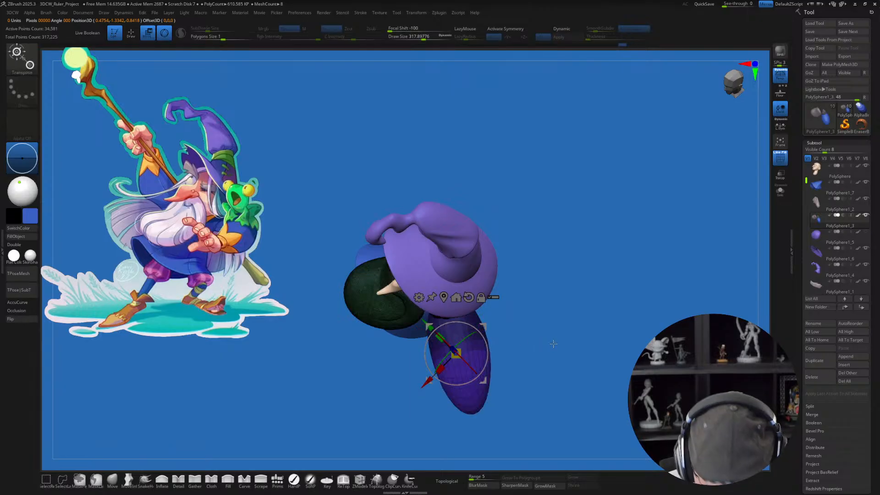
left_click_drag(552, 345, 561, 378, "alt")
left_click_drag(603, 336, 566, 270, "ctrl")
left_click(471, 408, "ctrl")
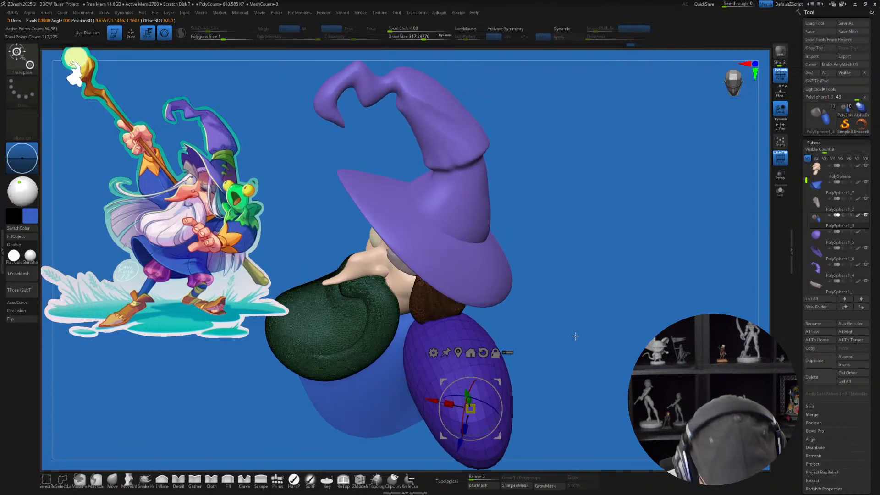
key("3")
left_click(564, 306)
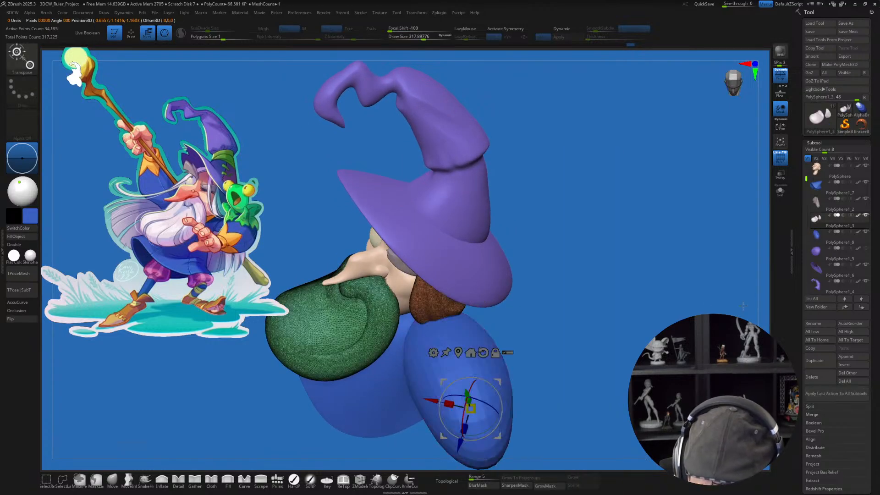
Step: Select the separated blue arm subtool and delete its lower subdivision levels
left_click_drag(600, 335, 625, 326)
key("Down")
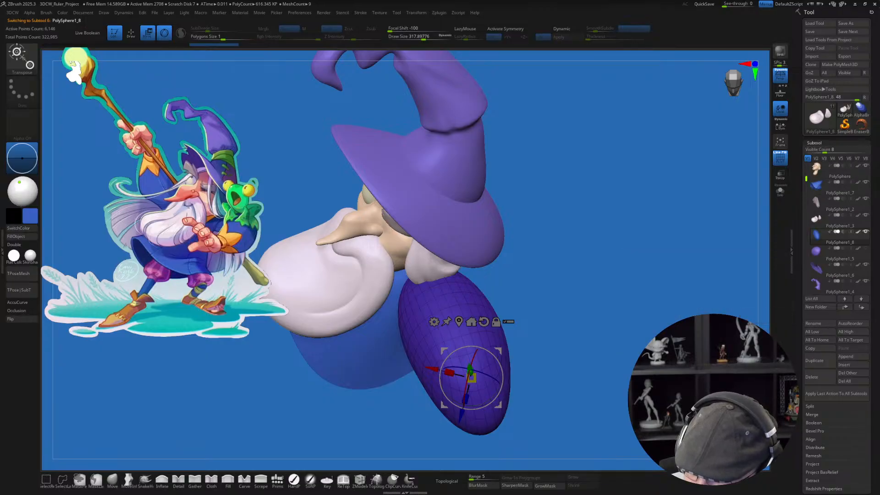
scroll(827, 382, "down", 5)
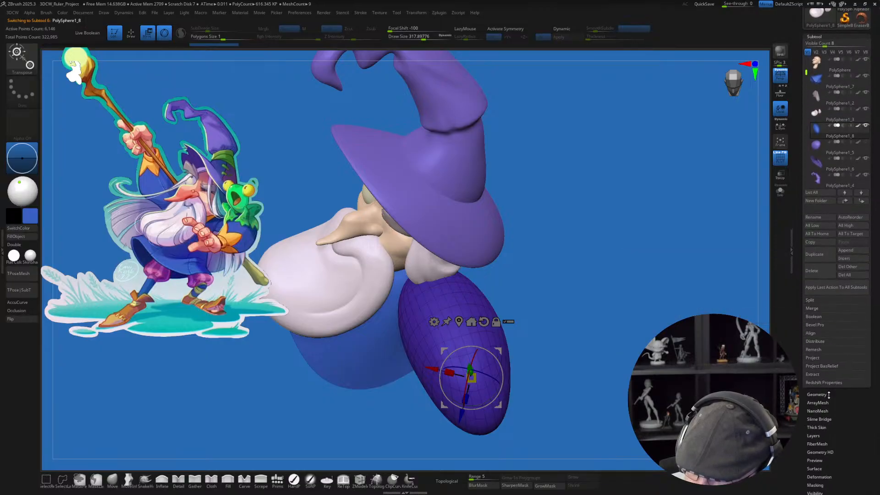
left_click(828, 395)
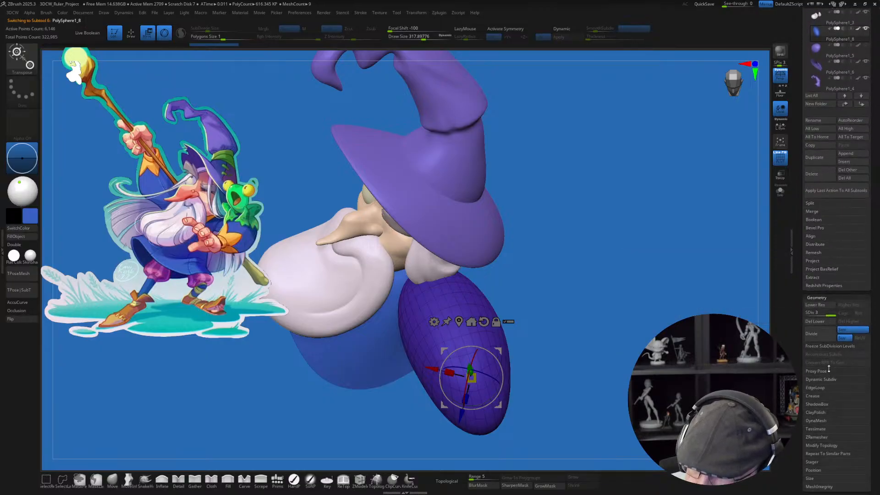
left_click(819, 321)
mouse_move(644, 311)
left_mouse_down()
mouse_move(662, 307)
mouse_move(645, 320)
left_mouse_up()
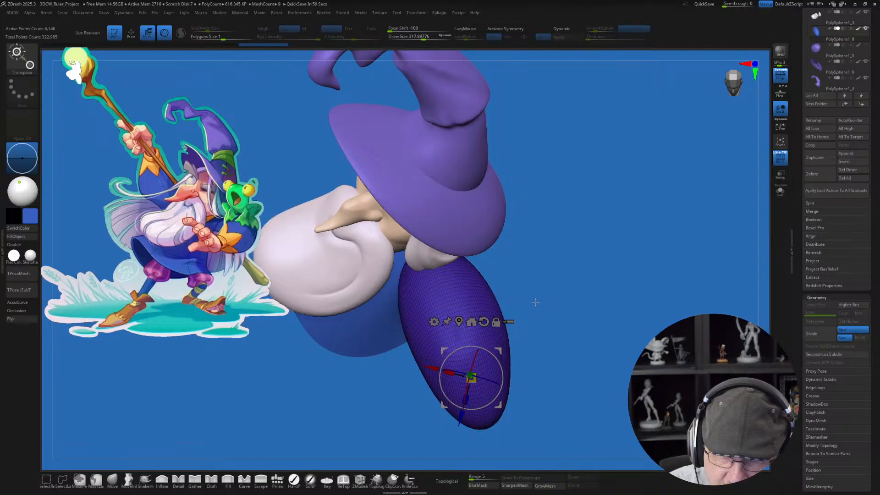
Step: Mask the upper half of the blue arm and rotate its lower half forward with the gizmo to form a bent elbow
left_click_drag(543, 309, 541, 331)
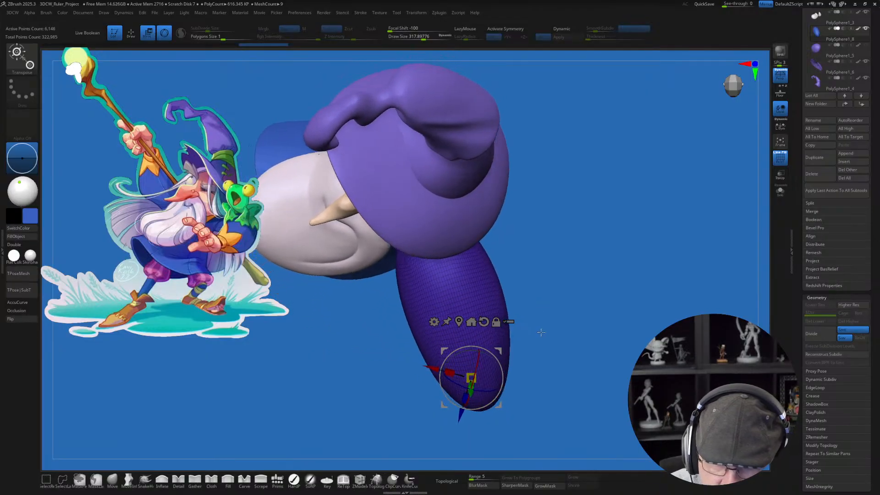
mouse_move(398, 326)
left_mouse_down("ctrl")
mouse_move(309, 202)
mouse_move(584, 256)
mouse_move(586, 273)
left_mouse_up("ctrl")
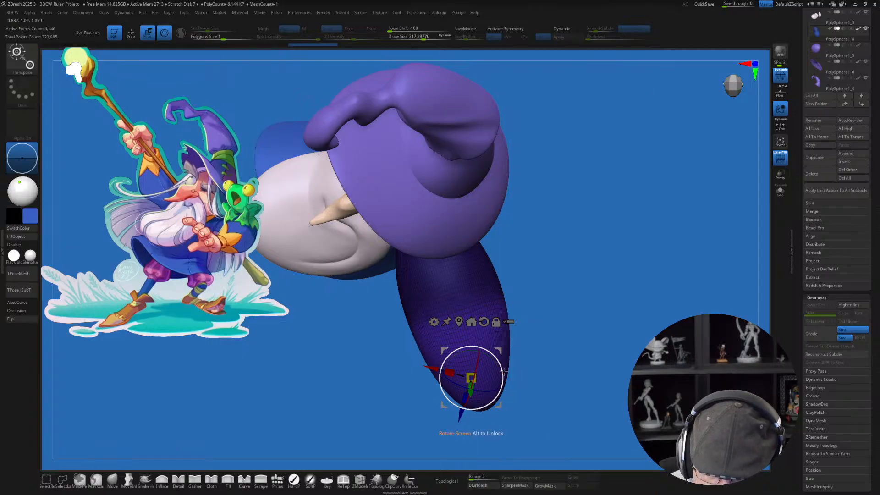
left_click_drag(498, 350, 492, 299, "alt")
left_click_drag(555, 375, 561, 323)
left_click_drag(567, 354, 564, 352)
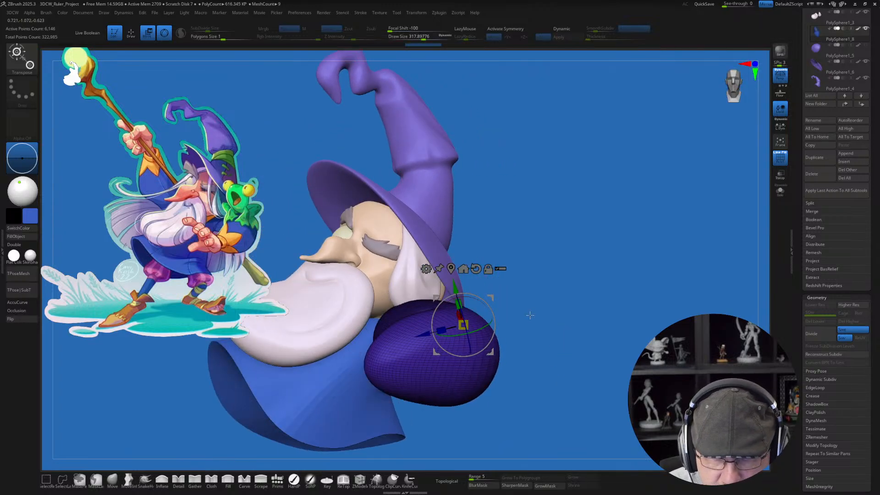
left_click_drag(530, 315, 485, 332)
left_click_drag(534, 355, 561, 364)
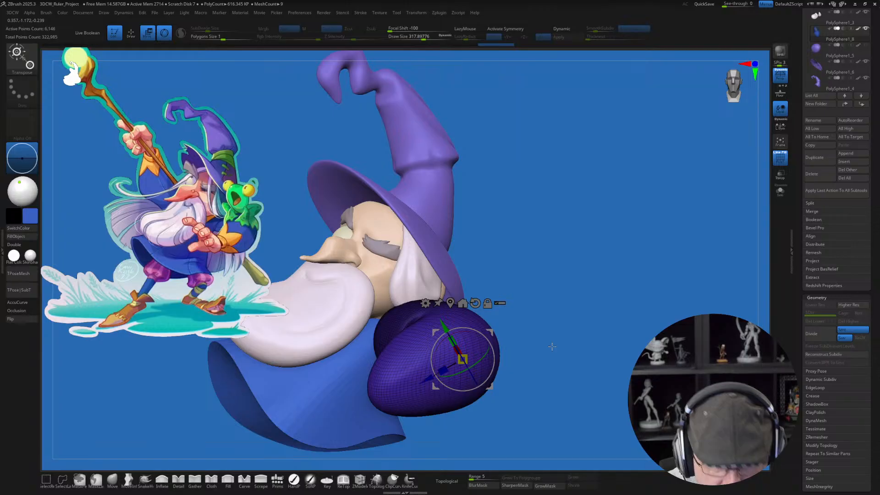
left_click_drag(513, 320, 567, 320)
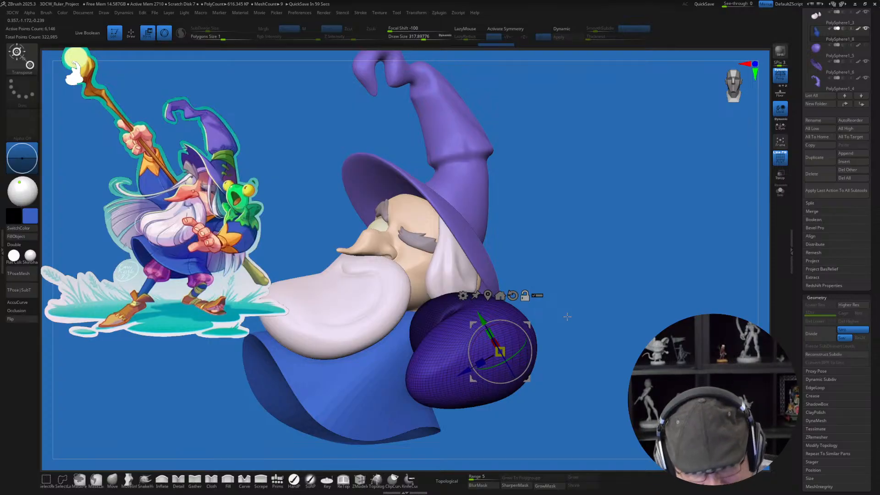
Step: Turn off PolyFrame, clear the mask, and smooth the crease inside the bent elbow at draw size about 182
key("q")
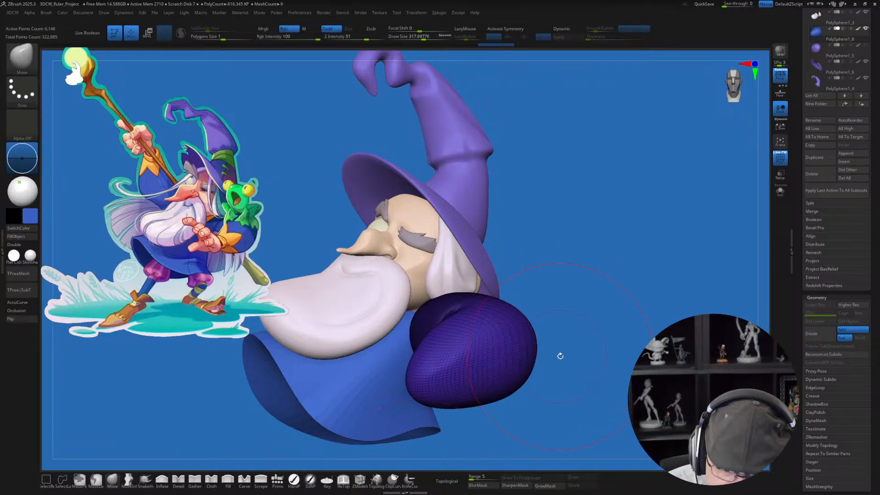
key("shift+f")
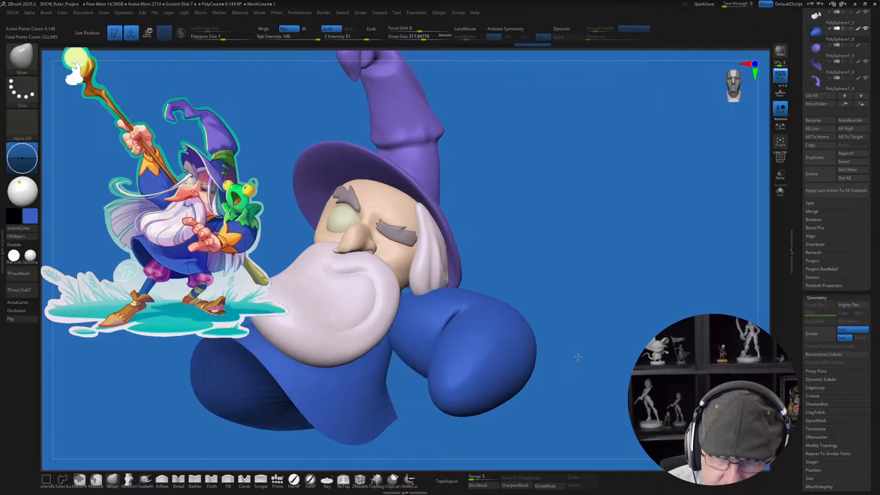
mouse_move(578, 356)
left_mouse_down()
mouse_move(592, 349)
mouse_move(571, 357)
left_mouse_up()
key("s")
left_click_drag(589, 323, 591, 366)
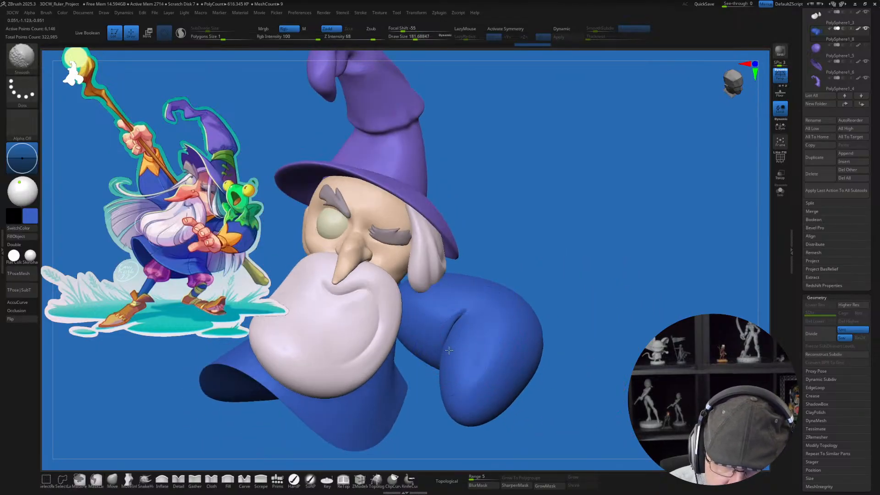
mouse_move(448, 350)
left_mouse_down()
mouse_move(432, 388)
mouse_move(433, 414)
left_mouse_up()
left_click_drag(504, 305, 508, 358)
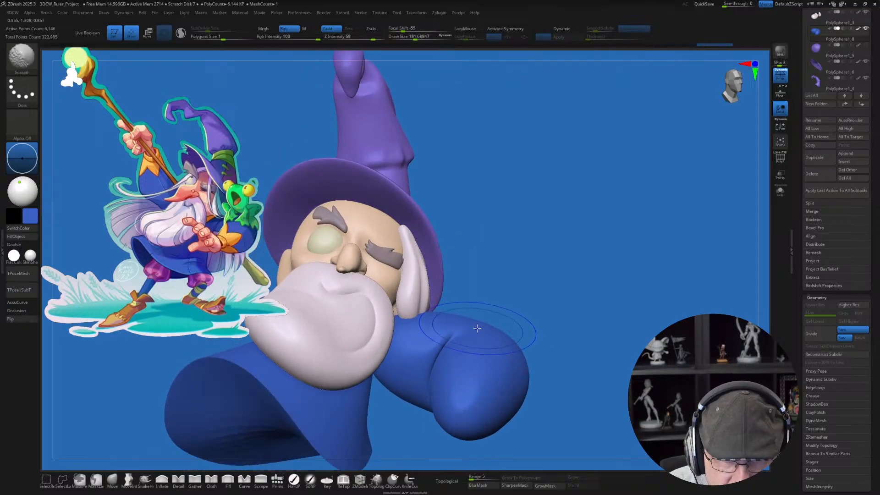
left_click_drag(538, 321, 589, 407)
mouse_move(550, 366)
left_mouse_down()
mouse_move(532, 395)
mouse_move(521, 370)
left_mouse_up()
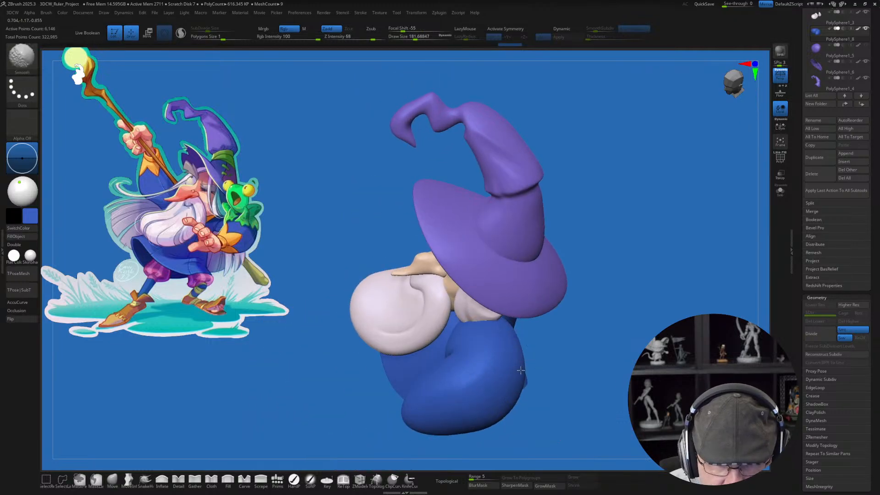
left_click_drag(542, 400, 560, 386)
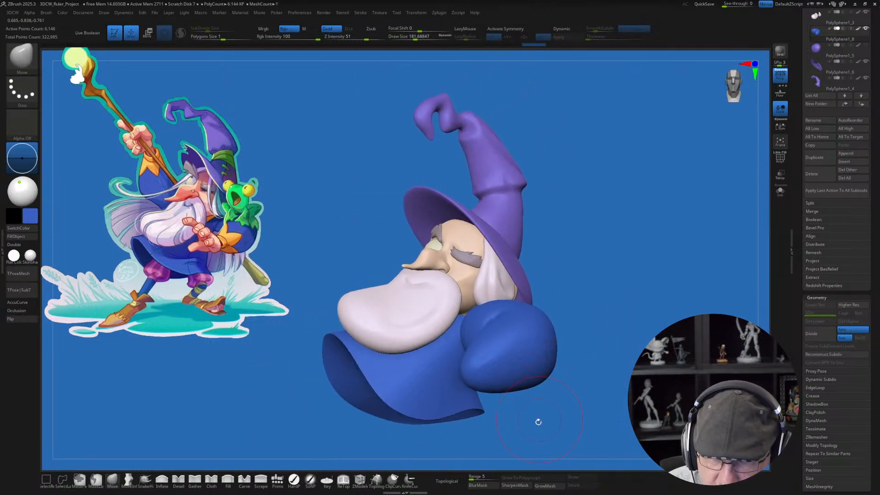
Step: Place the gizmo at the shoulder end of the blue arm and adjust the arm's fit against the robe from above
mouse_move(510, 281)
right_mouse_down("alt")
mouse_move(498, 306)
mouse_move(536, 373)
mouse_move(545, 362)
right_mouse_up("alt")
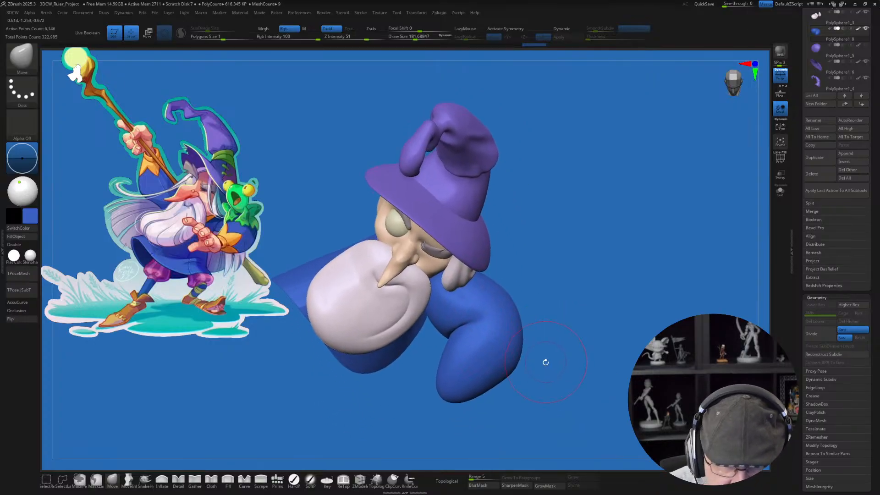
key("w")
right_click_drag(523, 299, 553, 270)
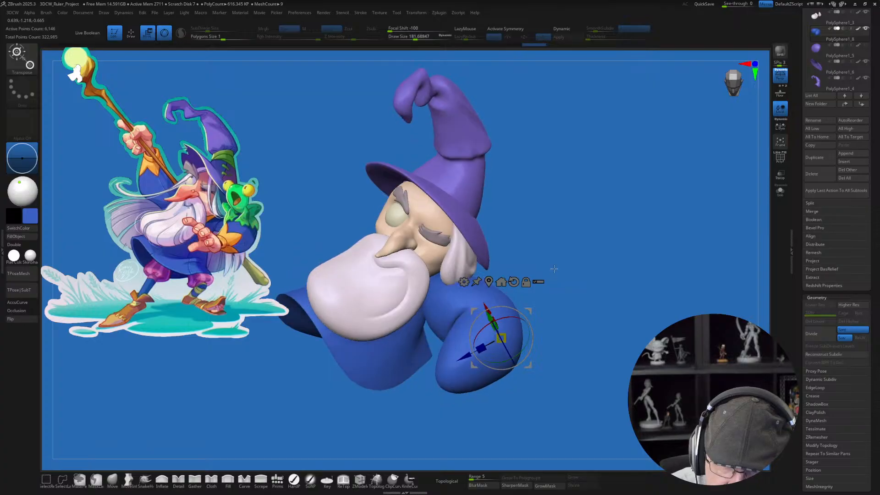
left_click(435, 289, "alt")
right_click_drag(541, 300, 549, 353)
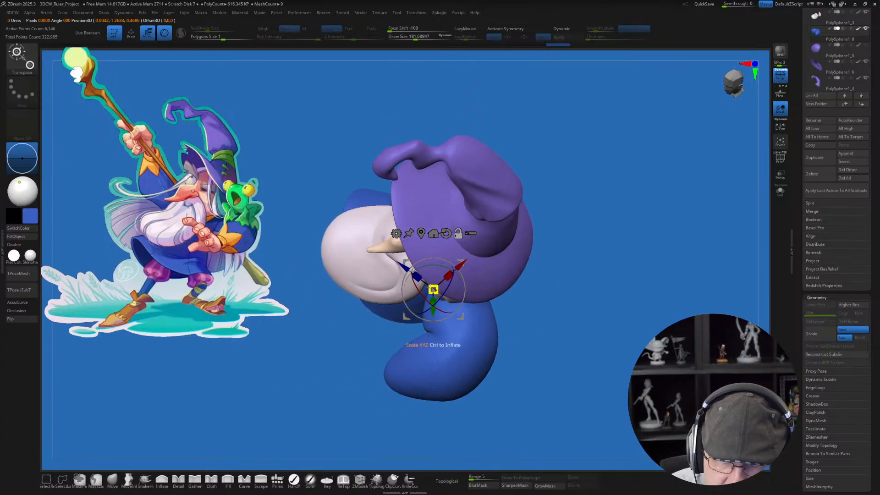
left_click_drag(425, 300, 451, 284, "alt")
left_click_drag(514, 335, 545, 335)
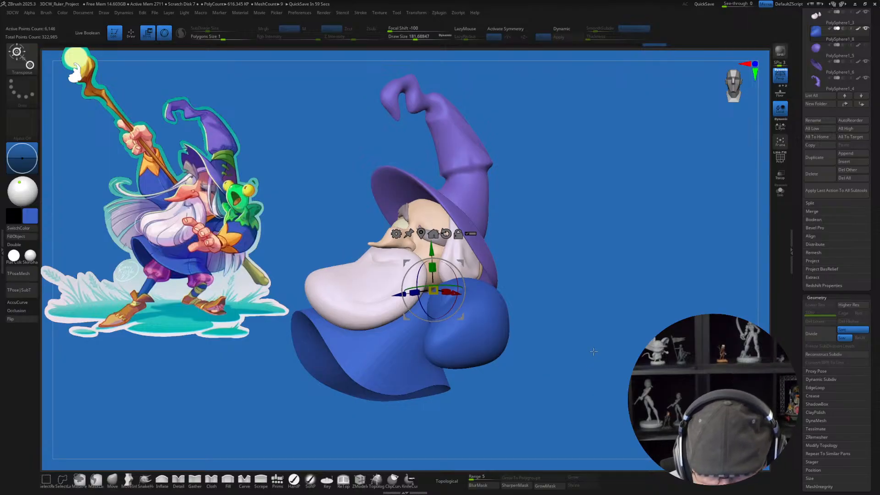
Step: Check the bent arm against the reference and nudge it slightly downward at the shoulder with the gizmo
left_click_drag(591, 357, 534, 358)
key("q")
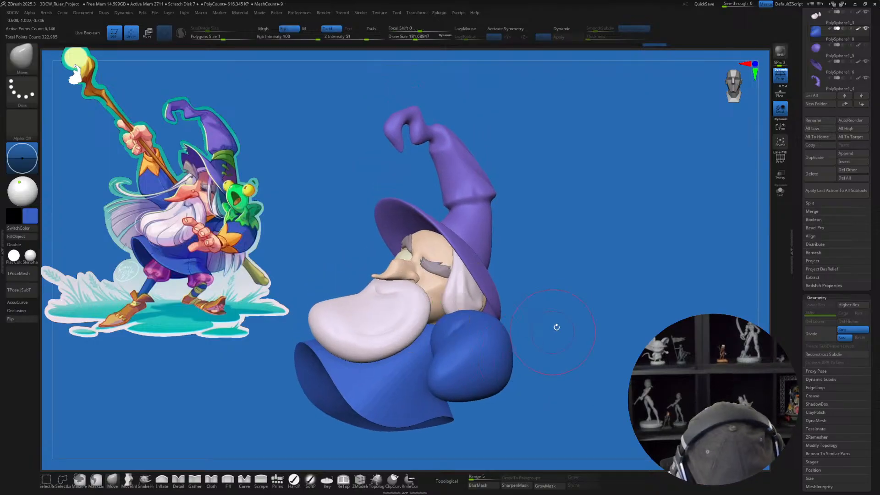
left_click_drag(569, 334, 568, 333, "alt")
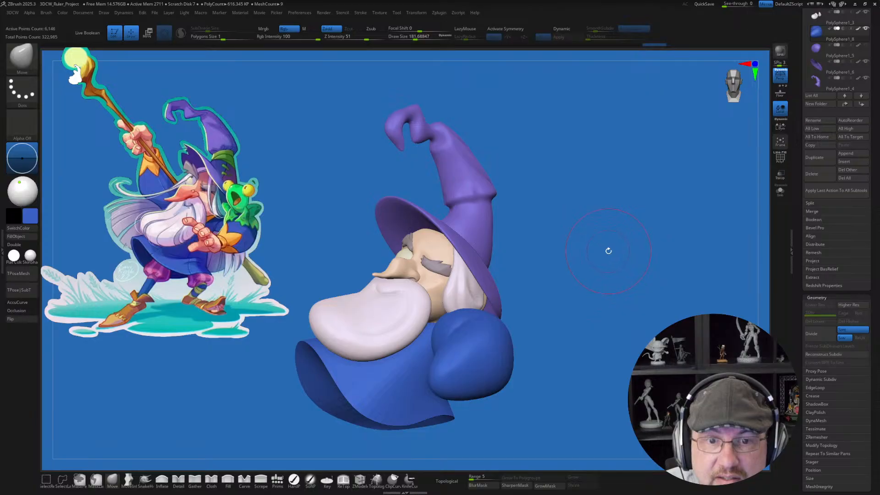
left_click_drag(611, 245, 614, 245, "alt")
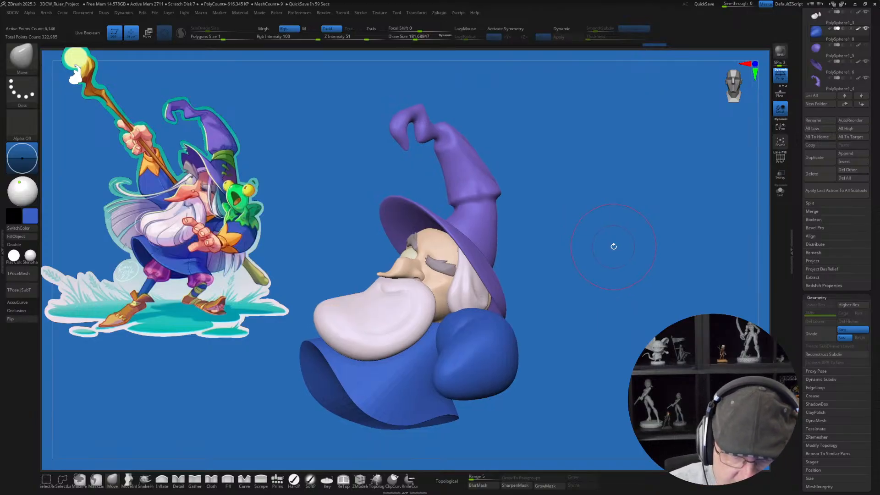
key("w")
left_click_drag(440, 279, 470, 296)
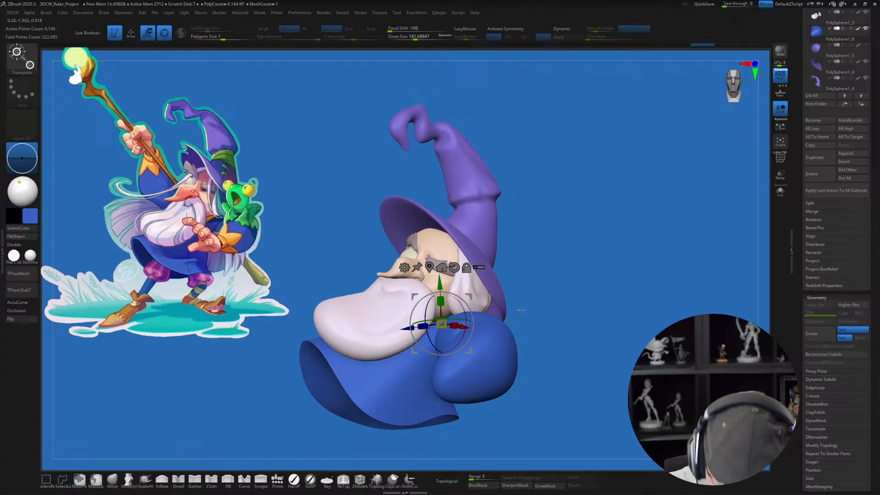
mouse_move(524, 312)
left_mouse_down()
mouse_move(483, 298)
mouse_move(521, 330)
left_mouse_up()
Step: Switch to the robe subtool and reshape its shoulder edge beside the arm with the Move brush at draw size about 251
key("q")
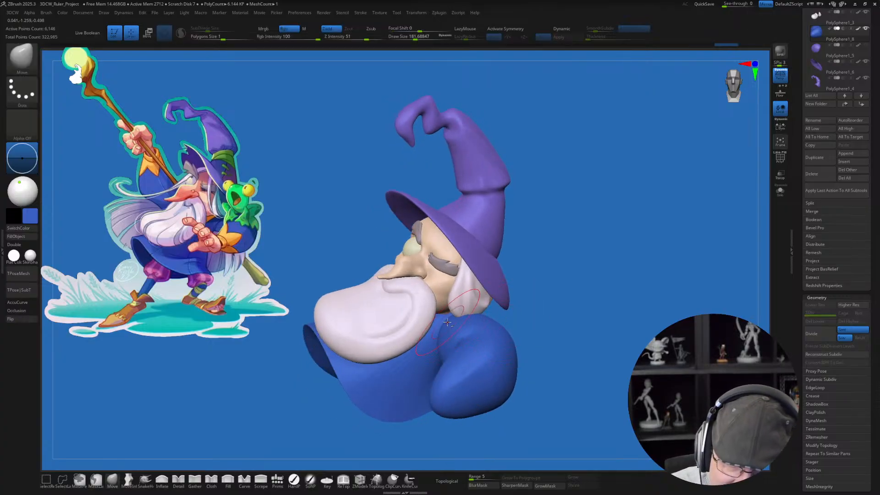
left_click(443, 316, "alt")
mouse_move(443, 316)
left_mouse_down()
mouse_move(457, 313)
mouse_move(454, 323)
left_mouse_up()
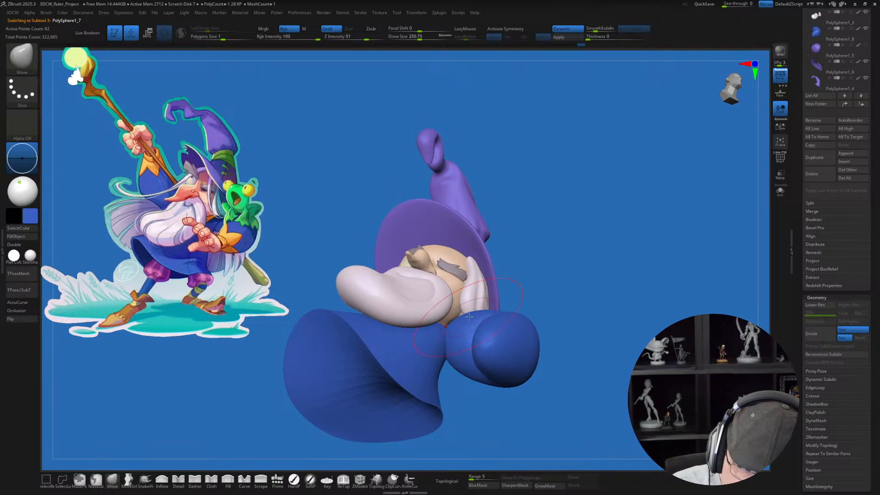
left_click_drag(468, 316, 456, 307)
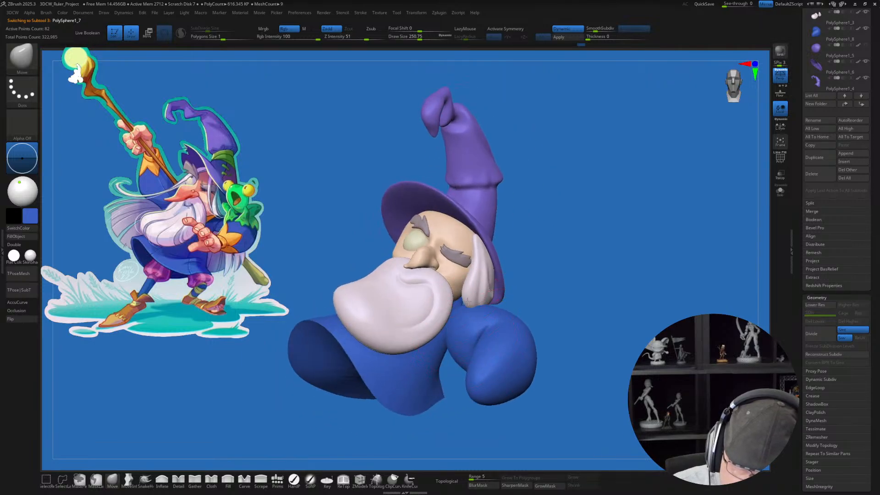
Step: Insert an elongated capsule primitive on the other side of the robe, angled upward as the raised arm
mouse_move(582, 323)
left_mouse_down()
mouse_move(561, 354)
mouse_move(576, 334)
mouse_move(605, 333)
mouse_move(426, 407)
left_mouse_up()
left_click(281, 477)
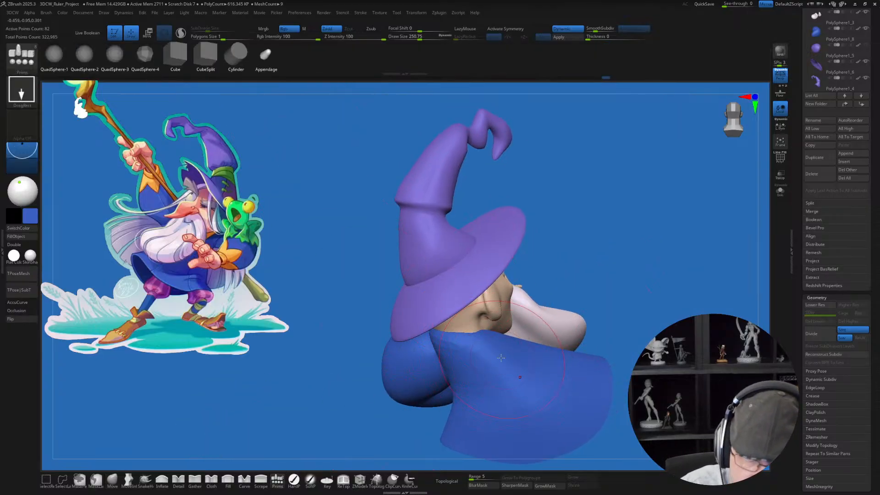
left_click_drag(506, 343, 472, 406)
left_click_drag(408, 431, 216, 398)
left_click_drag(660, 310, 610, 306)
key("w")
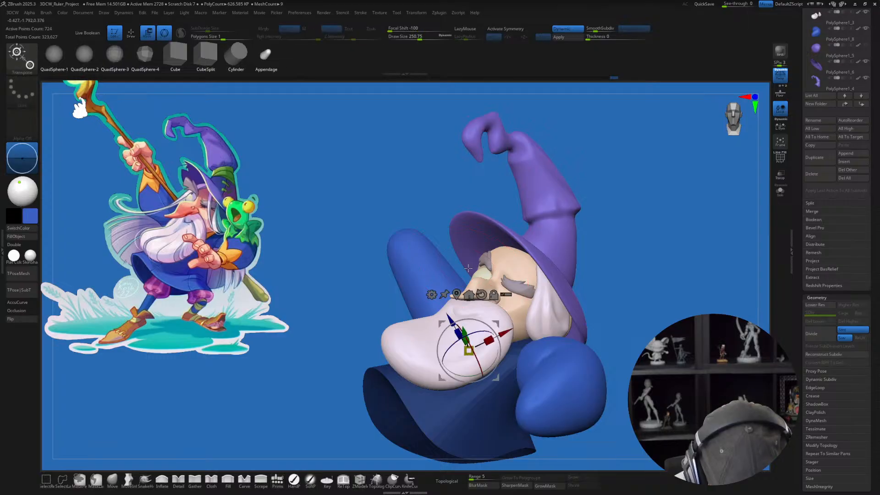
left_click_drag(342, 349, 465, 344)
mouse_move(351, 343)
left_mouse_down()
mouse_move(531, 335)
mouse_move(514, 334)
mouse_move(518, 344)
mouse_move(543, 344)
left_mouse_up()
Step: Pull the base of the raised arm inward toward the robe's shoulder with the Move brush at draw size about 408
key("q")
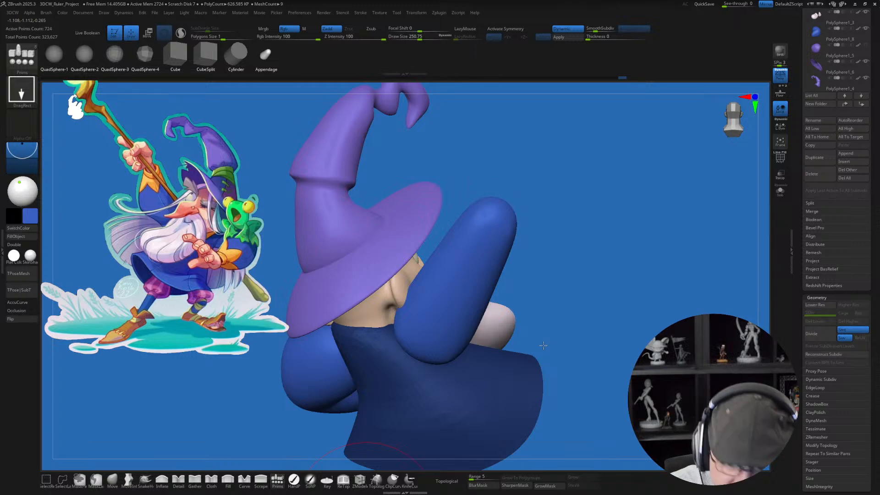
left_click(112, 480)
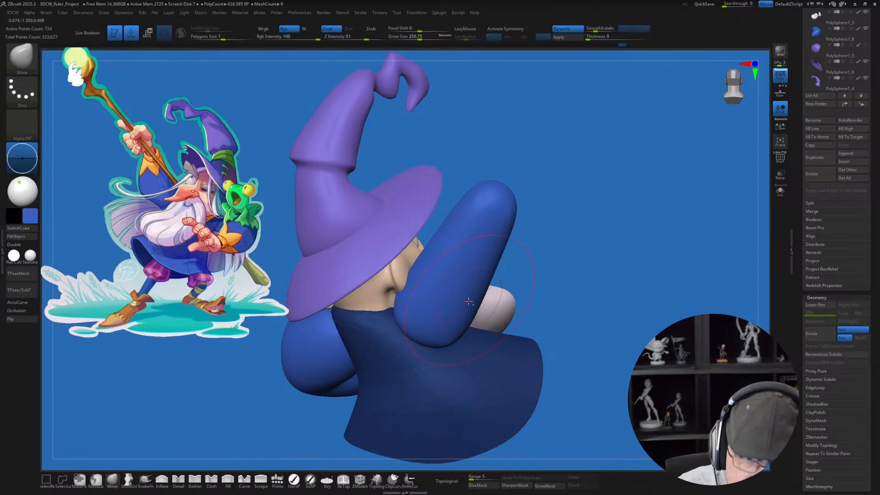
mouse_move(471, 295)
right_mouse_down("alt")
mouse_move(470, 328)
mouse_move(464, 309)
right_mouse_up("alt")
key("s")
left_click_drag(449, 307, 457, 307)
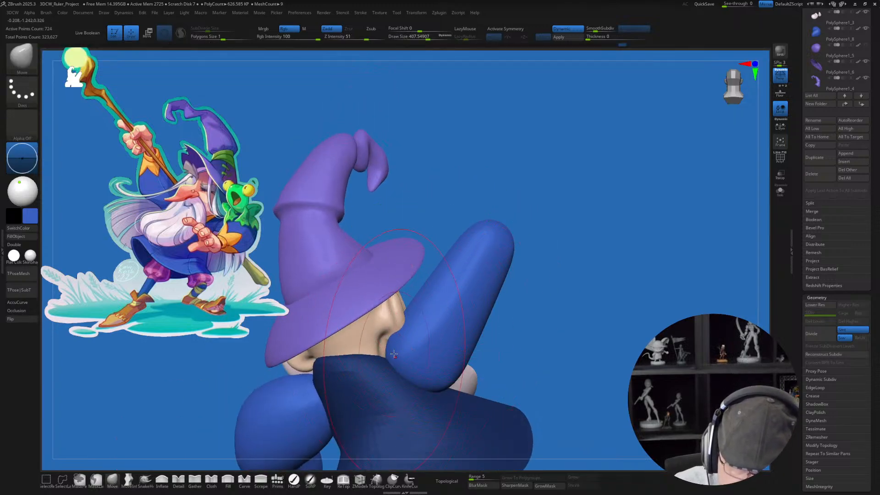
left_click_drag(399, 365, 374, 377)
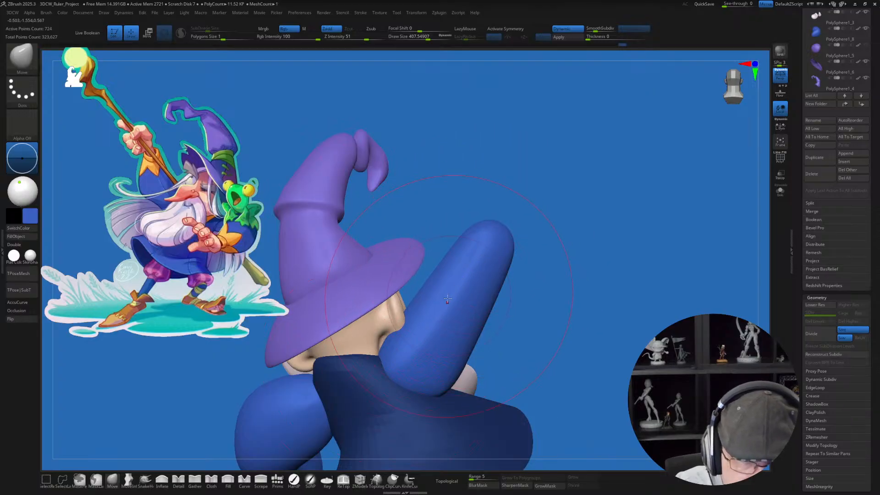
Step: Lengthen the tip of the raised arm upward with the Move brush at draw size about 460
key("s")
left_click_drag(488, 233, 491, 234)
left_click_drag(495, 230, 494, 208)
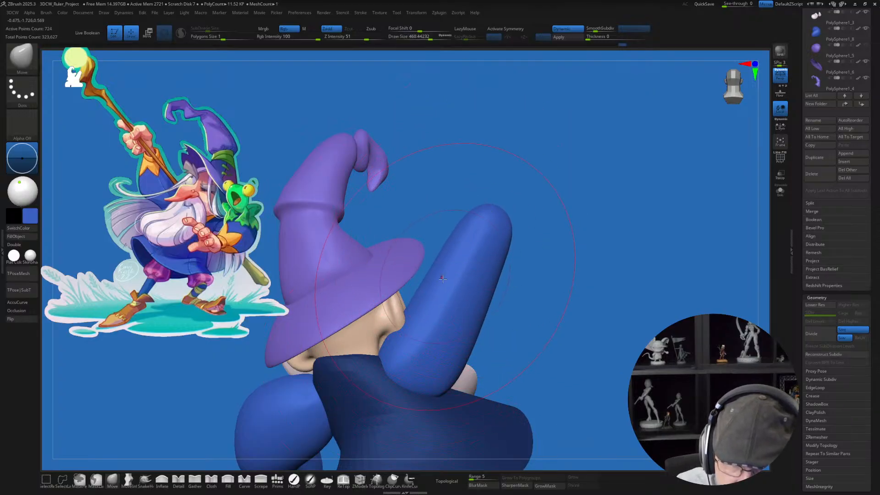
left_click_drag(444, 279, 441, 282)
Step: Push out the raised arm's outer side into a curved elbow with the Move brush at draw size about 365
key("s")
left_click_drag(501, 301, 498, 301)
mouse_move(478, 322)
left_mouse_down()
mouse_move(497, 321)
mouse_move(508, 304)
left_mouse_up()
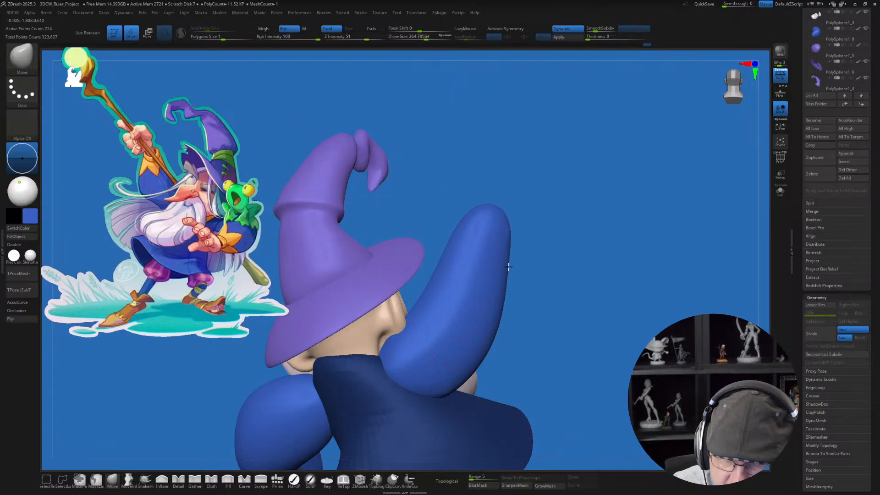
left_click_drag(493, 341, 510, 336)
left_click_drag(455, 393, 452, 384)
mouse_move(590, 347)
left_mouse_down()
mouse_move(558, 358)
mouse_move(435, 297)
left_mouse_up()
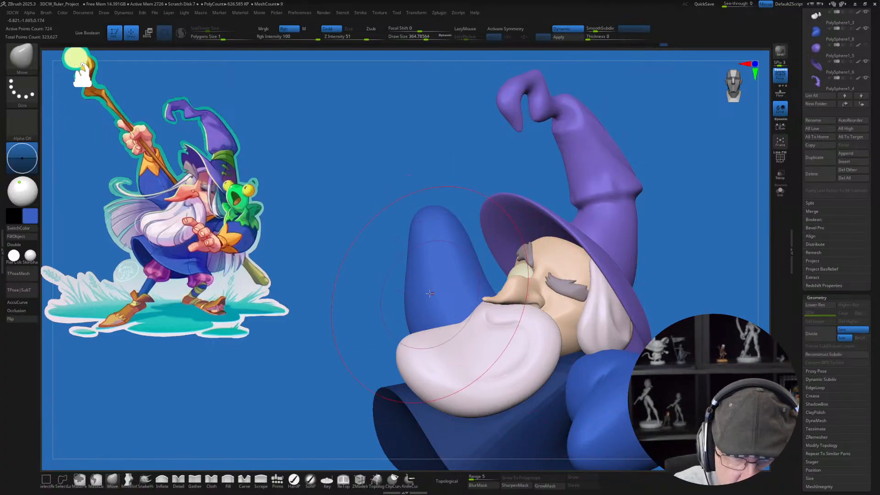
Step: Refine the raised arm's lower side and elbow with the Move brush at draw size about 318
right_click_drag(431, 371, 508, 351)
key("s")
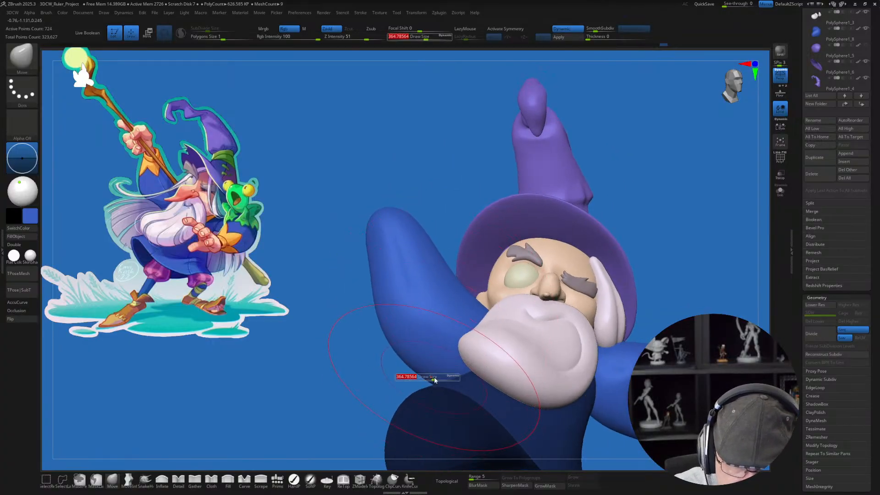
left_click_drag(434, 380, 431, 380)
right_click_drag(432, 362, 437, 389)
left_click_drag(437, 368, 448, 352)
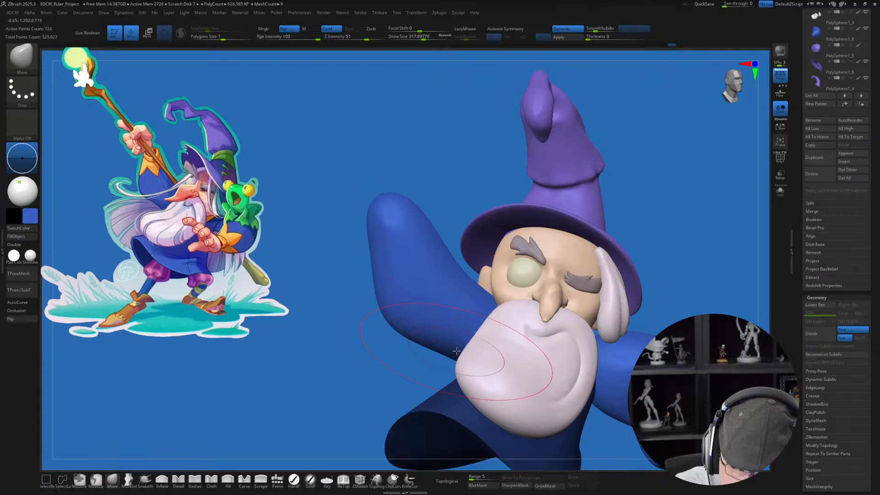
left_click_drag(404, 321, 403, 325)
Step: Adjust the raised arm's placement against the robe's shoulder with the transform gizmo
mouse_move(605, 315)
right_mouse_down()
mouse_move(508, 340)
mouse_move(451, 383)
mouse_move(465, 380)
right_mouse_up()
key("w")
left_click_drag(426, 338, 436, 329)
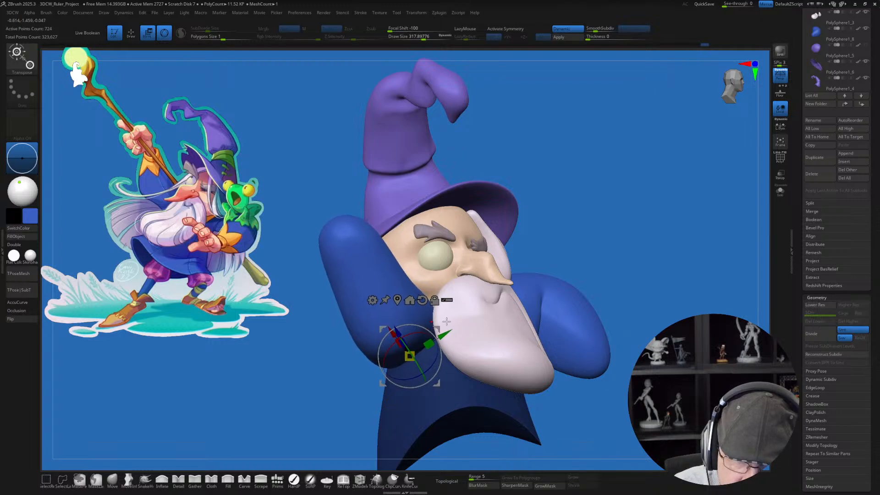
mouse_move(447, 322)
right_mouse_down()
mouse_move(563, 376)
mouse_move(593, 342)
mouse_move(547, 356)
right_mouse_up()
Step: Turn on topological masking and reshape the robe's collar behind the neck, reducing the draw size to about 172
key("q")
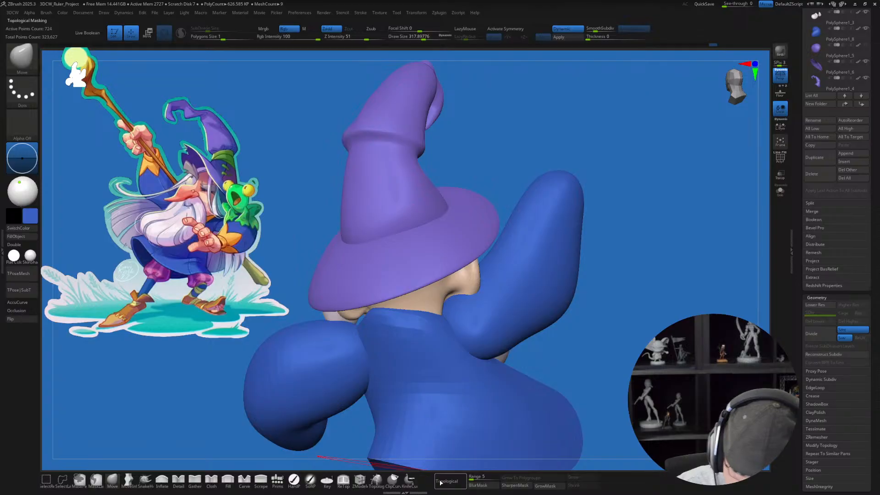
key("s")
left_click_drag(444, 330, 438, 331)
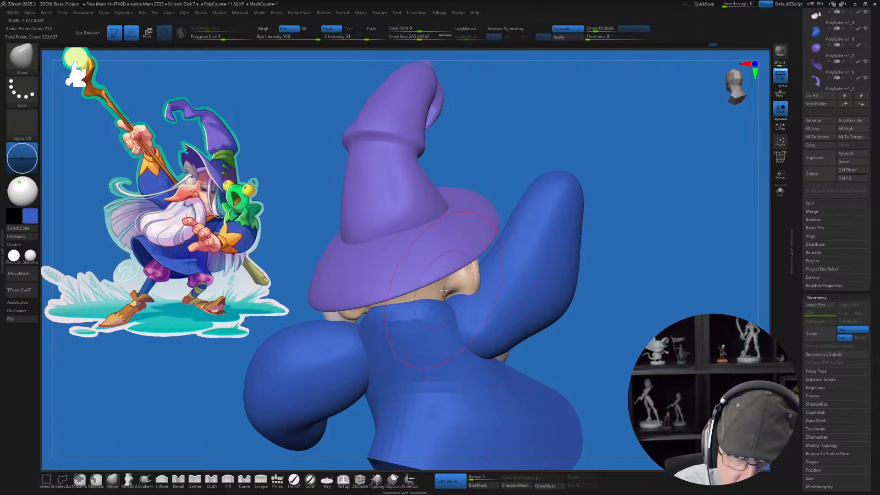
mouse_move(407, 313)
right_mouse_down()
mouse_move(367, 320)
mouse_move(430, 338)
right_mouse_up()
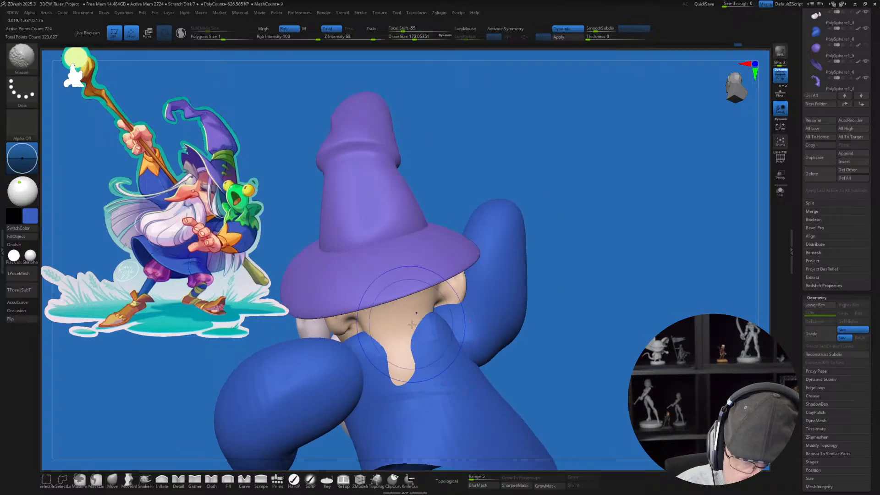
key("shift+f")
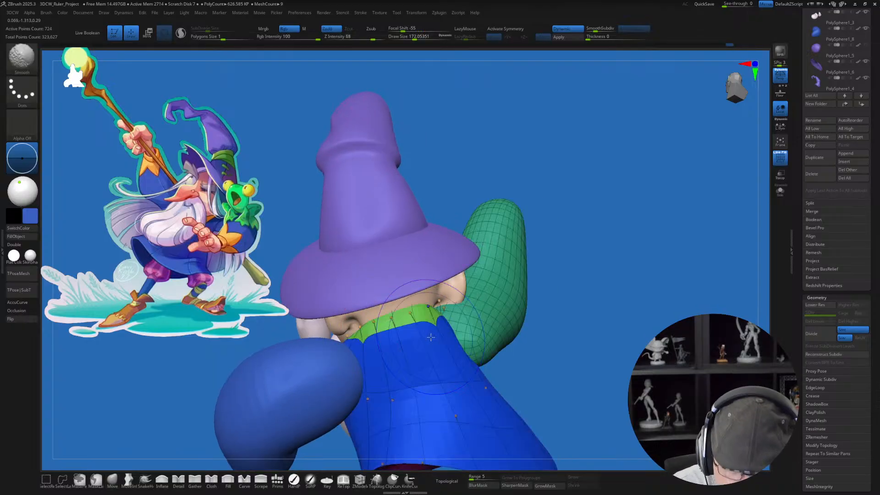
key("shift+f")
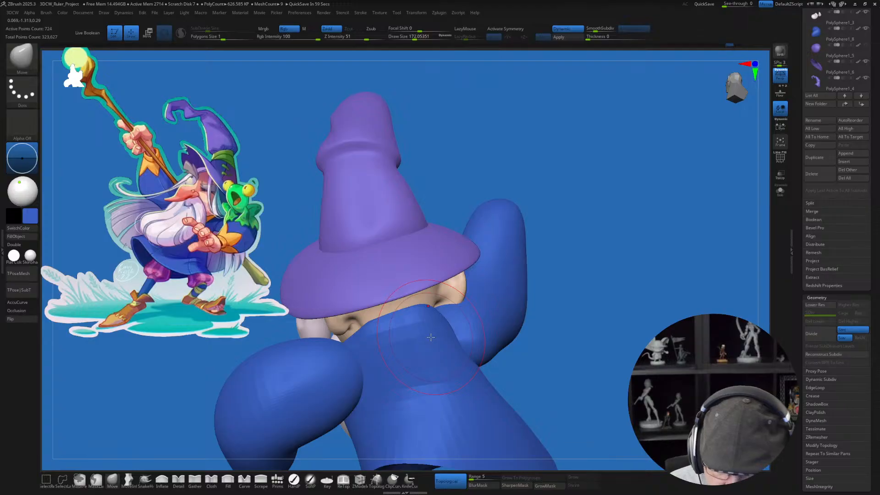
Step: Hide the raised arm from the robe's mesh and split the hidden part into its own subtool
right_click_drag(596, 345, 458, 330, "ctrl")
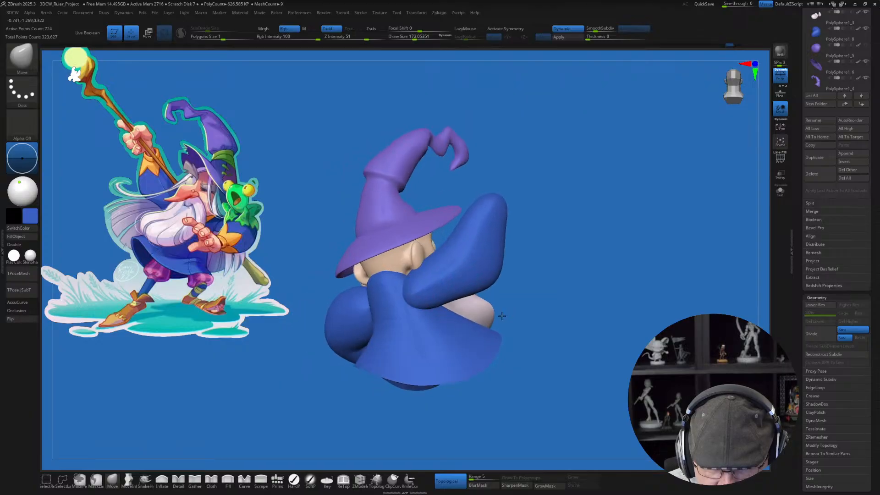
right_click_drag(576, 272, 552, 295)
left_click(462, 298, "ctrl+shift")
left_click(463, 299, "ctrl+shift")
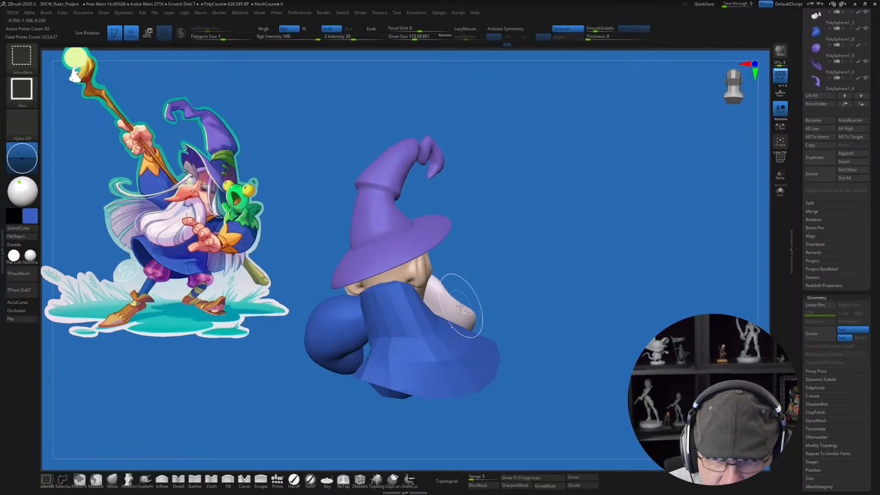
left_click(326, 314, "ctrl+shift")
left_click(524, 301, "ctrl+shift")
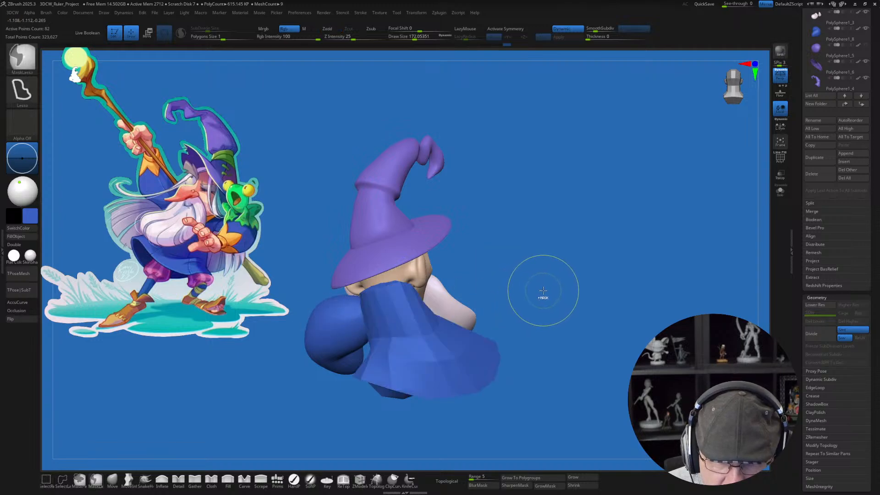
key("shift+f")
mouse_move(554, 308)
right_mouse_down()
mouse_move(568, 299)
mouse_move(544, 304)
mouse_move(570, 261)
right_mouse_up()
key("space")
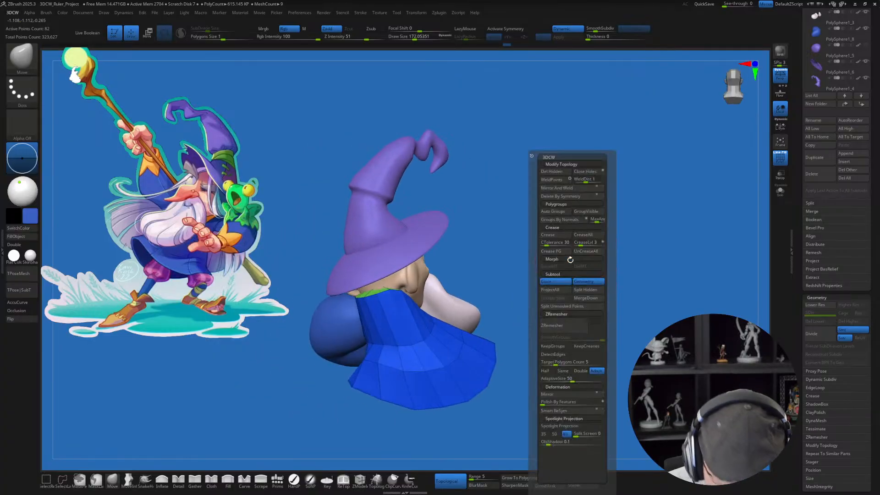
left_click(580, 292)
Step: Select the separated raised arm and adjust its angle at the shoulder with the transform gizmo
mouse_move(609, 285)
right_mouse_down()
mouse_move(615, 277)
mouse_move(551, 293)
mouse_move(579, 261)
mouse_move(612, 272)
right_mouse_up()
left_click(474, 278, "alt")
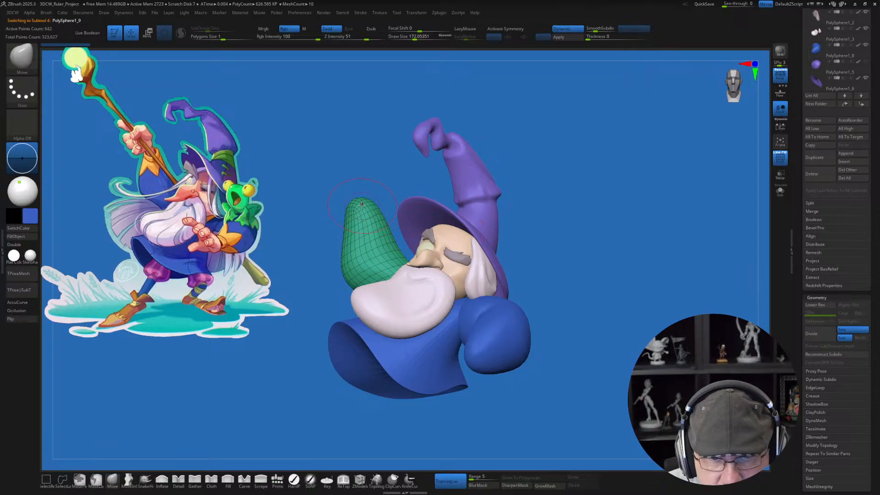
right_click_drag(648, 246, 628, 252)
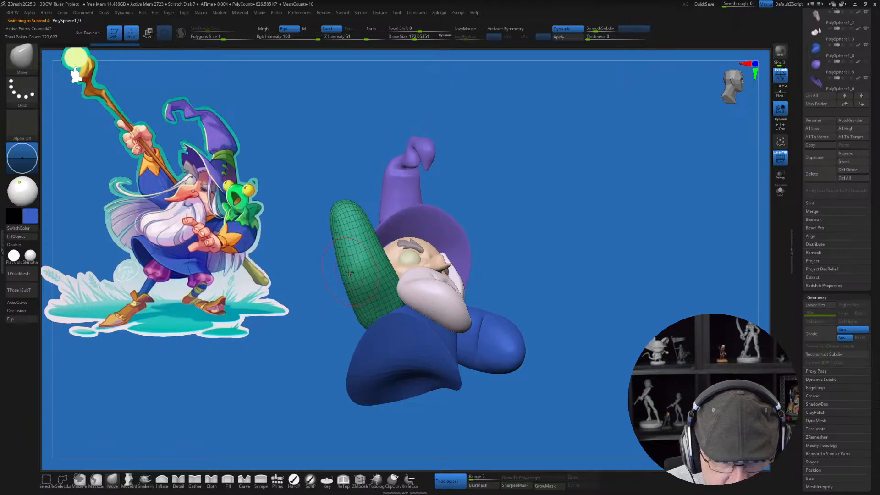
key("w")
right_click_drag(320, 269, 330, 330)
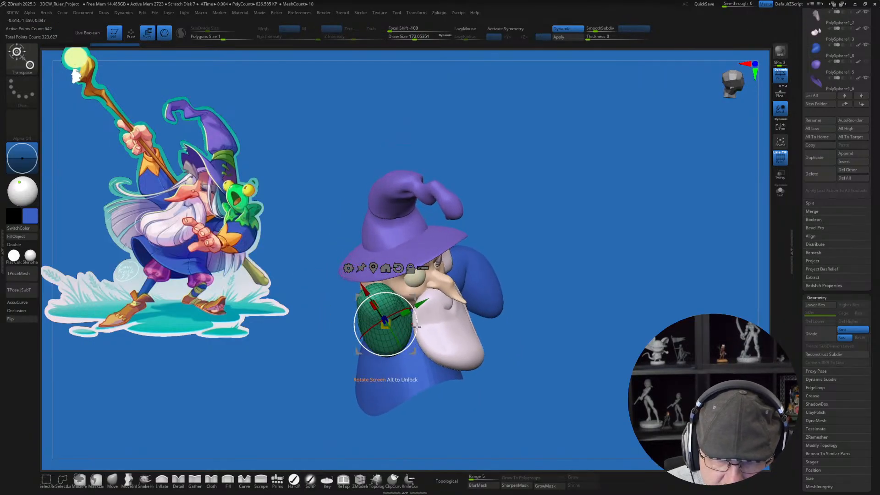
left_click_drag(416, 326, 410, 342, "alt")
mouse_move(641, 368)
left_mouse_down()
mouse_move(617, 369)
mouse_move(623, 373)
mouse_move(614, 330)
mouse_move(600, 327)
mouse_move(620, 308)
mouse_move(613, 317)
mouse_move(587, 304)
mouse_move(567, 310)
left_mouse_up()
Step: Flatten and hollow the tip of the raised arm into a sleeve opening with the Move brush at draw size about 74
key("q")
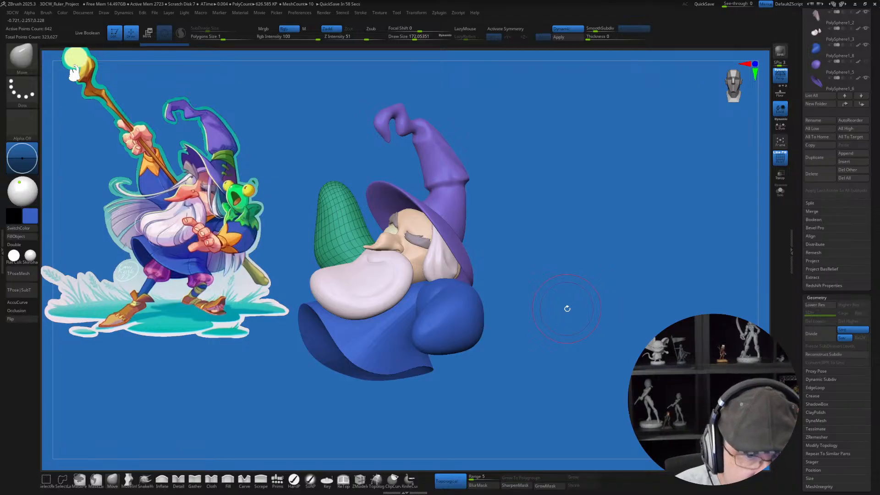
key("s")
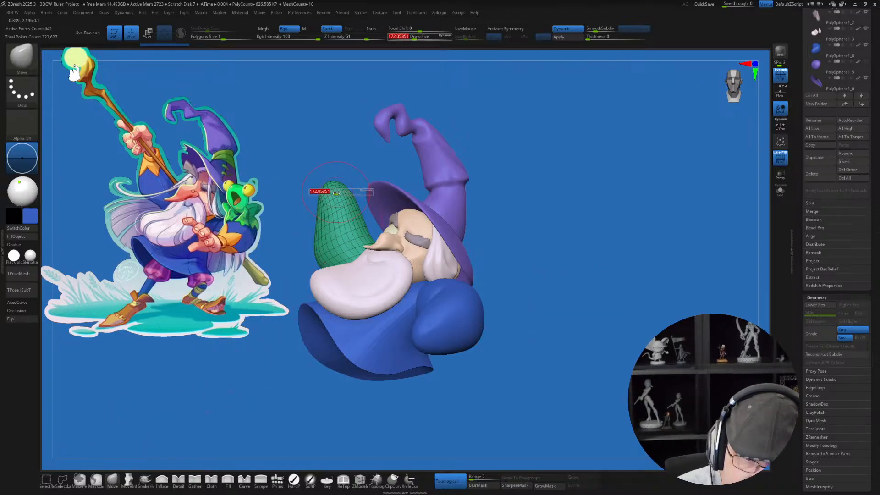
left_click_drag(335, 196, 330, 195)
right_click_drag(331, 196, 390, 231, "alt")
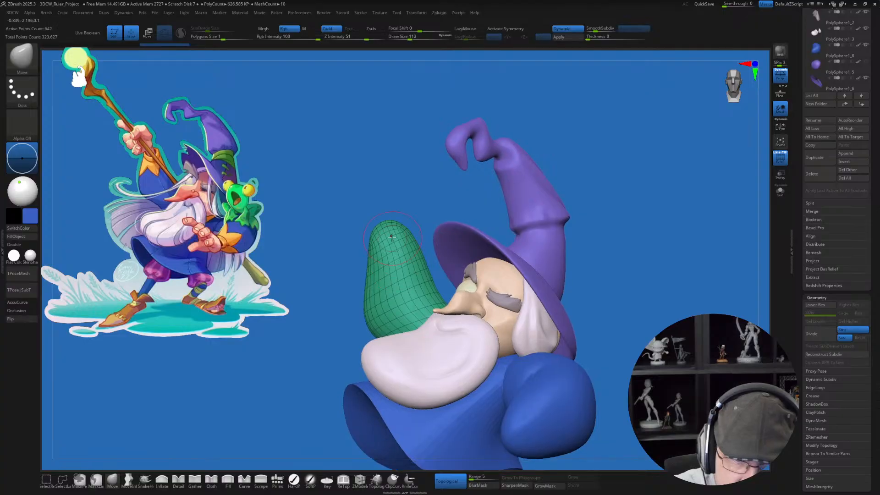
key("s")
left_click_drag(390, 231, 386, 231)
right_click_drag(393, 204, 384, 231)
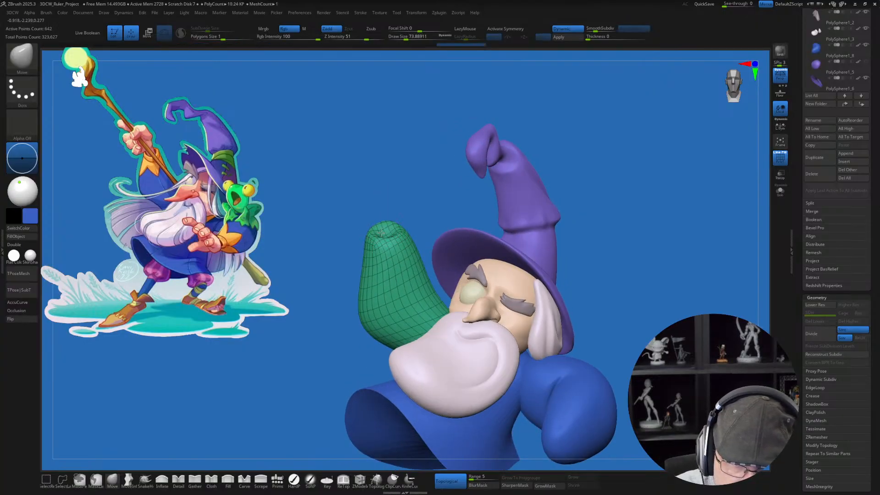
right_click_drag(623, 281, 625, 287)
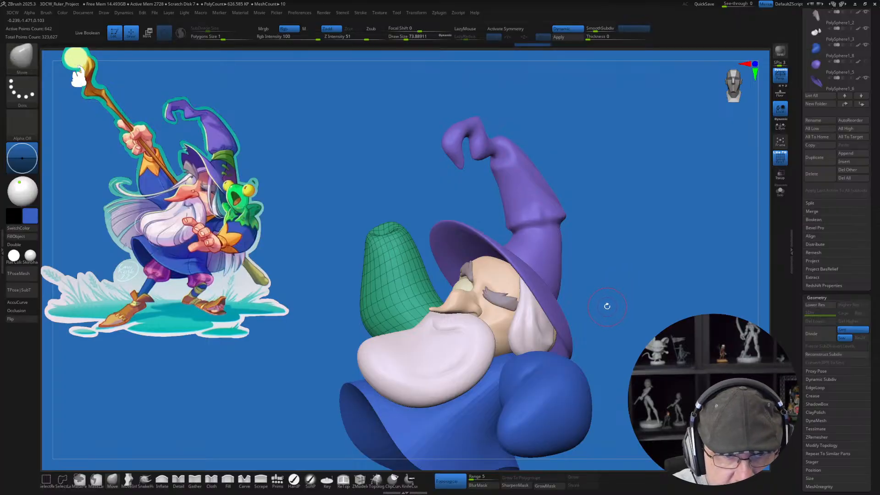
mouse_move(406, 220)
right_mouse_down()
mouse_move(384, 231)
mouse_move(403, 206)
mouse_move(392, 179)
mouse_move(419, 222)
right_mouse_up()
Step: Select the bent front arm and push its end inward as a sleeve opening at draw size about 97
right_click_drag(606, 303, 588, 285)
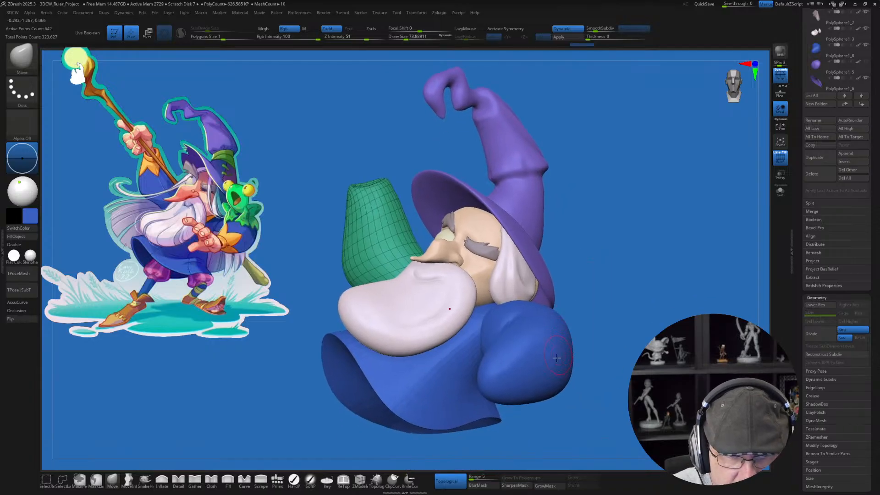
left_click(543, 378, "alt")
mouse_move(543, 378)
right_mouse_down()
mouse_move(540, 402)
mouse_move(521, 367)
right_mouse_up()
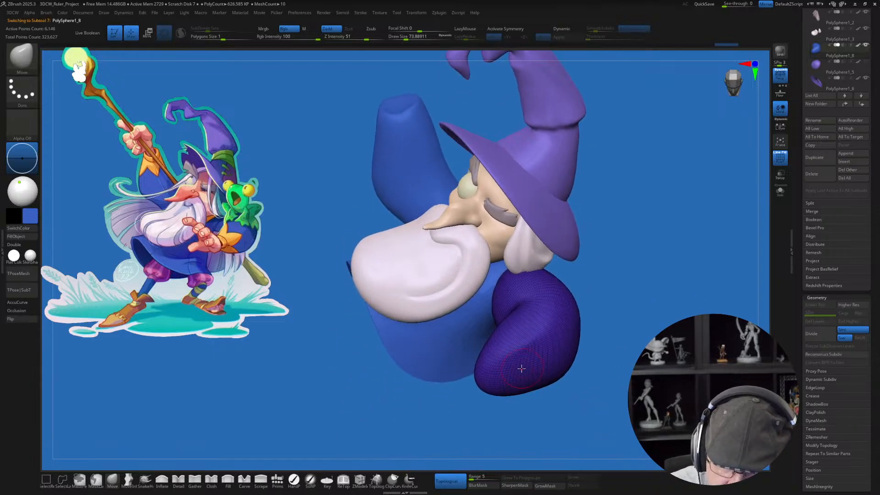
key("s")
left_click_drag(495, 381, 497, 381)
right_click_drag(497, 381, 474, 382)
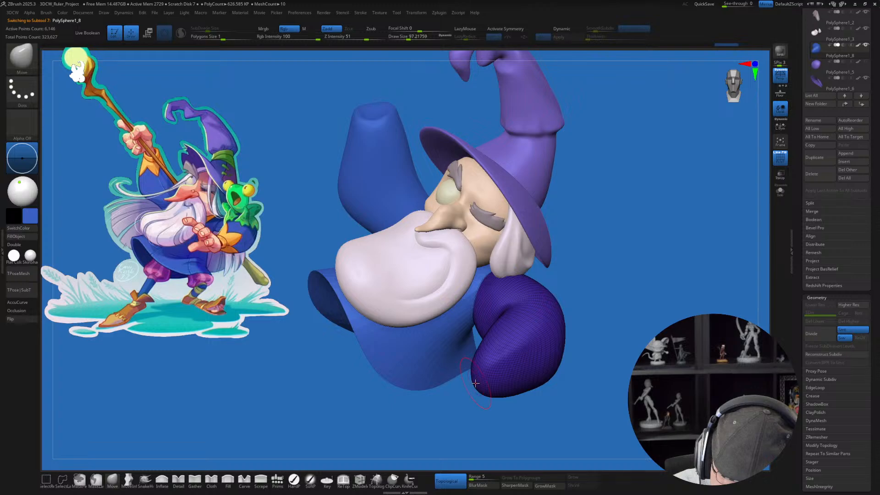
left_click_drag(475, 383, 483, 378)
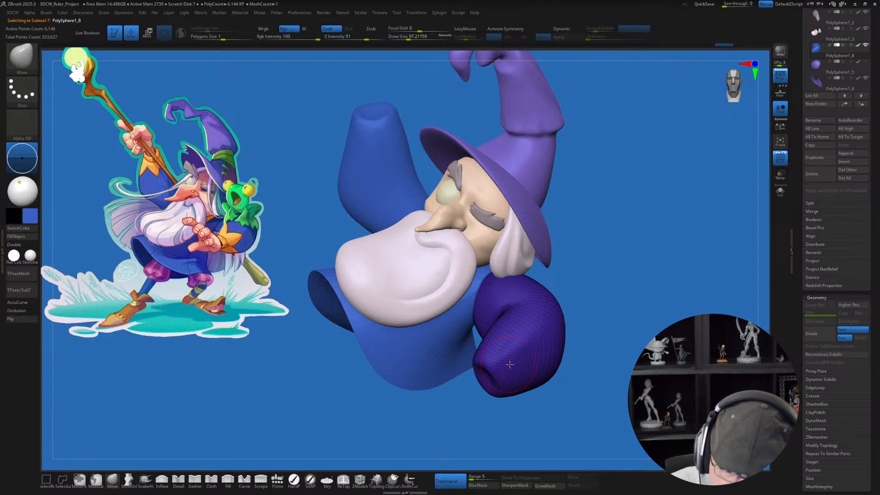
mouse_move(484, 378)
right_mouse_down()
mouse_move(487, 368)
mouse_move(498, 386)
mouse_move(491, 398)
right_mouse_up()
Step: Shape the front sleeve's opening further with the Move brush at draw size about 132
key("]")
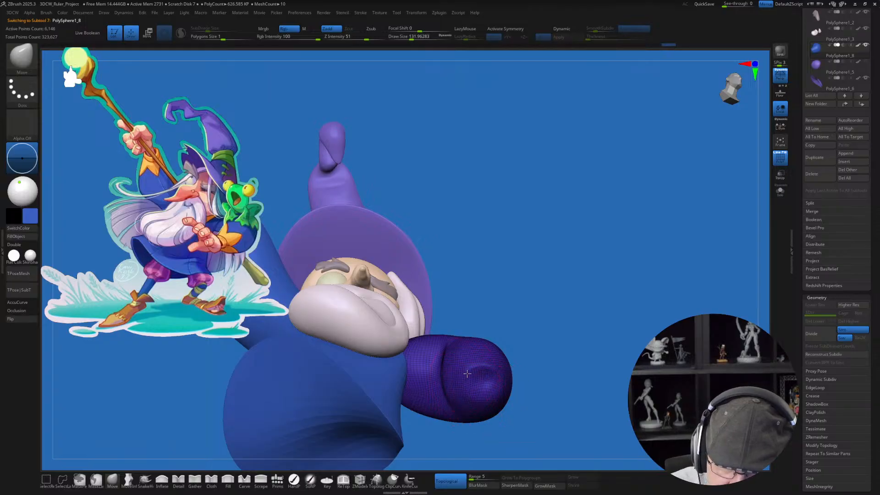
right_click_drag(540, 362, 498, 384)
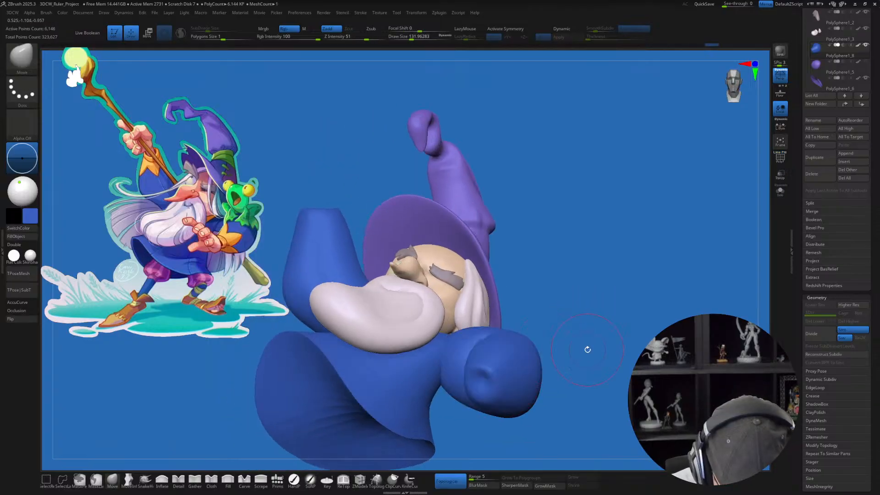
mouse_move(585, 350)
right_mouse_down()
mouse_move(573, 380)
mouse_move(570, 358)
right_mouse_up()
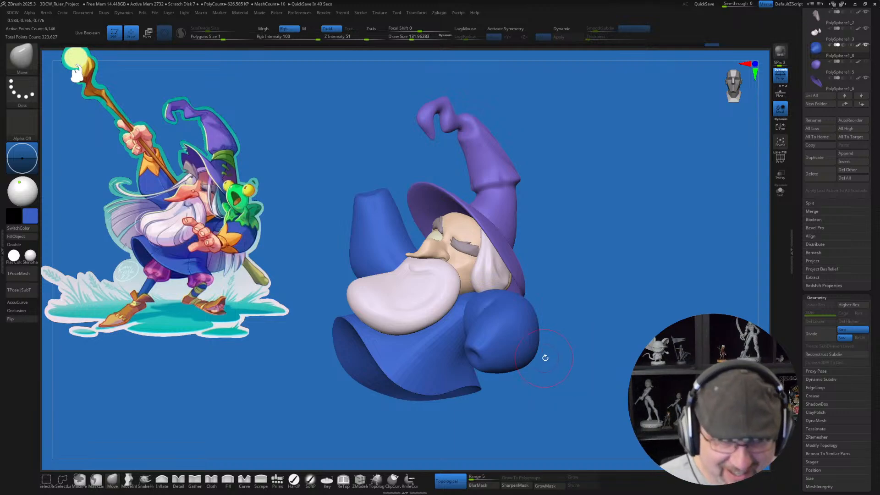
left_click_drag(563, 379, 561, 379)
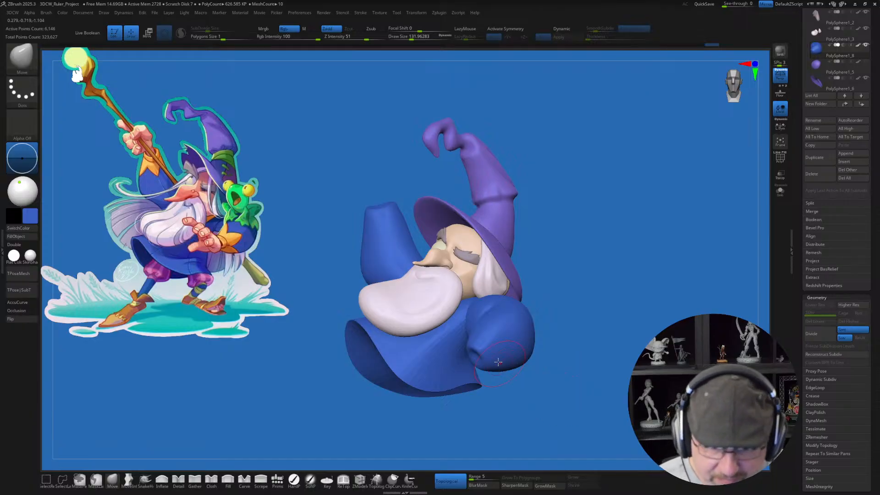
Step: Adjust the front sleeve's overall shape around the forearm and elbow with a larger Move brush
key("s")
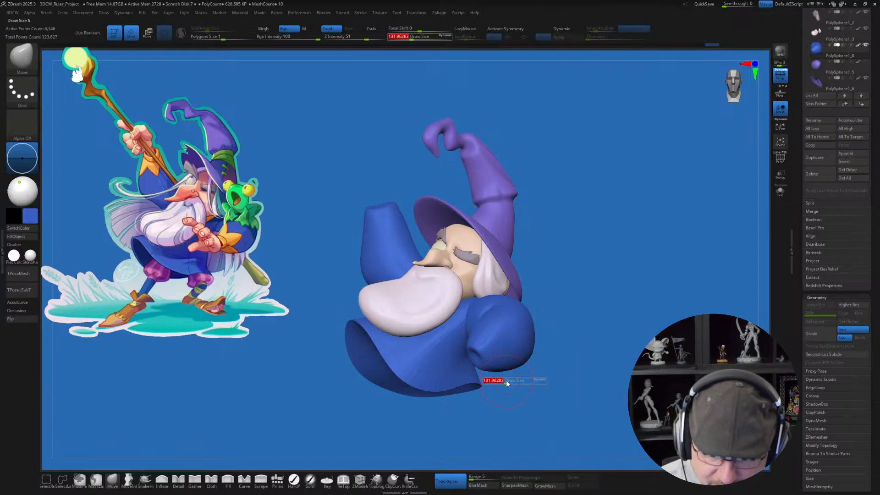
left_click_drag(506, 382, 482, 365)
key("s")
left_click_drag(495, 397, 511, 384)
mouse_move(473, 351)
left_mouse_down()
mouse_move(470, 344)
mouse_move(475, 359)
mouse_move(493, 361)
left_mouse_up()
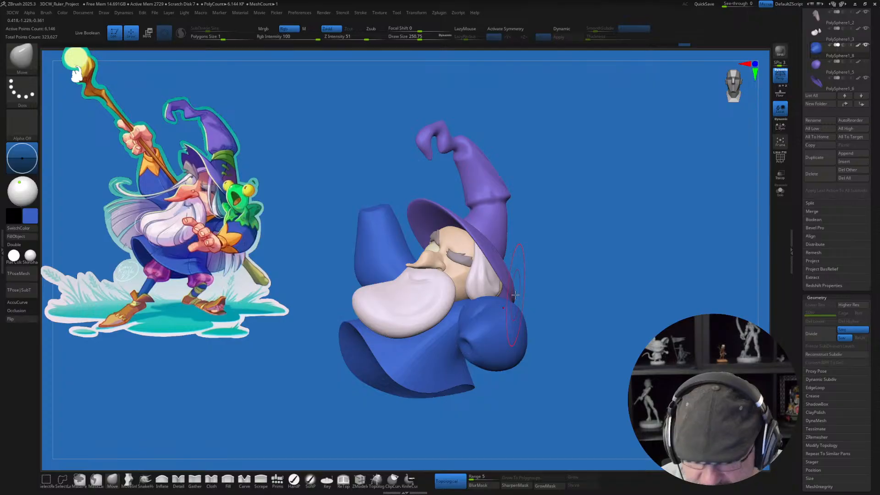
left_click_drag(522, 364, 525, 355)
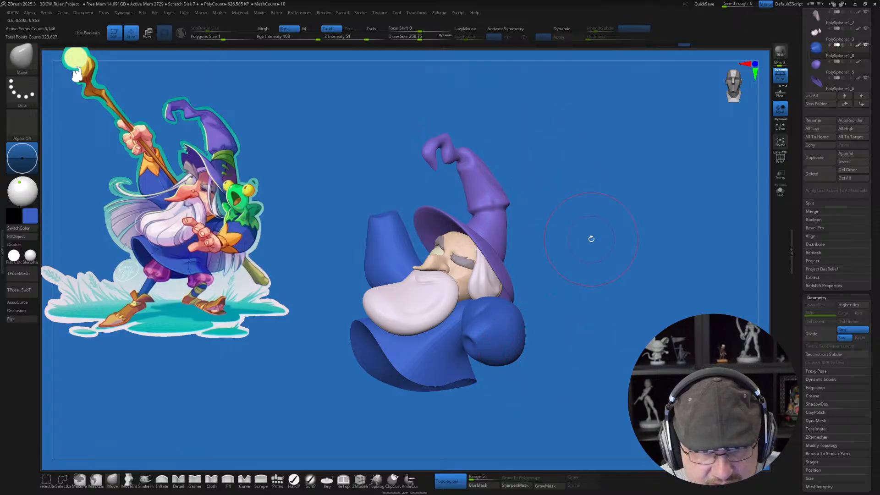
Step: Adjust the head and beard with the Move brush, widening the beard toward the front shoulder at draw size about 228
left_click(501, 220, "alt")
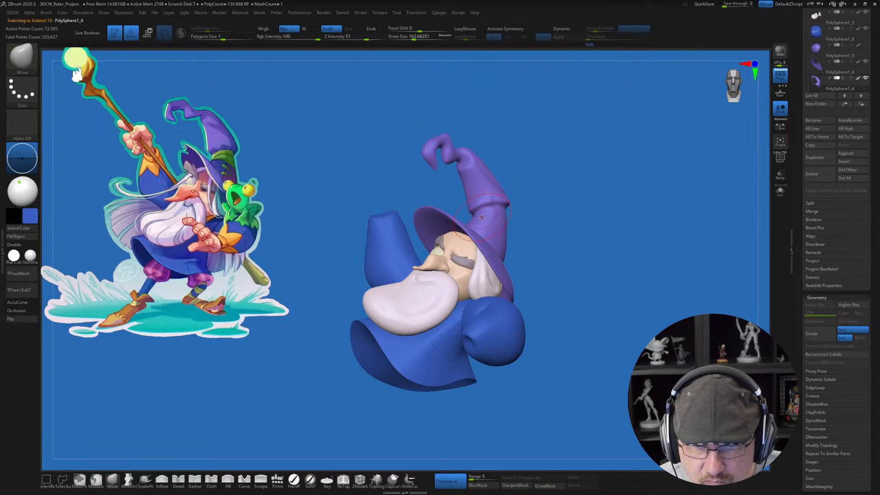
mouse_move(563, 255)
left_mouse_down()
mouse_move(581, 257)
mouse_move(567, 257)
left_mouse_up()
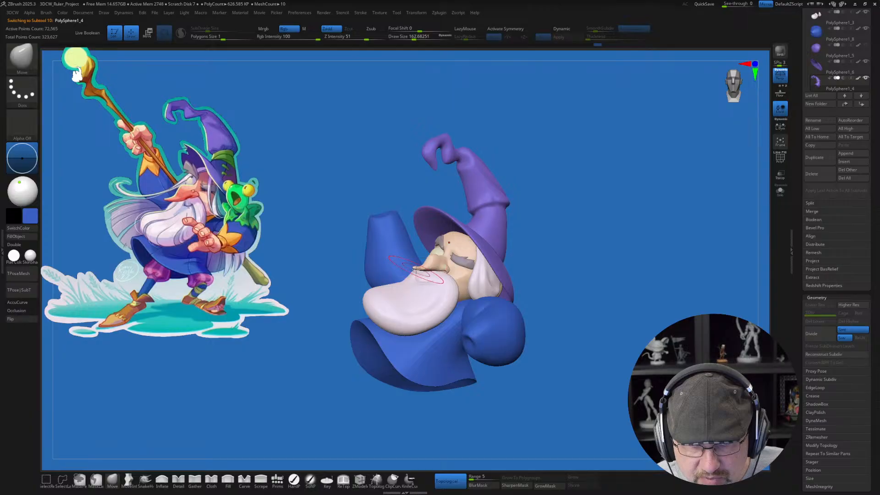
left_click(427, 265, "alt")
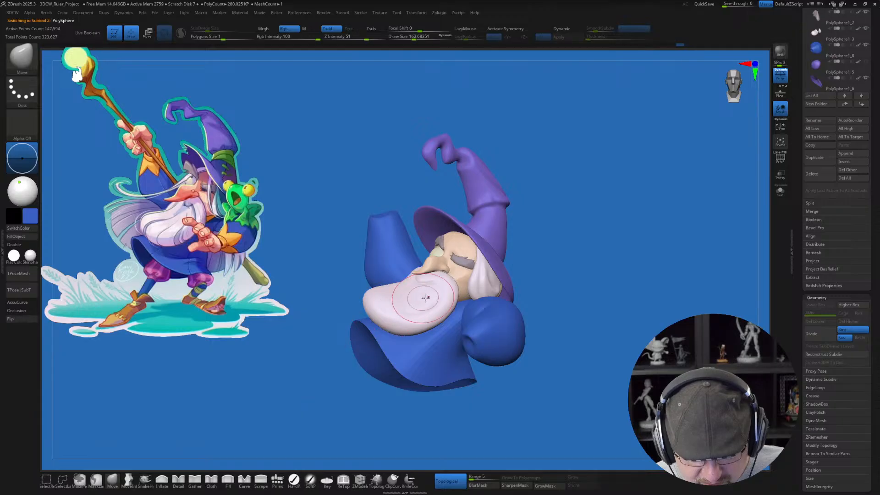
key("]")
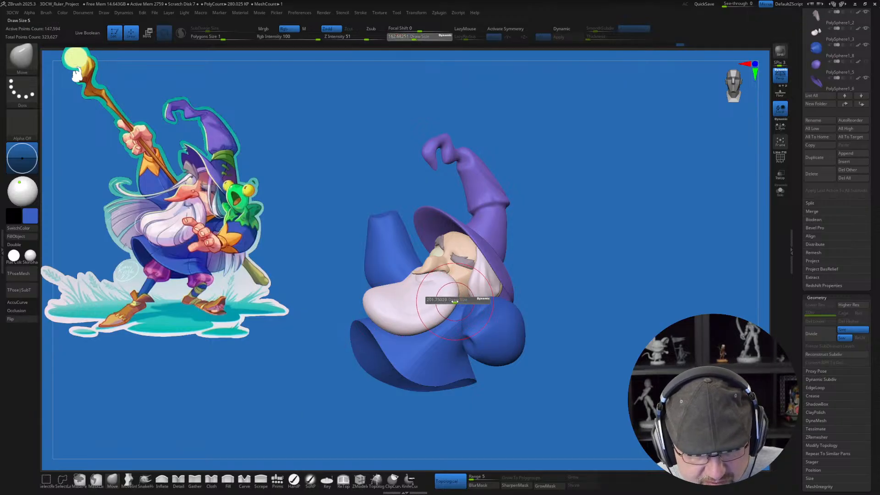
left_click(461, 302, "alt")
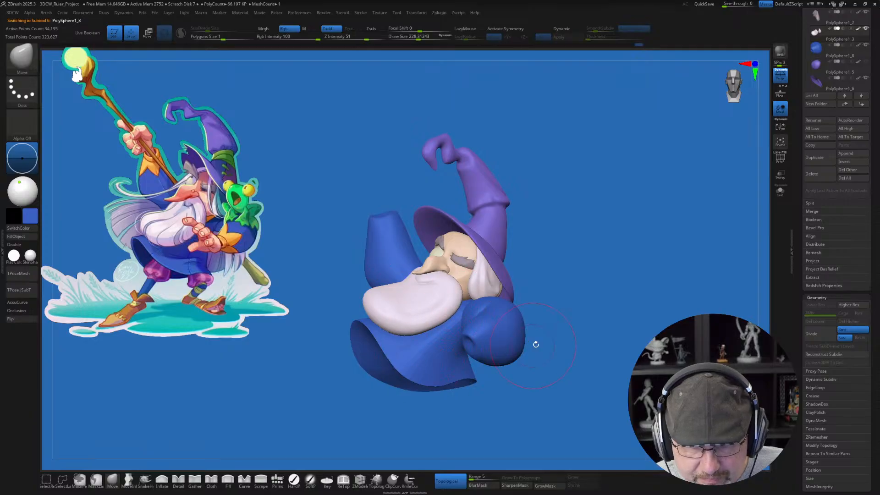
left_click_drag(654, 272, 609, 279)
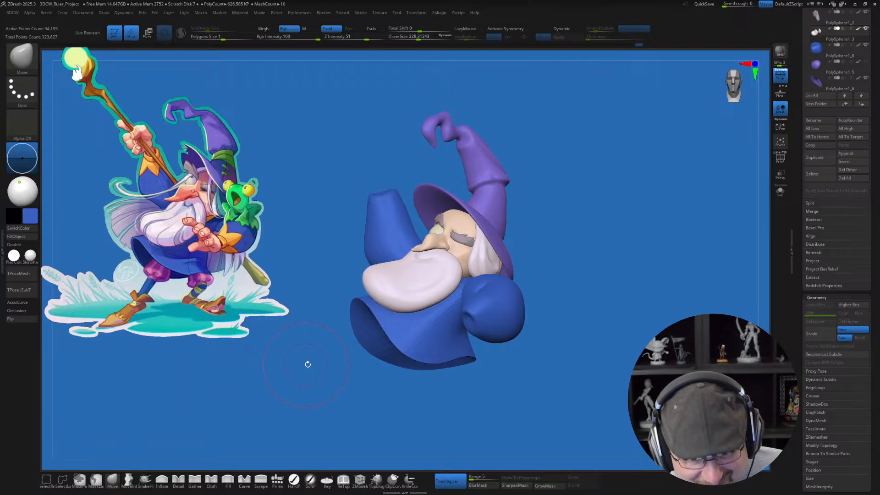
key("s")
left_click(311, 371)
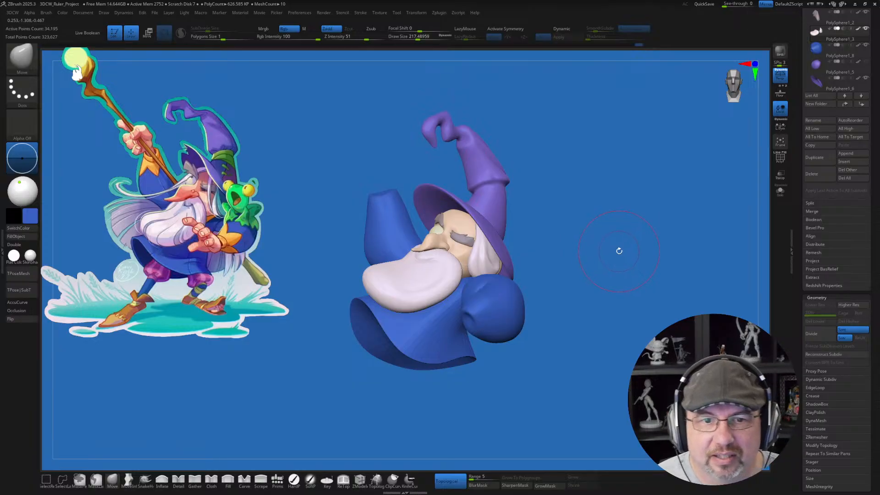
left_click_drag(616, 256, 614, 259)
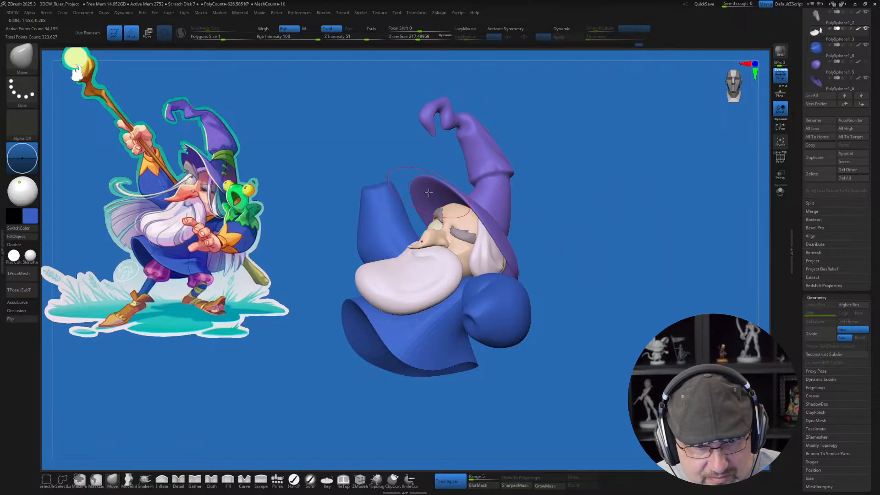
Step: Select the raised arm and refine its sleeve tip with the Move brush at draw size about 217
left_click(377, 197, "alt")
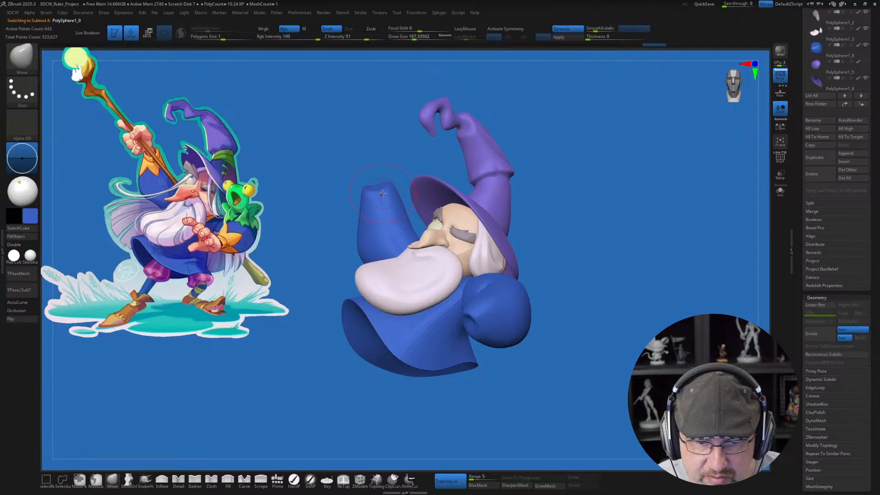
key("s")
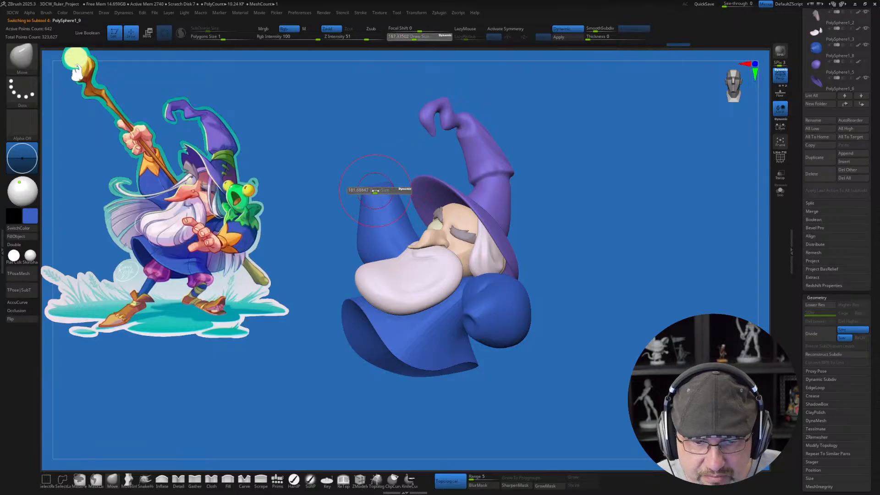
left_click_drag(374, 190, 377, 191)
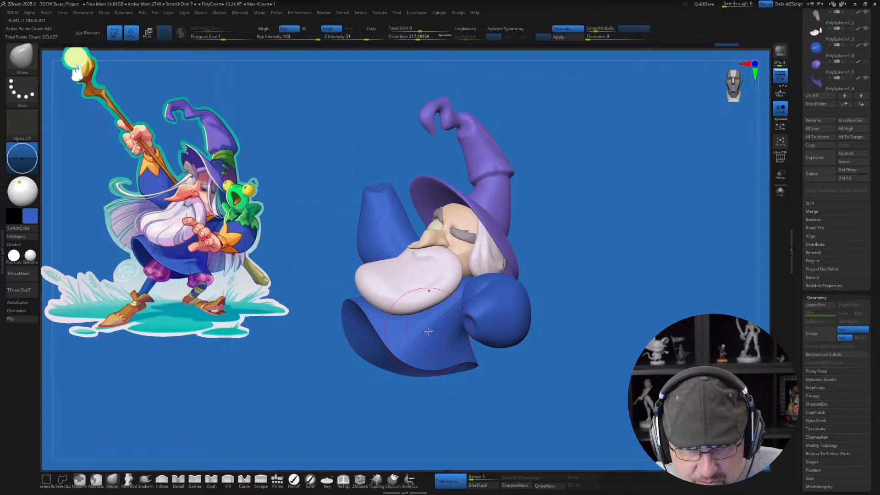
Step: Insert a QuadSphere-2 primitive below the robe's front hem in the pink sampled from the reference trousers
left_click(502, 343, "alt")
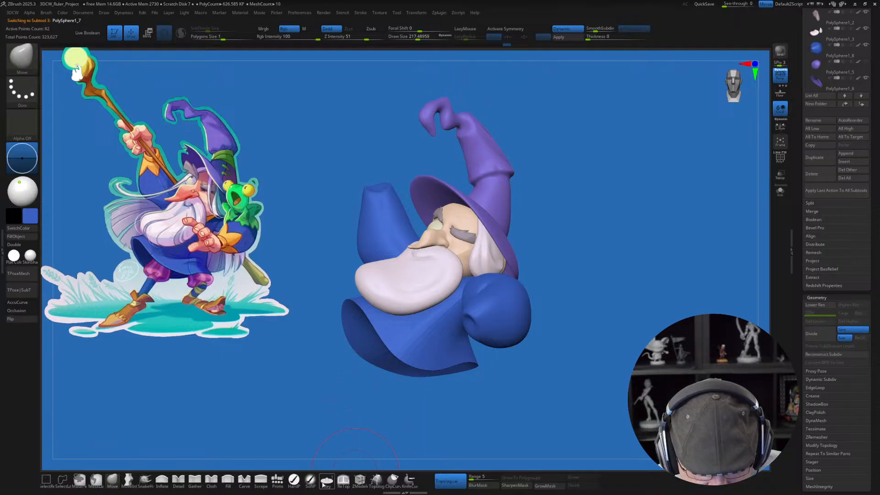
left_click(278, 480)
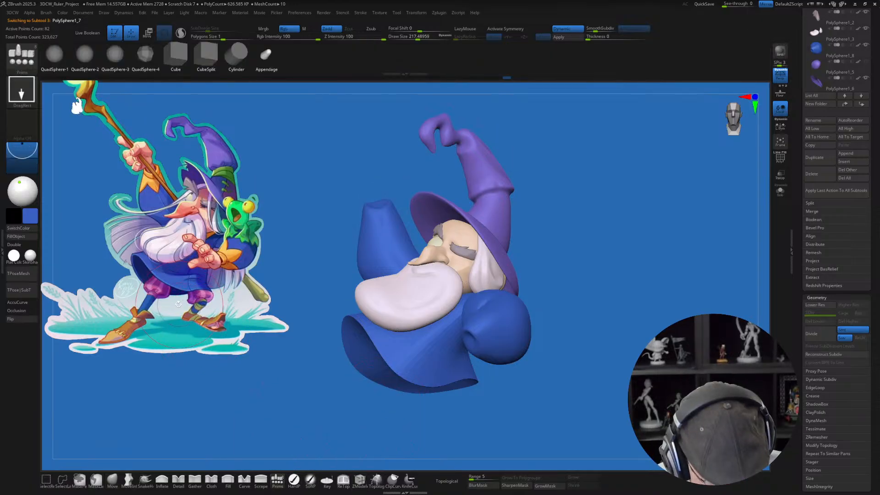
key("z")
key("z")
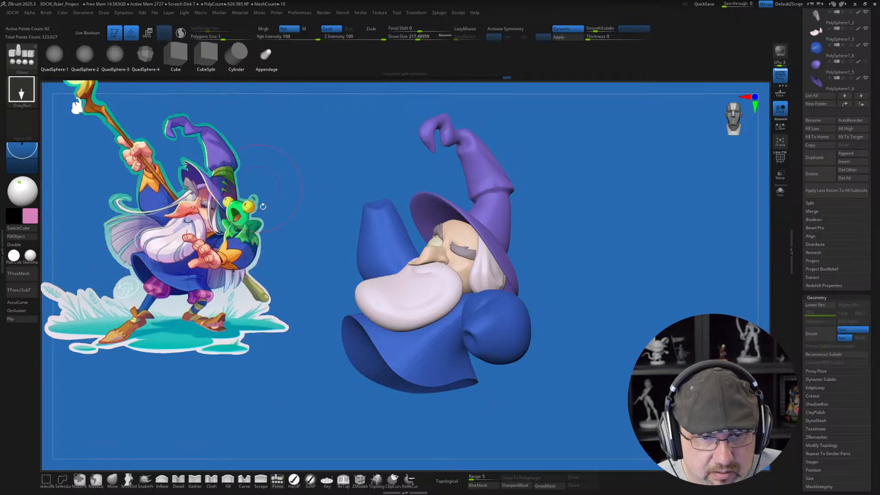
left_click(96, 61)
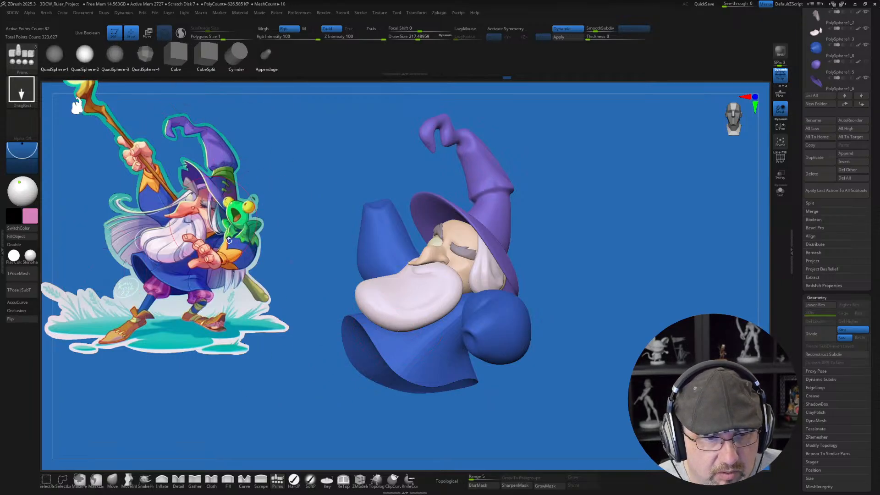
left_click_drag(579, 279, 591, 280, "alt")
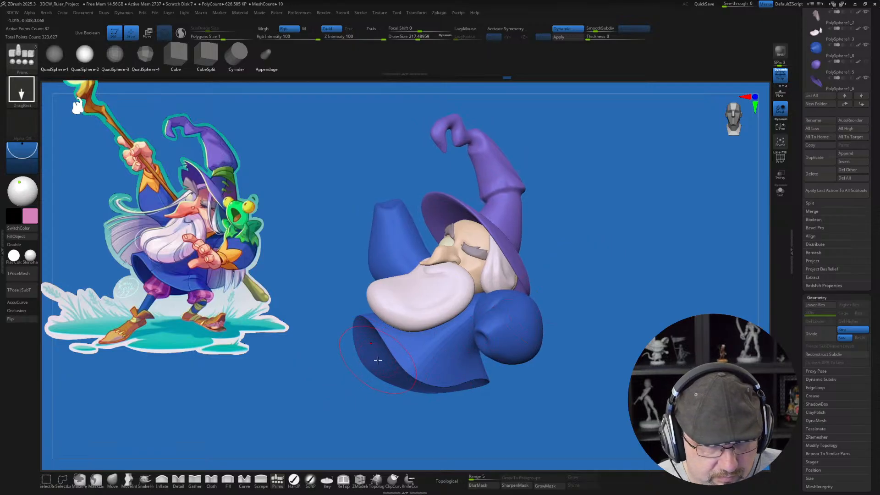
left_click_drag(377, 360, 391, 396)
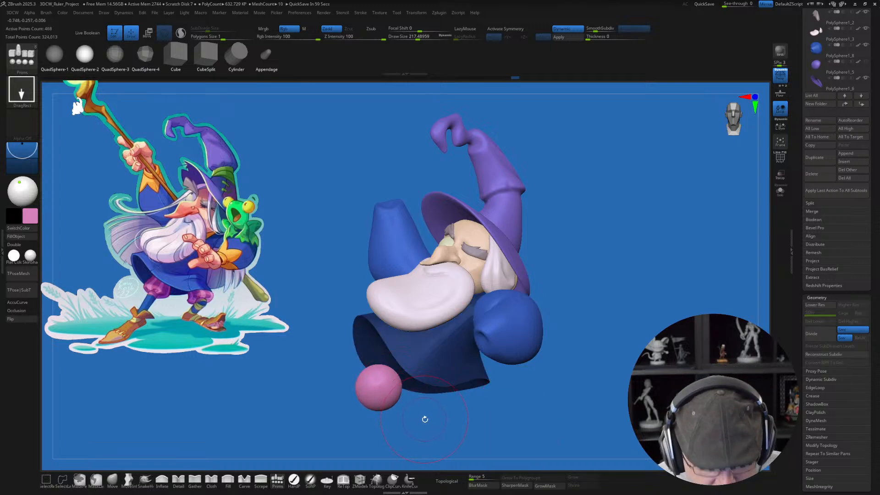
Step: Move the pink sphere up under the robe's hem and stretch it into an elongated trouser-leg form
key("w")
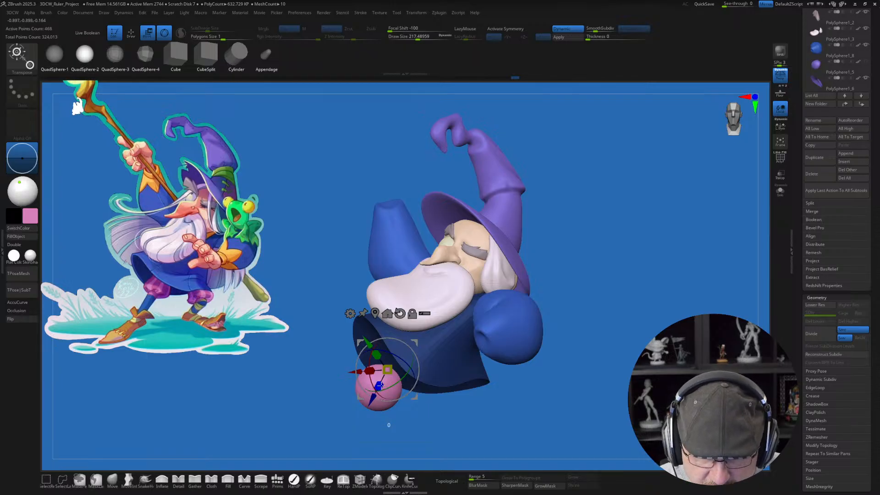
left_click_drag(379, 386, 383, 381)
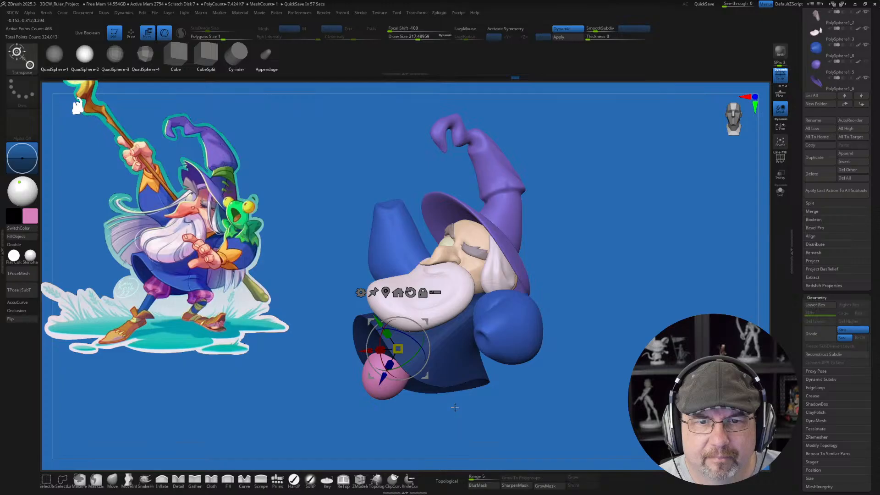
left_click_drag(455, 407, 477, 407)
left_click_drag(428, 334, 478, 310)
left_click_drag(513, 389, 533, 388)
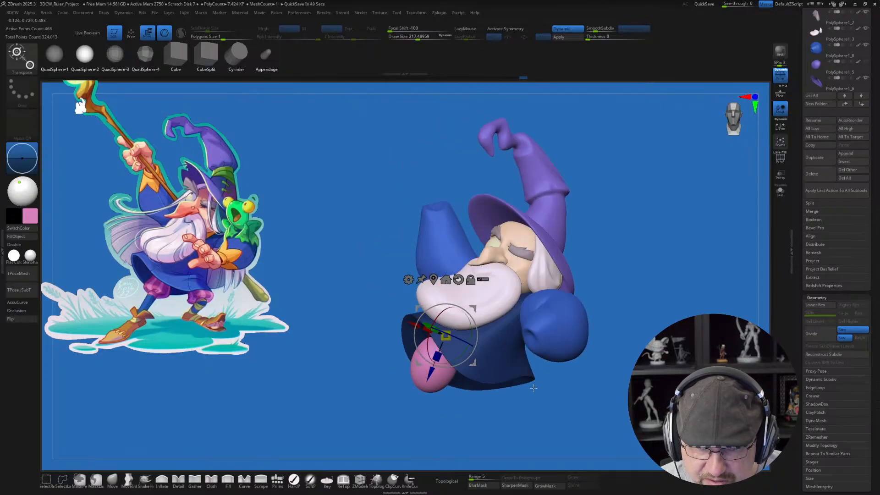
Step: Reposition the pink trouser form toward the middle of the hem and tilt it to follow the leg direction
left_click_drag(474, 310, 490, 320)
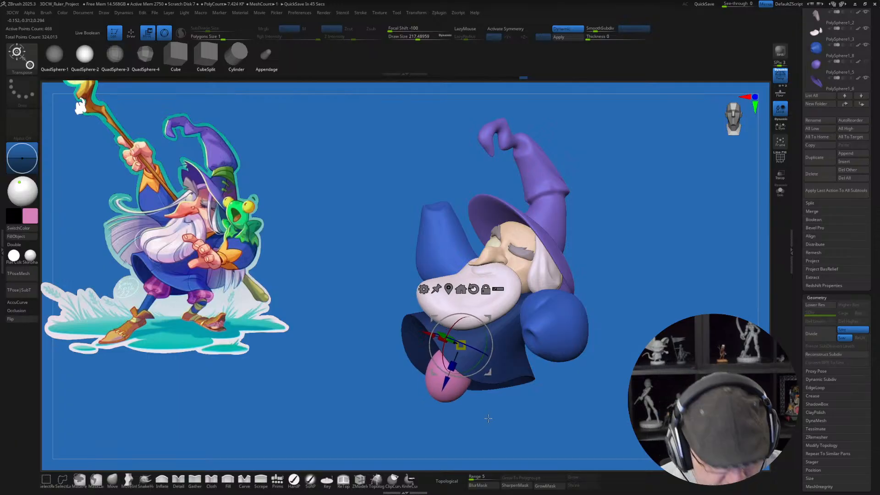
mouse_move(488, 418)
left_mouse_down()
mouse_move(513, 401)
mouse_move(491, 404)
mouse_move(488, 416)
left_mouse_up()
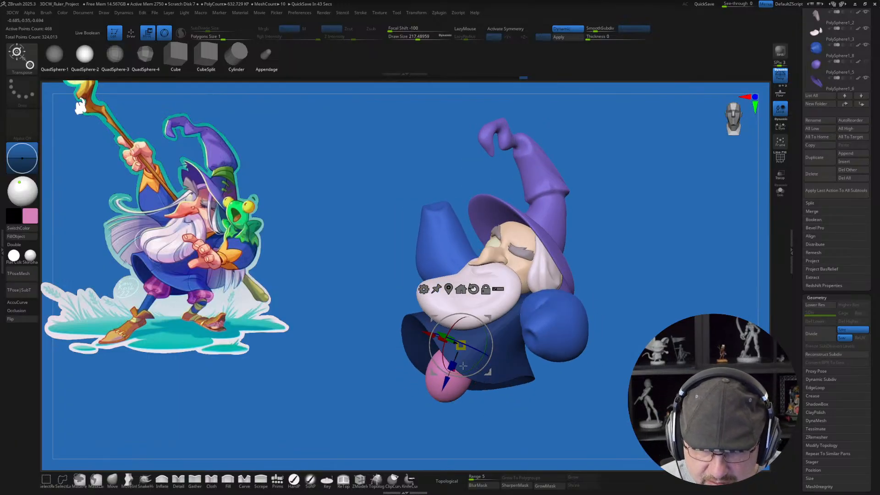
left_click_drag(431, 355, 431, 354)
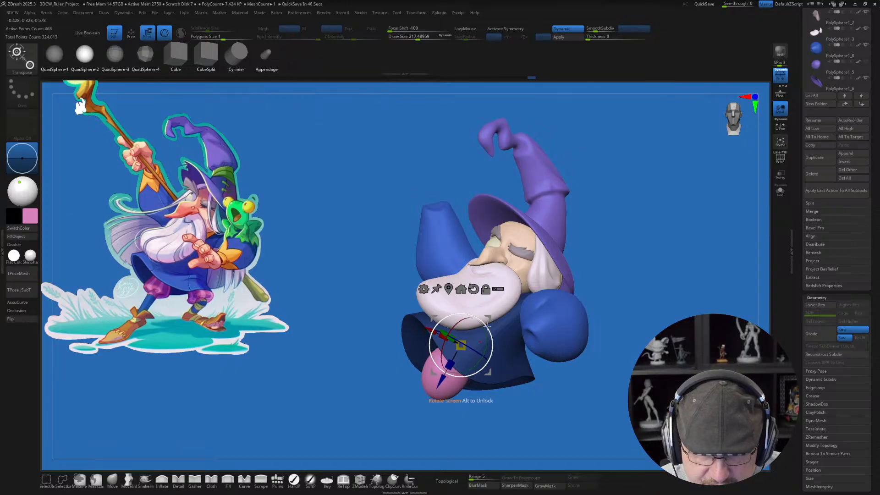
left_click_drag(487, 371, 489, 374)
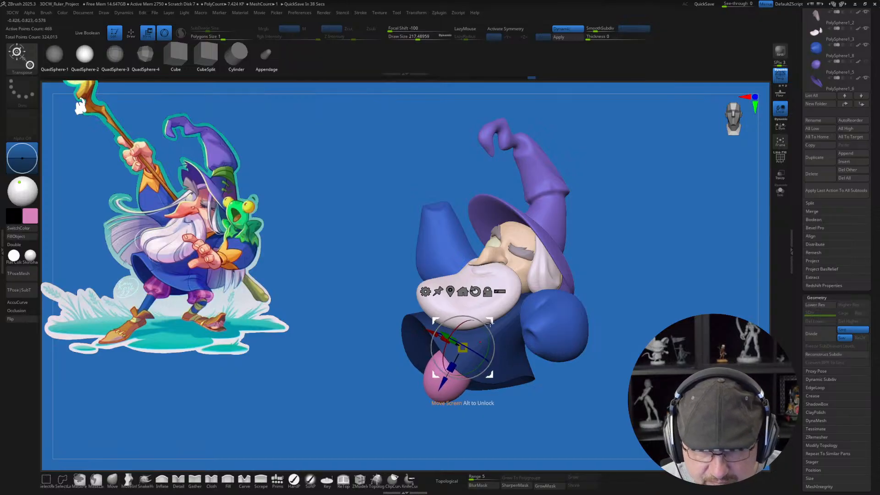
Step: Reshape the lower end of the pink trouser leg with the Move brush at draw size about 259
mouse_move(483, 431)
left_mouse_down()
mouse_move(475, 435)
mouse_move(508, 426)
mouse_move(504, 387)
mouse_move(484, 436)
mouse_move(450, 432)
mouse_move(446, 421)
mouse_move(481, 362)
left_mouse_up()
key("q")
left_click(113, 480)
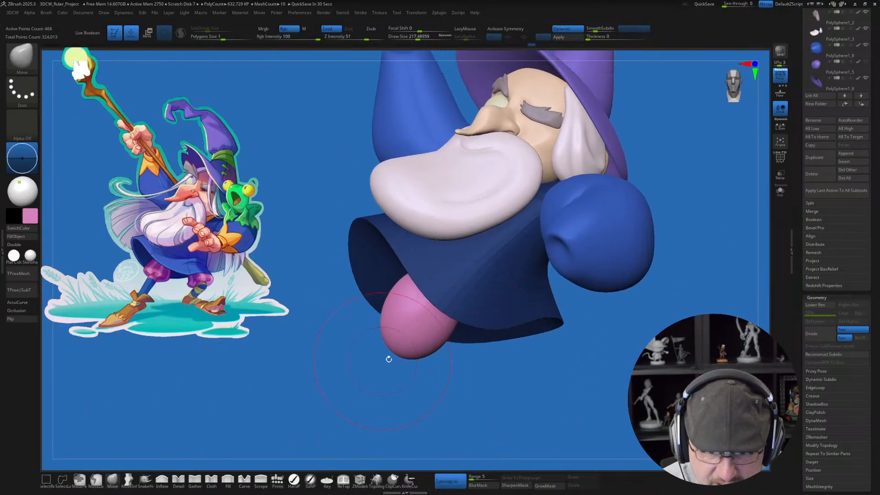
key("s")
left_click_drag(399, 351, 421, 365)
key("s")
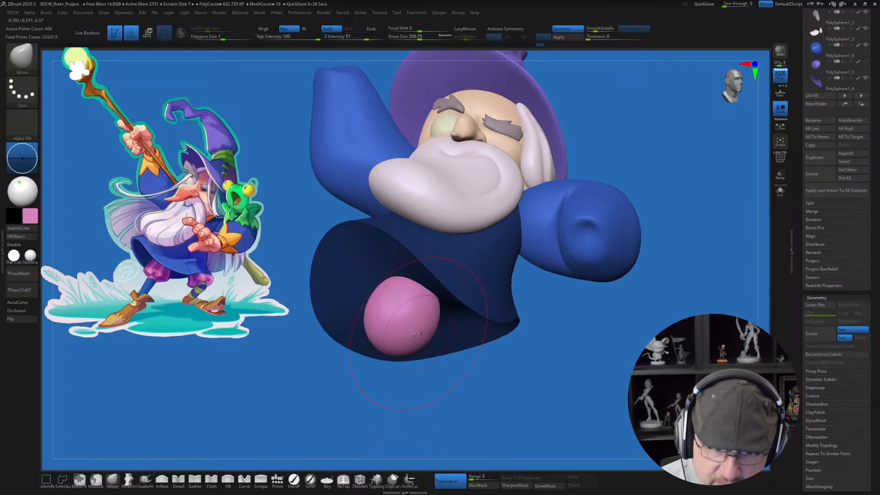
Step: Round out the pink trouser leg from the front and side with the Move brush at draw size about 202
key("s")
left_click_drag(393, 323, 386, 322)
right_click_drag(421, 337, 348, 353)
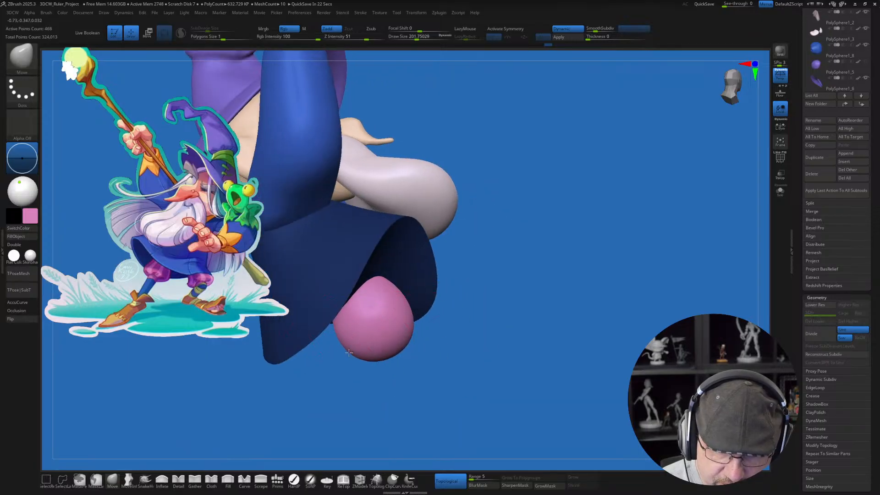
mouse_move(410, 362)
right_mouse_down()
mouse_move(392, 356)
mouse_move(424, 369)
mouse_move(428, 360)
right_mouse_up()
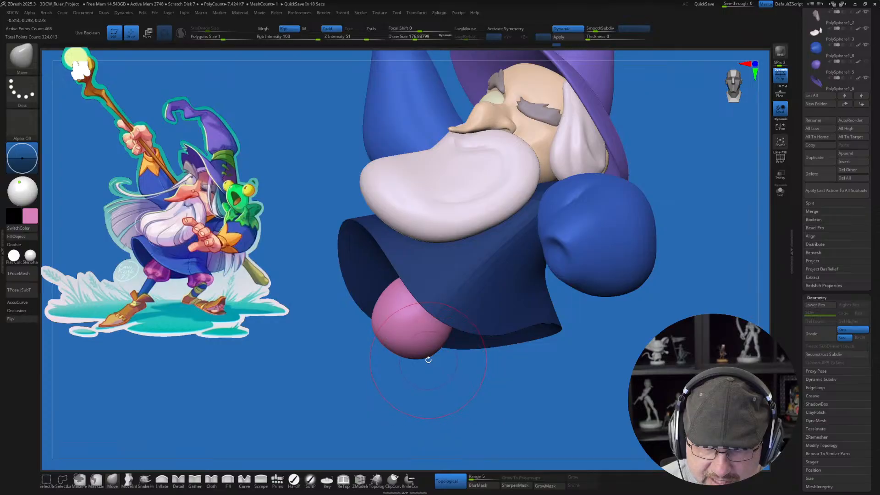
Step: Puff out the pink trouser leg's lower sides from several angles with the Move brush at draw size about 199
left_click_drag(425, 353, 426, 357)
key("s")
left_click_drag(385, 316, 384, 334)
right_click_drag(409, 362, 440, 381)
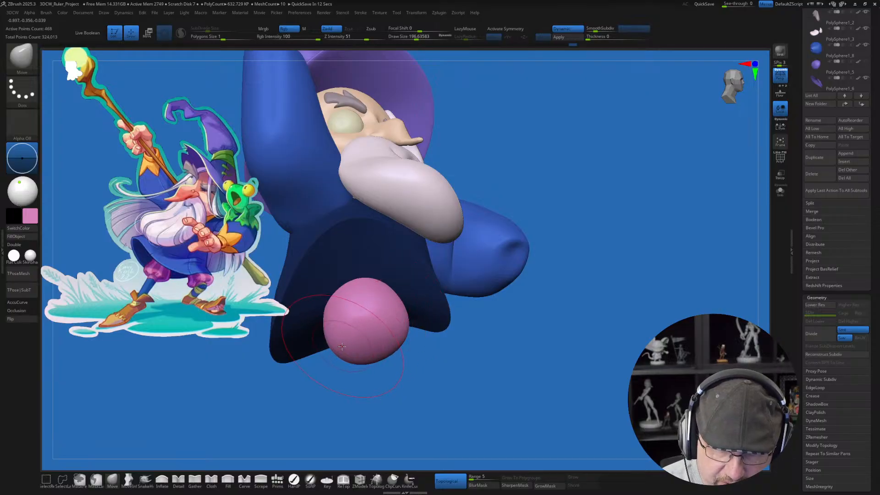
left_click_drag(341, 347, 332, 354)
right_click_drag(389, 336, 417, 383)
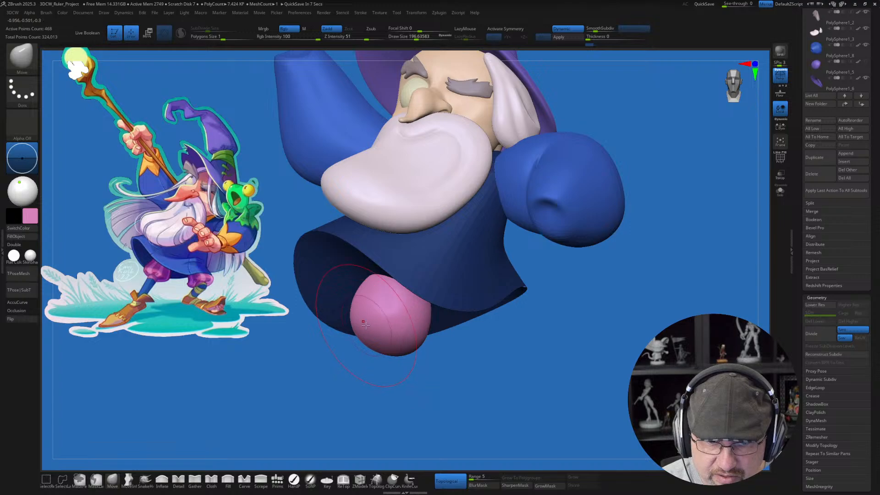
mouse_move(445, 328)
right_mouse_down()
mouse_move(451, 341)
mouse_move(435, 312)
right_mouse_up()
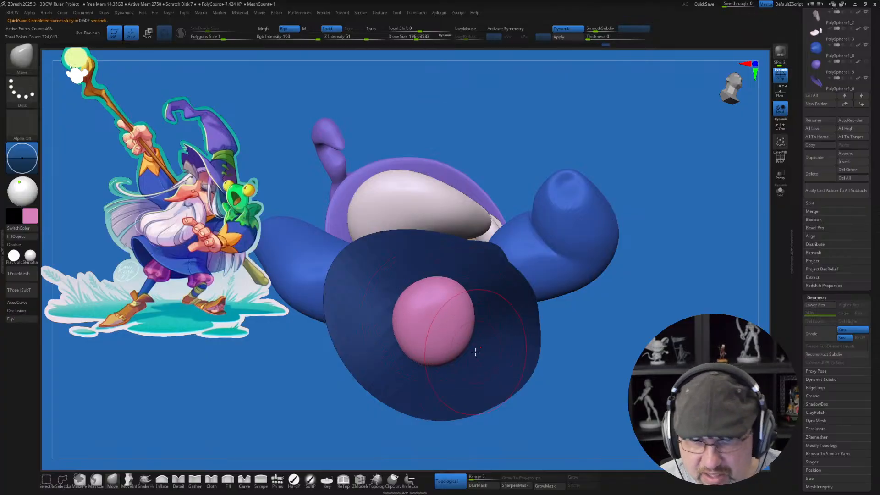
Step: Adjust the pink trouser leg's placement with the gizmo and pull its outer side outward with the Move brush
left_click_drag(631, 341, 574, 381)
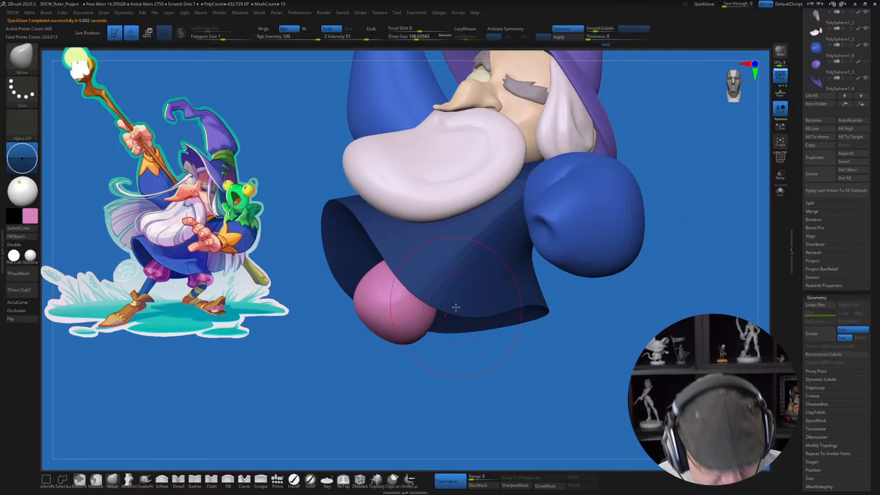
key("w")
left_click_drag(450, 229, 413, 314, "alt")
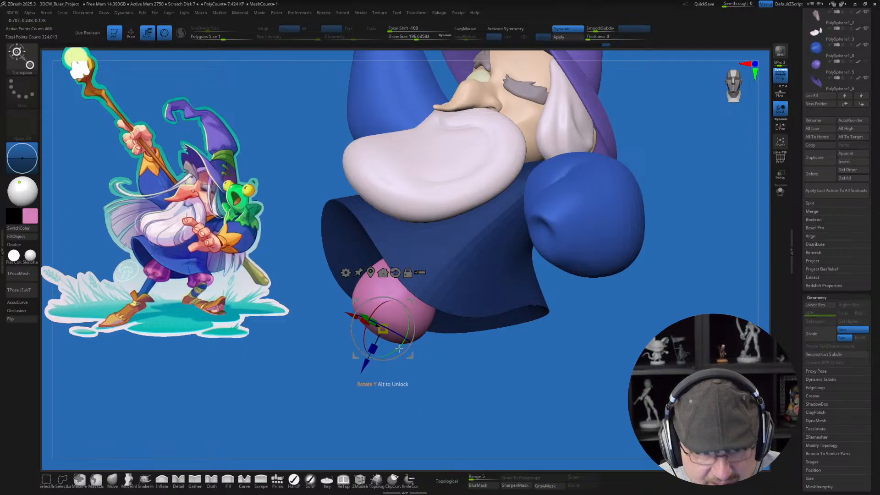
key("q")
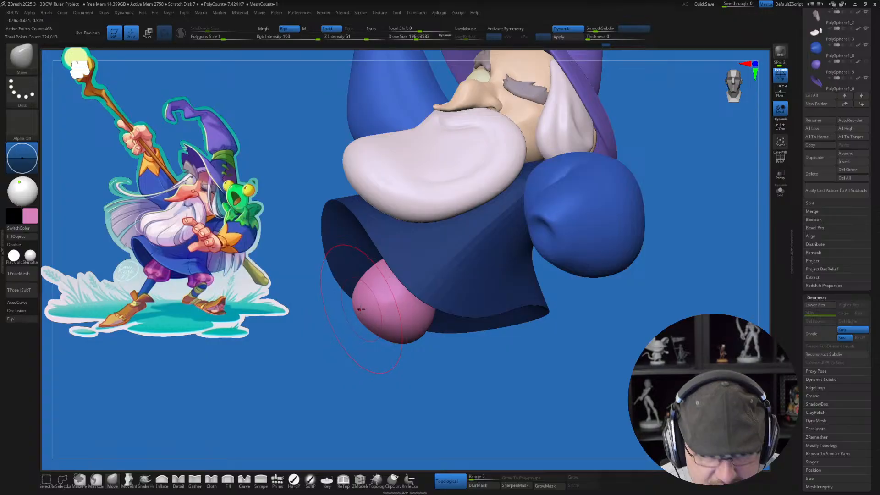
left_click_drag(358, 308, 349, 300)
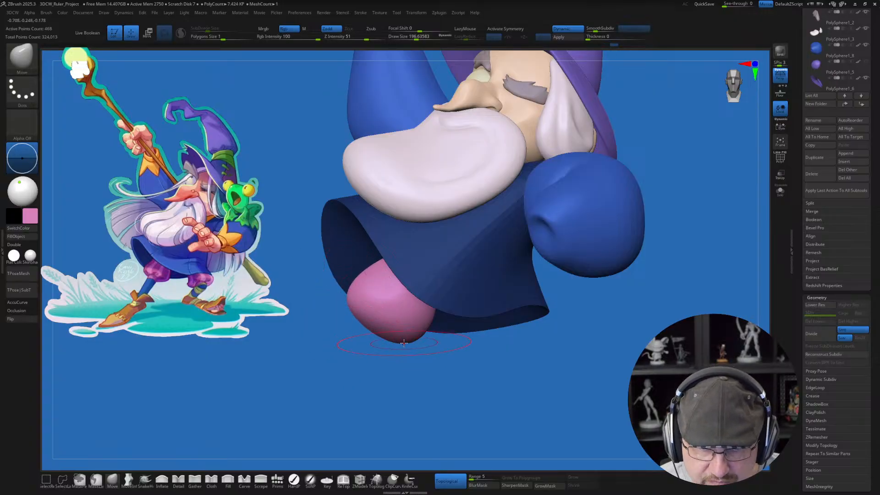
Step: Pull the pink trouser leg's bottom slightly down and even out its rounded underside with the Move brush
left_click_drag(403, 343, 407, 346)
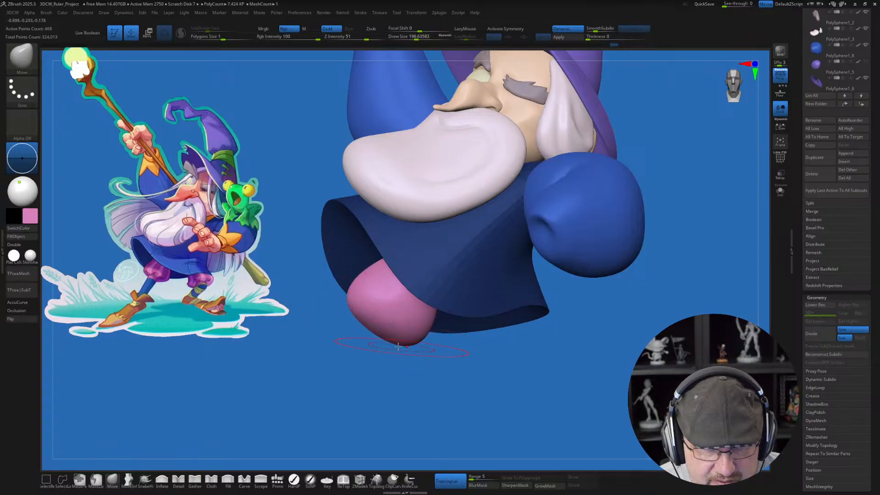
left_click_drag(552, 371, 479, 308)
left_click_drag(603, 309, 529, 305)
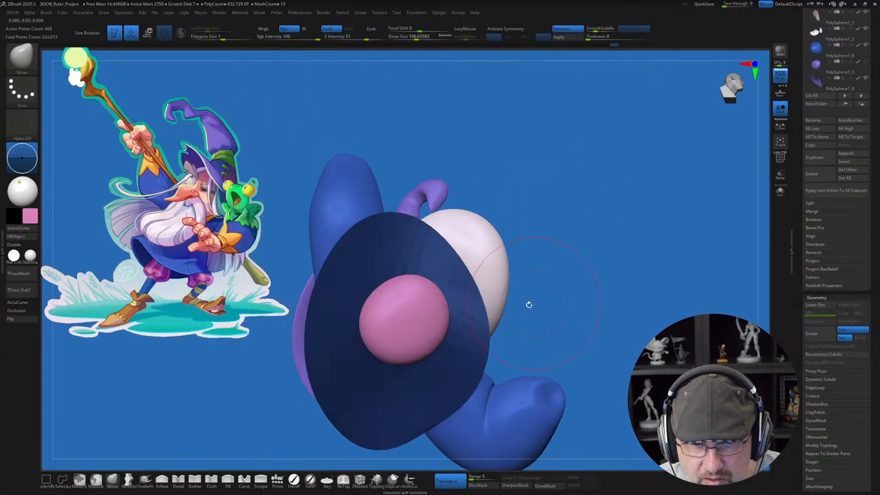
left_click(389, 298, "alt")
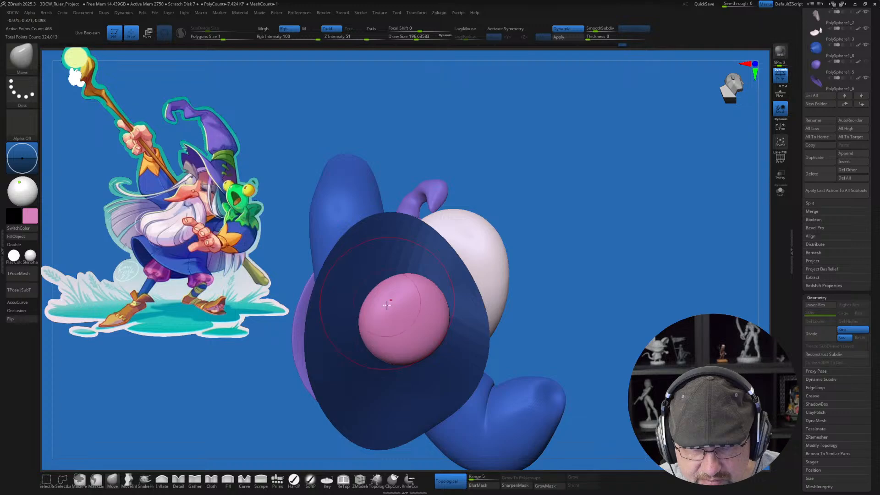
left_click_drag(564, 297, 480, 378)
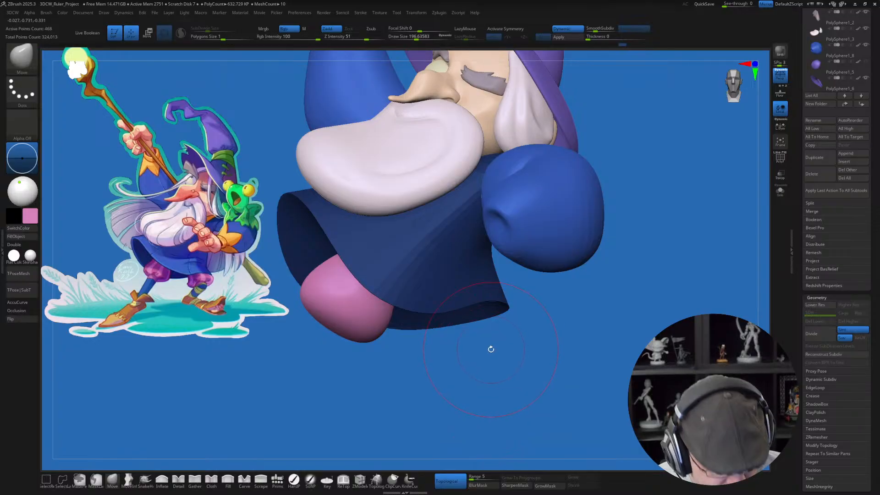
left_click_drag(491, 353, 362, 237)
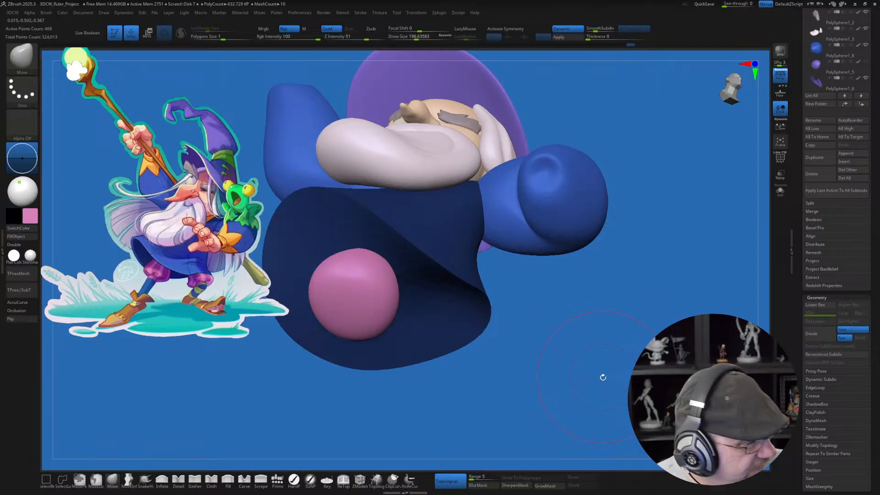
left_click_drag(617, 402, 599, 369)
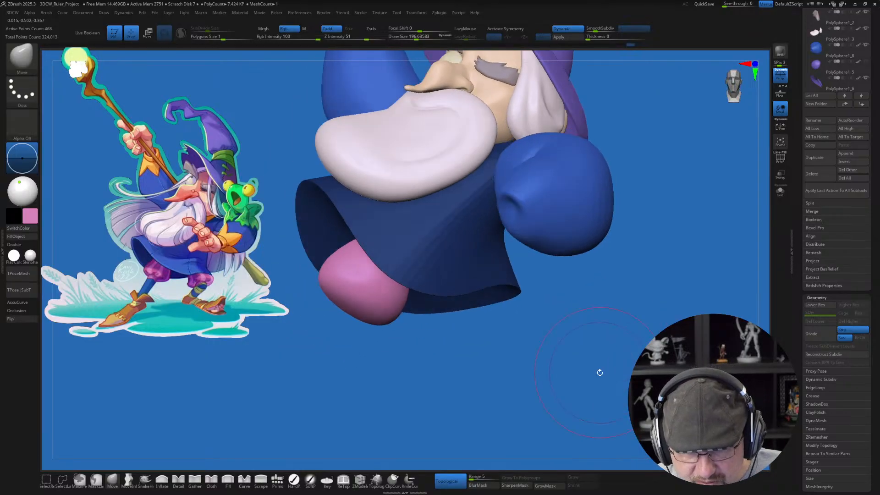
left_click_drag(575, 337, 575, 372)
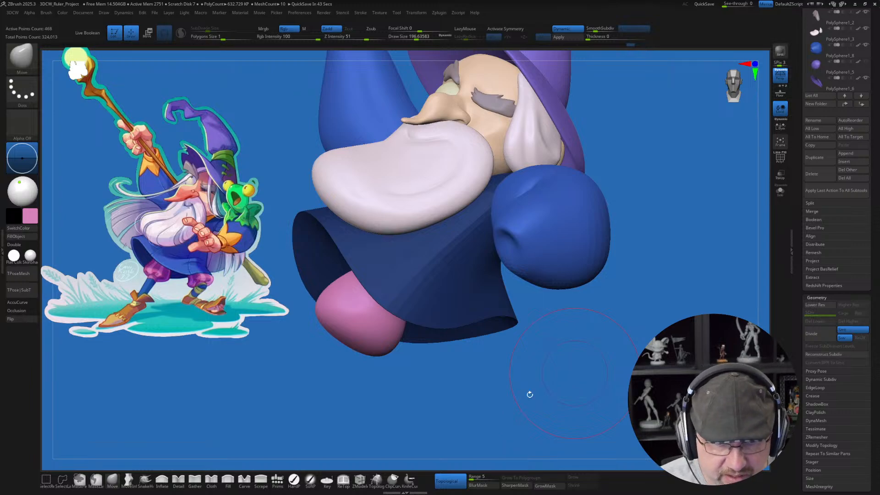
Step: Duplicate the pink trouser leg with the gizmo, place the copy under the other side of the robe, and clear the mask
key("w")
left_click_drag(387, 311, 500, 333, "ctrl")
left_click_drag(501, 352, 507, 332)
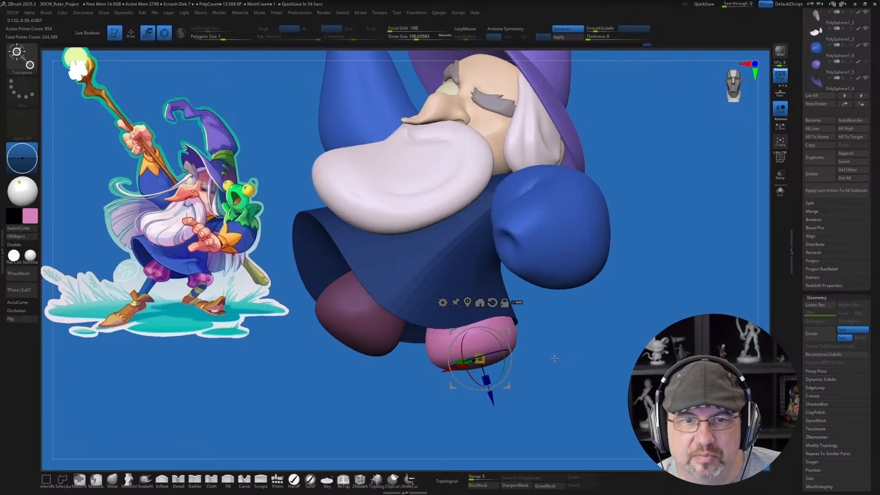
left_click_drag(565, 381, 535, 377)
left_click_drag(499, 335, 468, 334)
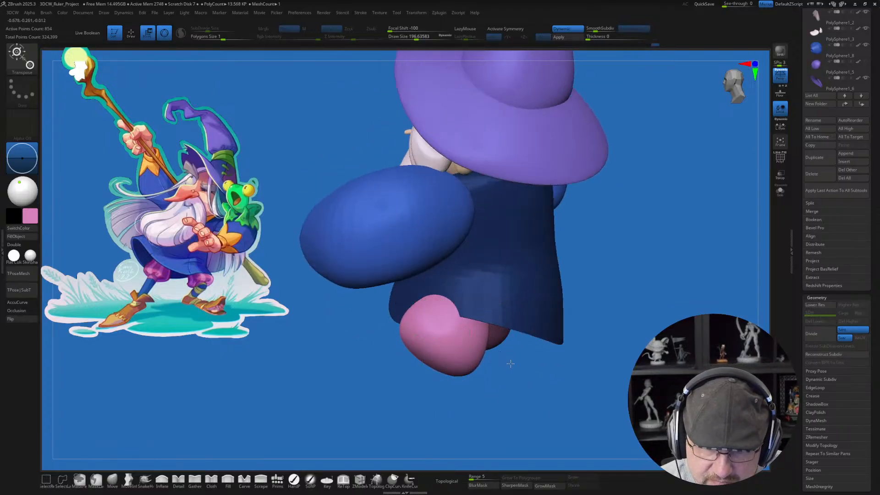
left_click_drag(510, 361, 539, 349)
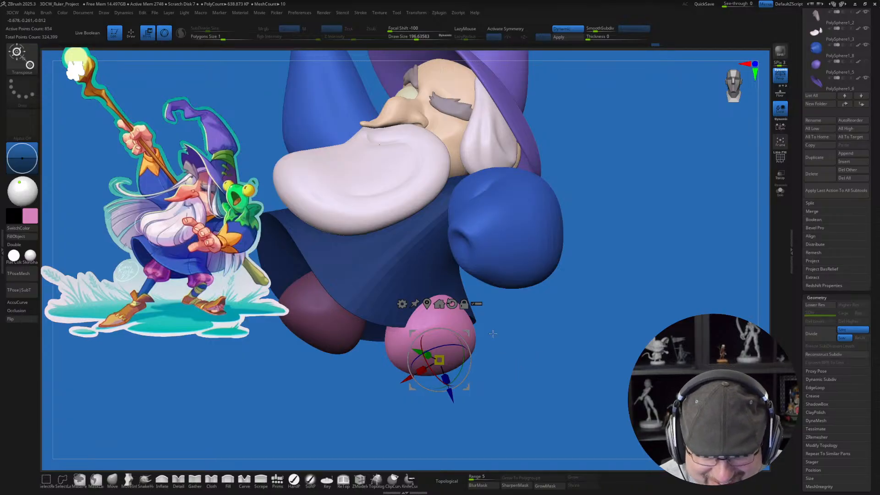
left_click_drag(468, 334, 477, 335)
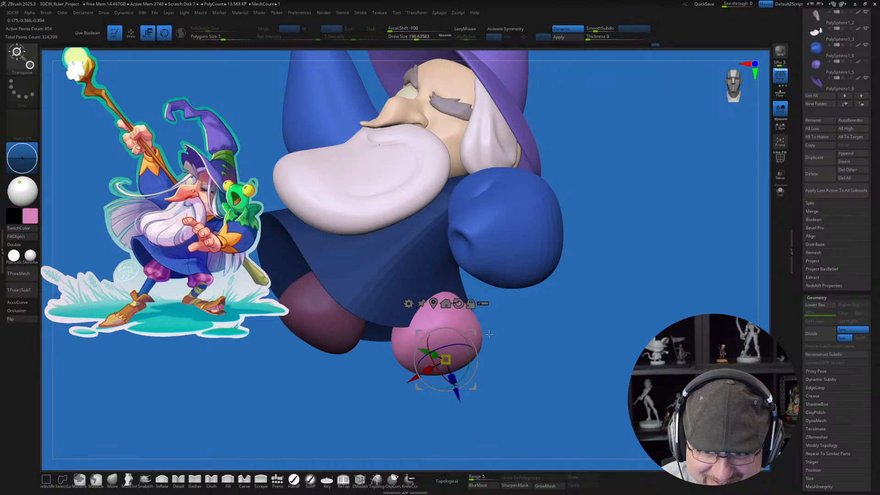
left_click_drag(544, 376, 505, 386)
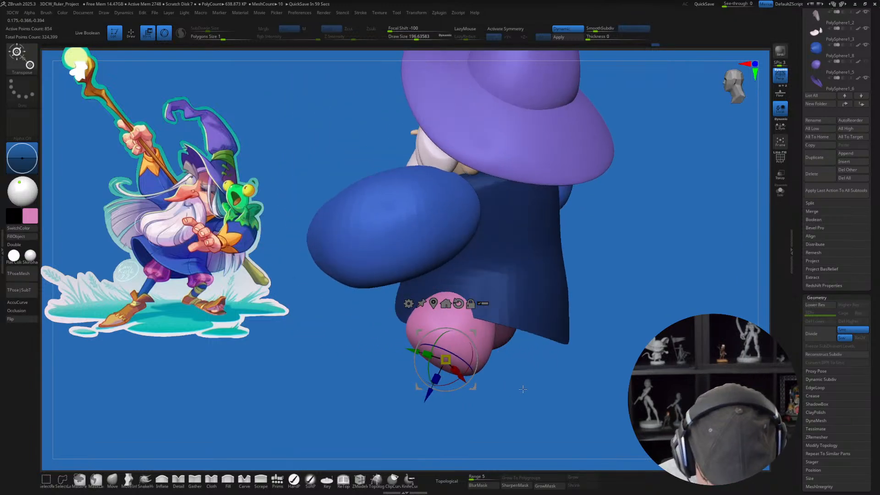
key("q")
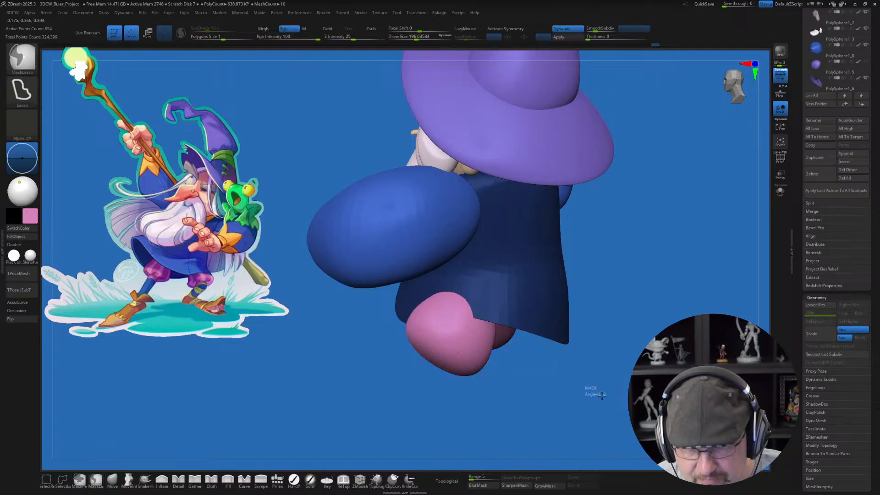
left_click(522, 334, "alt")
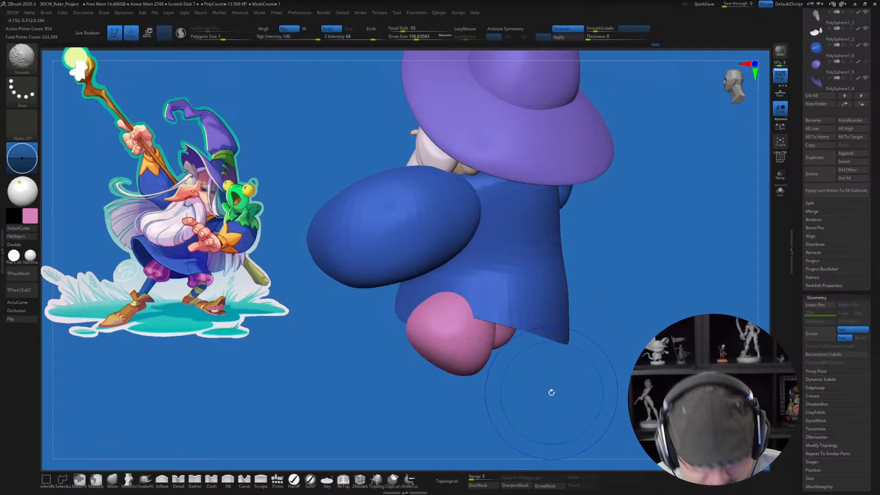
Step: Turn on the polyframe display, isolate the two trouser legs and split them from the robe into their own subtool
key("shift+f")
left_click_drag(540, 387, 571, 382)
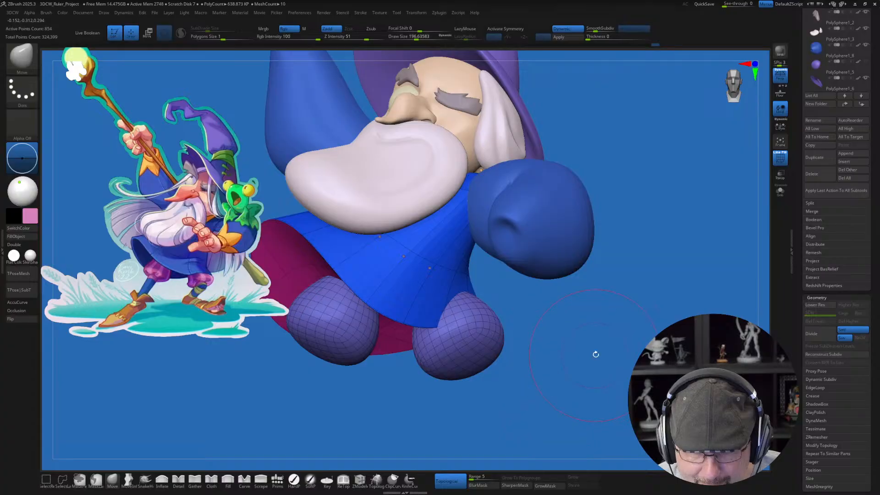
left_click(462, 342, "ctrl+shift")
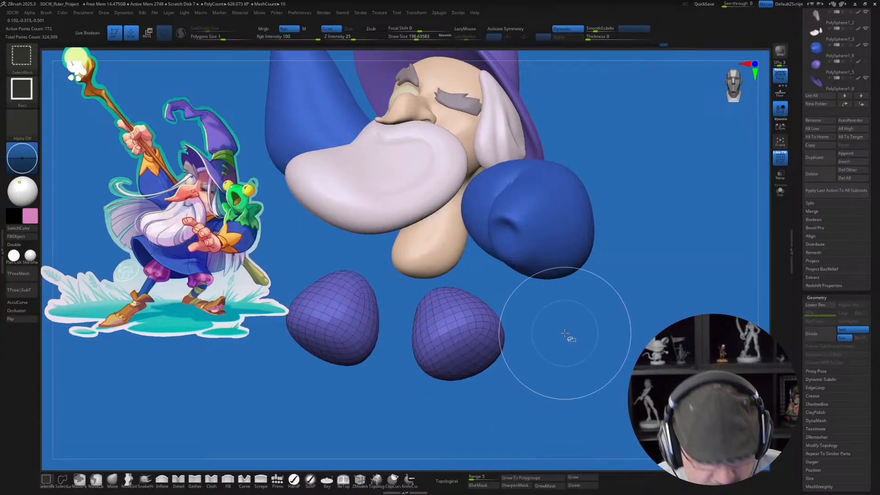
key("3")
left_click(580, 290)
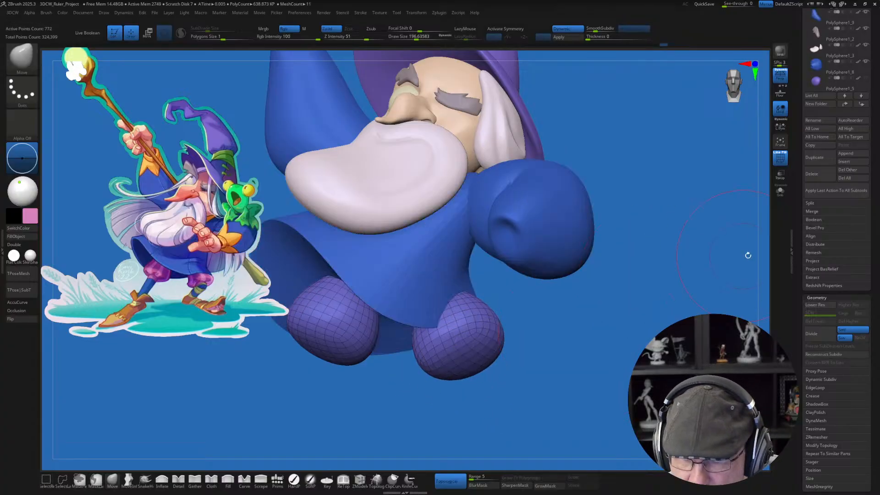
left_click_drag(591, 349, 619, 326)
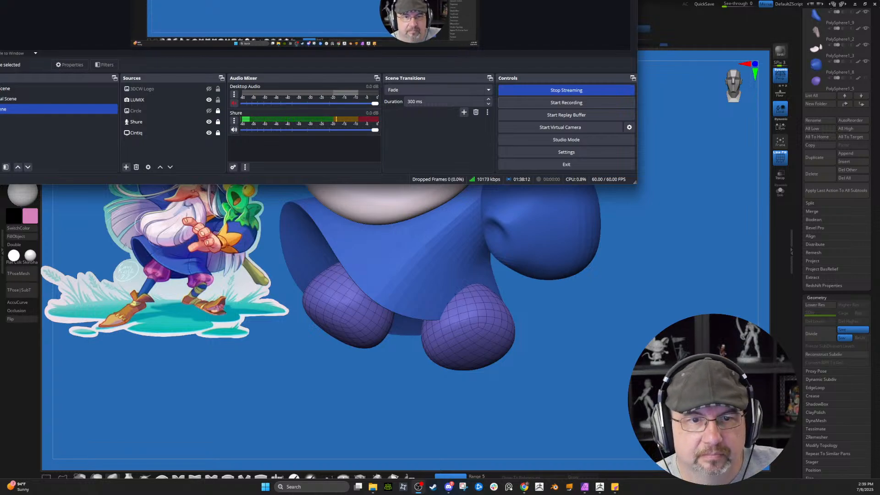
left_click_drag(412, 0, 0, 0)
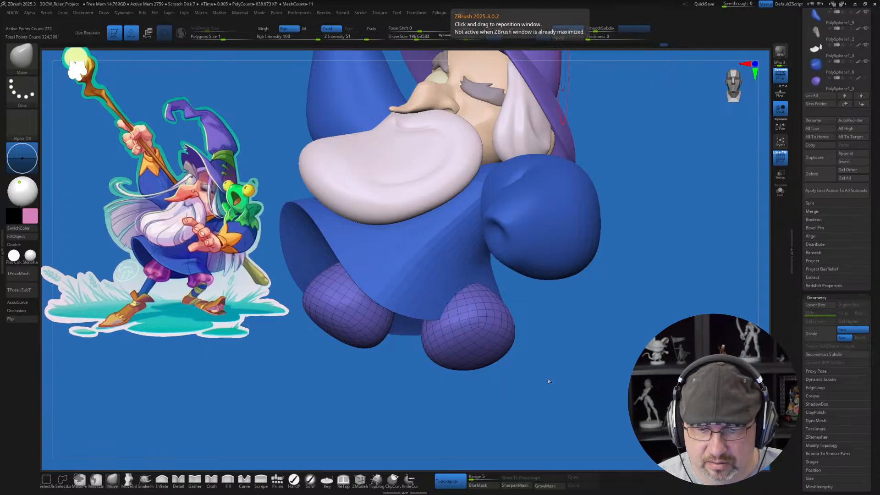
Step: Select the blue robe and pull its hem out over the top of the second trouser leg with the Move brush
left_click_drag(548, 380, 559, 398)
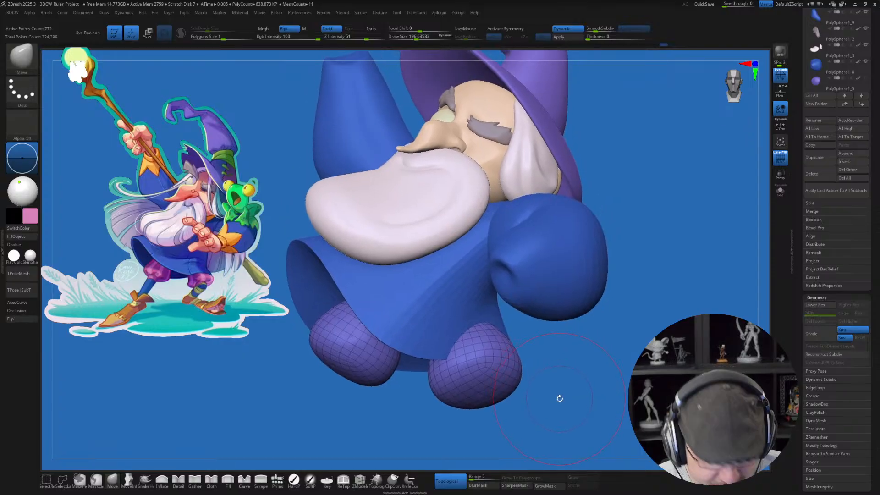
left_click(488, 338, "alt")
left_click_drag(535, 360, 542, 355)
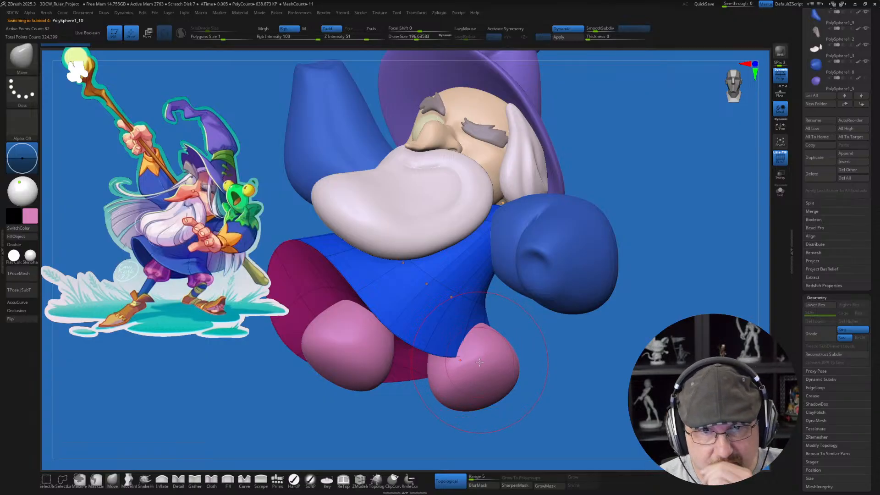
right_click_drag(490, 359, 501, 366)
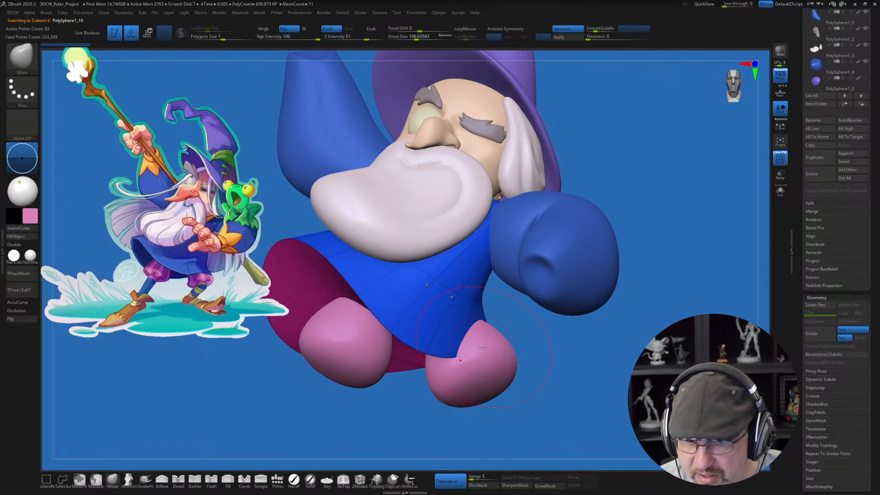
left_click_drag(479, 359, 520, 327)
mouse_move(542, 330)
right_mouse_down()
mouse_move(550, 351)
mouse_move(557, 342)
mouse_move(591, 369)
mouse_move(540, 376)
mouse_move(581, 354)
mouse_move(554, 366)
right_mouse_up()
Step: Select the trouser legs and give each leg its own polygroup with Auto Groups
left_click(514, 361, "alt")
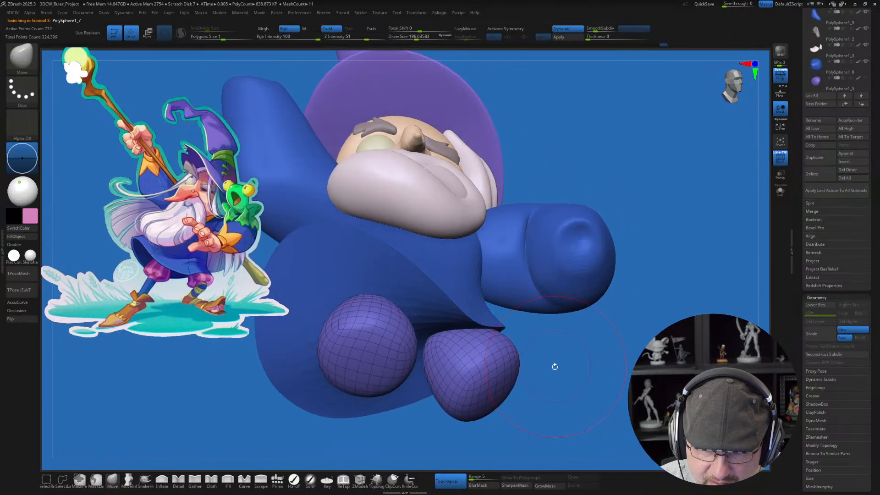
key("space")
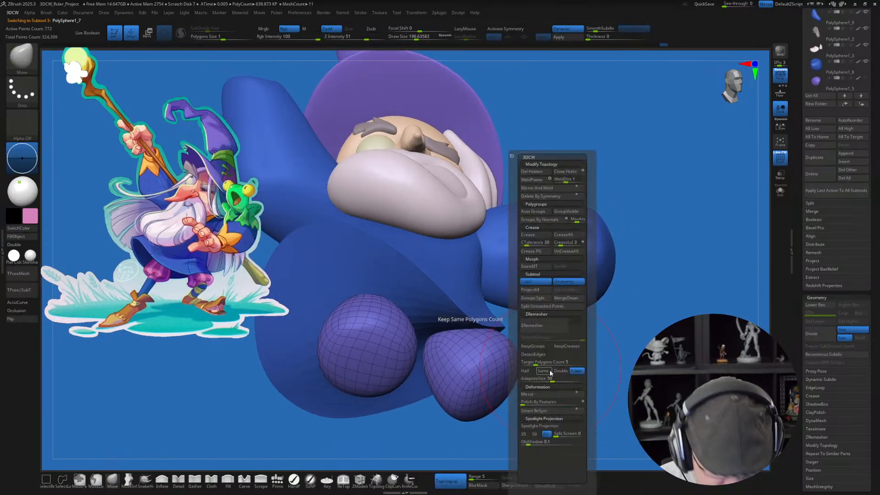
left_click(536, 211)
right_click_drag(598, 349, 585, 363)
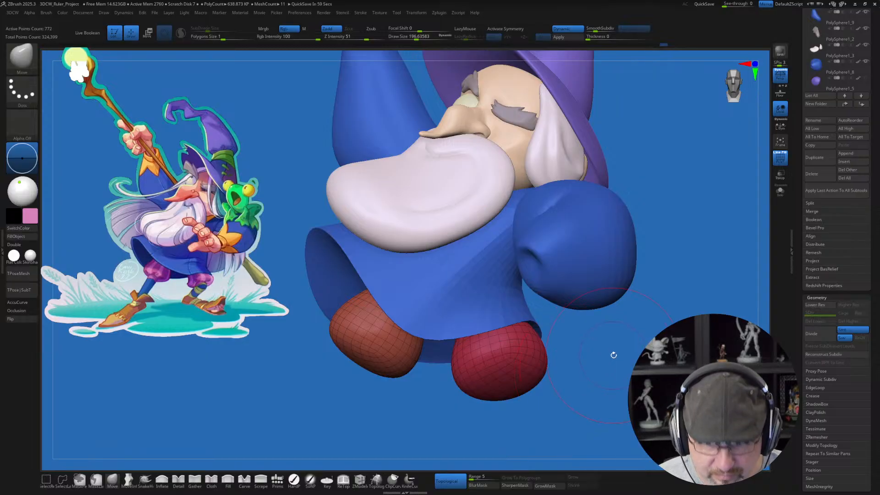
Step: Mask the first trouser leg, reposition the second one under the robe with the gizmo, and clear the mask and polyframe display
key("w")
left_click(508, 339, "ctrl")
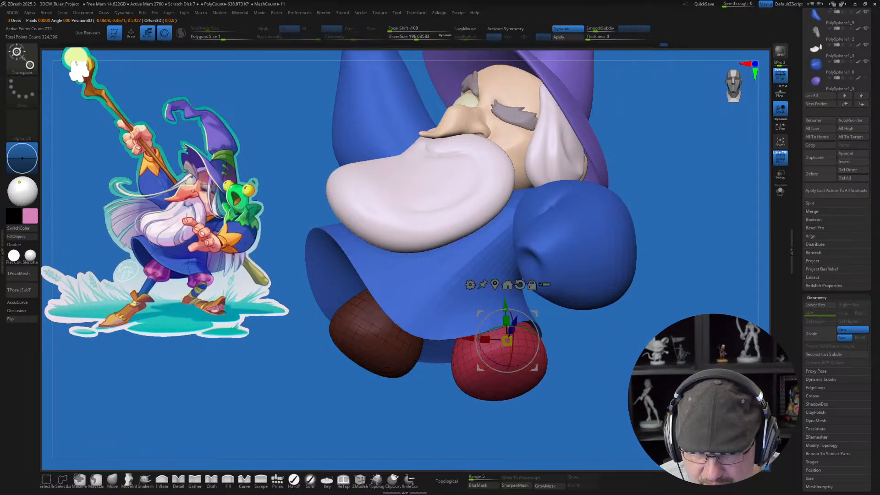
right_click_drag(508, 339, 524, 301)
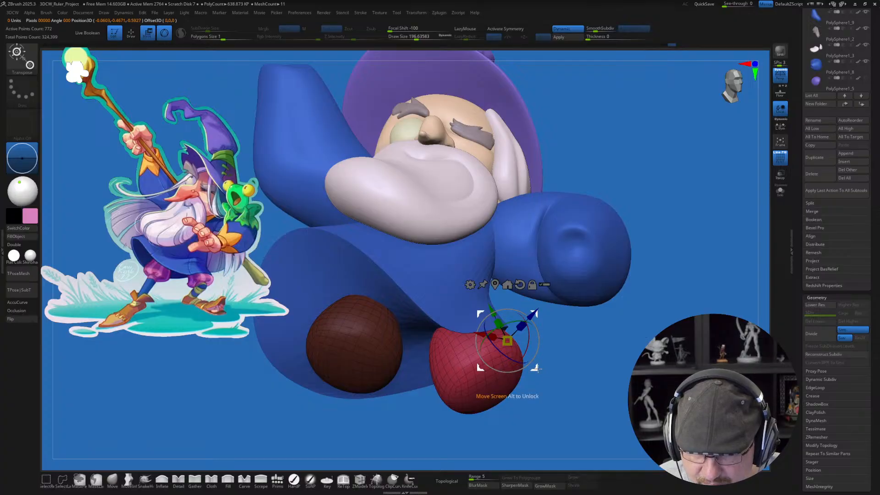
left_click_drag(536, 368, 537, 366)
right_click_drag(653, 357, 617, 381)
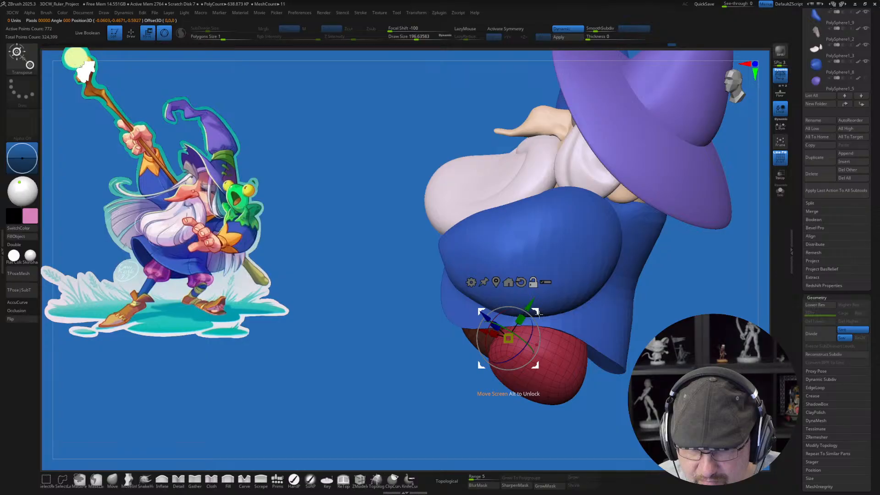
left_click_drag(539, 320, 566, 354)
right_click_drag(611, 348, 659, 325)
key("q")
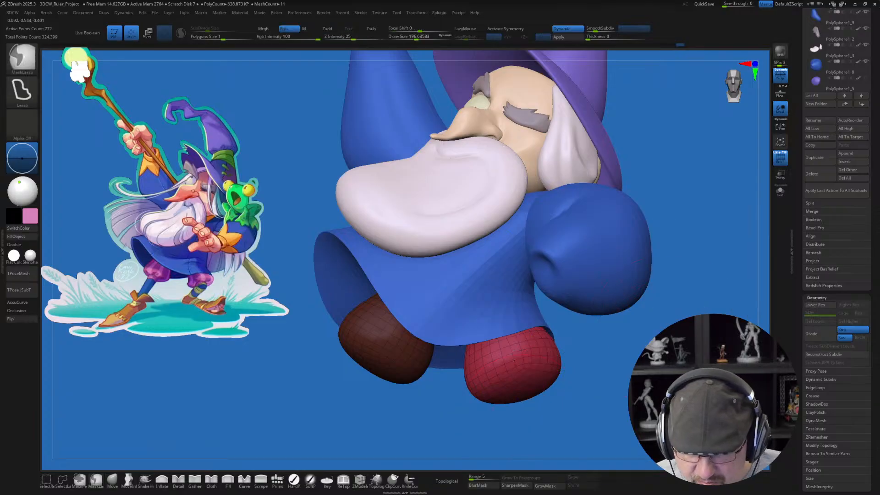
right_click_drag(660, 318, 646, 337, "ctrl")
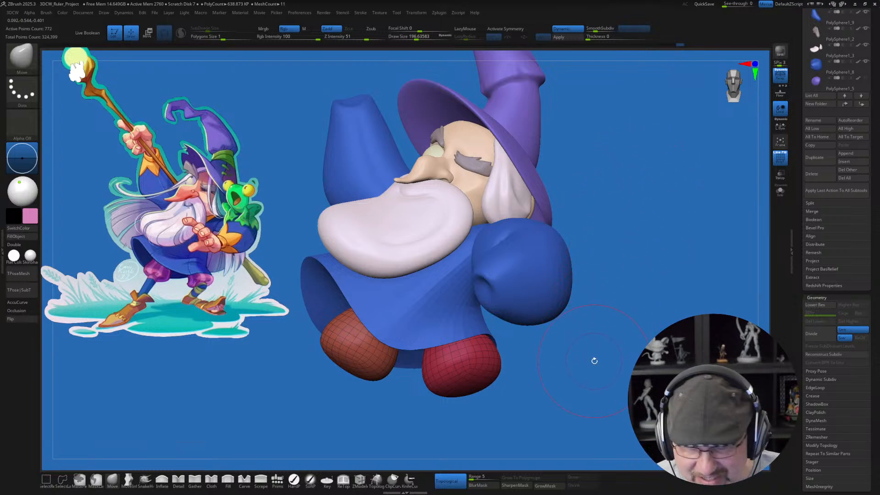
key("shift+f")
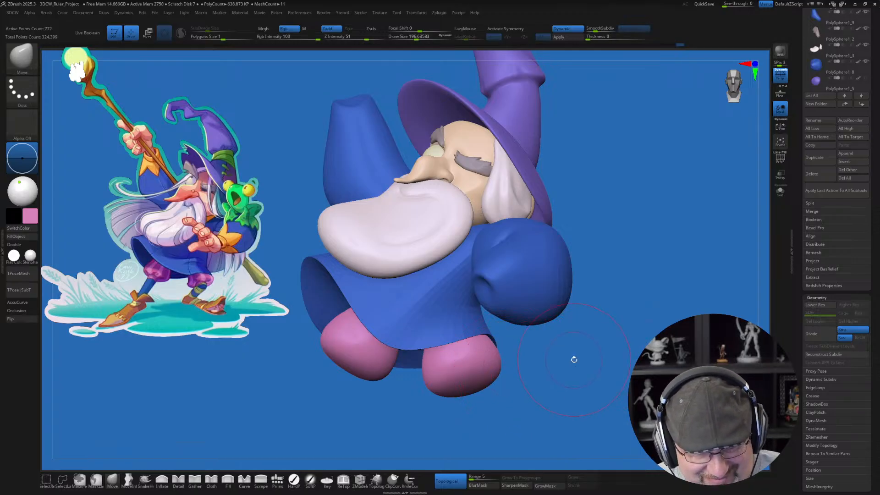
left_click_drag(549, 381, 602, 333)
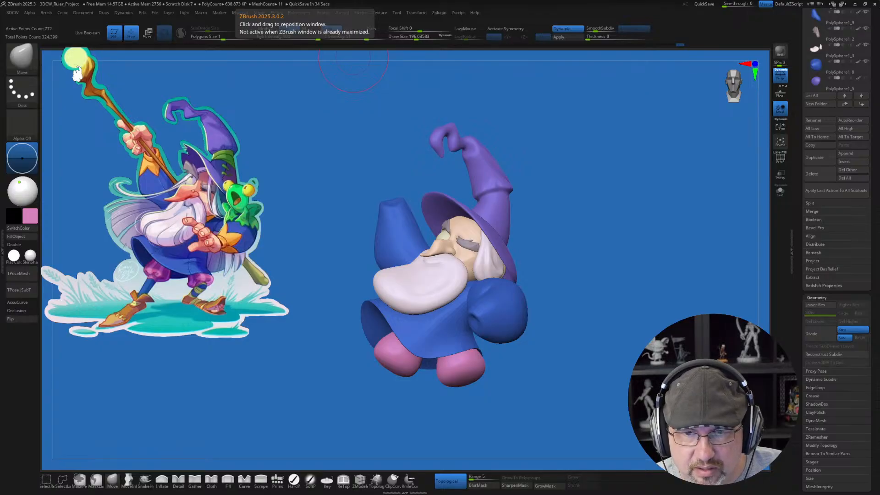
key("alt+Tab")
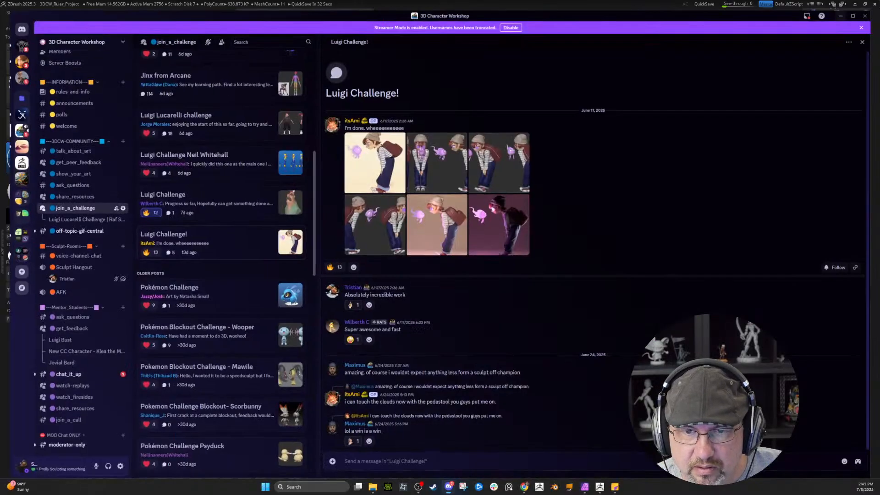
key("alt+Tab")
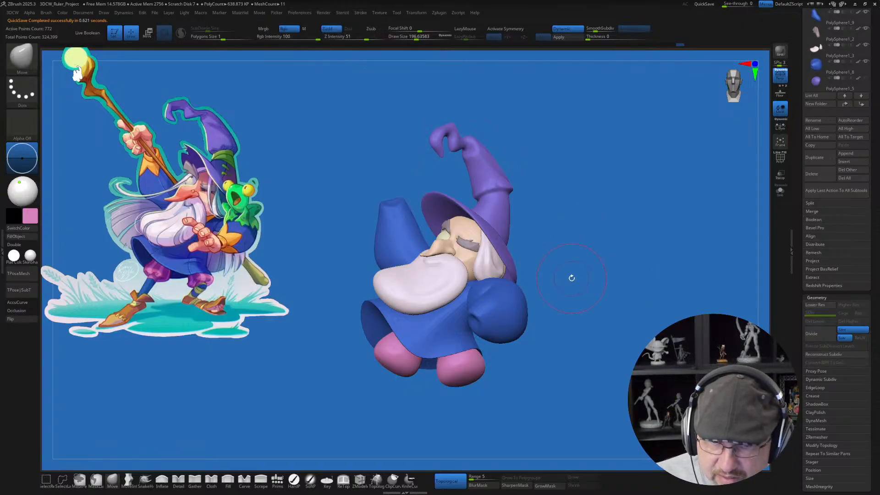
Step: Insert a cylinder primitive out of the underside of the first trouser leg as a lower leg, using blue sampled from the reference illustration
left_click_drag(582, 228, 498, 351)
left_click_drag(370, 322, 357, 362, "alt")
left_click(277, 479)
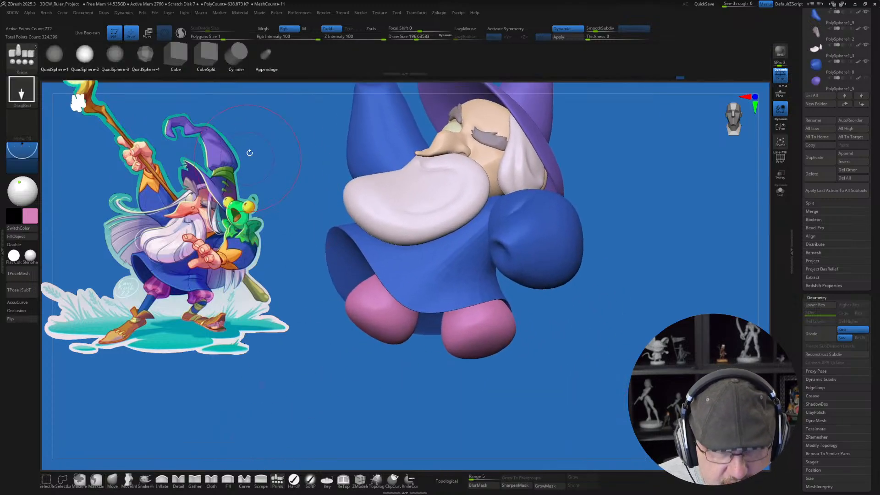
left_click(235, 67)
left_click_drag(307, 351, 325, 309)
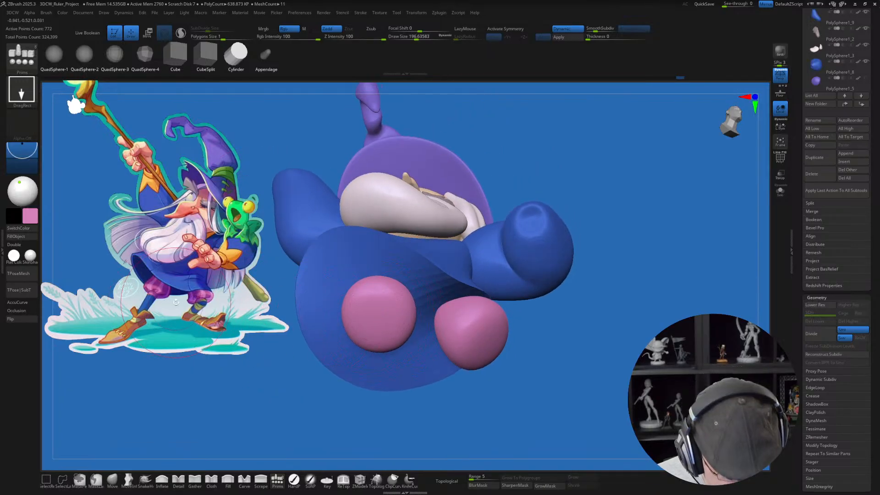
key("z")
key("z")
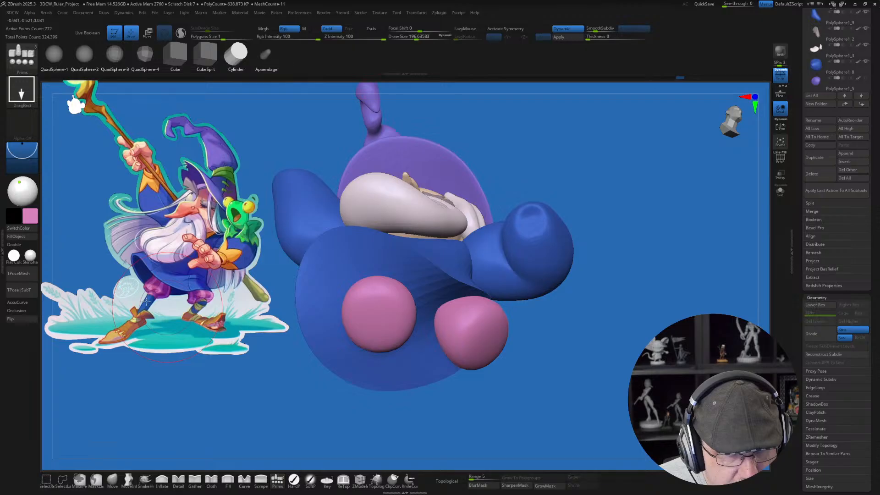
key("c")
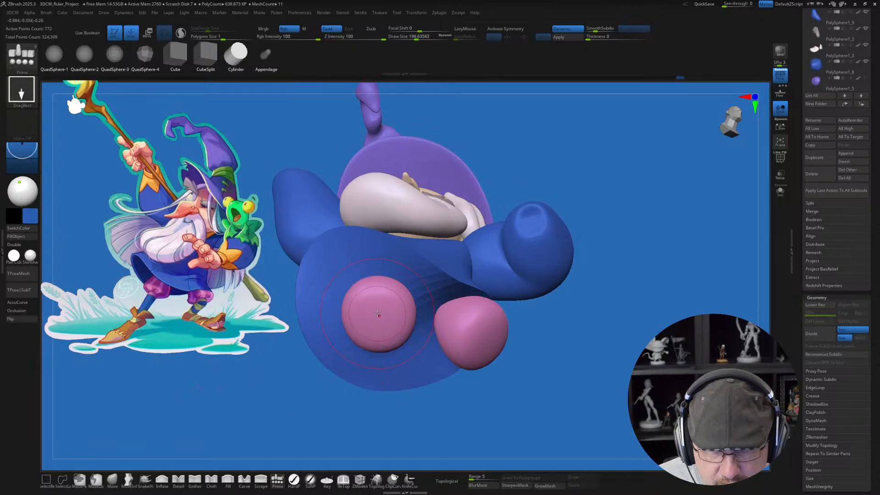
left_click_drag(377, 314, 384, 343)
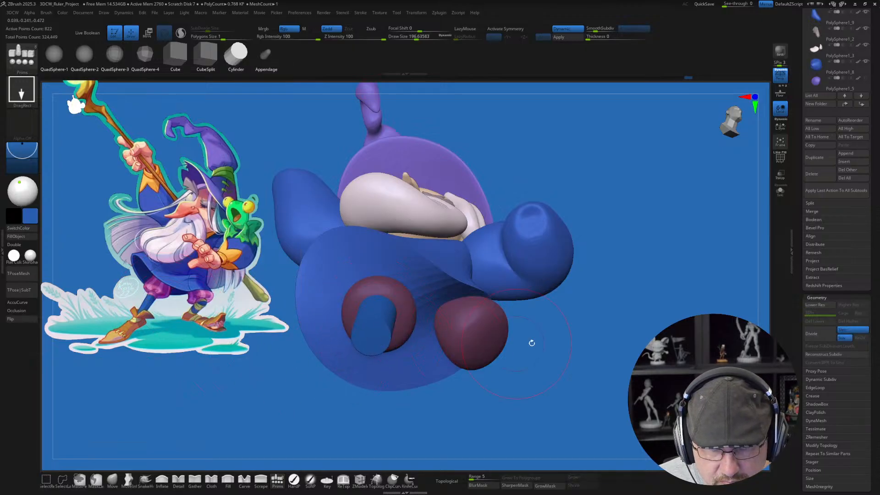
left_click_drag(532, 342, 584, 379)
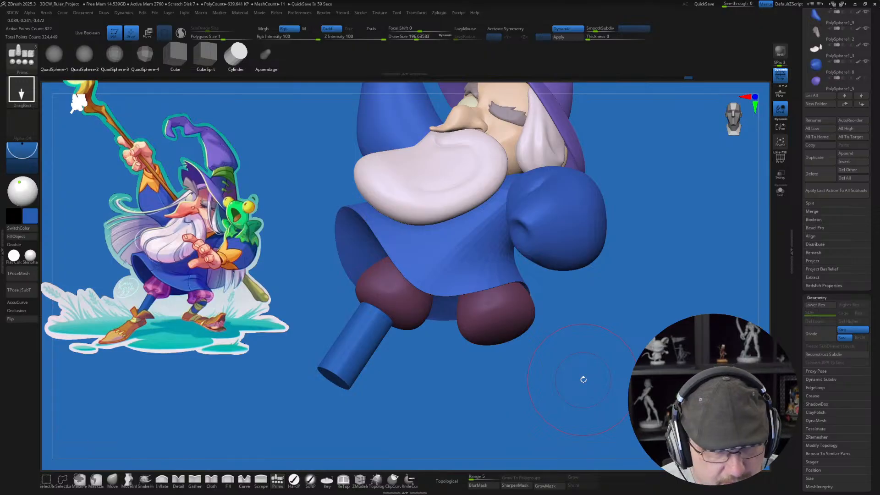
left_click_drag(406, 350, 403, 364)
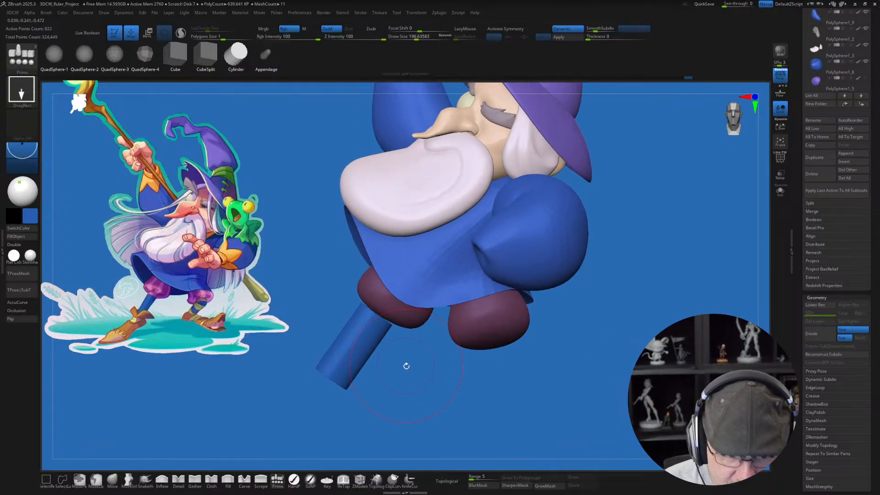
Step: Lengthen the new lower-leg cylinder along its own axis with the gizmo
key("w")
left_click_drag(408, 285, 415, 280)
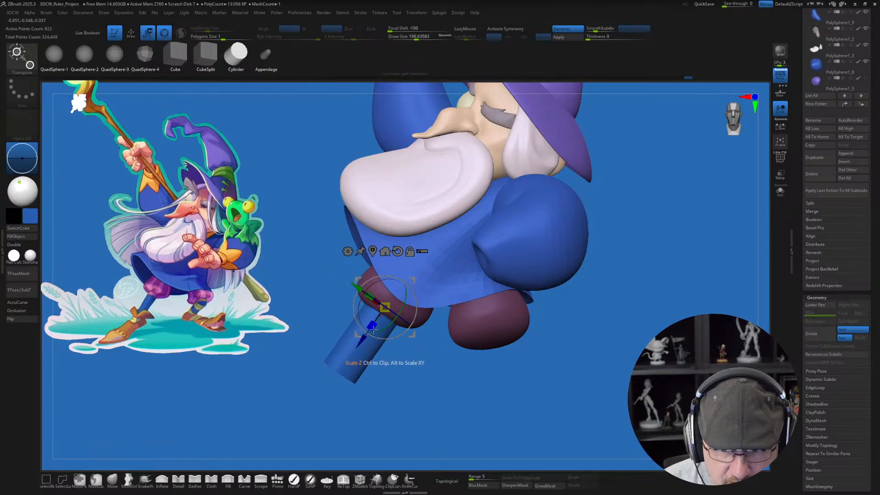
left_click_drag(372, 326, 369, 329)
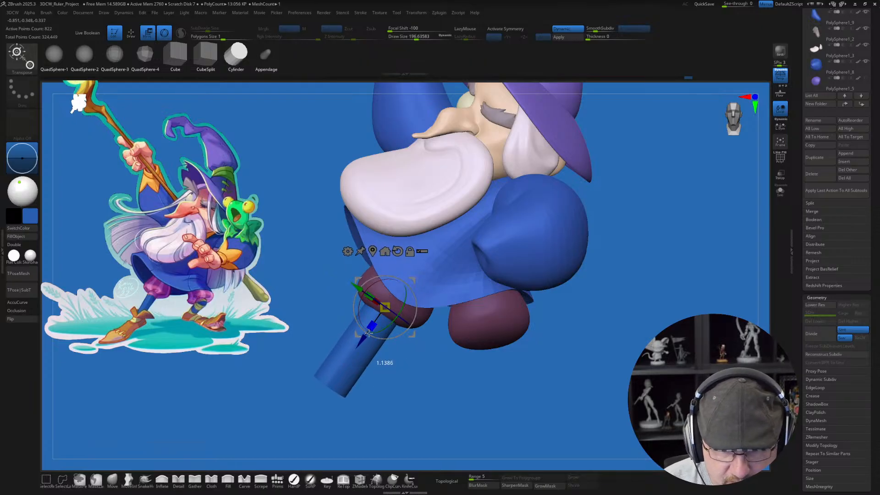
left_click_drag(411, 403, 416, 400)
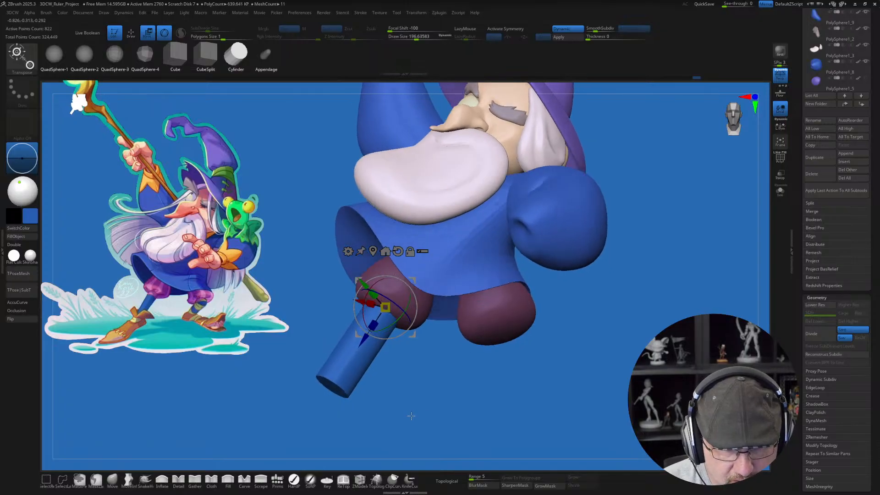
key("shift+f")
key("shift+f")
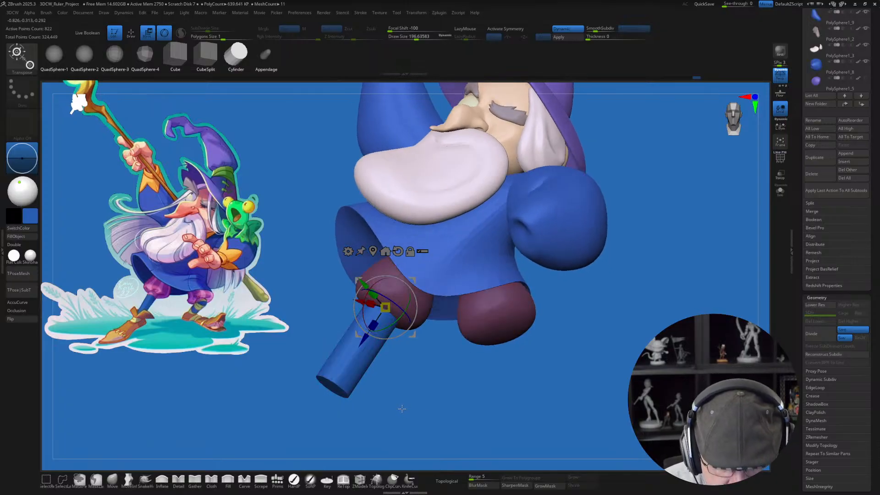
Step: Move the gizmo toward the cylinder's free end, slim the lower leg, and clear the mask on the trousers
left_click_drag(402, 410, 381, 404)
mouse_move(320, 352)
left_mouse_down("ctrl")
mouse_move(444, 281)
mouse_move(457, 368)
left_mouse_up("ctrl")
left_click_drag(384, 308, 328, 386)
key("q")
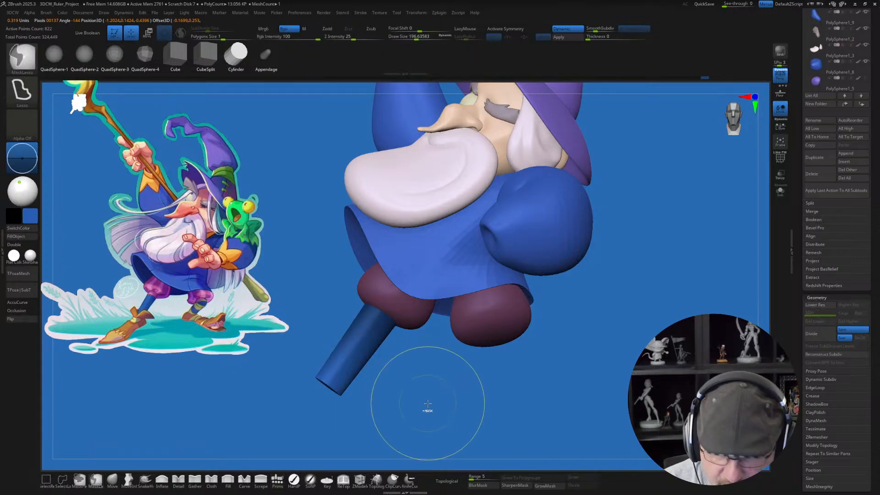
left_click_drag(427, 403, 447, 395, "ctrl")
mouse_move(524, 394)
left_mouse_down()
mouse_move(561, 387)
mouse_move(541, 405)
left_mouse_up()
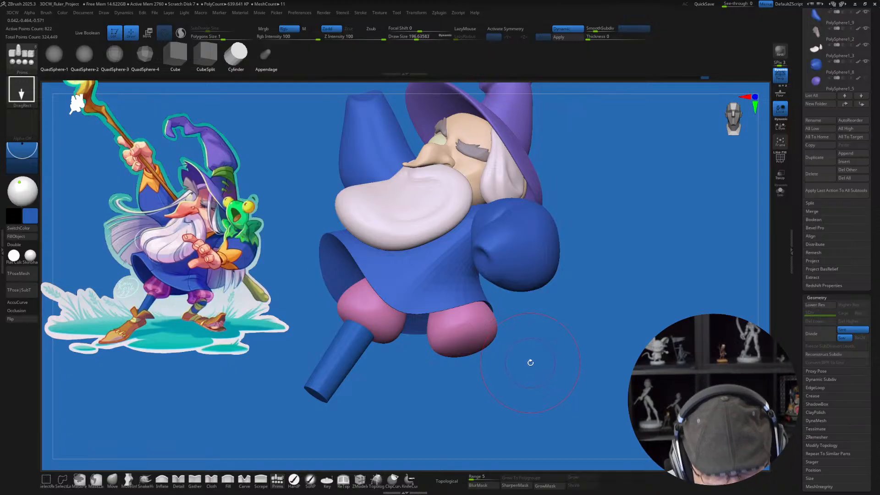
left_click_drag(575, 352, 546, 339)
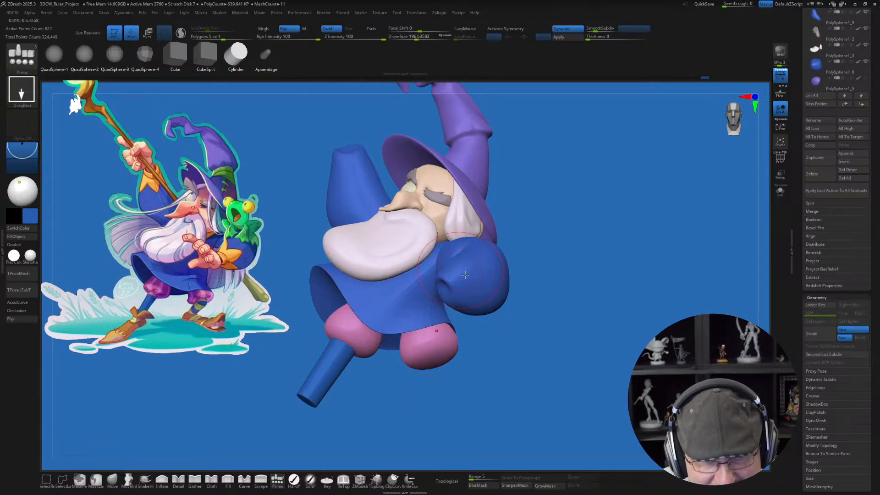
Step: Turn on the polyframe display and insert a second cylinder under the other trouser leg as its lower leg
key("r")
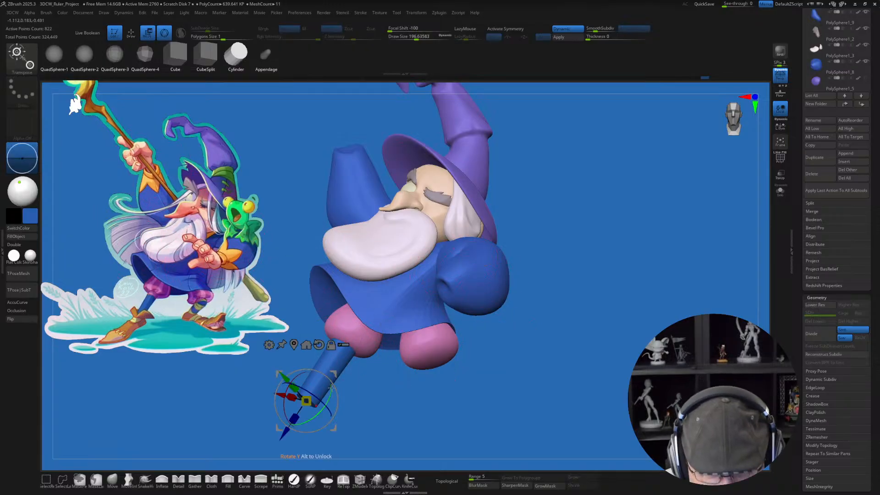
key("shift+f")
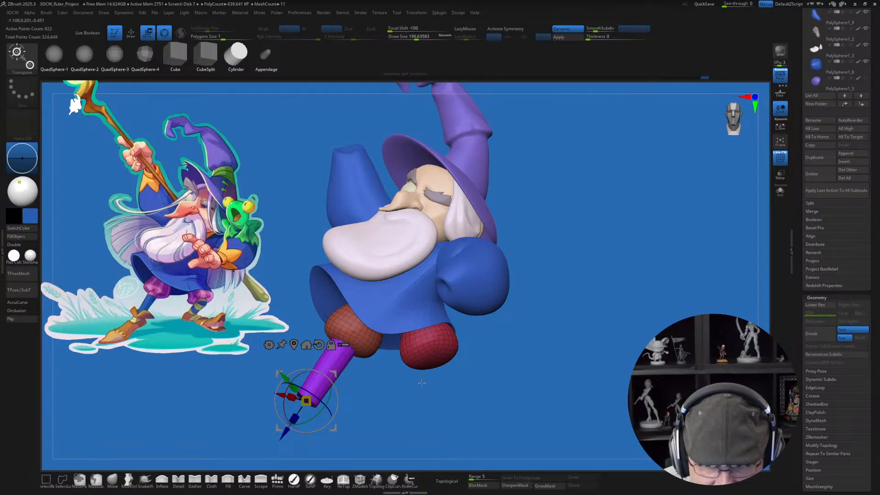
left_click_drag(451, 391, 488, 387)
key("q")
mouse_move(526, 355)
left_mouse_down()
mouse_move(541, 353)
mouse_move(494, 388)
mouse_move(472, 369)
mouse_move(456, 379)
mouse_move(433, 364)
mouse_move(436, 372)
left_mouse_up()
left_click_drag(491, 359, 533, 364)
Step: Adjust the second lower-leg cylinder with the gizmo so that it fits up into its trouser leg
key("w")
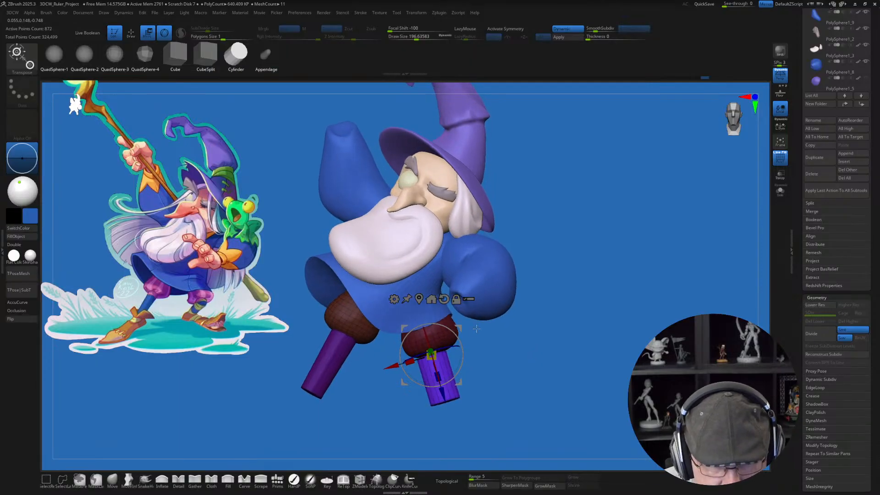
mouse_move(464, 332)
left_mouse_down()
mouse_move(538, 367)
mouse_move(531, 341)
mouse_move(491, 370)
mouse_move(498, 361)
left_mouse_up()
key("q")
key("w")
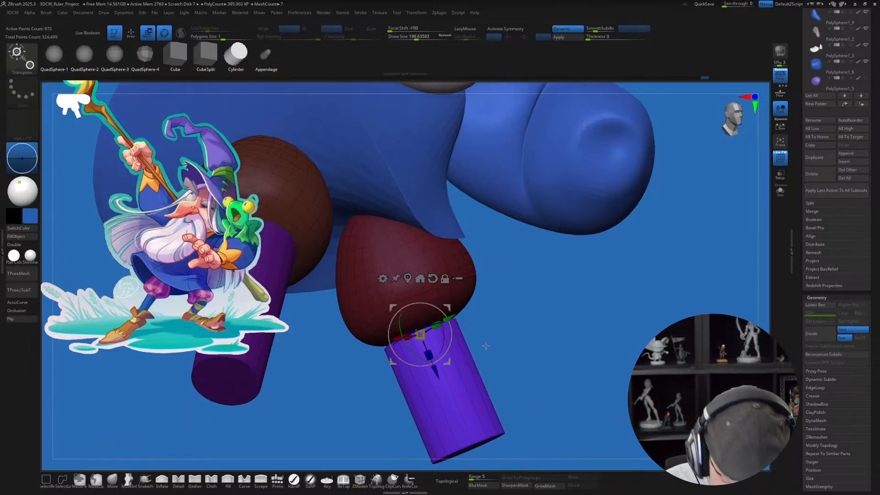
left_click_drag(435, 370, 428, 353)
mouse_move(473, 299)
left_mouse_down()
mouse_move(415, 285)
mouse_move(463, 268)
mouse_move(470, 251)
left_mouse_up()
key("q")
Step: Insert three edge loops around the second lower-leg cylinder near the trouser with ZModeler, with dynamic subdivision turned off
mouse_move(506, 367)
left_mouse_down()
mouse_move(508, 354)
mouse_move(496, 389)
left_mouse_up()
key("s")
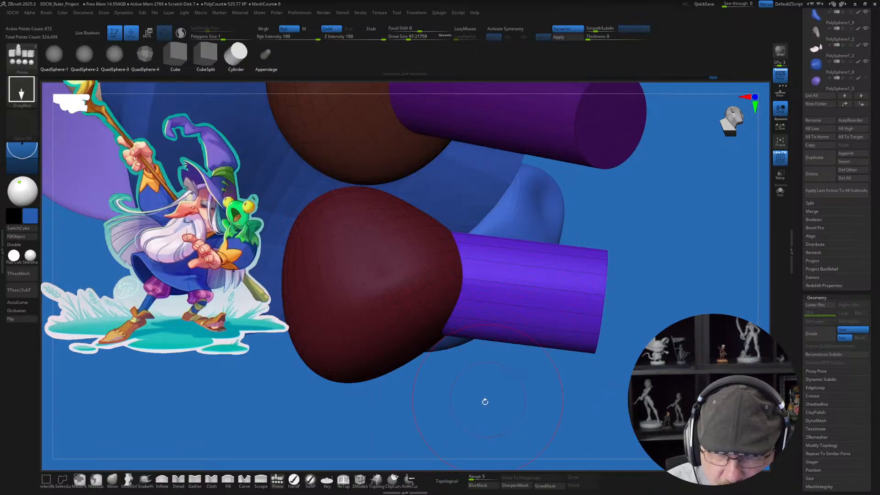
left_click(360, 479)
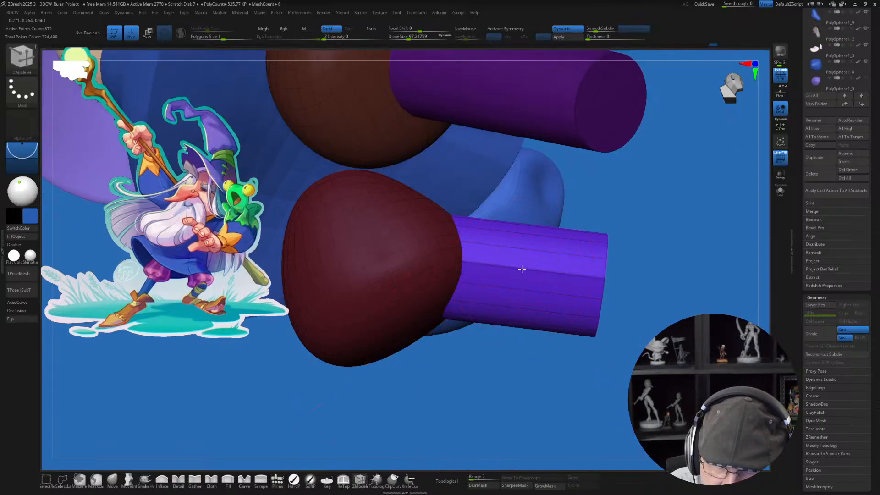
key("space")
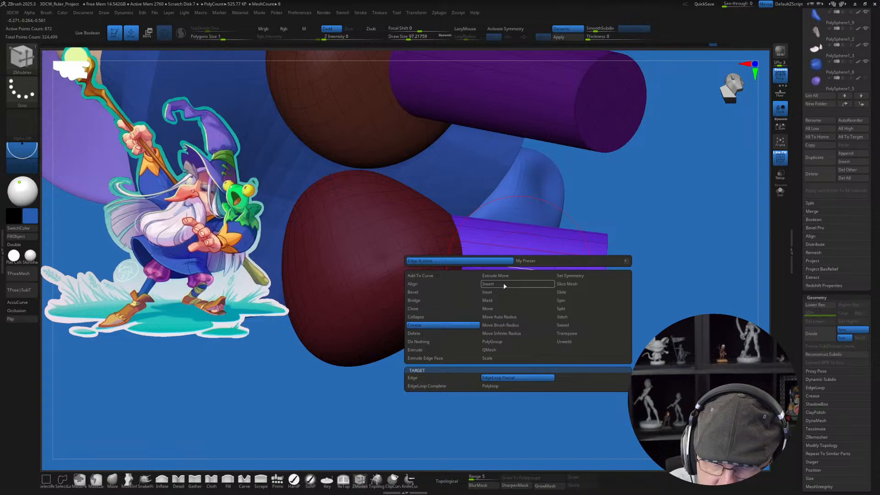
left_click(488, 283)
left_click(509, 267)
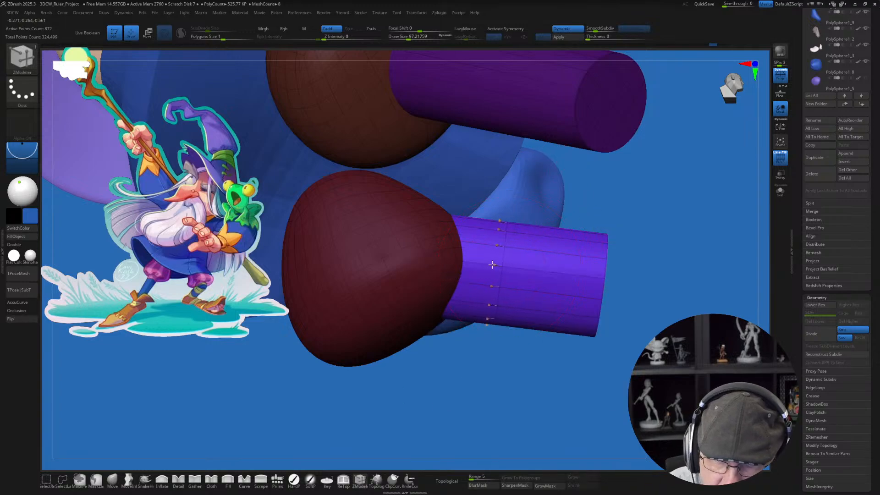
key("shift+d")
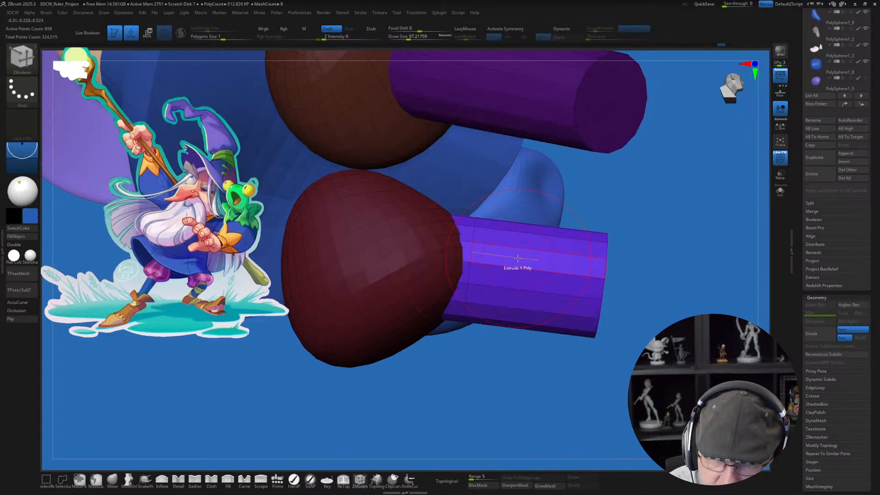
left_click(507, 266)
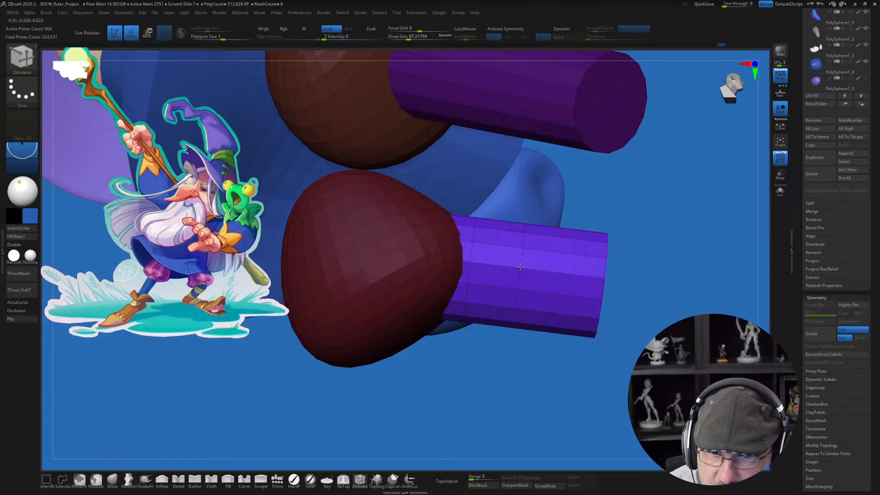
left_click(521, 266)
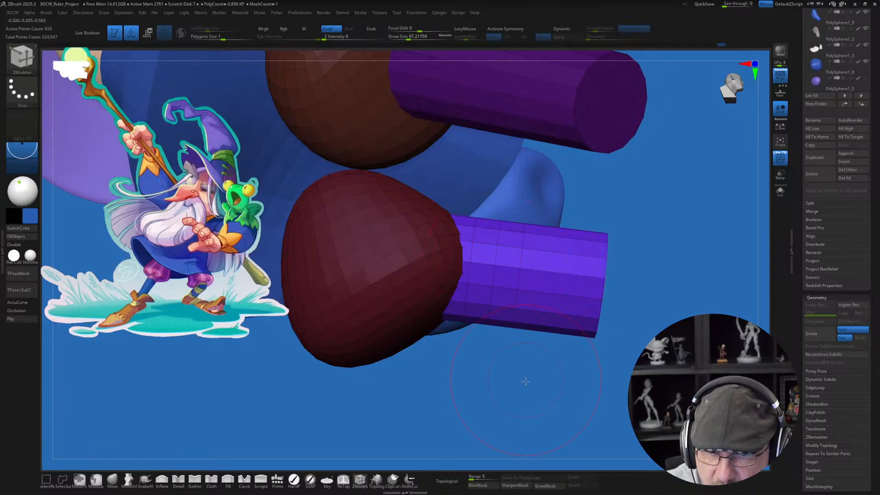
Step: Mask the upper part of the second lower-leg cylinder next to the trouser and soften the mask's edge
mouse_move(525, 381)
left_mouse_down()
mouse_move(517, 420)
mouse_move(564, 358)
mouse_move(504, 357)
mouse_move(492, 328)
mouse_move(403, 422)
mouse_move(275, 193)
mouse_move(515, 135)
left_mouse_up()
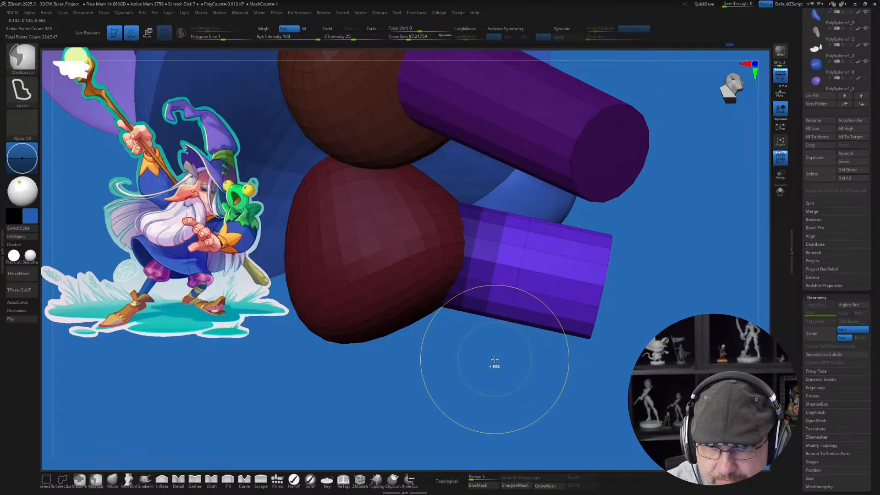
left_click(531, 394, "ctrl")
left_click(534, 323, "ctrl")
left_click(522, 389, "ctrl")
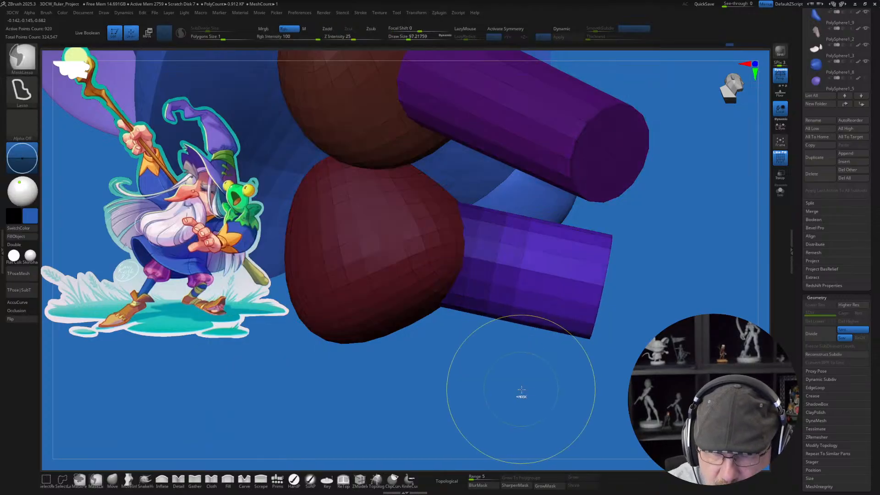
left_click_drag(526, 393, 409, 340)
Step: Place the gizmo at the knee of the second lower leg and rotate the unmasked part downward to bend it
key("w")
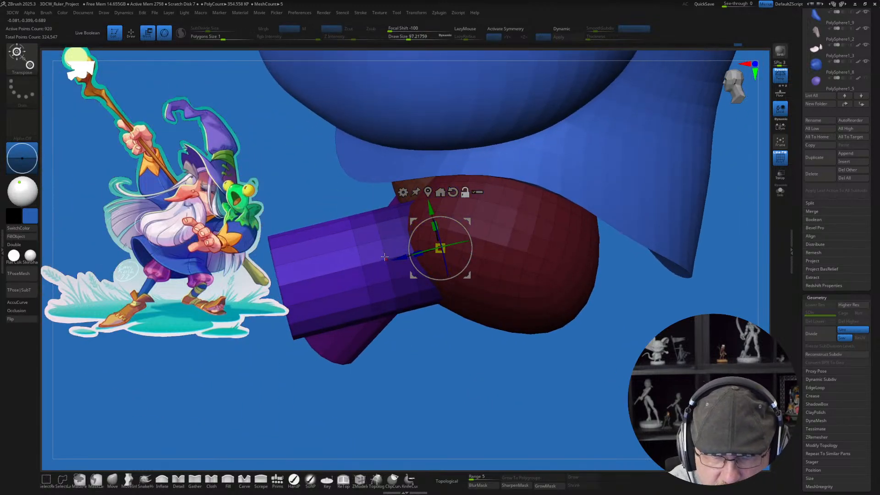
left_click(386, 259, "alt")
left_click_drag(413, 242, 341, 203)
left_click_drag(359, 233, 348, 242)
right_click_drag(455, 355, 454, 355, "ctrl")
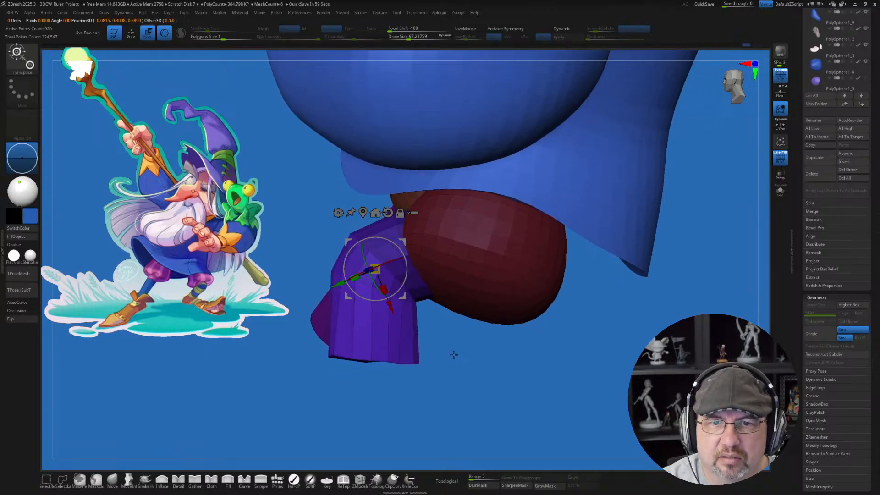
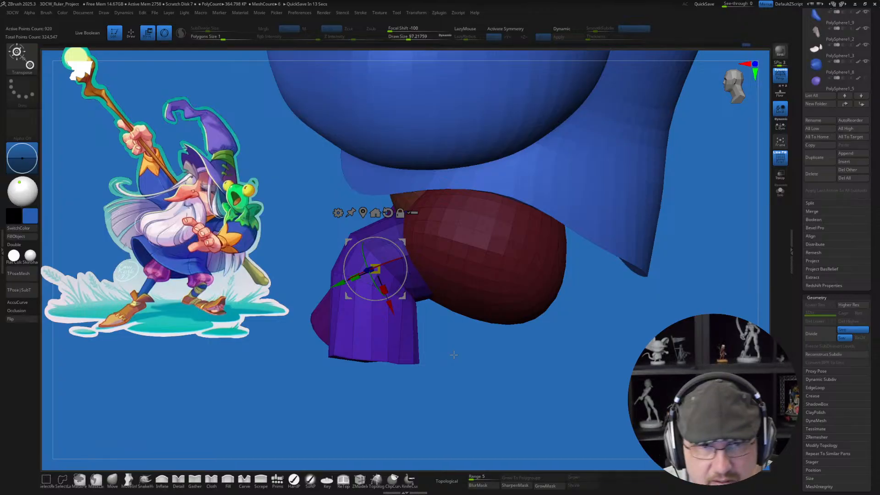
Step: Mask the second lower leg except for its bottom end
mouse_move(470, 375)
left_mouse_down()
mouse_move(487, 337)
mouse_move(457, 389)
mouse_move(481, 331)
mouse_move(456, 385)
left_mouse_up()
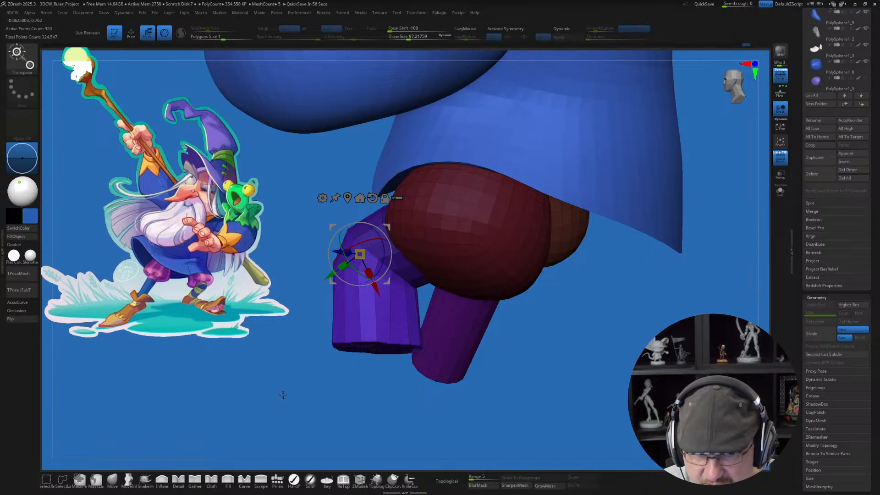
left_click_drag(283, 395, 595, 334)
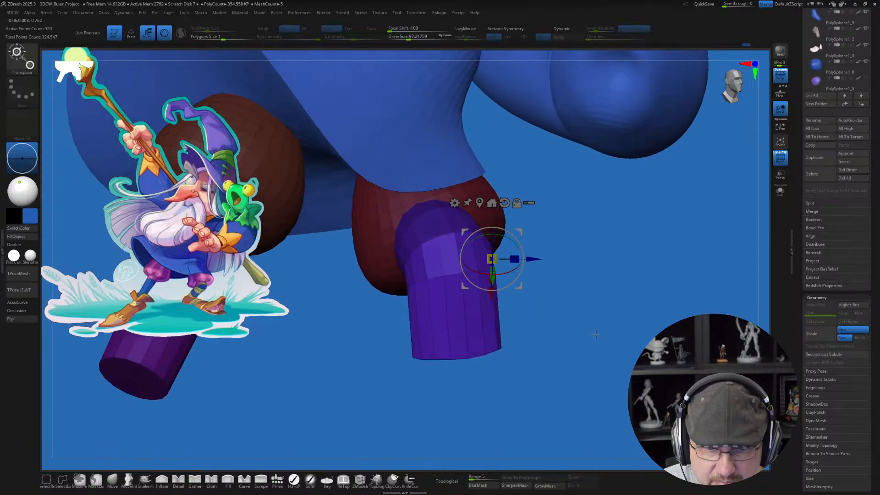
key("q")
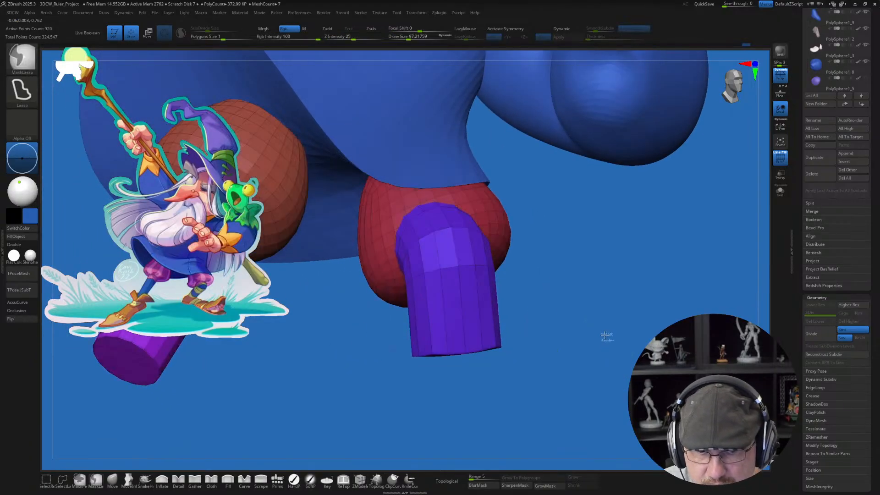
mouse_move(363, 337)
left_mouse_down("ctrl")
mouse_move(371, 363)
mouse_move(589, 333)
left_mouse_up("ctrl")
left_click(631, 356, "ctrl")
mouse_move(637, 261)
left_mouse_down()
mouse_move(627, 308)
mouse_move(566, 359)
left_mouse_up()
Step: Place the gizmo on the open bottom end of the second lower leg and scale that end down to taper it
key("w")
left_click(452, 331, "alt")
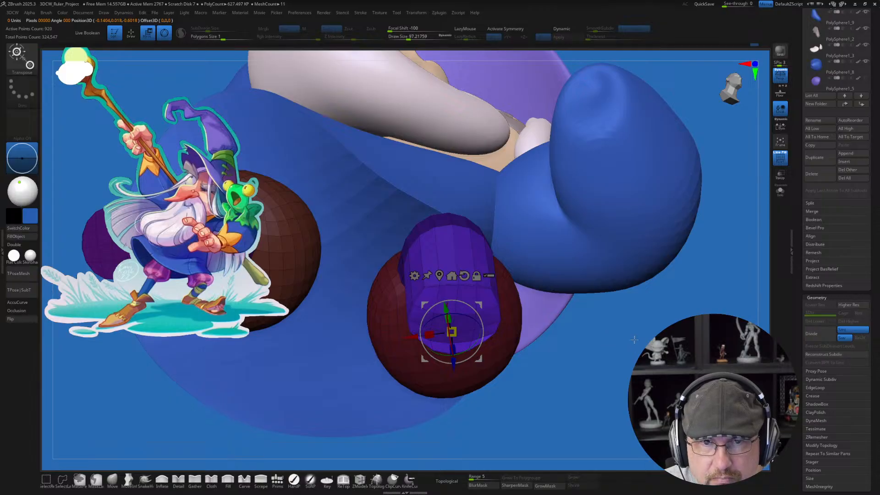
left_click_drag(594, 344, 629, 347)
left_click_drag(477, 344, 452, 328, "alt")
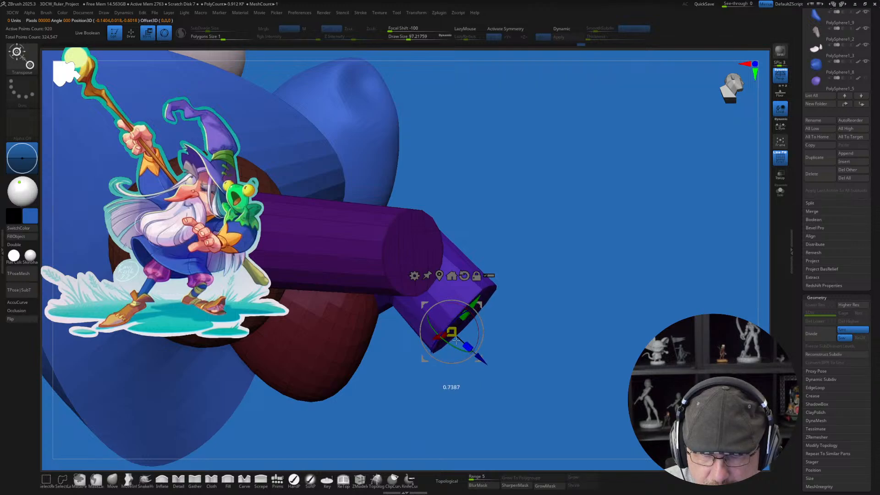
left_click_drag(614, 346, 614, 404)
left_click_drag(596, 374, 548, 349)
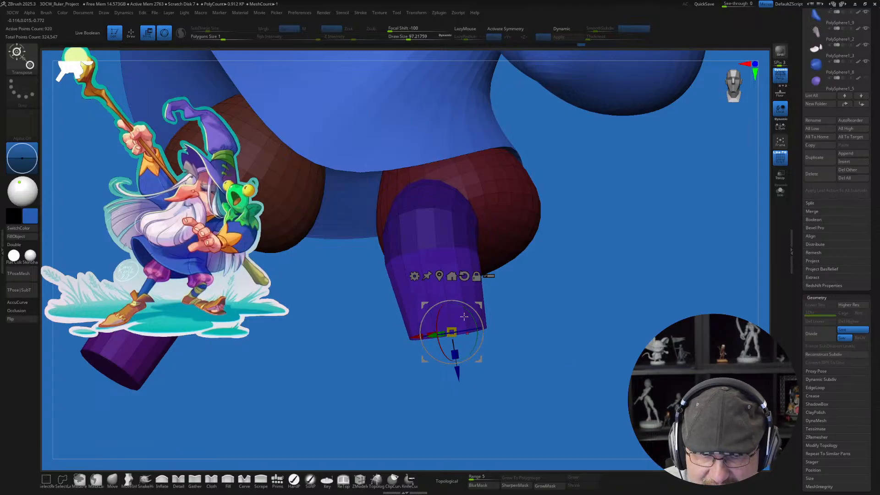
Step: Move the tapered end of the second lower leg downward to lengthen the leg and rotate it slightly
left_click_drag(452, 331, 482, 372)
left_click_drag(588, 357, 468, 322, "alt")
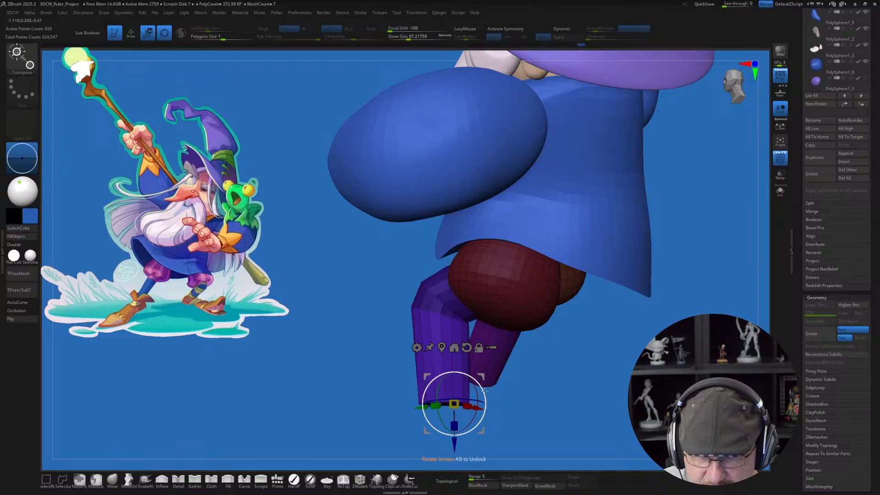
mouse_move(485, 391)
left_mouse_down()
mouse_move(495, 378)
mouse_move(483, 382)
mouse_move(493, 382)
left_mouse_up()
mouse_move(545, 386)
left_mouse_down()
mouse_move(609, 385)
mouse_move(592, 375)
mouse_move(567, 387)
mouse_move(545, 376)
mouse_move(558, 386)
mouse_move(537, 373)
left_mouse_up()
Step: Try to swing the end of the second lower leg farther back beneath its trouser leg with the gizmo
key("q")
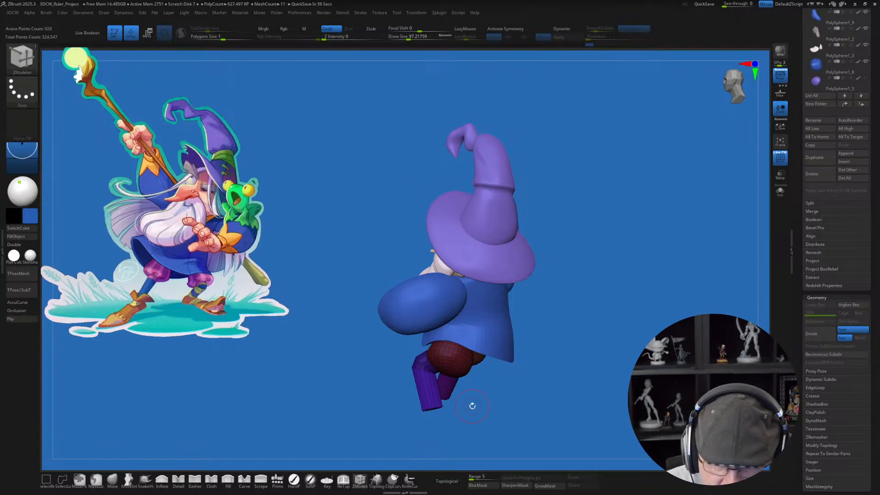
key("w")
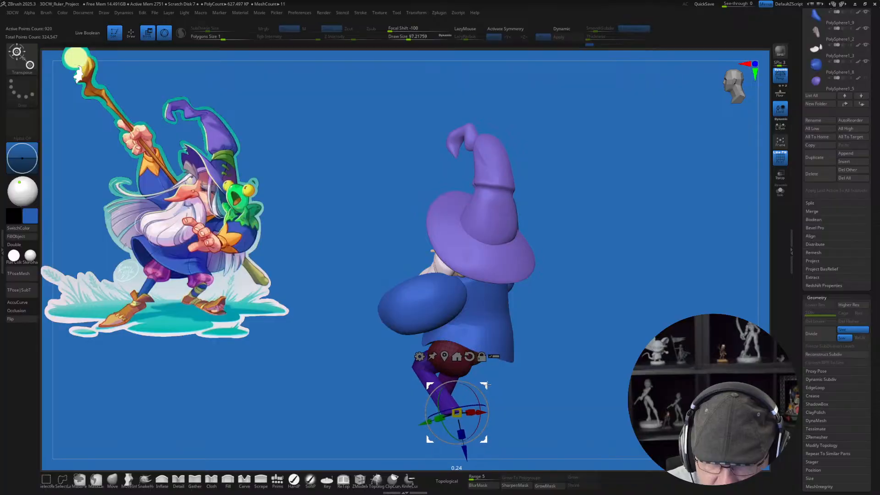
left_click_drag(498, 382, 582, 375)
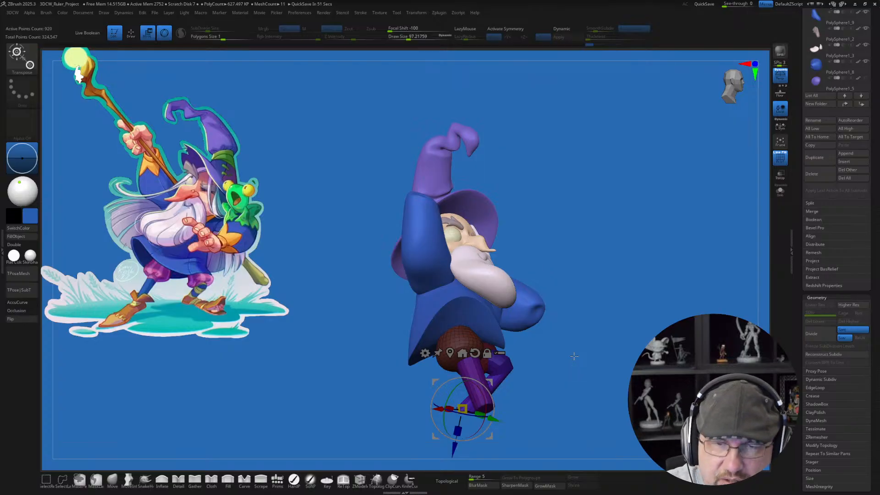
key("q")
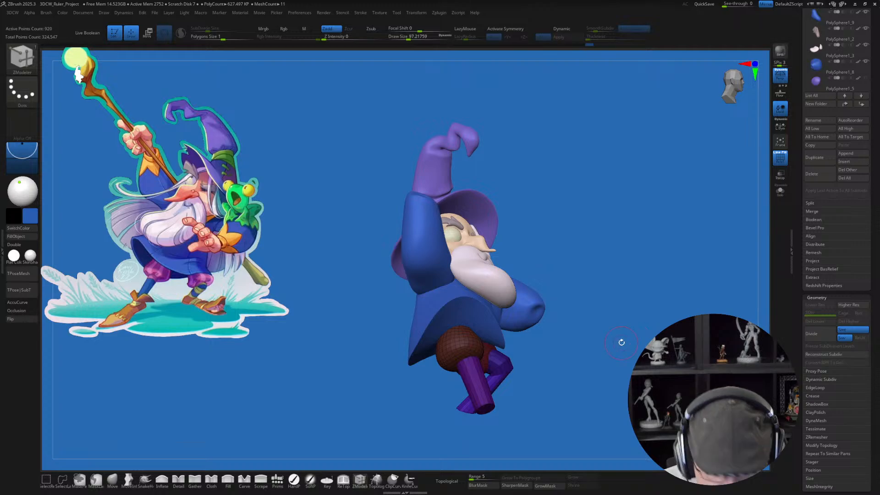
mouse_move(621, 342)
left_mouse_down()
mouse_move(597, 341)
mouse_move(587, 379)
mouse_move(560, 388)
mouse_move(565, 397)
mouse_move(544, 370)
left_mouse_up()
left_click_drag(586, 389, 520, 401)
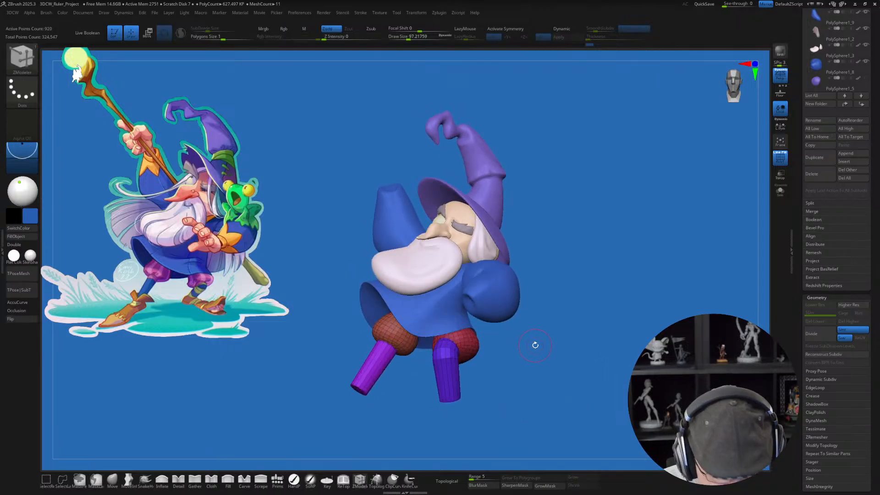
Step: Try to add a cube primitive at the second trouser leg and undo each placement
left_click(277, 479)
left_click(183, 62)
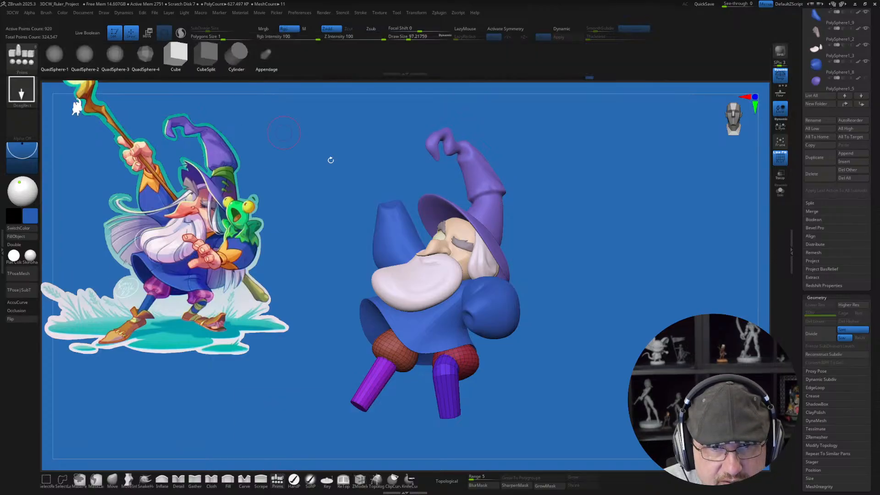
mouse_move(622, 273)
left_mouse_down("alt")
mouse_move(632, 308)
mouse_move(614, 273)
left_mouse_up("alt")
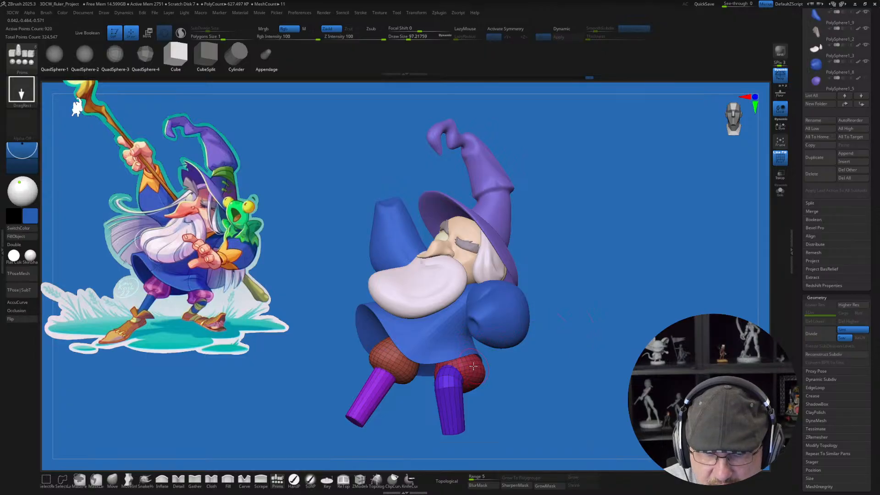
mouse_move(478, 365)
left_mouse_down()
mouse_move(485, 390)
mouse_move(480, 378)
left_mouse_up()
key("ctrl+z")
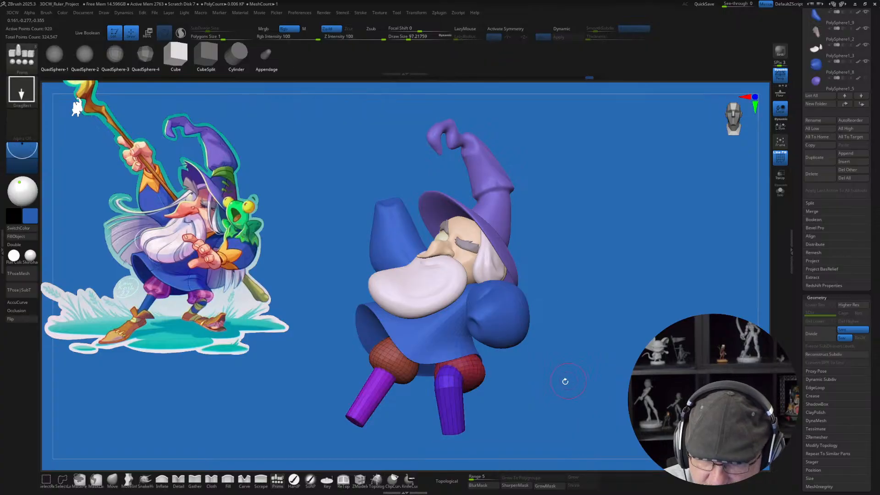
left_click_drag(607, 384, 600, 383)
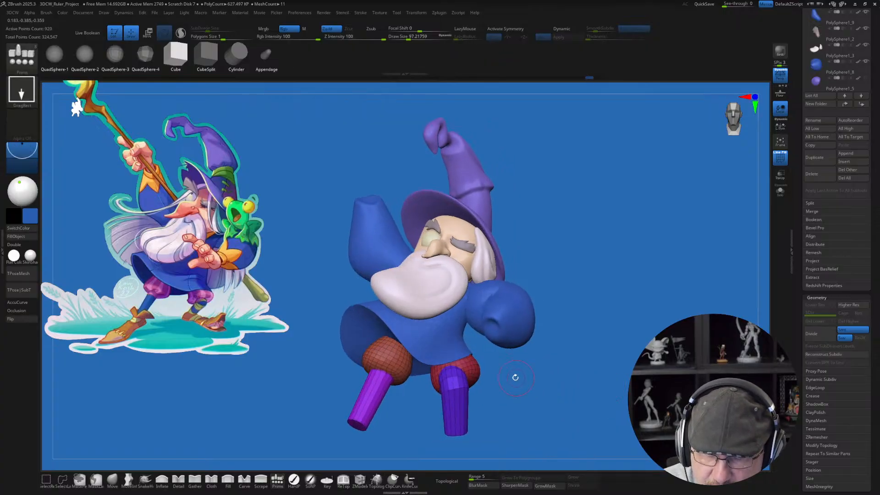
left_click_drag(478, 373, 488, 390)
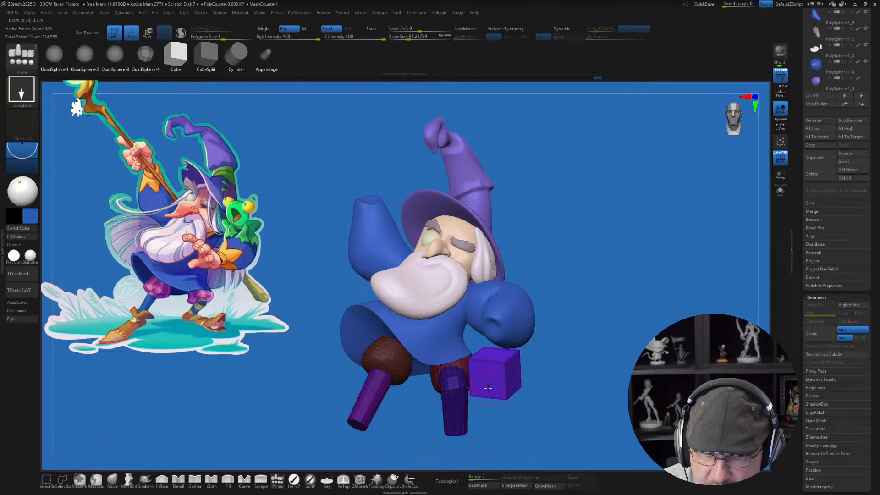
key("ctrl+z")
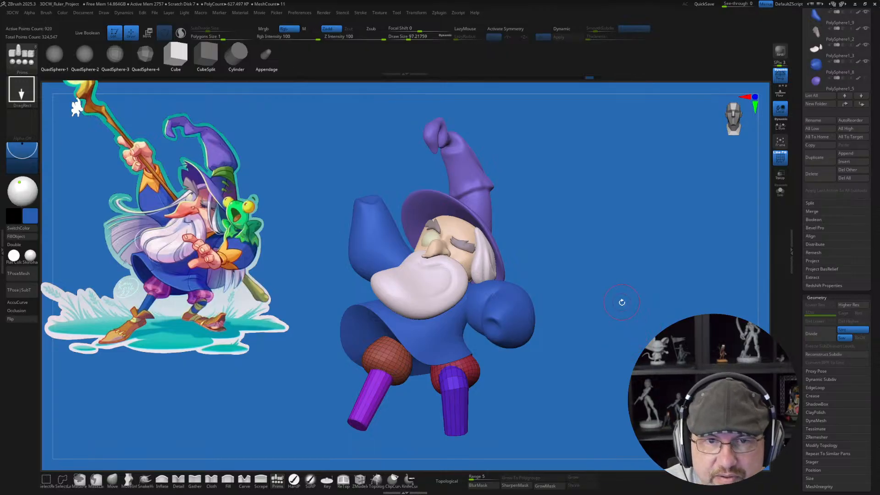
Step: Turn on multi-subtool transforming, reset the gizmo's orientation beside the hat brim, and tilt the whole wizard slightly forward
mouse_move(620, 301)
left_mouse_down()
mouse_move(614, 308)
mouse_move(627, 312)
left_mouse_up()
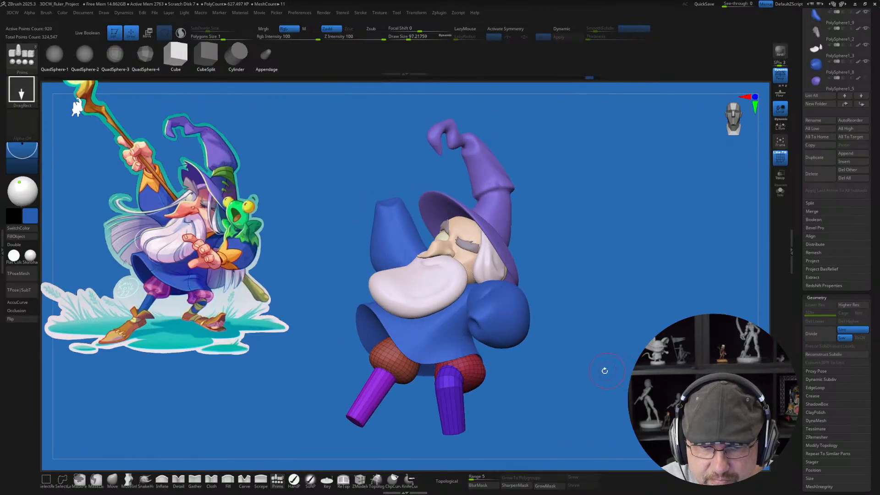
left_click_drag(605, 371, 564, 389)
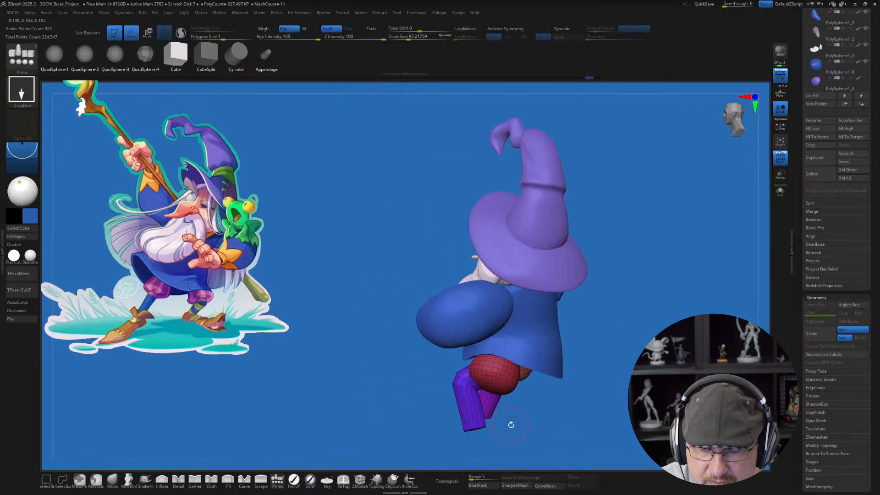
left_click_drag(511, 424, 566, 416)
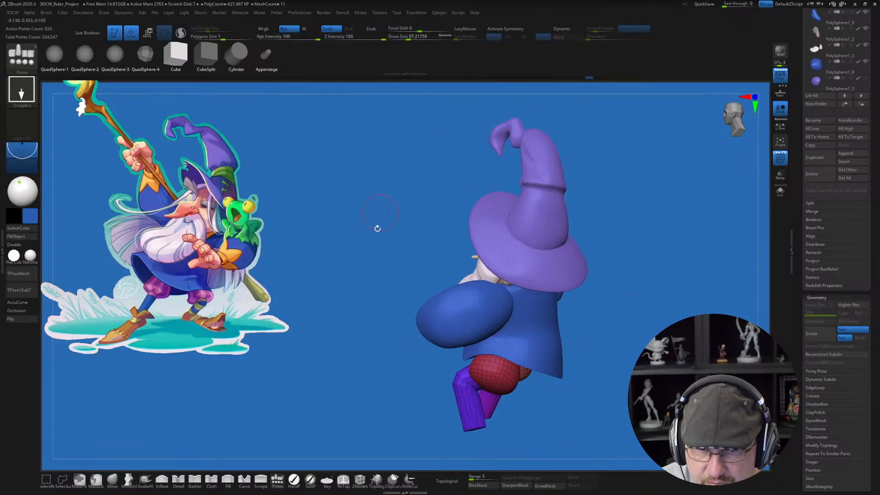
key("w")
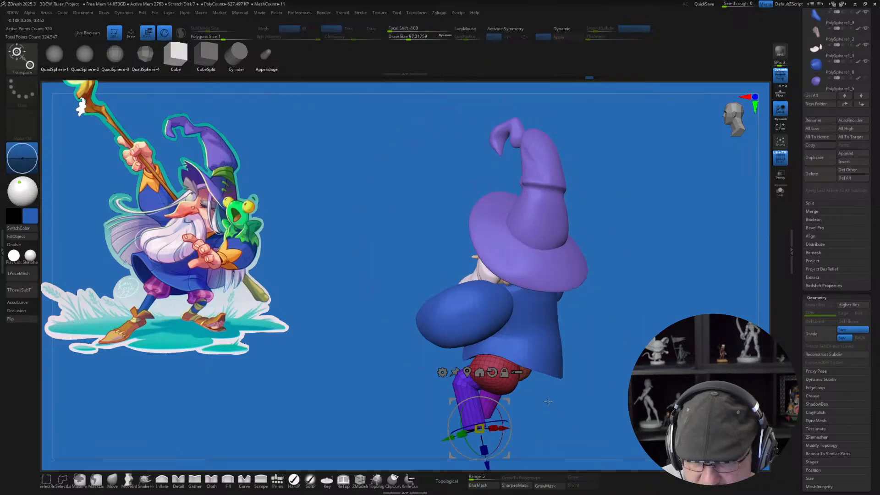
left_click(493, 373, "alt")
left_click_drag(509, 401, 555, 295, "alt")
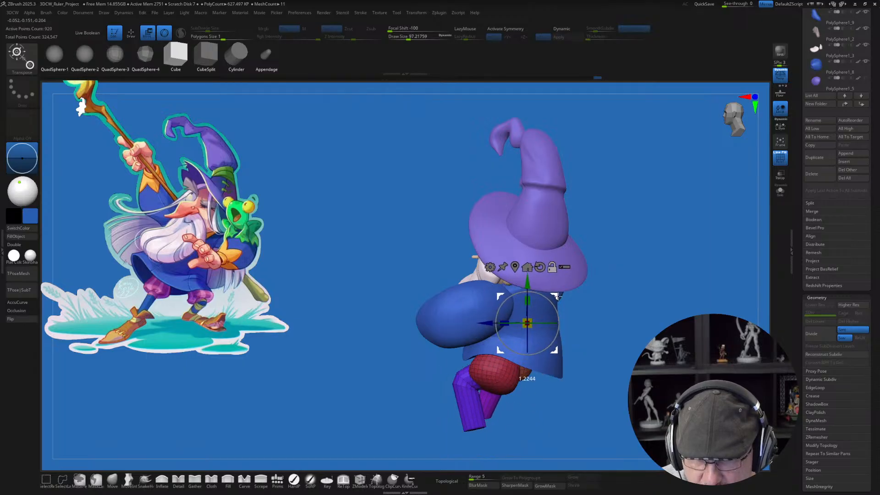
left_click(571, 264)
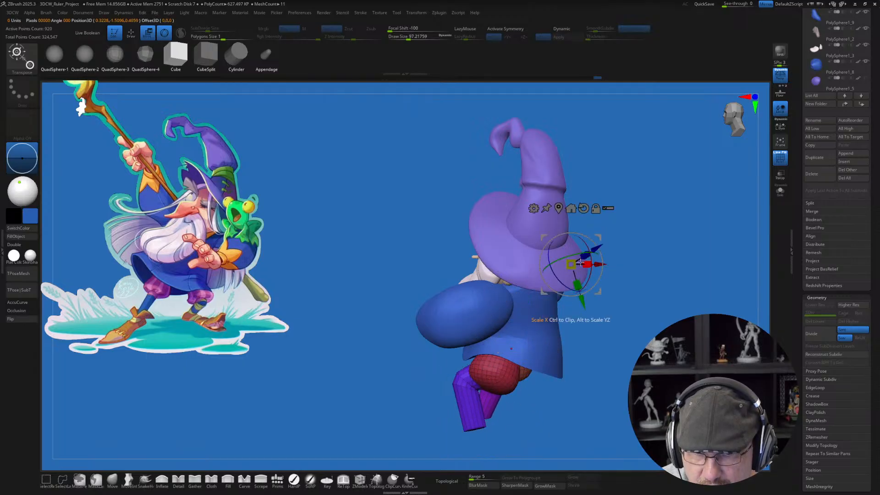
left_click(608, 208)
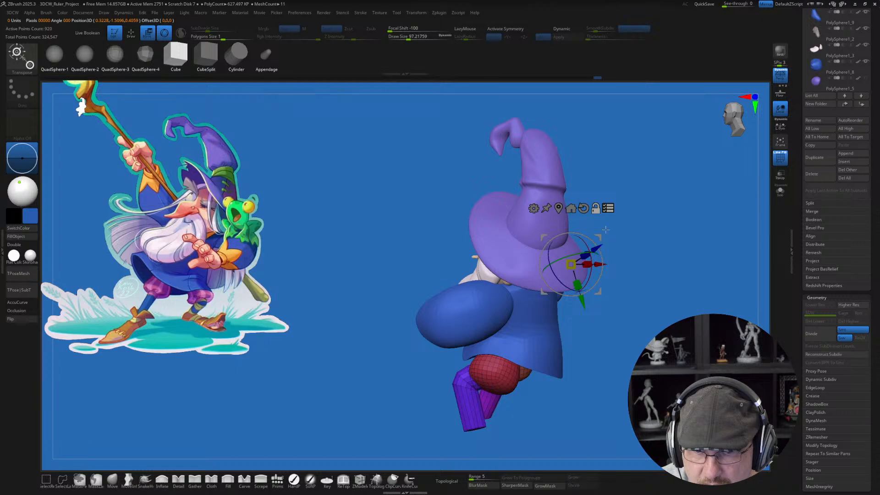
left_click(583, 208)
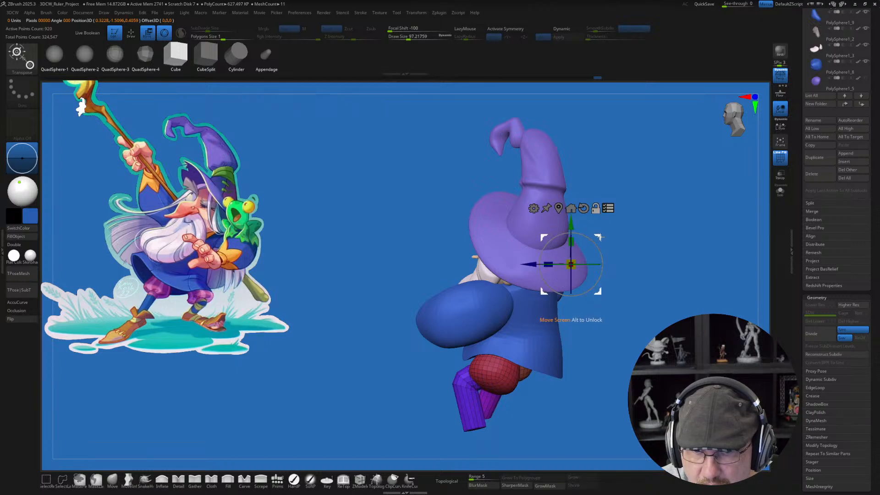
left_click_drag(601, 249, 608, 279, "alt")
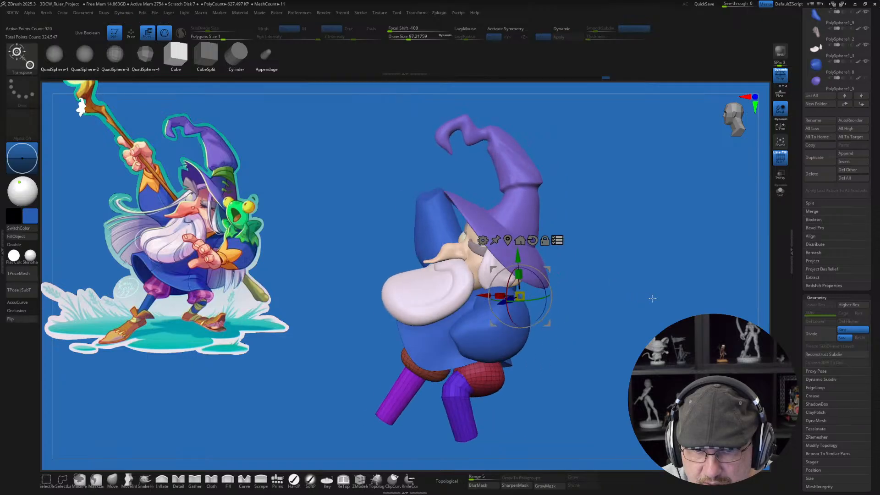
left_click_drag(652, 298, 663, 297)
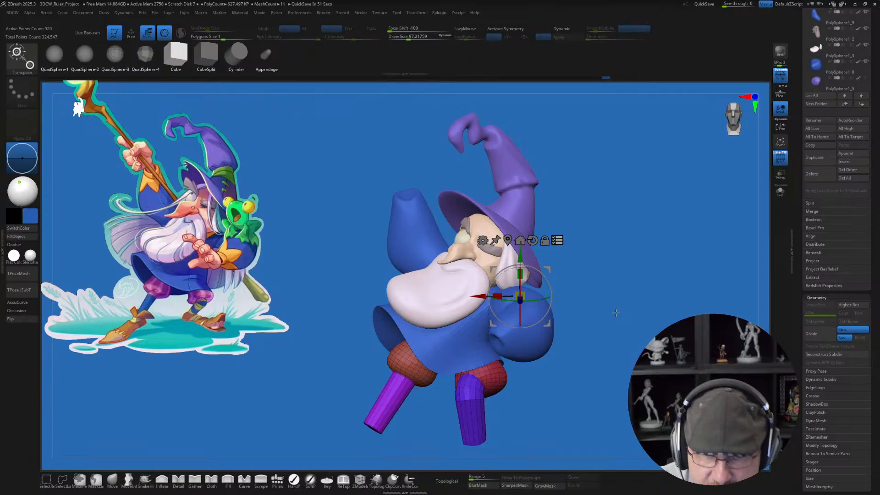
key("q")
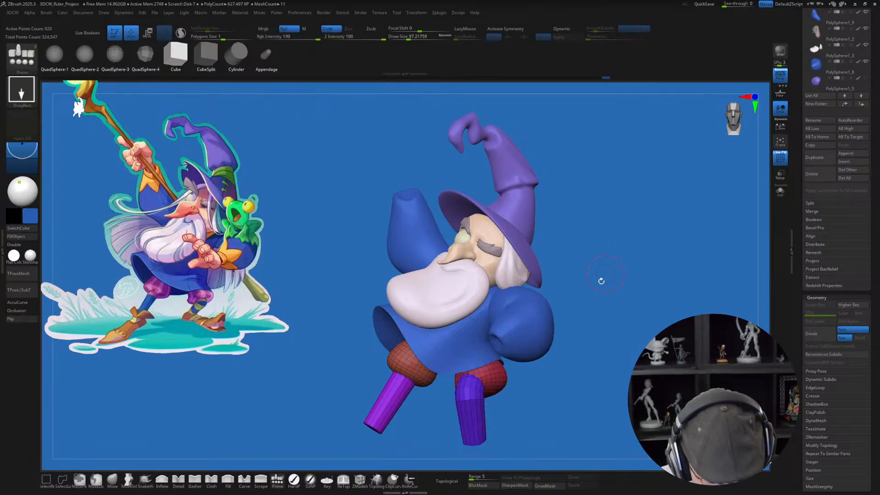
Step: Move the second puffy trouser leg up and forward with the lower legs masked, and clear the mask
left_click_drag(597, 300, 610, 378)
key("w")
left_click(515, 384, "ctrl")
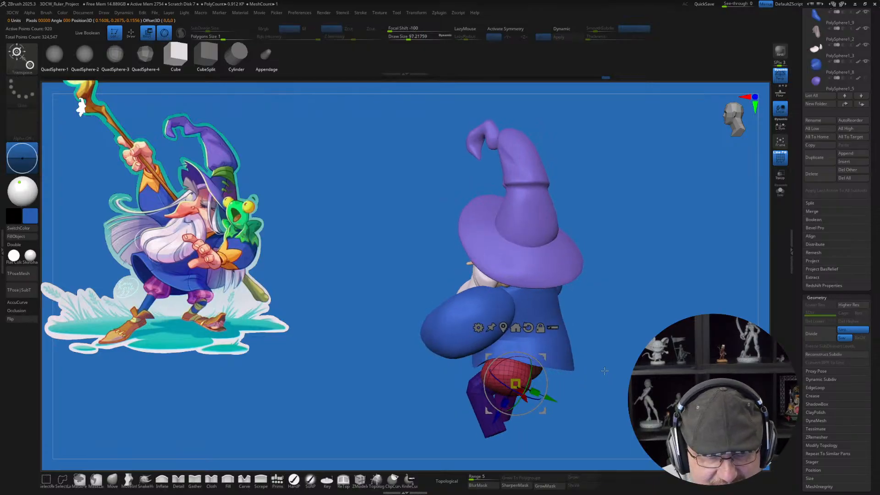
mouse_move(542, 363)
left_mouse_down()
mouse_move(533, 350)
mouse_move(538, 366)
left_mouse_up()
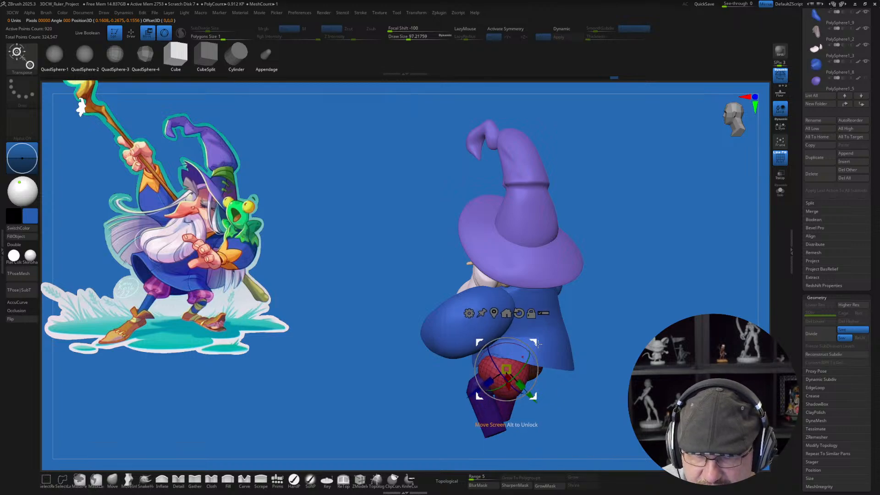
left_click_drag(619, 351, 647, 278)
left_click_drag(618, 319, 639, 288)
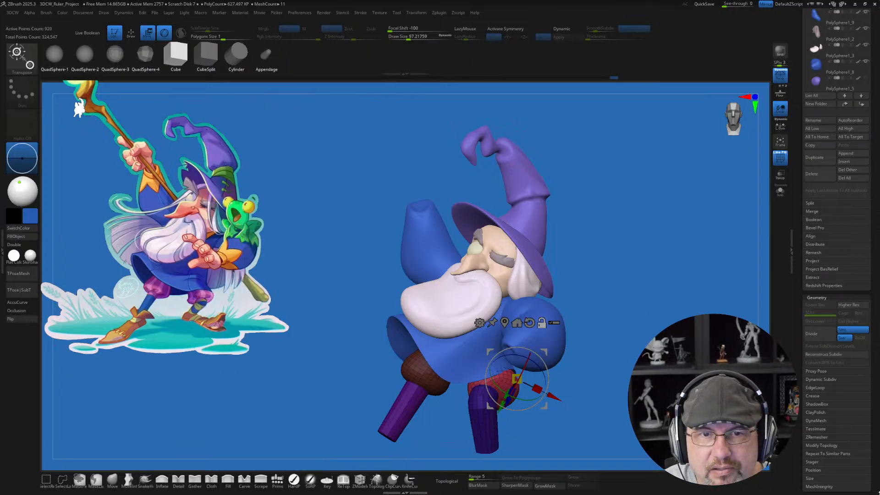
left_click_drag(652, 292, 675, 279, "alt")
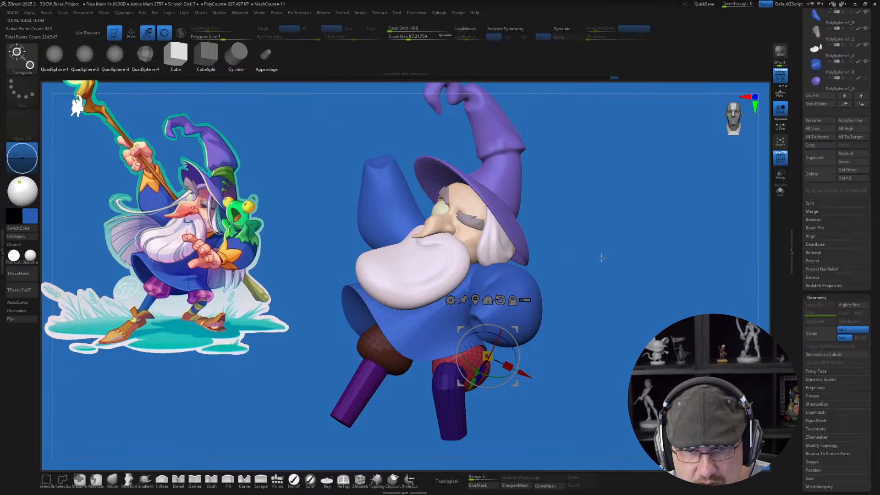
left_click_drag(600, 255, 603, 255)
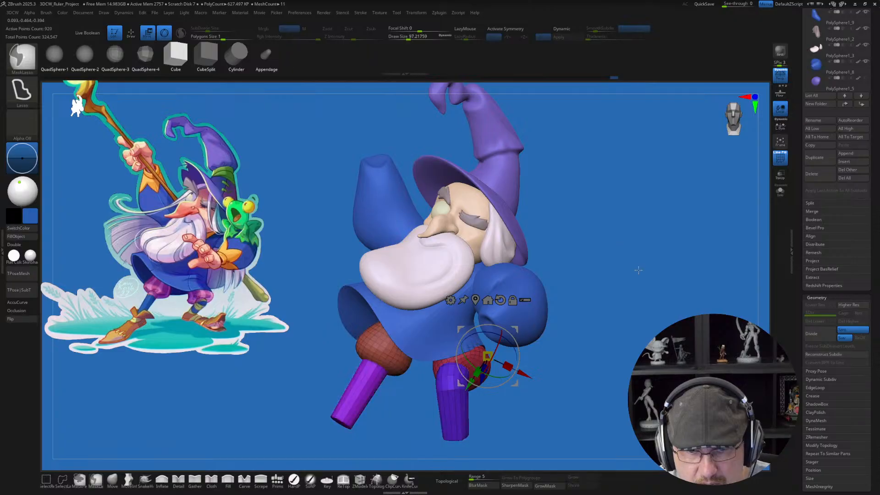
key("q")
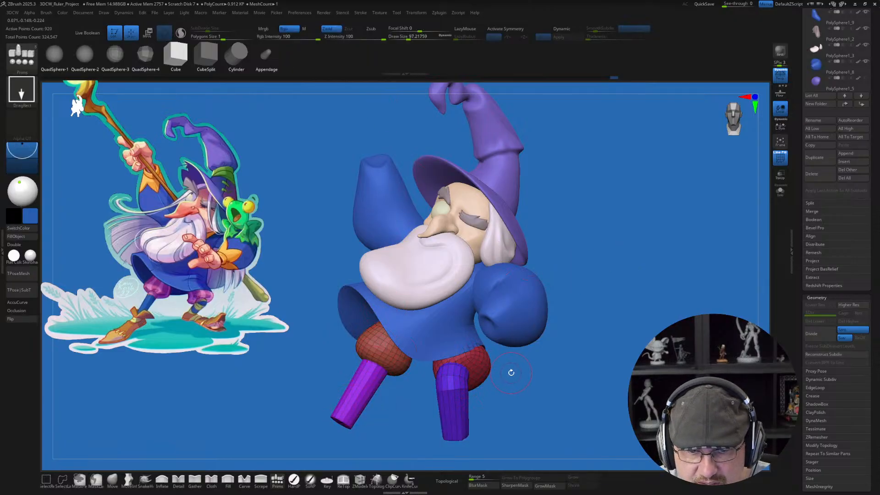
Step: Try to place a cube primitive on the outer side of the second puffy trouser leg, undoing each placement
left_click(177, 48)
mouse_move(477, 362)
left_mouse_down()
mouse_move(484, 385)
mouse_move(497, 377)
mouse_move(490, 360)
left_mouse_up()
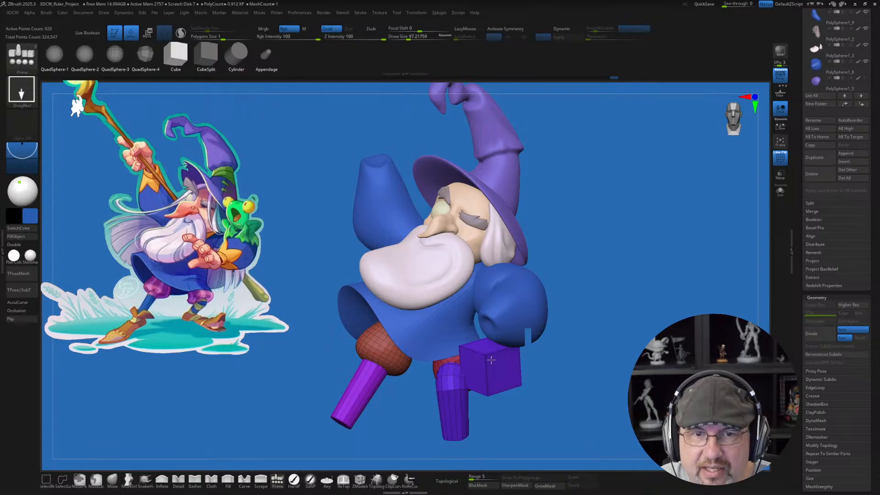
left_click_drag(490, 360, 491, 360)
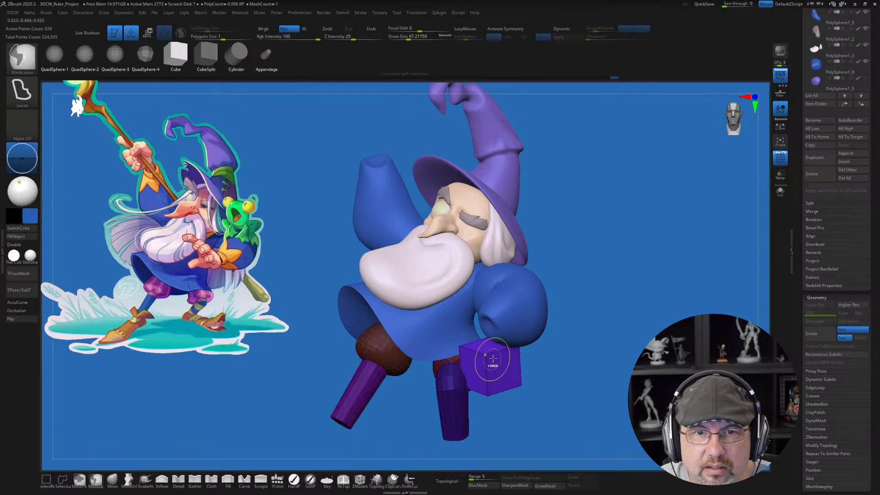
mouse_move(594, 368)
left_mouse_down()
mouse_move(619, 363)
mouse_move(591, 365)
left_mouse_up()
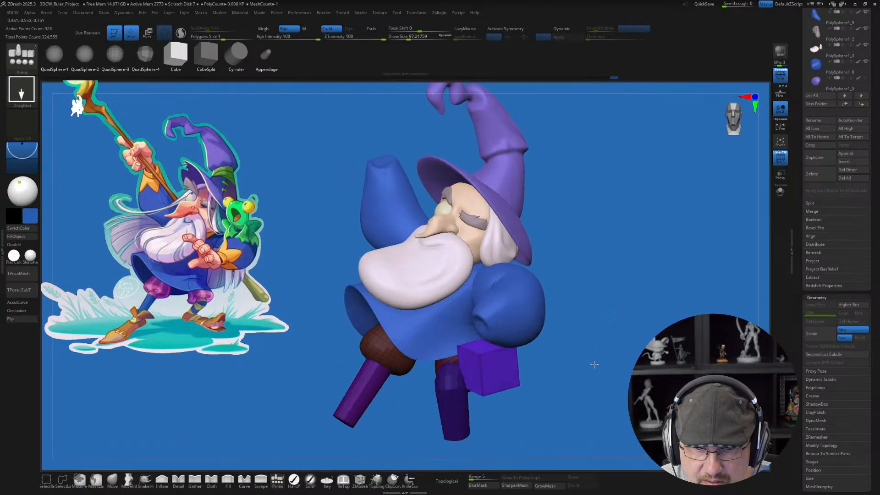
key("ctrl+z")
left_click_drag(483, 362, 489, 375)
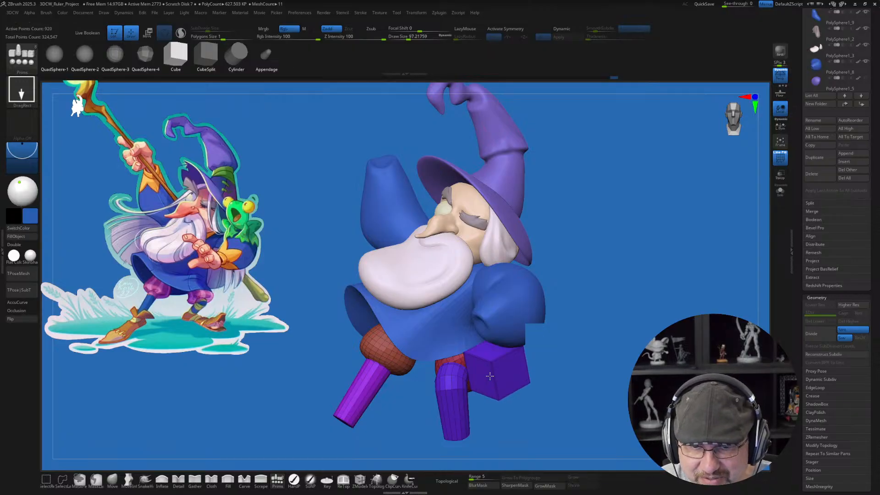
key("shift")
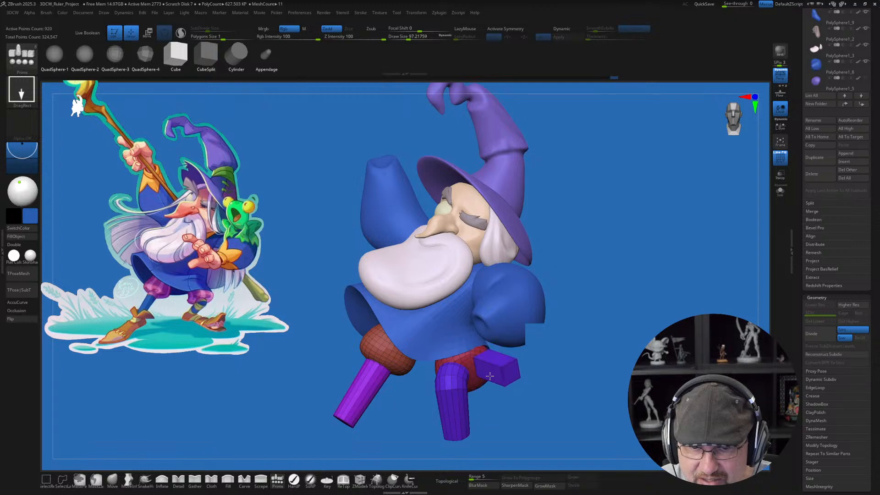
mouse_move(490, 375)
left_mouse_down()
mouse_move(501, 388)
mouse_move(489, 365)
mouse_move(497, 381)
left_mouse_up()
key("ctrl+z")
Step: Try a larger cube primitive over the second trouser leg, shrink it with the gizmo, and undo the scaling and the placement
left_click_drag(596, 338, 601, 285)
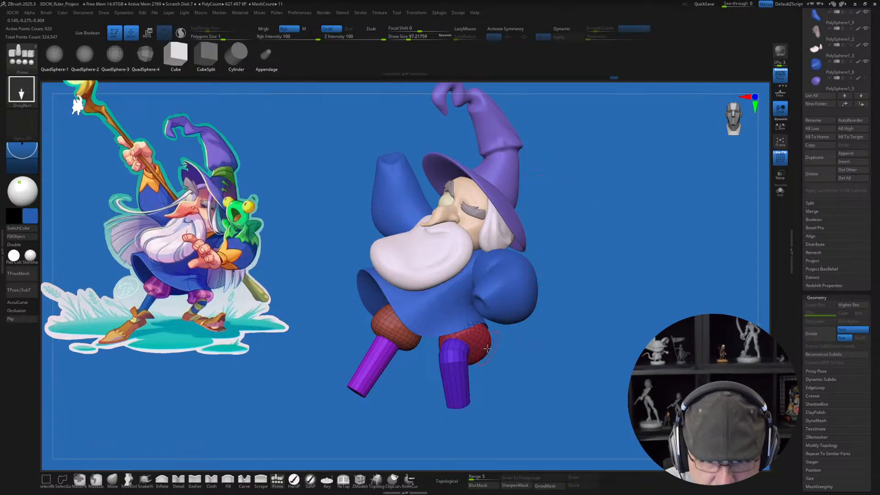
left_click_drag(484, 342, 496, 368)
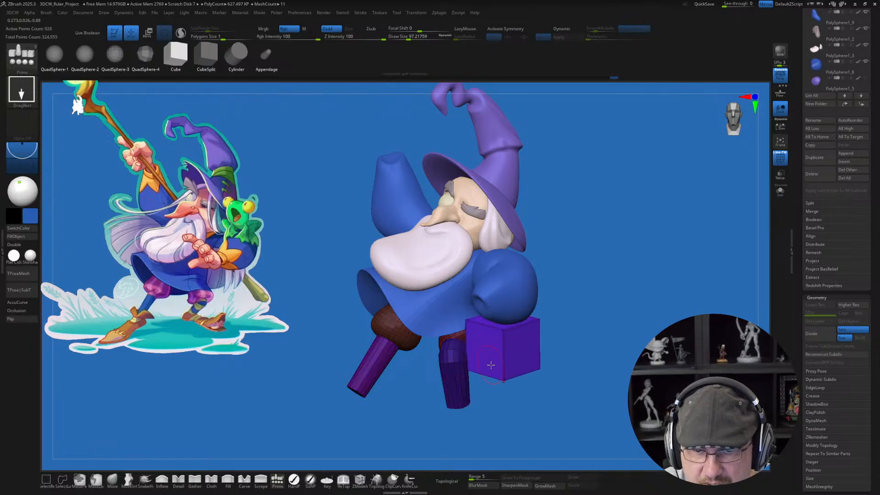
key("w")
left_click_drag(637, 358, 664, 359)
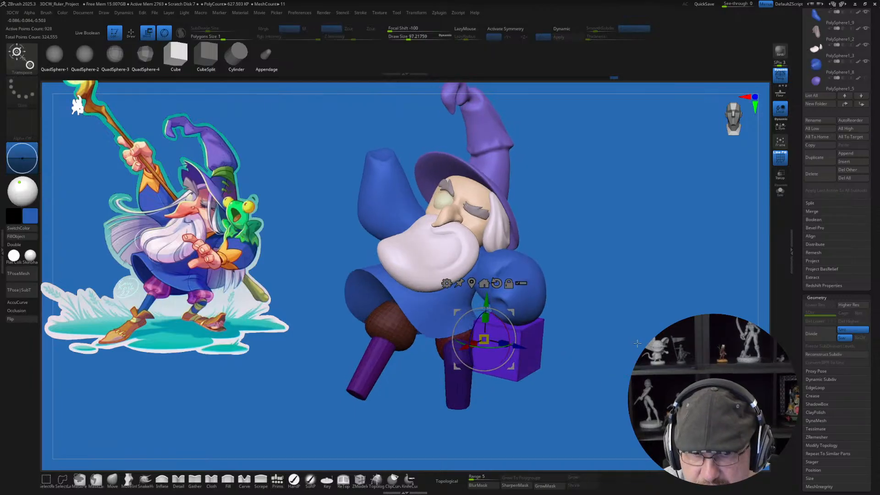
left_click_drag(485, 339, 478, 348)
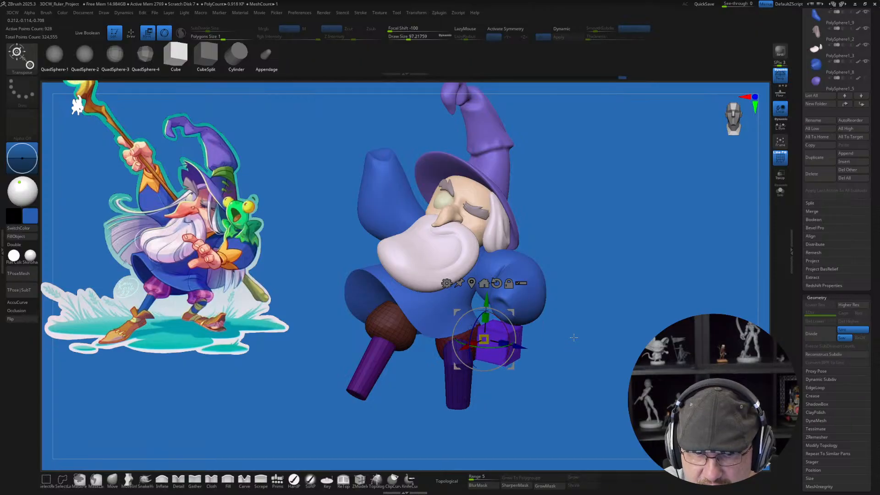
left_click_drag(590, 336, 572, 335)
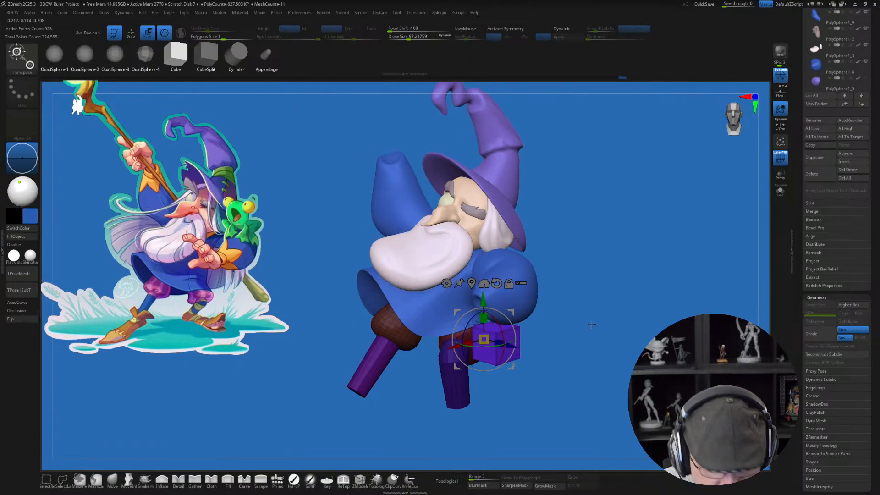
key("ctrl+z")
key("ctrl+z")
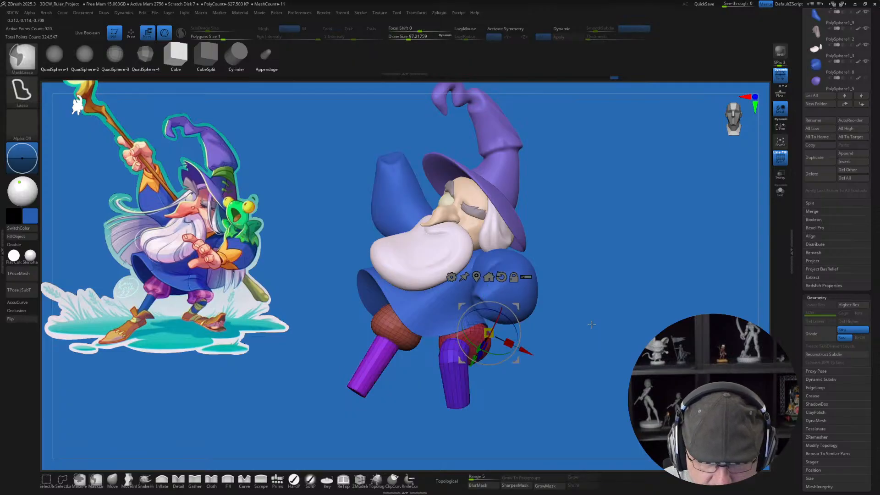
key("q")
left_click_drag(604, 335, 605, 358)
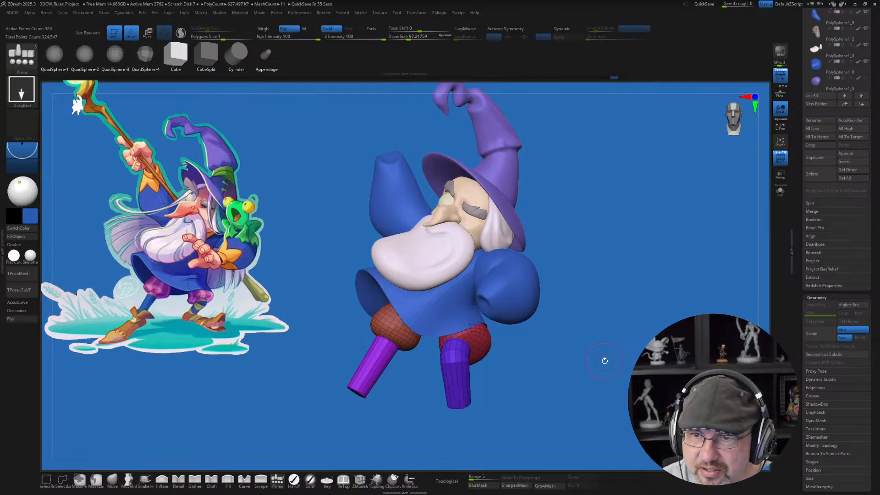
Step: Mask everything except the second puffy trouser leg and set the gizmo's pivot at its upper end beneath the robe
left_click_drag(563, 358, 552, 371)
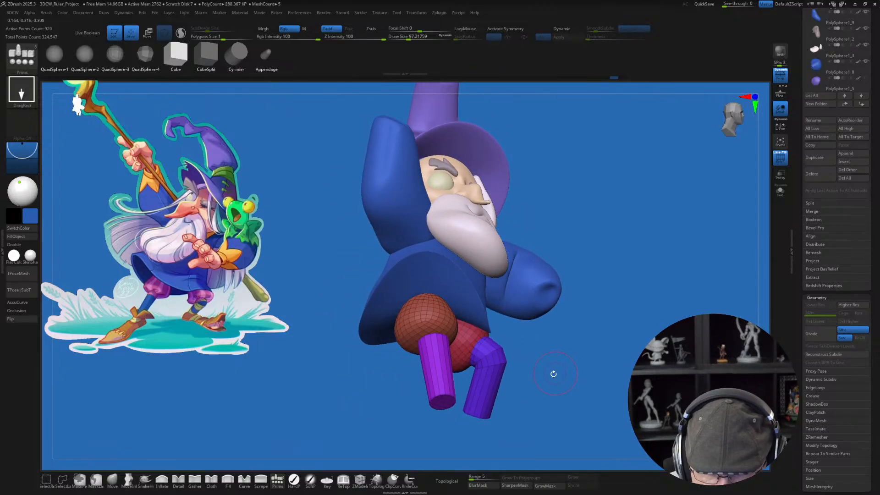
key("w")
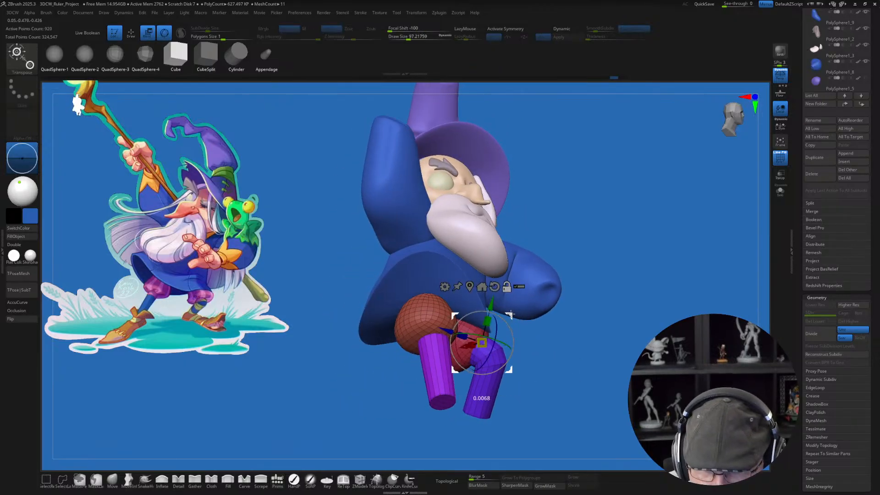
left_click(481, 287, "alt")
left_click_drag(556, 366, 473, 346)
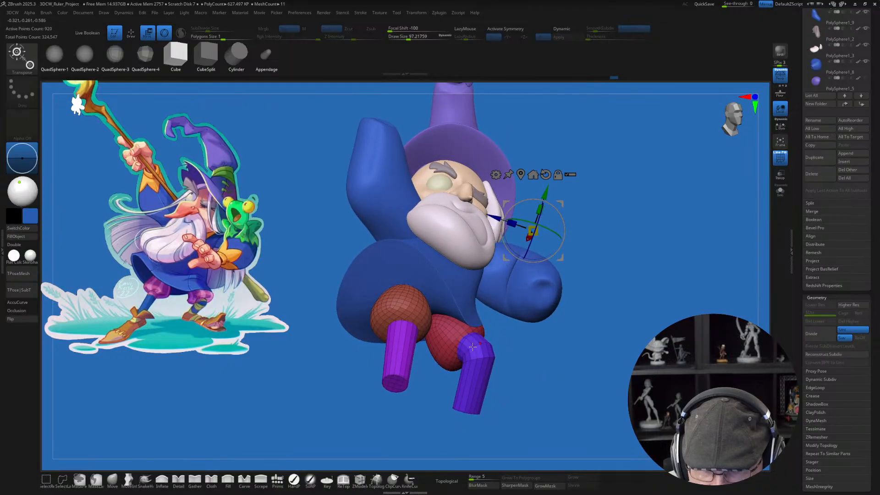
left_click(442, 338, "ctrl")
left_click_drag(559, 371, 584, 316)
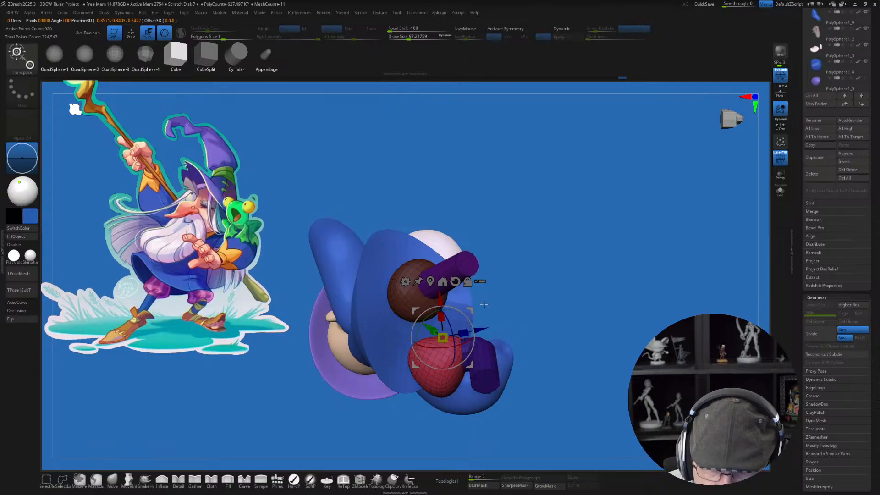
left_click_drag(471, 311, 436, 334, "alt")
mouse_move(554, 319)
left_mouse_down()
mouse_move(559, 347)
mouse_move(561, 339)
left_mouse_up()
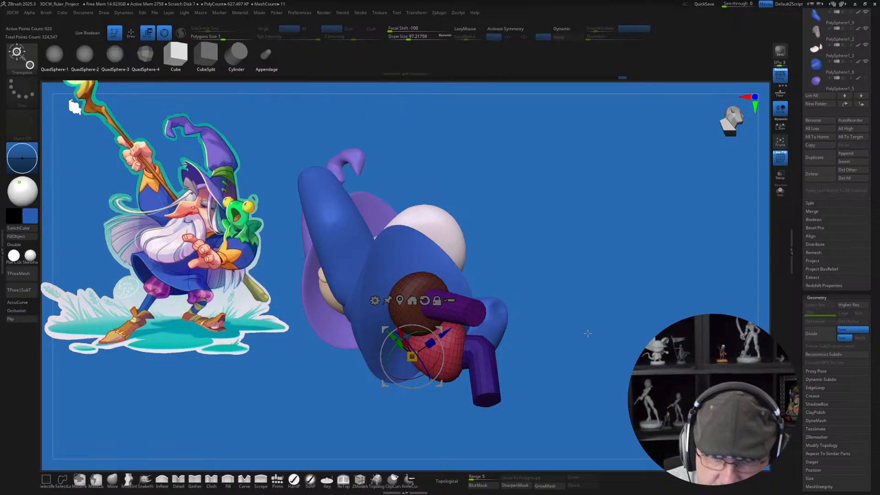
left_click_drag(564, 338, 571, 301)
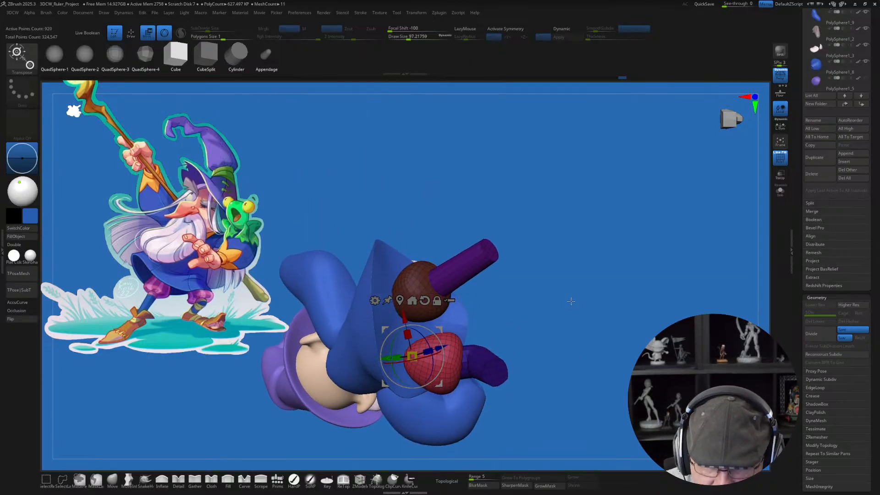
mouse_move(442, 328)
left_mouse_down("alt")
mouse_move(376, 311)
mouse_move(433, 336)
mouse_move(452, 329)
mouse_move(439, 333)
left_mouse_up("alt")
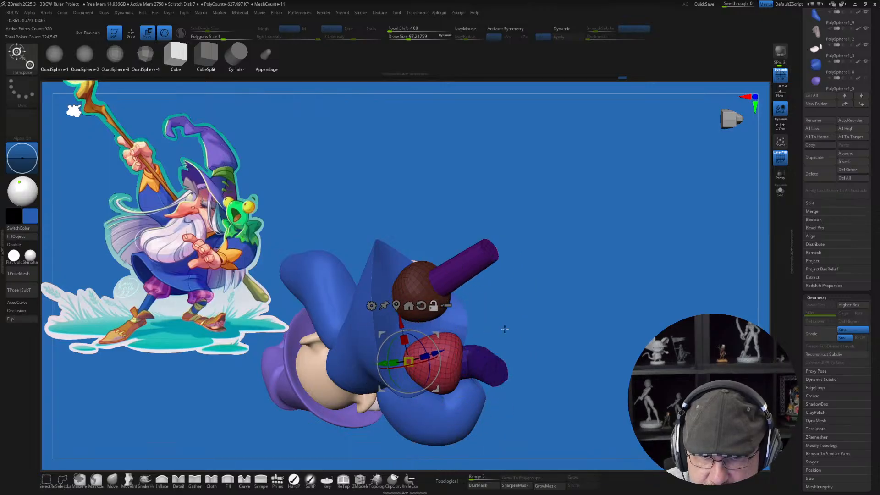
Step: Reposition the second puffy trouser leg under the robe with the gizmo so that it lines up with its lower leg
left_click_drag(568, 330, 534, 340)
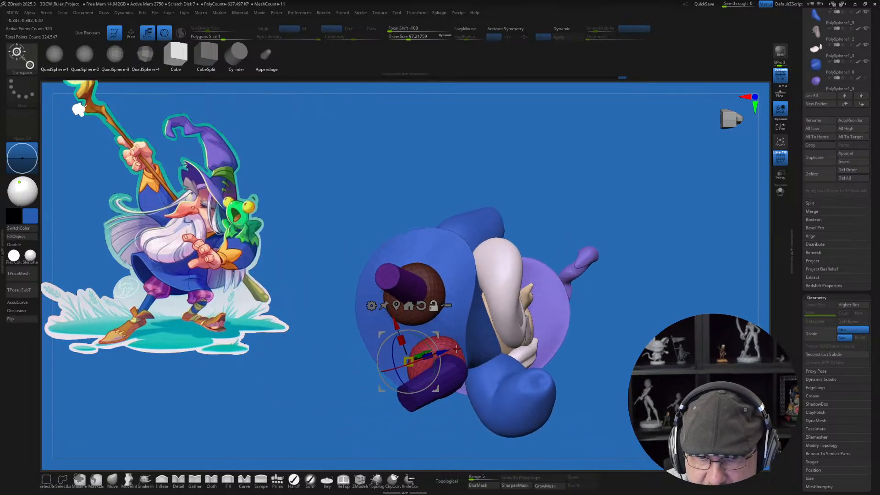
left_click_drag(438, 334, 459, 328, "alt")
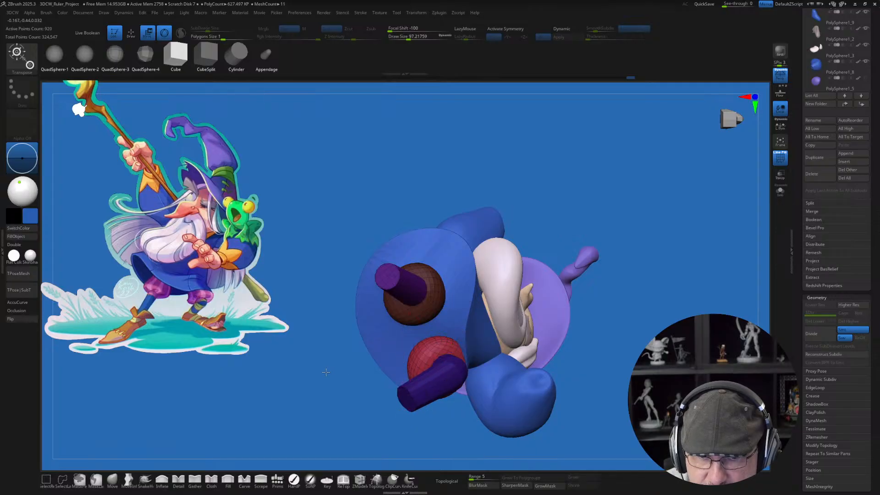
left_click_drag(326, 369, 352, 338)
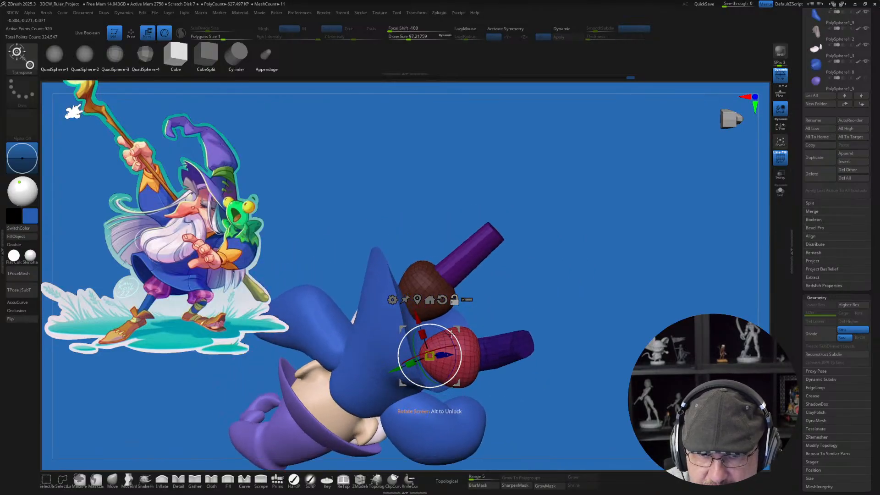
mouse_move(451, 332)
left_mouse_down("alt")
mouse_move(459, 337)
mouse_move(457, 329)
left_mouse_up("alt")
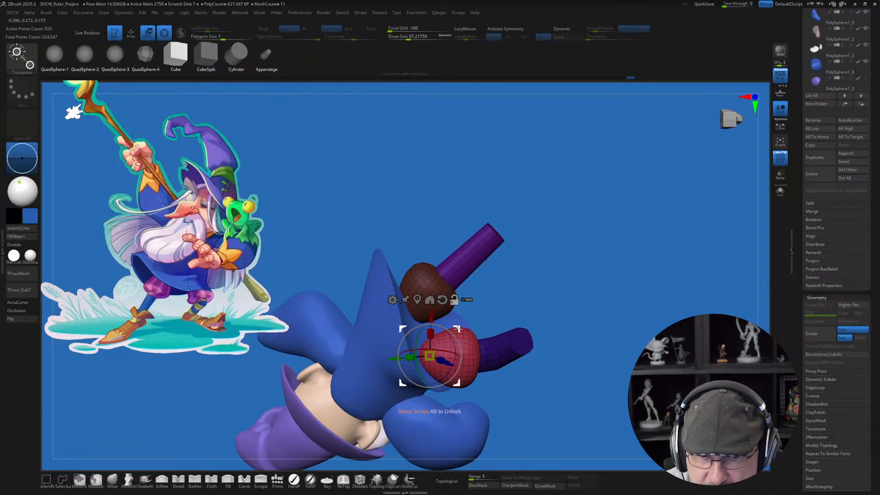
left_click_drag(518, 299, 486, 287)
left_click_drag(465, 319, 468, 319)
mouse_move(614, 221)
left_mouse_down()
mouse_move(607, 200)
mouse_move(607, 236)
left_mouse_up()
Step: Select the robe and adjust its lower edge around the second trouser leg with the Move brush at a draw size of about 228
key("q")
left_click(488, 328, "alt")
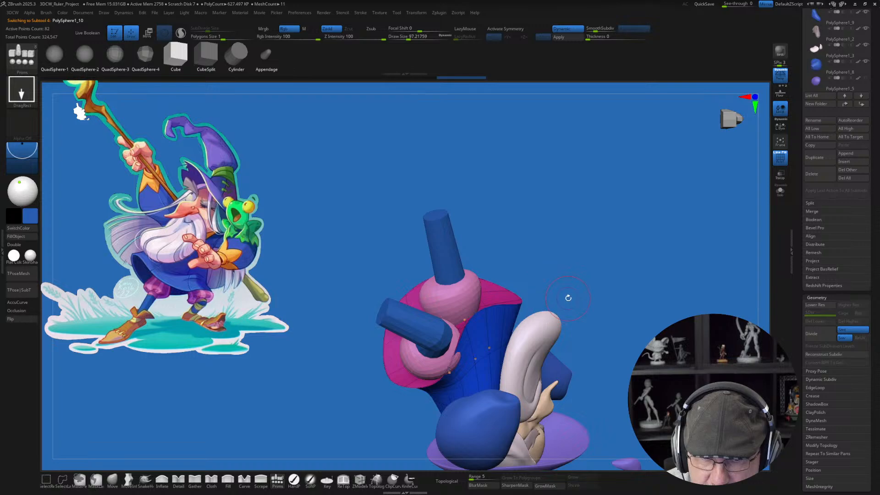
left_click_drag(568, 299, 552, 256, "alt")
left_click(113, 479)
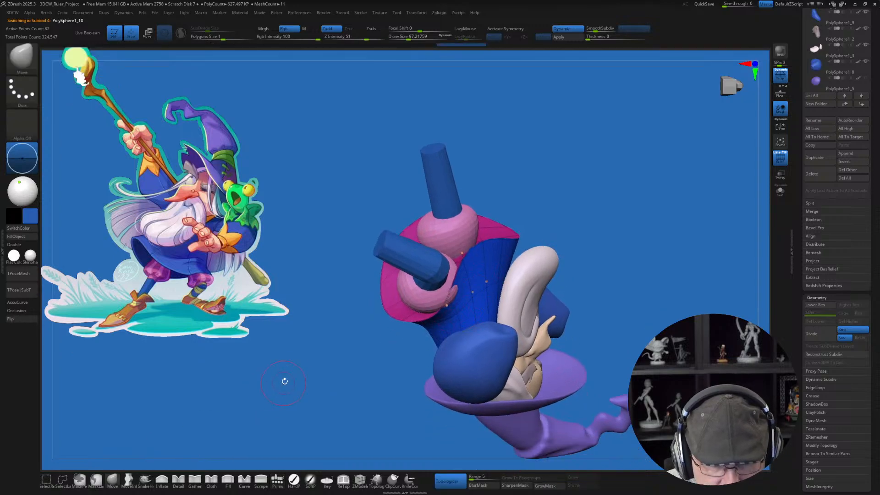
key("s")
left_click_drag(297, 374, 300, 374)
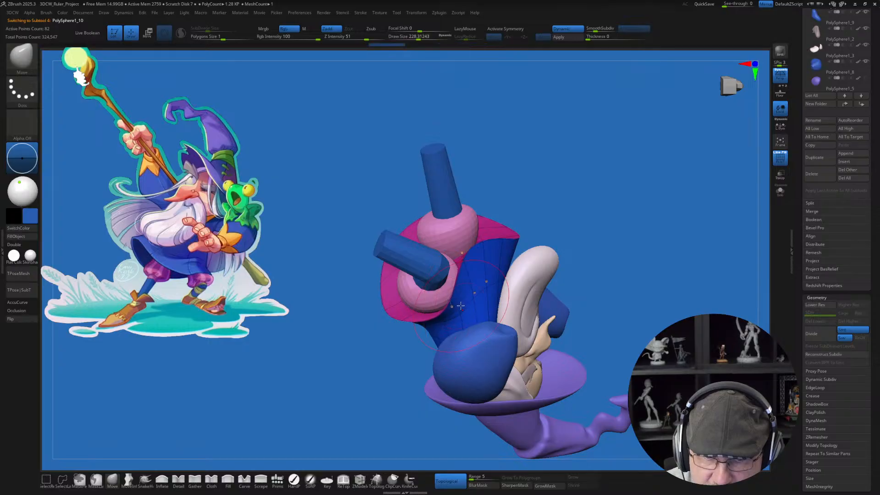
left_click_drag(588, 210, 654, 254)
left_click_drag(604, 258, 607, 289)
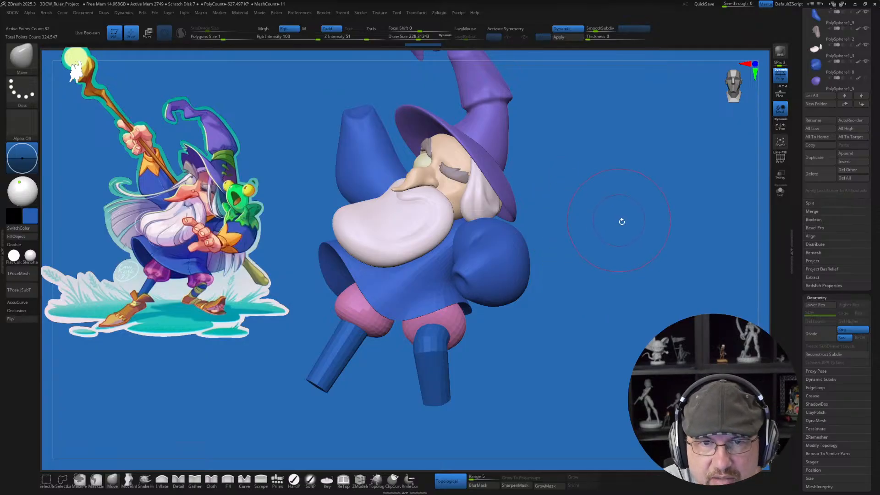
Step: Compare the wizard's pose with the reference, reset the gizmo's orientation, place it beside the wizard's lowered arm, and rotate it slightly
mouse_move(625, 242)
left_mouse_down()
mouse_move(614, 261)
mouse_move(573, 288)
left_mouse_up()
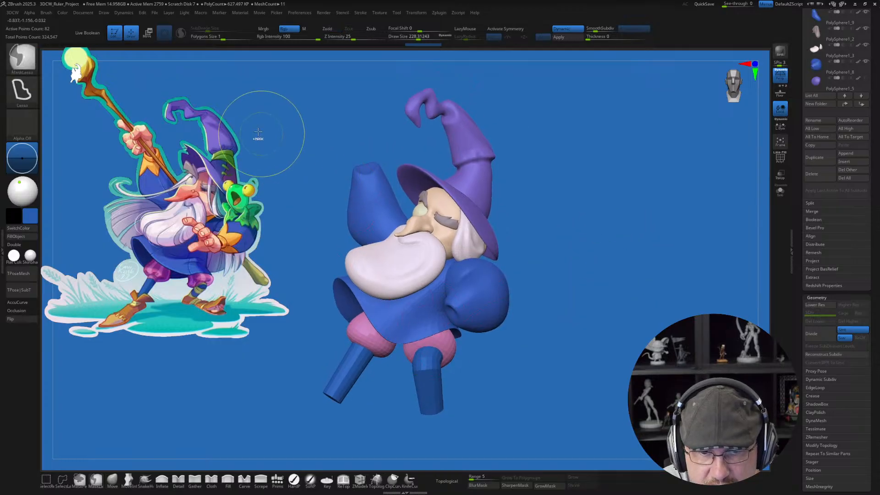
mouse_move(258, 126)
left_mouse_down("ctrl")
mouse_move(539, 492)
mouse_move(622, 225)
mouse_move(611, 202)
left_mouse_up("ctrl")
mouse_move(629, 325)
left_mouse_down("ctrl")
mouse_move(579, 201)
mouse_move(161, 376)
mouse_move(587, 326)
left_mouse_up("ctrl")
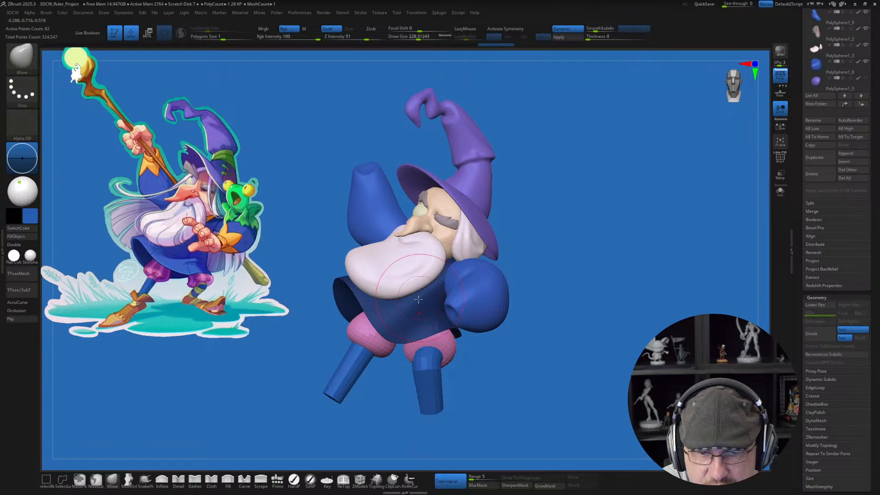
mouse_move(563, 349)
left_mouse_down()
mouse_move(598, 356)
mouse_move(579, 353)
left_mouse_up()
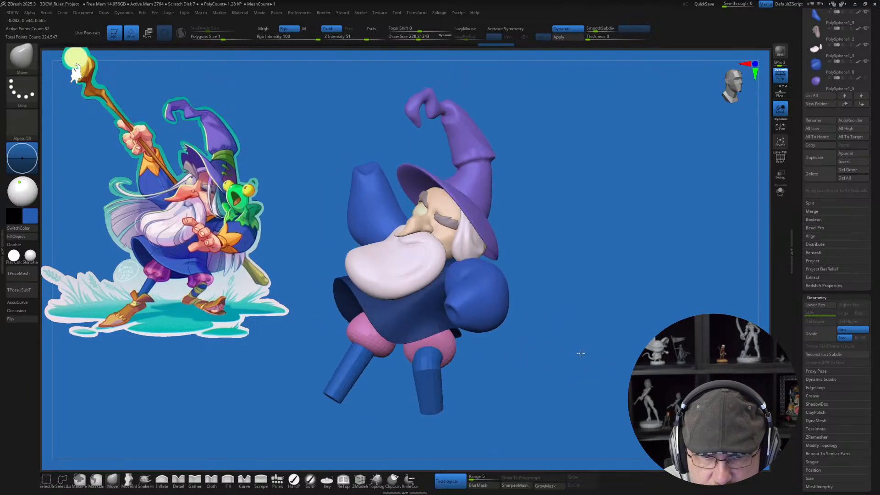
left_click_drag(614, 233, 611, 226)
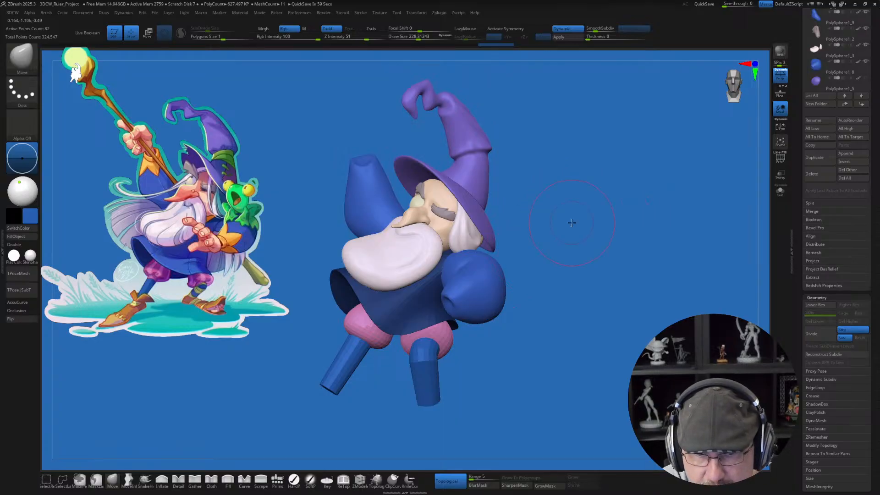
key("w")
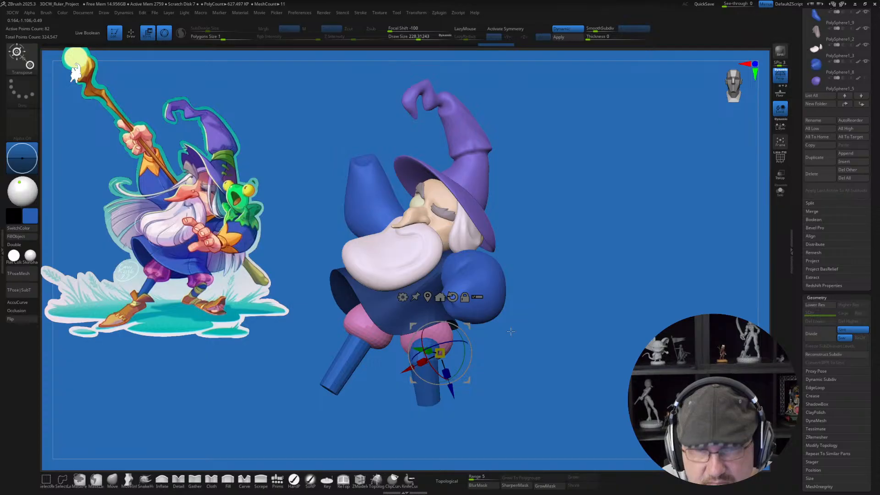
left_click(452, 297, "alt")
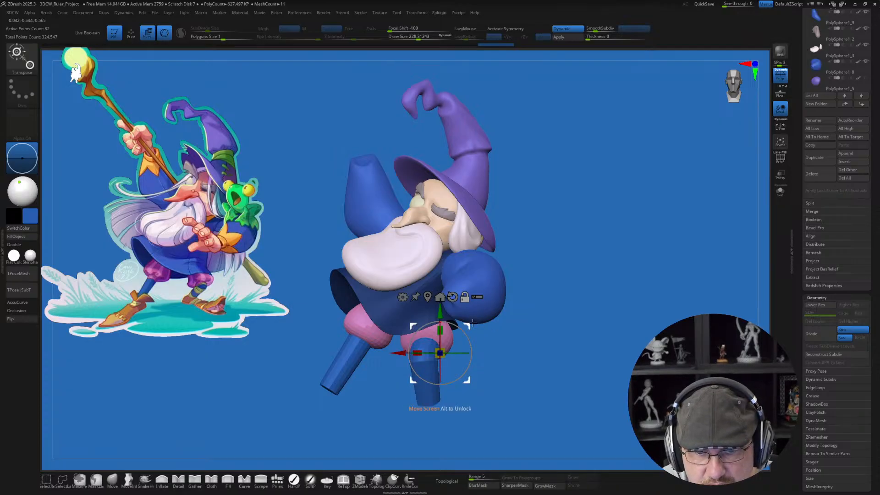
left_click_drag(471, 323, 595, 252, "alt")
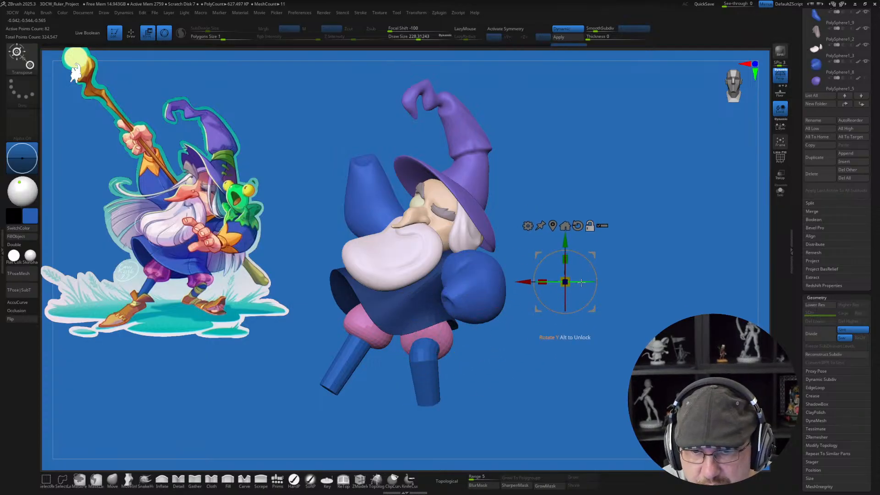
mouse_move(581, 282)
left_mouse_down("alt")
mouse_move(595, 282)
mouse_move(580, 285)
left_mouse_up("alt")
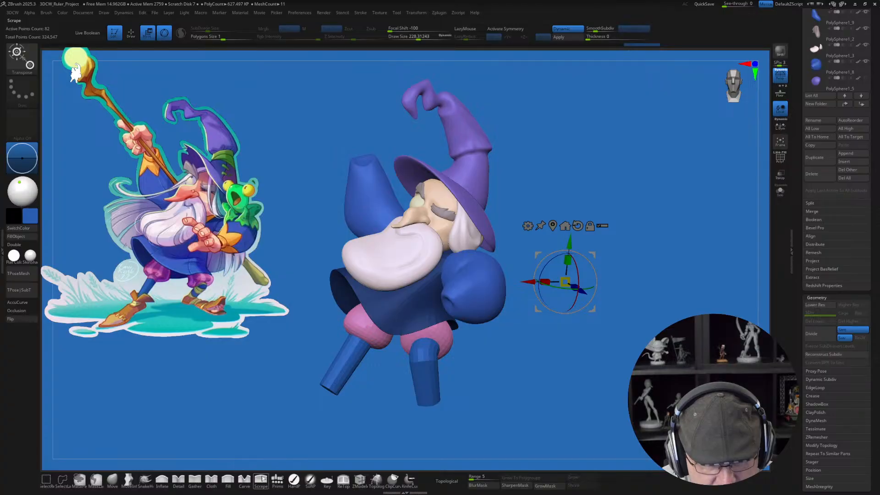
Step: Try to insert a cube primitive beside the wizard's lowered arm and scale it up with the gizmo
left_click(277, 478)
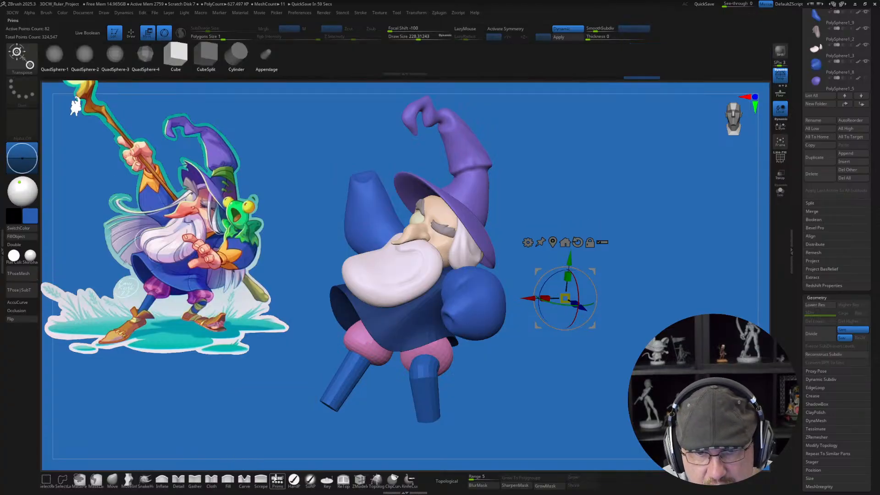
left_click(177, 59)
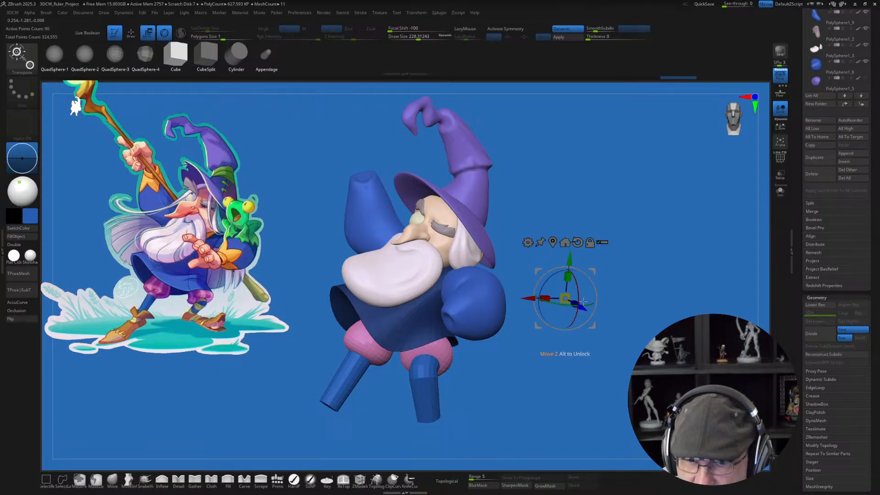
left_click_drag(625, 227, 626, 226)
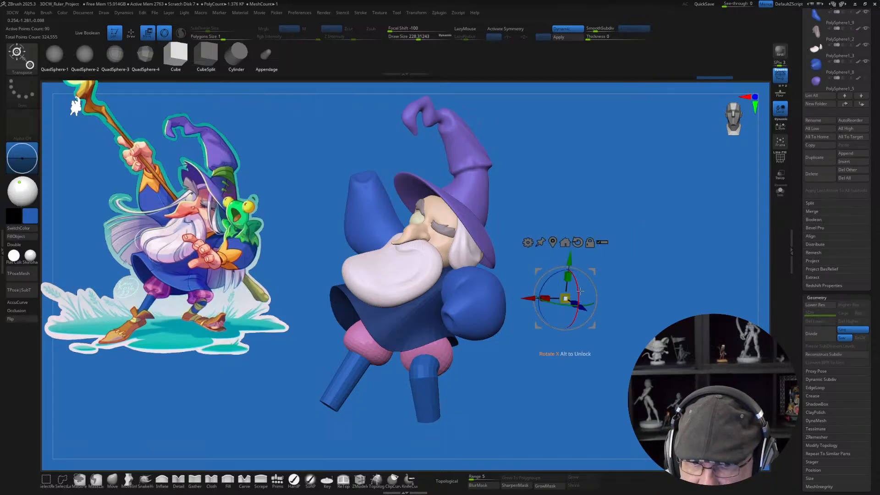
left_click_drag(566, 299, 617, 253)
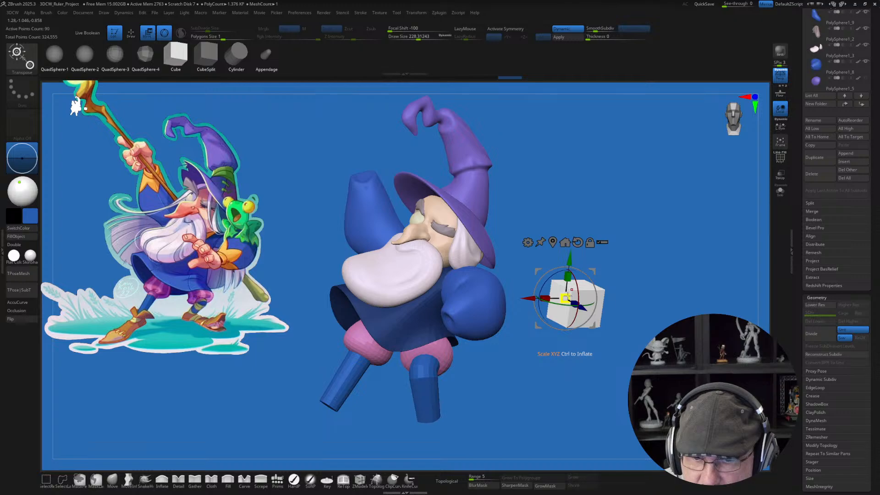
left_click_drag(566, 298, 618, 260)
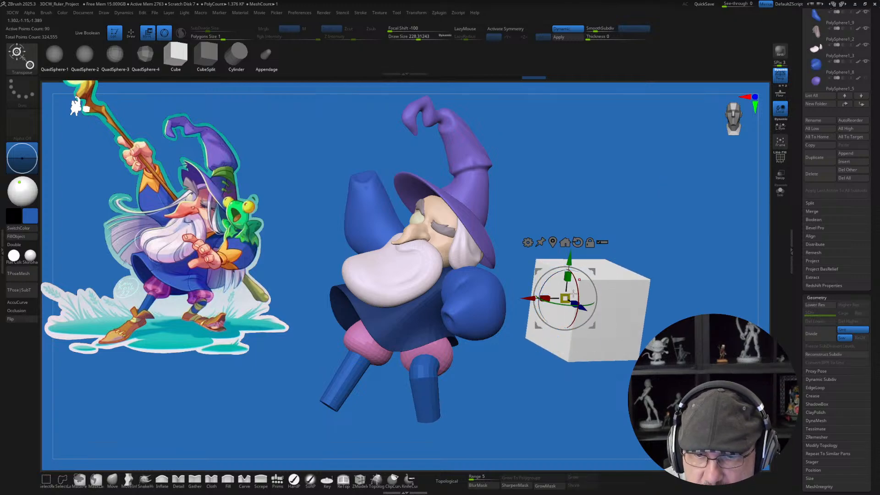
left_click_drag(565, 298, 555, 305)
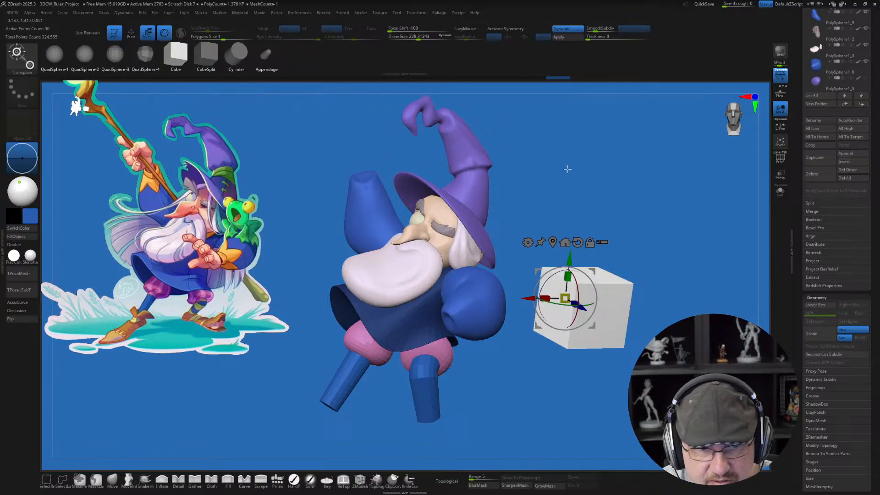
Step: Undo the scaling and insertion of the cube beside the wizard
key("ctrl+z")
key("ctrl+z")
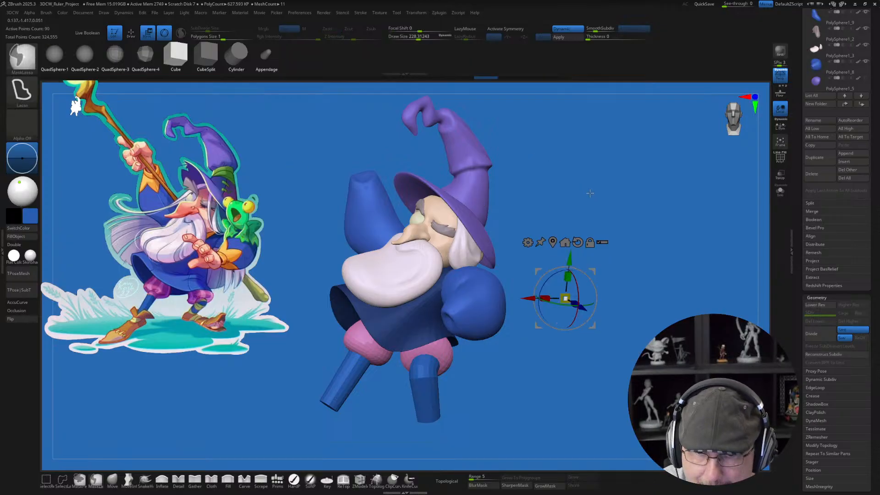
key("ctrl+z")
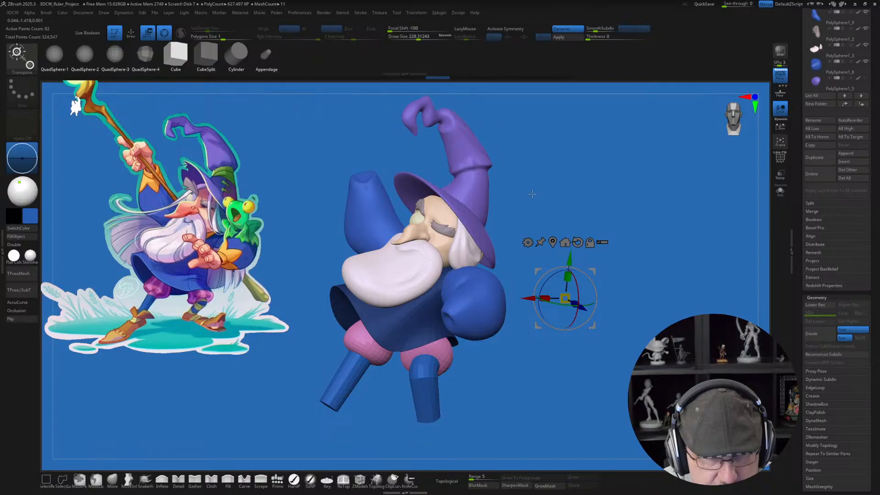
Step: Switch from the gizmo back to drawing mode and clear the mask from the robe
key("q")
left_click_drag(541, 228, 568, 286)
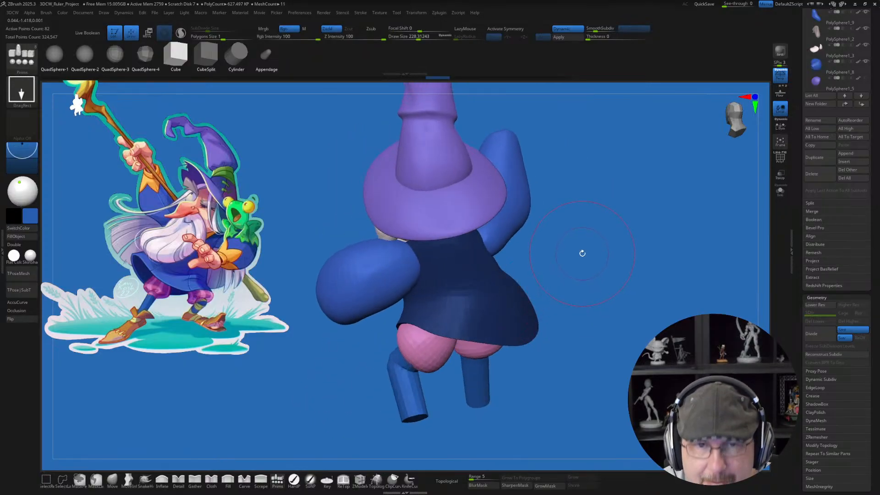
left_click_drag(619, 251, 627, 280)
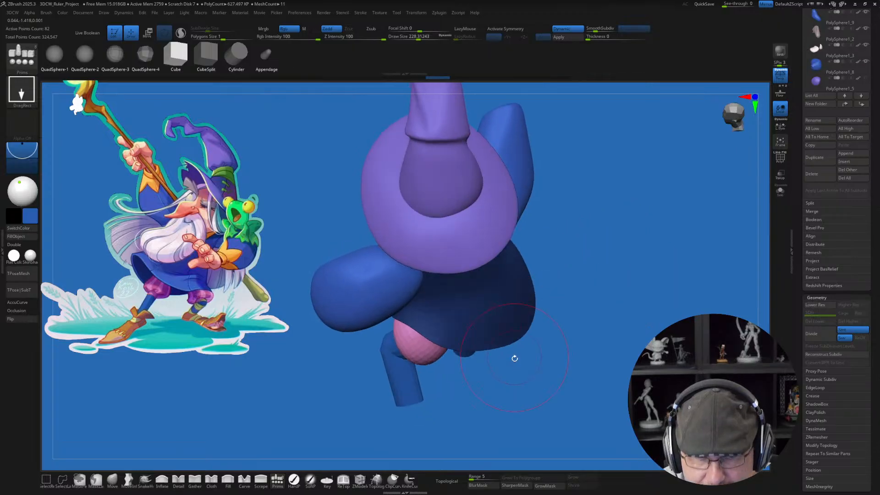
mouse_move(475, 391)
left_mouse_down()
mouse_move(583, 377)
mouse_move(520, 383)
left_mouse_up()
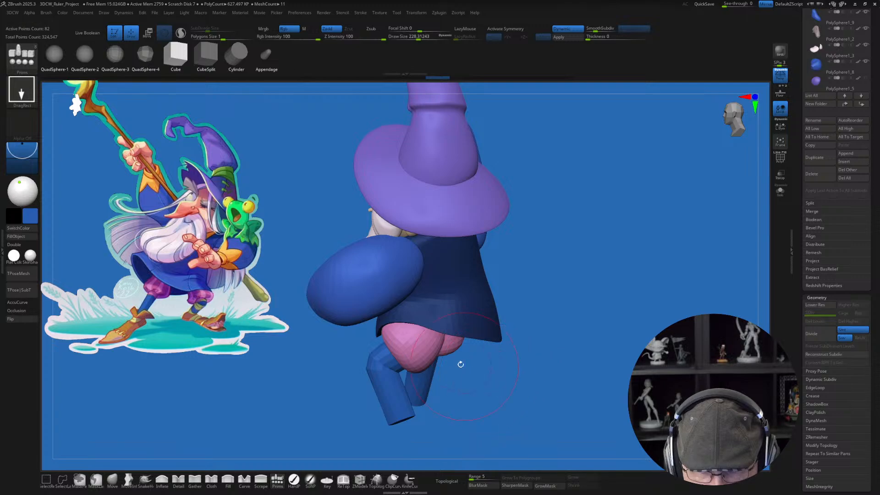
key("ctrl")
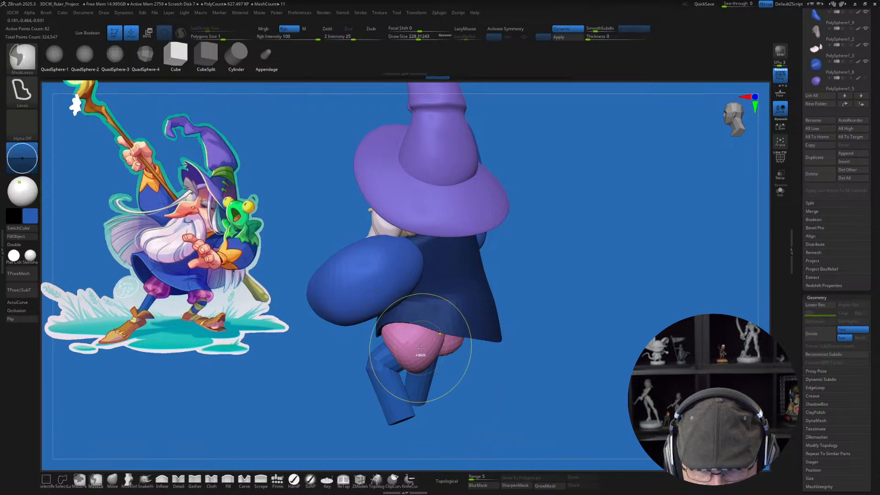
left_click_drag(579, 298, 582, 315, "ctrl")
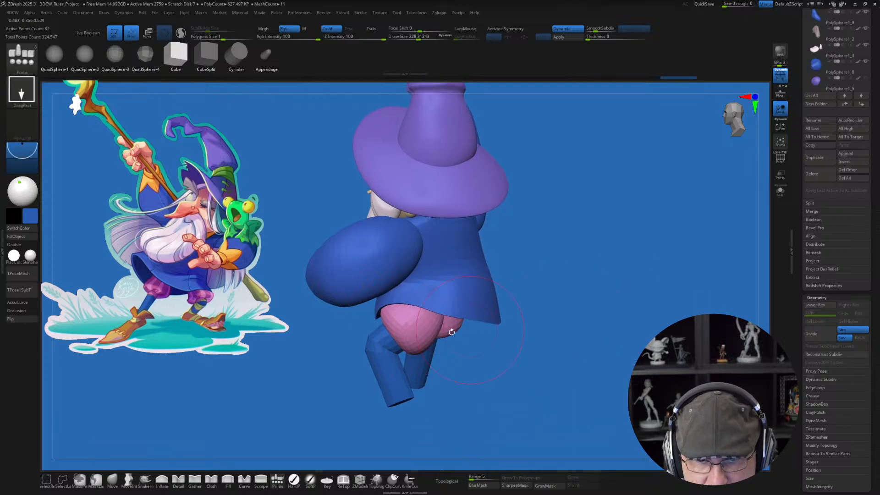
Step: Select the legs and move the unmasked second puffy trouser leg slightly towards the back of the robe
left_click(428, 345, "alt")
left_click_drag(534, 367, 515, 350)
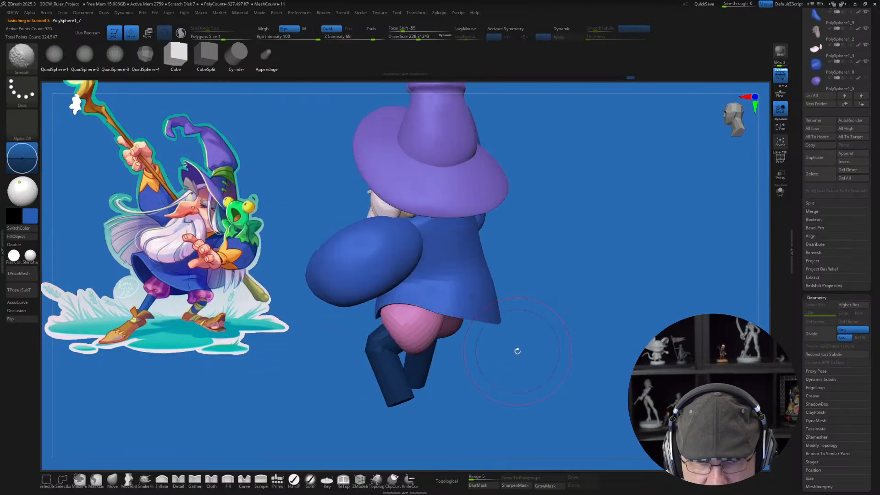
key("w")
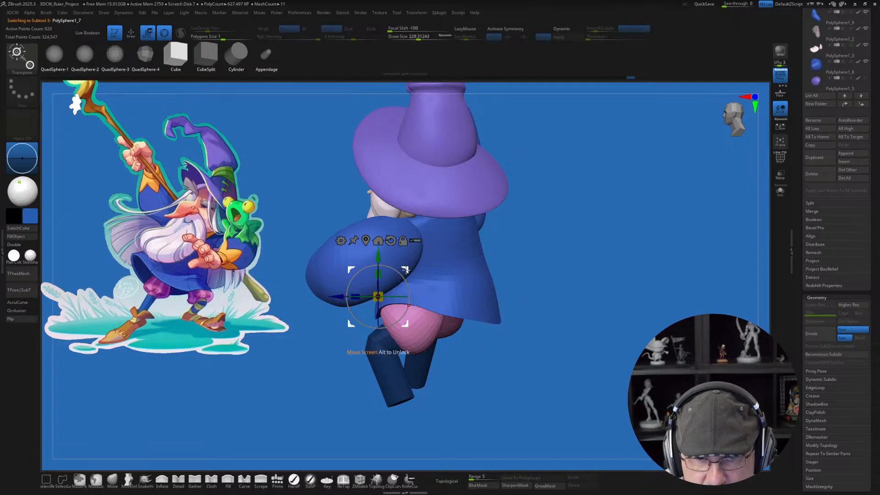
left_click_drag(407, 270, 422, 271)
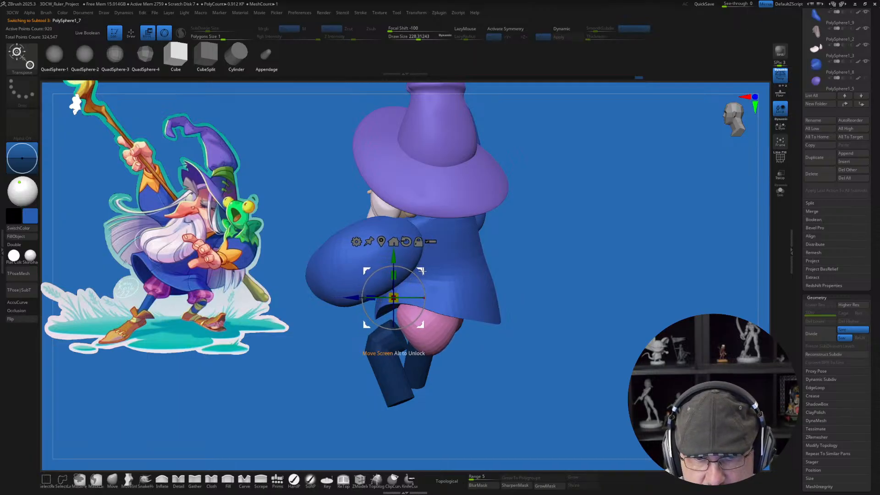
Step: Show the polygroup wireframe on the legs and mask everything except the second lower leg
left_click(394, 381, "alt")
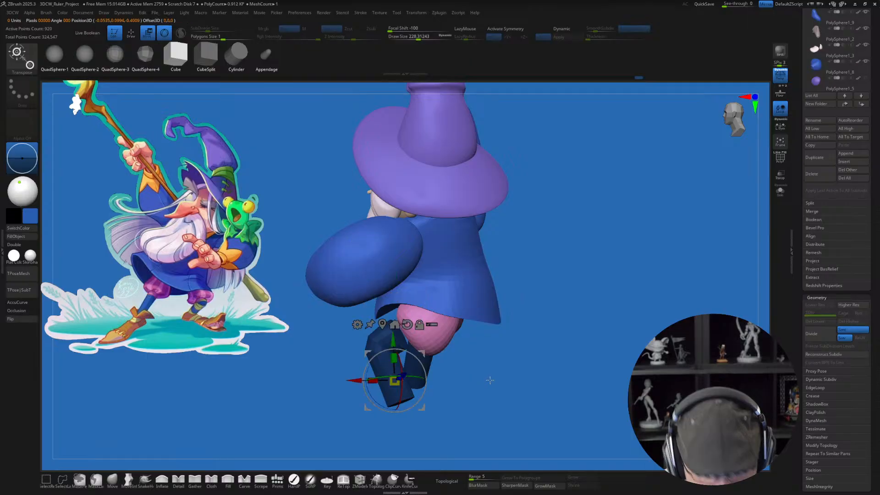
key("shift+f")
left_click_drag(518, 351, 555, 343)
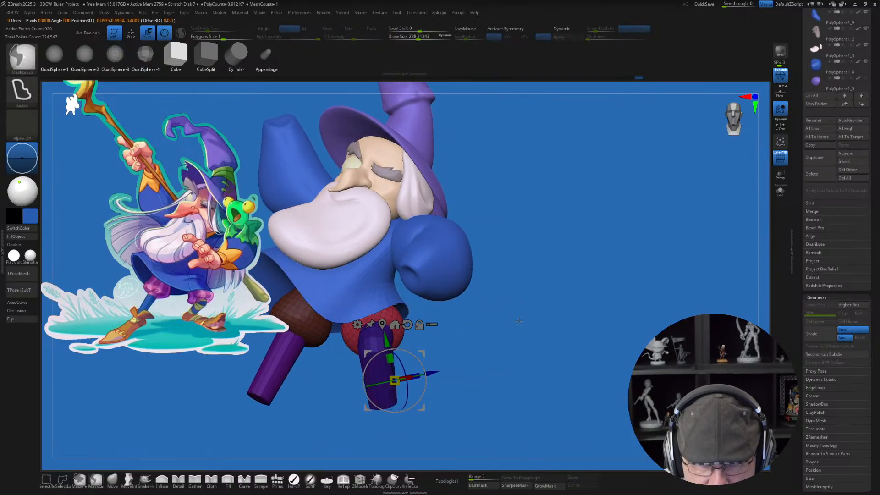
left_click_drag(518, 320, 578, 337)
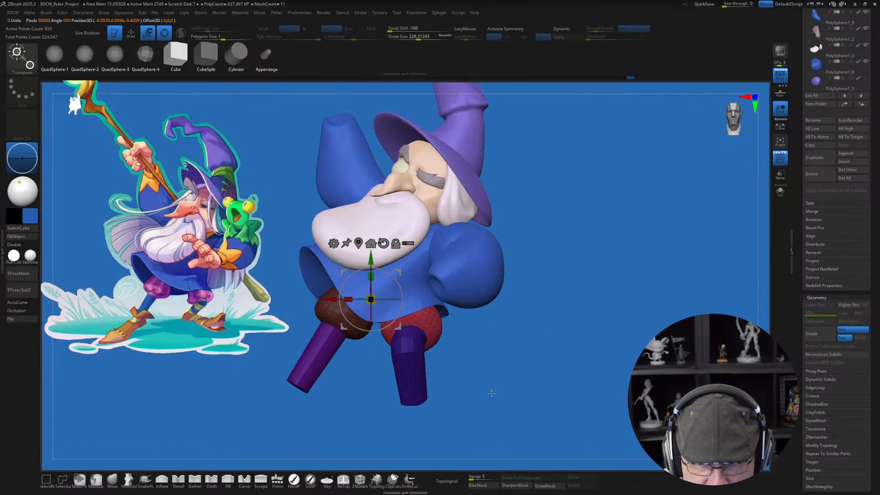
mouse_move(476, 396)
left_mouse_down("ctrl")
mouse_move(502, 305)
mouse_move(428, 202)
mouse_move(389, 261)
mouse_move(376, 416)
mouse_move(477, 430)
left_mouse_up("ctrl")
mouse_move(571, 365)
left_mouse_down()
mouse_move(542, 356)
mouse_move(529, 333)
left_mouse_up()
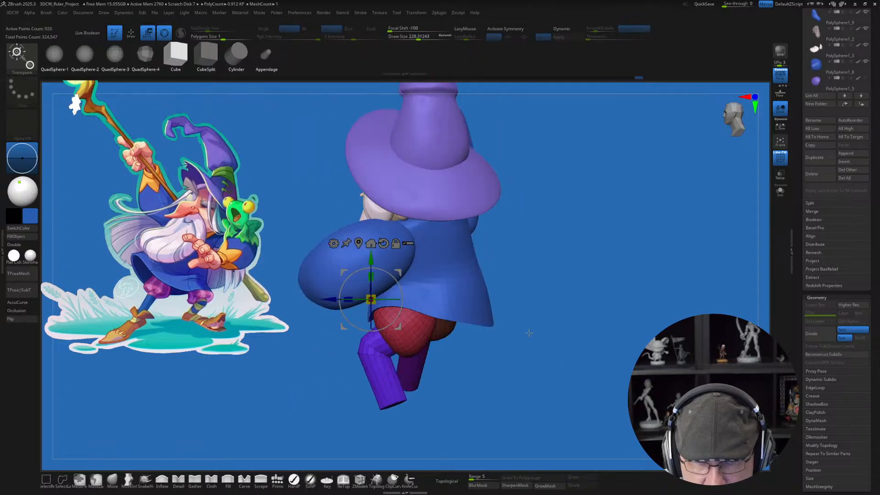
Step: Move the second lower leg back under its puffy trouser leg and rotate it around its vertical axis with the gizmo
left_click_drag(400, 274, 416, 286)
left_click_drag(566, 364, 636, 343)
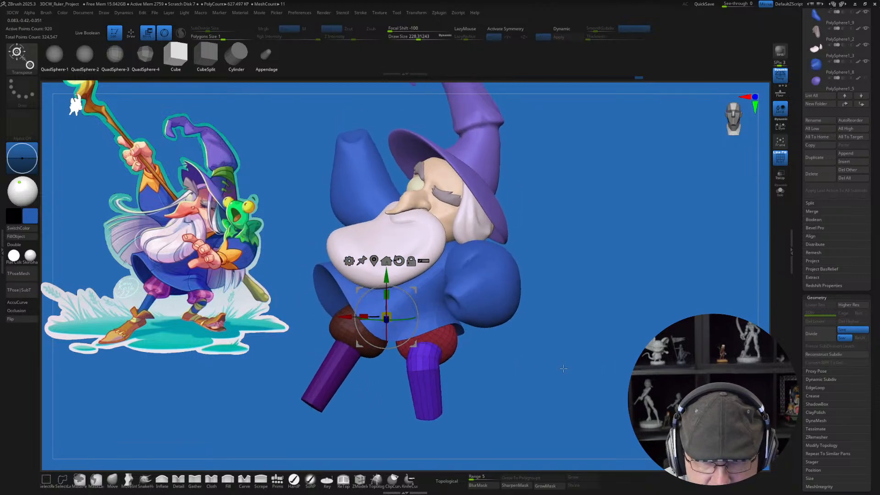
left_click_drag(562, 367, 594, 286)
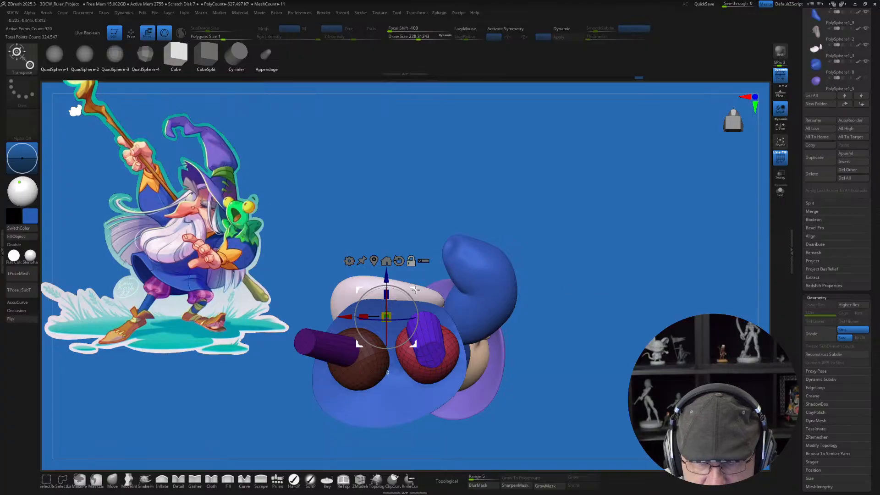
left_click_drag(414, 290, 463, 319, "alt")
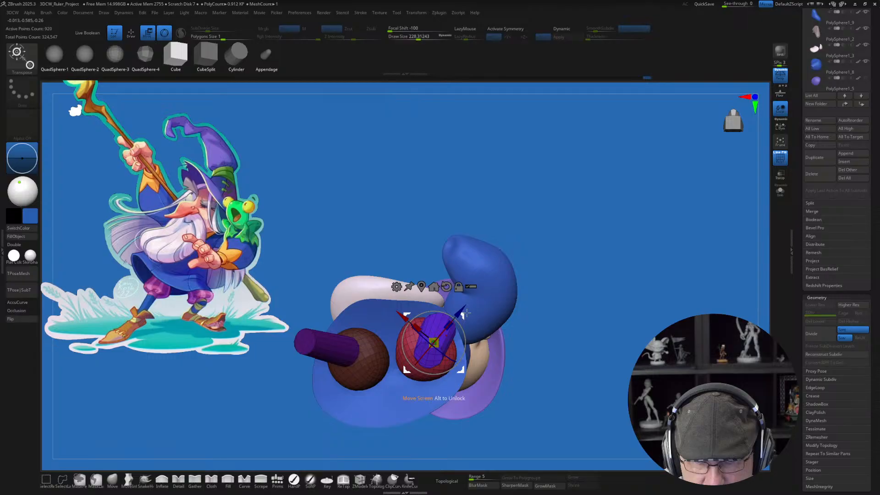
left_click_drag(586, 205, 639, 311)
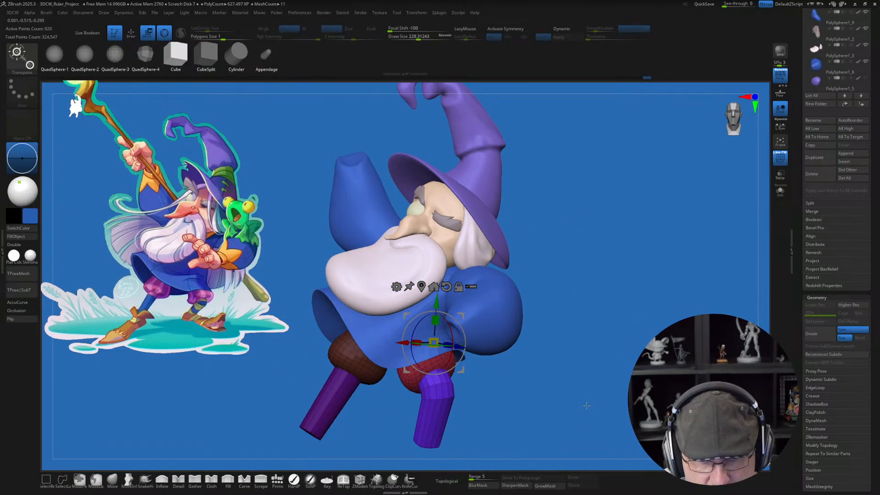
Step: Pull the second lower leg's foot end further back with the Move brush, using a draw size of about 311 with Topological off
left_click_drag(604, 401, 575, 403)
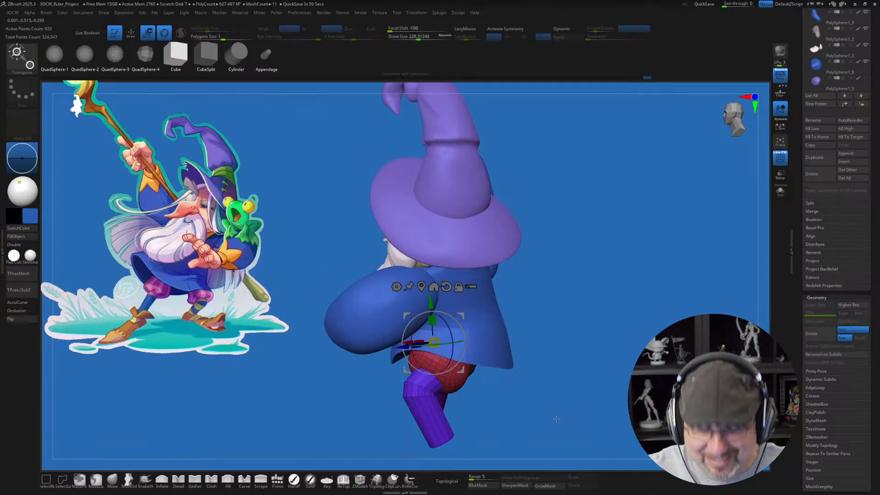
mouse_move(591, 356)
left_mouse_down()
mouse_move(631, 354)
mouse_move(594, 354)
left_mouse_up()
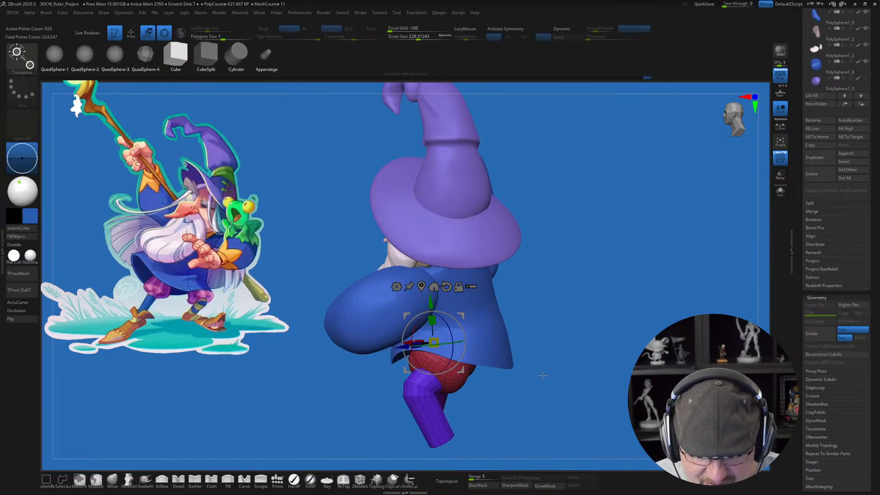
key("q")
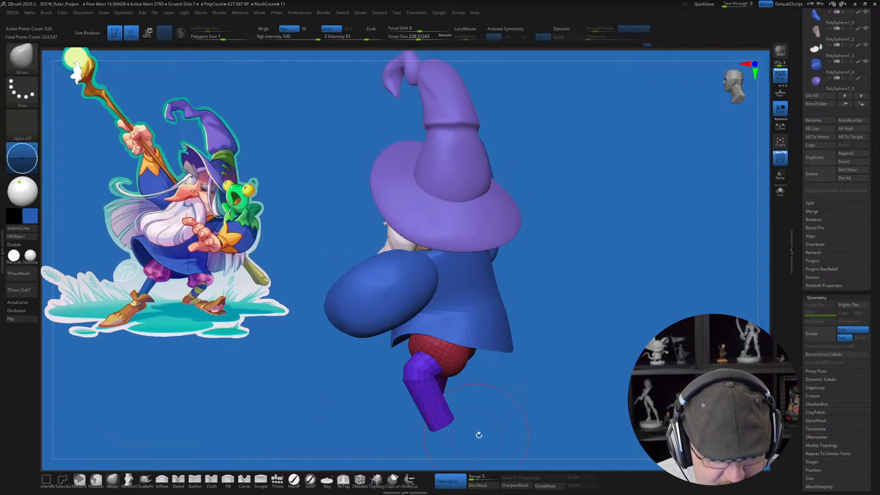
key("s")
left_click_drag(442, 432, 438, 426)
left_click(449, 481)
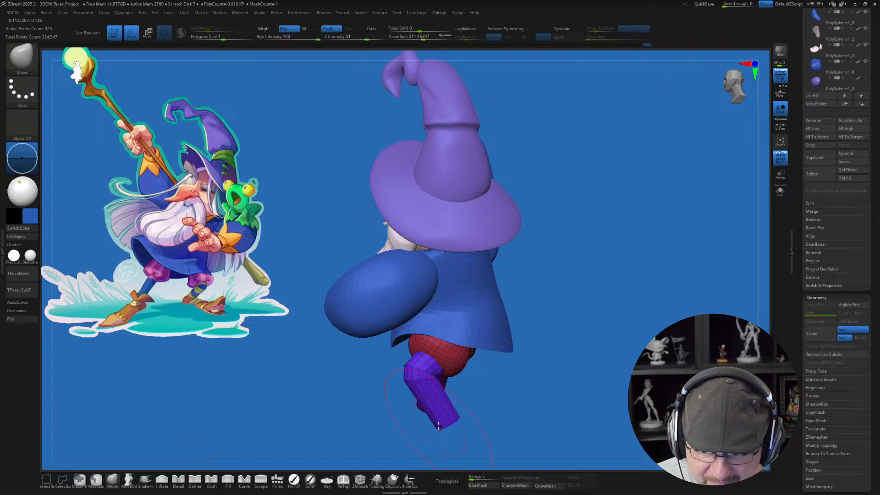
Step: Raise the legs to their higher subdivision level and set the draw size to about 262
left_click_drag(505, 404, 570, 393)
mouse_move(636, 407)
left_mouse_down()
mouse_move(606, 412)
mouse_move(593, 373)
mouse_move(568, 361)
mouse_move(604, 360)
mouse_move(581, 373)
mouse_move(597, 348)
left_mouse_up()
key("d")
key("s")
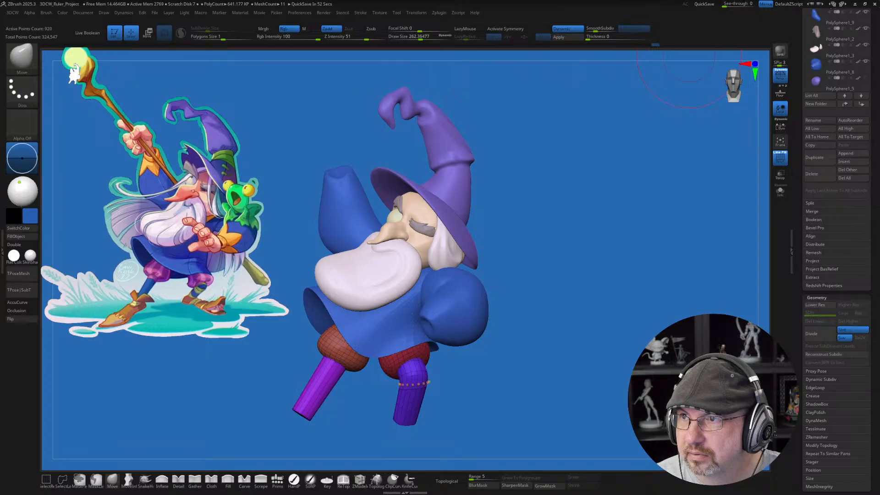
Step: Switch to the browser, maximize the artist's image search results, browse them and preview two of the painted portraits with glowing markings
left_click_drag(687, 3, 651, 85)
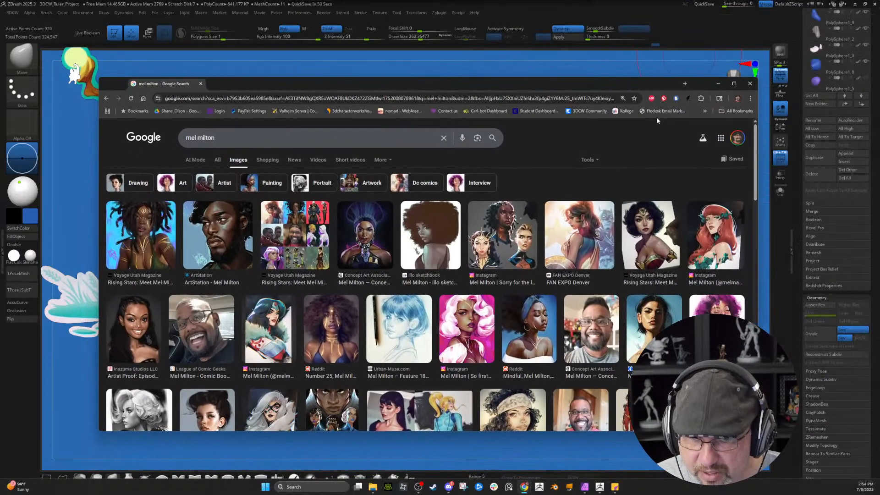
left_click(734, 83)
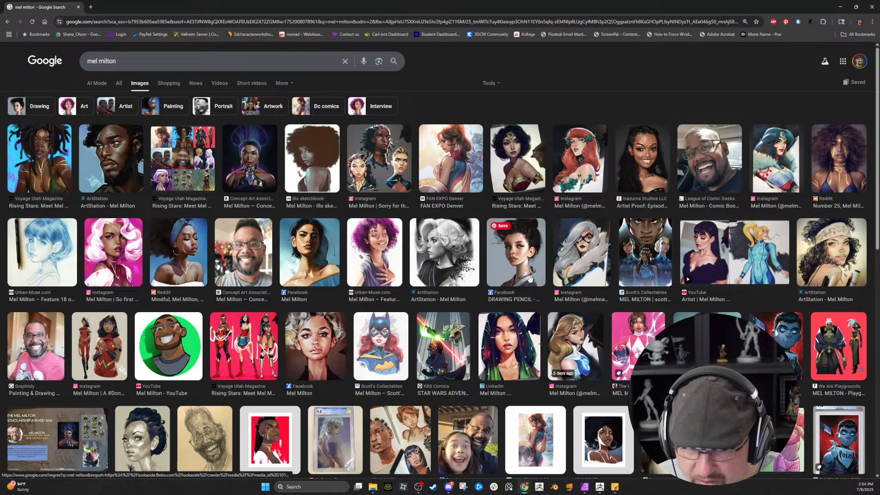
scroll(476, 369, "down", 2)
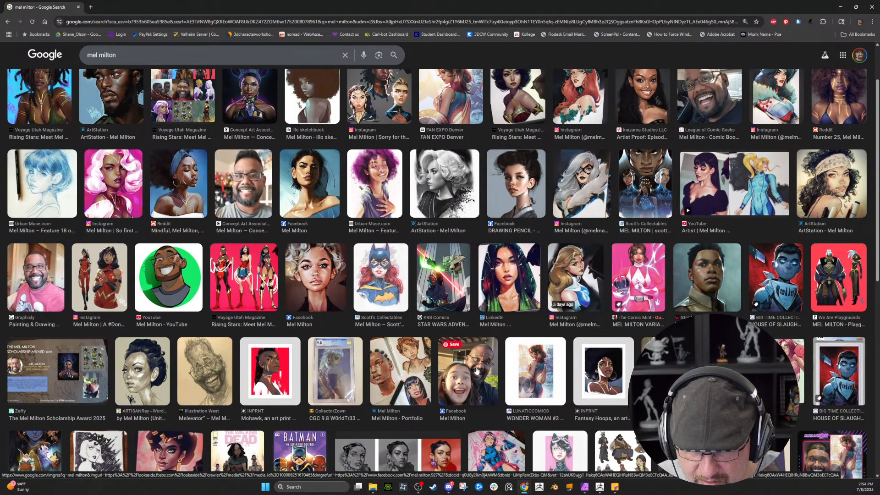
scroll(494, 317, "up", 2)
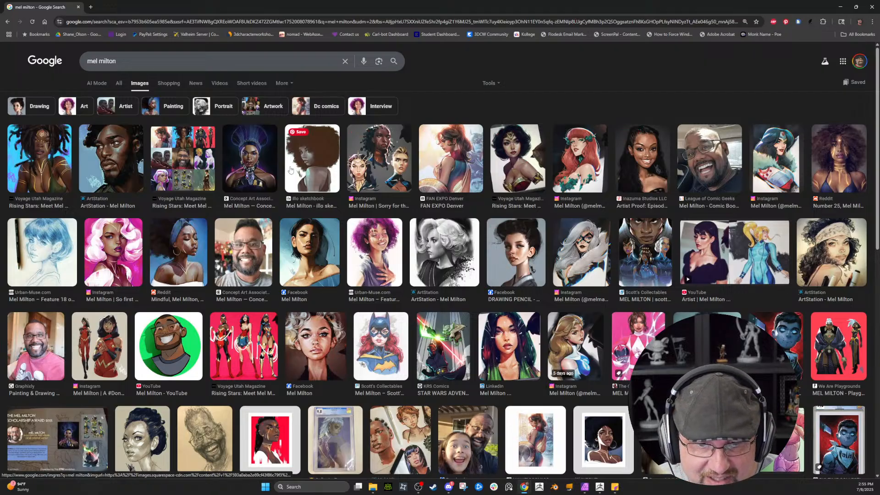
left_click(34, 157)
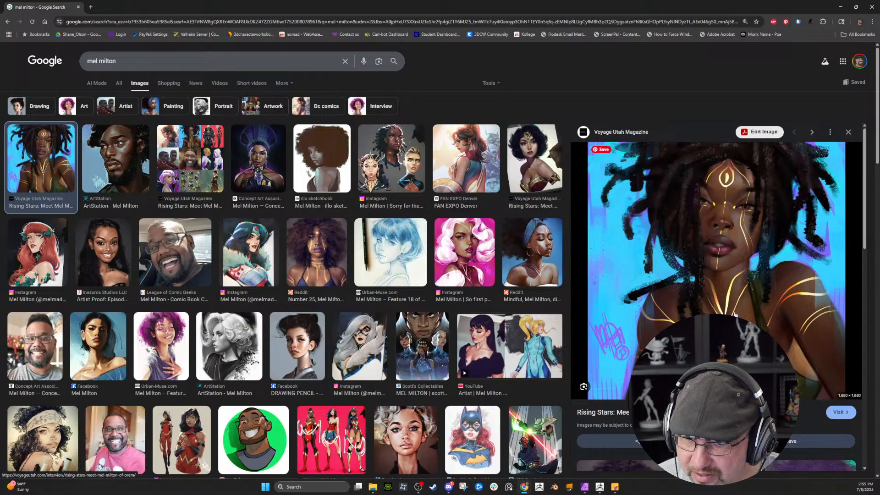
left_click(306, 270)
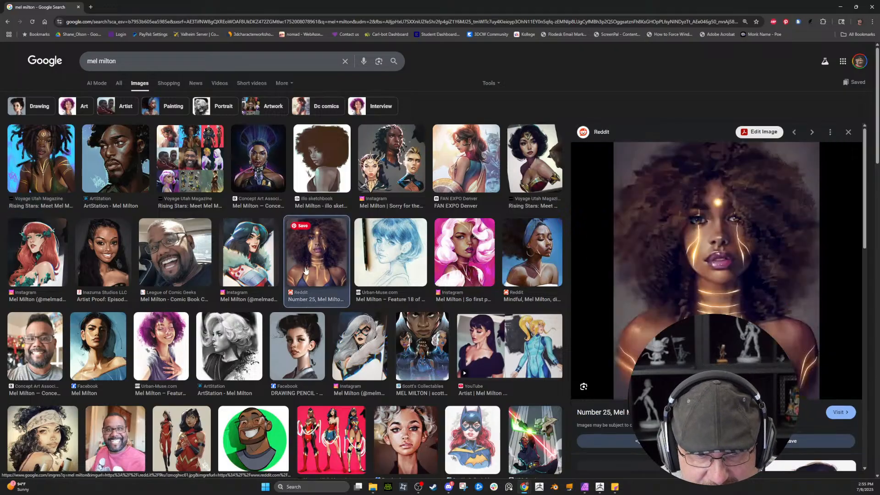
Step: Preview the blue-headscarf portrait and the Wonder Woman cover painting in the image results, and browse the related artwork
left_click(534, 243)
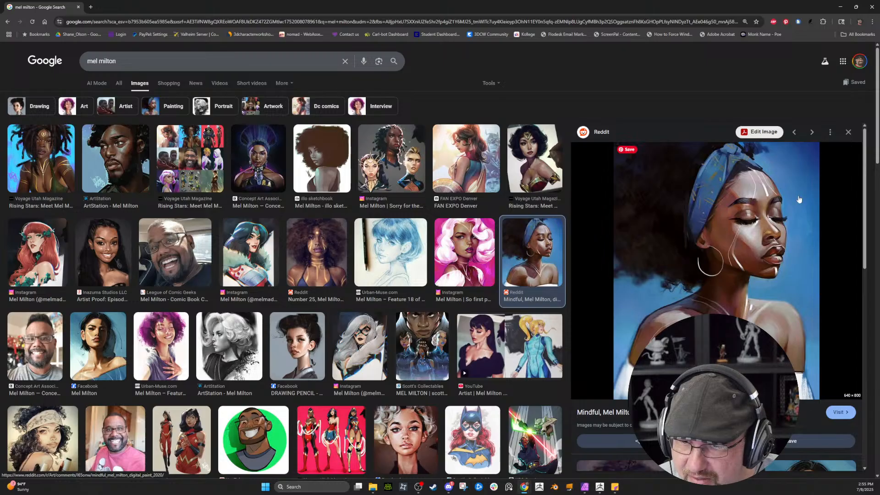
left_click(470, 160)
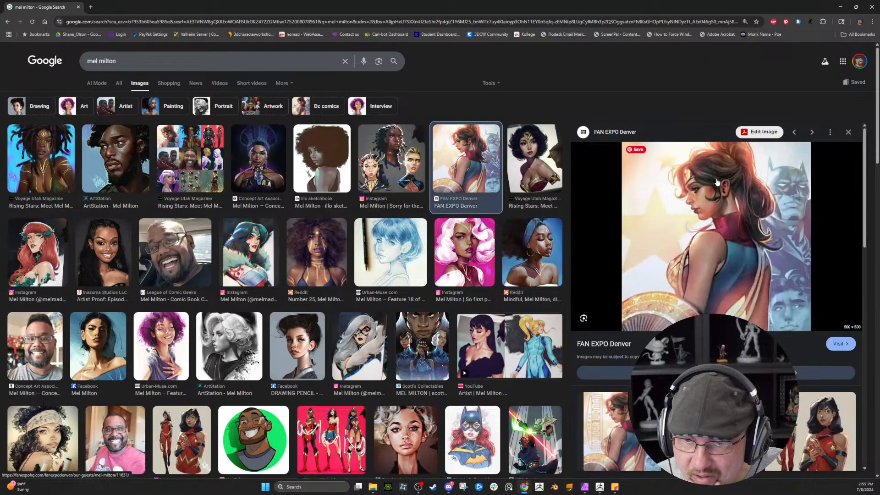
scroll(759, 190, "down", 3)
scroll(759, 190, "down", 2)
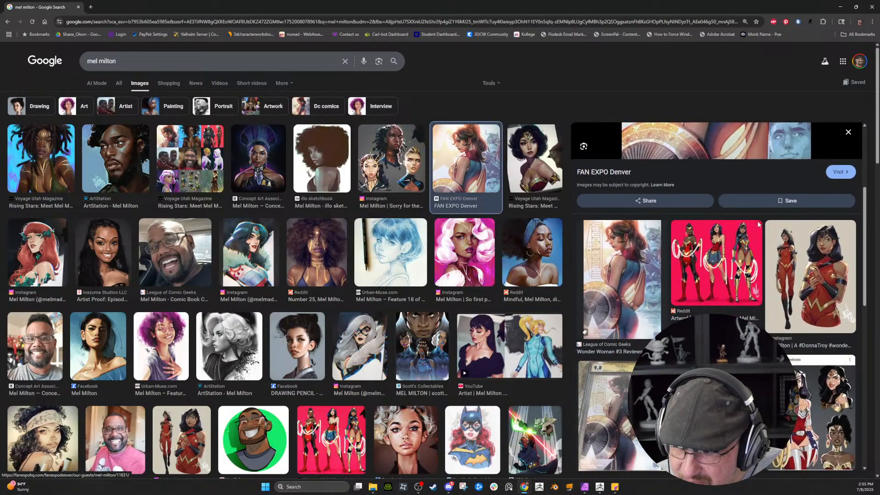
scroll(743, 183, "up", 5)
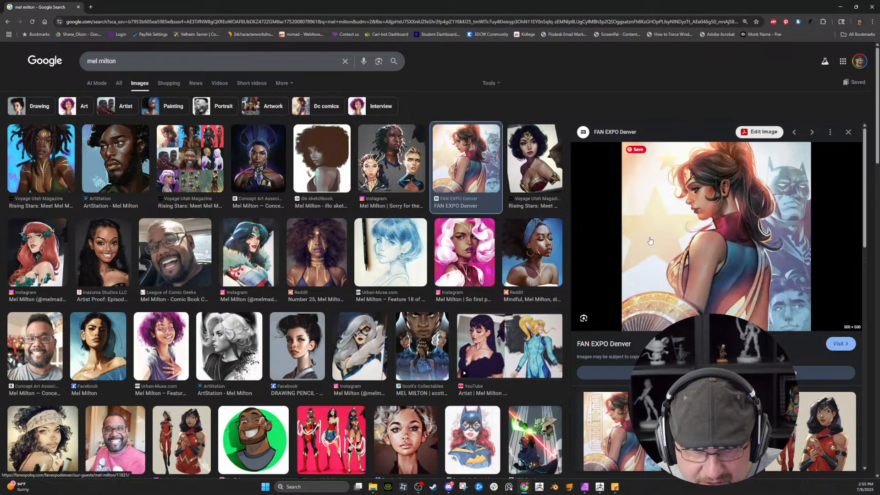
scroll(556, 263, "down", 4)
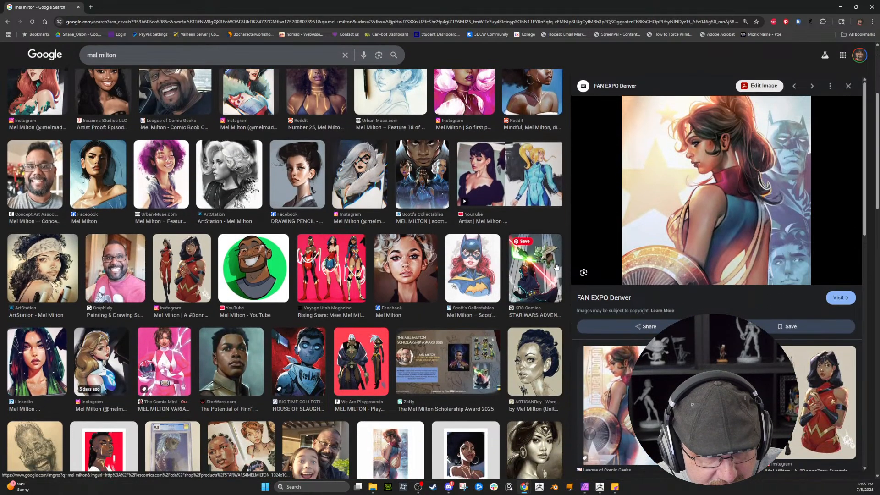
Step: Switch back to ZBrush and turn off the polygroup wireframe display on the legs
left_click(840, 7)
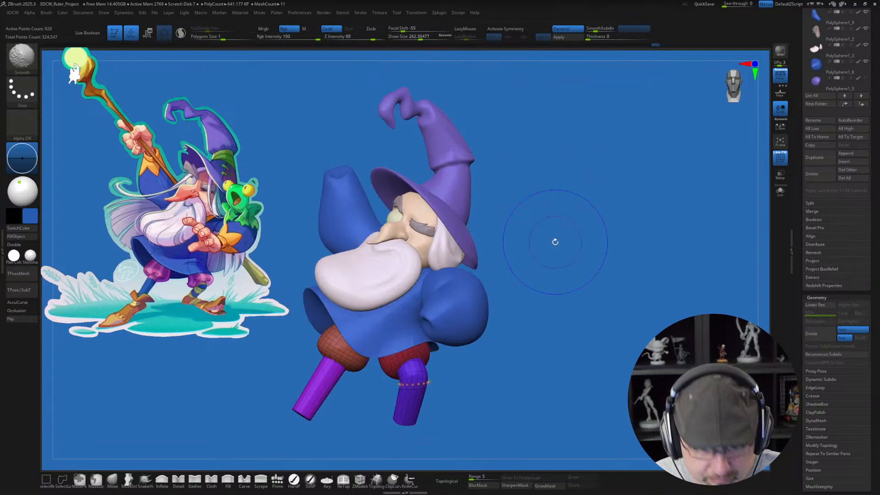
key("shift+f")
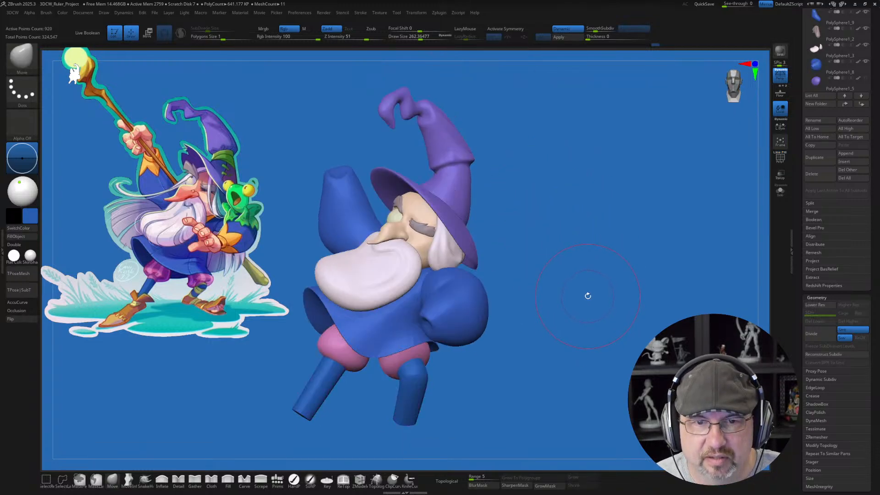
left_click_drag(588, 296, 606, 284, "alt")
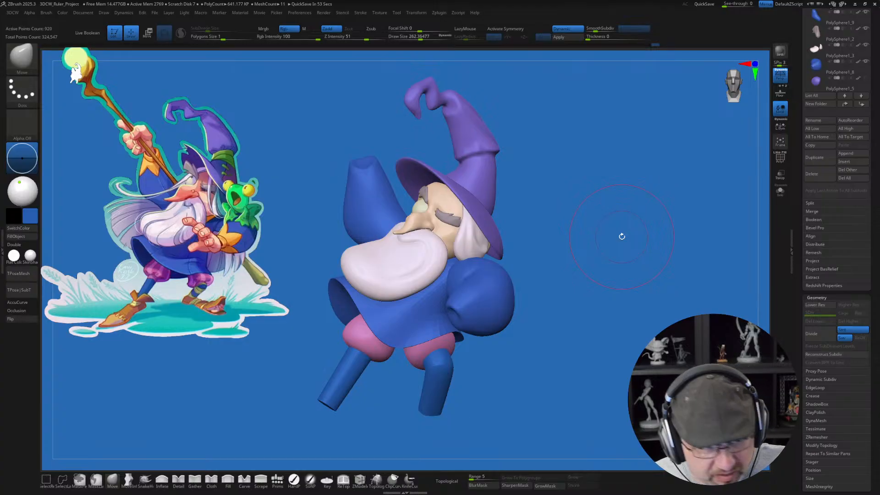
left_click_drag(623, 219, 624, 221)
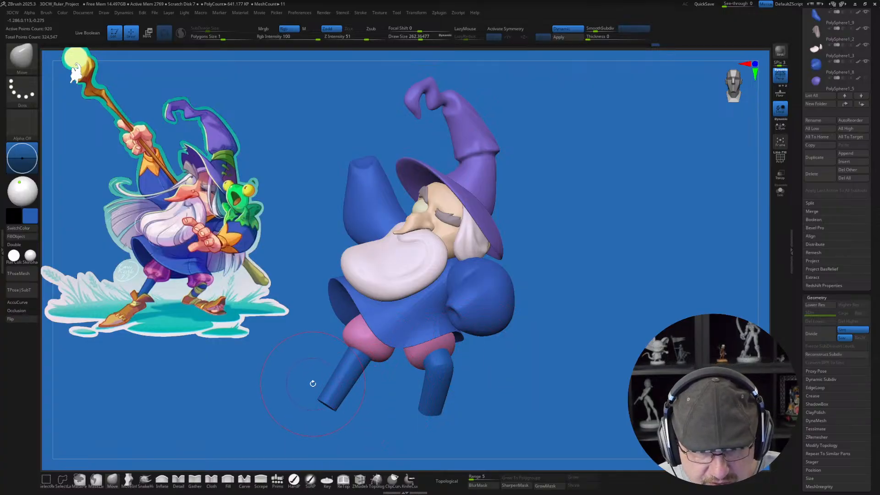
Step: Mask everything except the foot end of the outstretched lower leg, scale that end down slightly with the gizmo, and clear the mask
mouse_move(310, 383)
left_mouse_down("ctrl")
mouse_move(313, 418)
mouse_move(361, 395)
left_mouse_up("ctrl")
left_click(368, 412, "ctrl")
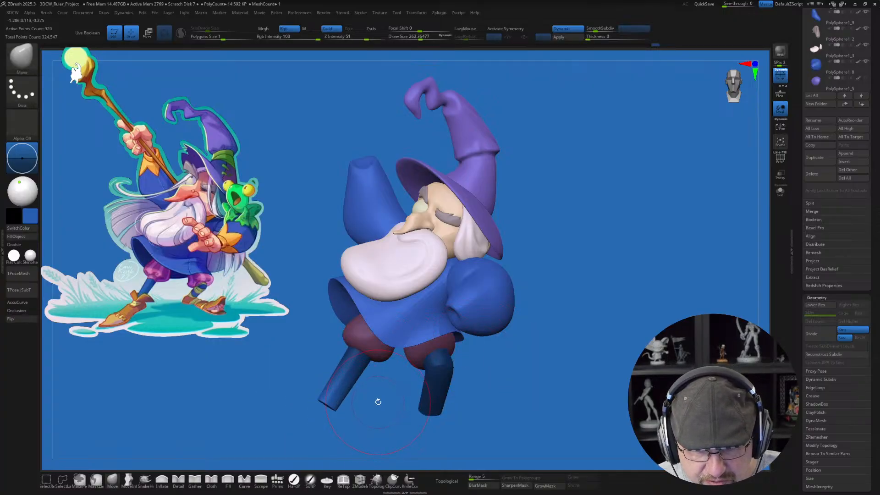
key("w")
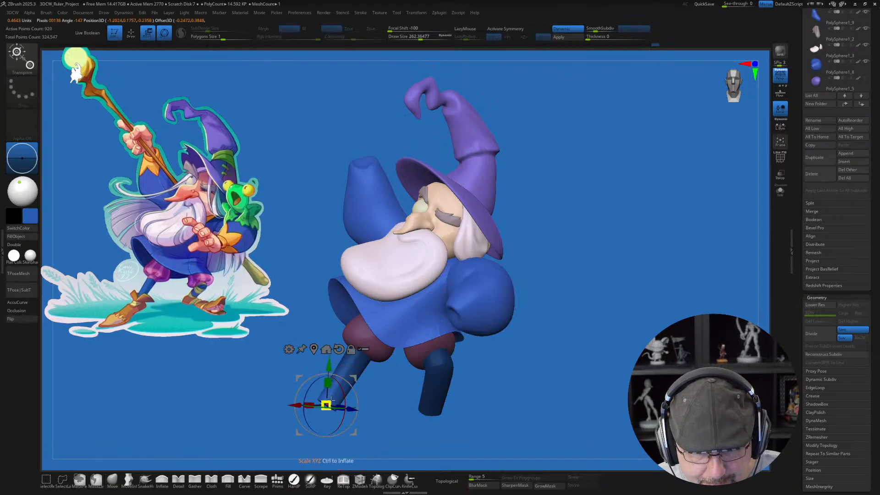
left_click_drag(330, 400, 330, 403)
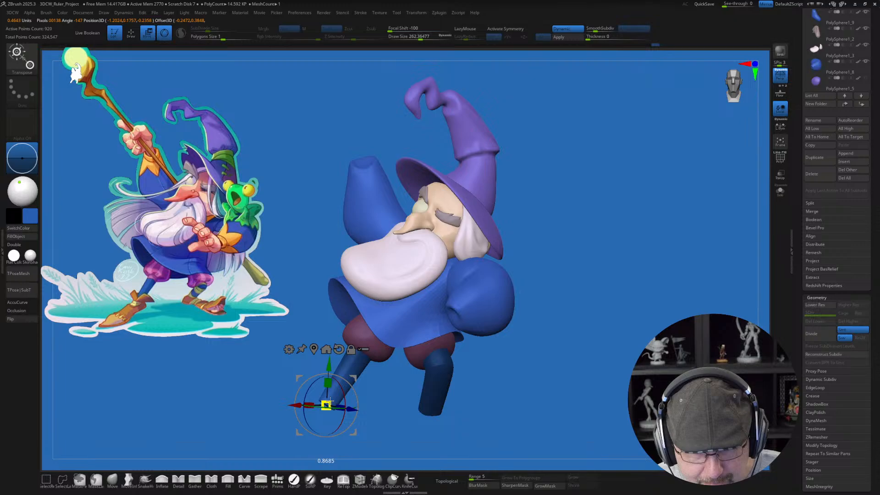
left_click_drag(553, 355, 564, 330, "ctrl")
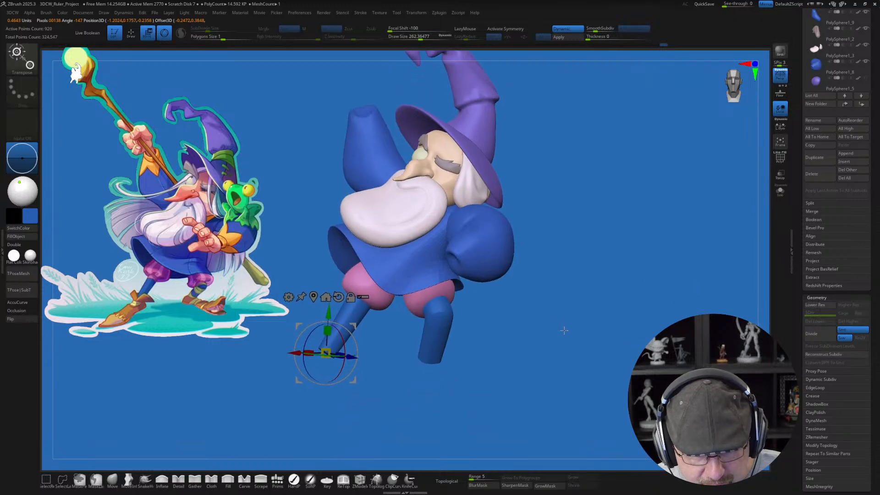
key("q")
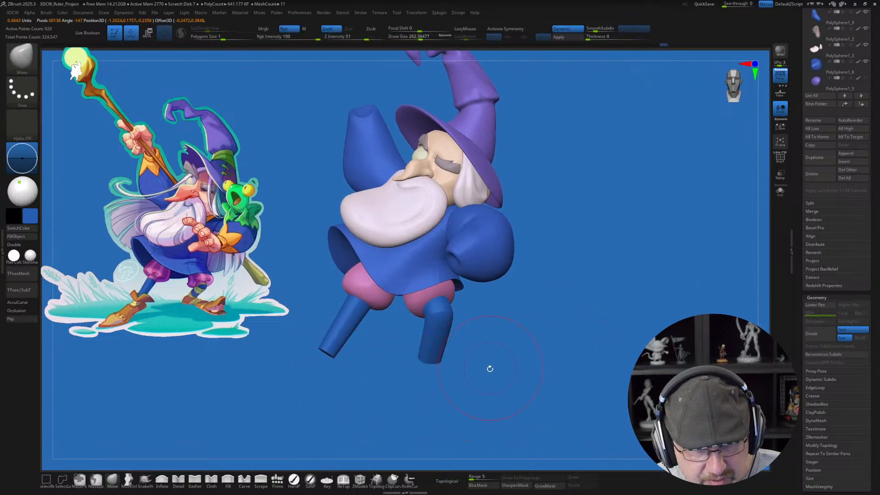
Step: Isolate the second lower leg's foot end with a lasso mask, scale it slightly narrower with the gizmo, and clear the mask
left_click_drag(500, 386, 517, 360)
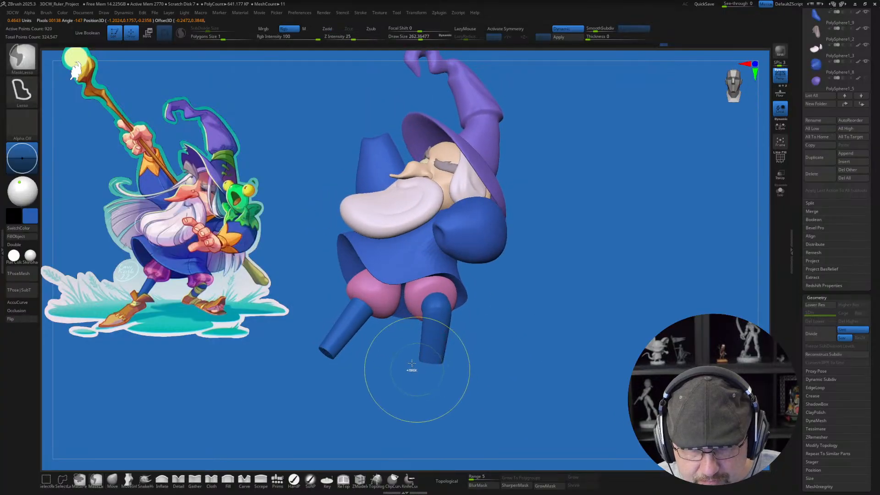
left_click_drag(396, 345, 484, 352, "ctrl")
left_click(483, 352, "ctrl")
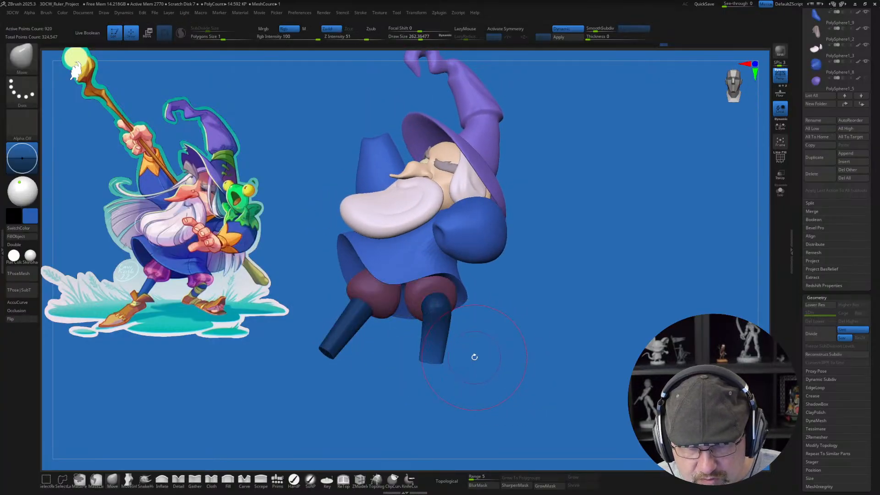
key("w")
left_click(314, 296)
left_click(313, 294)
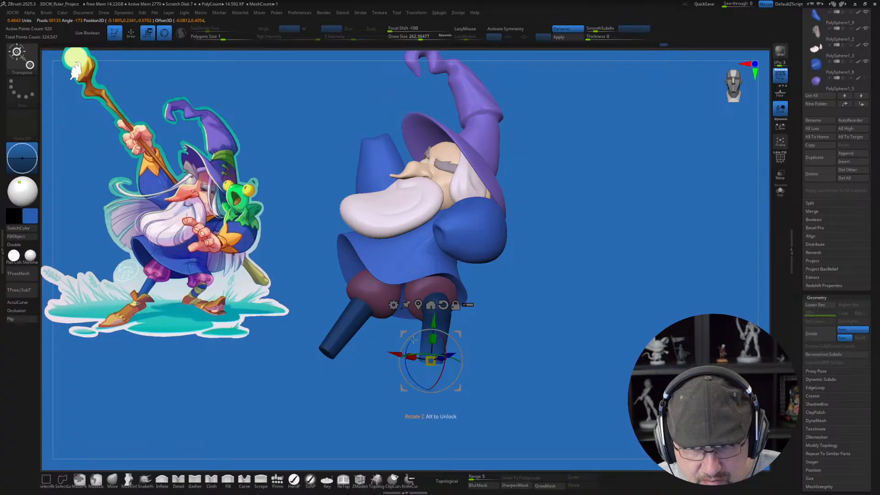
left_click_drag(430, 360, 427, 355)
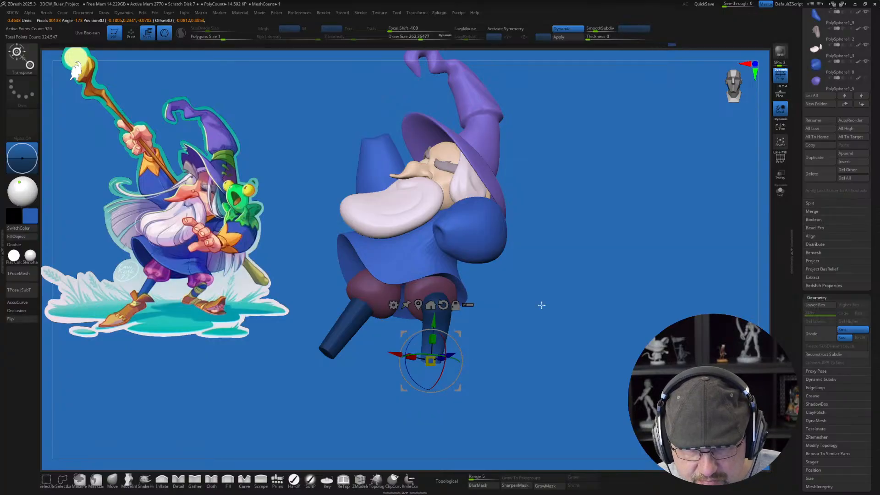
mouse_move(548, 295)
left_mouse_down()
mouse_move(560, 317)
mouse_move(594, 307)
left_mouse_up()
key("q")
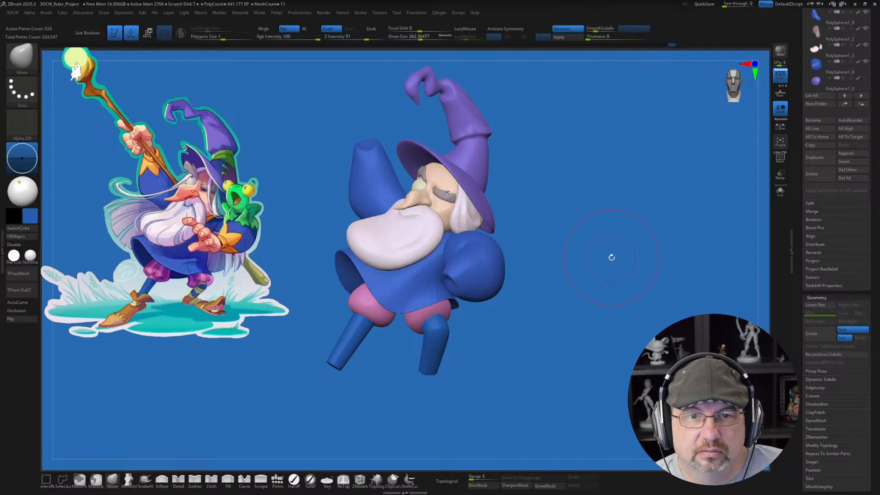
Step: Mask the outstretched leg and move the second leg with its puffy trouser outward from the body, and clear the mask
mouse_move(613, 255)
left_mouse_down()
mouse_move(599, 255)
mouse_move(613, 255)
left_mouse_up()
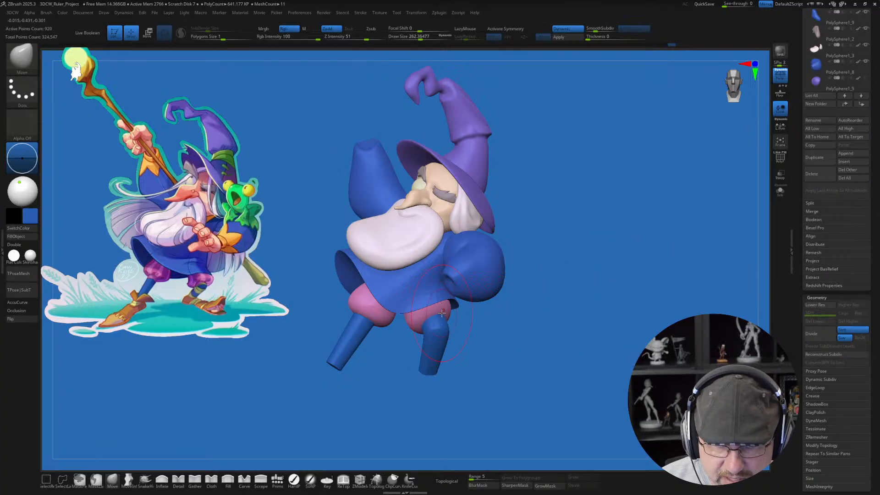
mouse_move(522, 319)
left_mouse_down()
mouse_move(507, 380)
mouse_move(502, 355)
mouse_move(419, 257)
mouse_move(400, 268)
mouse_move(395, 324)
mouse_move(501, 383)
left_mouse_up()
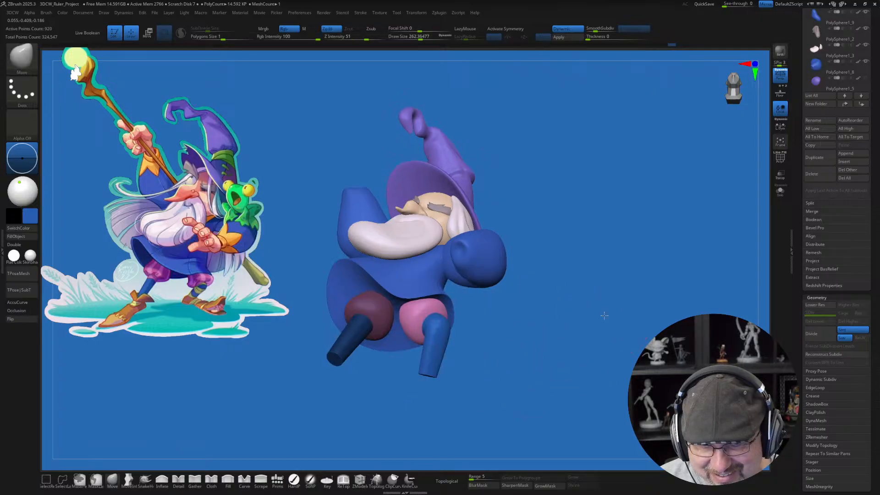
left_click_drag(603, 314, 598, 357)
key("w")
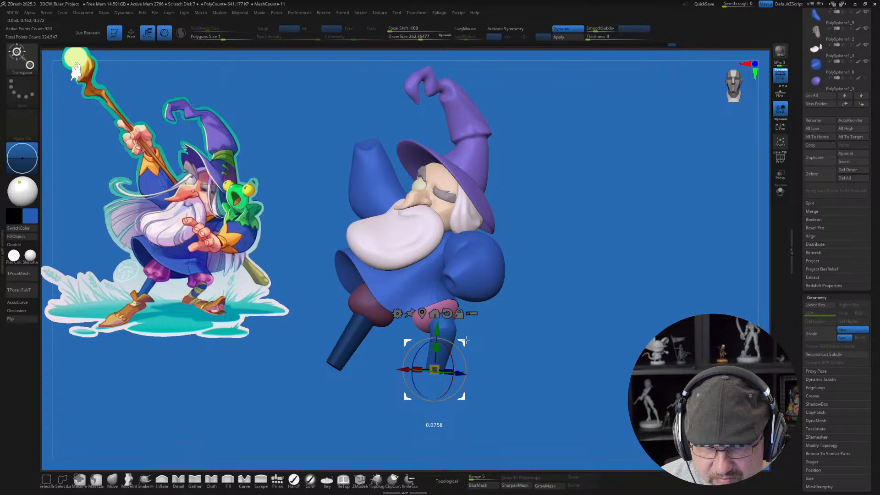
key("q")
left_click(570, 314, "ctrl")
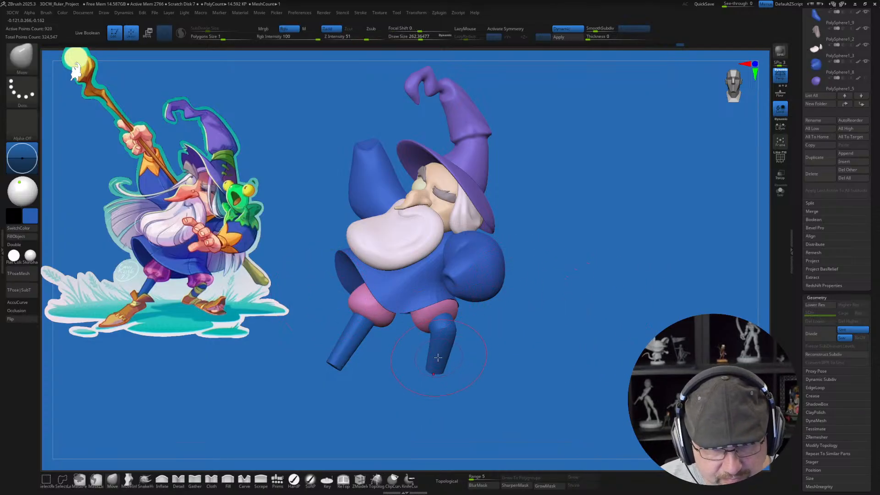
Step: Mask all but the second lower leg's foot end, reposition that end with the gizmo, and clear the mask
mouse_move(539, 357)
left_mouse_down()
mouse_move(492, 360)
mouse_move(513, 374)
mouse_move(510, 359)
left_mouse_up()
mouse_move(402, 356)
left_mouse_down("ctrl+alt")
mouse_move(484, 407)
mouse_move(491, 363)
left_mouse_up("ctrl+alt")
left_click_drag(598, 339, 518, 336)
key("w")
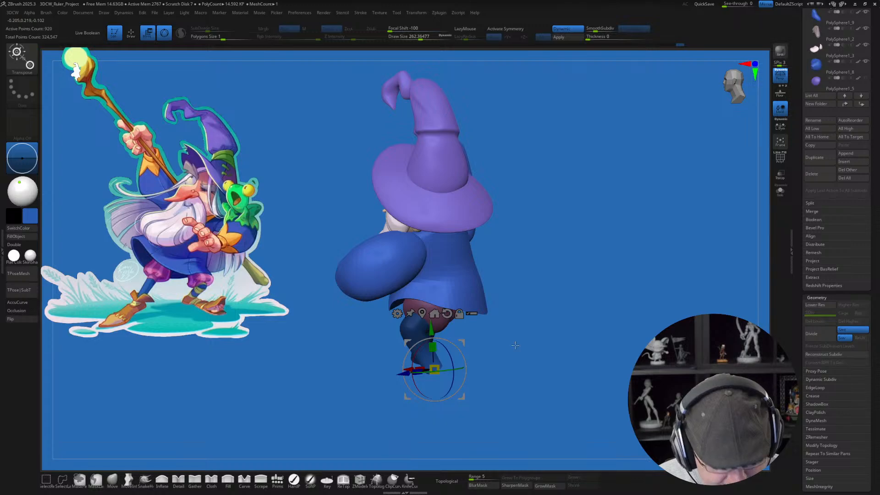
mouse_move(464, 340)
left_mouse_down()
mouse_move(474, 339)
mouse_move(470, 349)
mouse_move(572, 317)
mouse_move(594, 325)
left_mouse_up()
key("q")
mouse_move(595, 327)
left_mouse_down()
mouse_move(576, 340)
mouse_move(570, 334)
left_mouse_up()
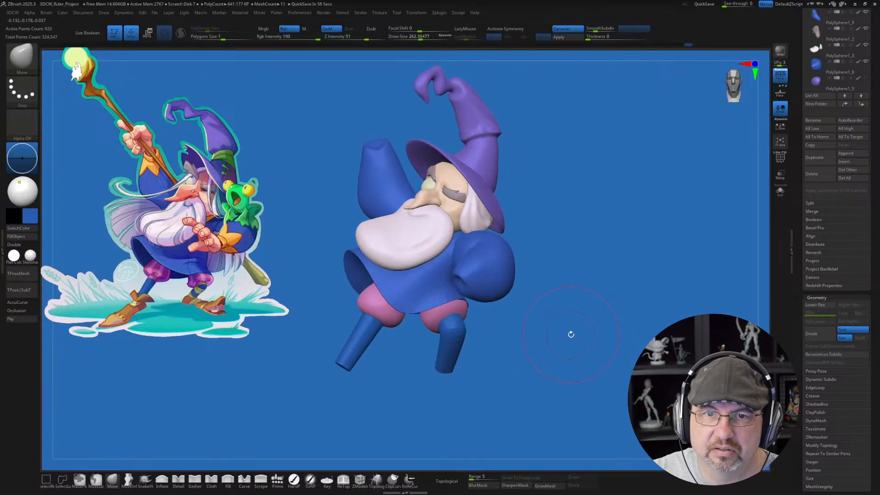
left_click_drag(571, 334, 582, 288)
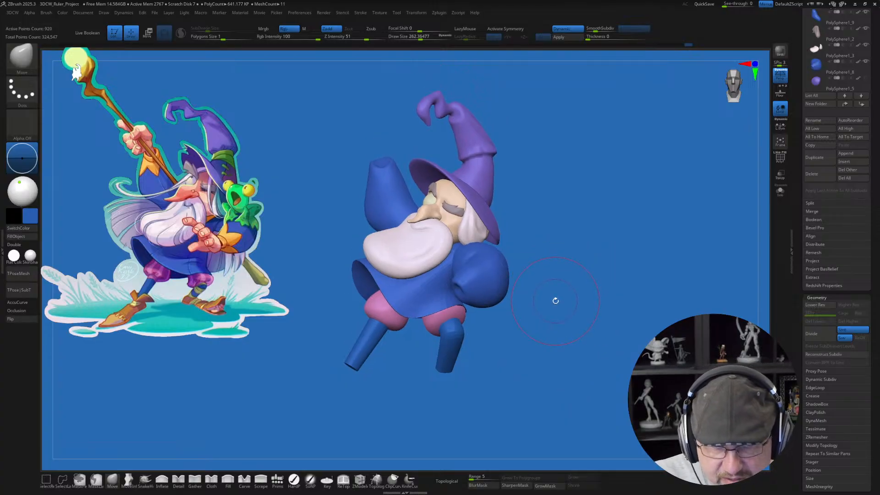
mouse_move(573, 256)
left_mouse_down()
mouse_move(600, 252)
mouse_move(589, 253)
left_mouse_up()
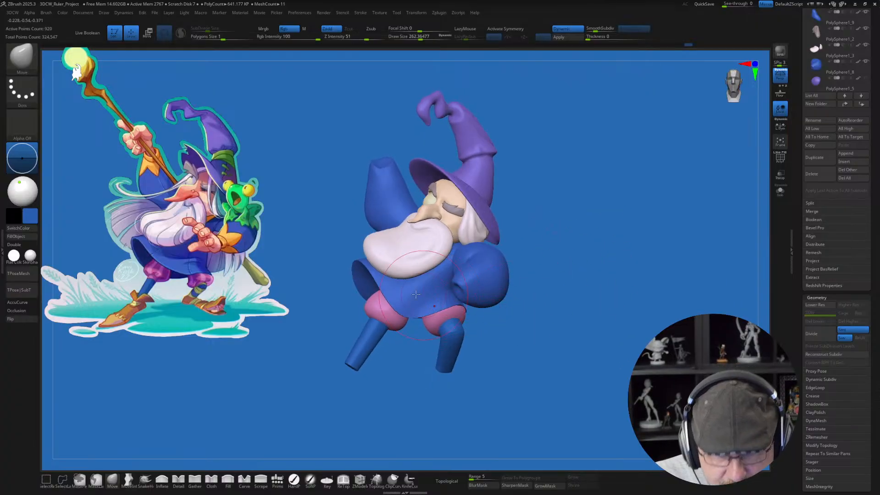
left_click_drag(579, 310, 577, 325)
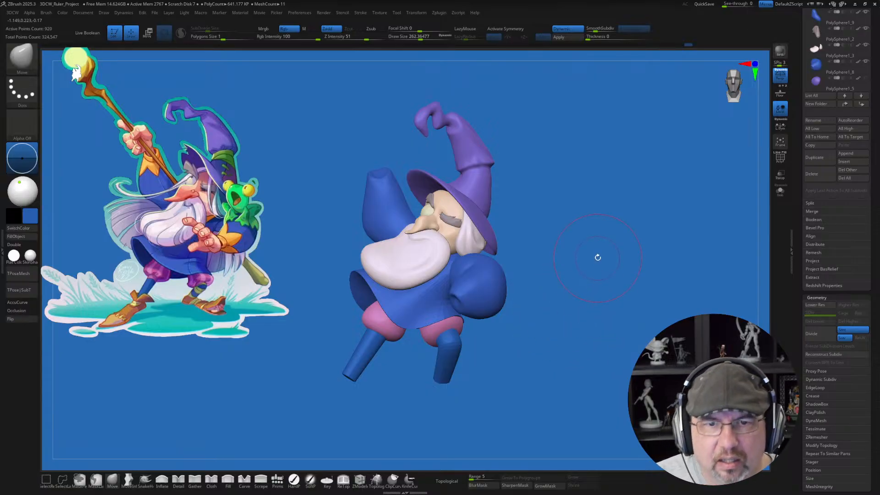
left_click_drag(597, 255, 595, 253)
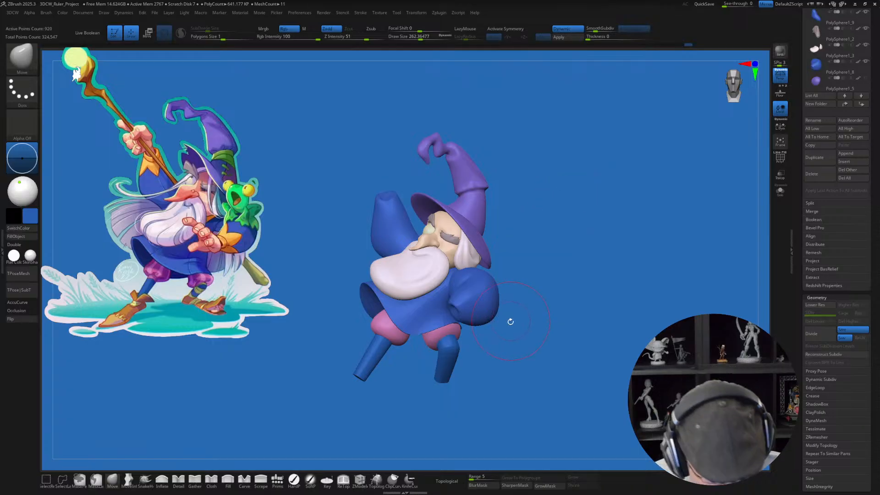
left_click_drag(305, 224, 339, 414)
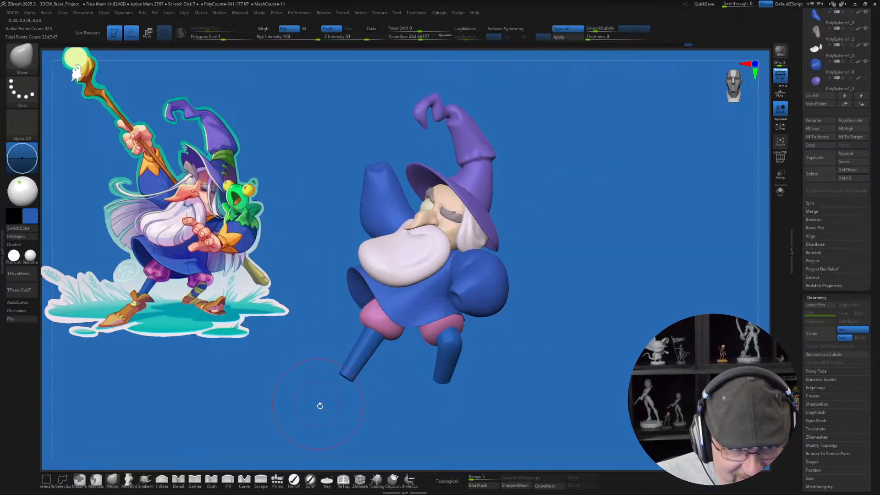
Step: Set the draw size to about 318 and save the wizard tool as the next incremental version
key("s")
left_click_drag(581, 260, 585, 260)
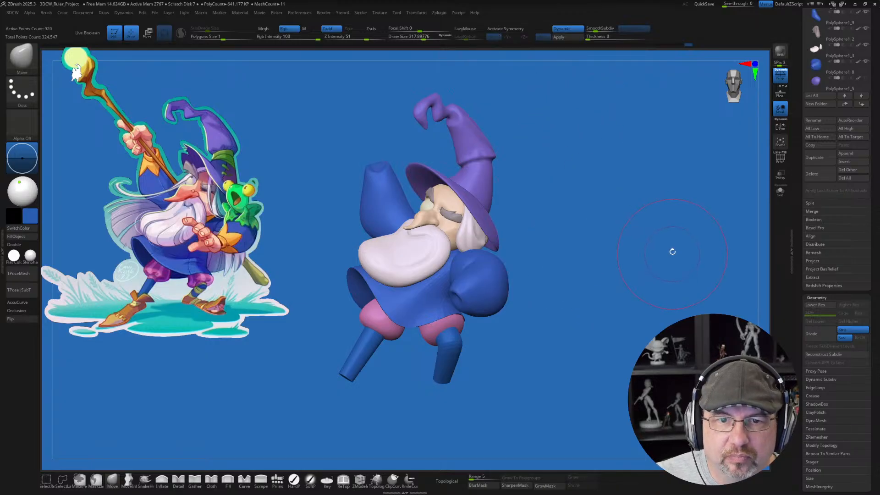
left_click_drag(587, 204, 591, 213)
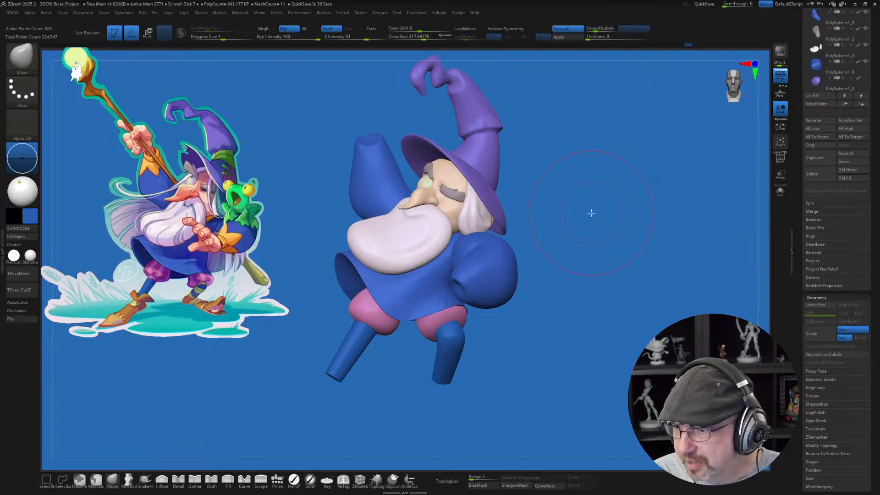
left_click_drag(587, 234, 587, 244, "alt")
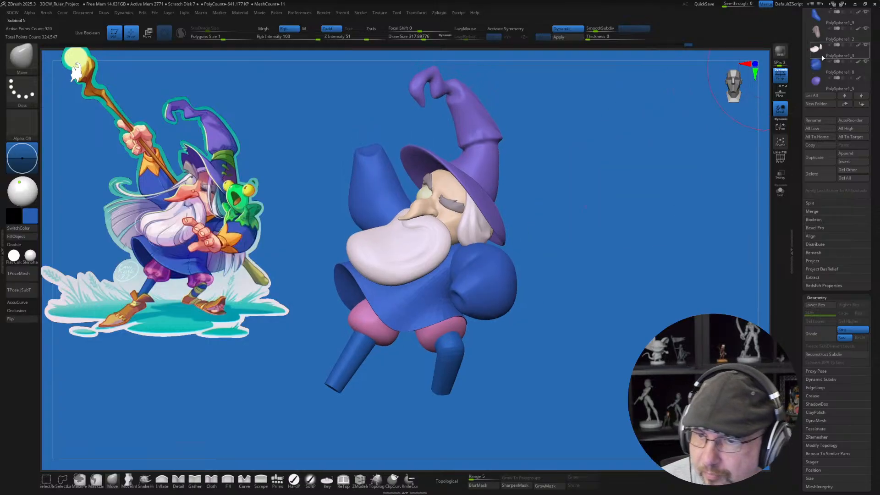
scroll(799, 63, "up", 5)
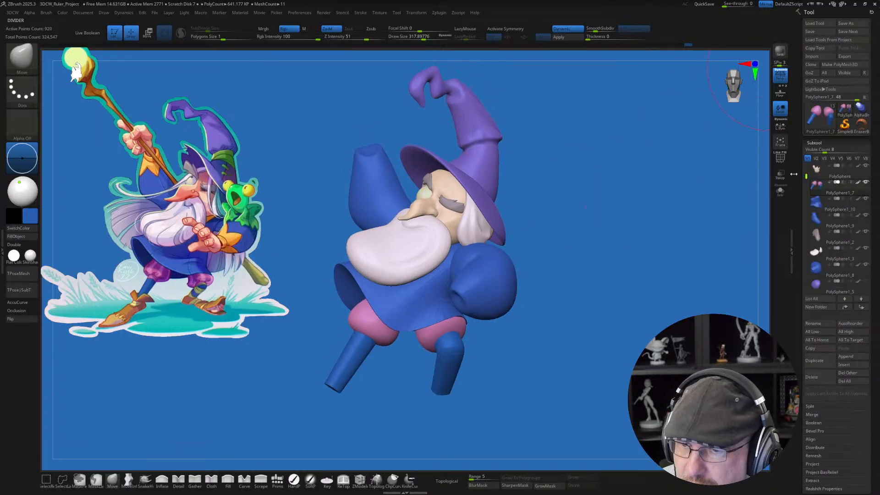
left_click(858, 33)
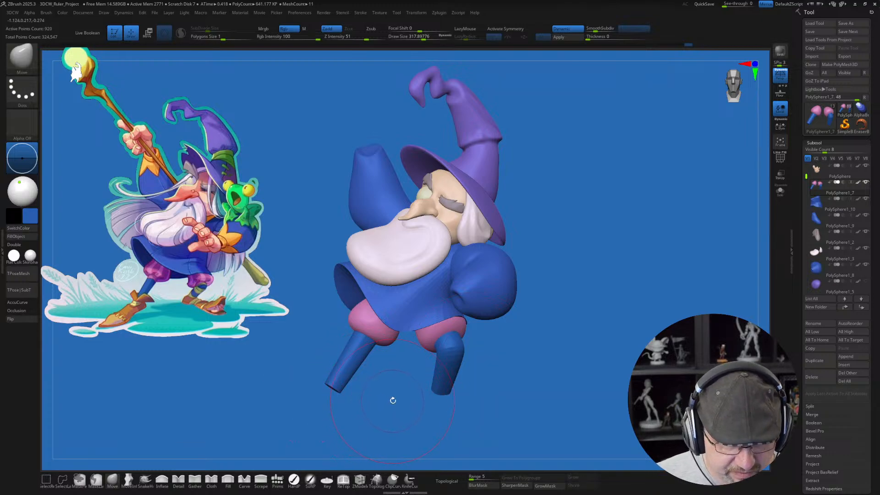
Step: Isolate the outstretched lower leg with a mask, rotate and reposition it below its puffy trouser, and clear the mask
left_click_drag(393, 400, 430, 361, "alt")
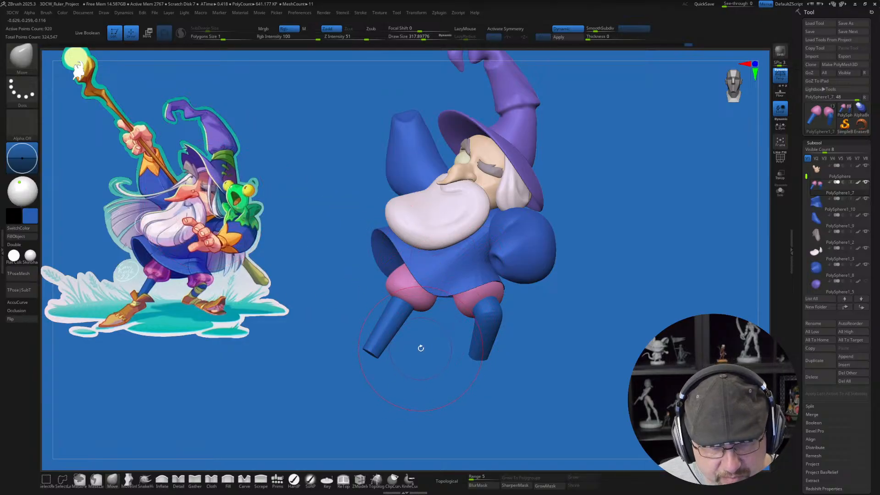
left_click_drag(414, 364, 459, 359)
key("w")
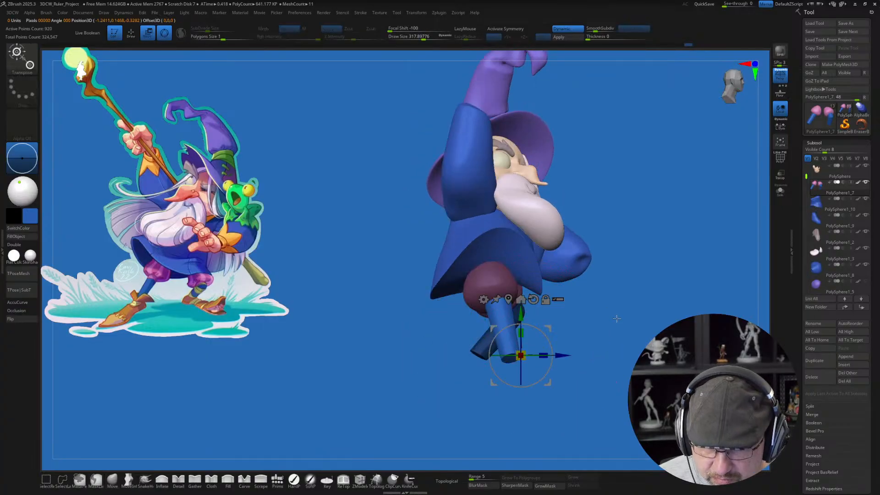
left_click(508, 279)
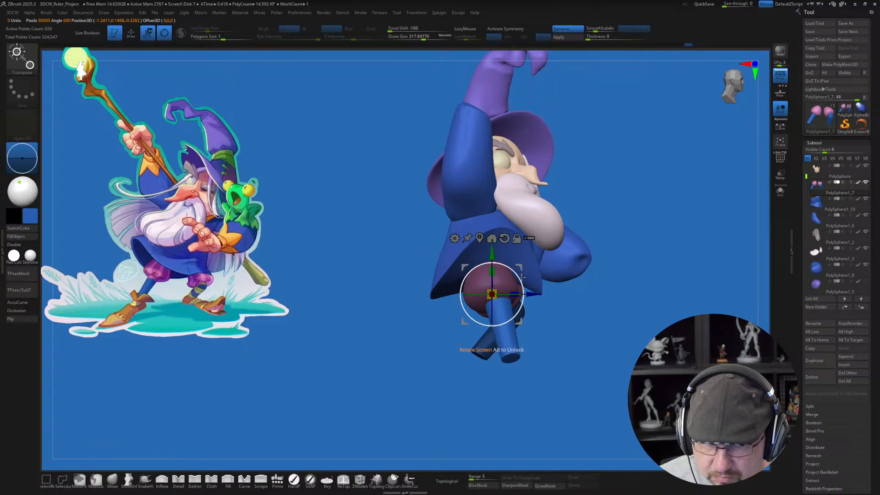
left_click_drag(520, 277, 518, 271)
left_click_drag(660, 319, 597, 360)
left_click_drag(523, 265, 561, 291, "alt")
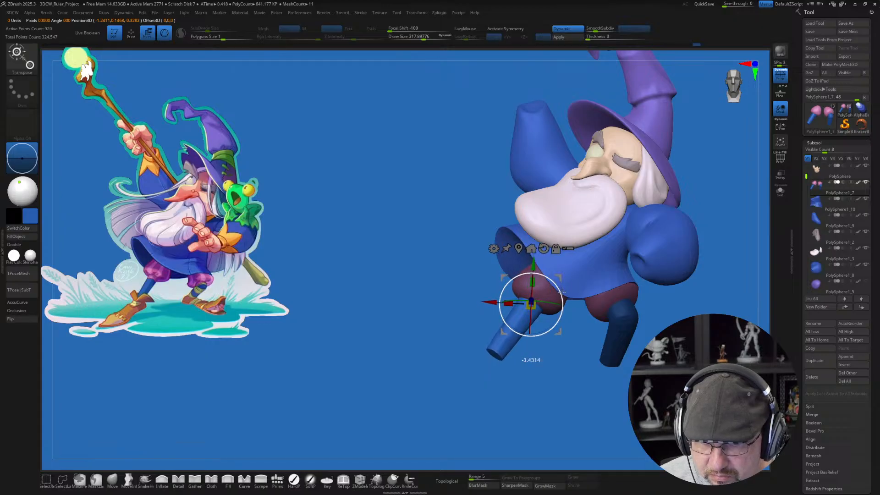
left_click_drag(586, 374, 517, 383, "alt")
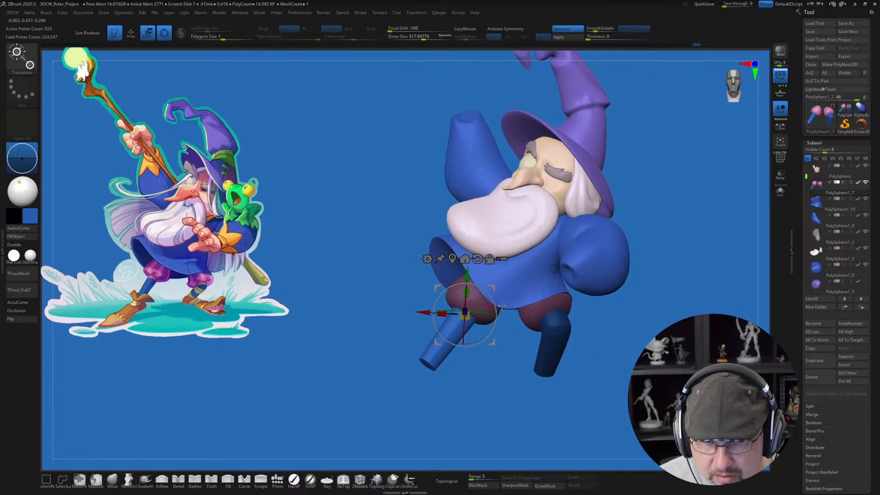
left_click_drag(496, 306, 493, 287)
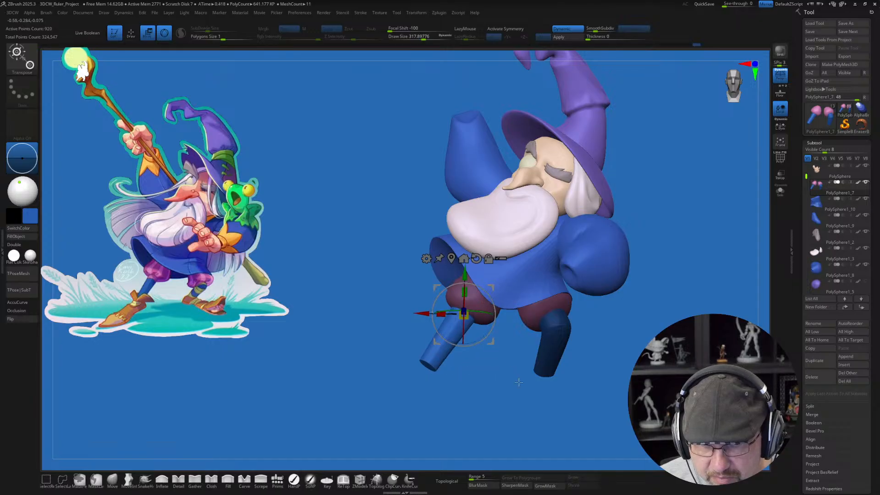
key("q")
left_click_drag(470, 407, 508, 403, "ctrl")
left_click_drag(668, 380, 577, 381, "alt")
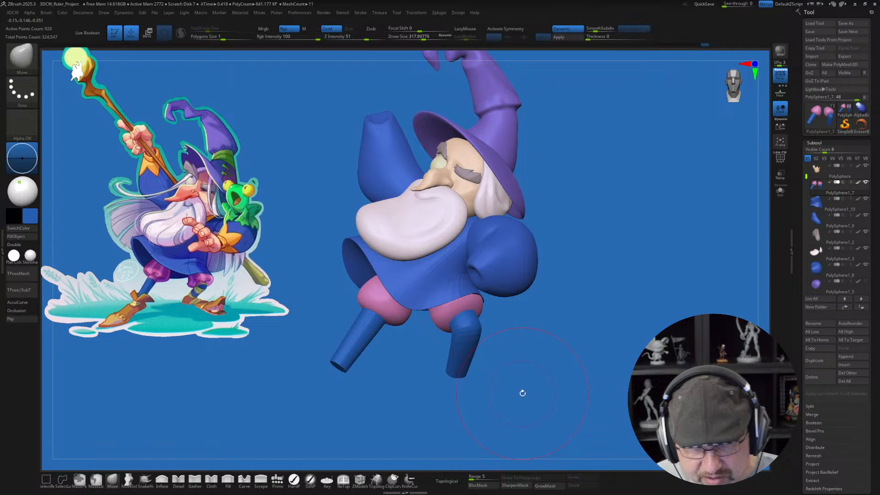
Step: Set the draw size to about 223 and compare the leg pose with the reference illustration from the front and side
left_click_drag(554, 377, 570, 382, "alt")
key("s")
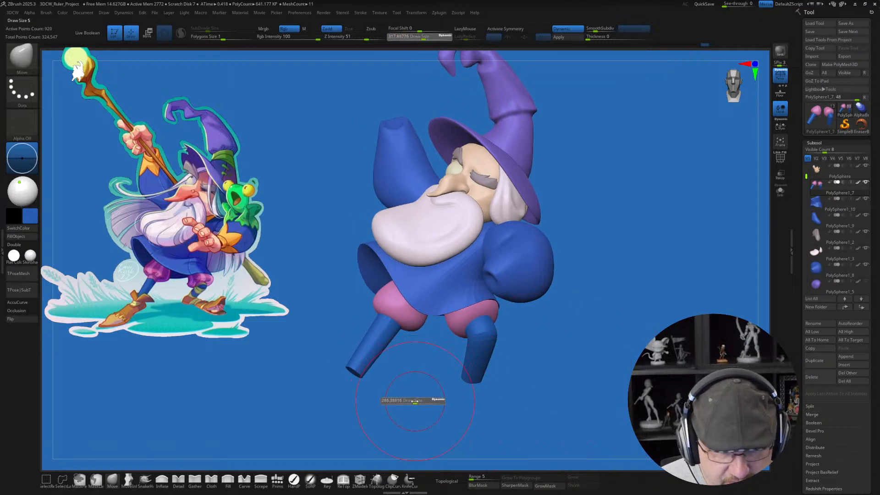
left_click_drag(416, 400, 411, 401)
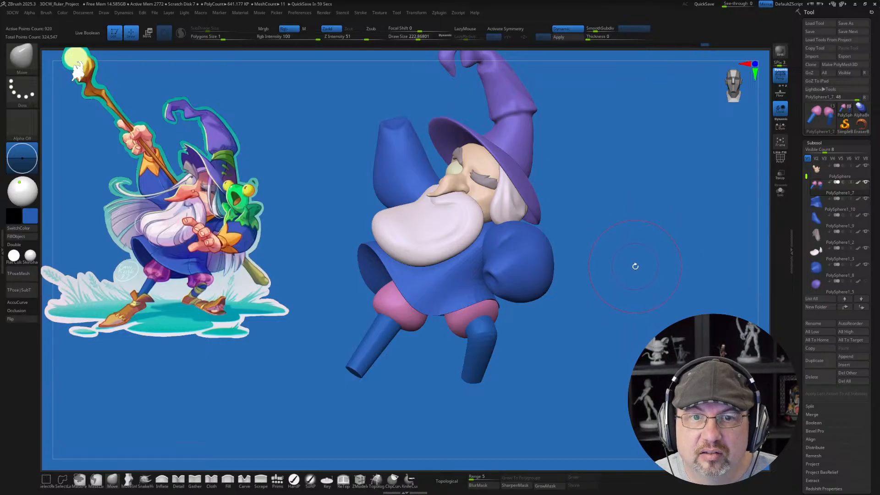
left_click_drag(635, 266, 634, 272)
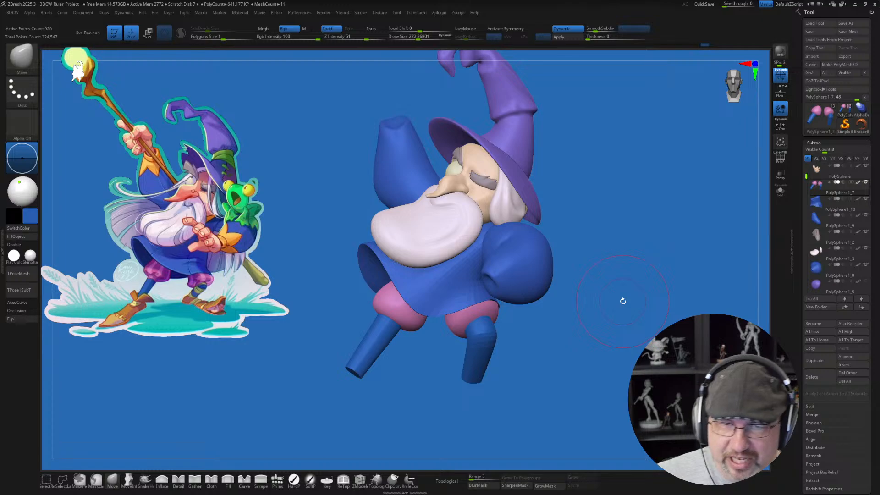
left_click_drag(606, 279, 609, 276)
left_click_drag(622, 218, 609, 219, "alt")
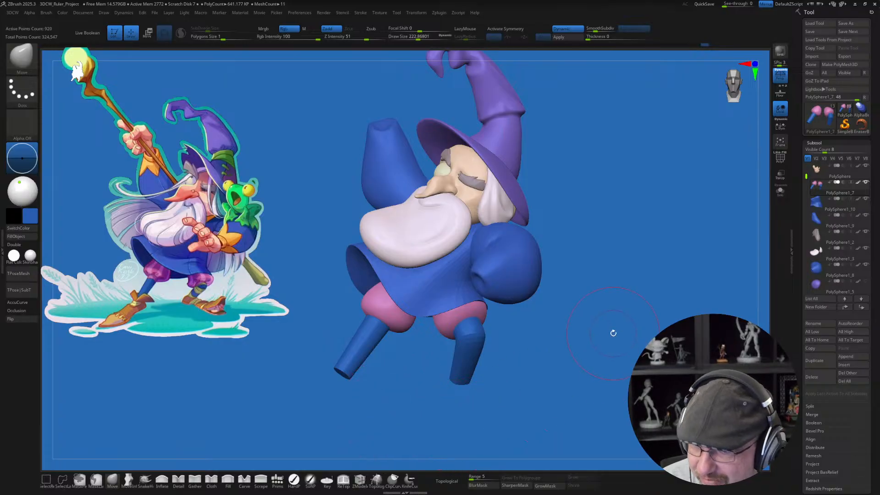
mouse_move(559, 356)
left_mouse_down()
mouse_move(581, 353)
mouse_move(556, 352)
left_mouse_up()
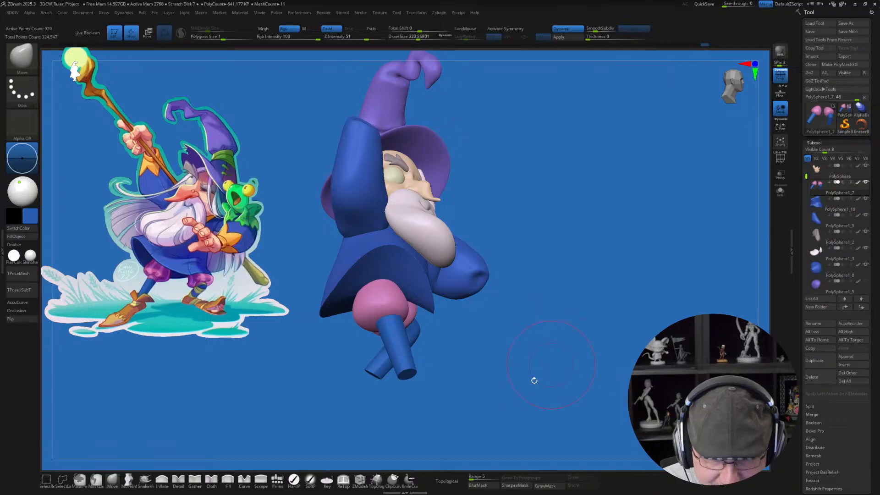
Step: Sample the shoe's orange-brown from the reference and draw an Appendage primitive as a foot at the outstretched leg's end
left_click(277, 479)
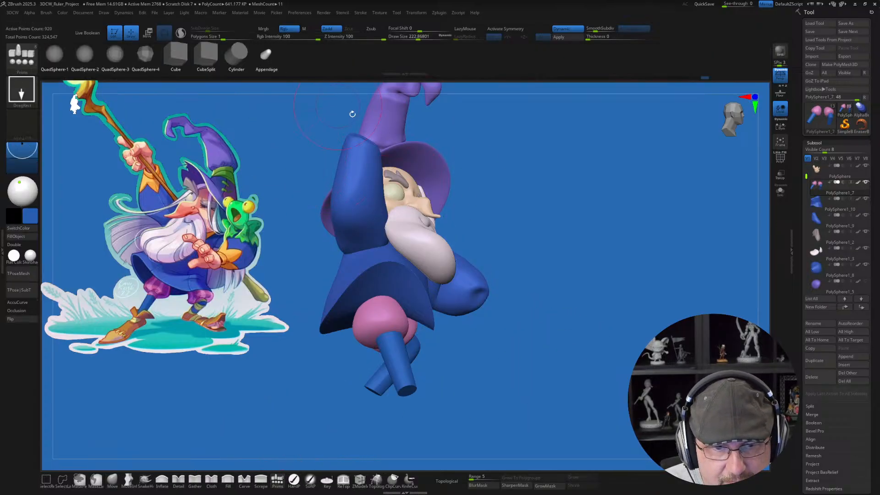
left_click_drag(406, 391, 409, 424)
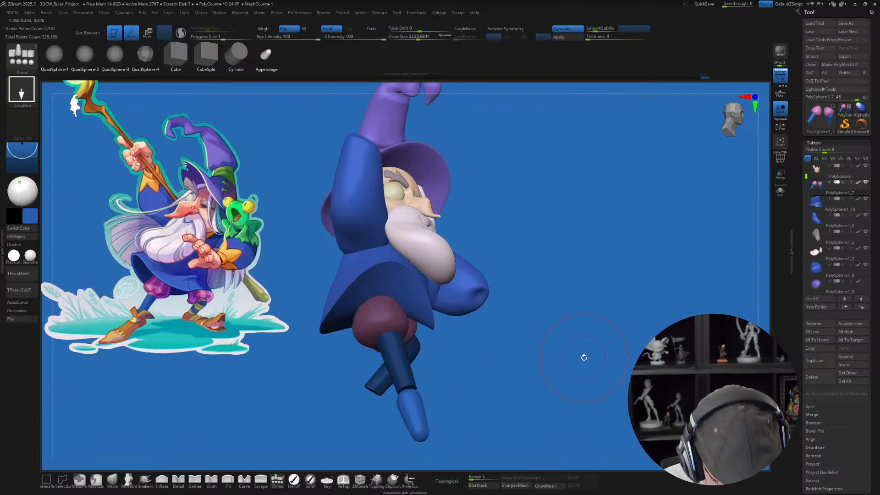
key("ctrl+z")
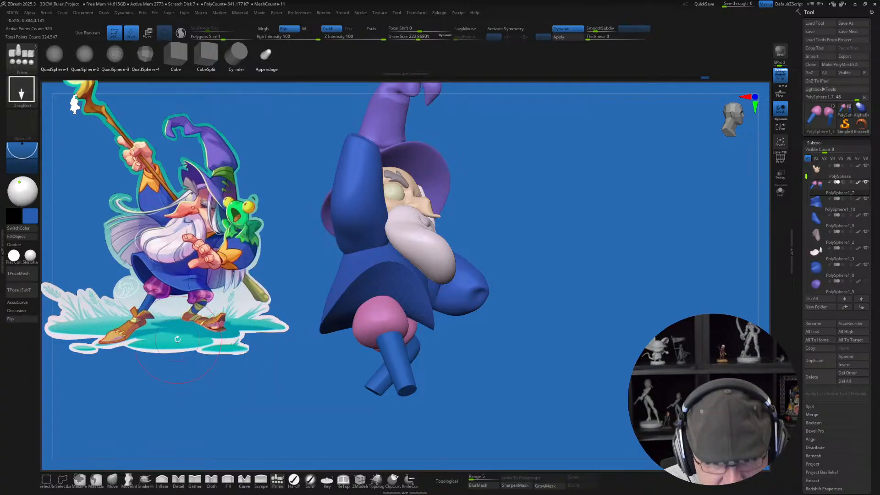
key("shift+z")
key("c")
key("shift+z")
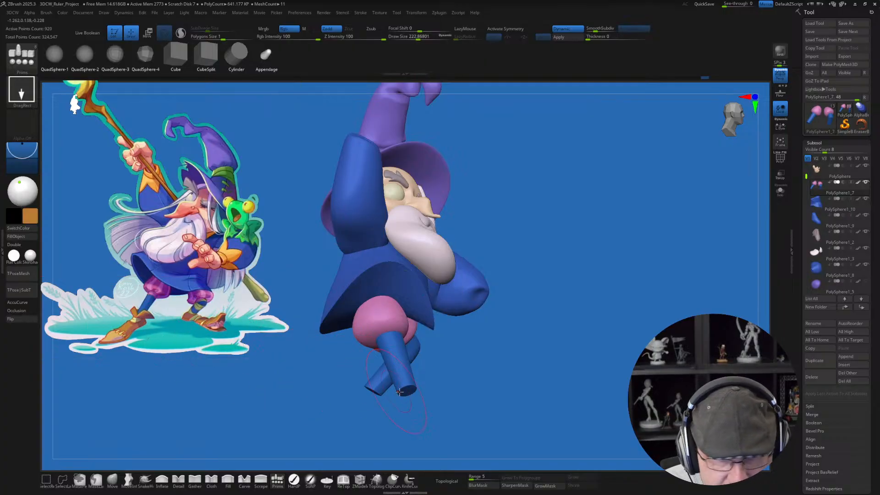
left_click_drag(406, 390, 422, 442)
left_click_drag(489, 376, 460, 395)
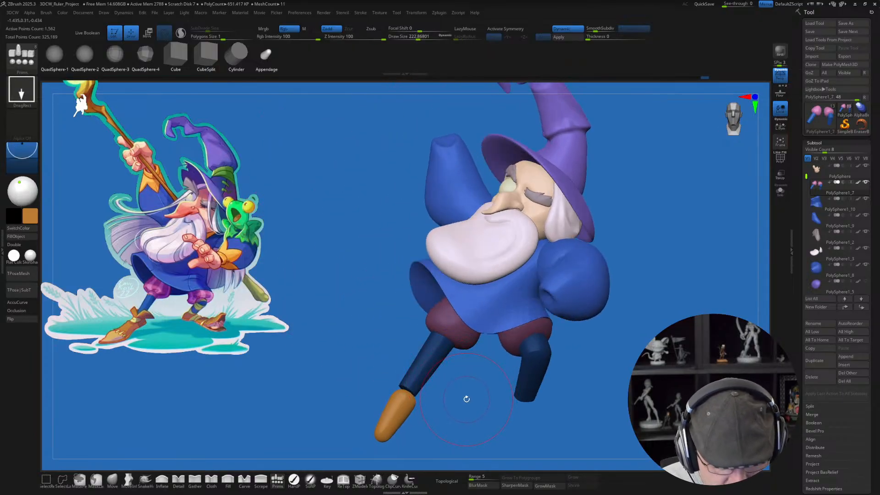
Step: Rotate the orange foot around the ankle to match the reference shoe's direction and shift it against the lower leg
key("w")
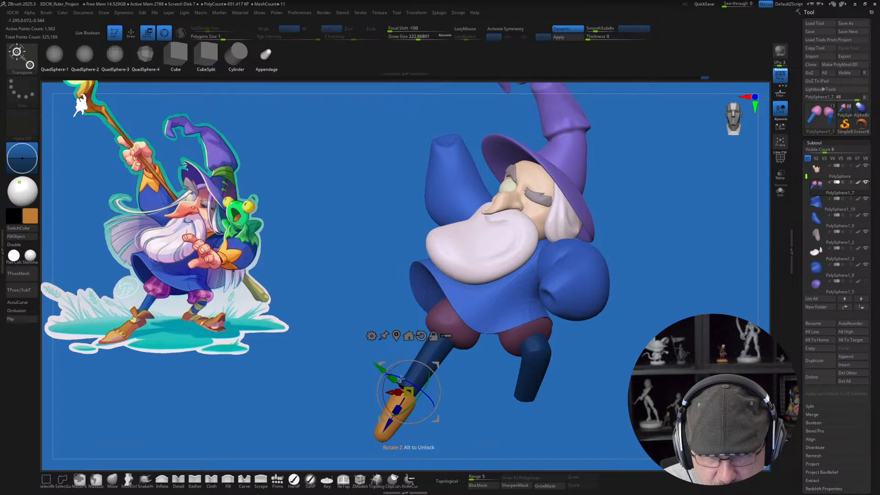
left_click_drag(409, 386, 392, 387)
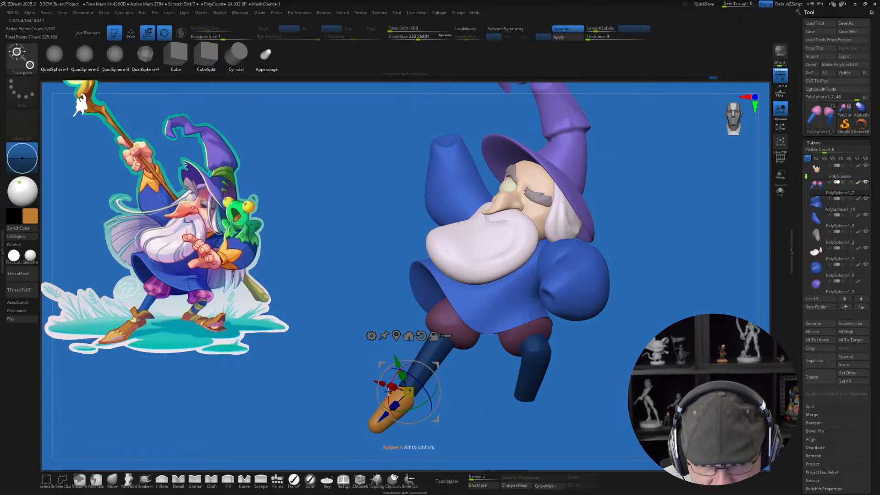
left_click_drag(388, 391, 388, 390)
right_click_drag(389, 401, 392, 387, "alt")
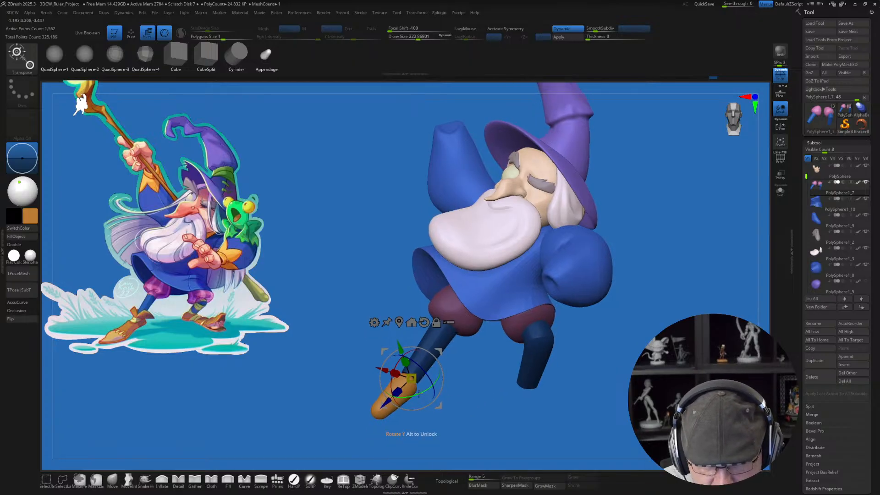
left_click_drag(388, 401, 400, 389)
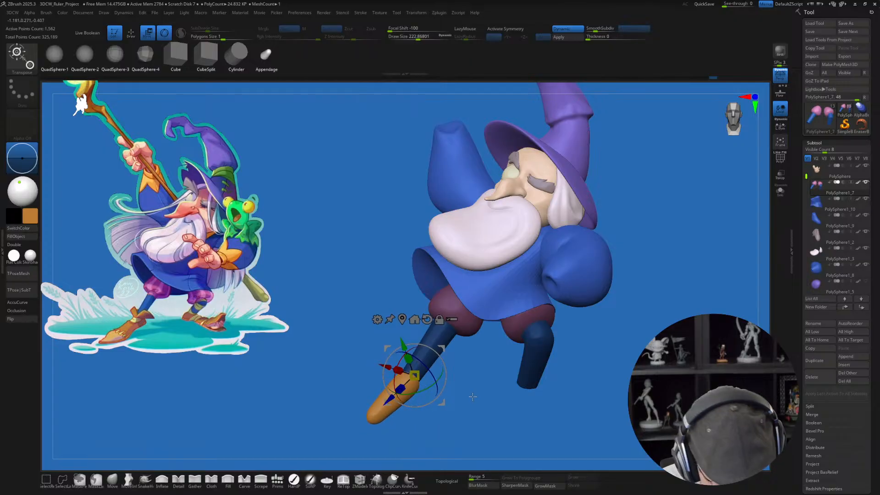
Step: Nudge the orange foot with the gizmo so it lines up with the outstretched leg from the side and front
left_click_drag(488, 387, 462, 385, "alt")
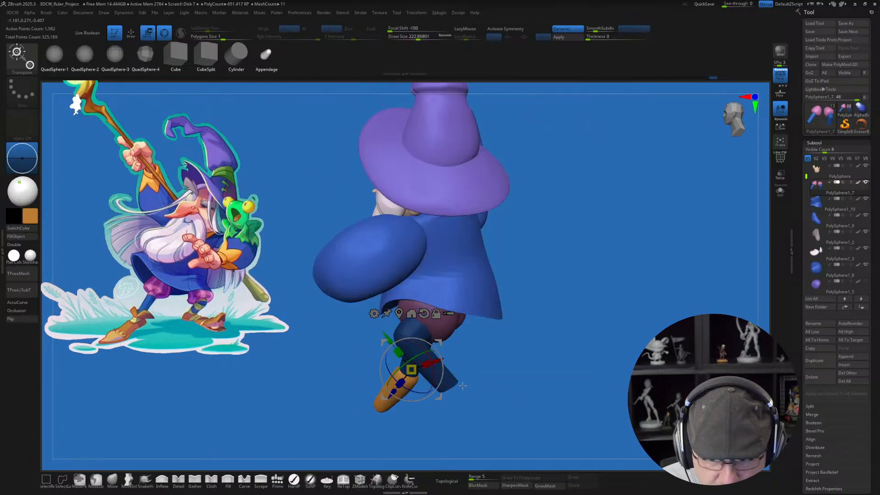
mouse_move(309, 377)
left_mouse_down()
mouse_move(320, 372)
mouse_move(311, 360)
left_mouse_up()
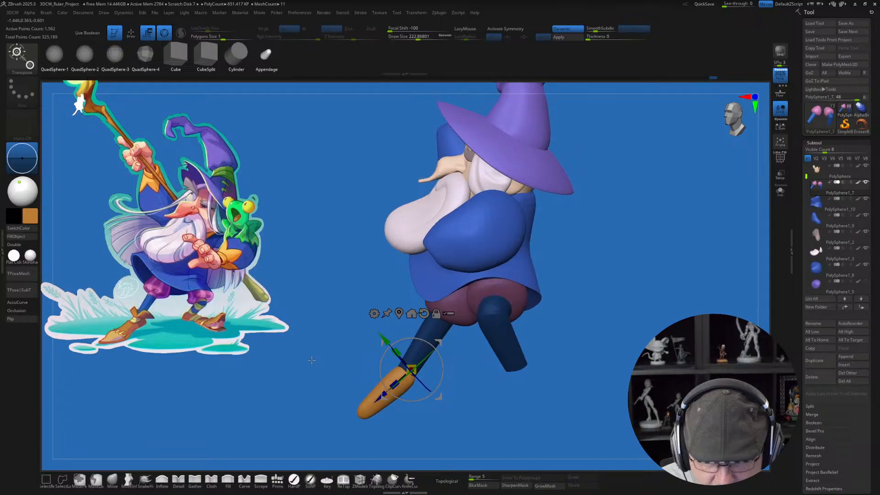
left_click_drag(438, 343, 443, 346)
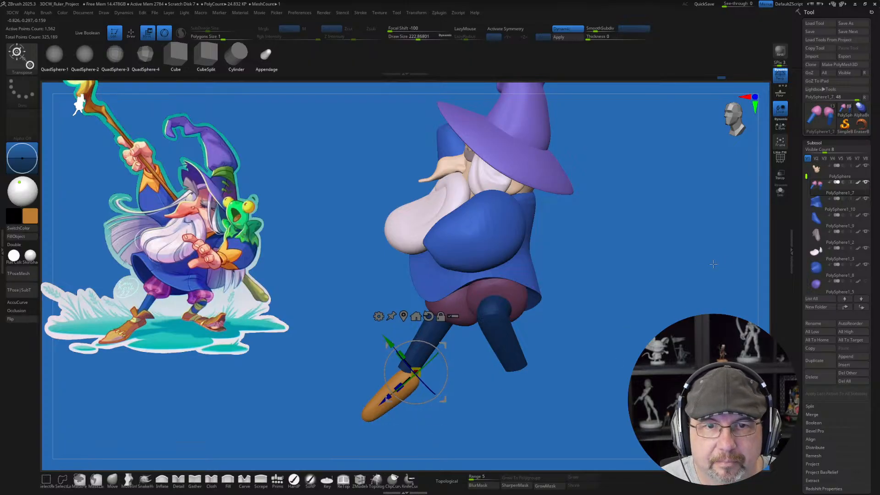
left_click_drag(644, 326, 743, 316)
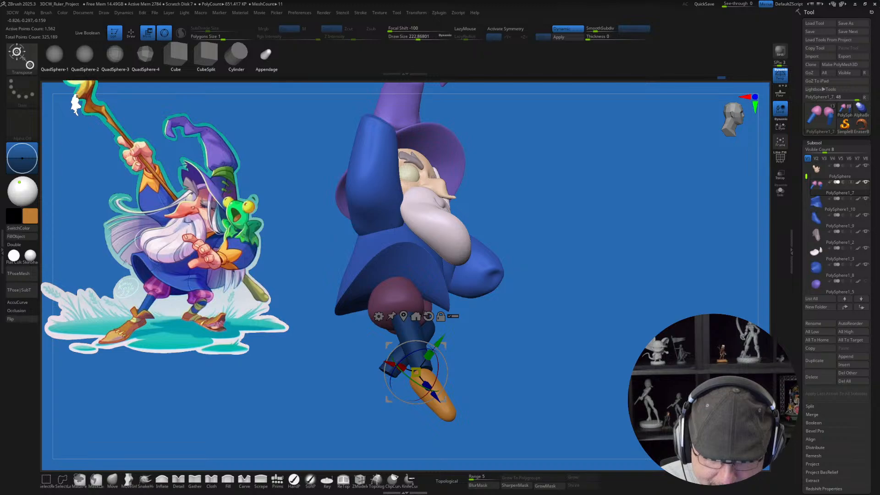
key("q")
left_click_drag(597, 360, 647, 362)
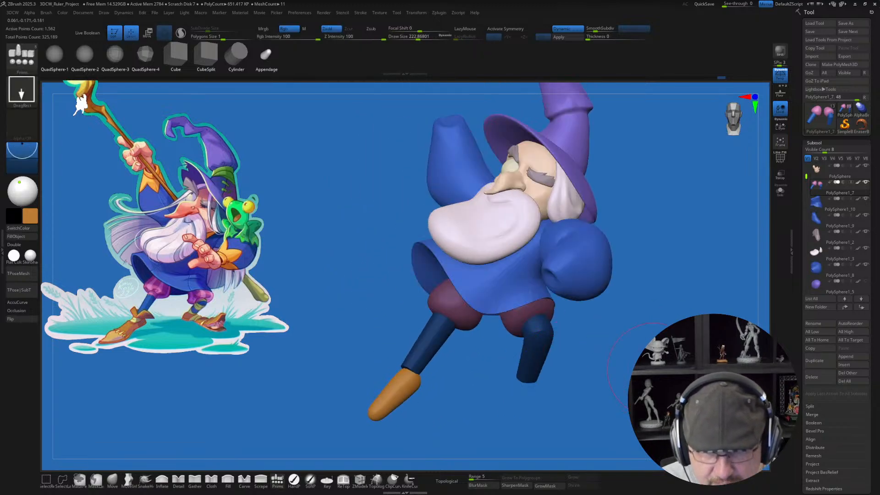
key("w")
left_click_drag(458, 409, 497, 414)
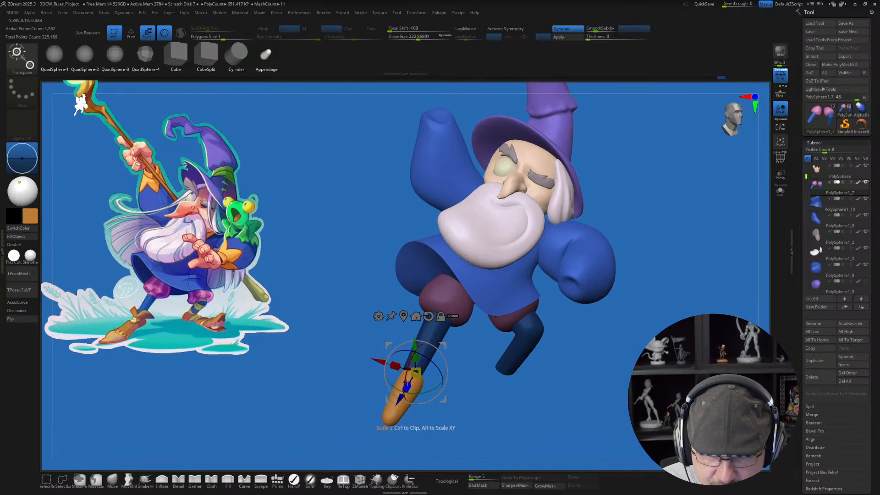
left_click_drag(380, 361, 378, 361)
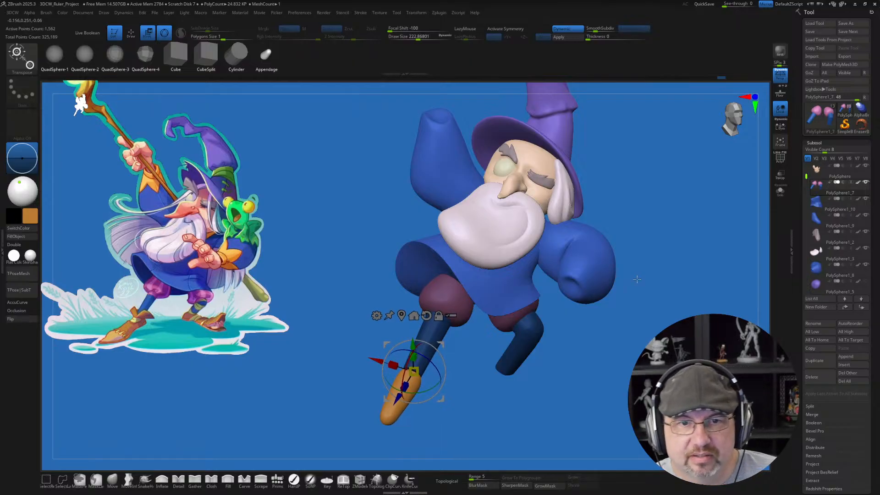
key("q")
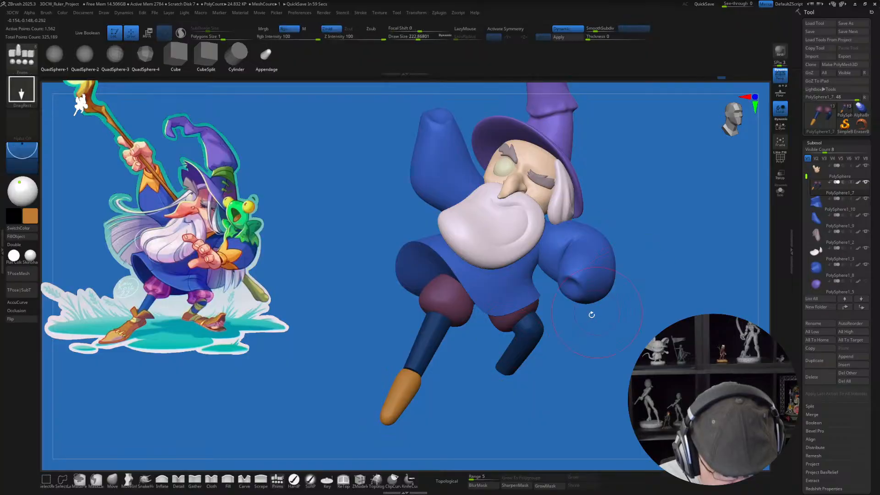
Step: Tilt the orange foot slightly flatter at the ankle in the side view
left_click_drag(479, 386, 447, 384, "alt")
mouse_move(611, 369)
left_mouse_down()
mouse_move(579, 367)
mouse_move(594, 383)
left_mouse_up()
left_click_drag(477, 413, 384, 396)
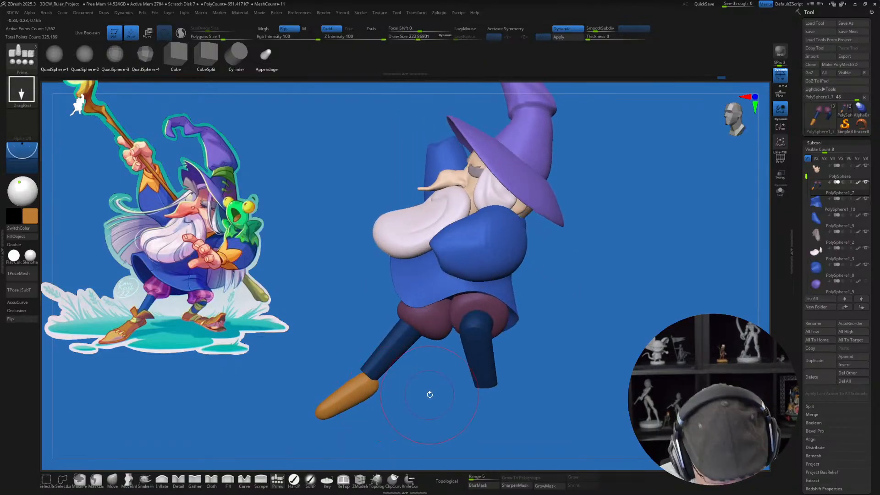
key("w")
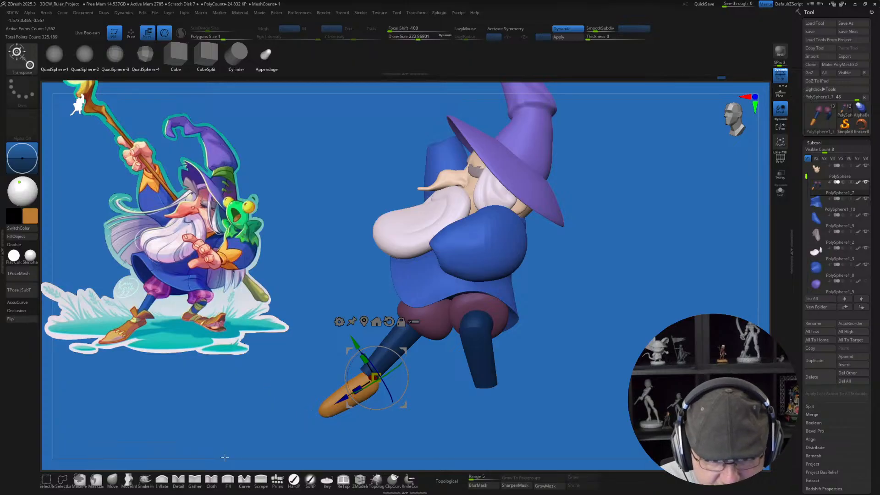
Step: Reshape the foot's toe end with the Move Infinite Depth brush at a draw size of about 268
left_click(128, 478)
key("s")
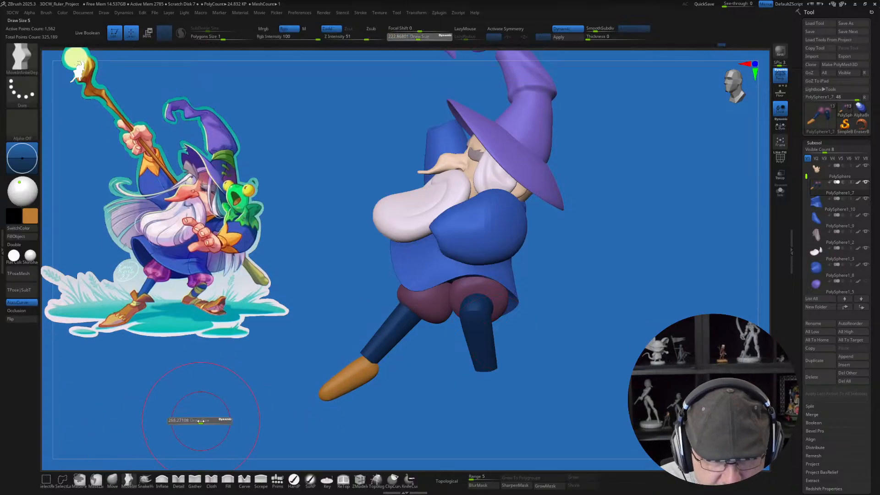
left_click_drag(220, 416, 191, 394)
mouse_move(329, 397)
left_mouse_down()
mouse_move(333, 387)
mouse_move(342, 394)
left_mouse_up()
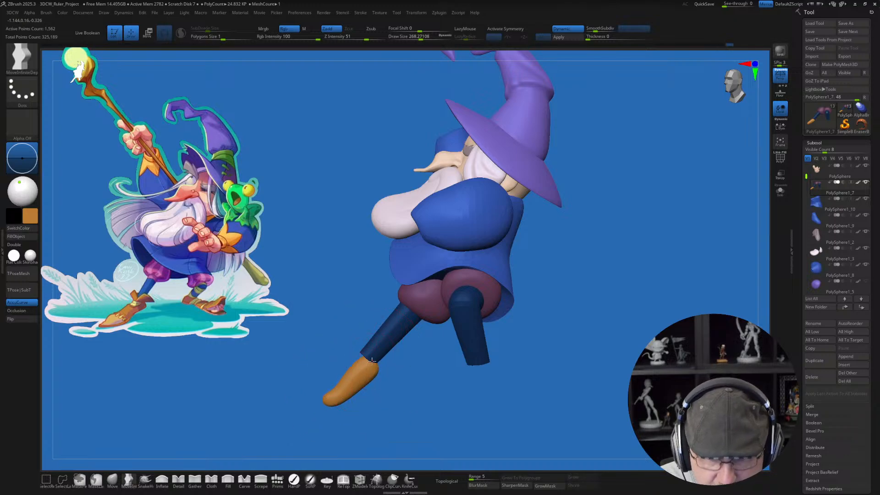
Step: Lengthen the toe tip of the orange foot with the Move brush at a draw size of about 136 in the front view
left_click_drag(338, 414, 460, 388)
key("s")
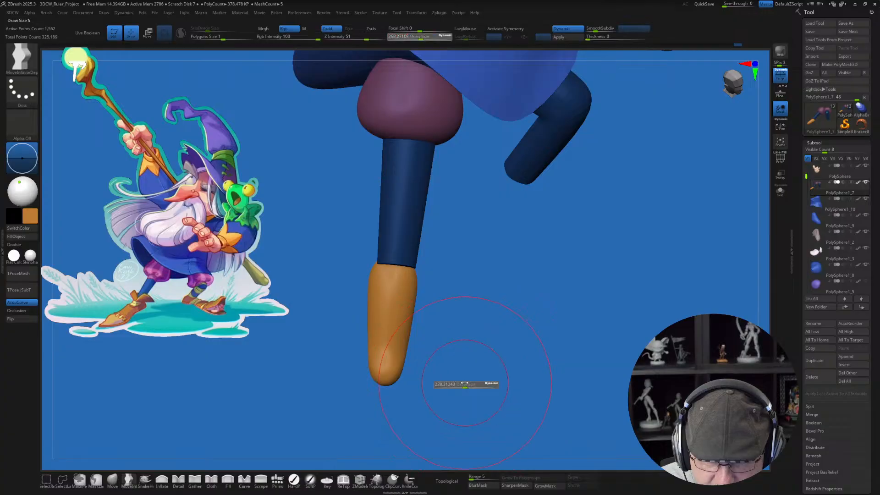
key("s")
left_click_drag(385, 383, 381, 383)
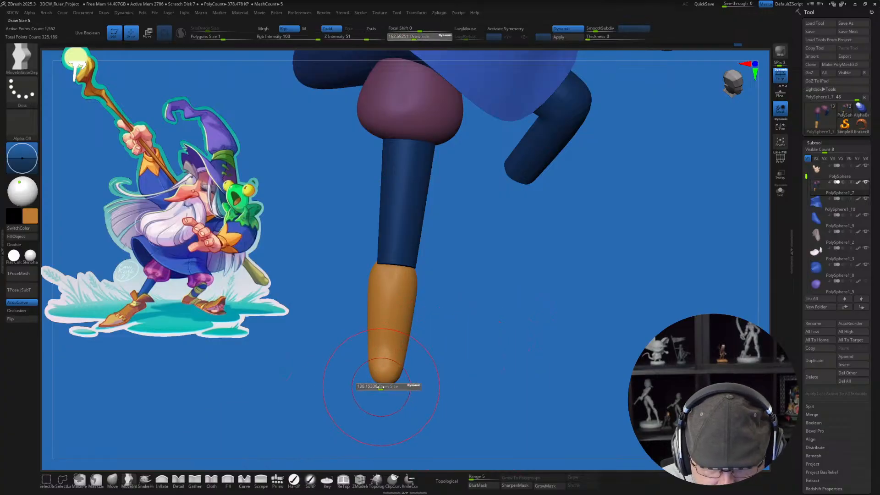
left_click(112, 479)
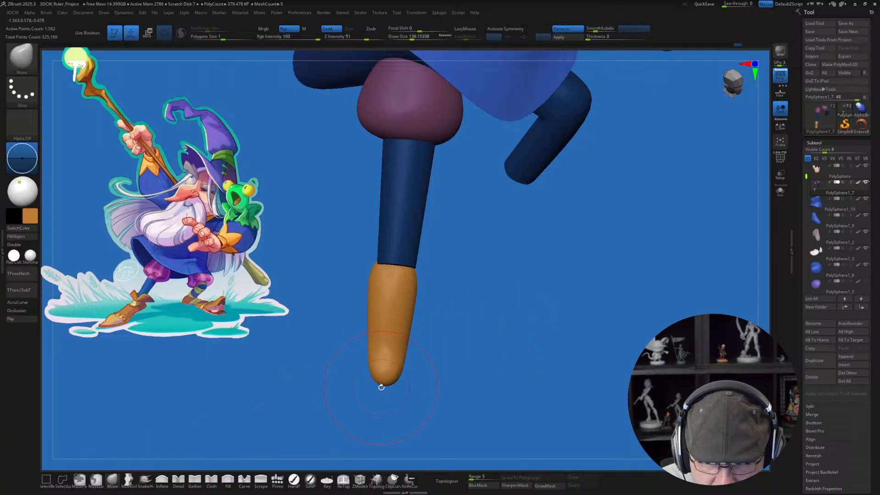
left_click_drag(382, 393, 381, 409)
Step: Widen the ball of the foot at a draw size of about 120 and narrow the ankle end at about 154
key("s")
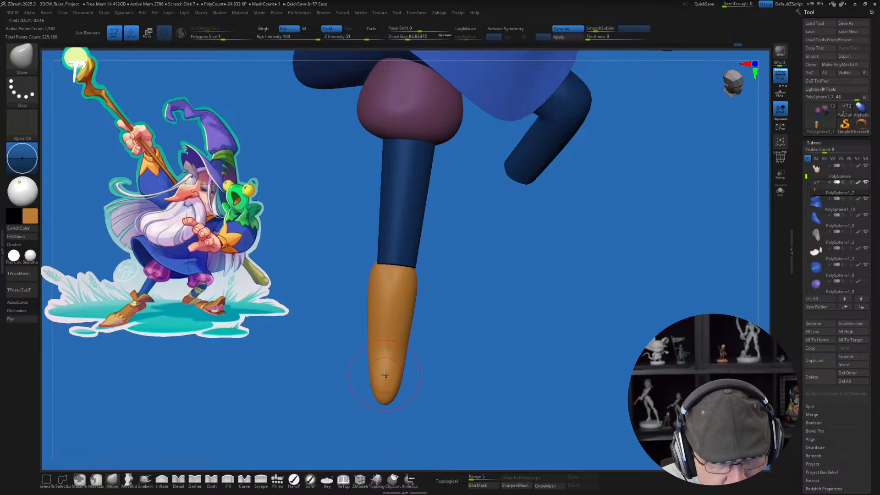
key("s")
left_click_drag(389, 362, 353, 359)
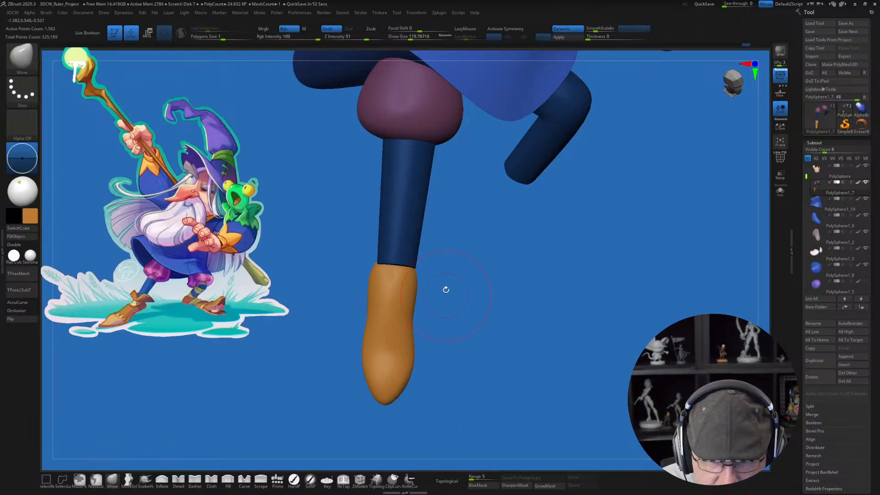
left_click_drag(417, 284, 375, 278)
key("s")
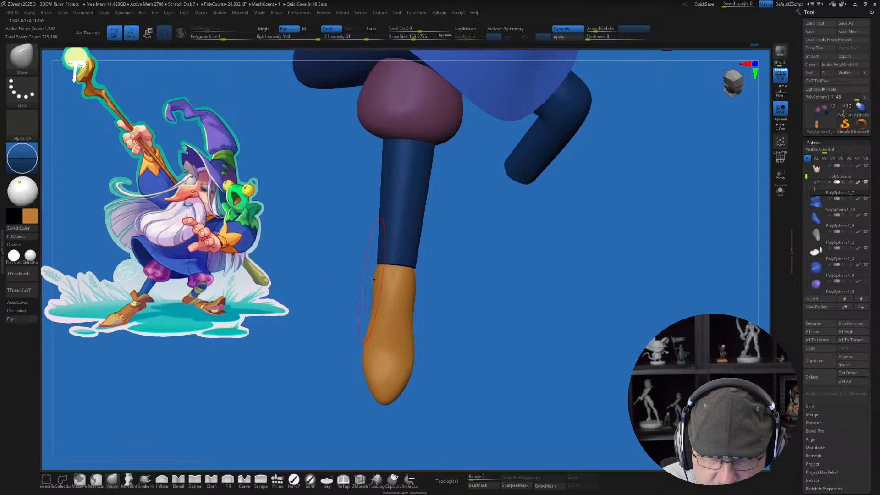
Step: Curve the foot's sole and smooth the top of its toe from the side, reducing the Move brush to about 108
mouse_move(547, 357)
left_mouse_down()
mouse_move(524, 346)
mouse_move(539, 337)
mouse_move(449, 345)
mouse_move(416, 324)
mouse_move(439, 302)
left_mouse_up()
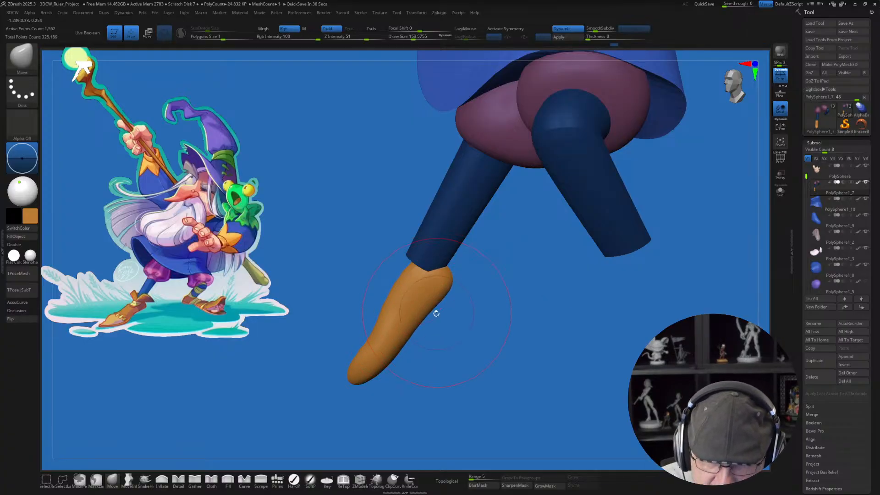
left_click_drag(426, 364, 441, 355)
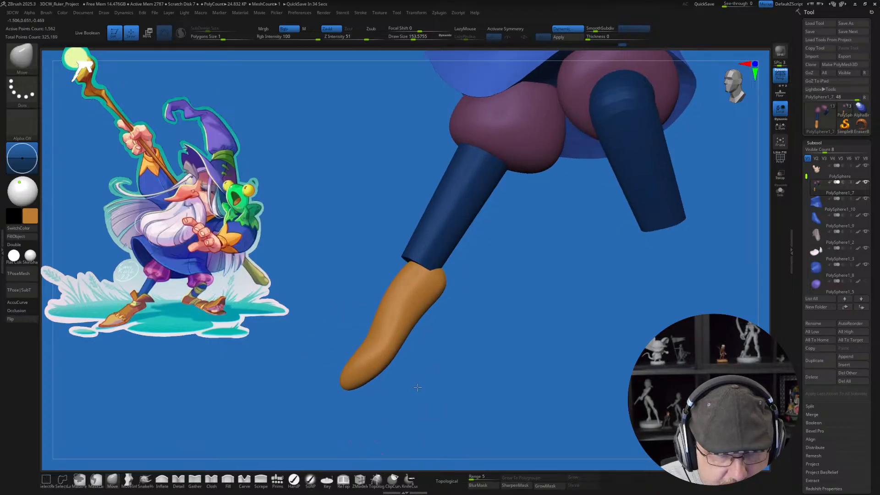
left_click_drag(415, 391, 418, 388)
key("bracketleft")
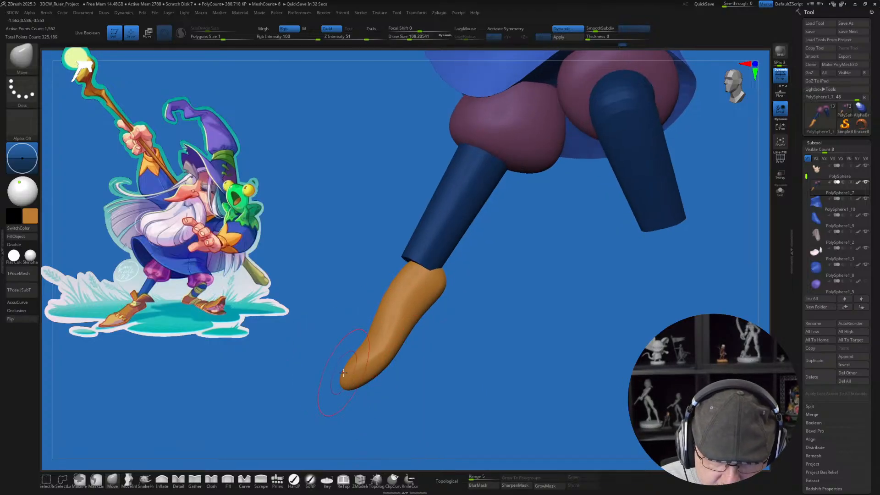
left_click_drag(344, 375, 360, 353)
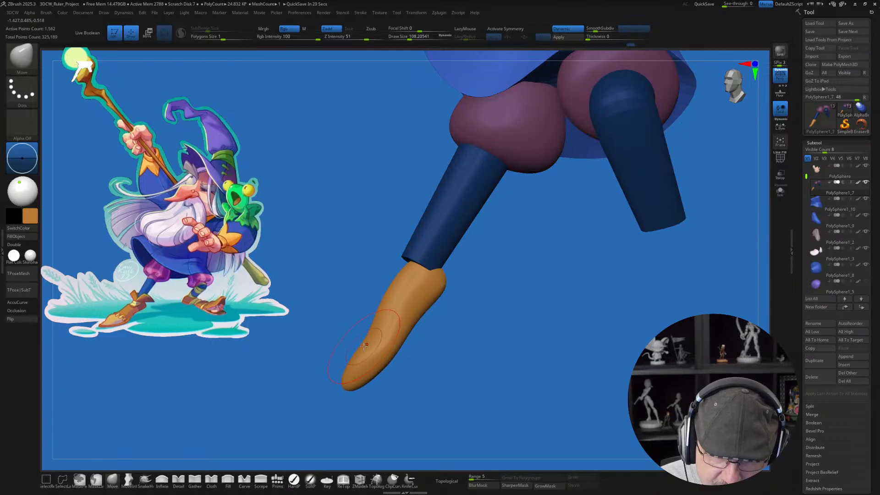
Step: Reshape the toe and upper contour from the foot's opposite side with the Move brush at a draw size of about 172
mouse_move(417, 360)
left_mouse_down()
mouse_move(474, 361)
mouse_move(496, 347)
left_mouse_up()
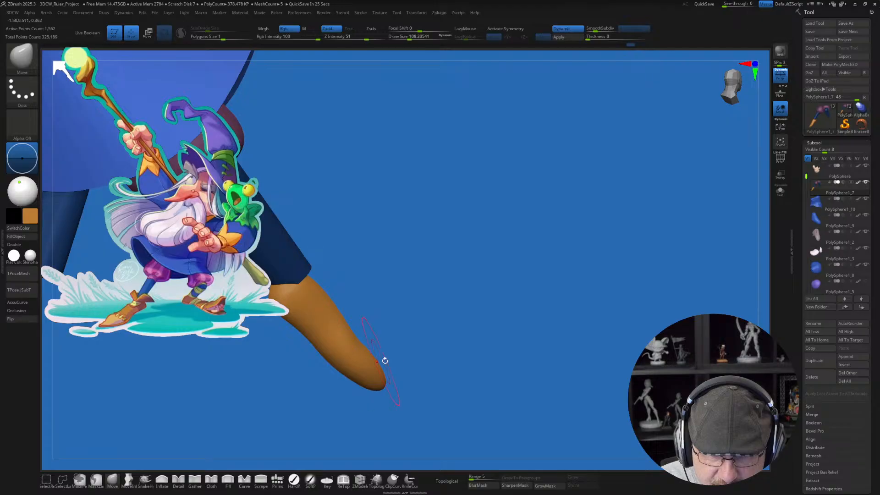
mouse_move(384, 361)
left_mouse_down()
mouse_move(459, 356)
mouse_move(414, 363)
mouse_move(421, 367)
mouse_move(394, 354)
left_mouse_up()
key("s")
key("s")
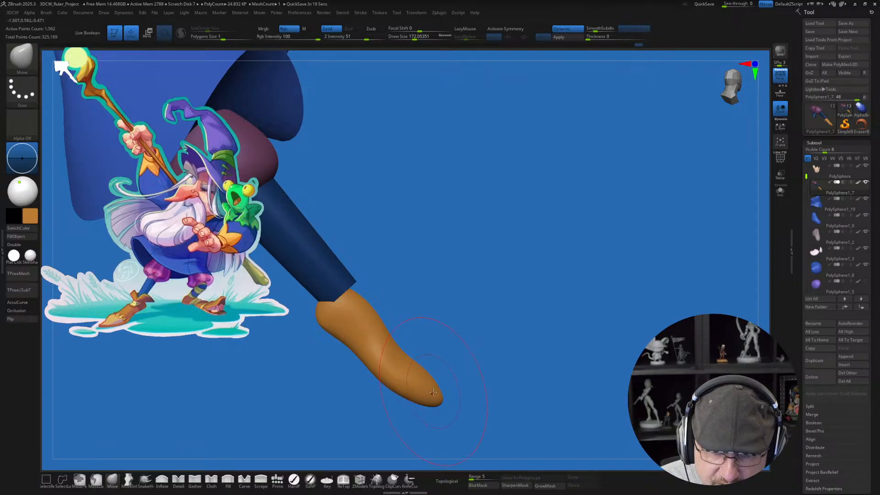
left_click_drag(433, 392, 433, 401)
mouse_move(475, 371)
left_mouse_down()
mouse_move(445, 382)
mouse_move(448, 350)
mouse_move(412, 377)
mouse_move(597, 338)
mouse_move(592, 362)
mouse_move(548, 378)
mouse_move(489, 369)
left_mouse_up()
key("shift")
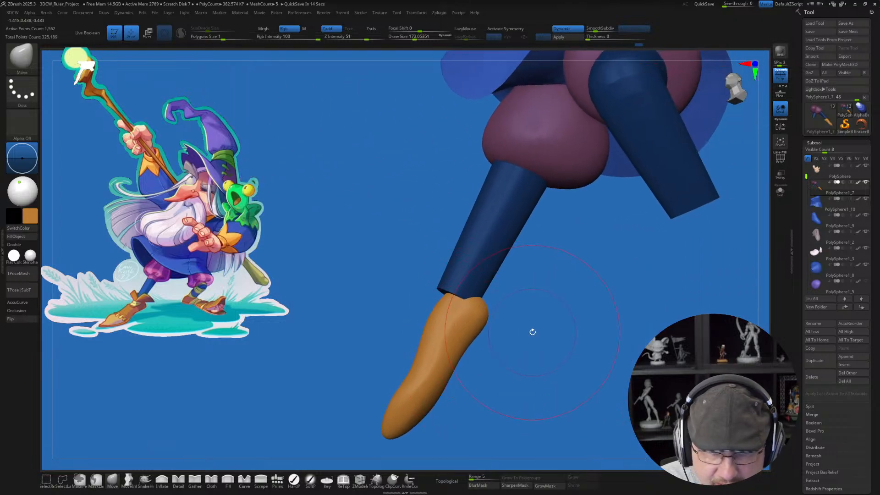
Step: Slim and point the foot's toe with the Move brush at a draw size of about 94, working from several sides
left_click_drag(530, 332, 508, 363)
key("w")
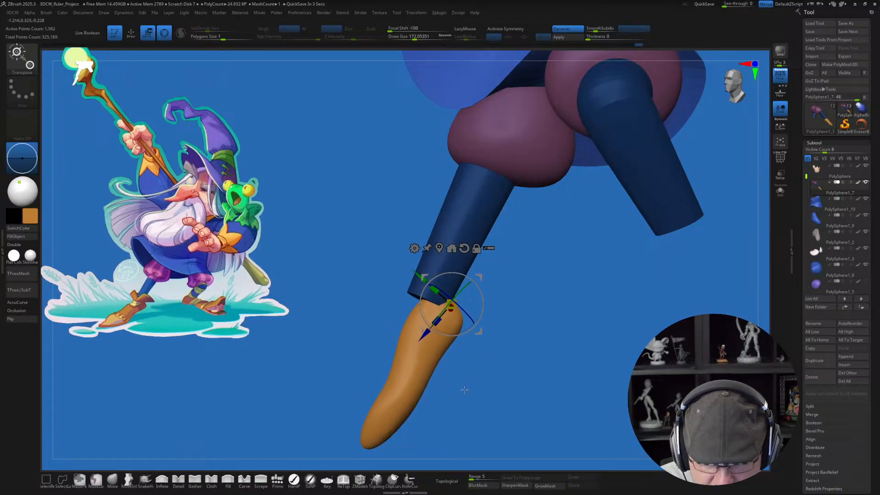
left_click_drag(492, 397, 488, 389, "alt")
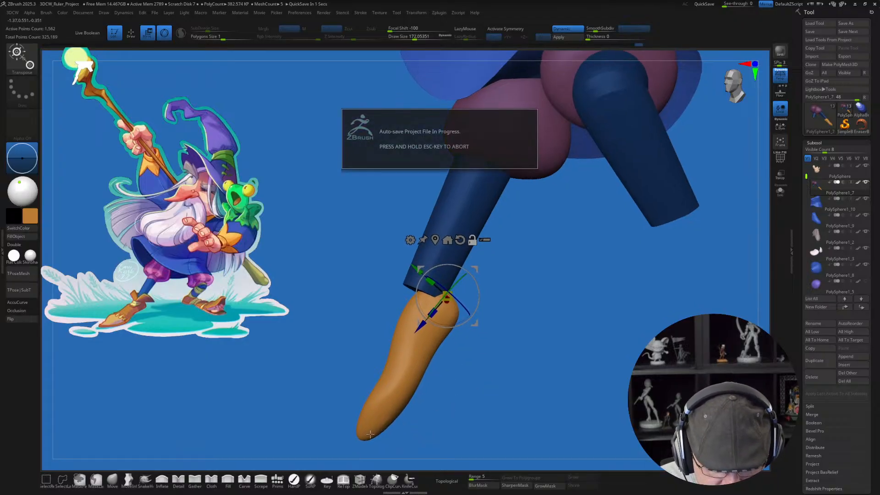
left_click(112, 480)
key("s")
left_click_drag(319, 395, 311, 394)
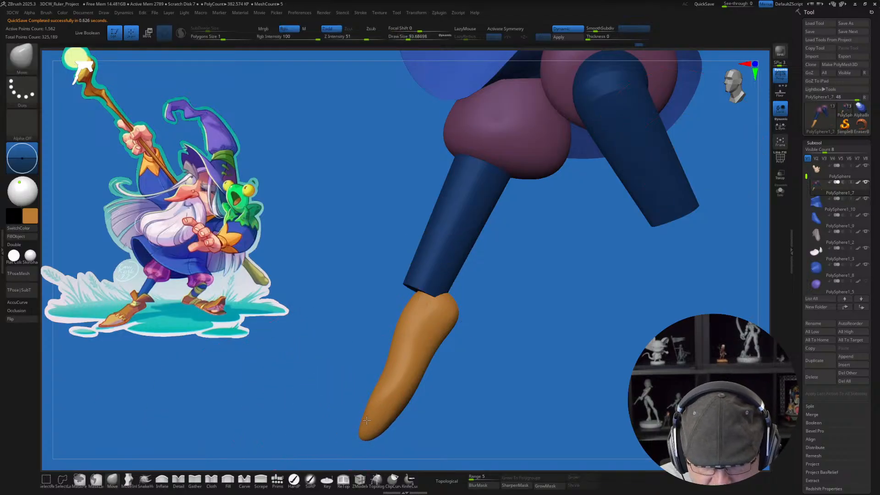
left_click_drag(490, 386, 432, 392)
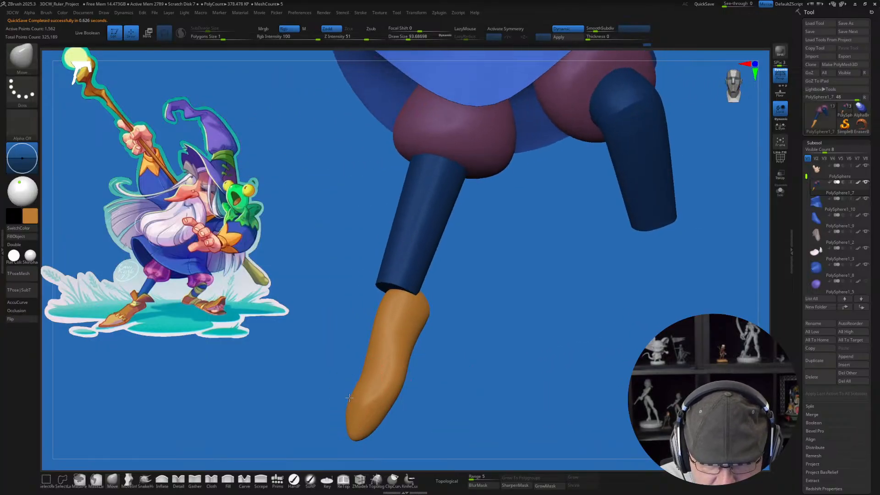
left_click_drag(422, 402, 373, 390)
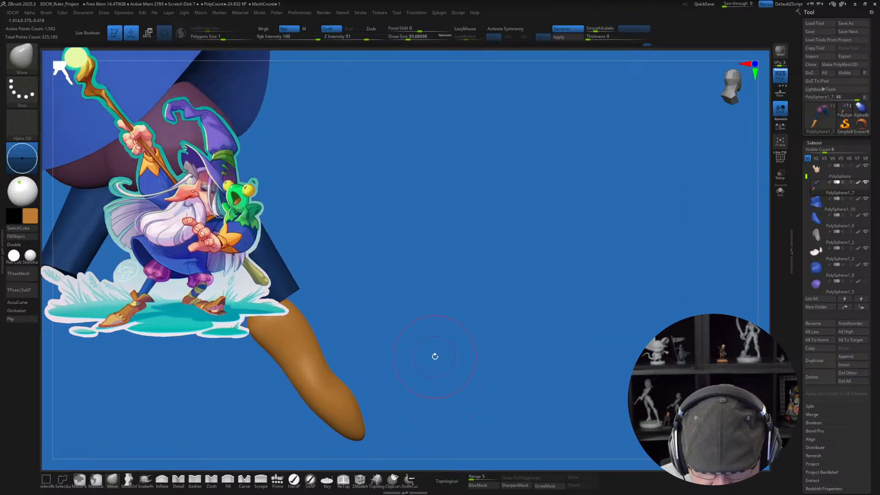
left_click_drag(434, 356, 341, 401)
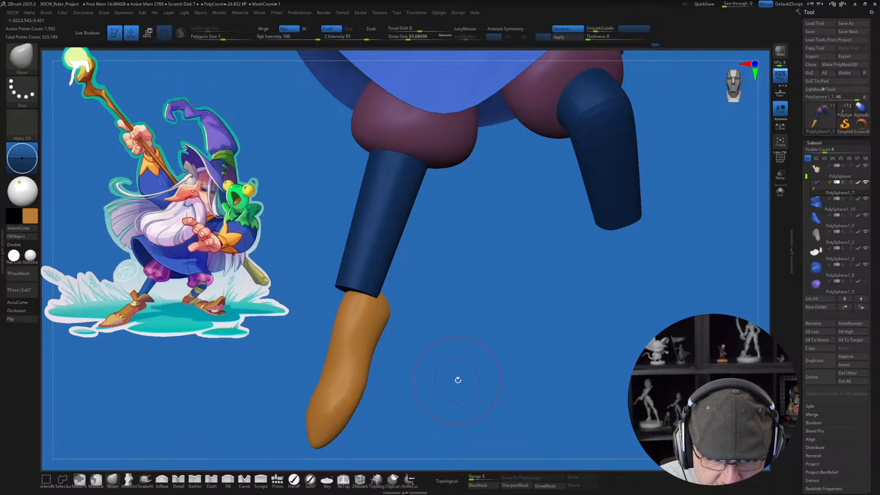
Step: Rotate the orange foot slightly around the ankle with the gizmo in the front view
left_click_drag(457, 379, 414, 416)
key("w")
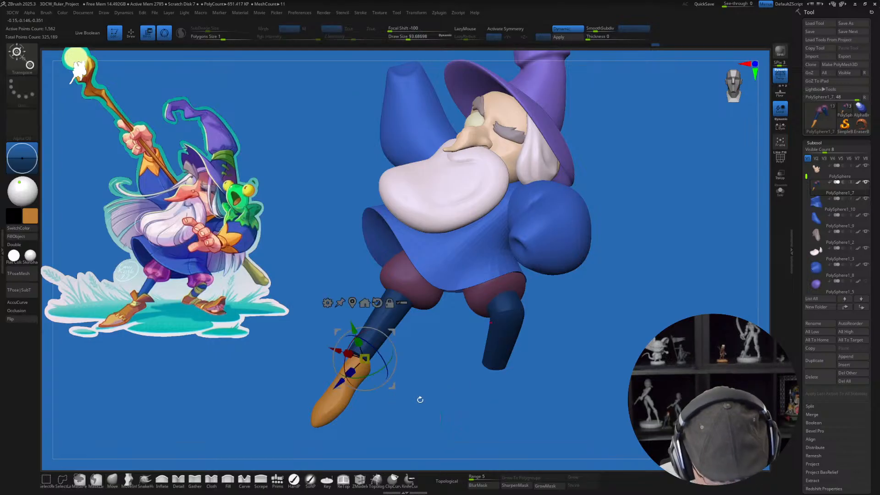
left_click_drag(379, 357, 380, 354)
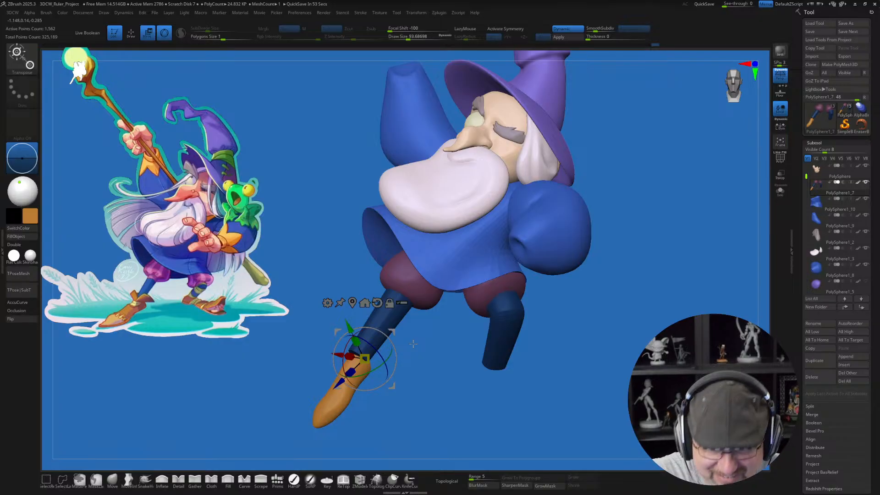
Step: Refine the foot's heel and side profile with the Move brush at draw sizes of about 223 and 154
key("q")
mouse_move(444, 383)
left_mouse_down()
mouse_move(444, 391)
mouse_move(446, 370)
mouse_move(426, 400)
mouse_move(406, 388)
mouse_move(406, 411)
mouse_move(420, 366)
mouse_move(356, 368)
mouse_move(364, 353)
mouse_move(355, 346)
left_mouse_up()
key("s")
key("s")
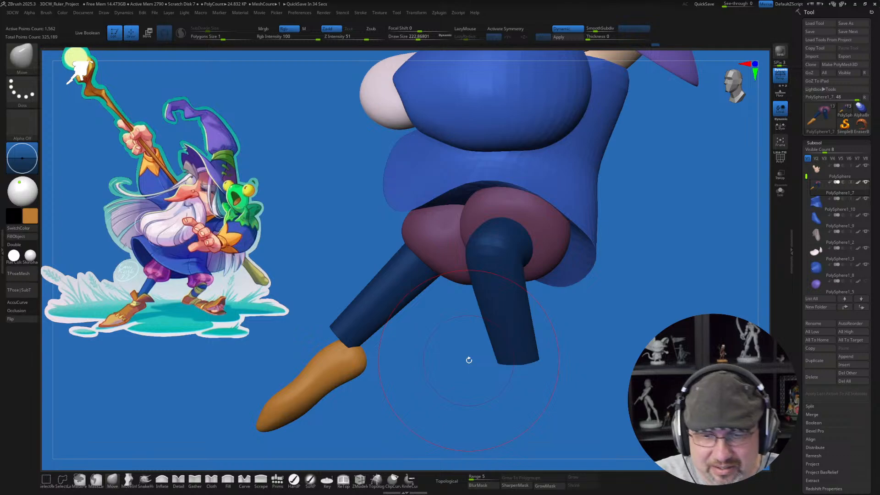
mouse_move(443, 365)
left_mouse_down()
mouse_move(426, 361)
mouse_move(451, 361)
left_mouse_up()
key("s")
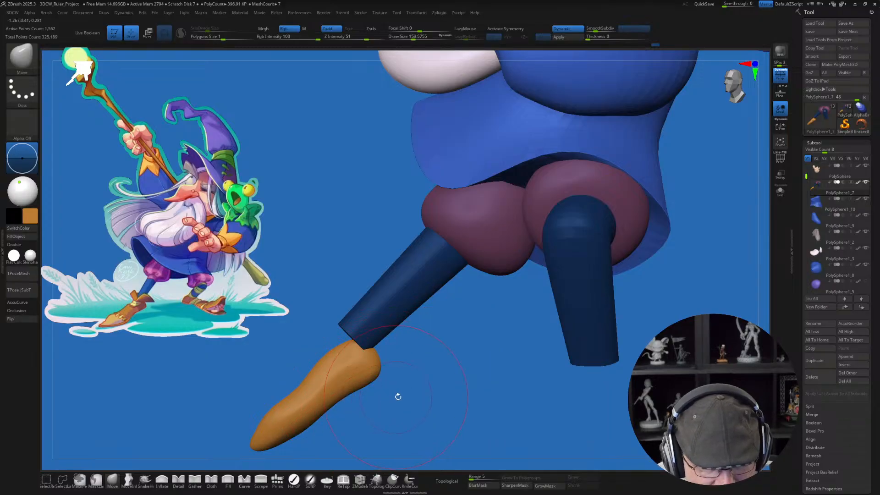
left_click_drag(397, 397, 419, 383)
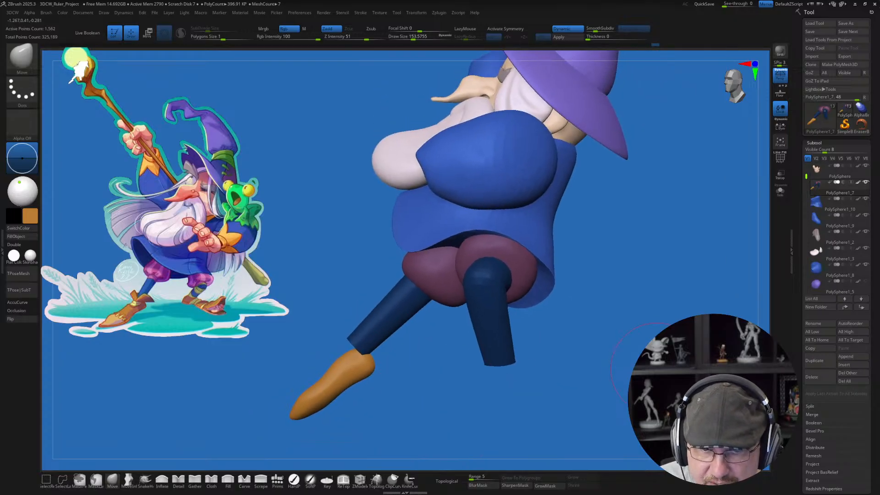
left_click_drag(581, 366, 576, 319, "alt")
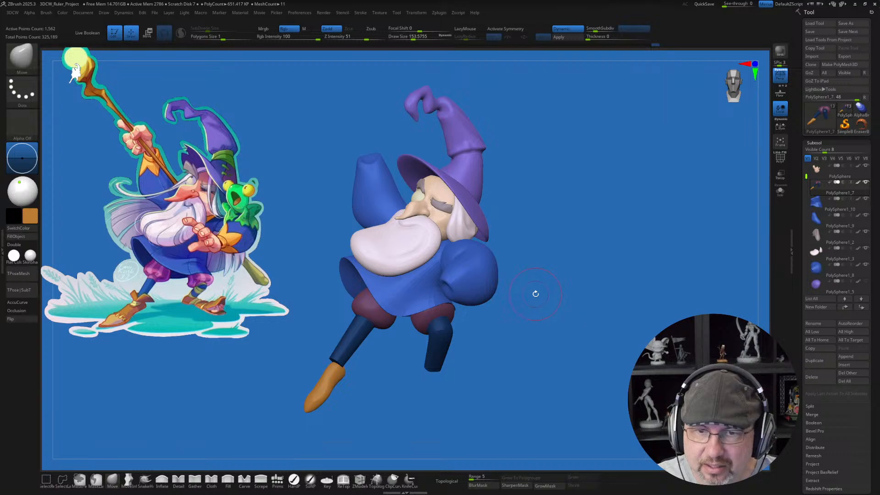
left_click_drag(567, 266, 575, 262)
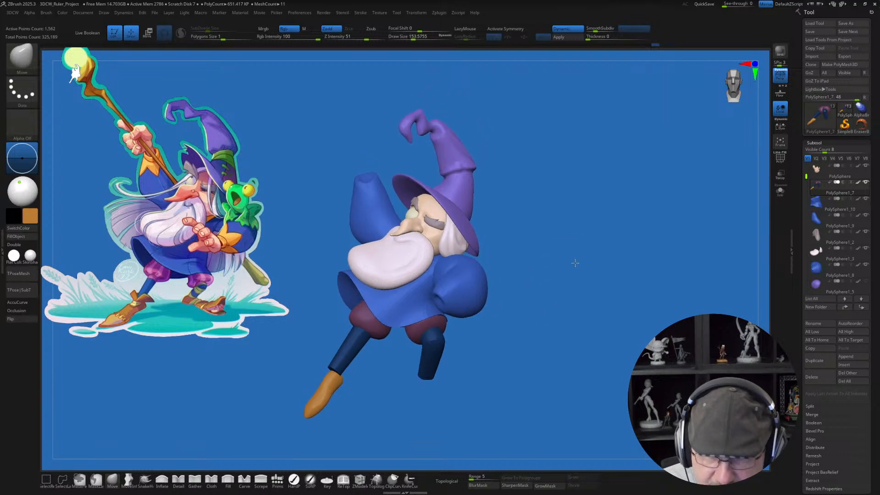